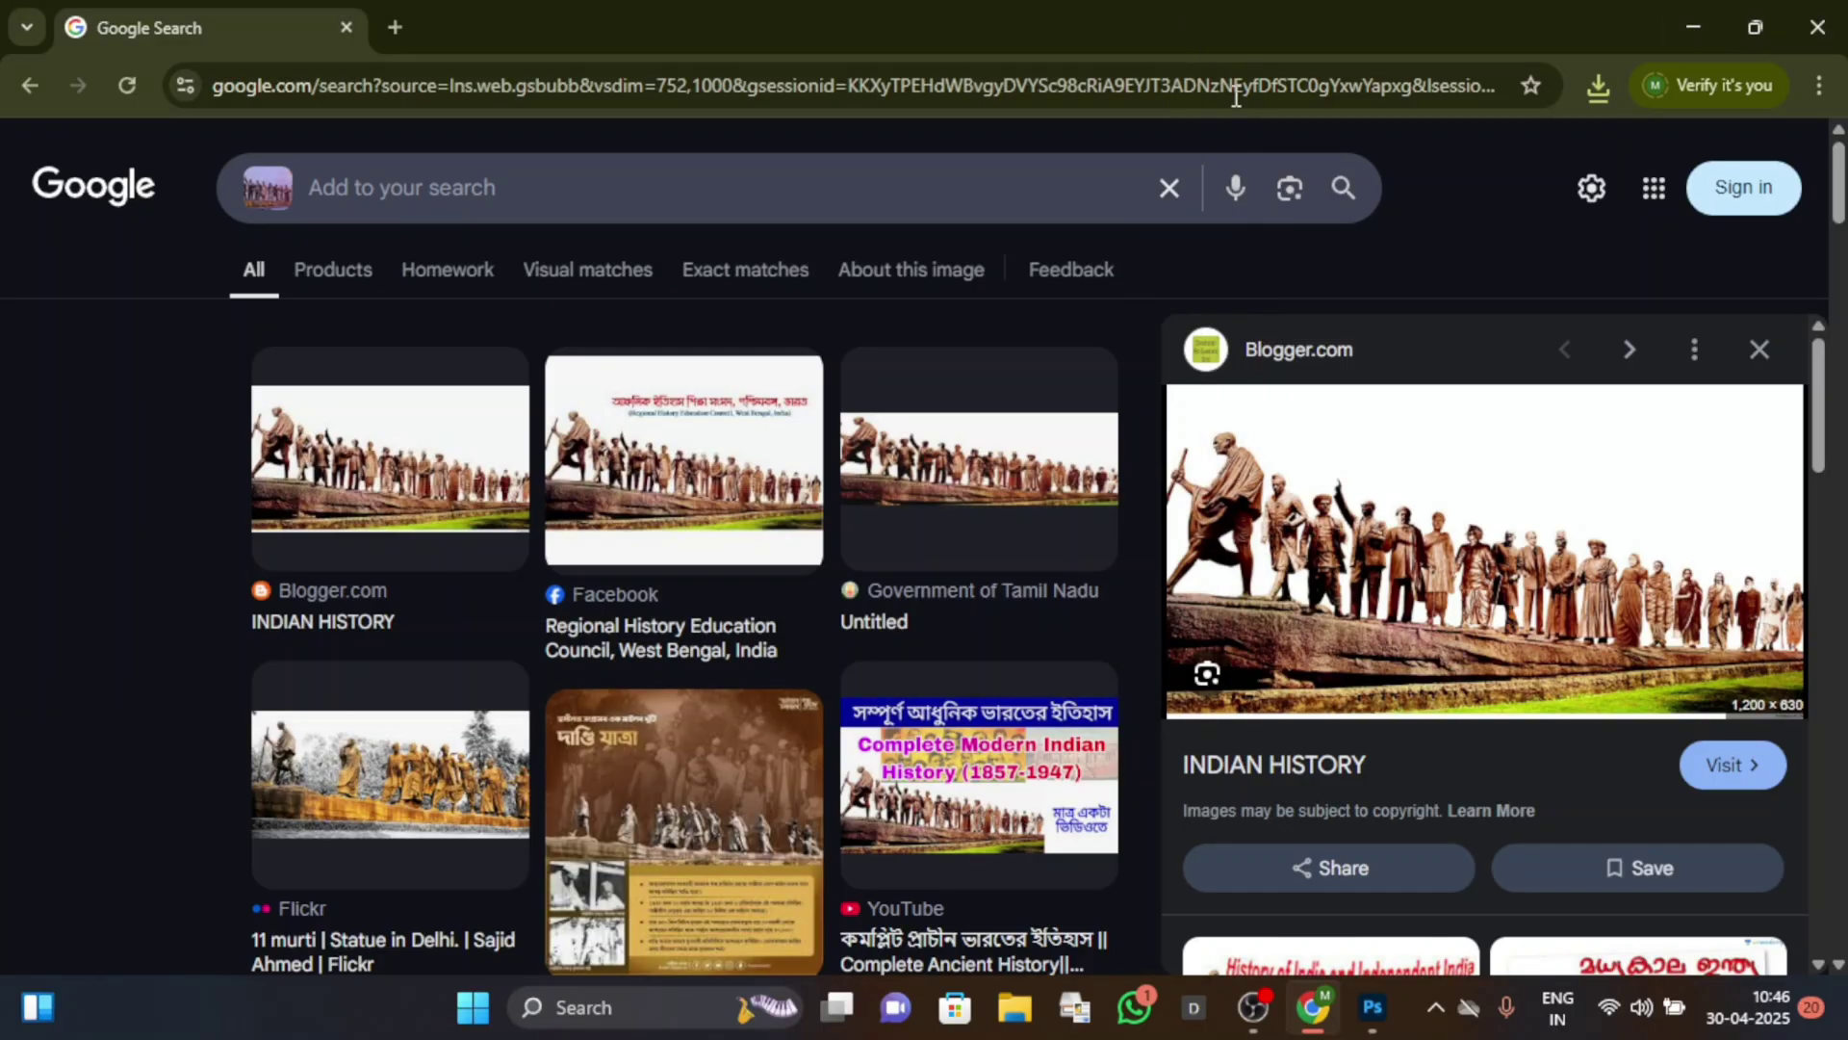
Switch to Photoshop with the desktop image indian-leaders opened there, and place it in the lower left corner of the rainbow background document.
left_click(1694, 29)
key("super+a")
key("space")
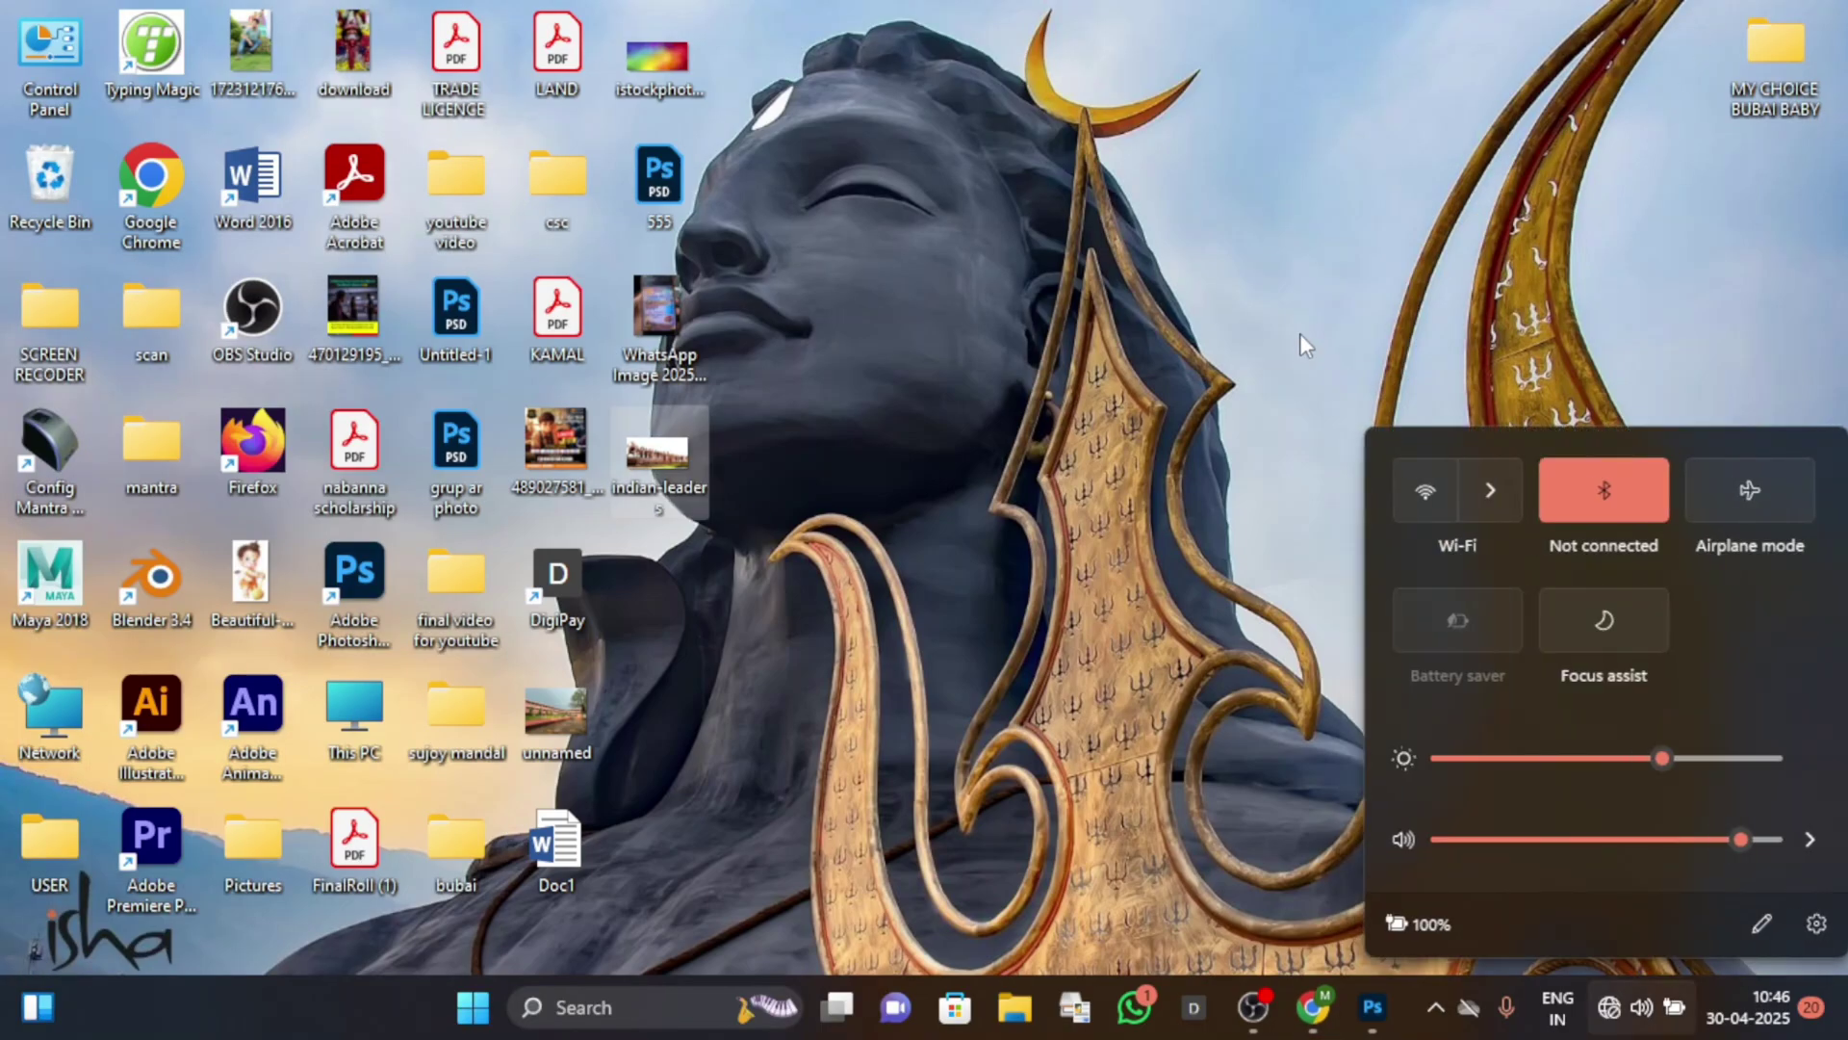
left_click(710, 448)
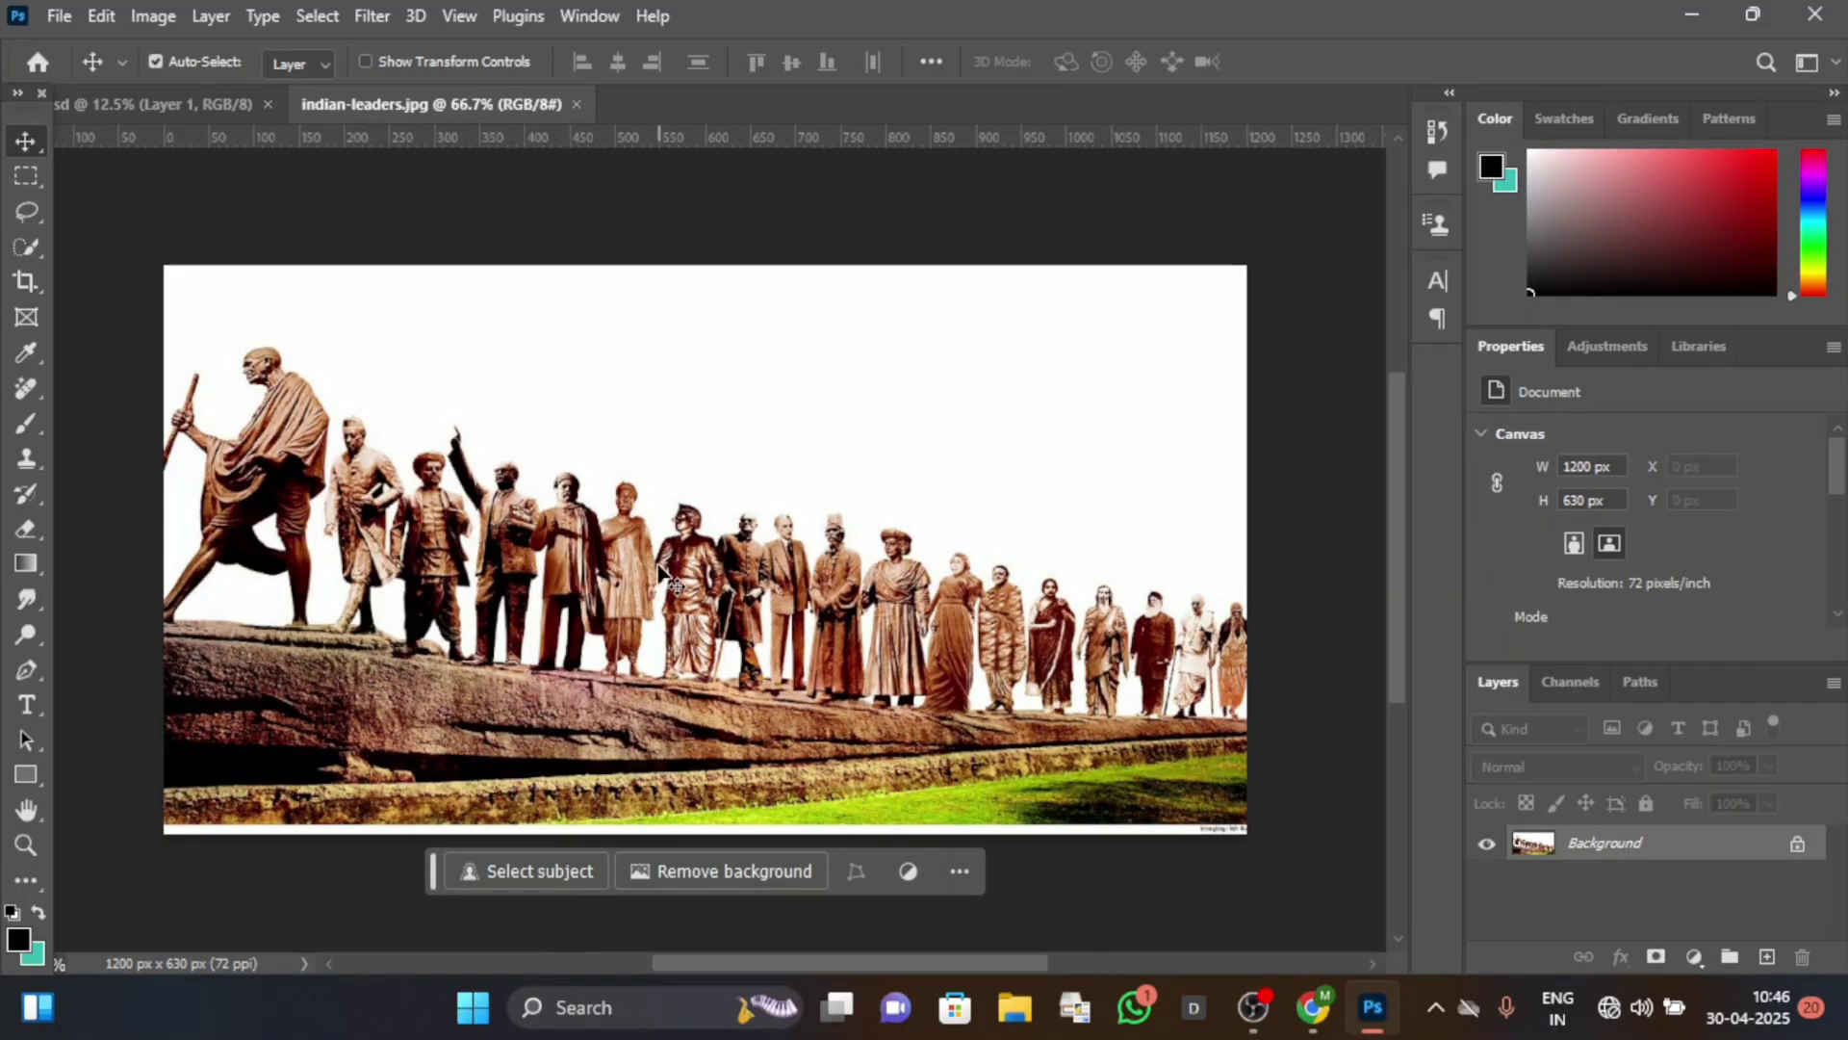
left_click_drag(667, 657, 598, 779)
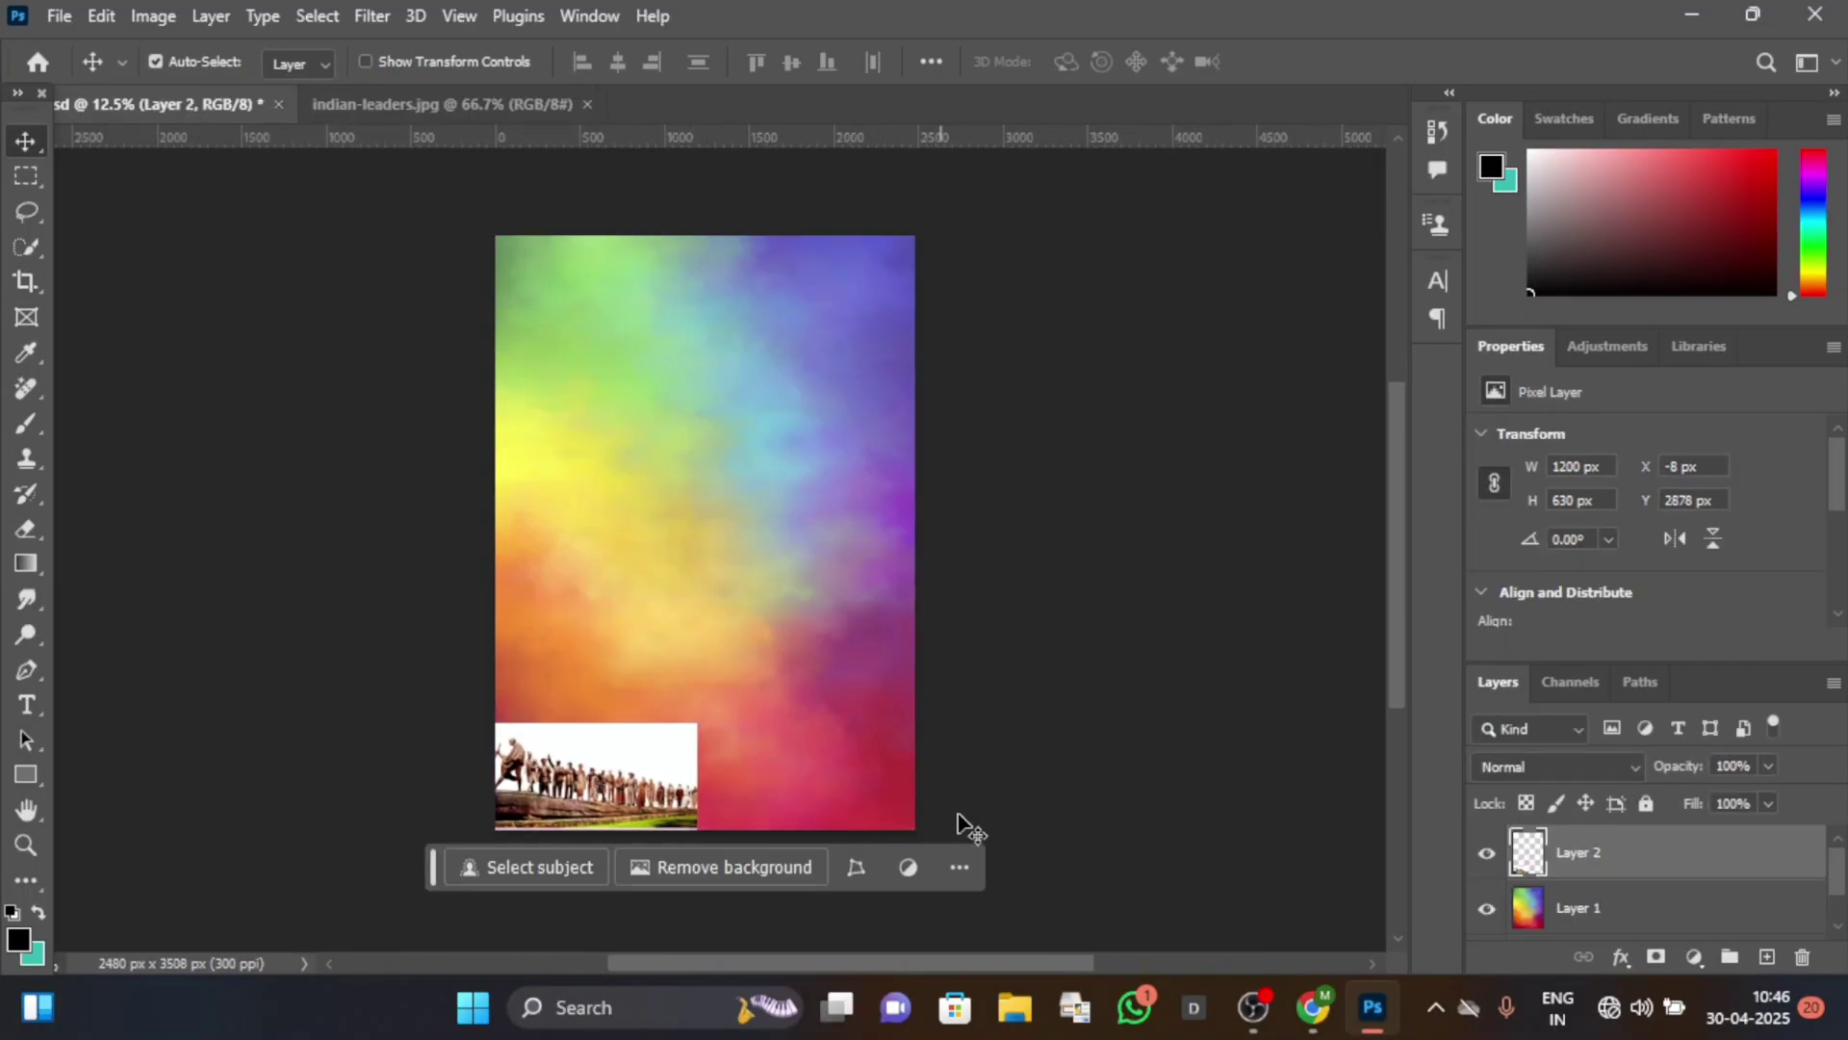
Scale the leaders image proportionally to about 220% so it spans the full canvas width along the lower edge.
key("ctrl+plus")
key("ctrl+plus")
scroll(763, 648, "down", 5)
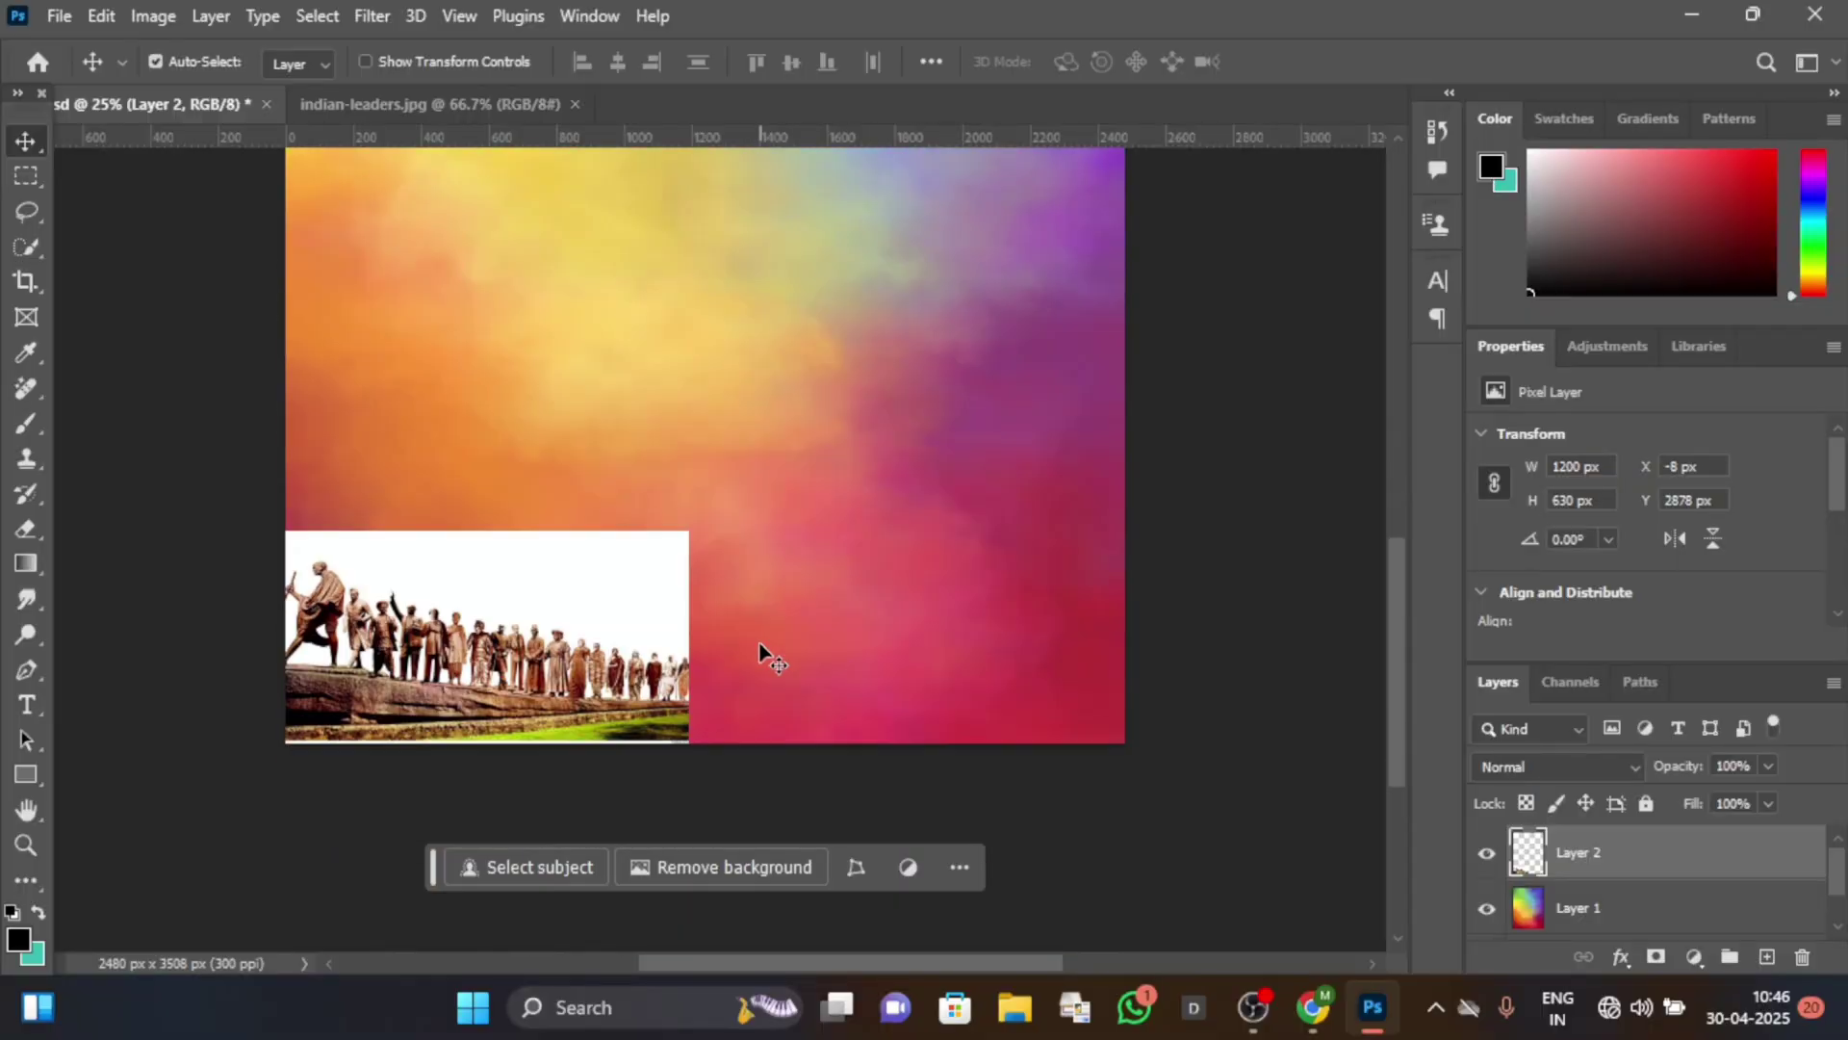
key("ctrl+t")
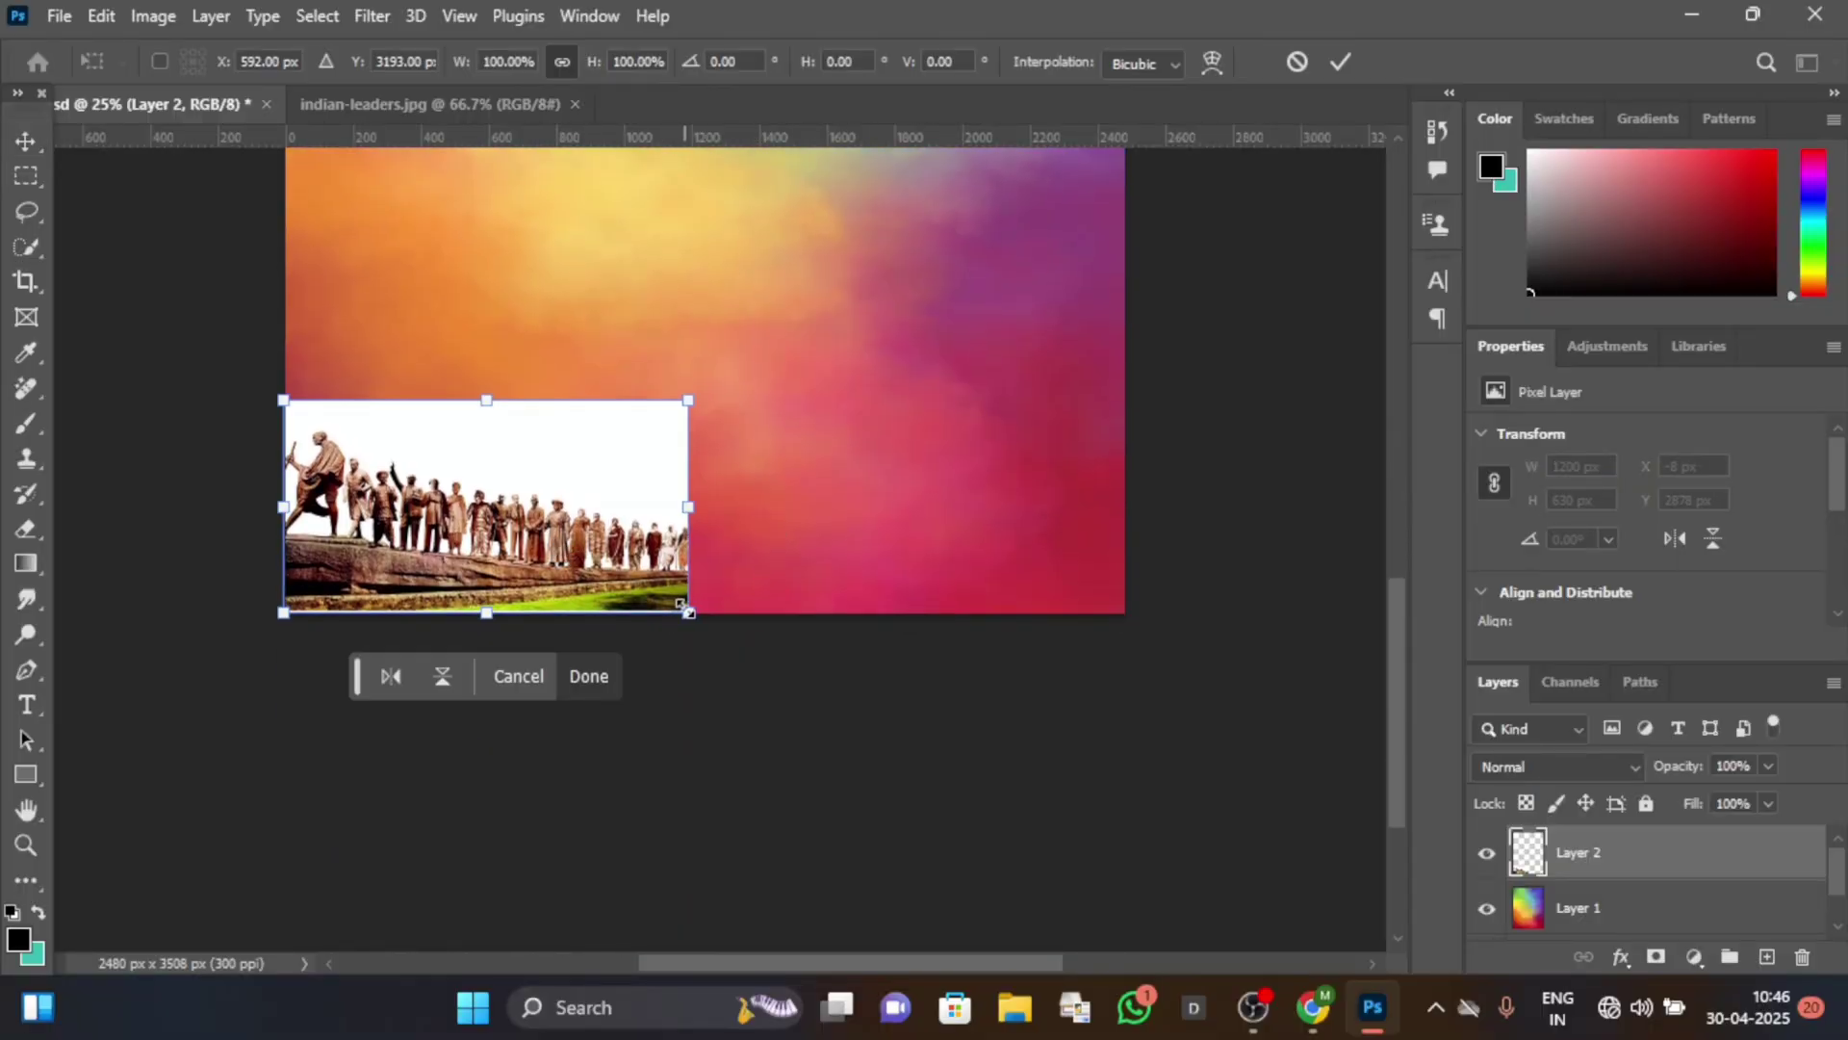
left_click_drag(683, 606, 934, 741)
left_click_drag(790, 523, 788, 437)
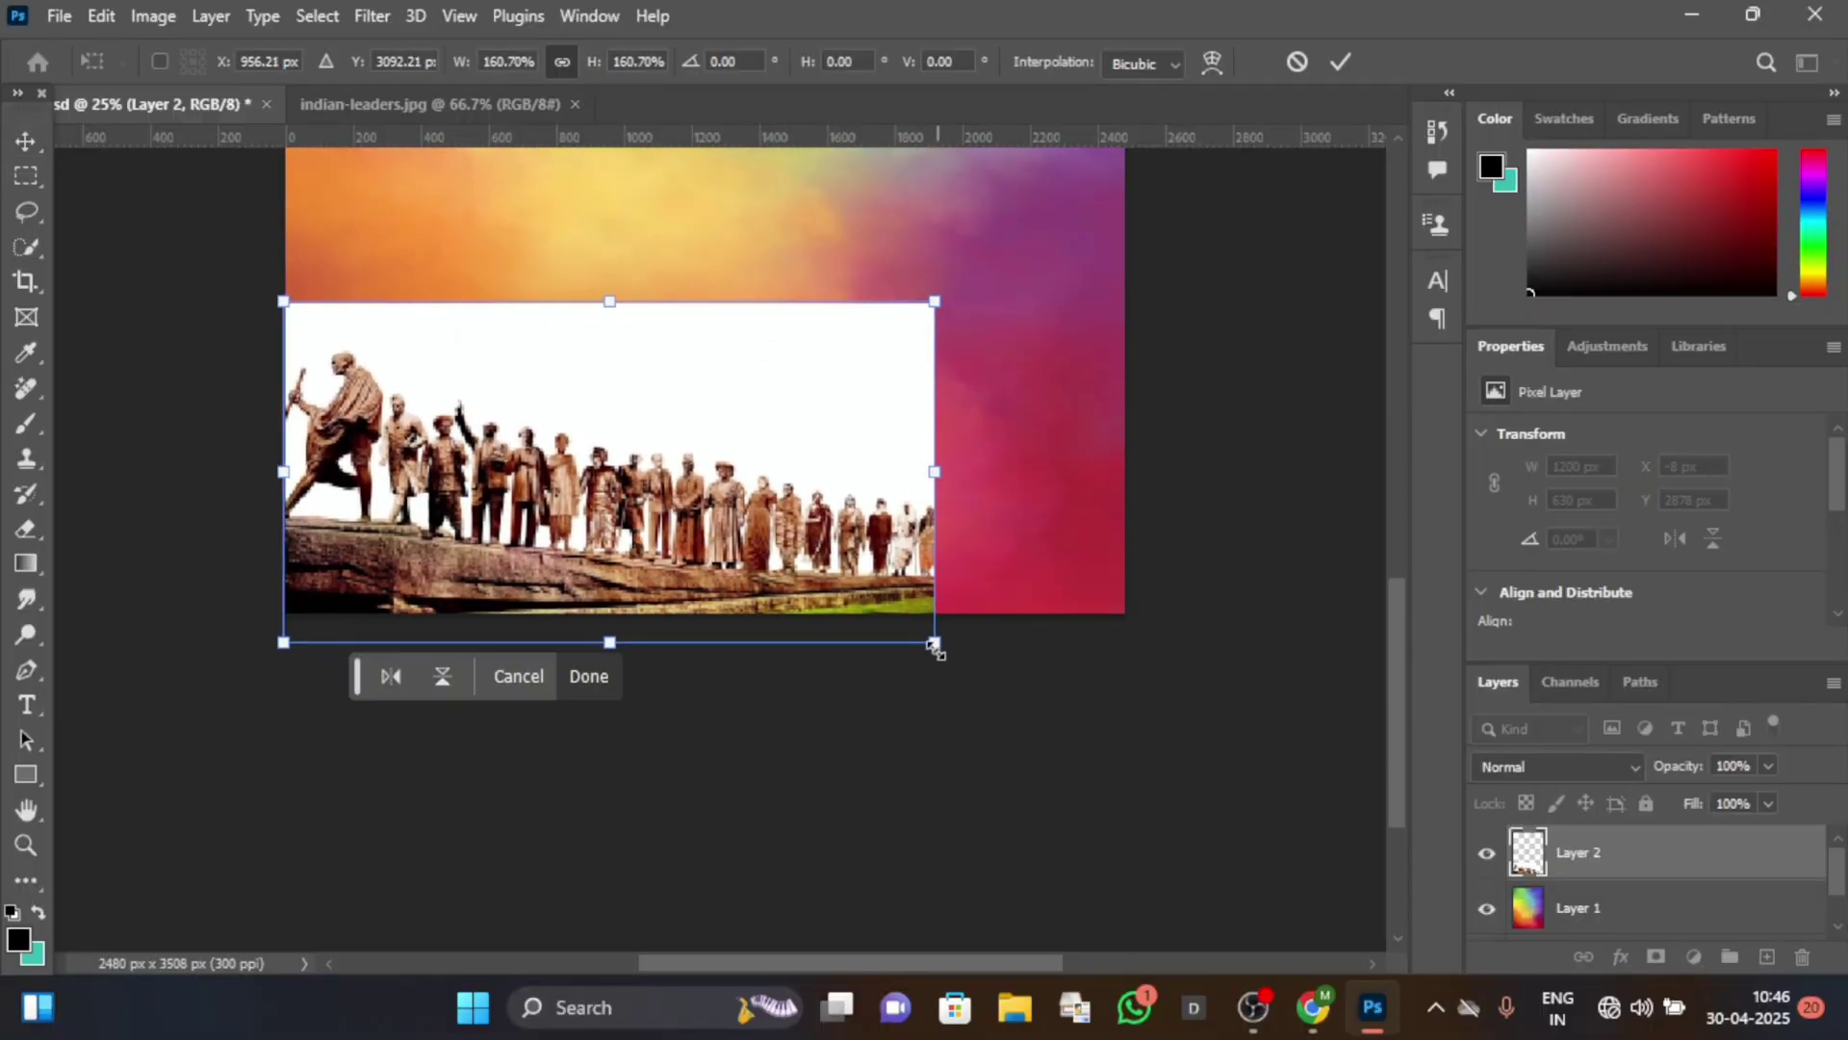
left_click_drag(934, 643, 1097, 709)
left_click_drag(978, 511, 992, 481)
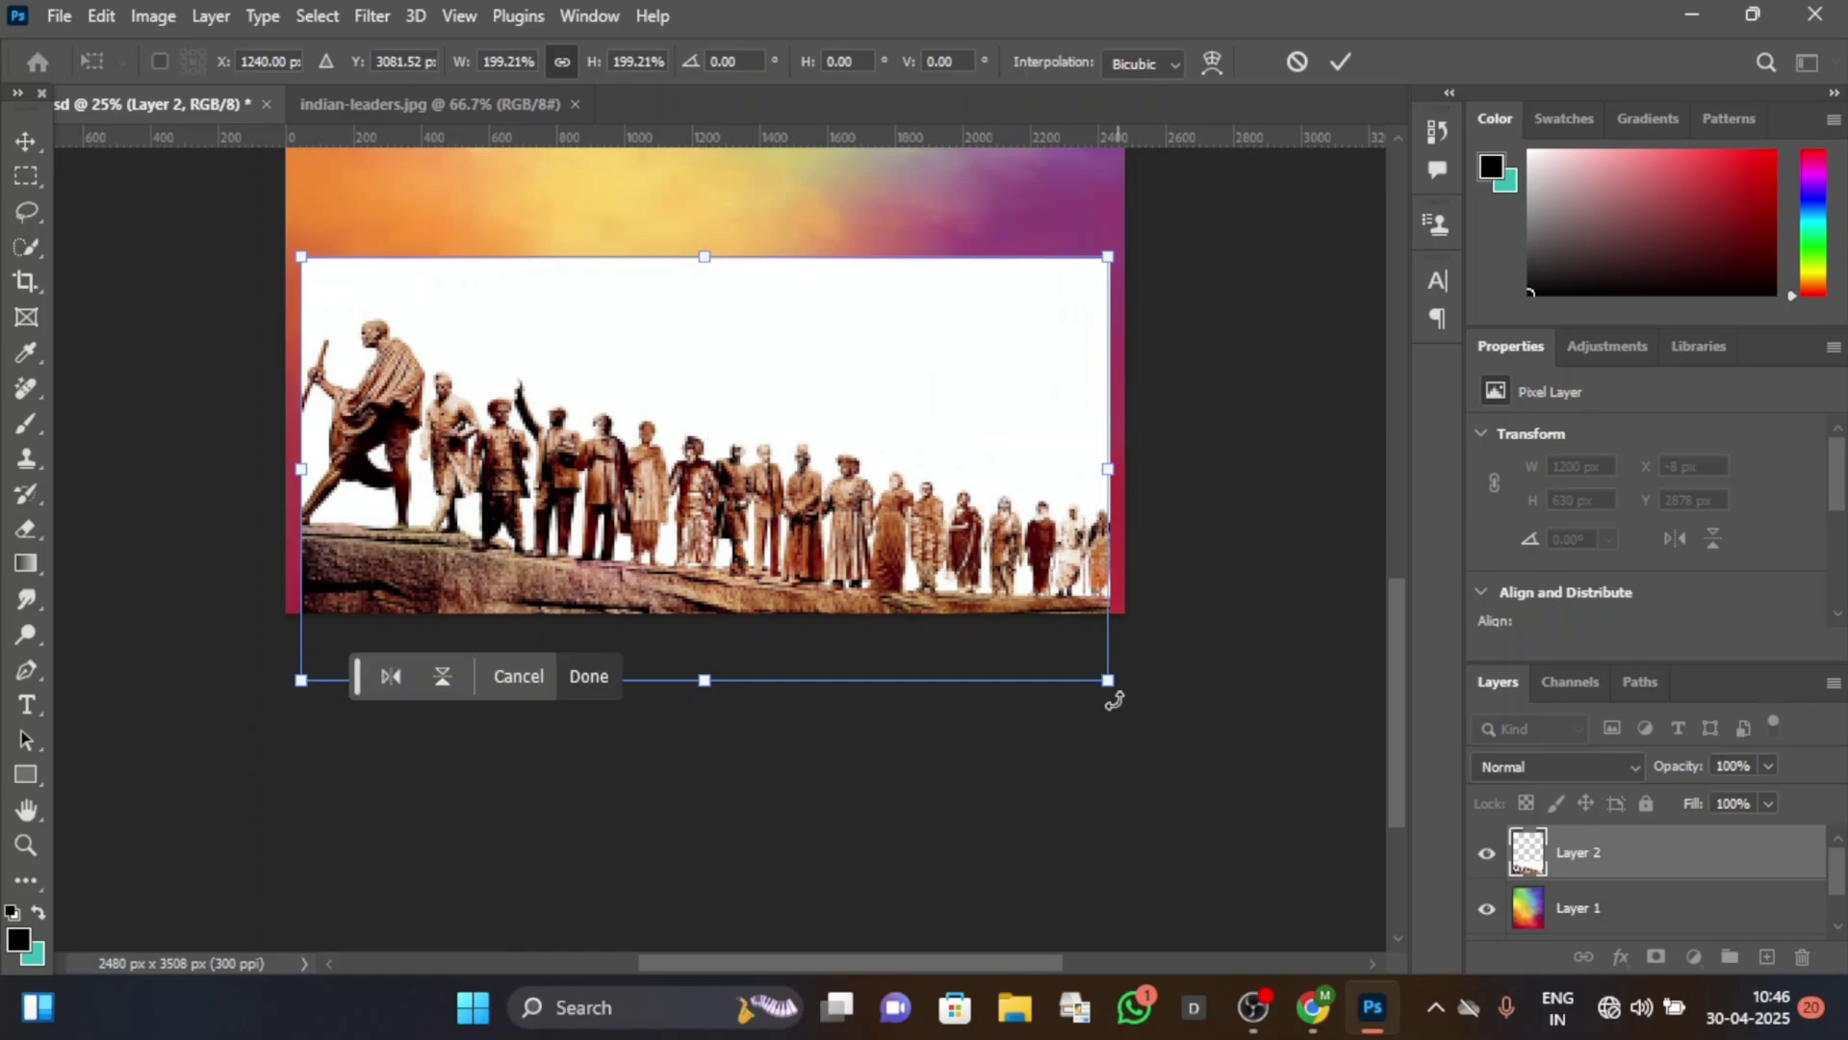
left_click_drag(1114, 701, 1174, 708)
left_click_drag(998, 546, 991, 520)
left_click_drag(1172, 684, 1178, 694)
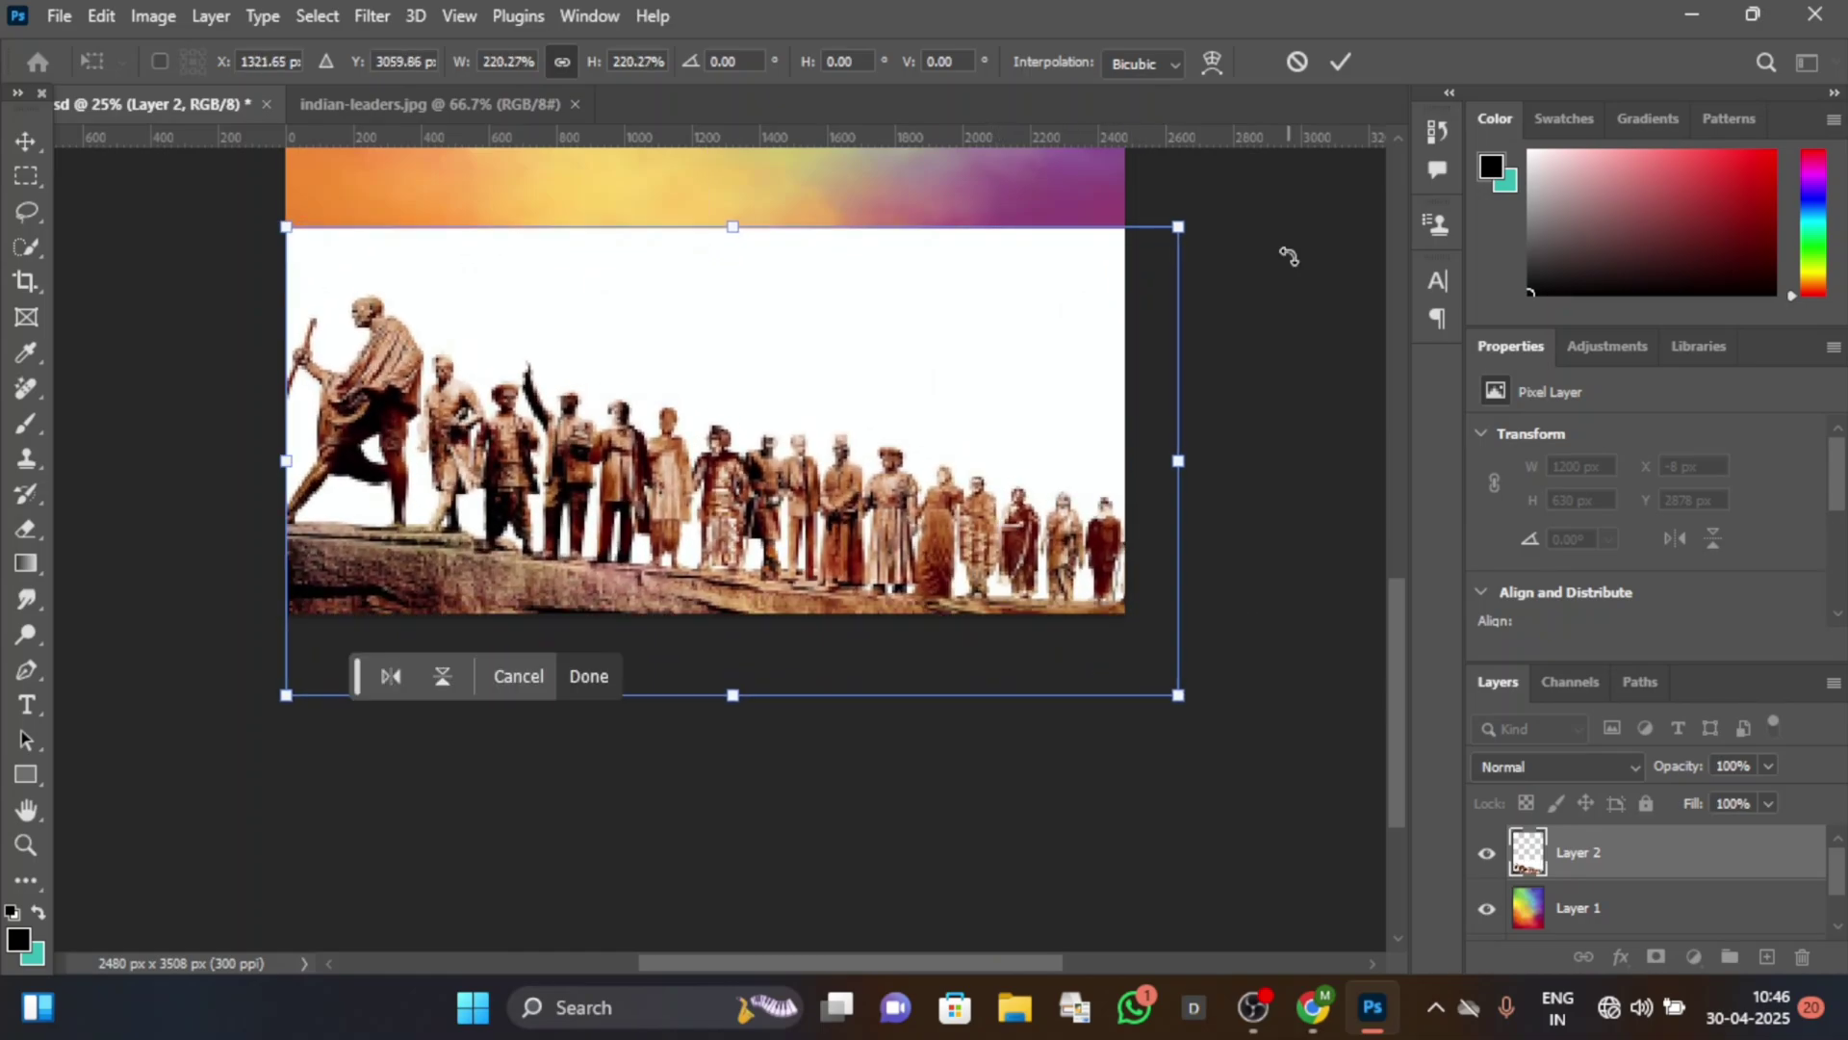
left_click(1342, 61)
Move the leaders image up slightly to Y 2301 px and shift the contextual task bar clear of the artwork.
scroll(1019, 474, "up", 4)
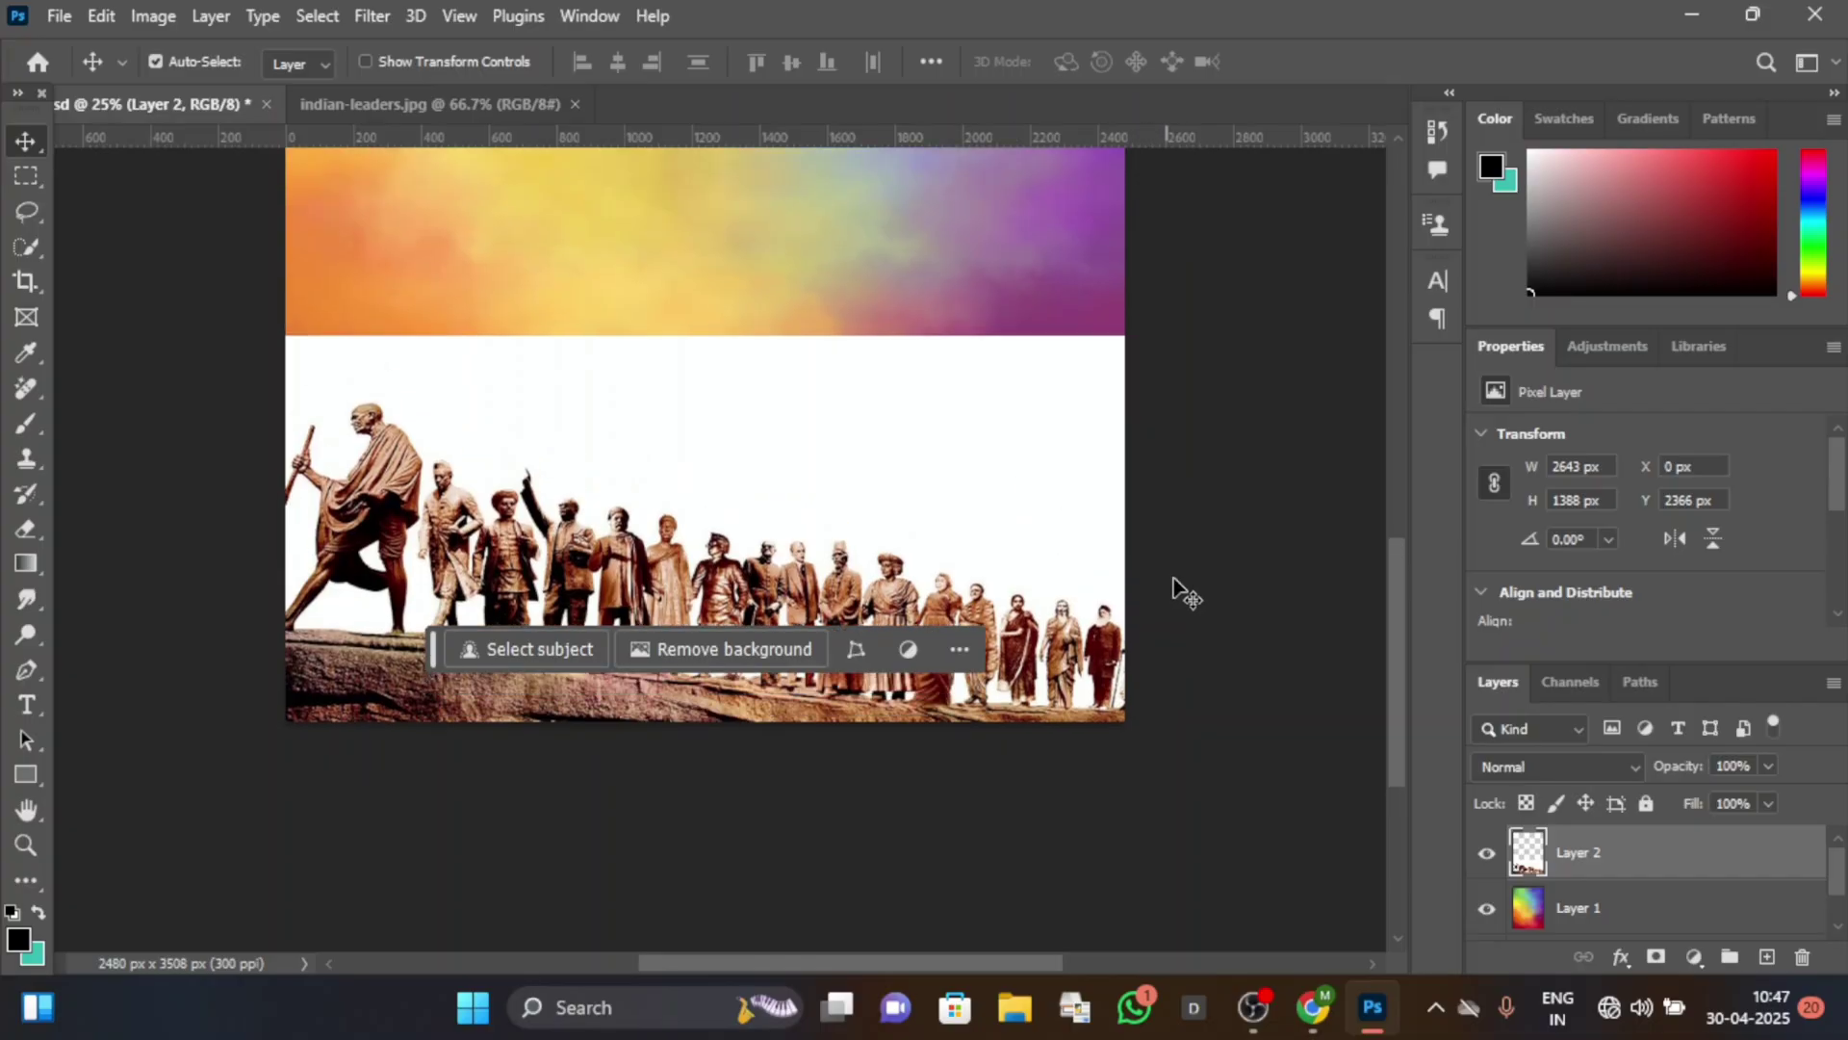
key("ctrl+minus")
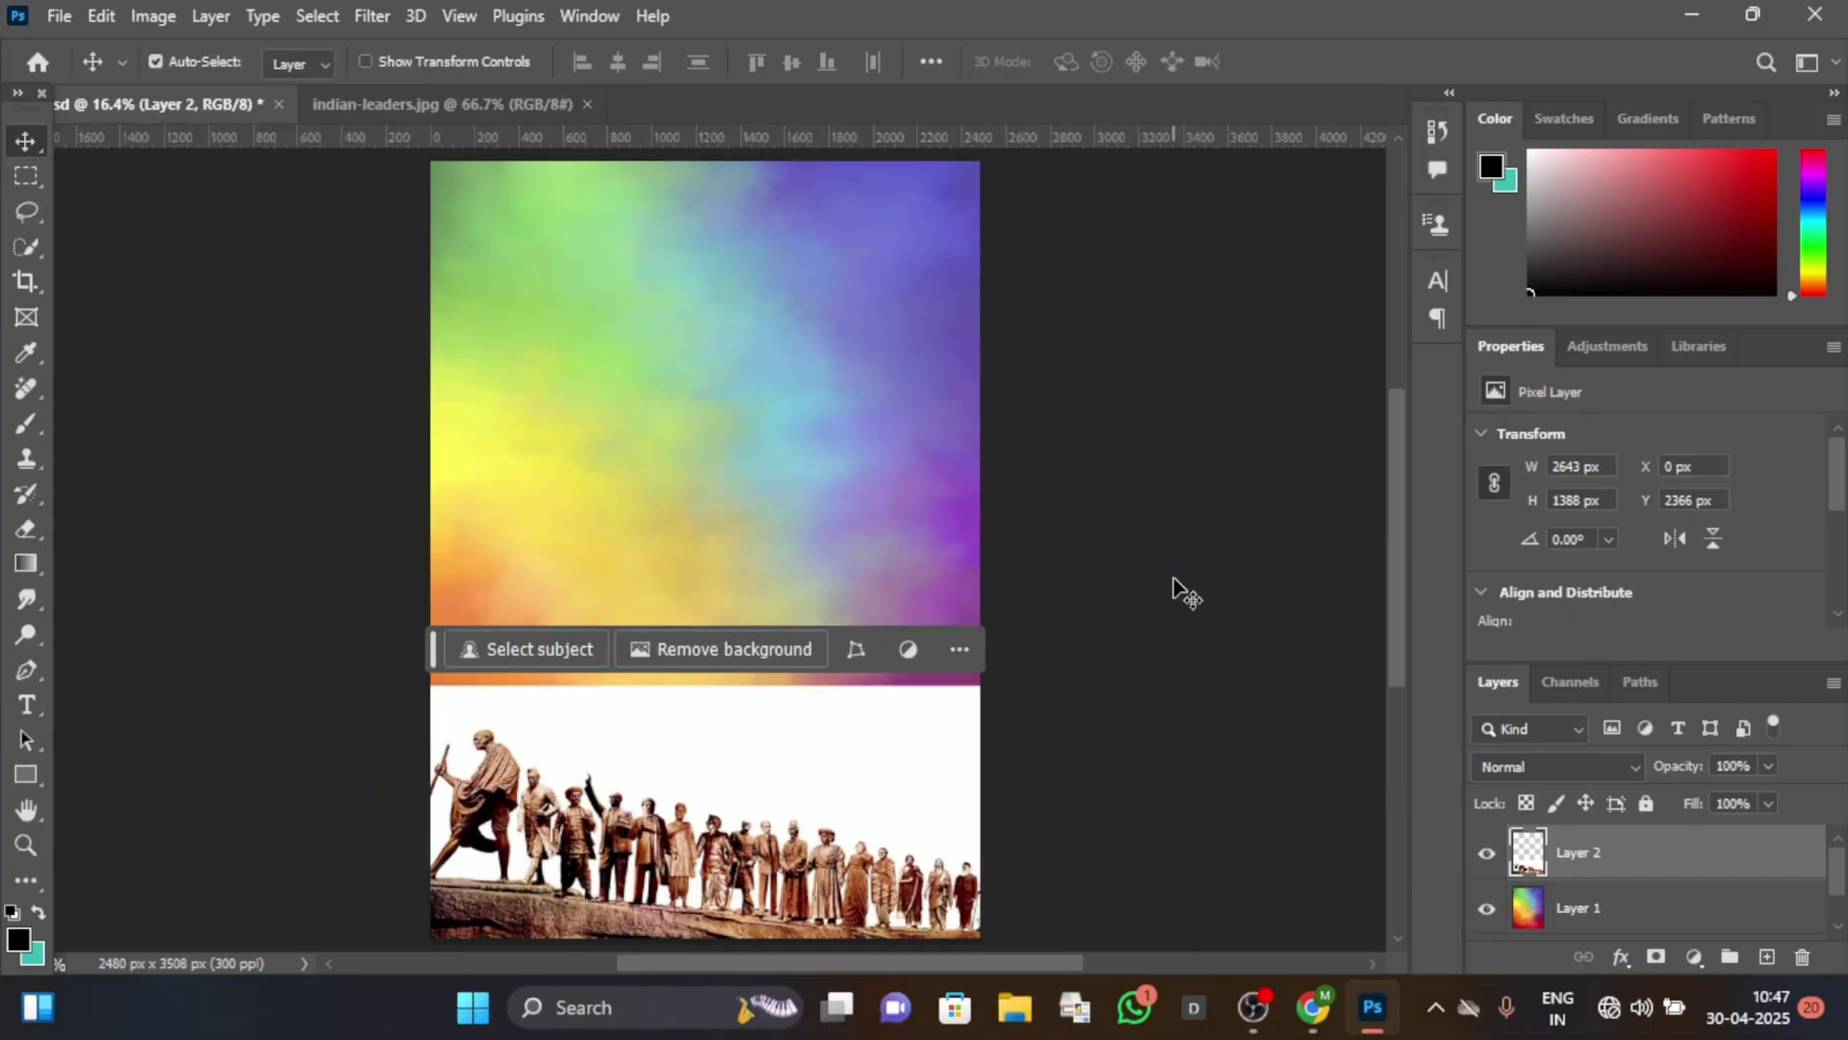
scroll(1114, 599, "down", 4)
key("ctrl+plus")
left_click_drag(765, 865, 766, 843)
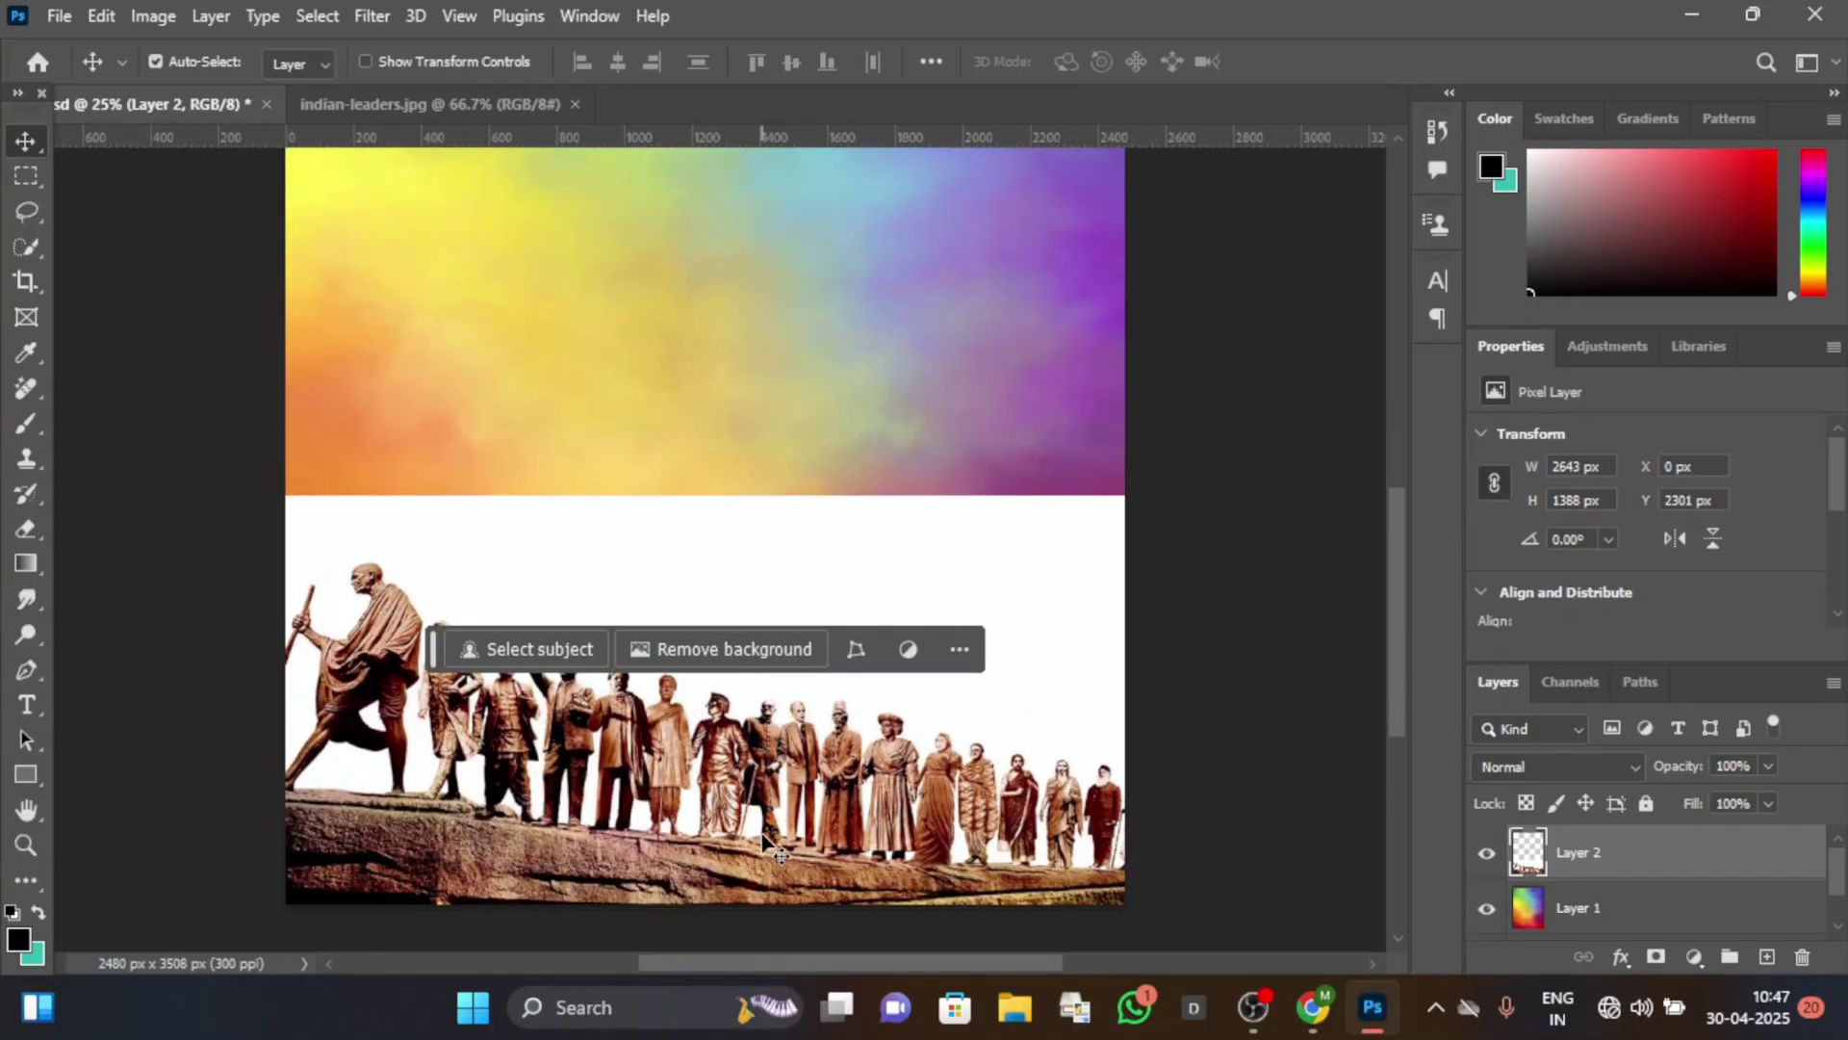
scroll(766, 844, "up", 1)
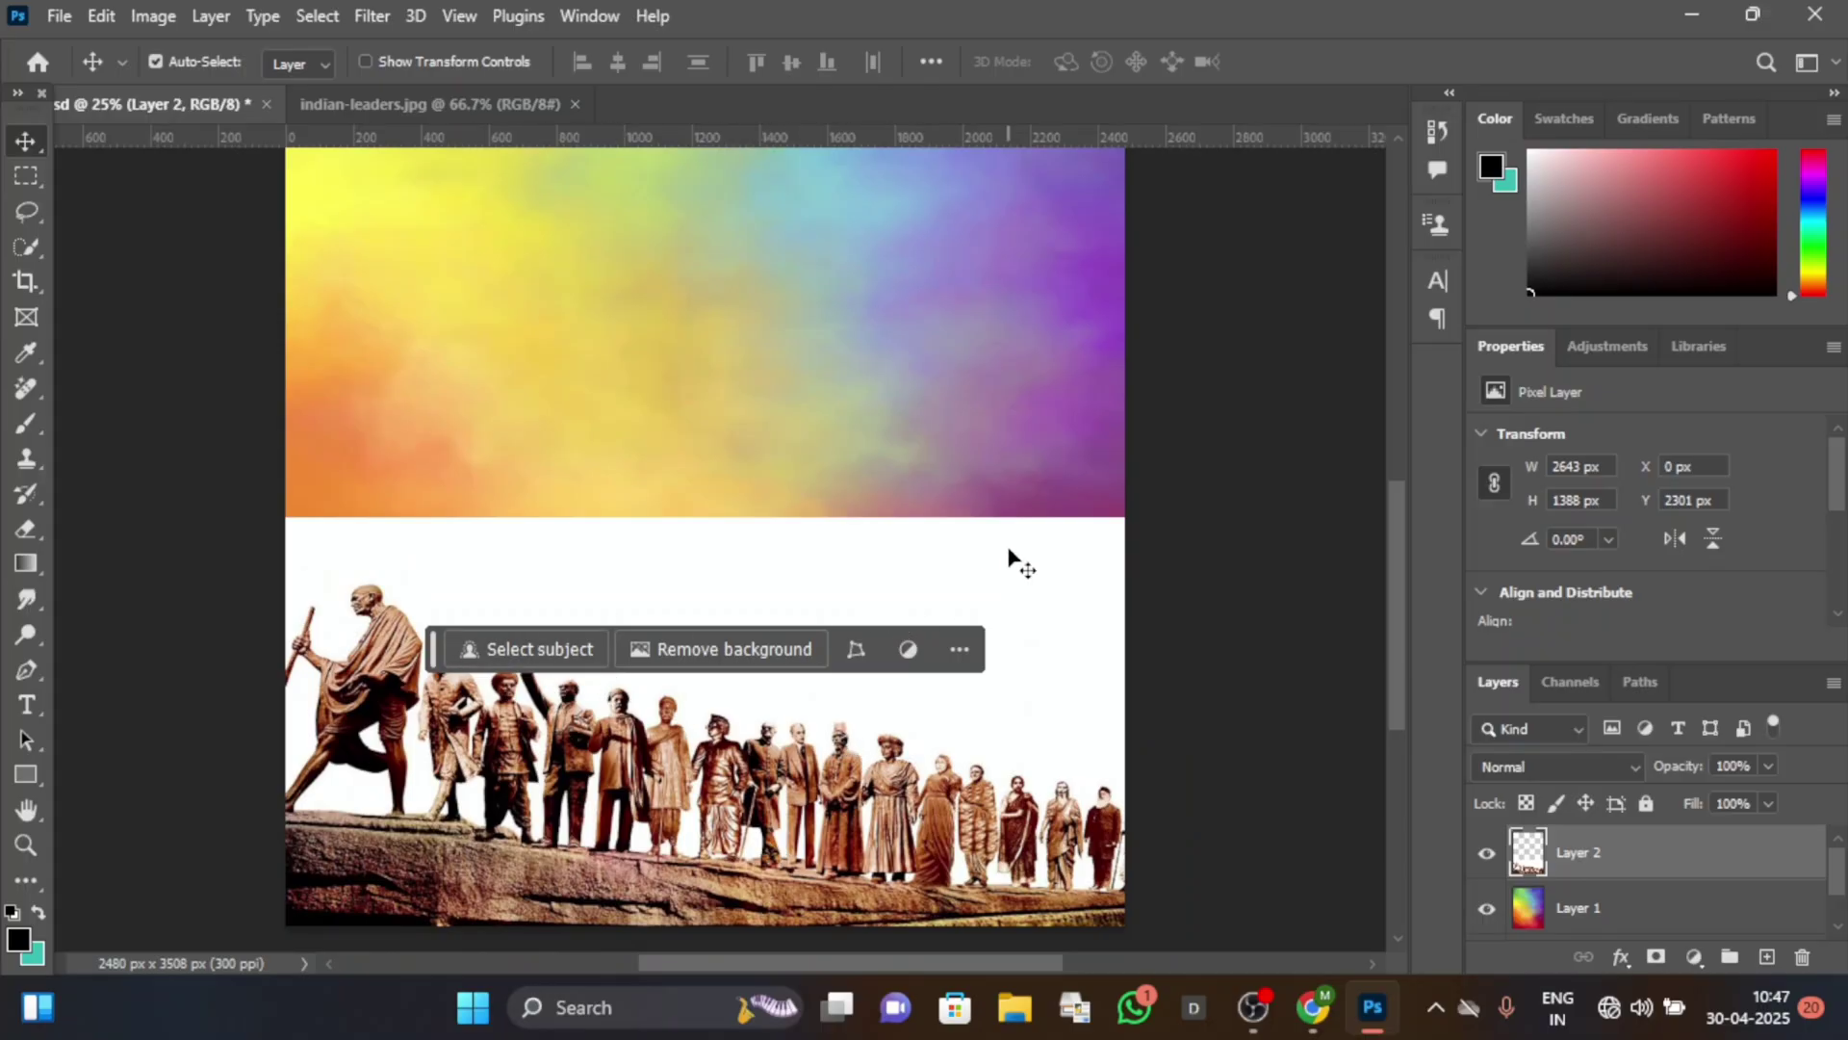
scroll(1011, 556, "down", 3)
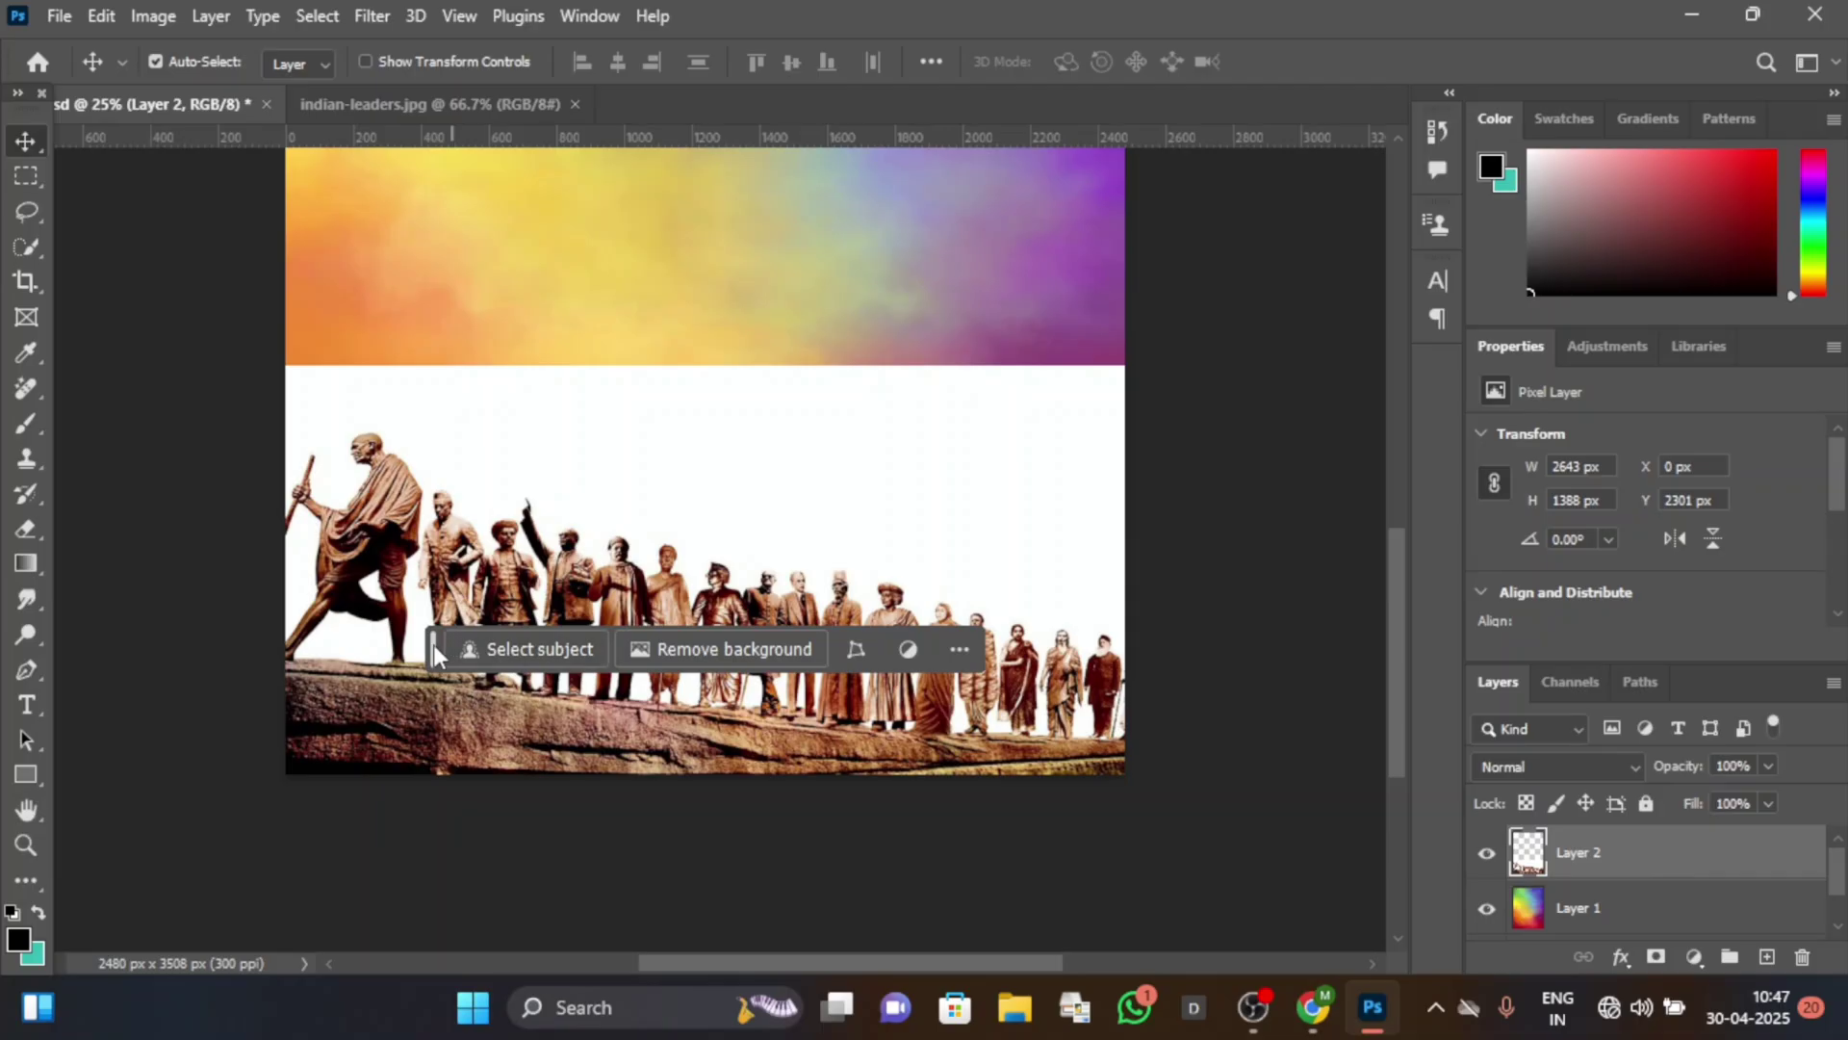
left_click_drag(434, 644, 453, 880)
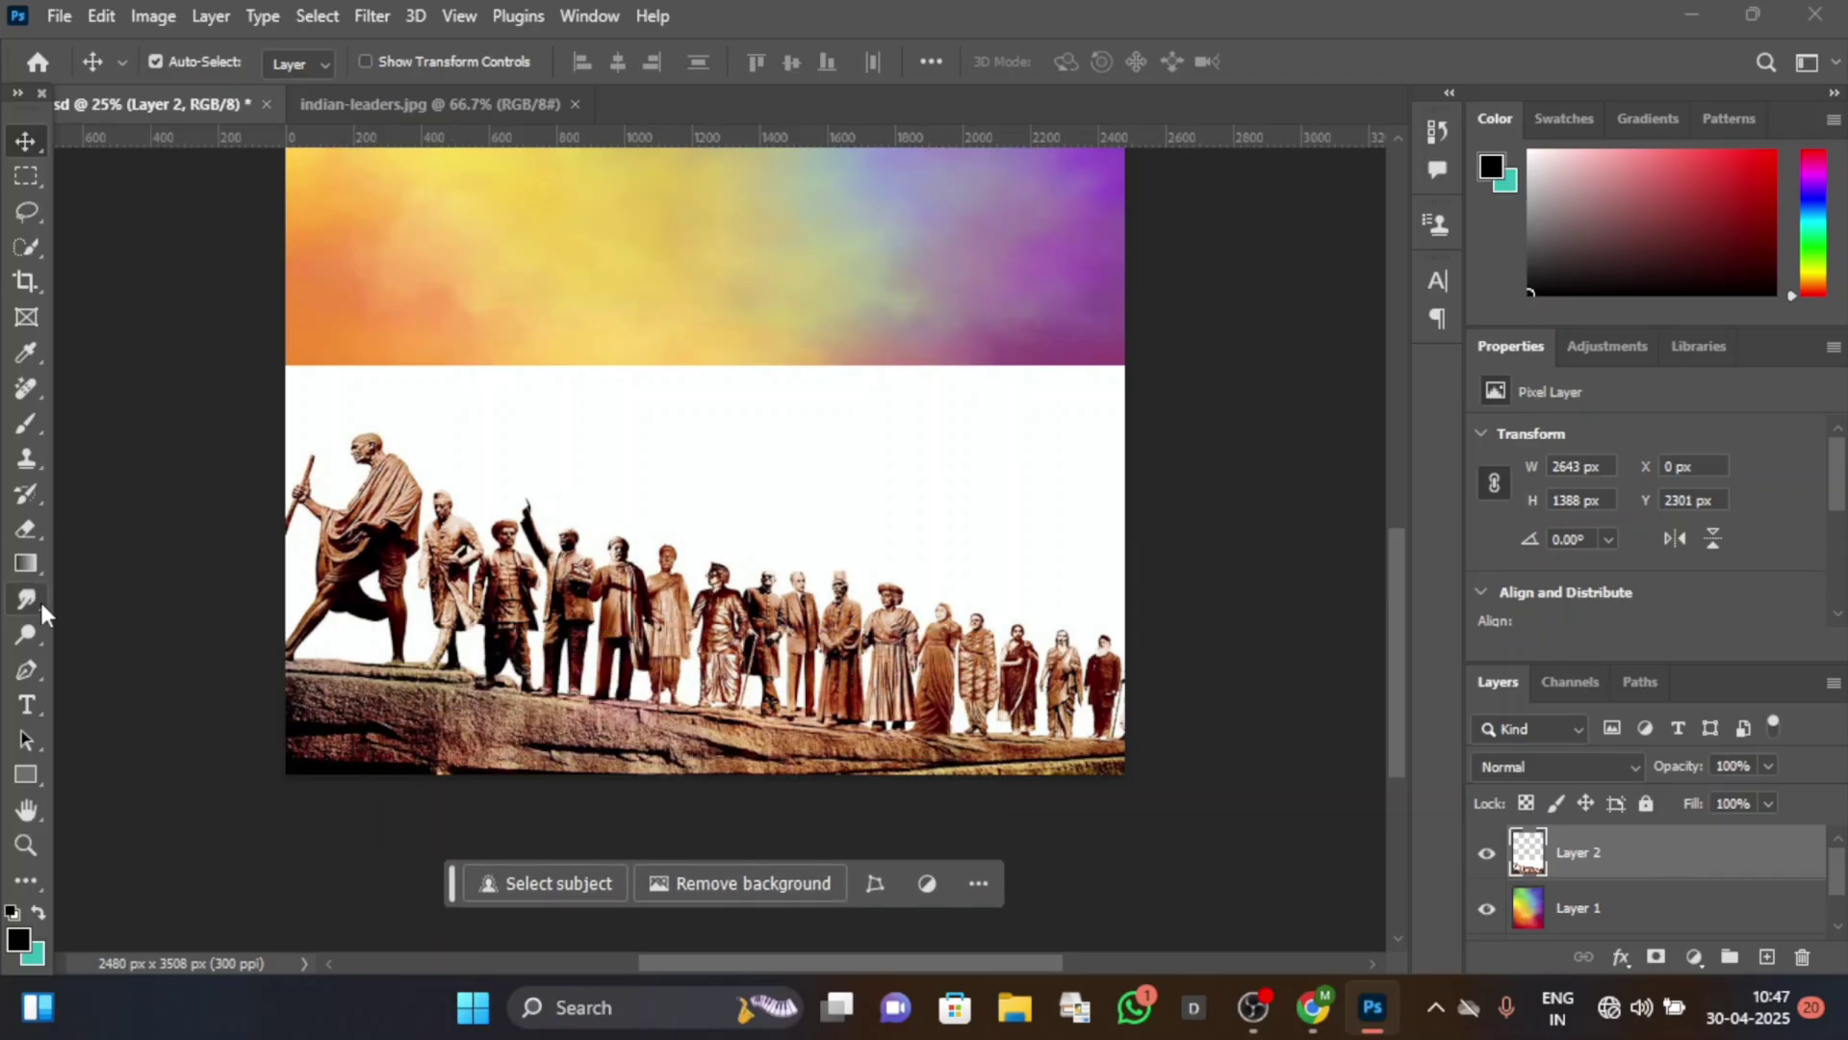
Set up the Background Eraser with a 300 px brush and 42% hardness.
left_click(26, 528)
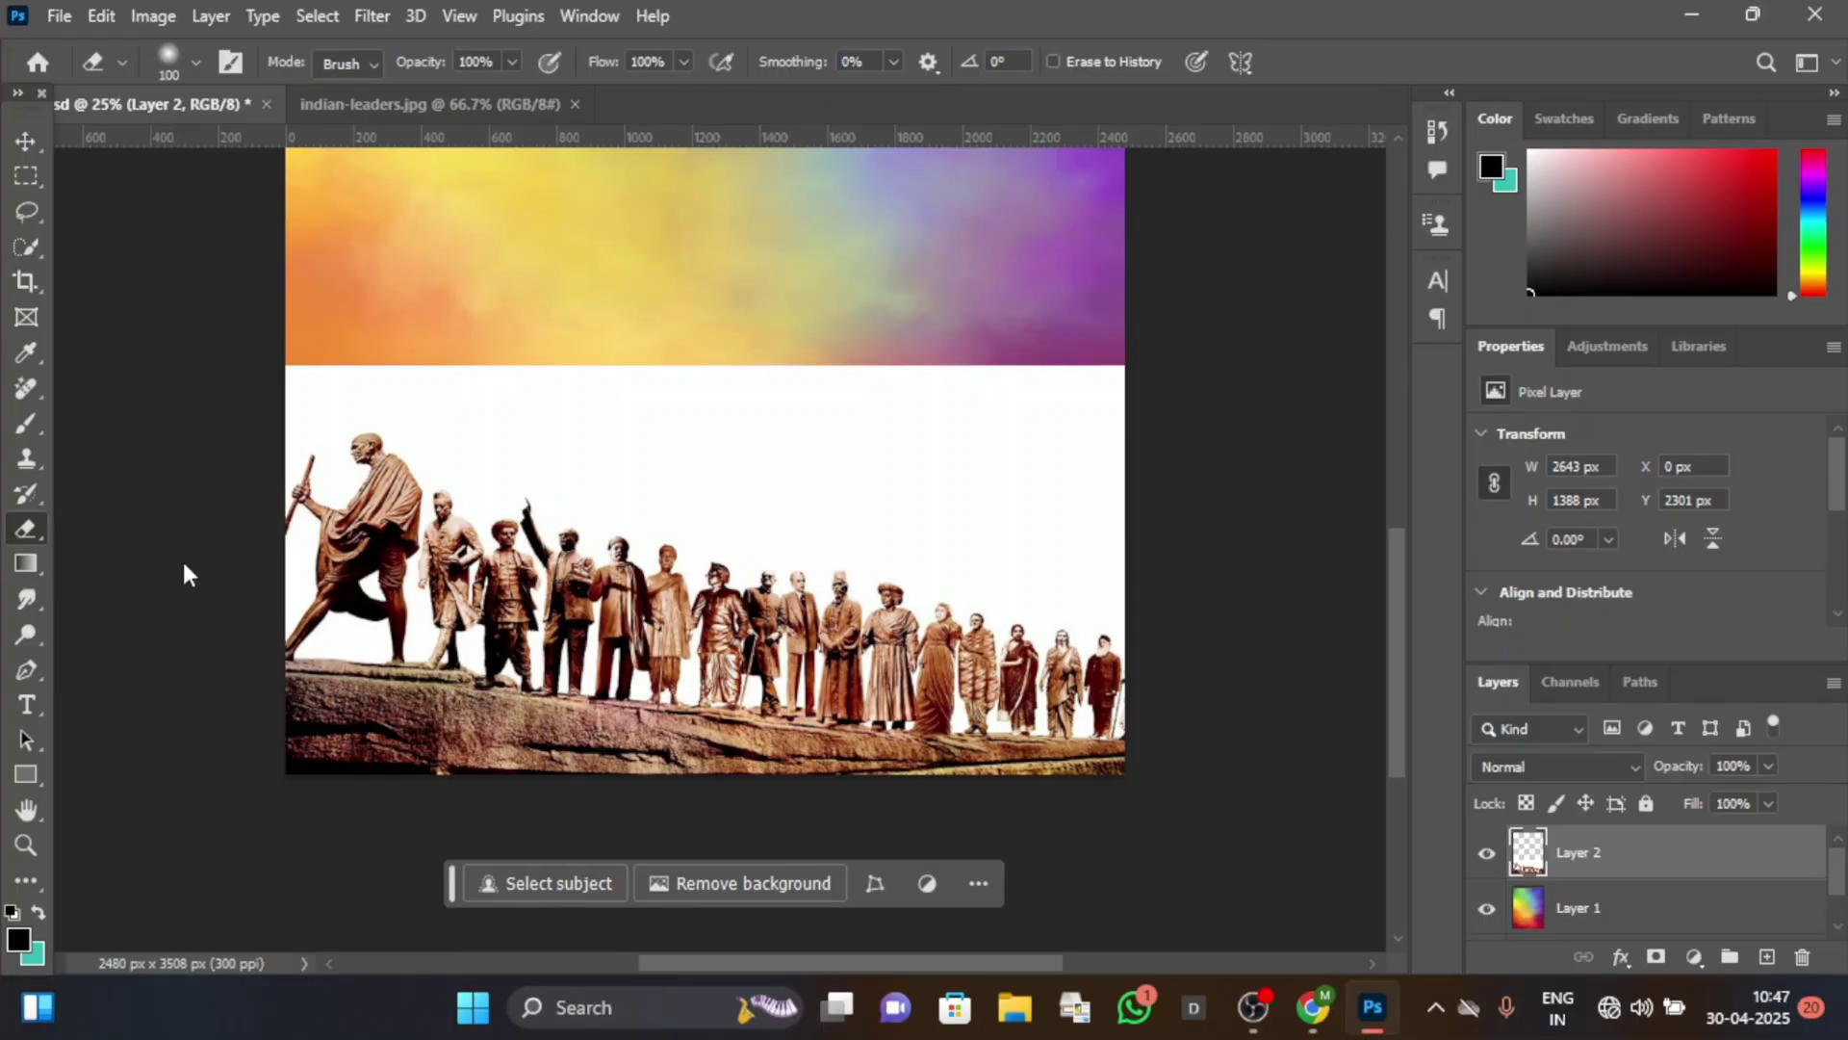
key("shift+e")
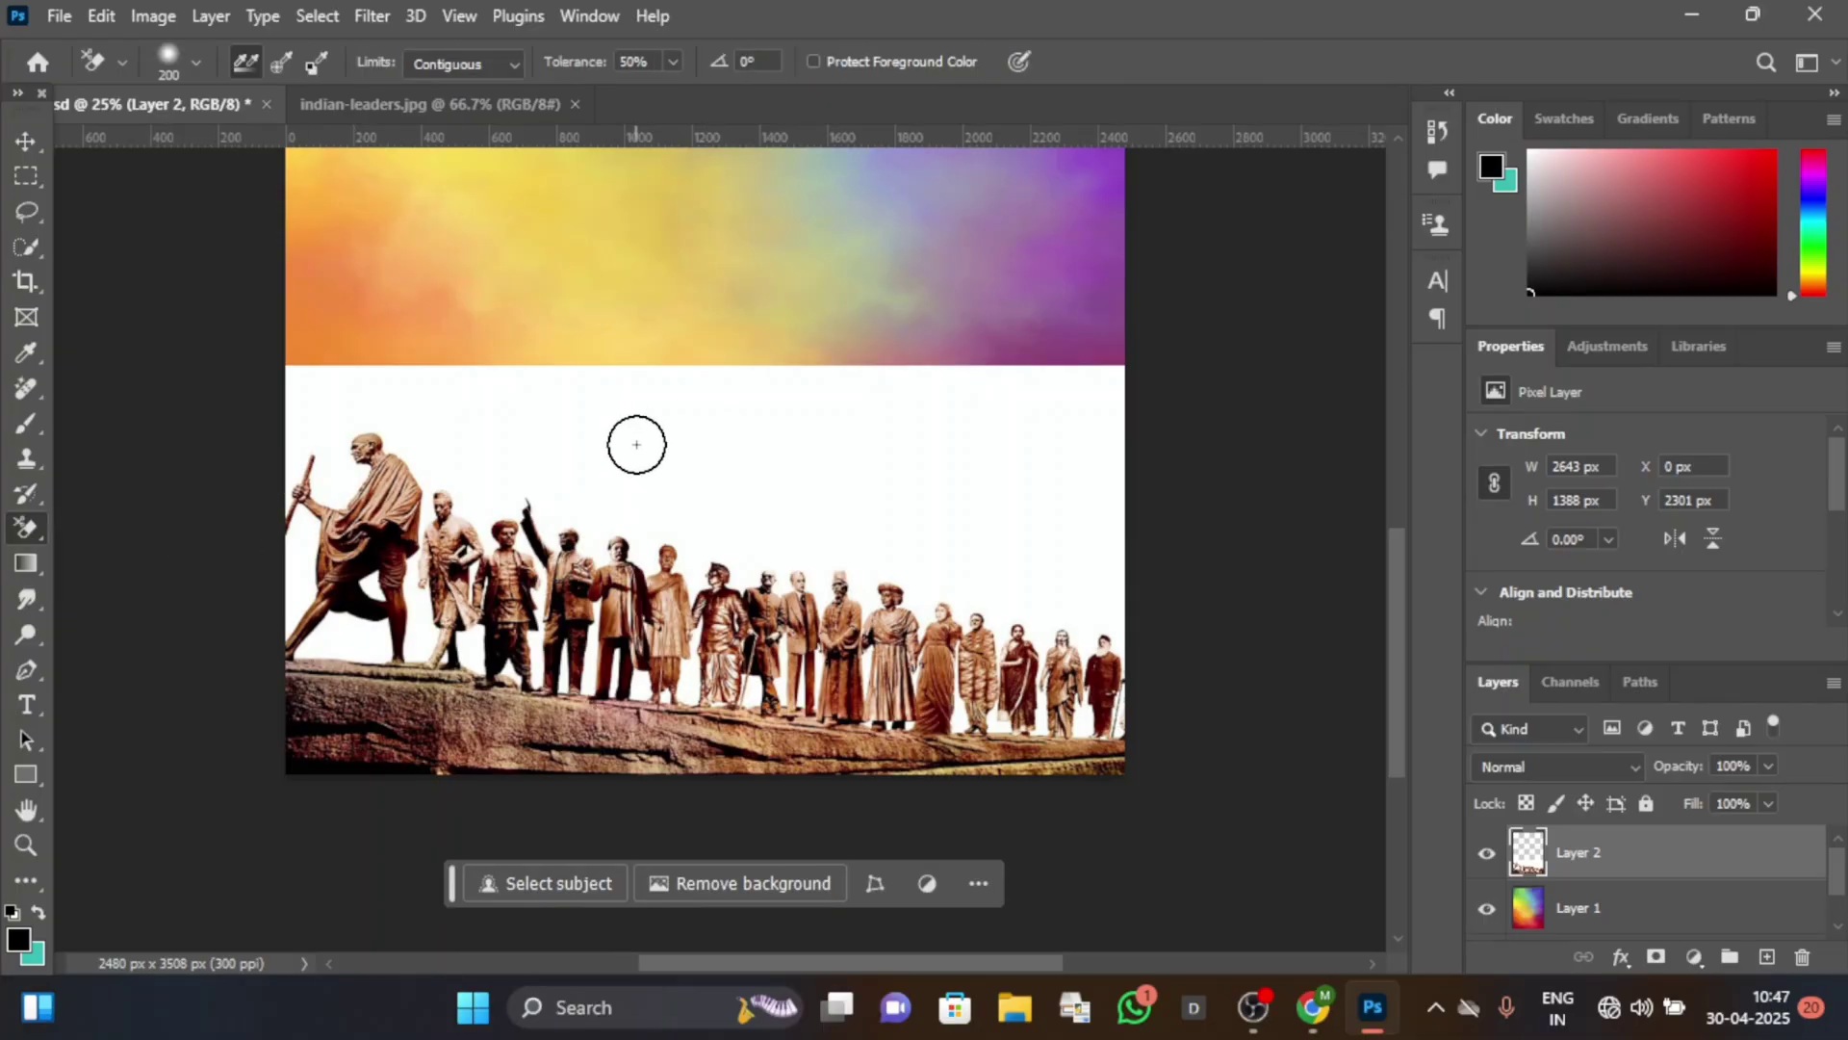
left_click(196, 60)
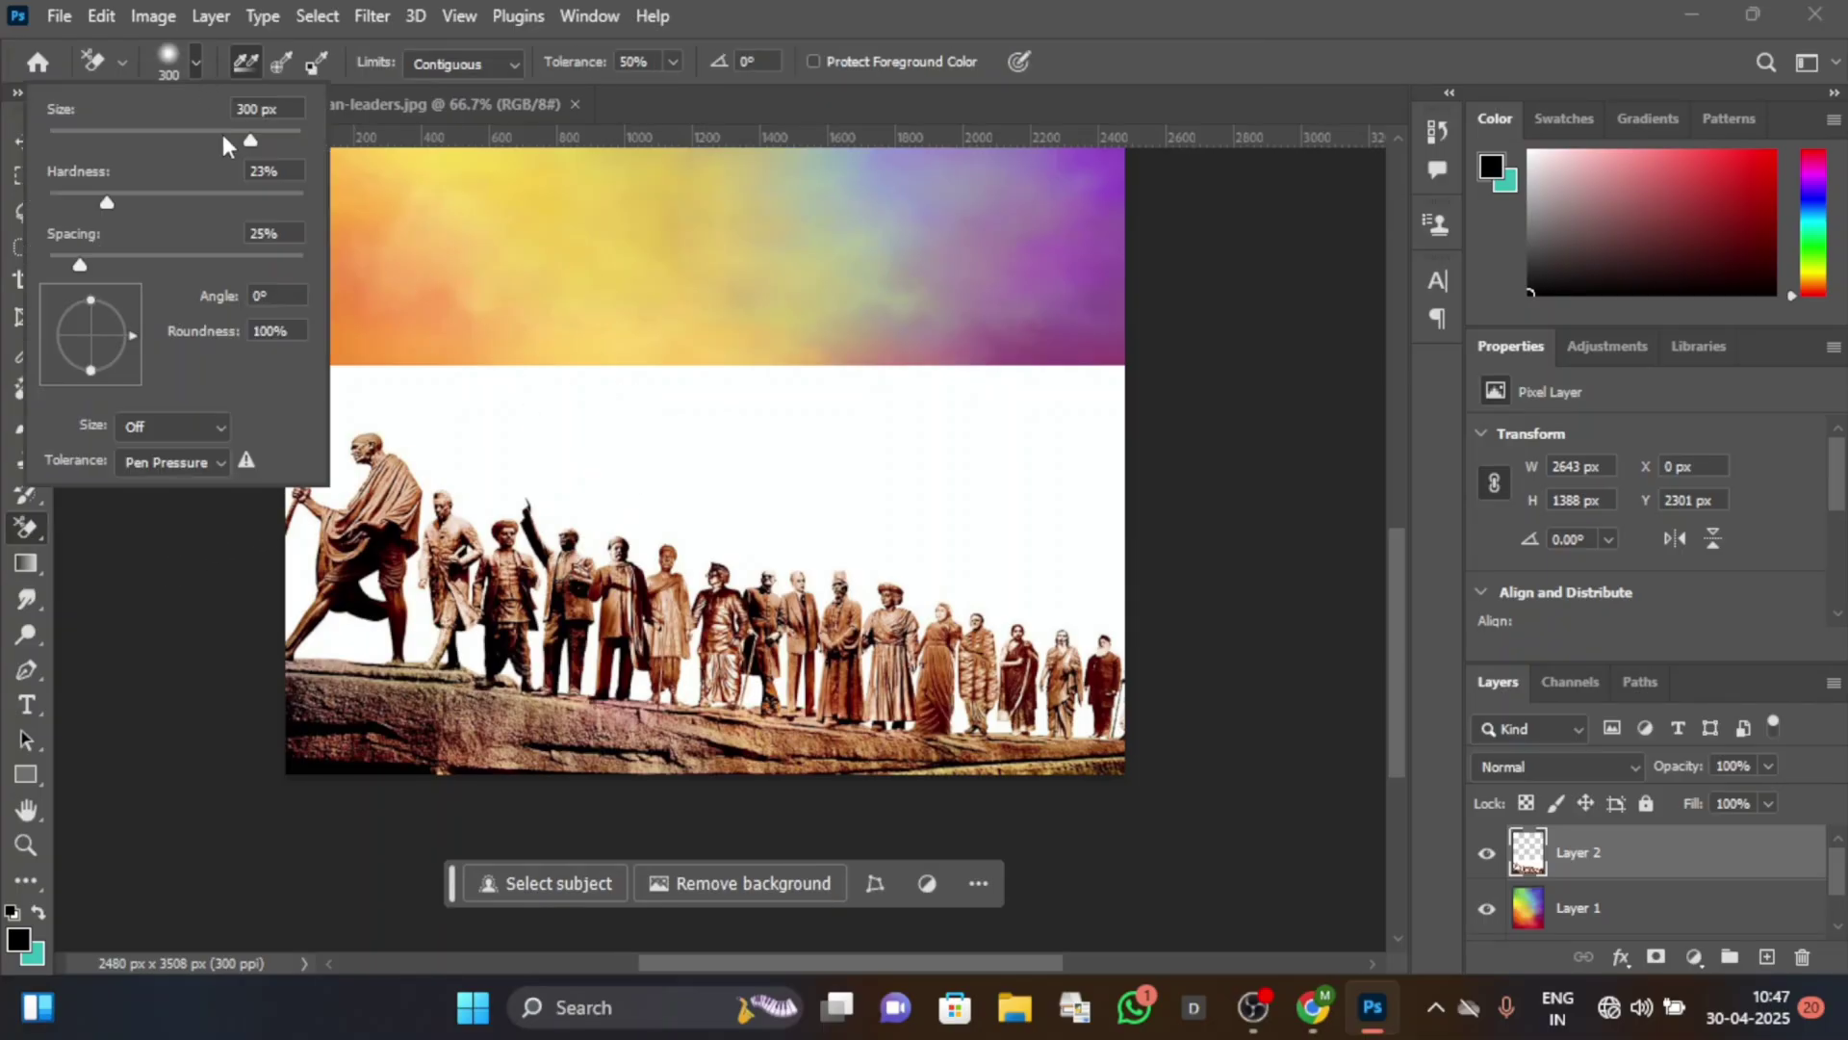
left_click_drag(118, 205, 159, 203)
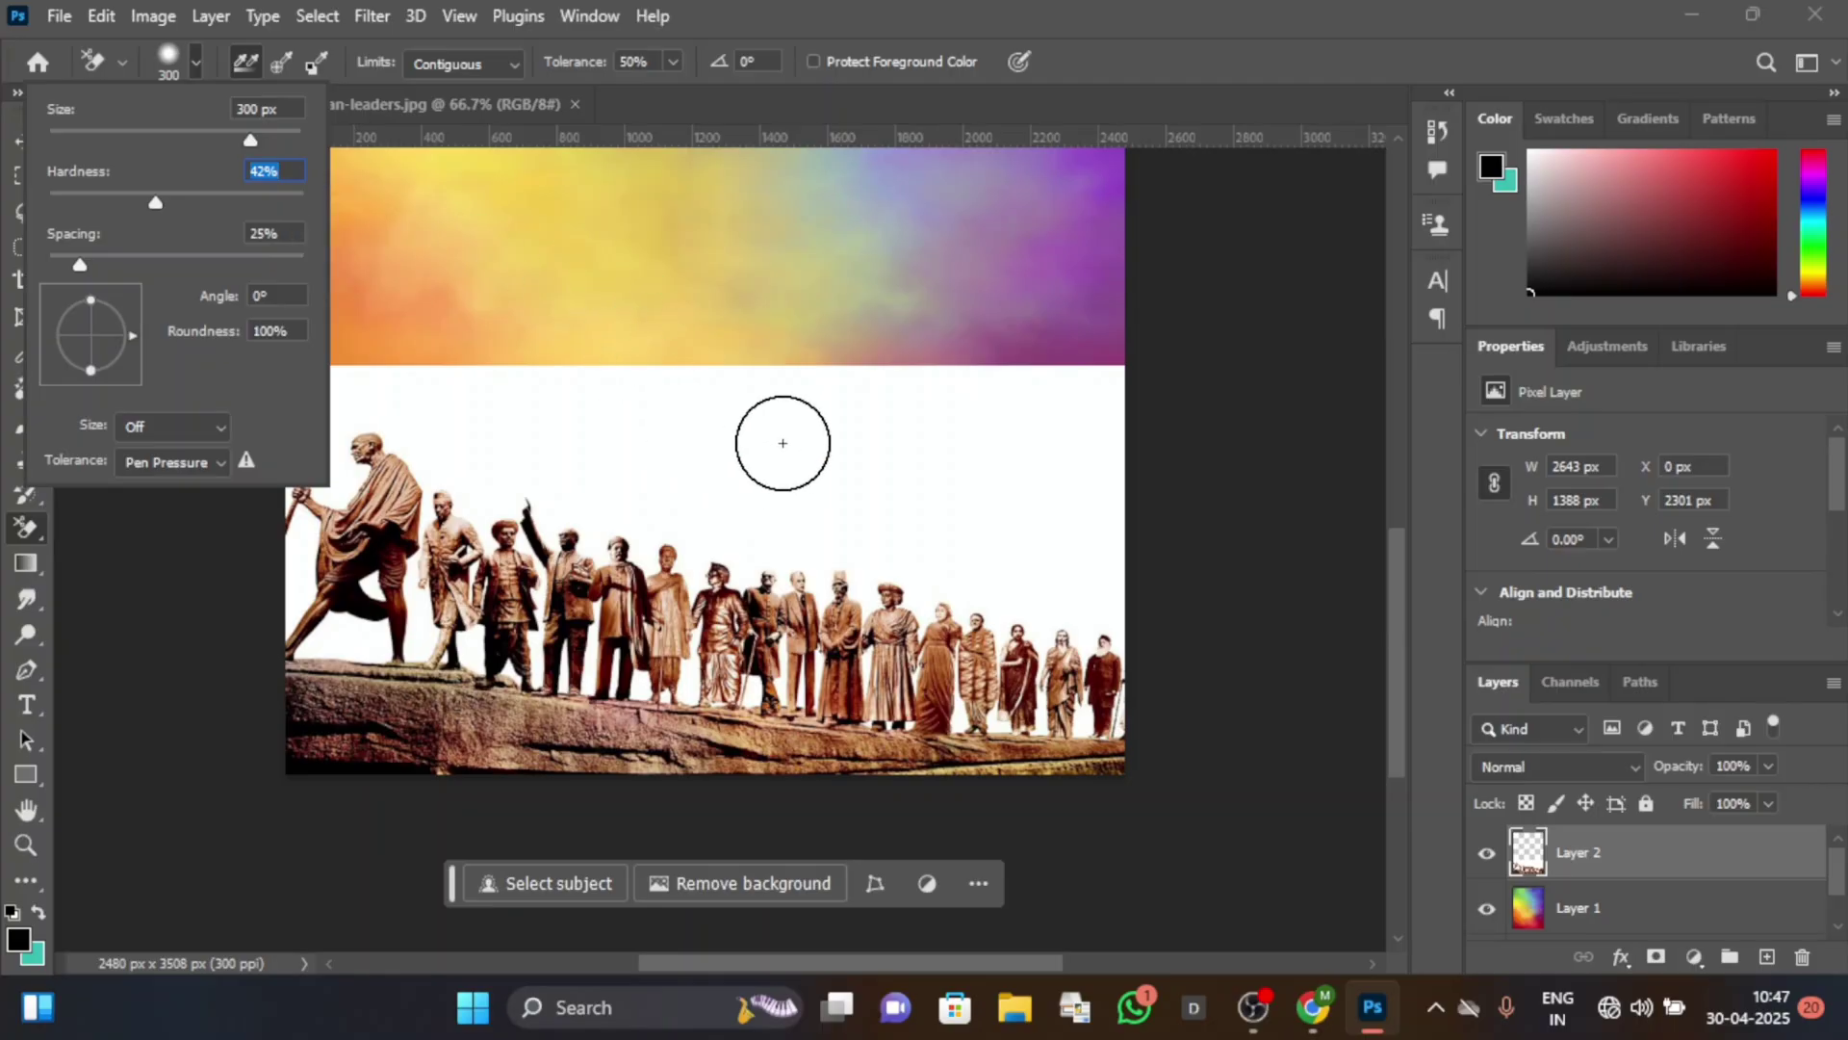
Erase the white sky above the statues and the white around the leading walking figure with the Background Eraser.
mouse_move(782, 443)
left_mouse_down()
mouse_move(590, 433)
mouse_move(935, 428)
mouse_move(773, 389)
mouse_move(832, 412)
left_mouse_up()
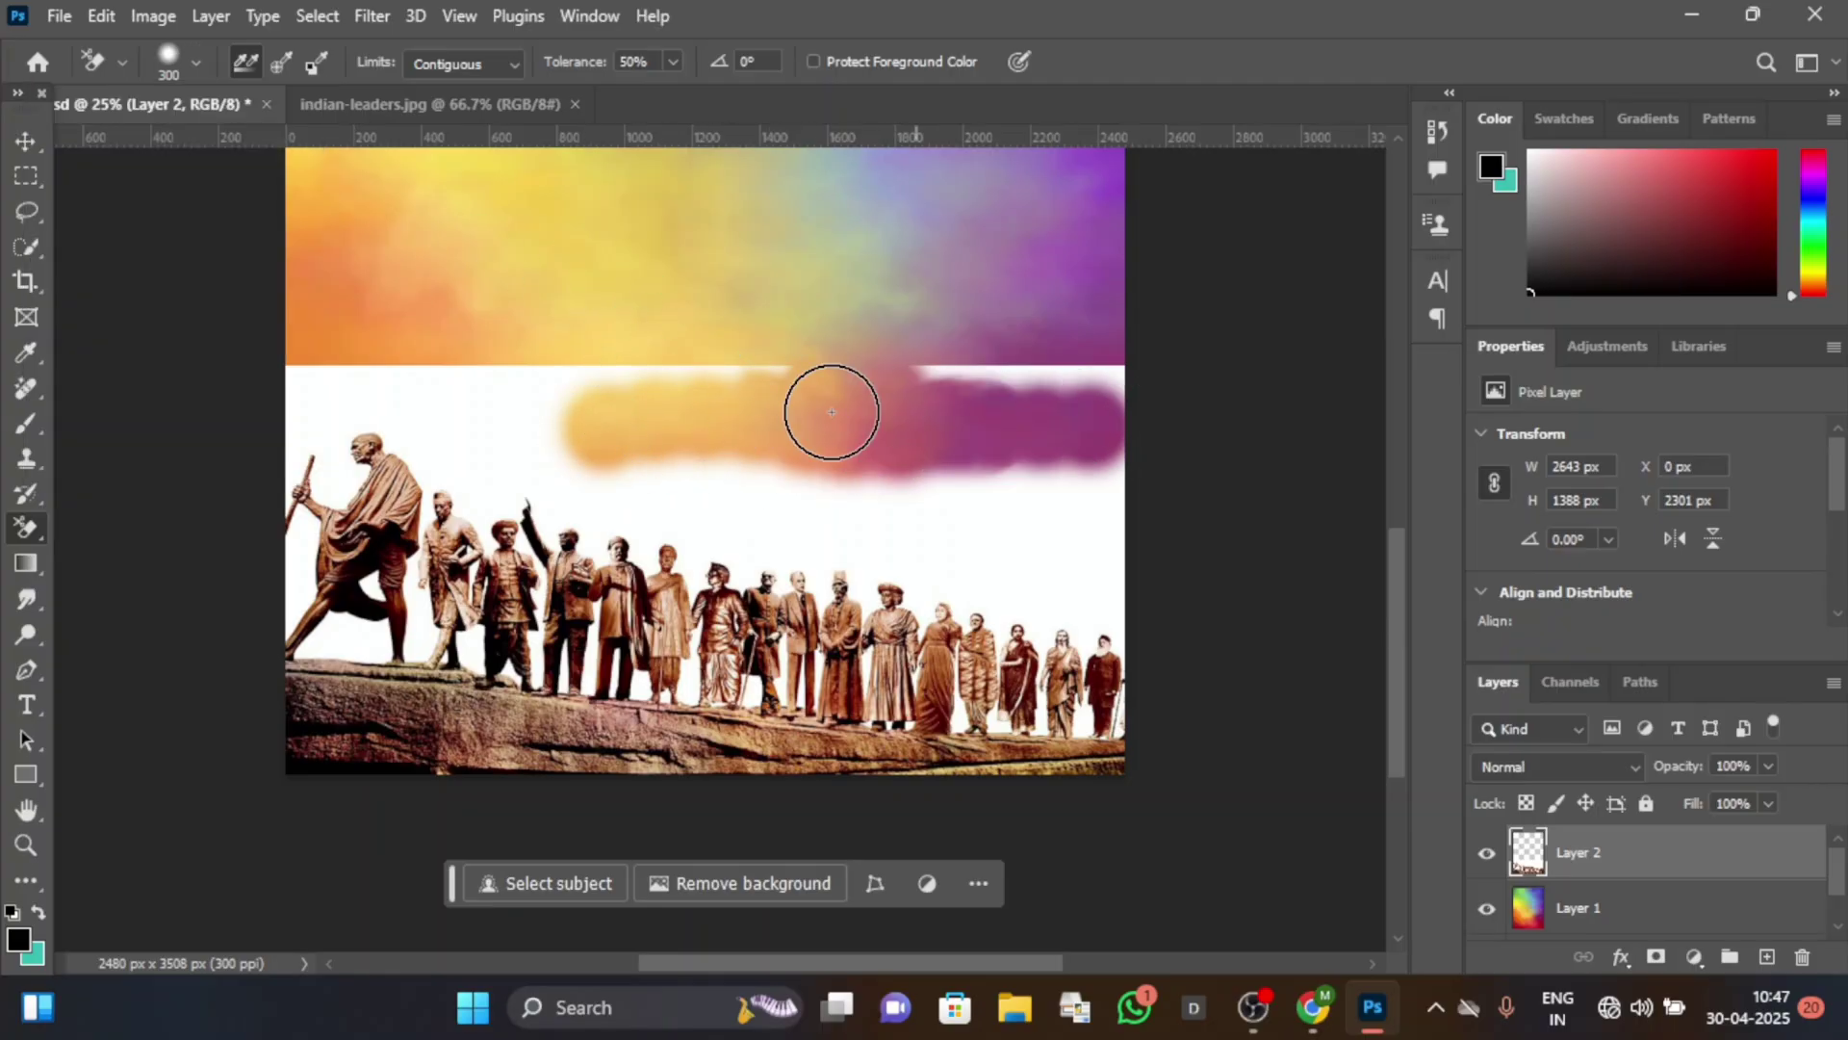
left_click_drag(710, 392, 960, 374)
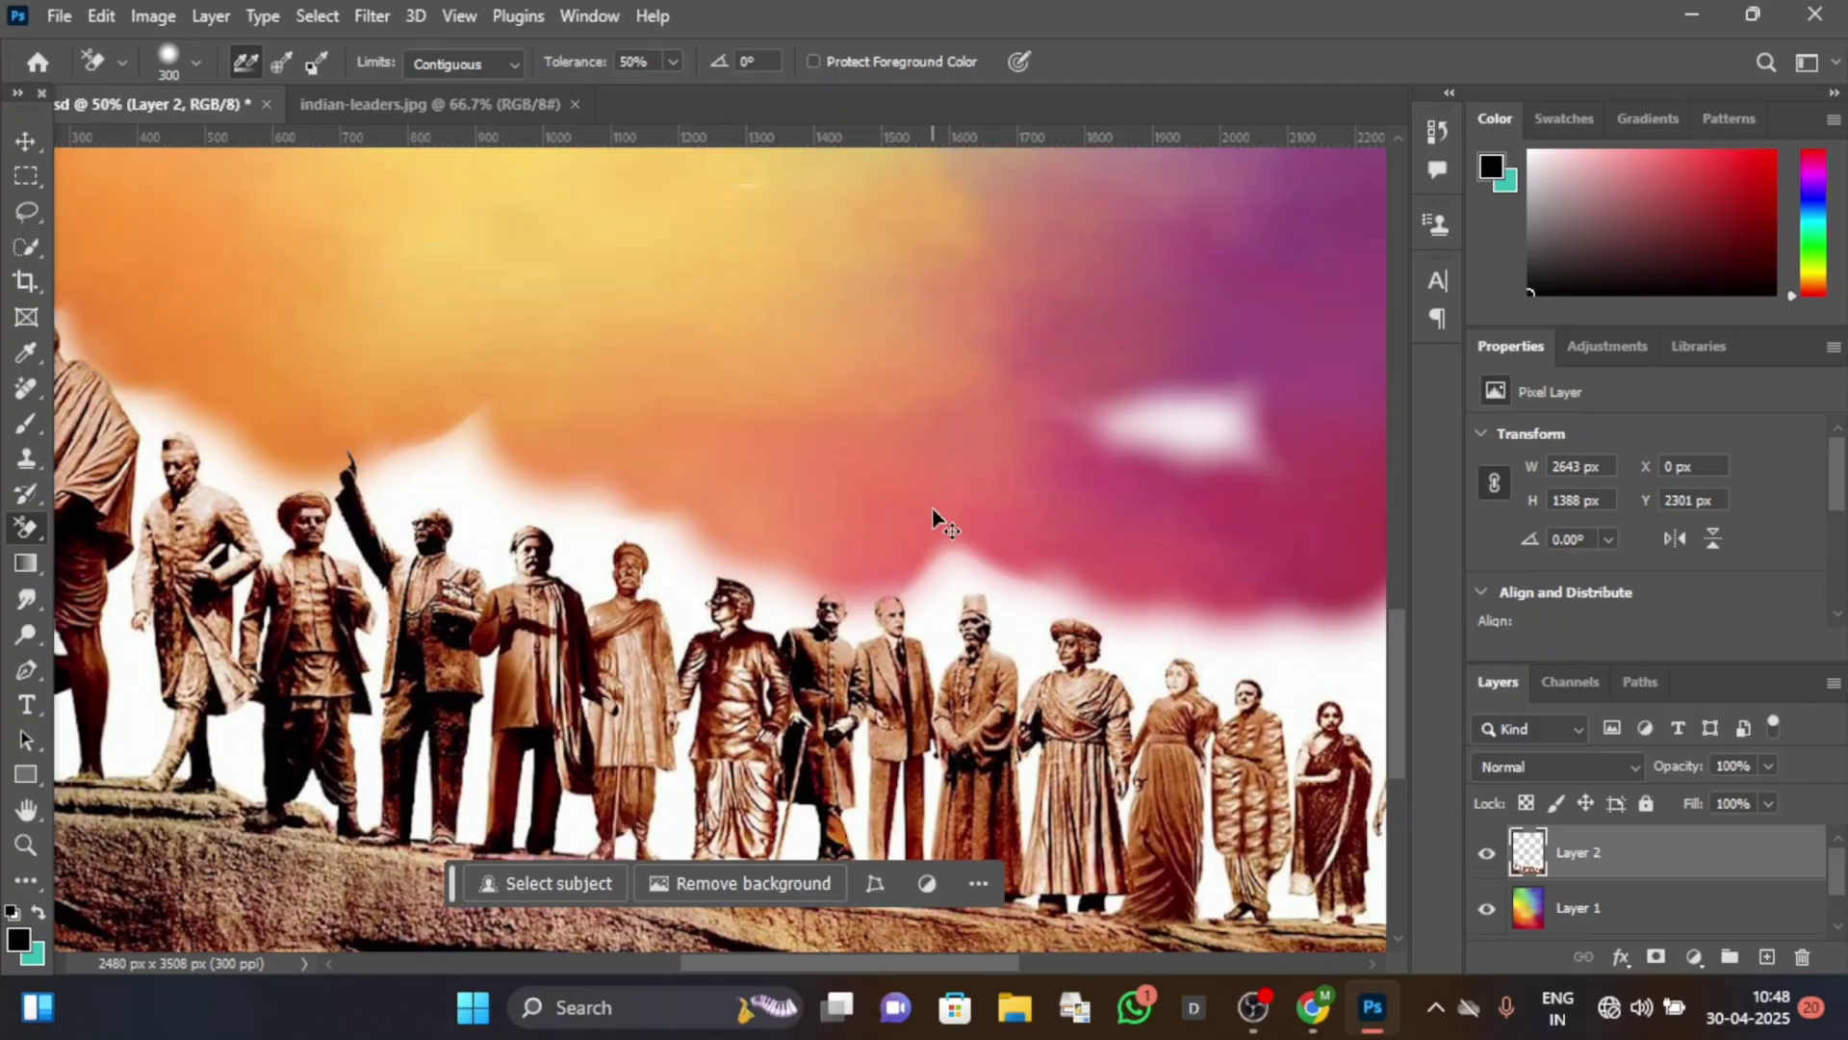
key("ctrl+minus")
mouse_move(608, 614)
left_mouse_down()
mouse_move(746, 552)
mouse_move(849, 534)
left_mouse_up()
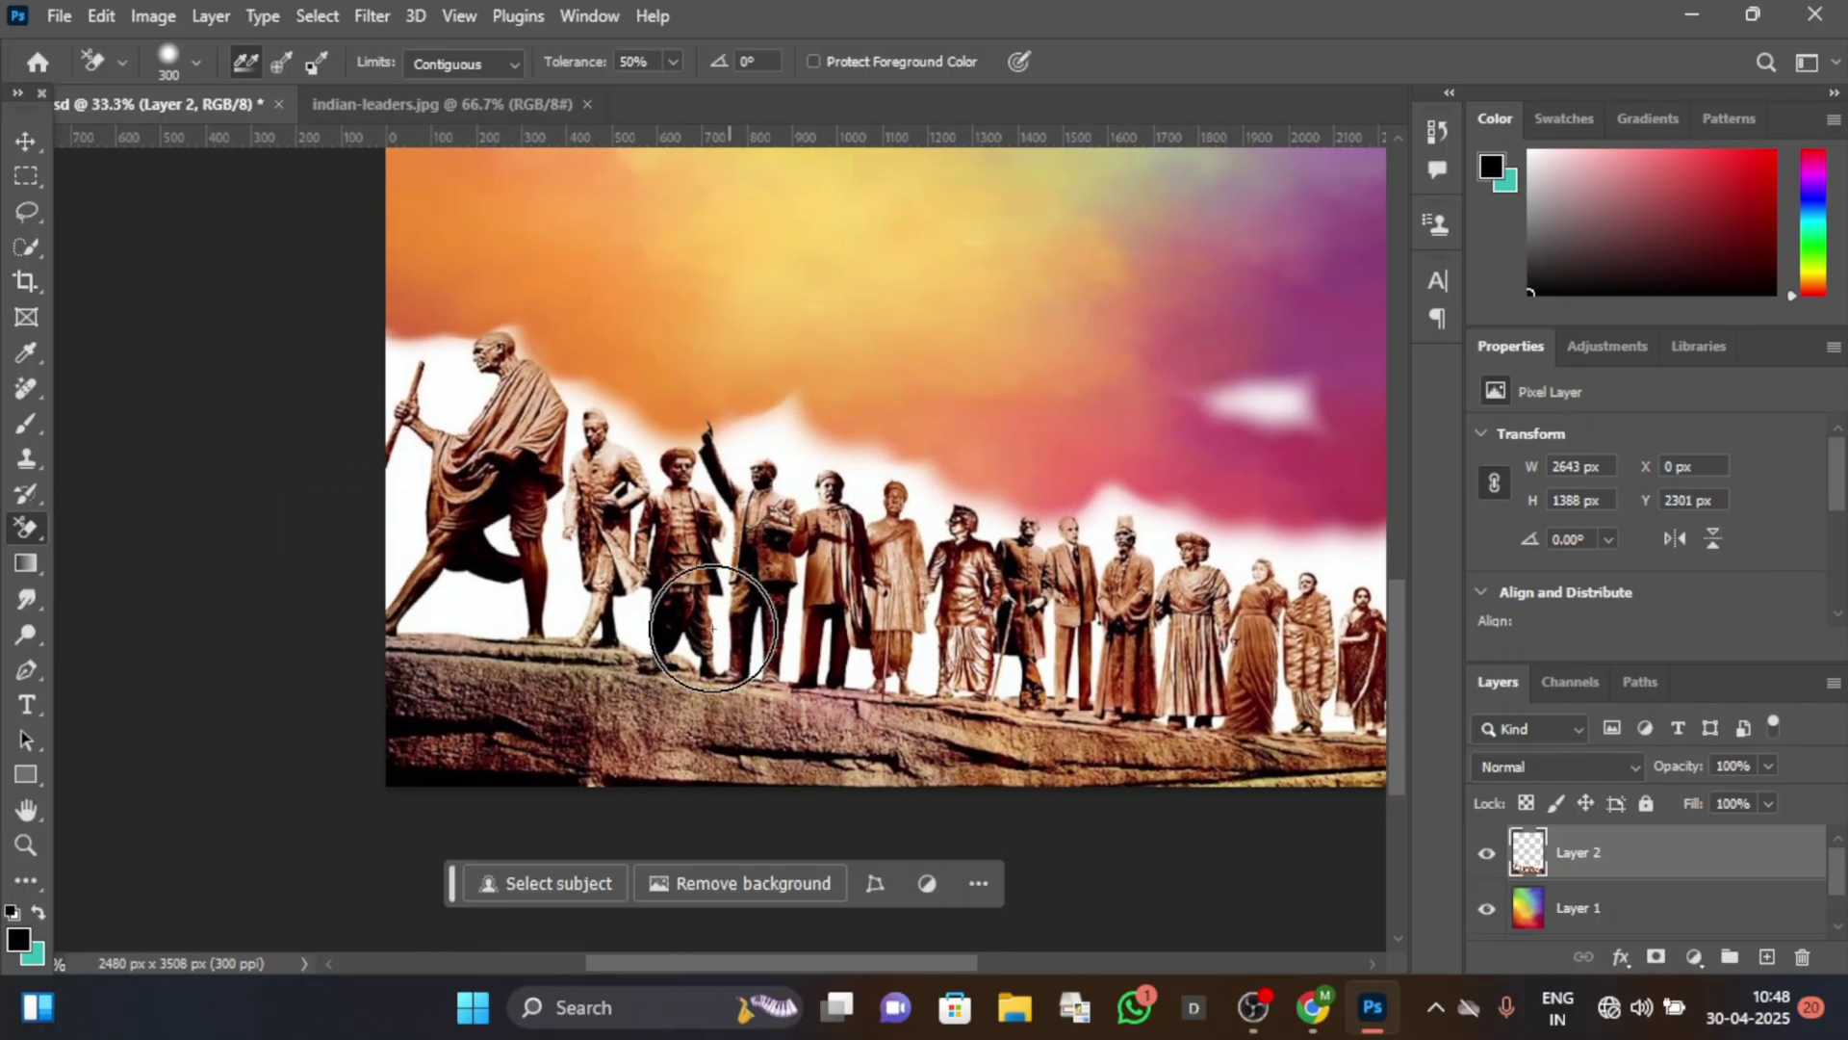
key("ctrl+plus")
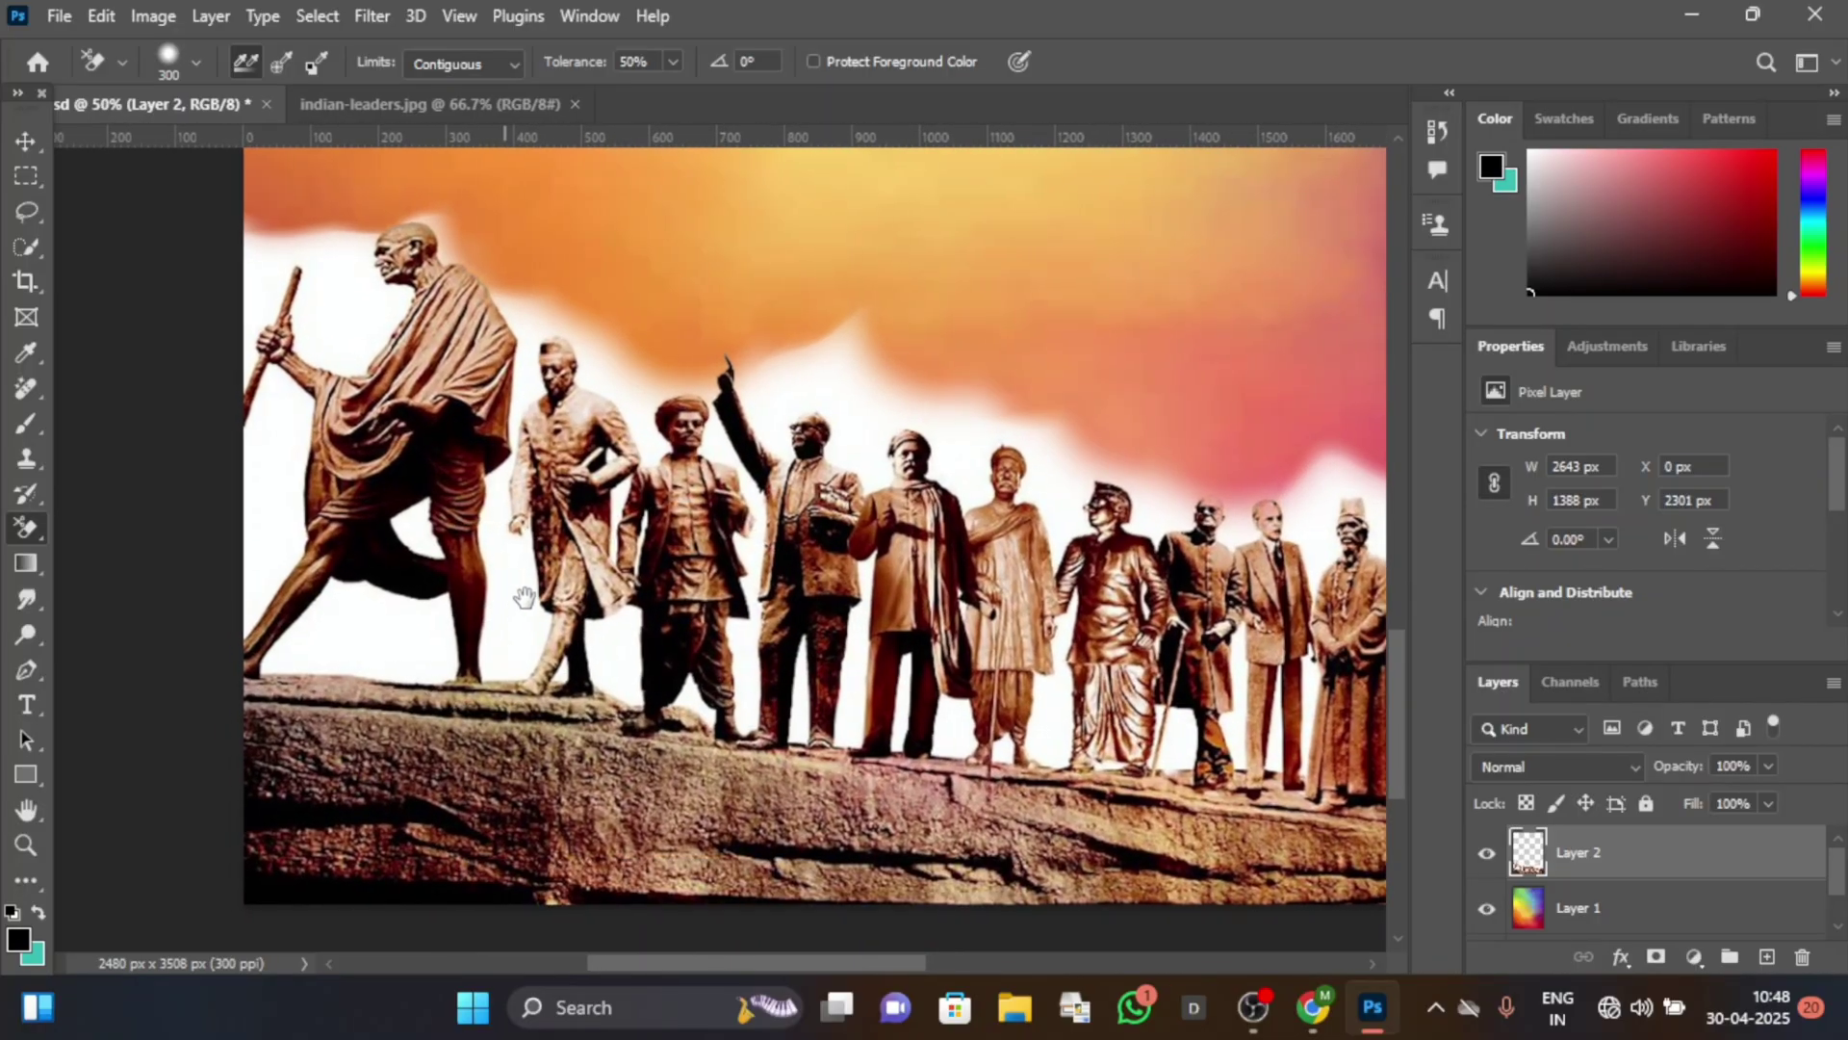
mouse_move(473, 613)
left_mouse_down()
mouse_move(558, 581)
mouse_move(360, 623)
mouse_move(325, 506)
mouse_move(337, 385)
mouse_move(314, 565)
left_mouse_up()
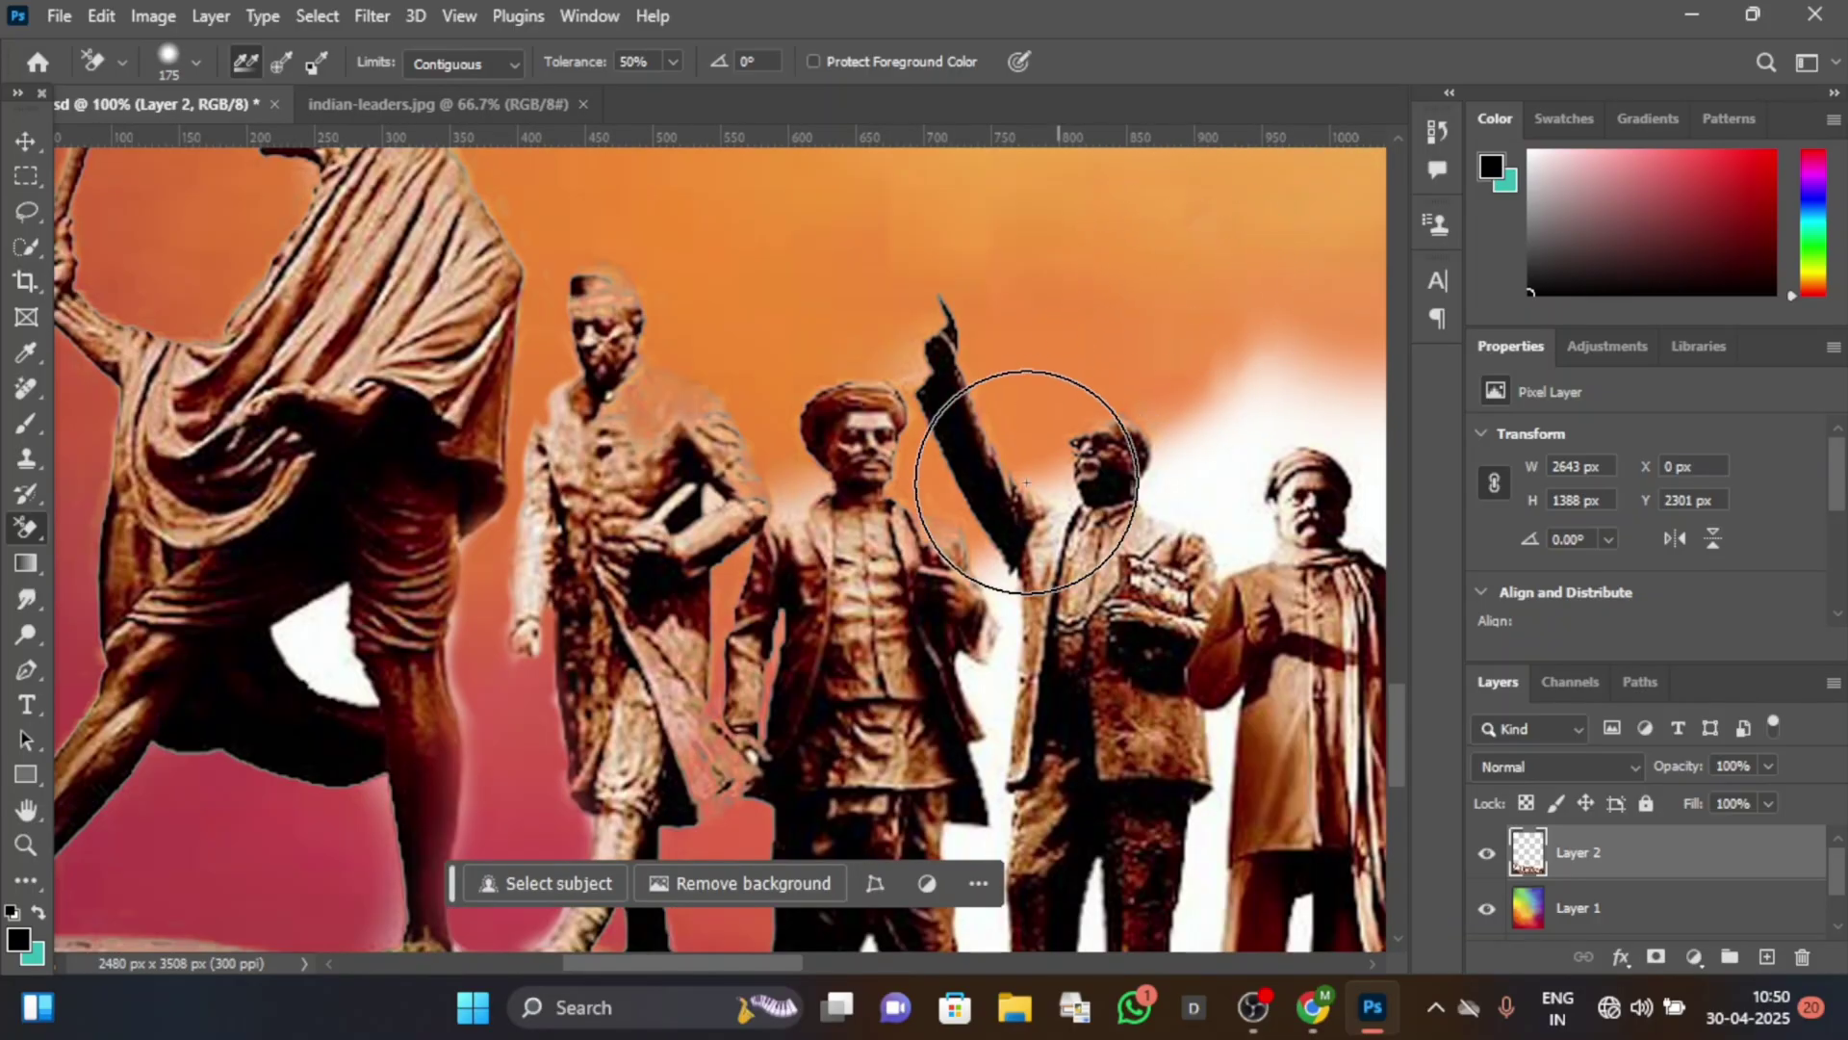
Erase the remaining white between the legs, bodies and heads of the statues on Layer 2.
scroll(1027, 482, "down", 1)
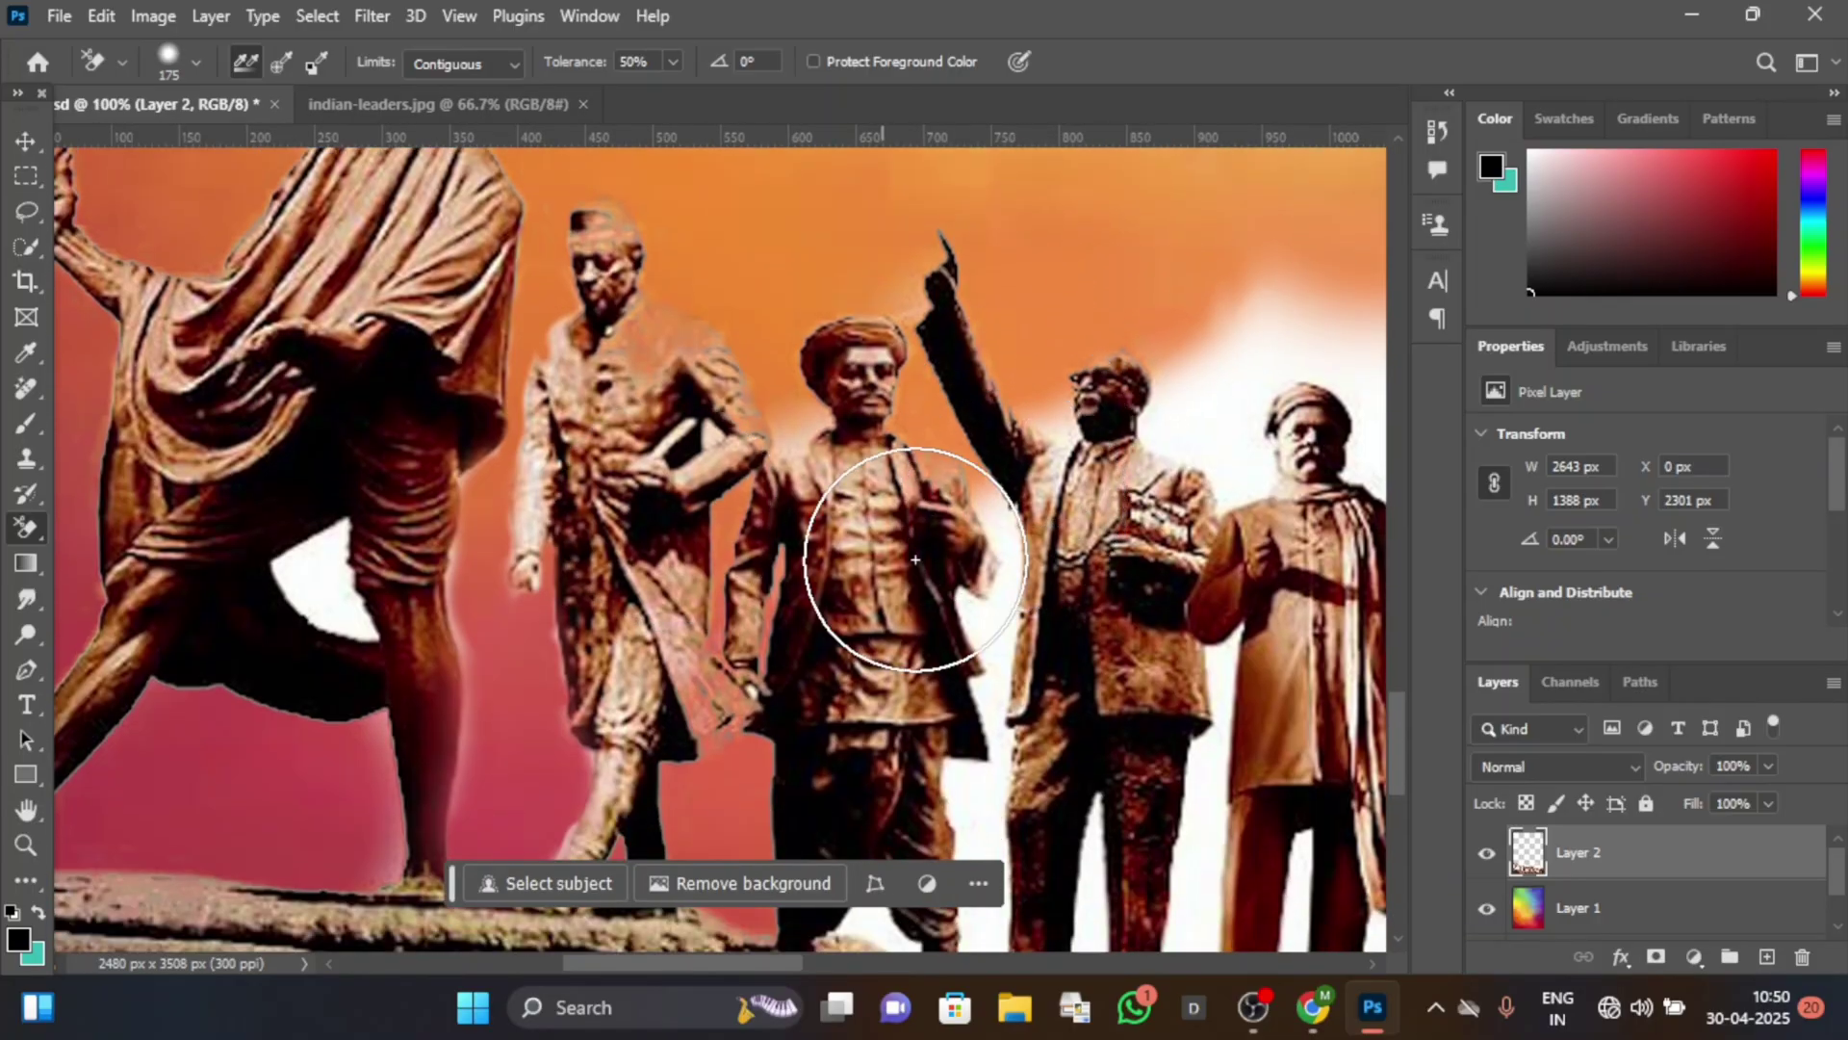
left_click(322, 580)
mouse_move(847, 597)
left_mouse_down()
mouse_move(563, 435)
mouse_move(351, 344)
left_mouse_up()
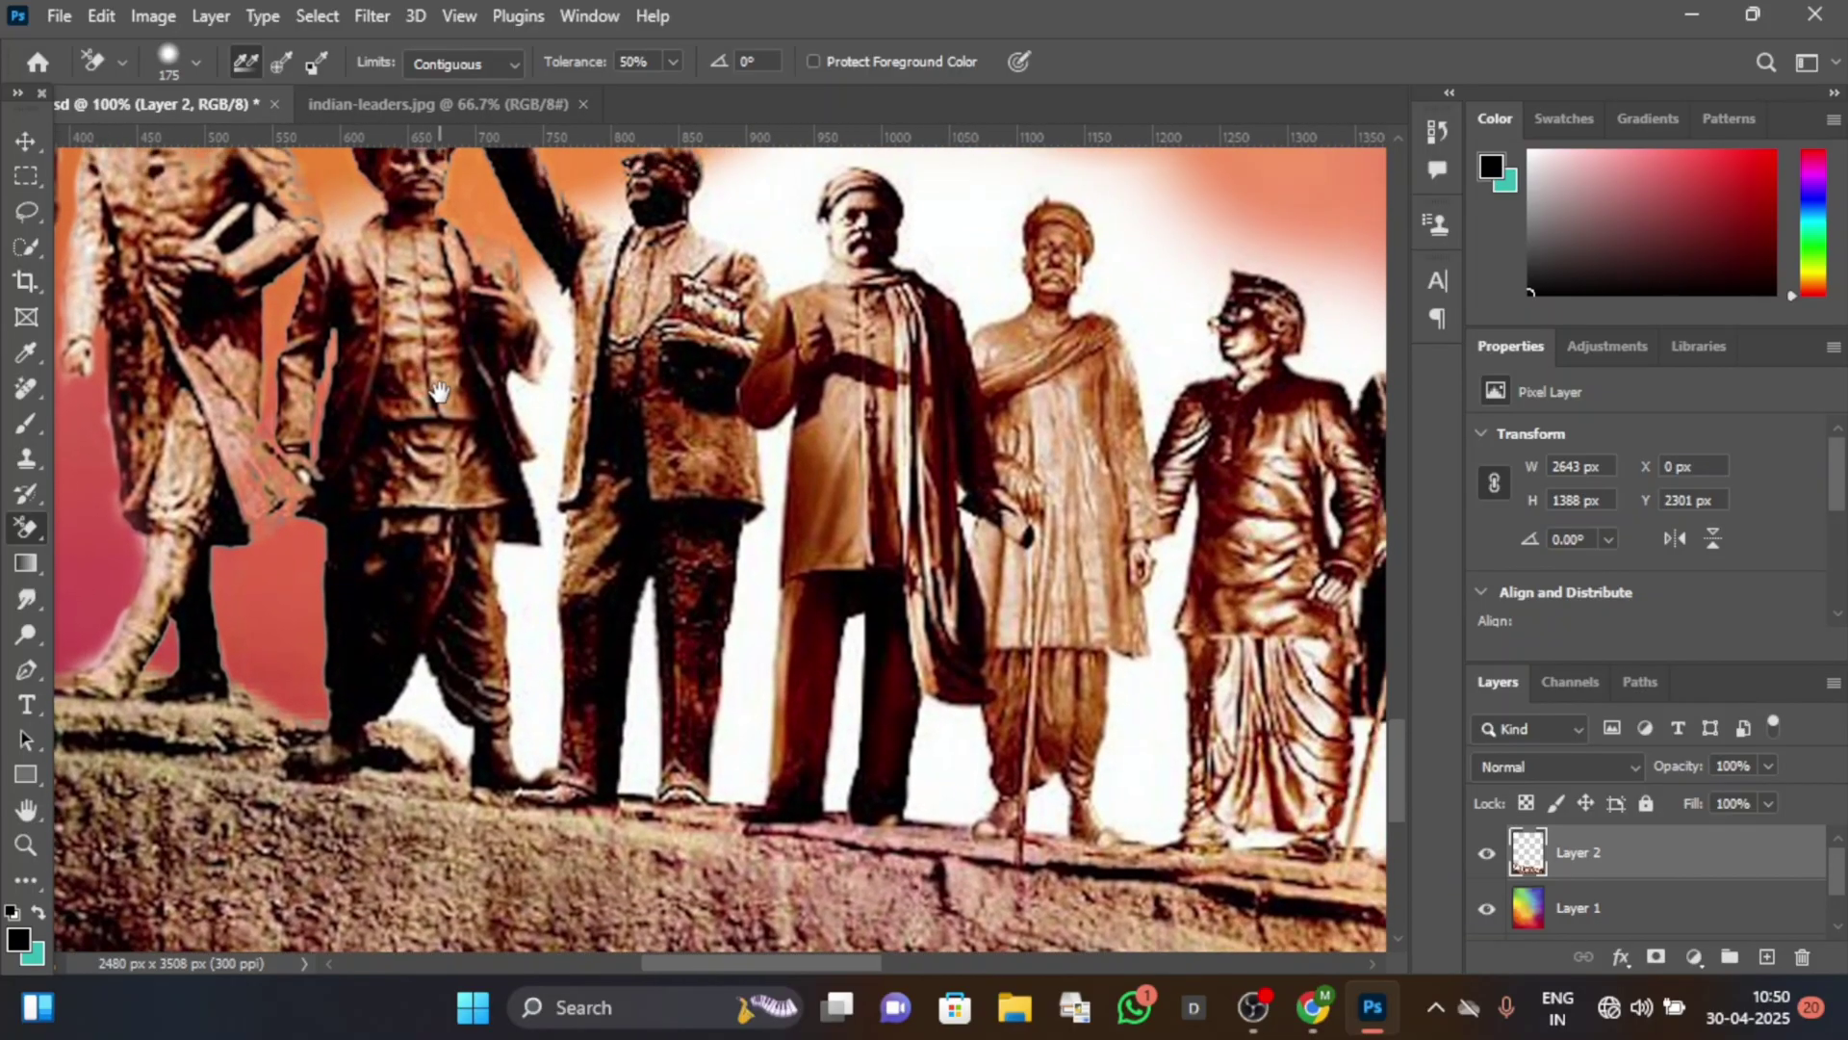
mouse_move(425, 680)
left_mouse_down()
mouse_move(524, 693)
mouse_move(529, 585)
mouse_move(562, 597)
mouse_move(552, 442)
left_mouse_up()
scroll(549, 568, "up", 2)
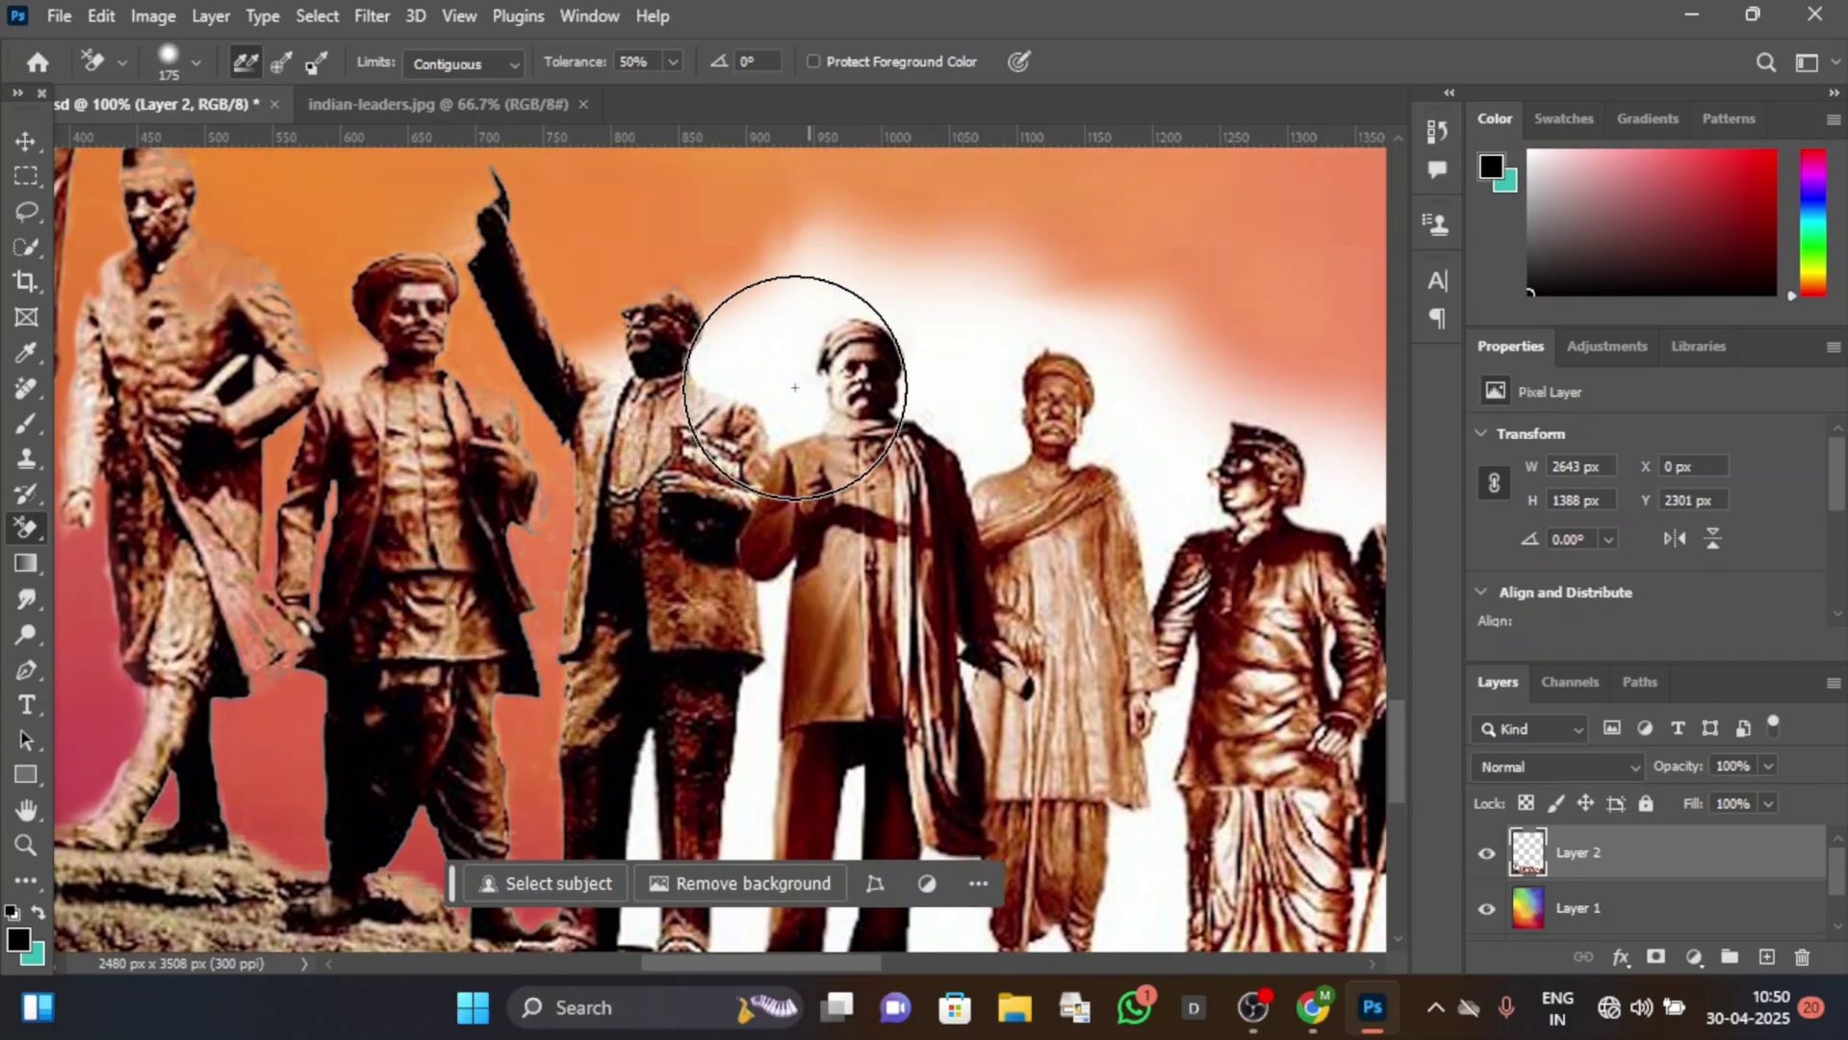
mouse_move(783, 309)
left_mouse_down()
mouse_move(540, 250)
mouse_move(487, 289)
left_mouse_up()
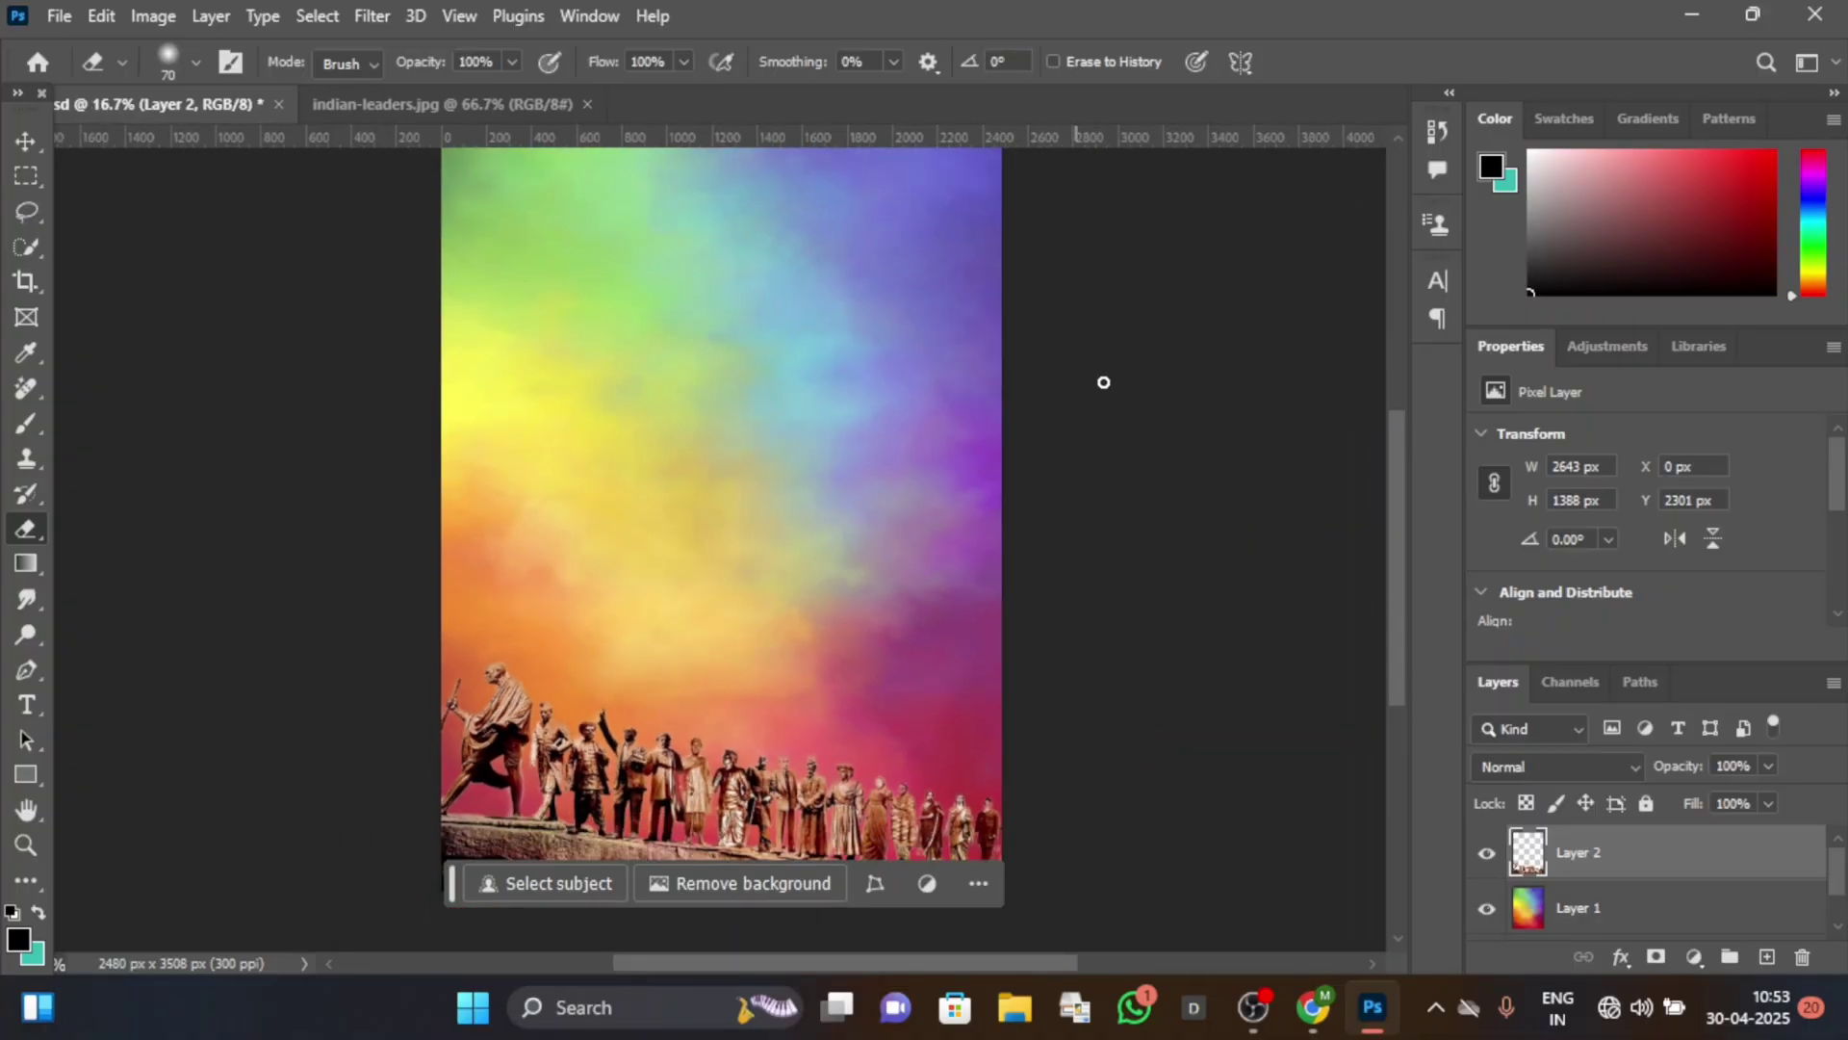
Open the desktop image unnamed.webp in Photoshop and place the building photo in the rainbow background document.
left_click(1691, 17)
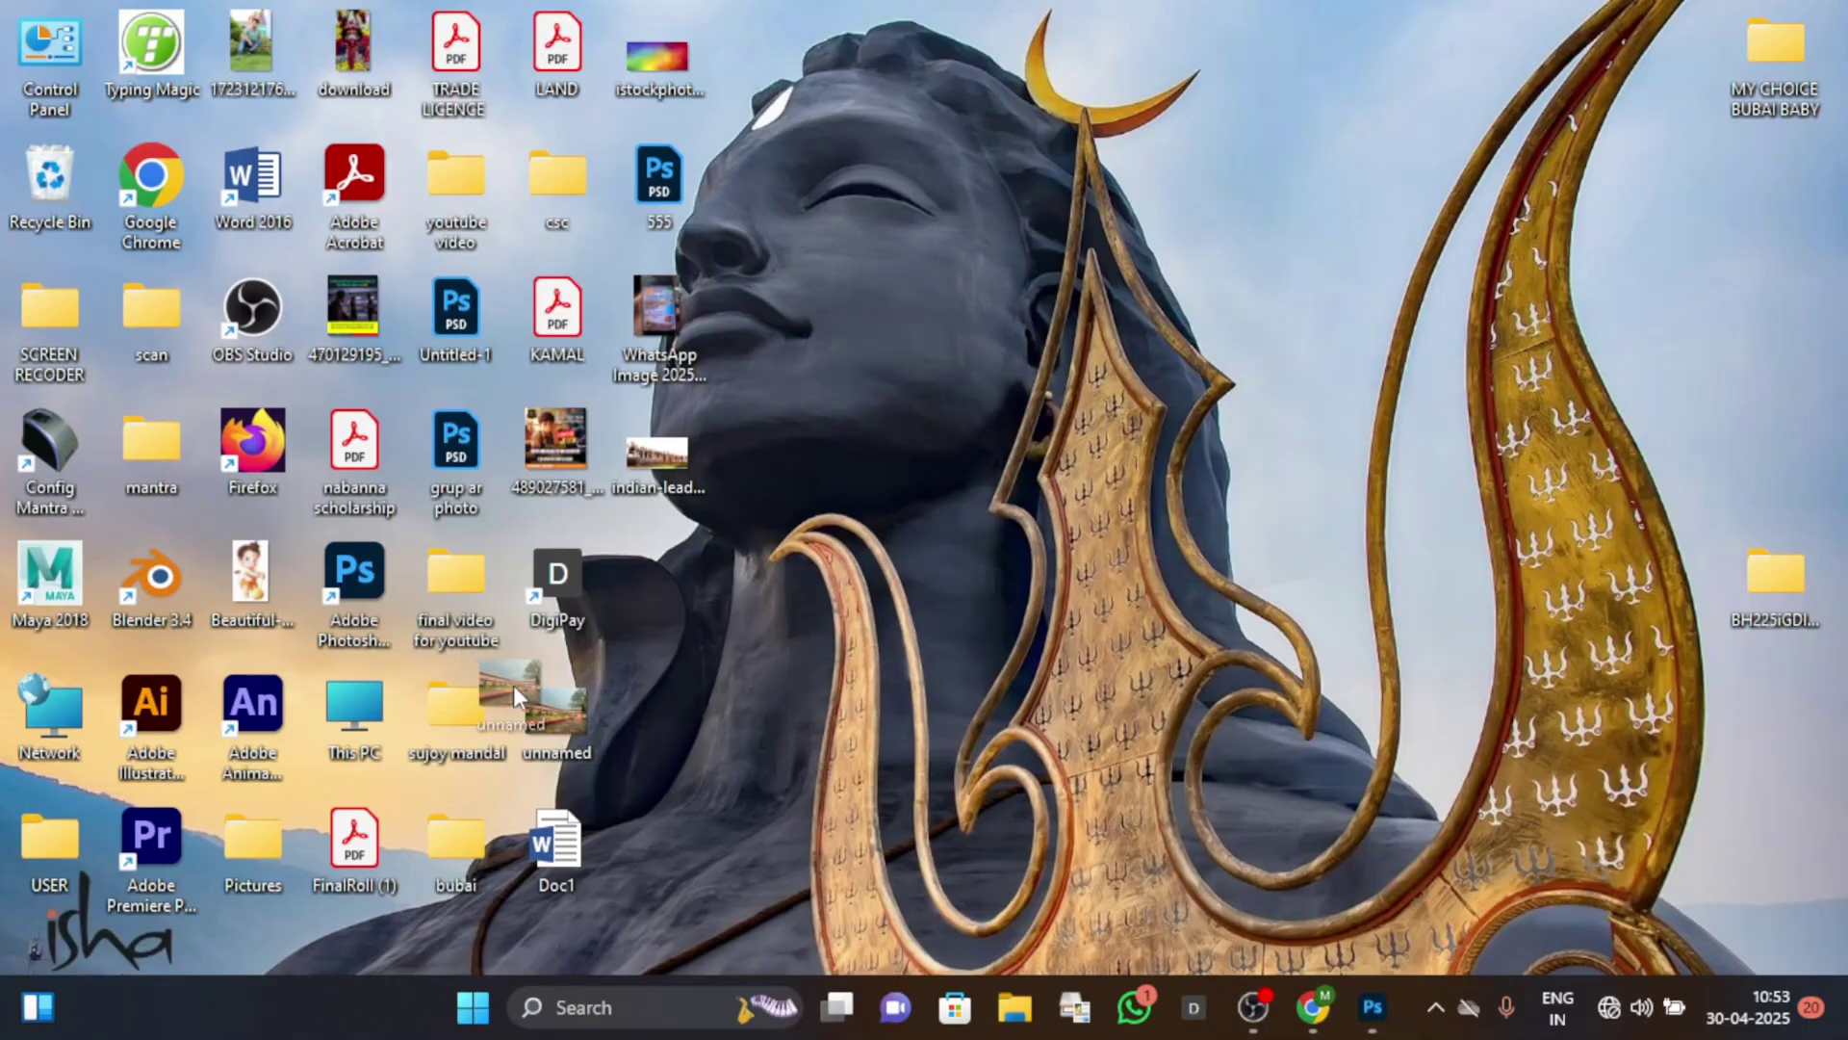
left_click_drag(512, 684, 354, 589)
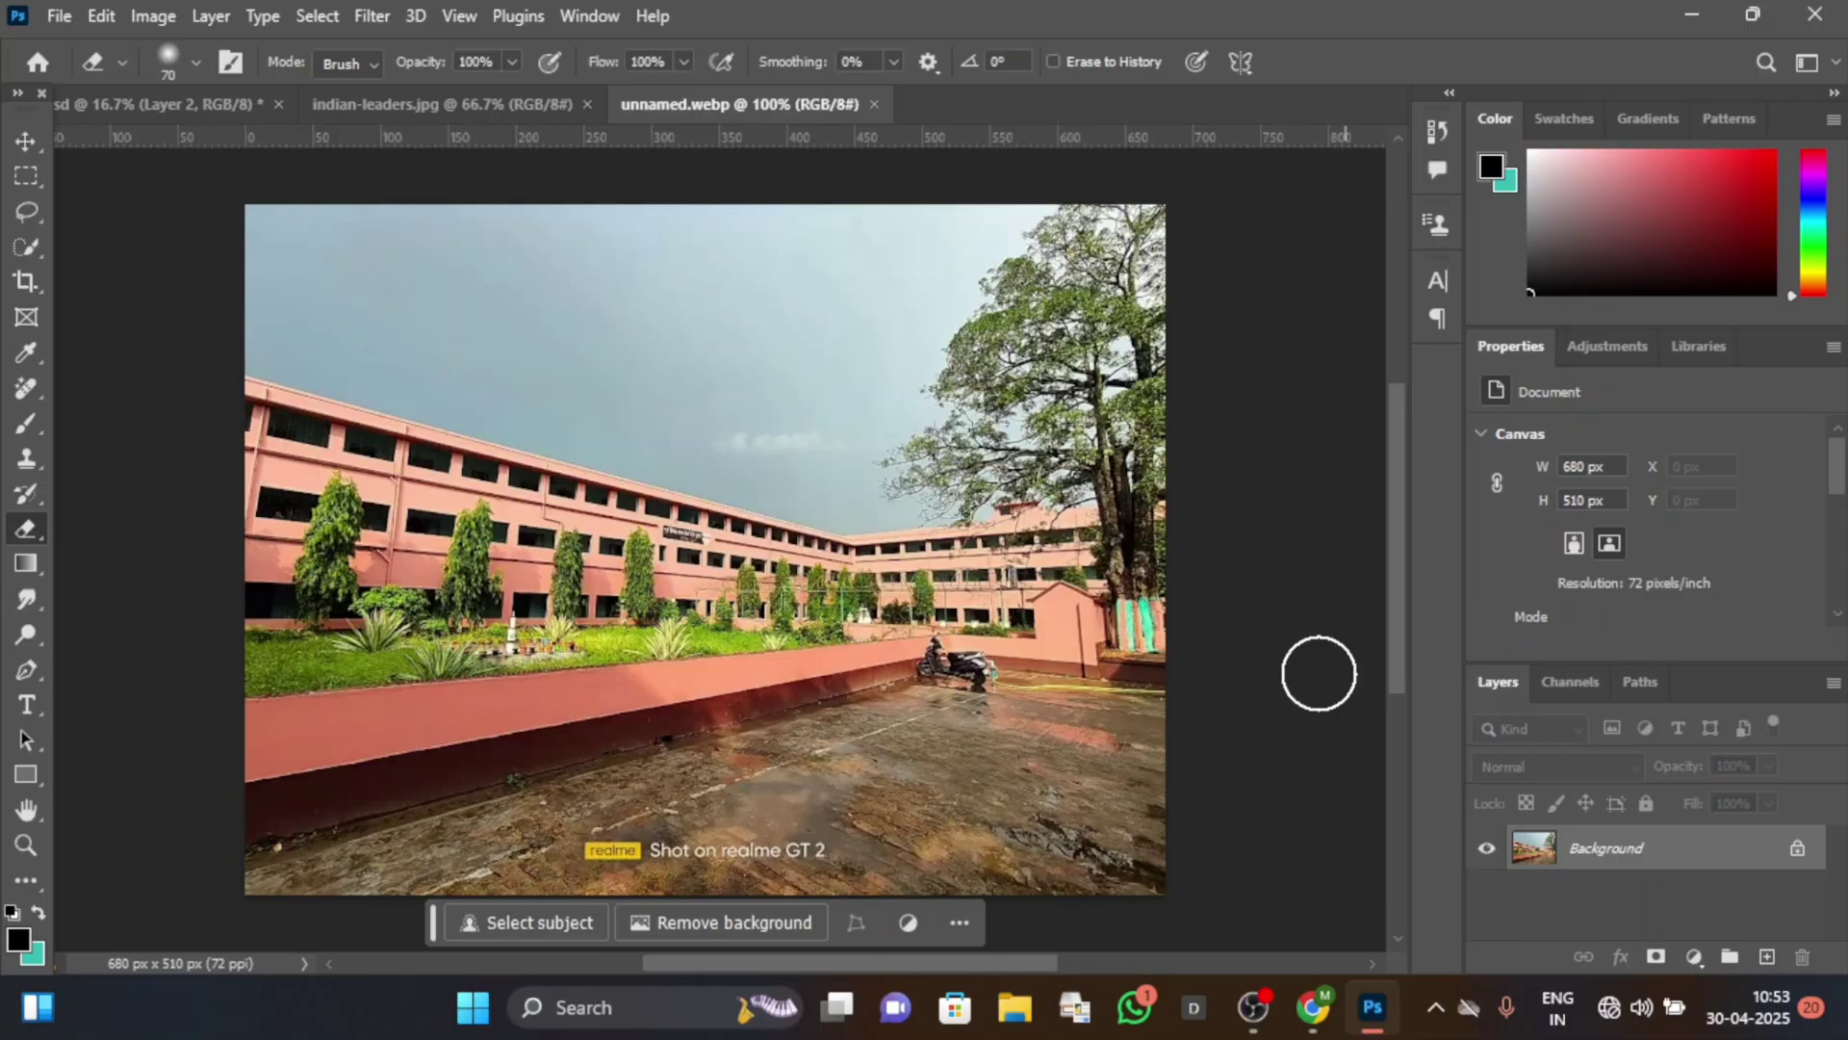
scroll(385, 241, "up", 1)
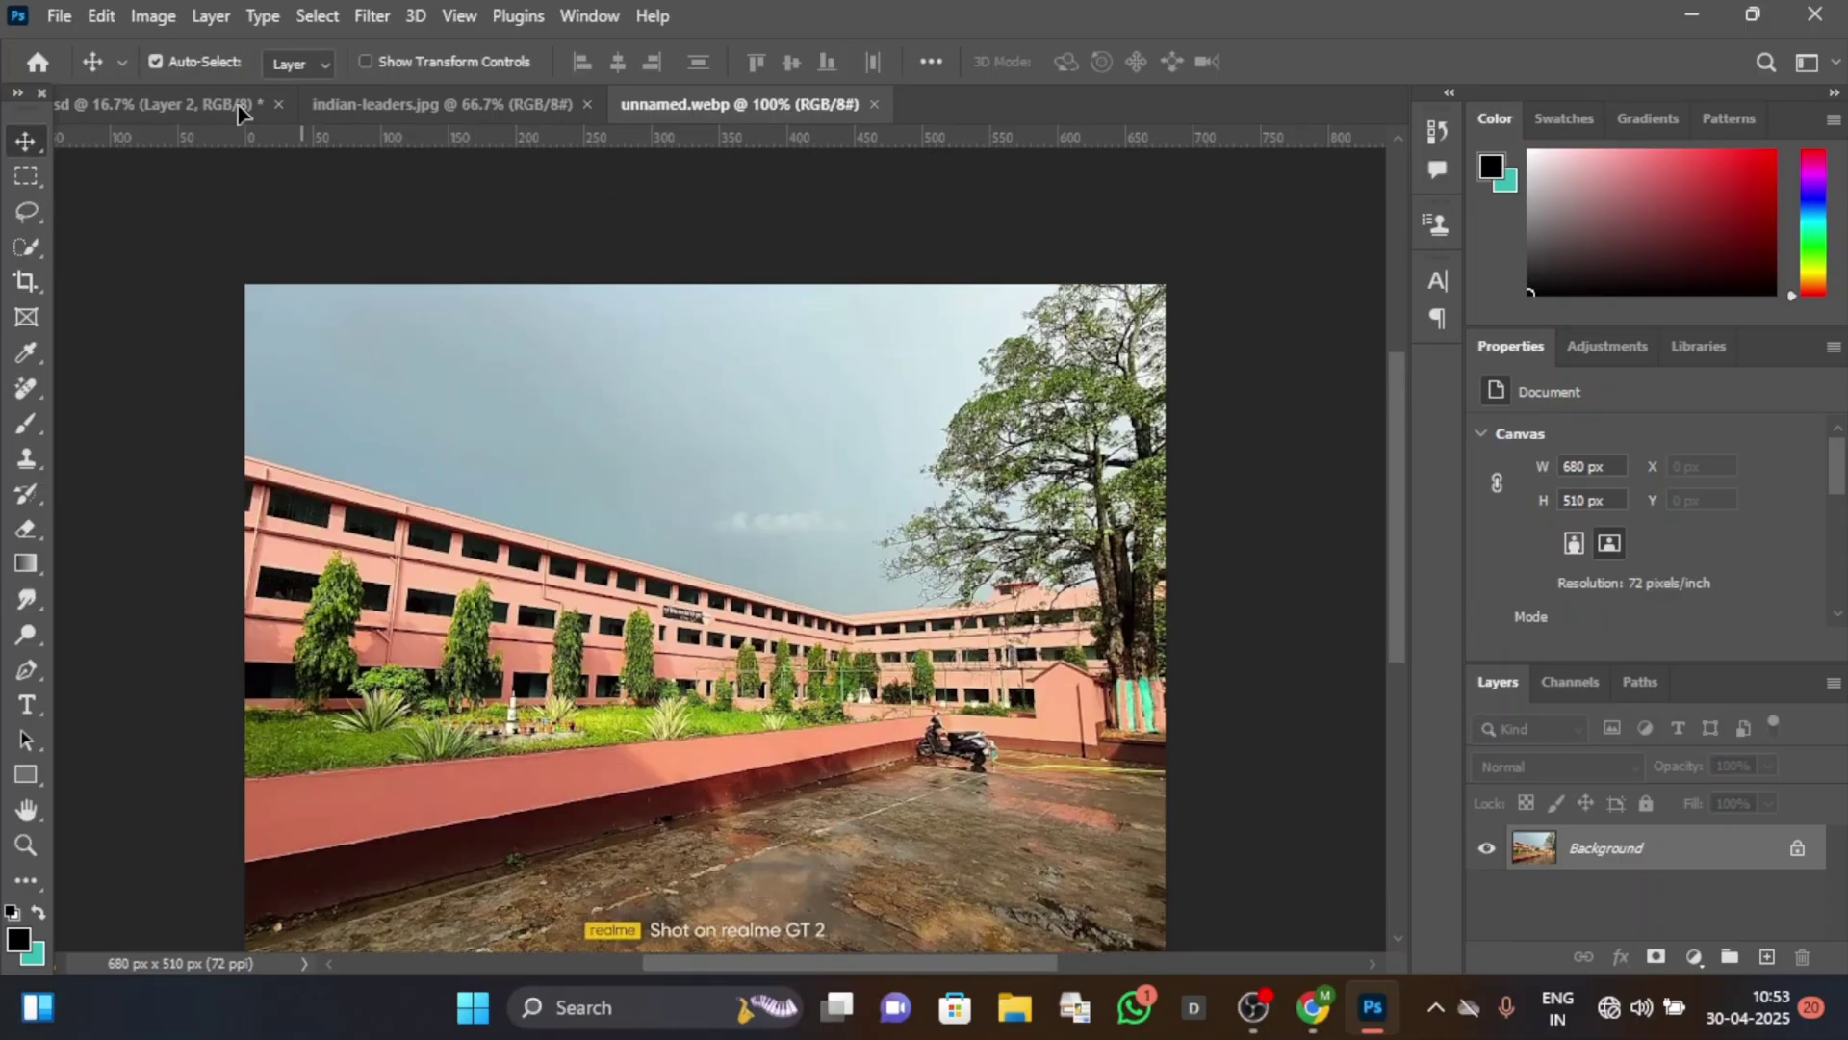
left_click_drag(238, 113, 542, 441)
Scale the building photo to about 365% to fill the canvas width and move it up to Y 140 px.
key("ctrl+t")
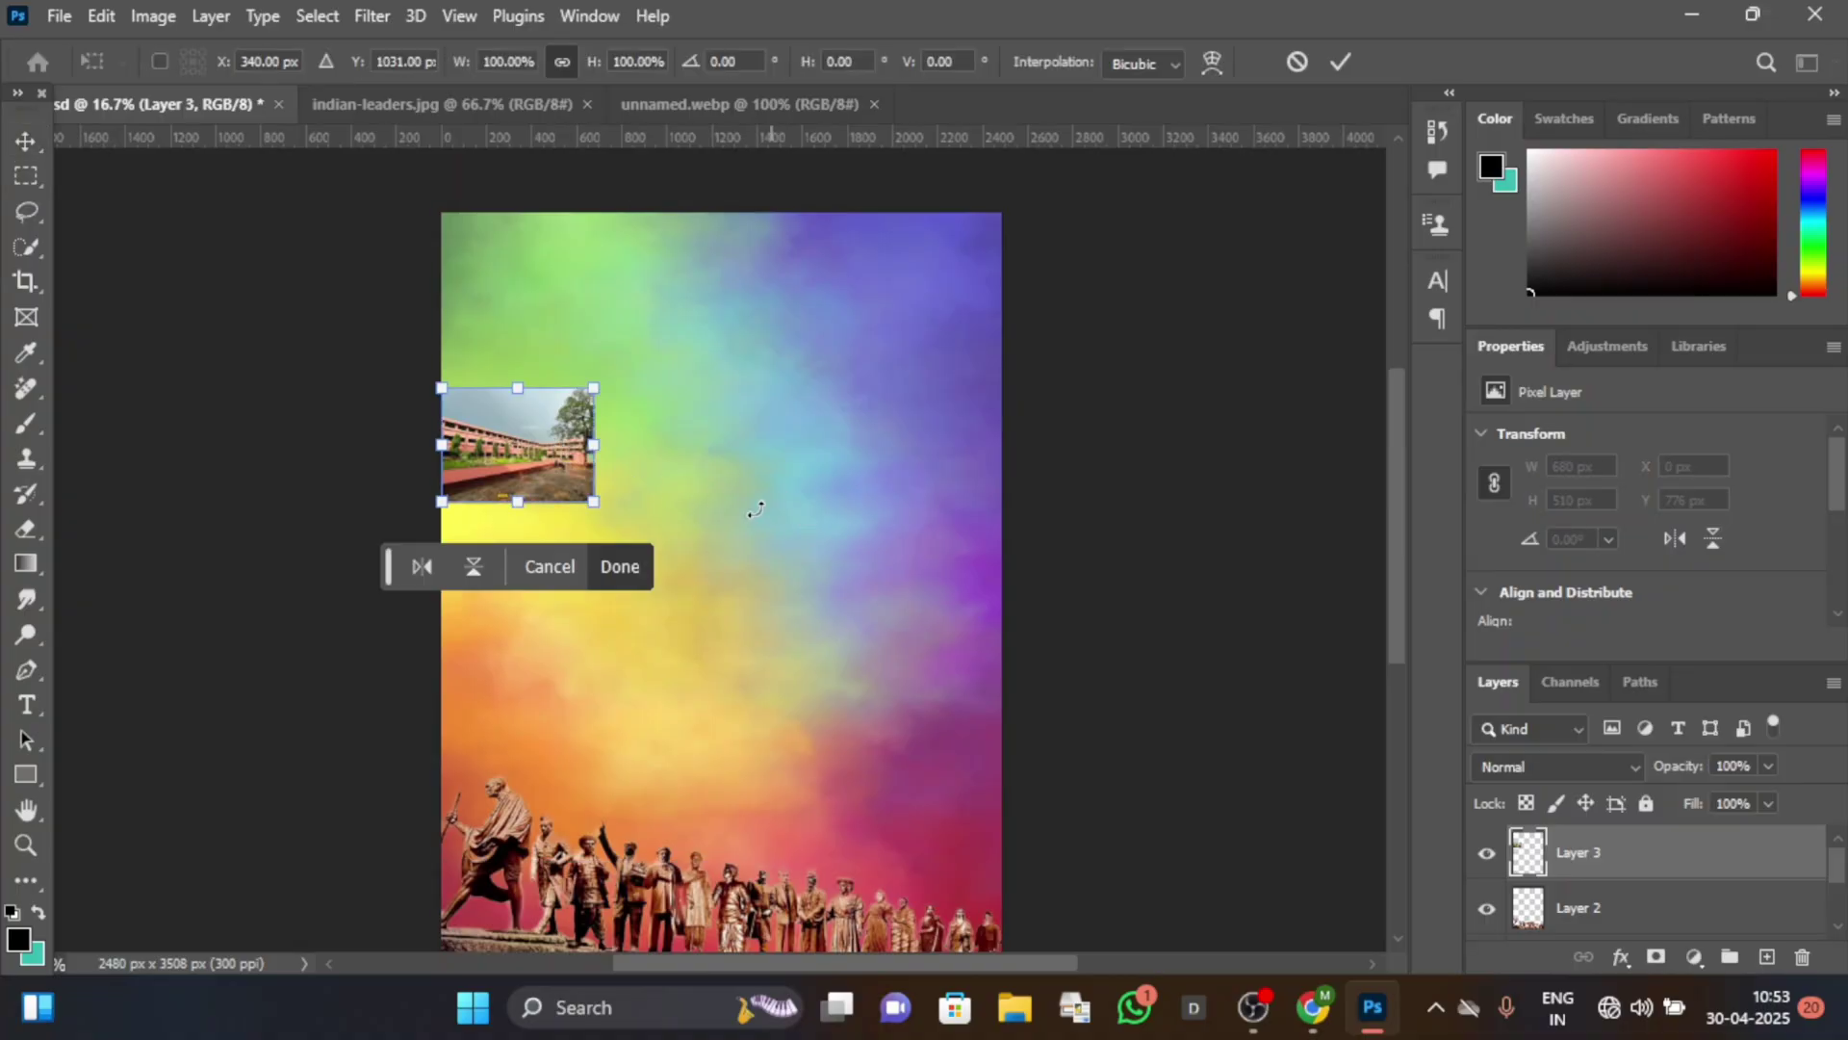
left_click_drag(591, 502, 1089, 686)
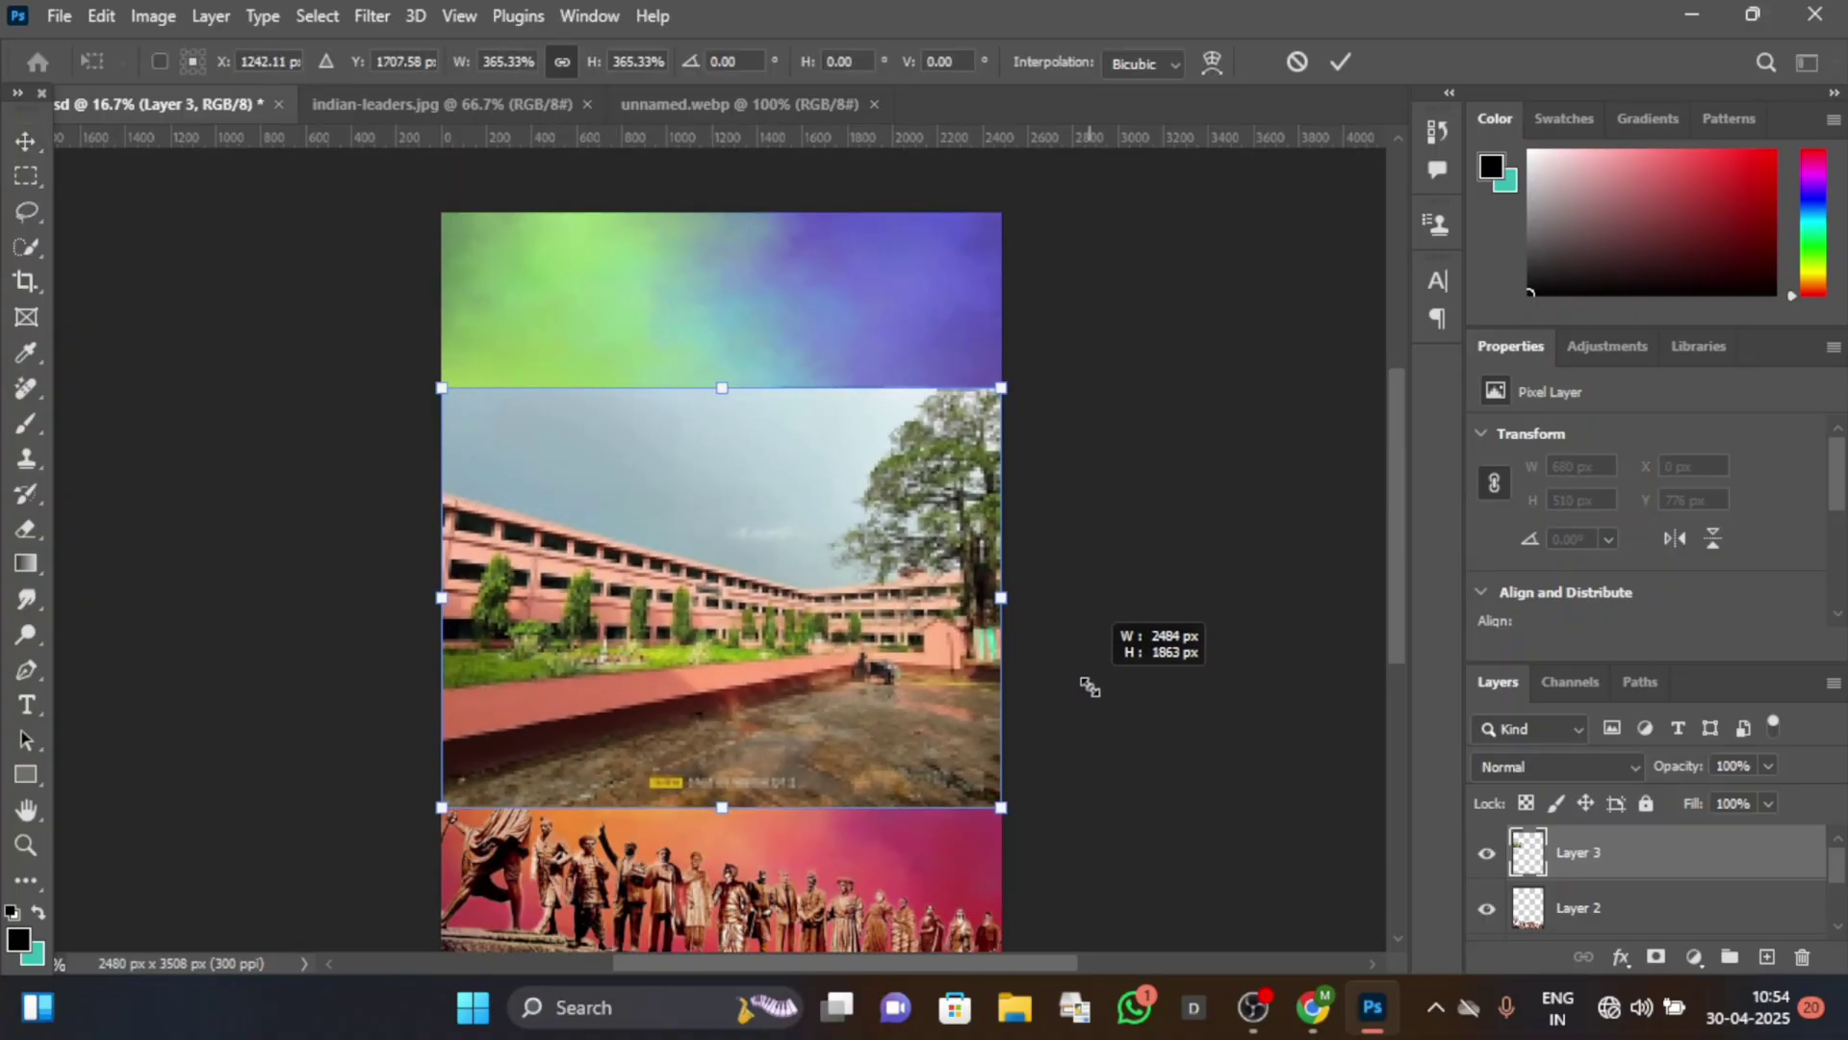
left_click_drag(834, 665, 834, 529)
key("Return")
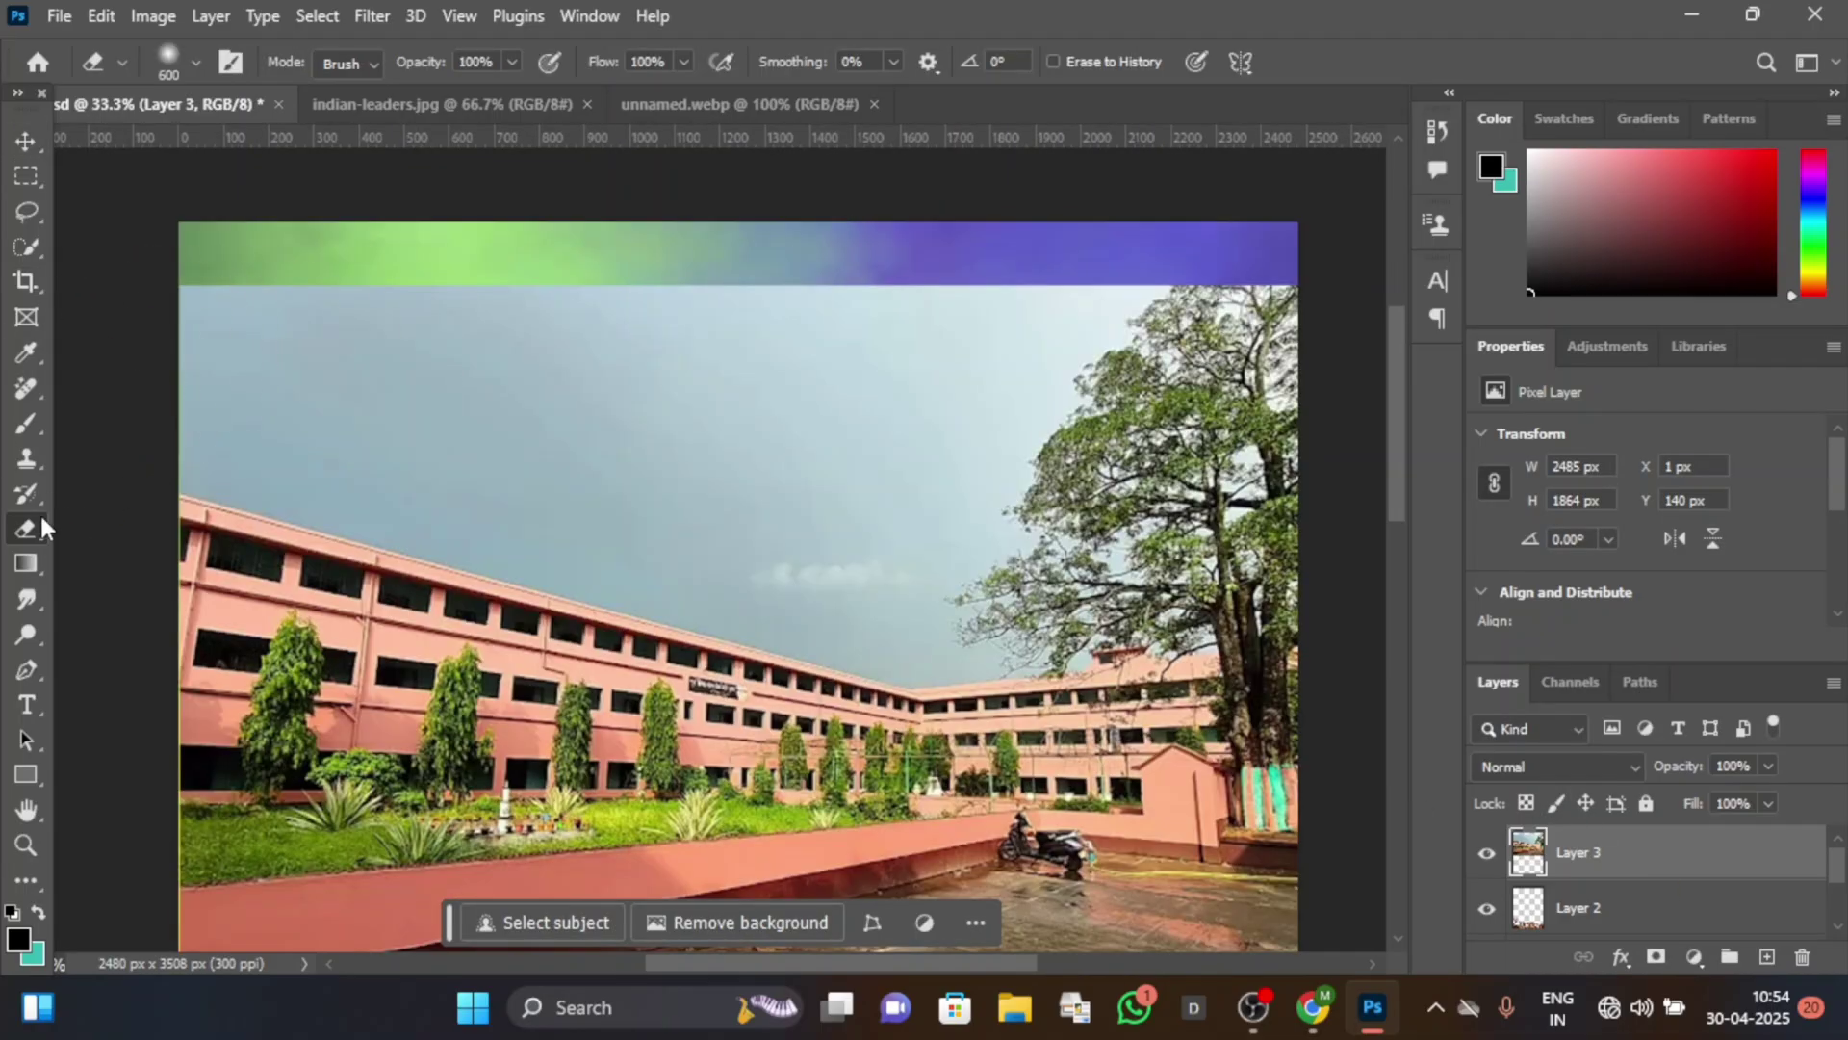
Erase the sky above the building's centre and between the tree branches on Layer 3 with the Background Eraser.
right_click(29, 527)
left_click(152, 553)
mouse_move(846, 413)
left_mouse_down()
mouse_move(785, 426)
mouse_move(557, 379)
left_mouse_up()
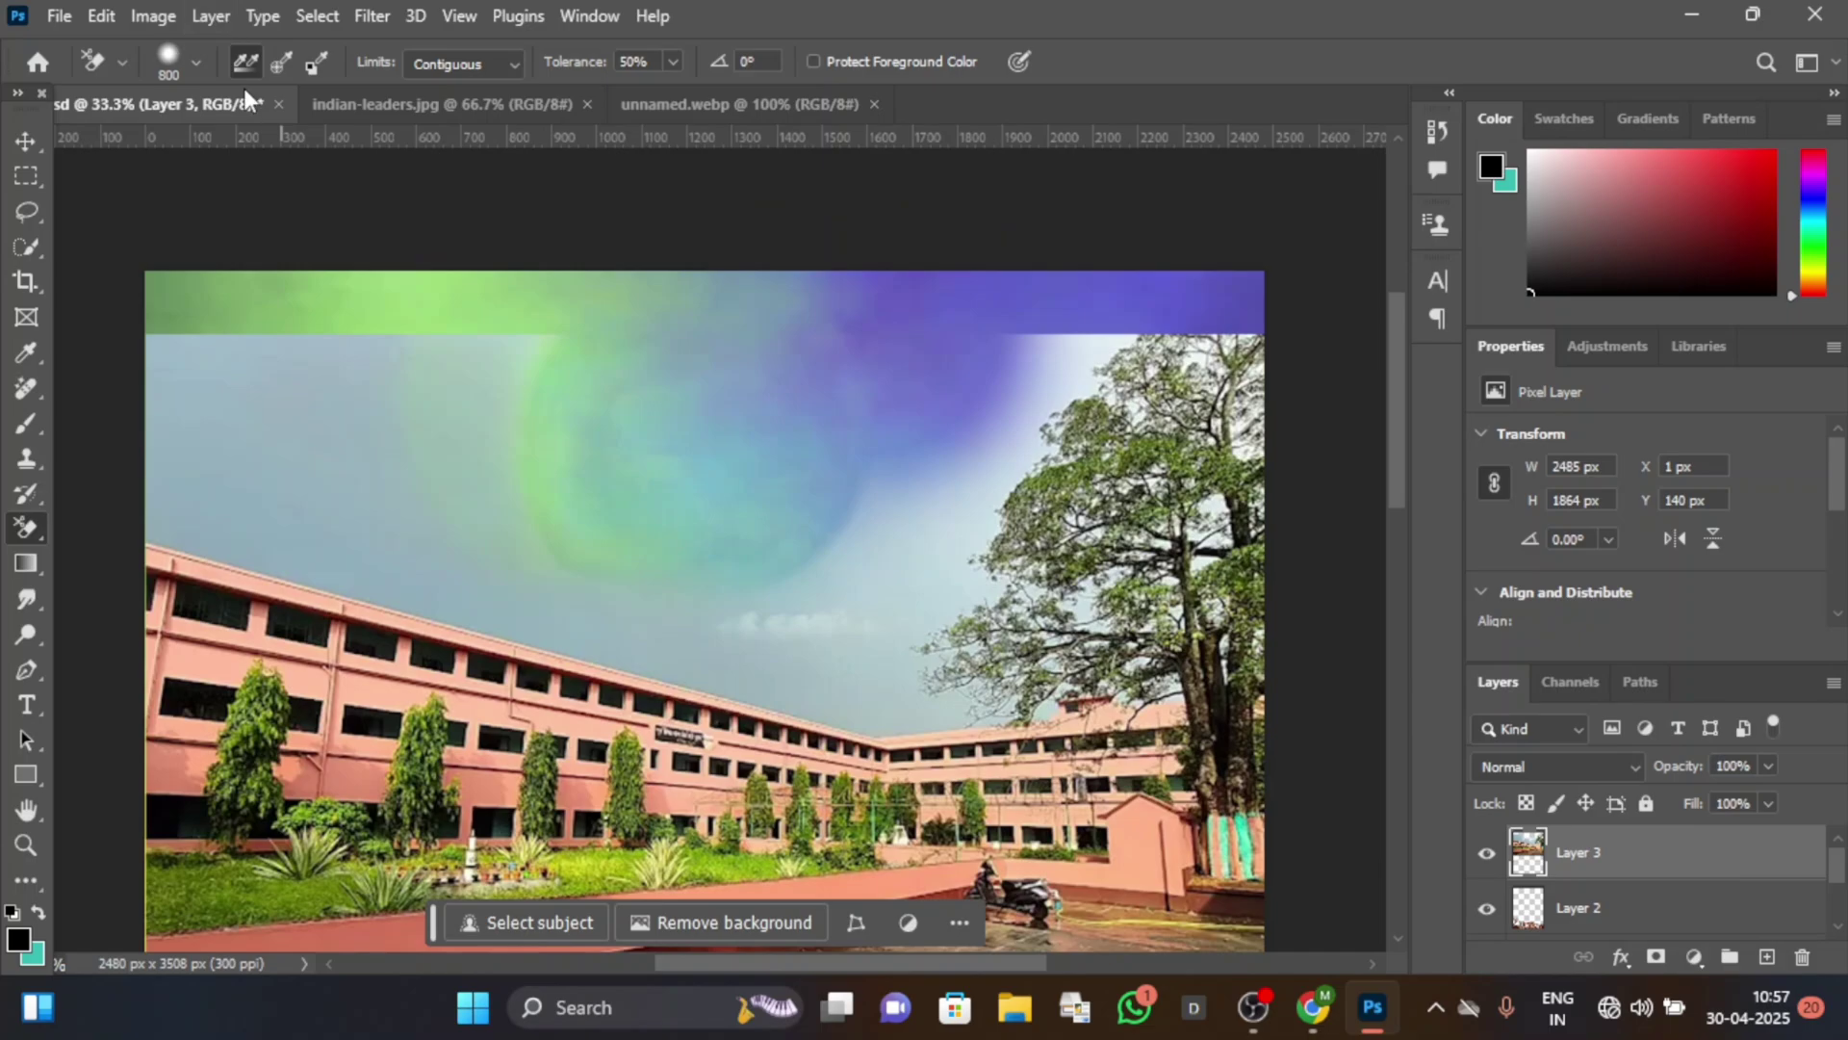
mouse_move(879, 453)
left_mouse_down()
mouse_move(849, 525)
mouse_move(1023, 344)
mouse_move(1082, 337)
mouse_move(1060, 370)
mouse_move(1064, 341)
mouse_move(1003, 370)
left_mouse_up()
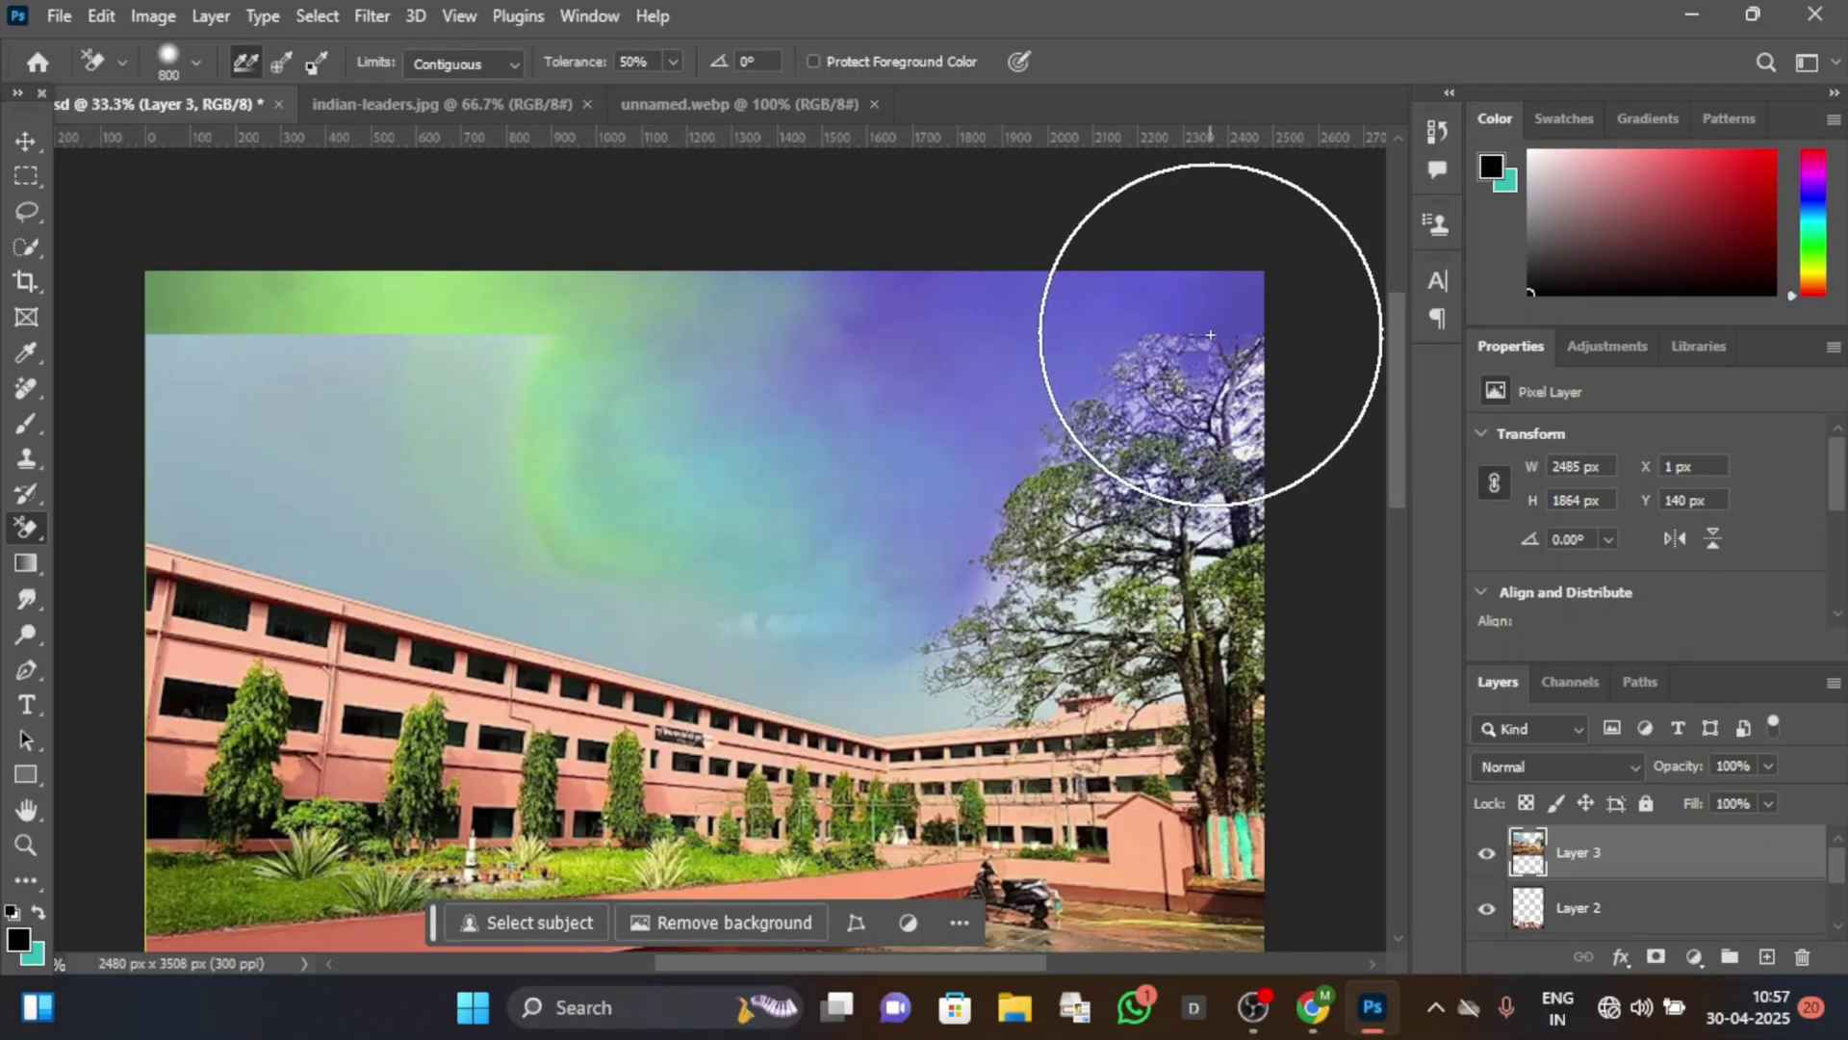
left_click_drag(1238, 413, 1244, 430)
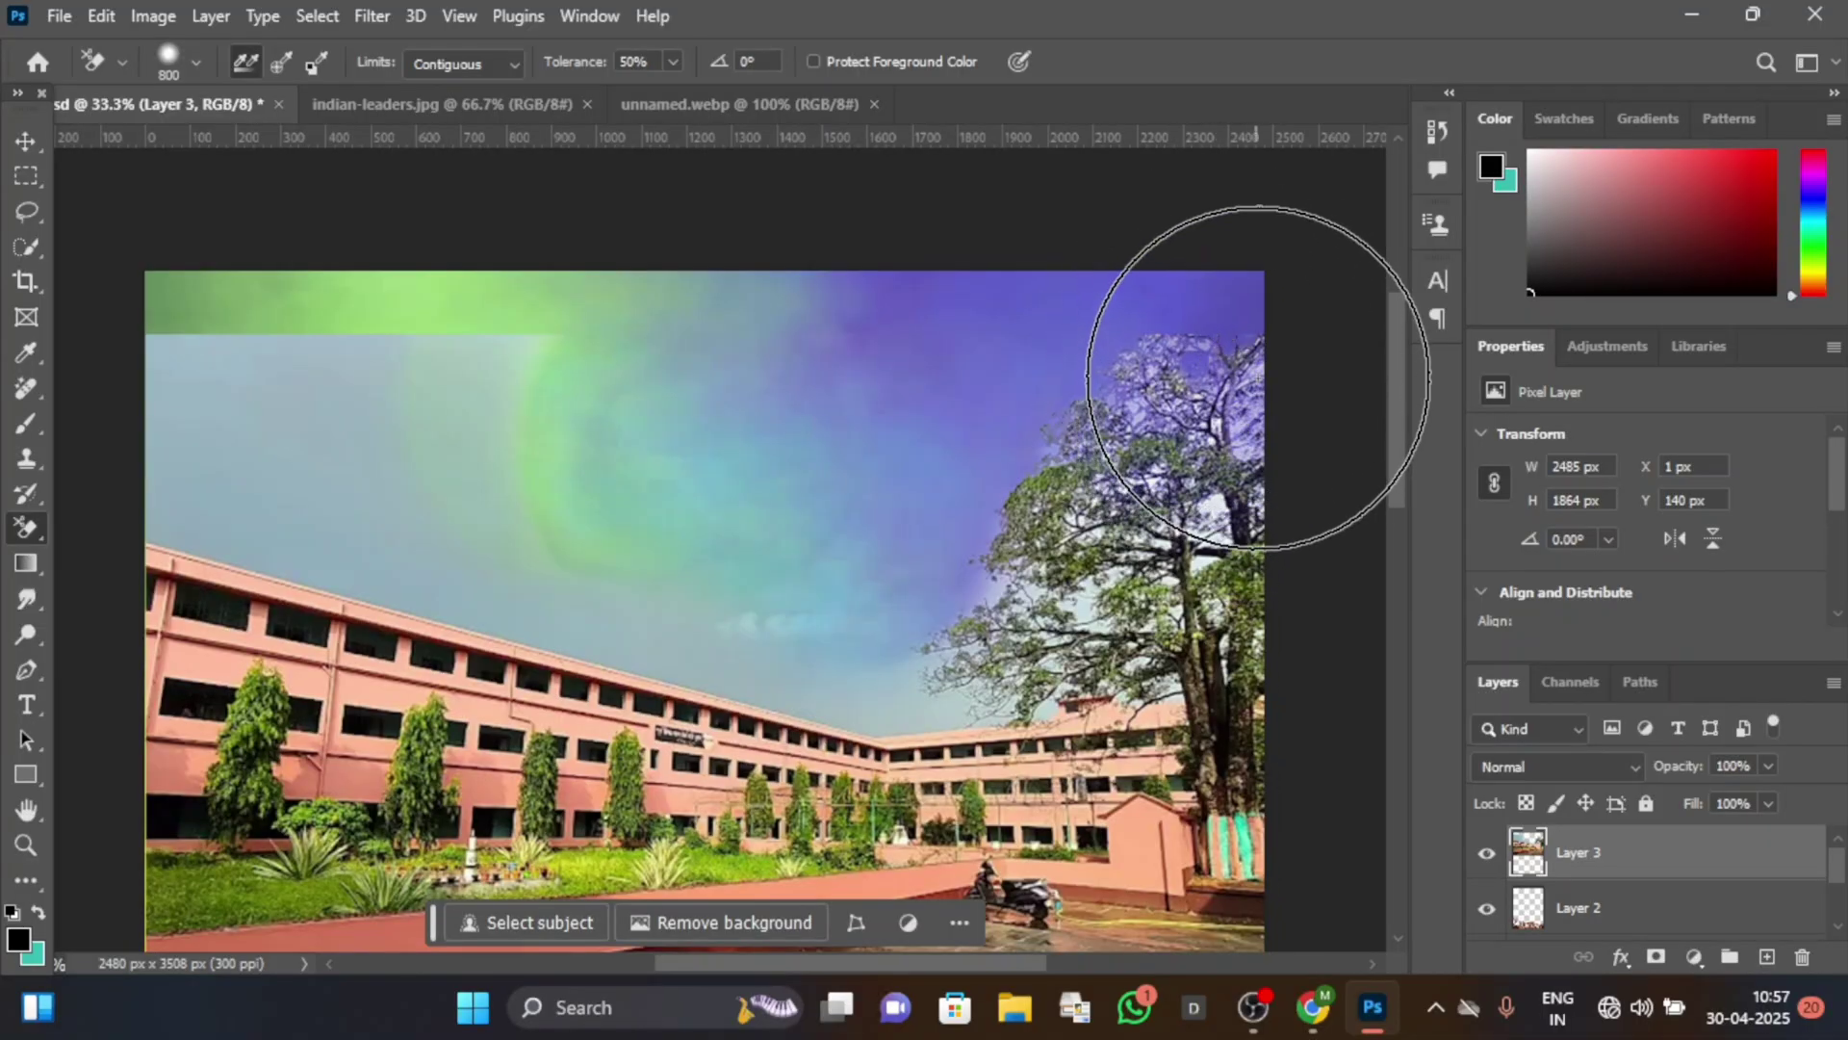
scroll(1113, 487, "down", 2)
mouse_move(1085, 517)
left_mouse_down()
mouse_move(1011, 478)
mouse_move(933, 482)
mouse_move(1130, 379)
mouse_move(1206, 474)
mouse_move(1212, 426)
left_mouse_up()
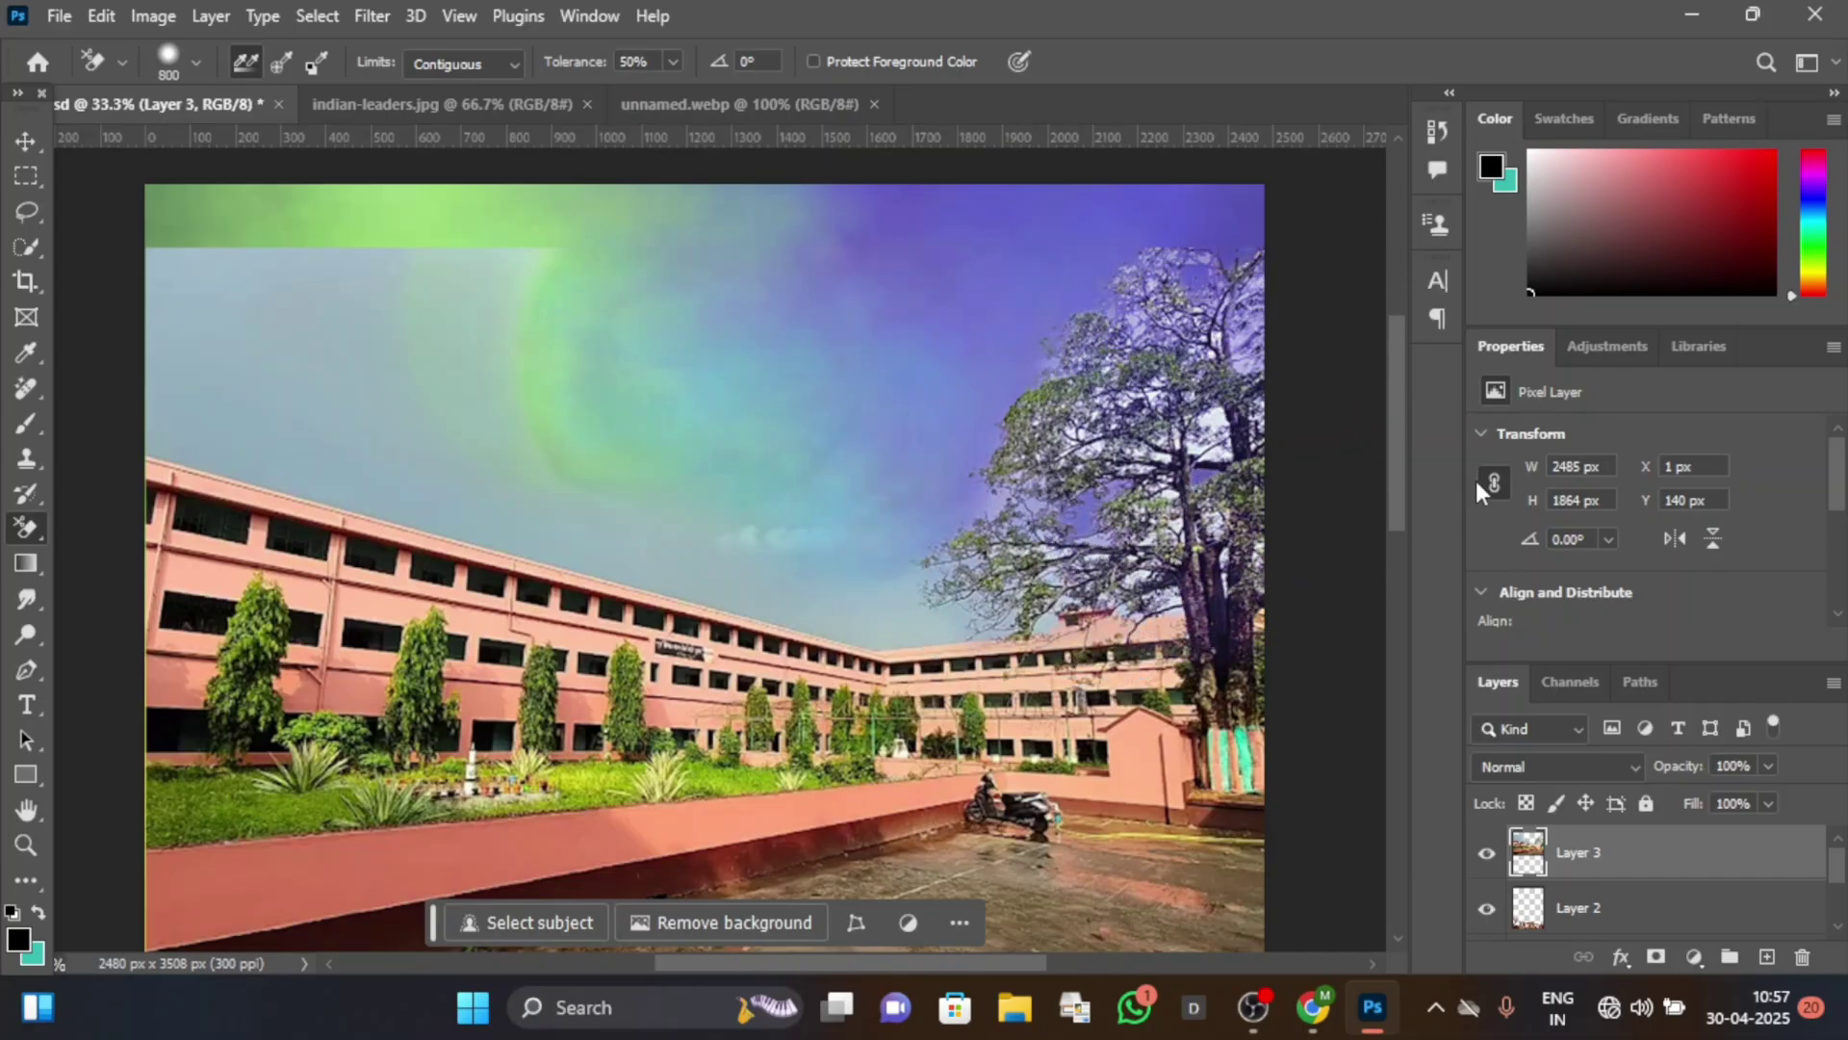
mouse_move(1197, 413)
left_mouse_down()
mouse_move(1222, 404)
mouse_move(1204, 424)
mouse_move(1215, 453)
mouse_move(1078, 433)
left_mouse_up()
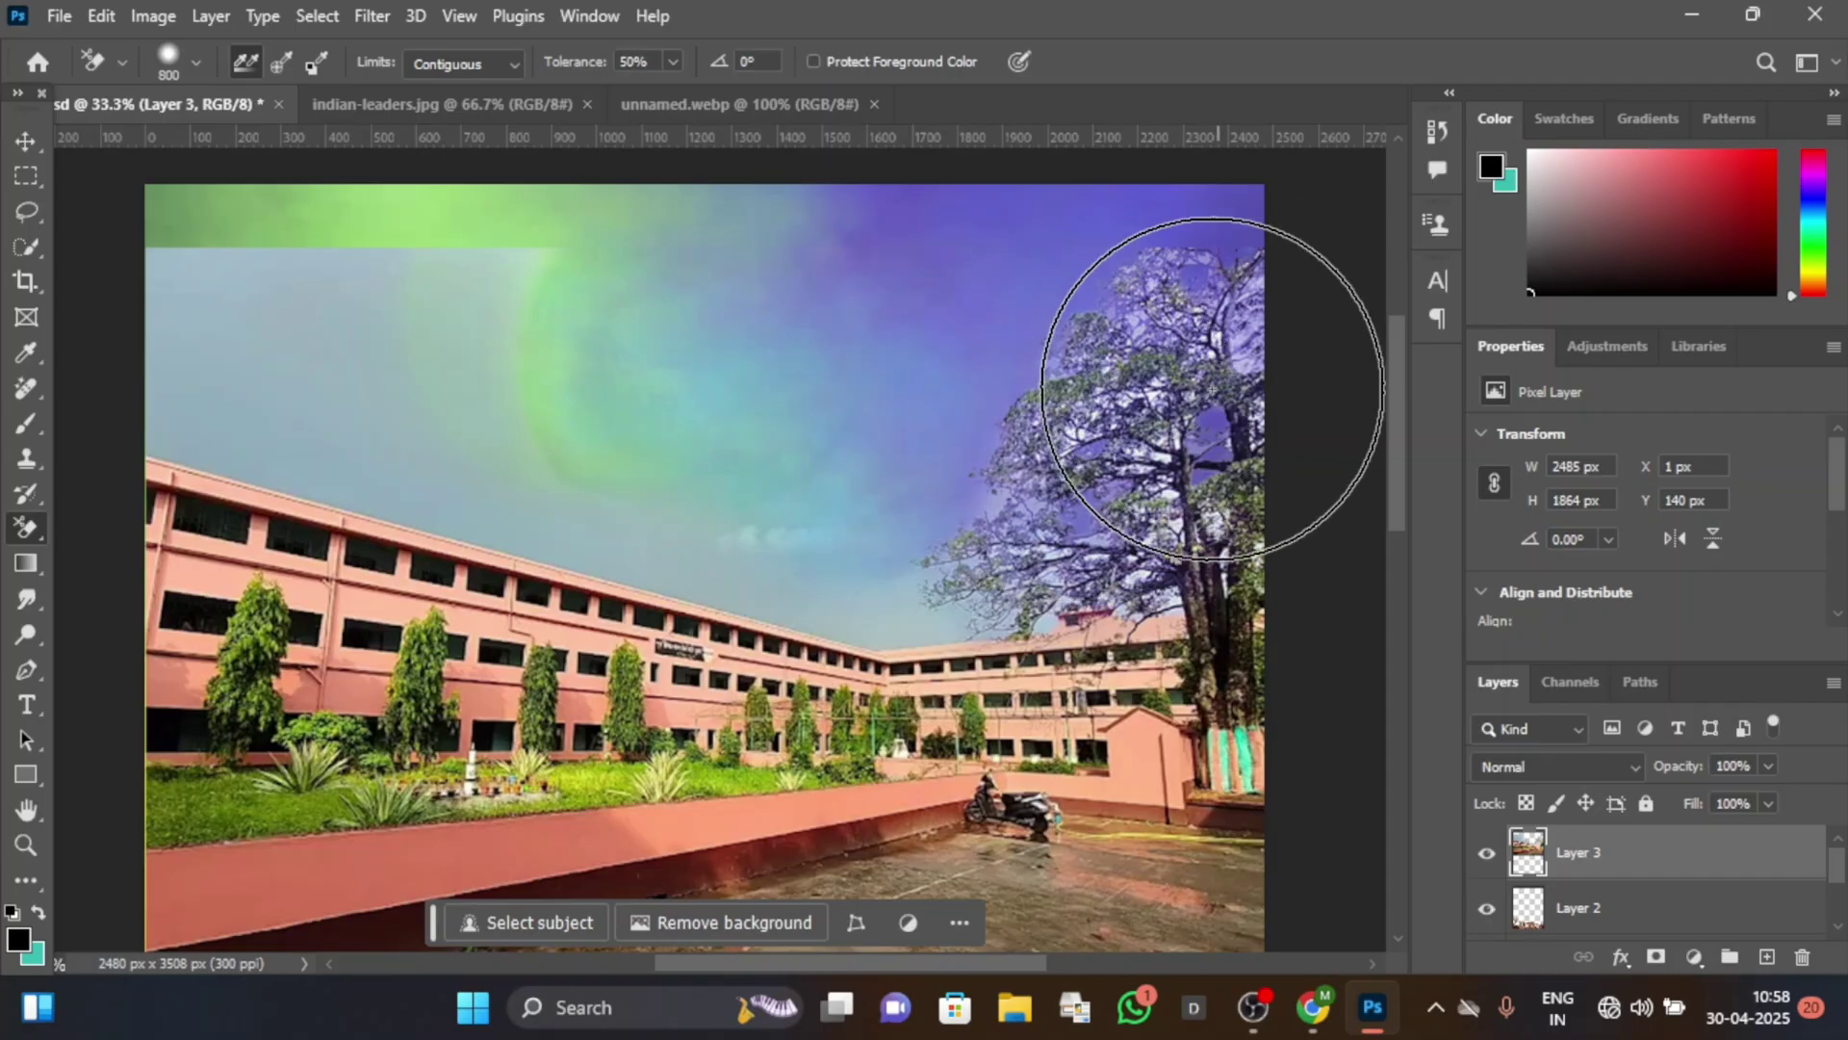
scroll(1165, 462, "down", 1)
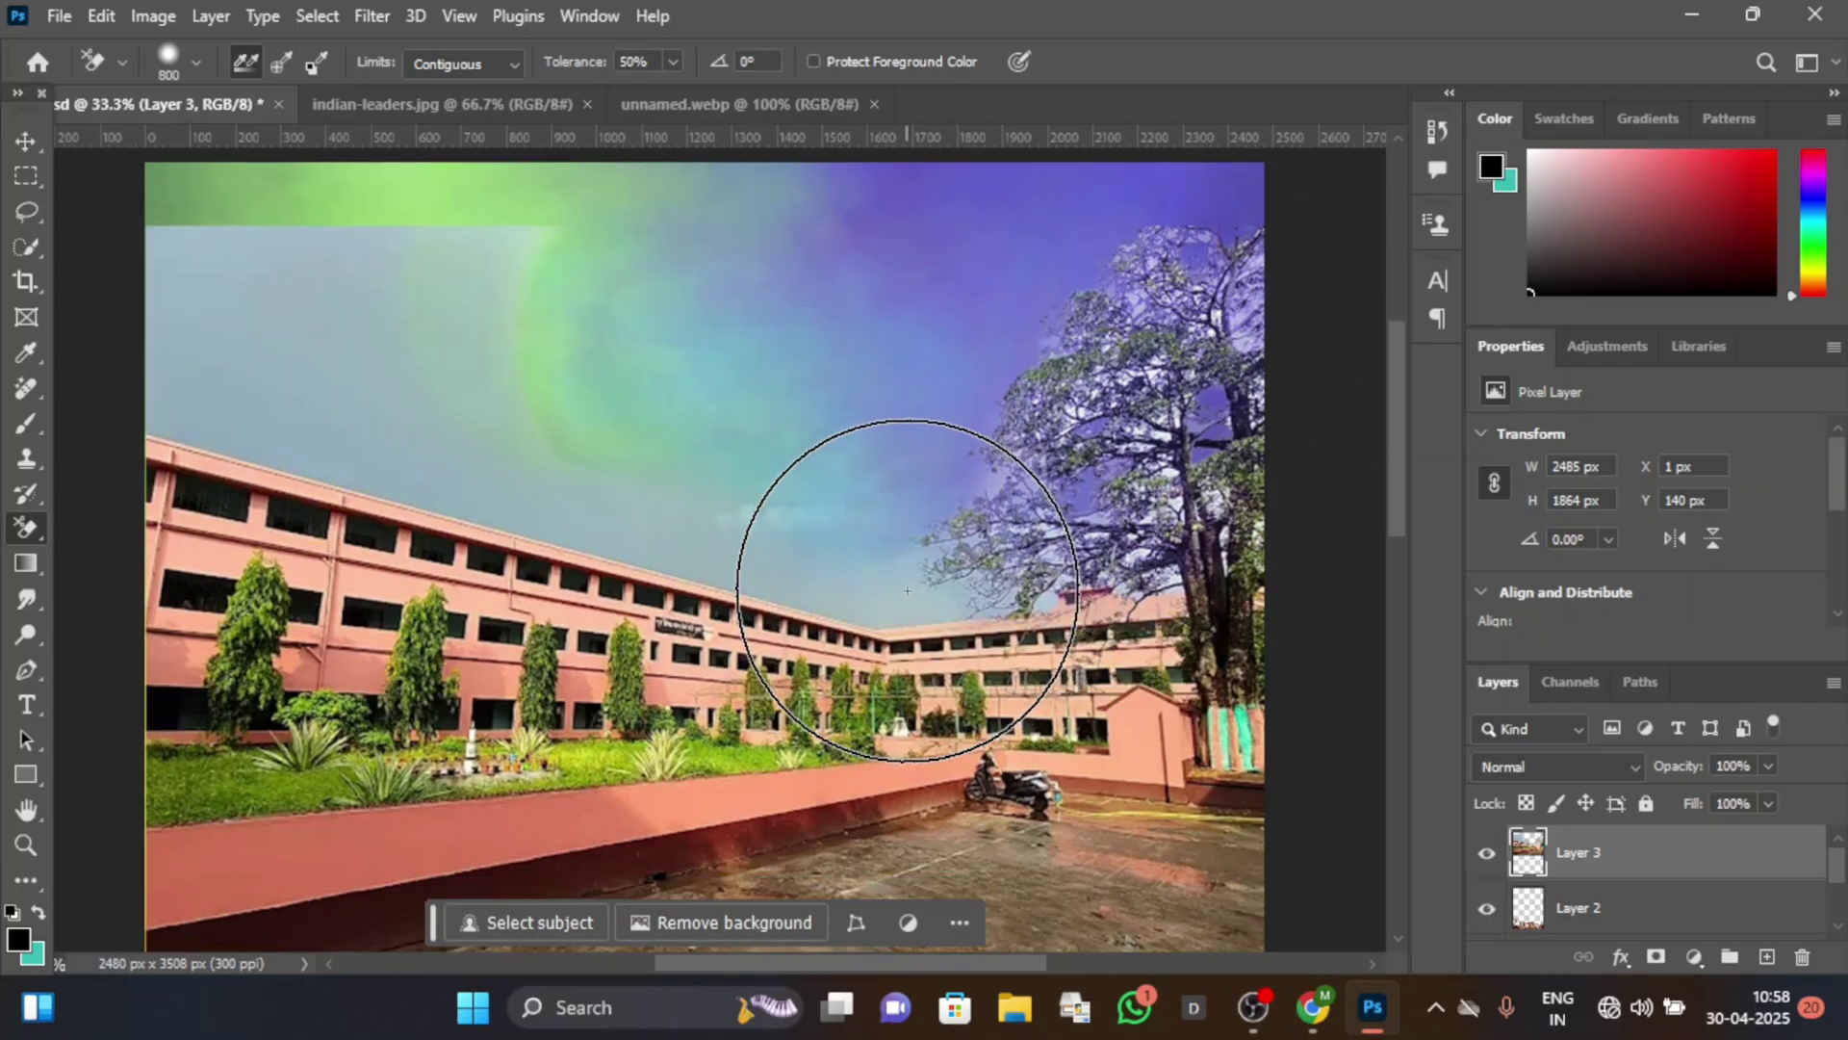
Erase the remaining grey sky above the long building wing and its roofline.
mouse_move(726, 424)
left_mouse_down()
mouse_move(578, 366)
mouse_move(570, 342)
mouse_move(540, 373)
mouse_move(681, 478)
mouse_move(644, 491)
mouse_move(722, 544)
mouse_move(509, 414)
mouse_move(466, 318)
mouse_move(461, 247)
mouse_move(72, 222)
mouse_move(233, 249)
mouse_move(306, 336)
mouse_move(276, 392)
mouse_move(345, 453)
mouse_move(214, 435)
mouse_move(183, 422)
mouse_move(309, 402)
mouse_move(279, 357)
mouse_move(214, 348)
mouse_move(505, 349)
left_mouse_up()
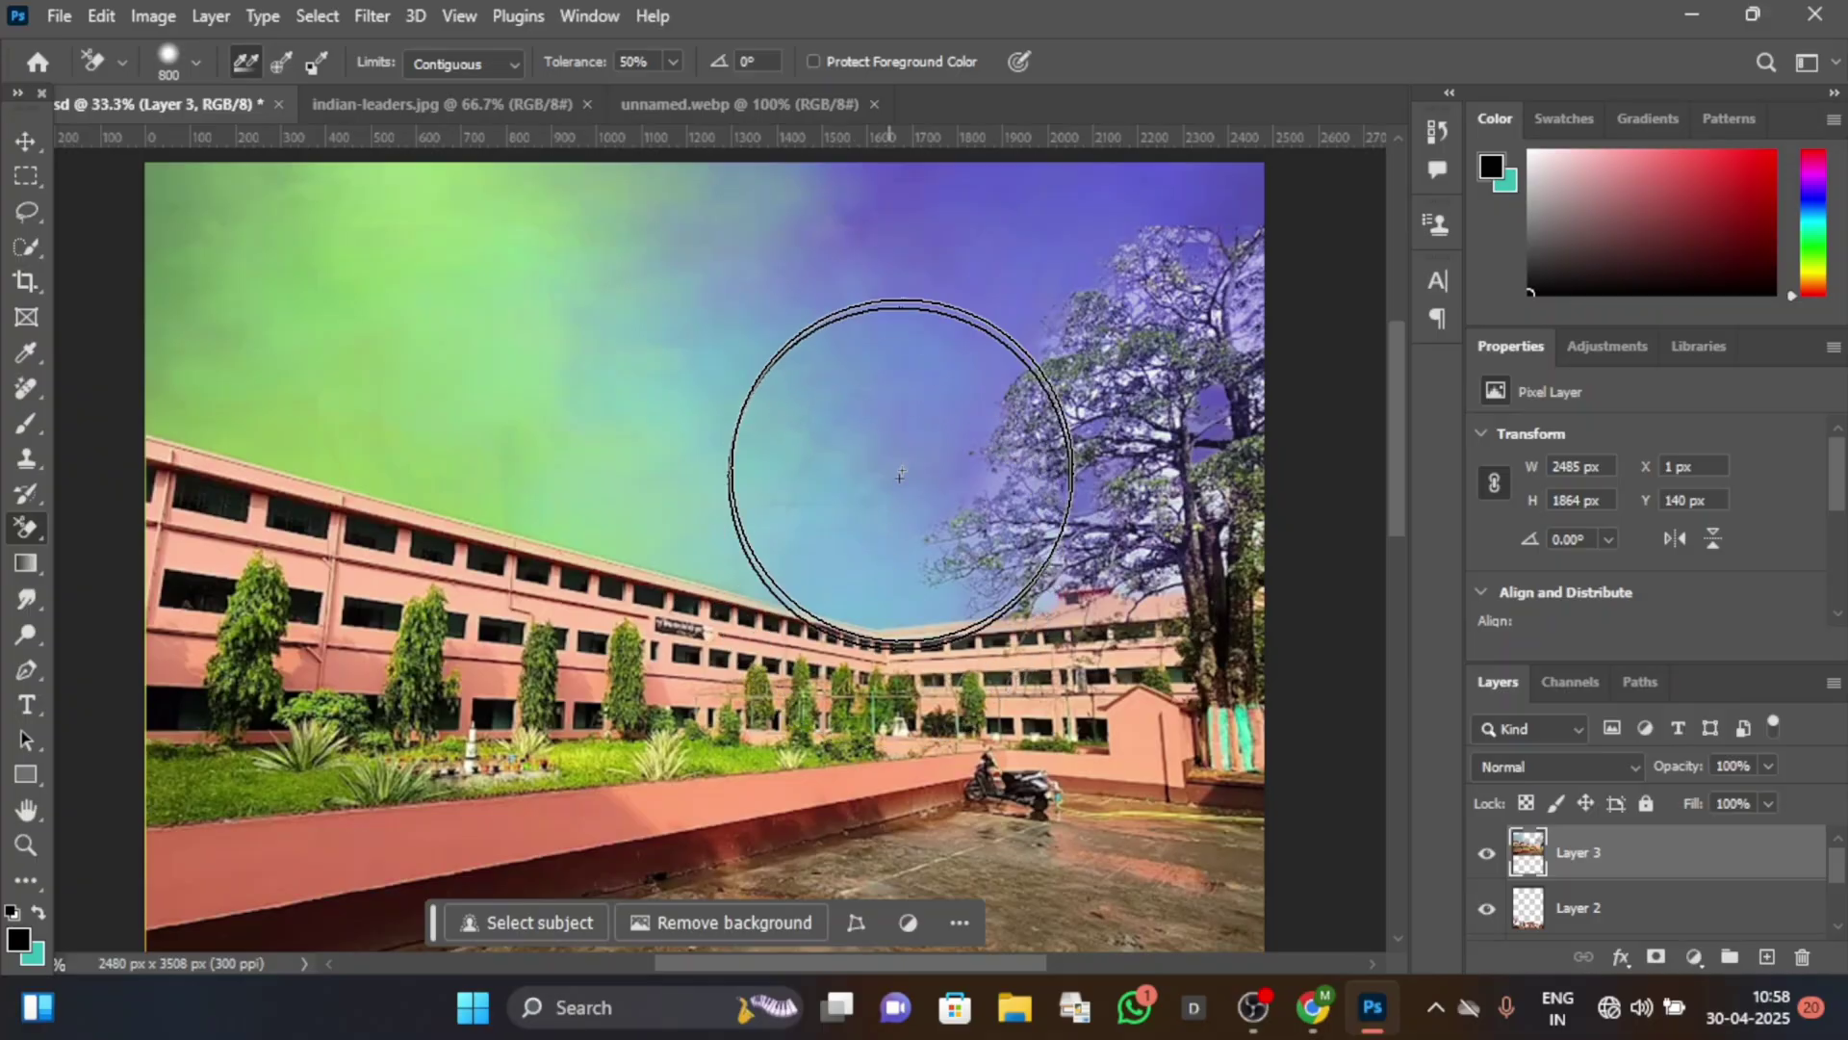
mouse_move(951, 307)
left_mouse_down()
mouse_move(1038, 267)
mouse_move(932, 377)
mouse_move(1145, 286)
mouse_move(939, 357)
mouse_move(831, 361)
left_mouse_up()
scroll(848, 385, "up", 3)
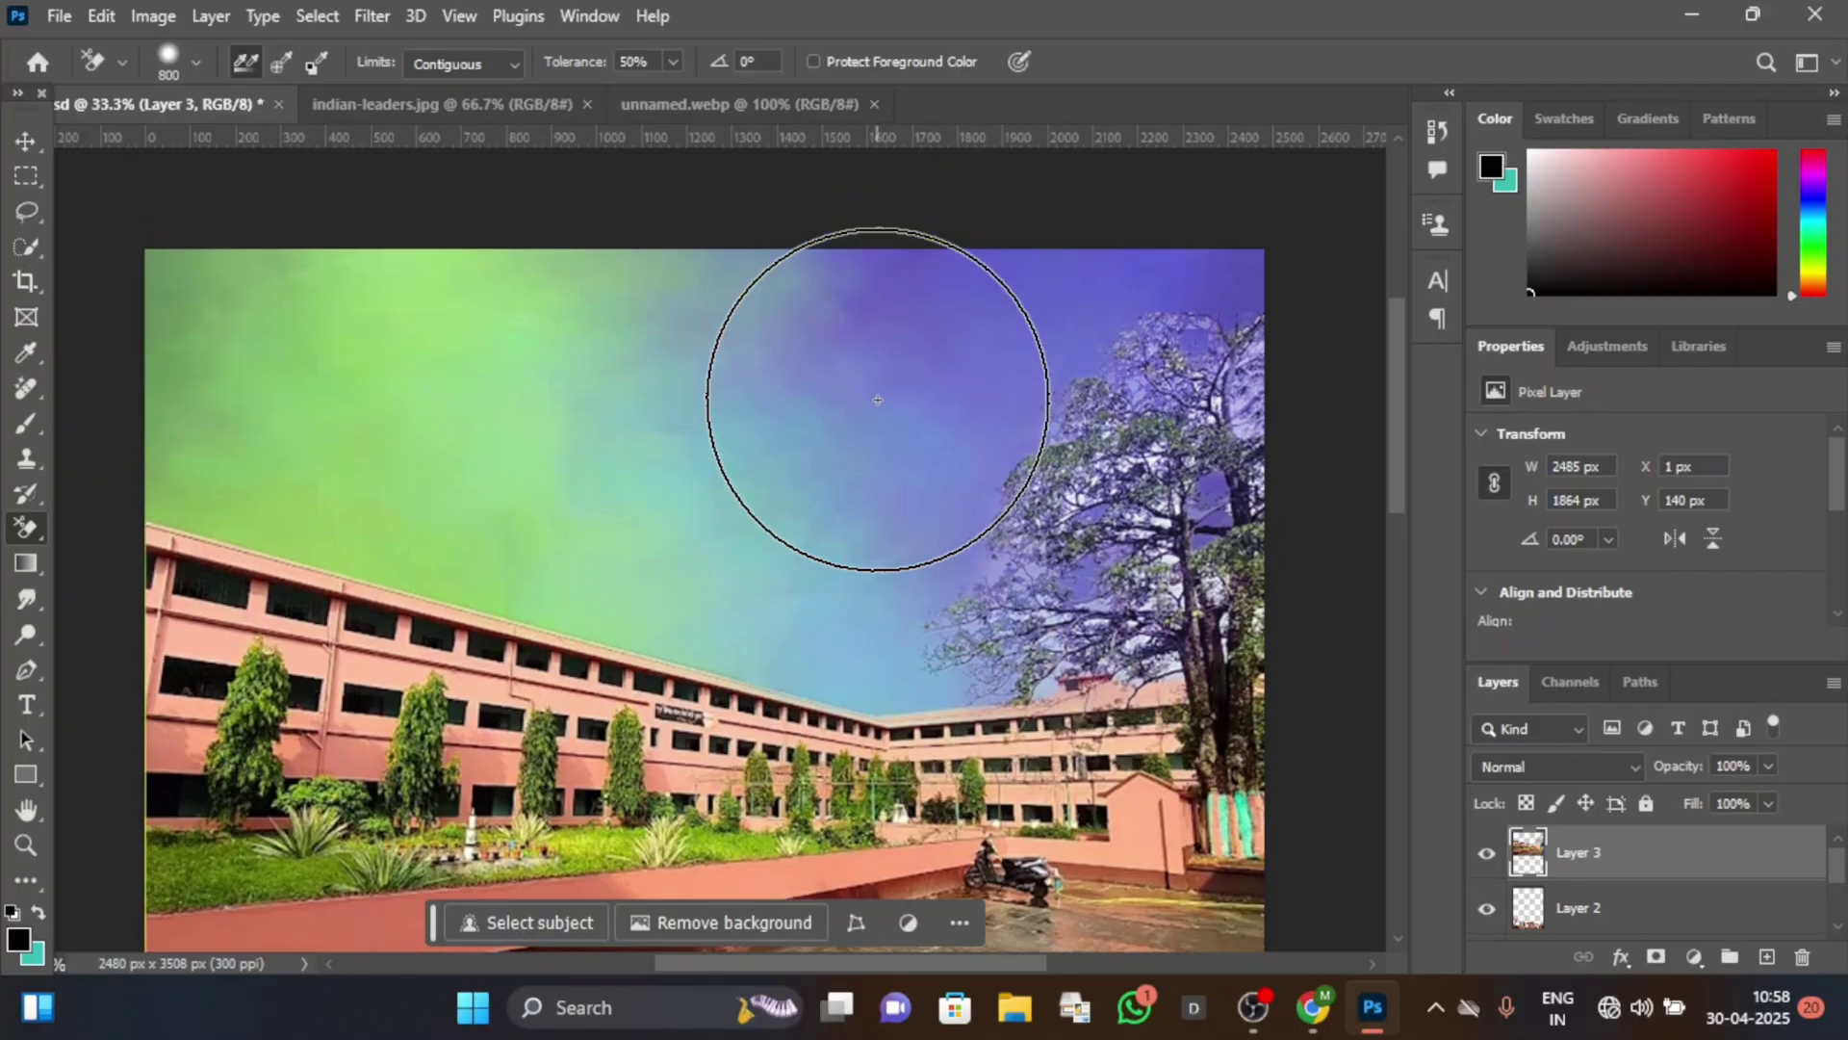
Erase the paved ground and watermark below the boundary wall with the soft Eraser so the building photo fades into the gradient.
scroll(658, 370, "down", 10)
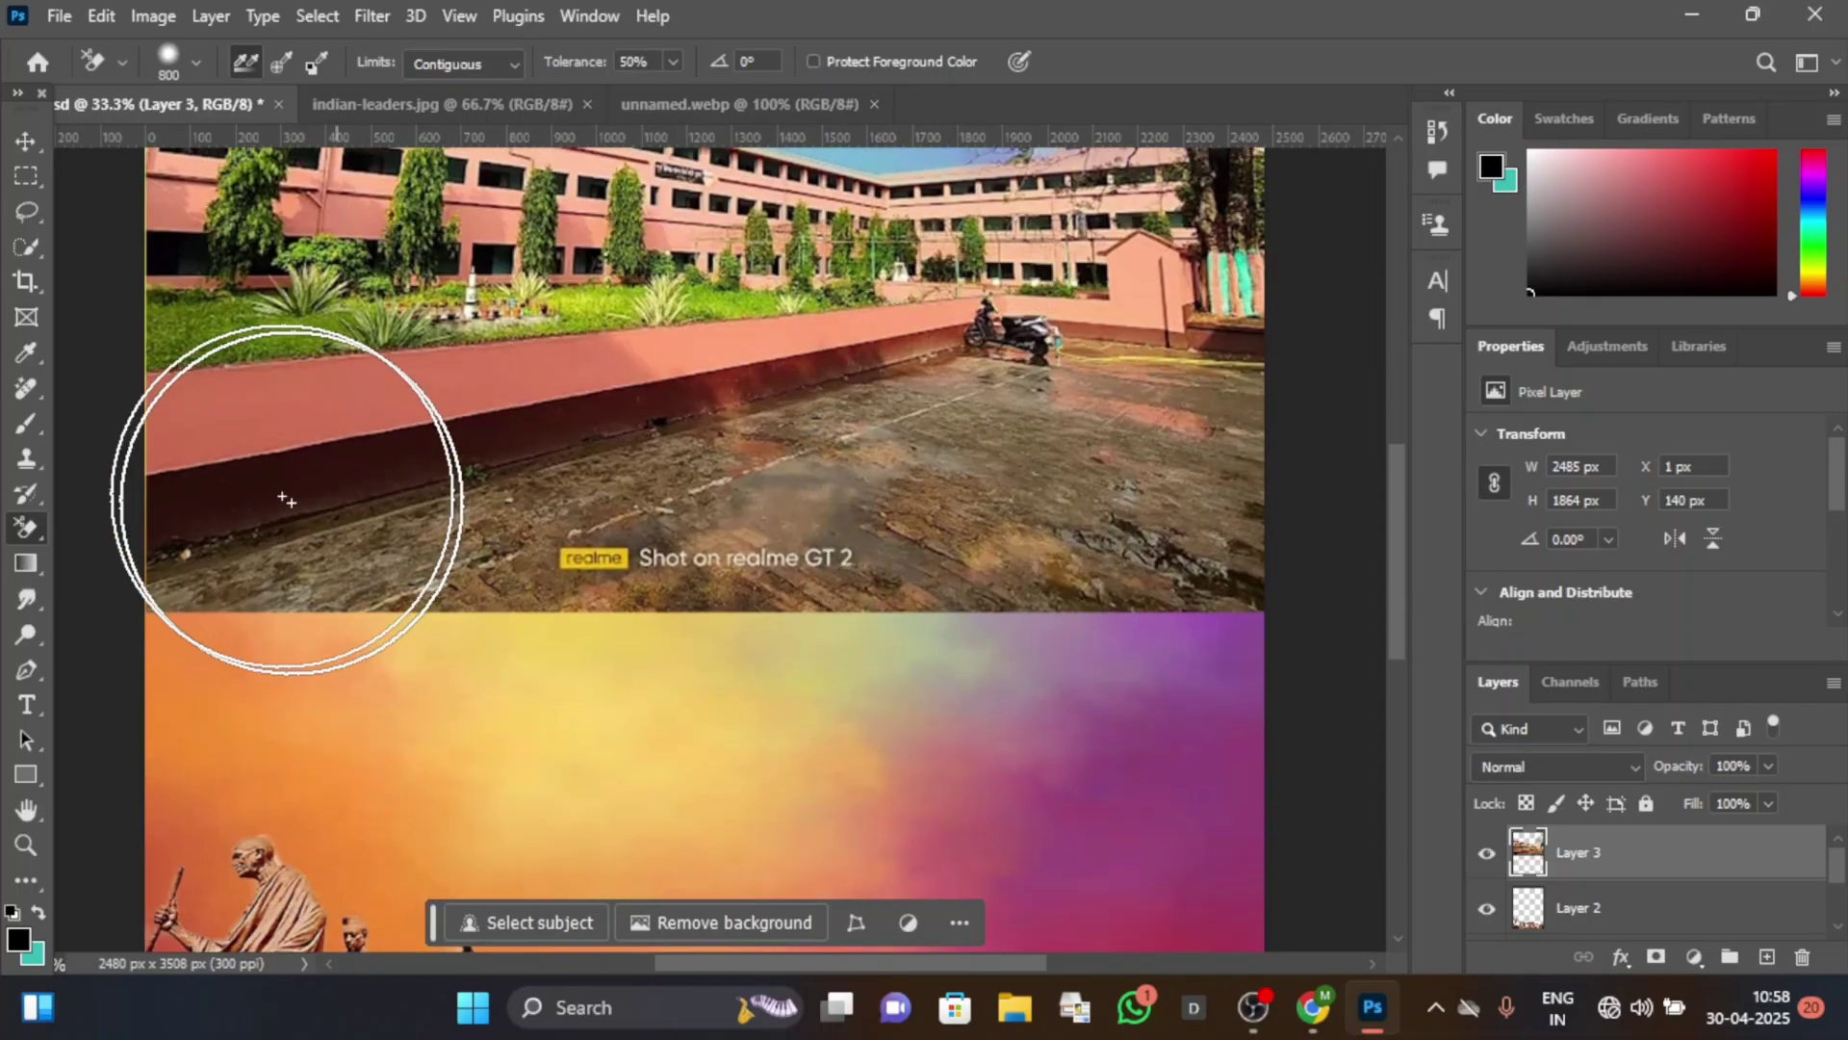
right_click(36, 532)
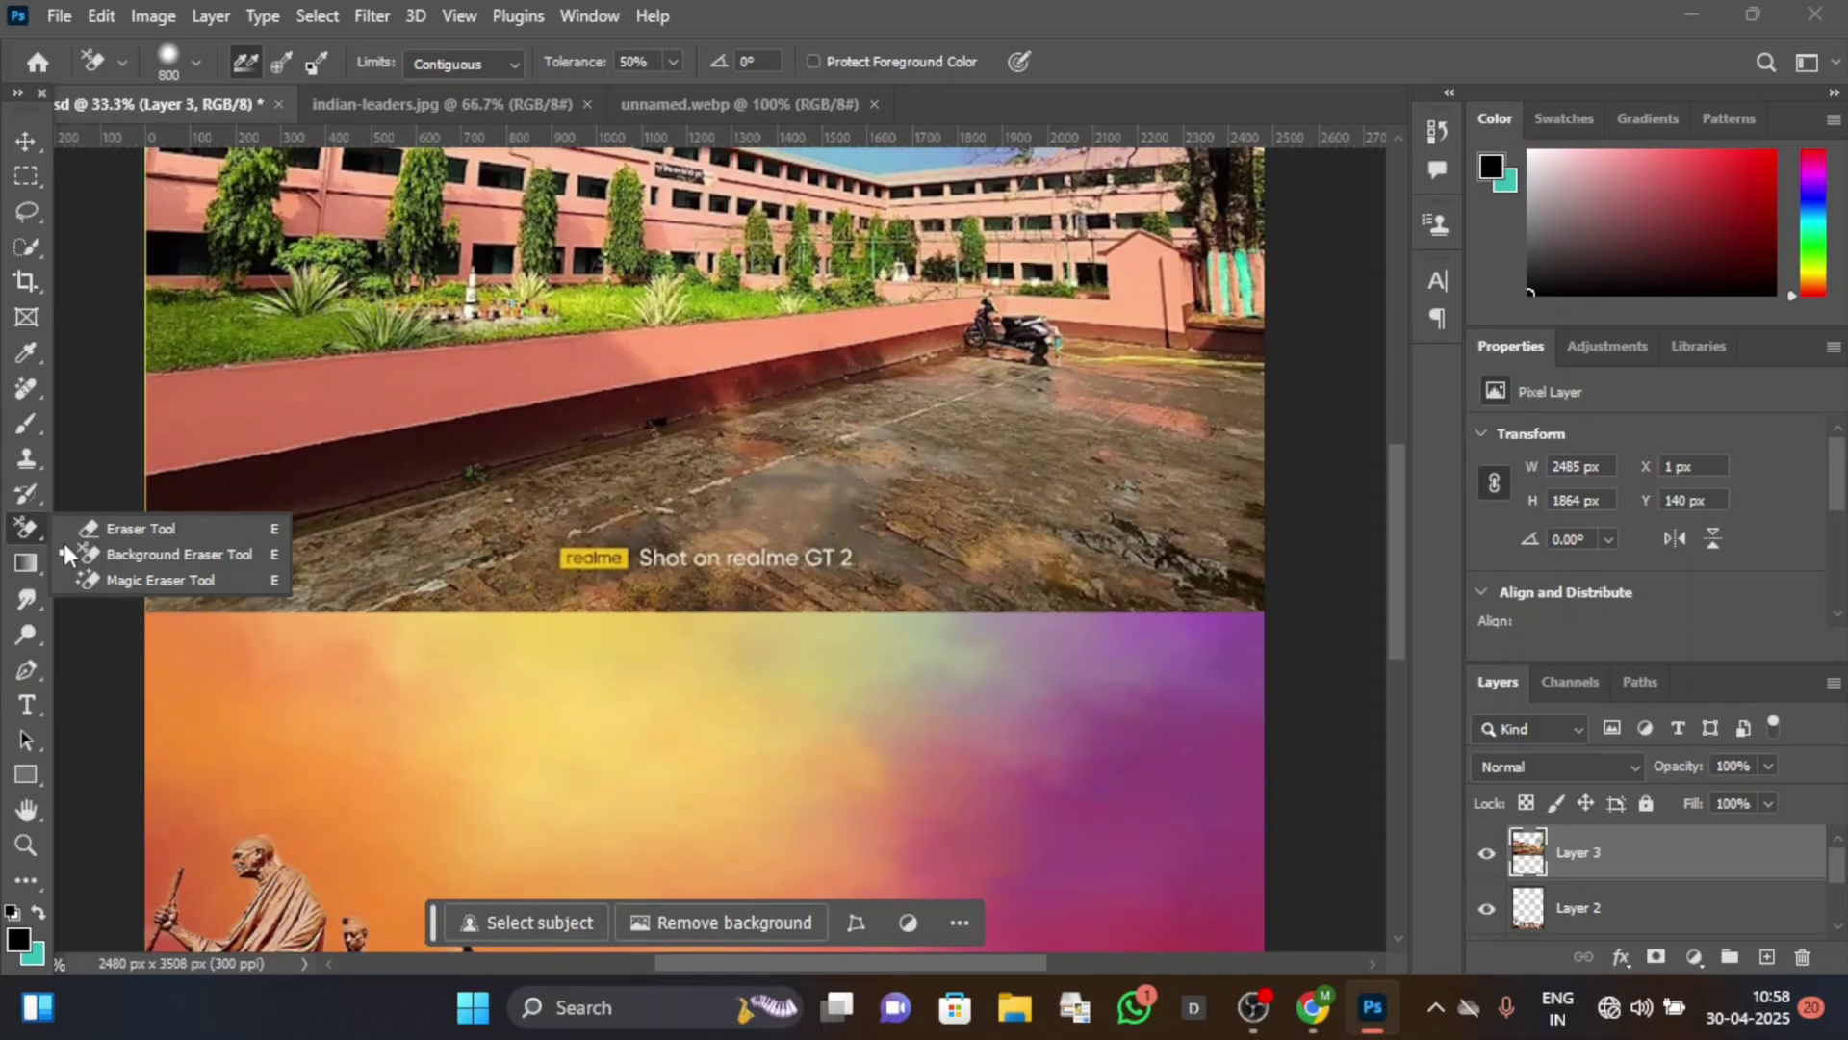
left_click(152, 533)
mouse_move(413, 639)
left_mouse_down()
mouse_move(680, 597)
mouse_move(986, 581)
mouse_move(1111, 578)
mouse_move(1195, 603)
mouse_move(1211, 551)
mouse_move(194, 668)
mouse_move(586, 587)
mouse_move(1114, 562)
mouse_move(1224, 524)
mouse_move(1064, 533)
mouse_move(940, 573)
mouse_move(1151, 516)
mouse_move(1204, 528)
mouse_move(746, 619)
mouse_move(914, 530)
mouse_move(495, 622)
mouse_move(837, 596)
mouse_move(621, 657)
mouse_move(197, 703)
mouse_move(165, 662)
mouse_move(463, 642)
left_mouse_up()
mouse_move(961, 640)
left_mouse_down()
mouse_move(462, 598)
mouse_move(1101, 610)
mouse_move(739, 596)
left_mouse_up()
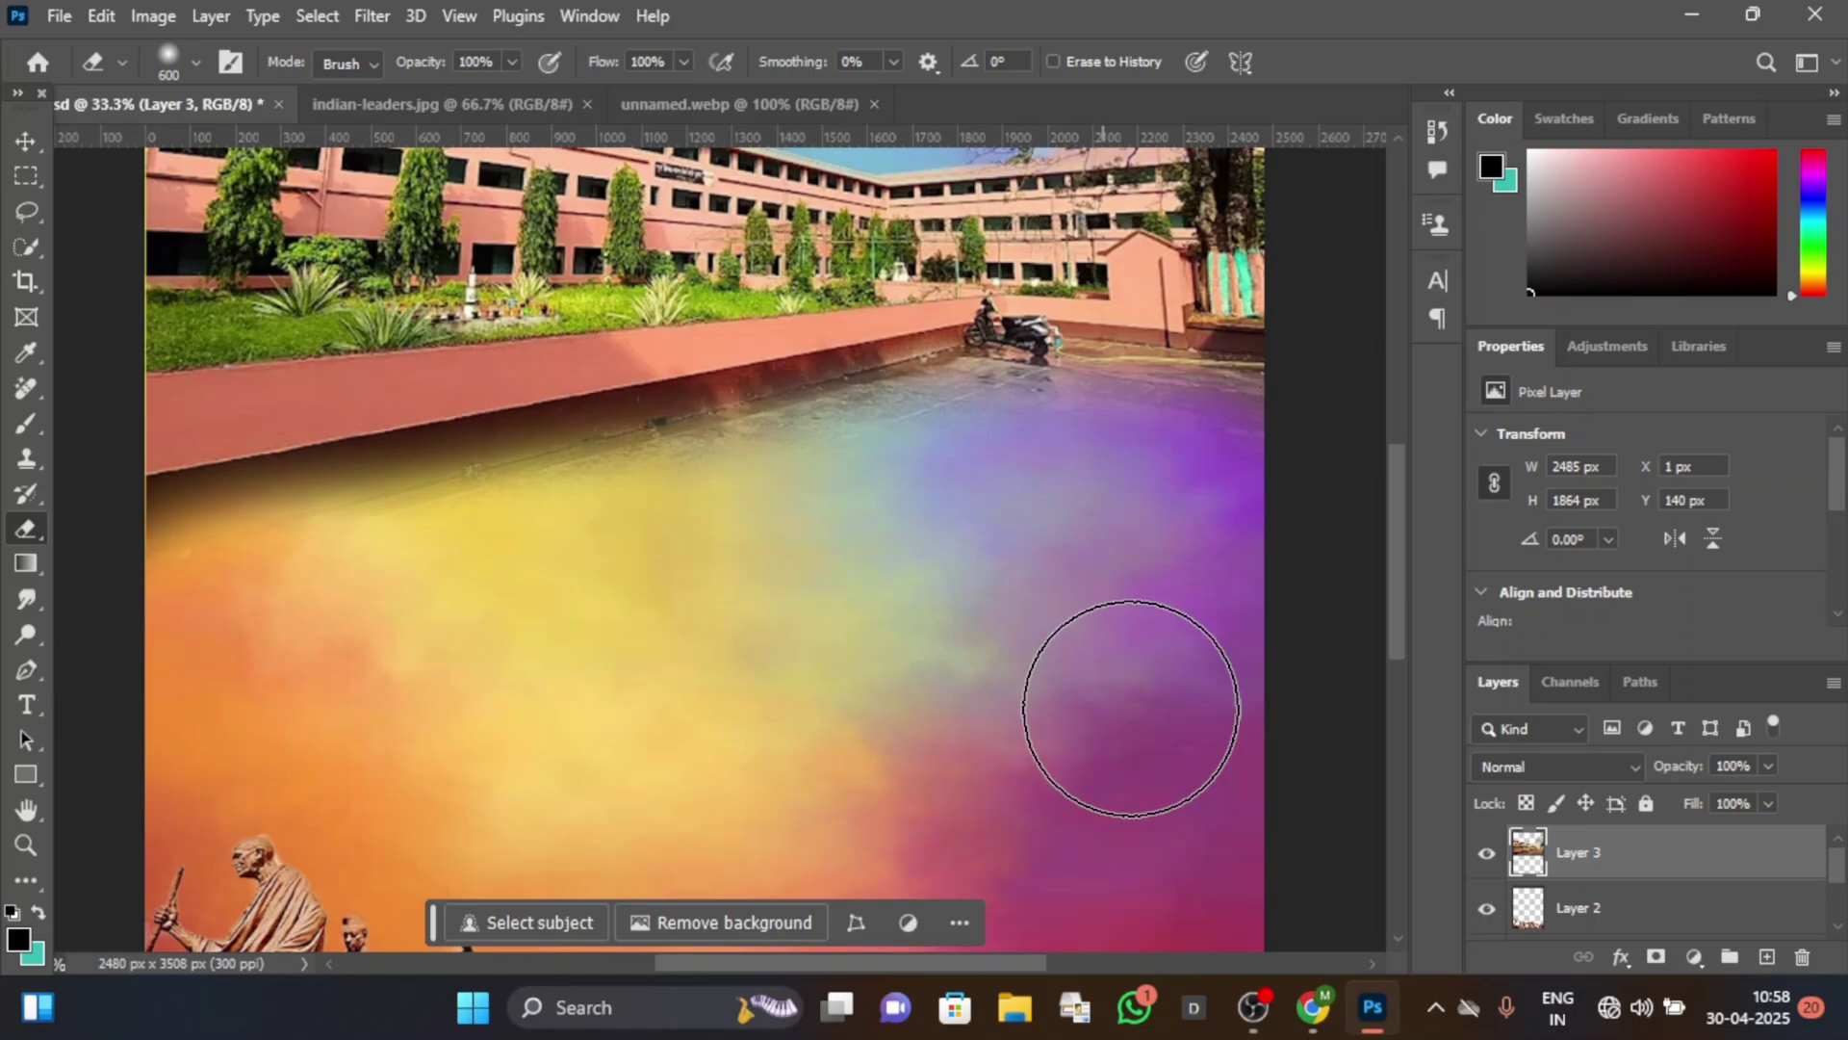
scroll(866, 703, "down", 2)
scroll(997, 675, "up", 3)
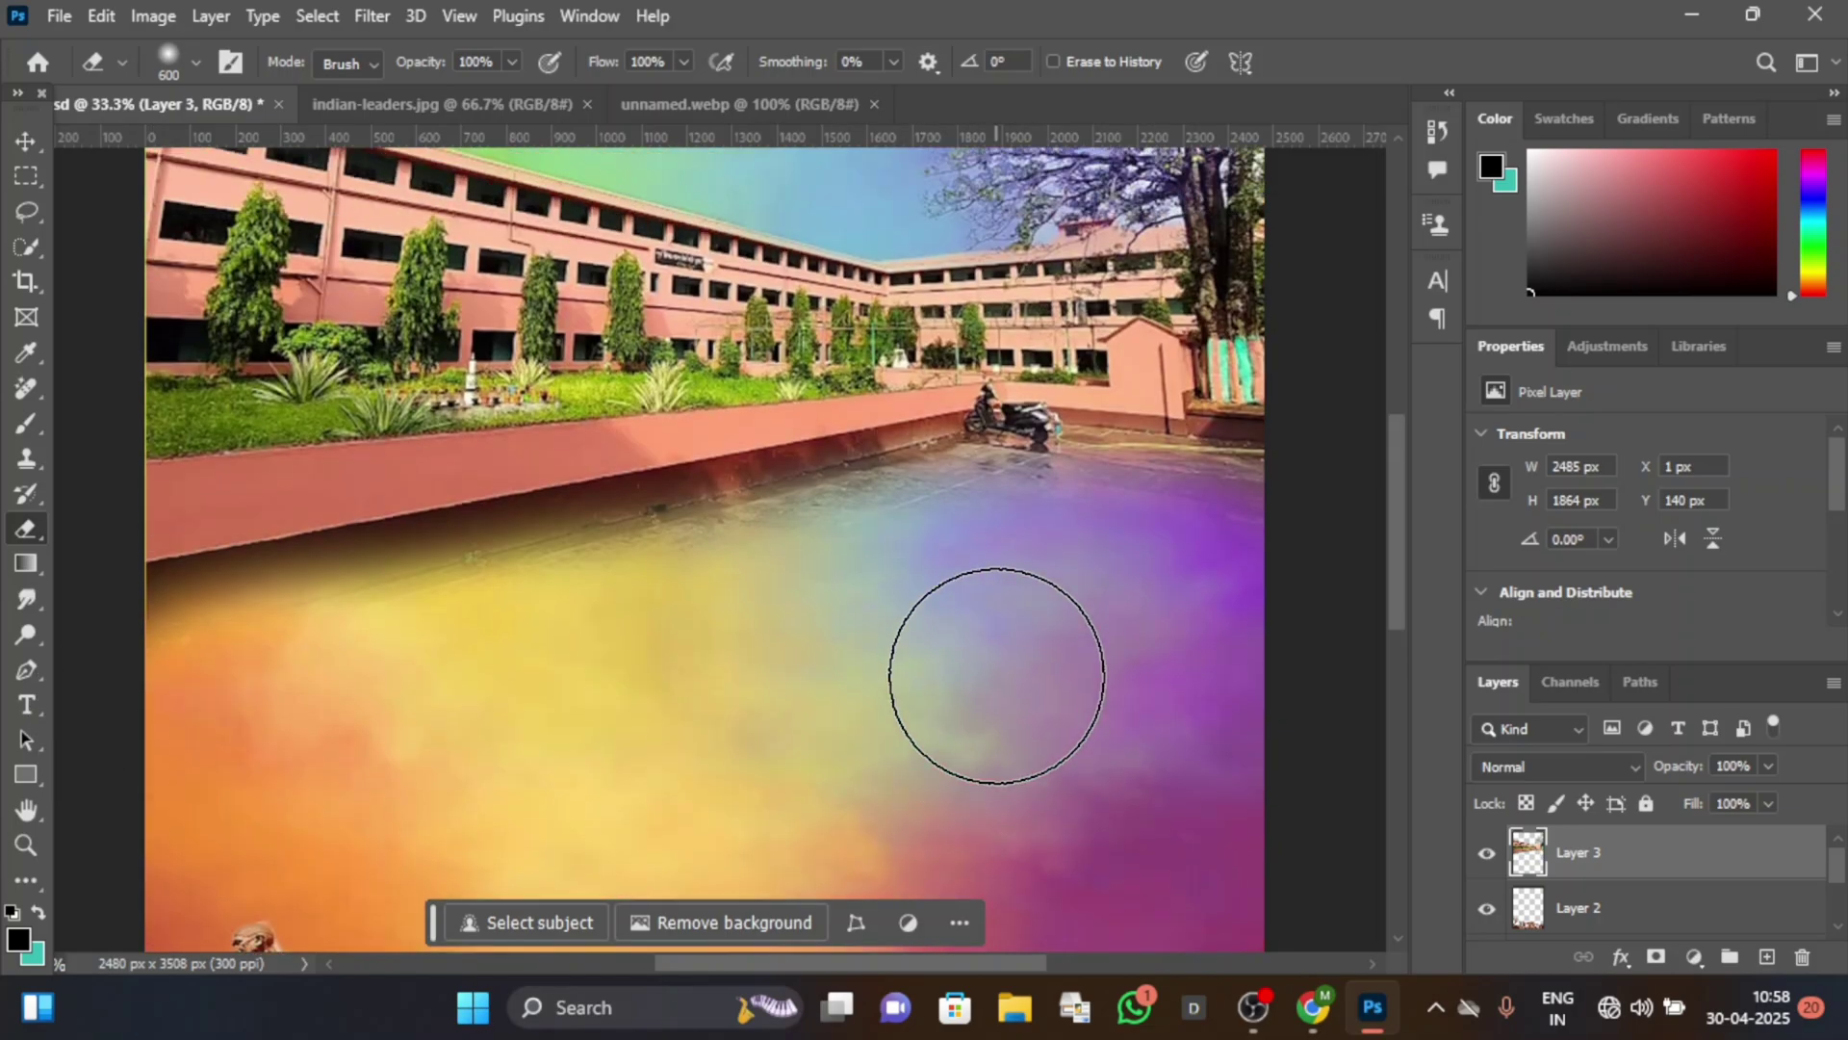
scroll(998, 675, "up", 2)
scroll(1187, 710, "down", 2)
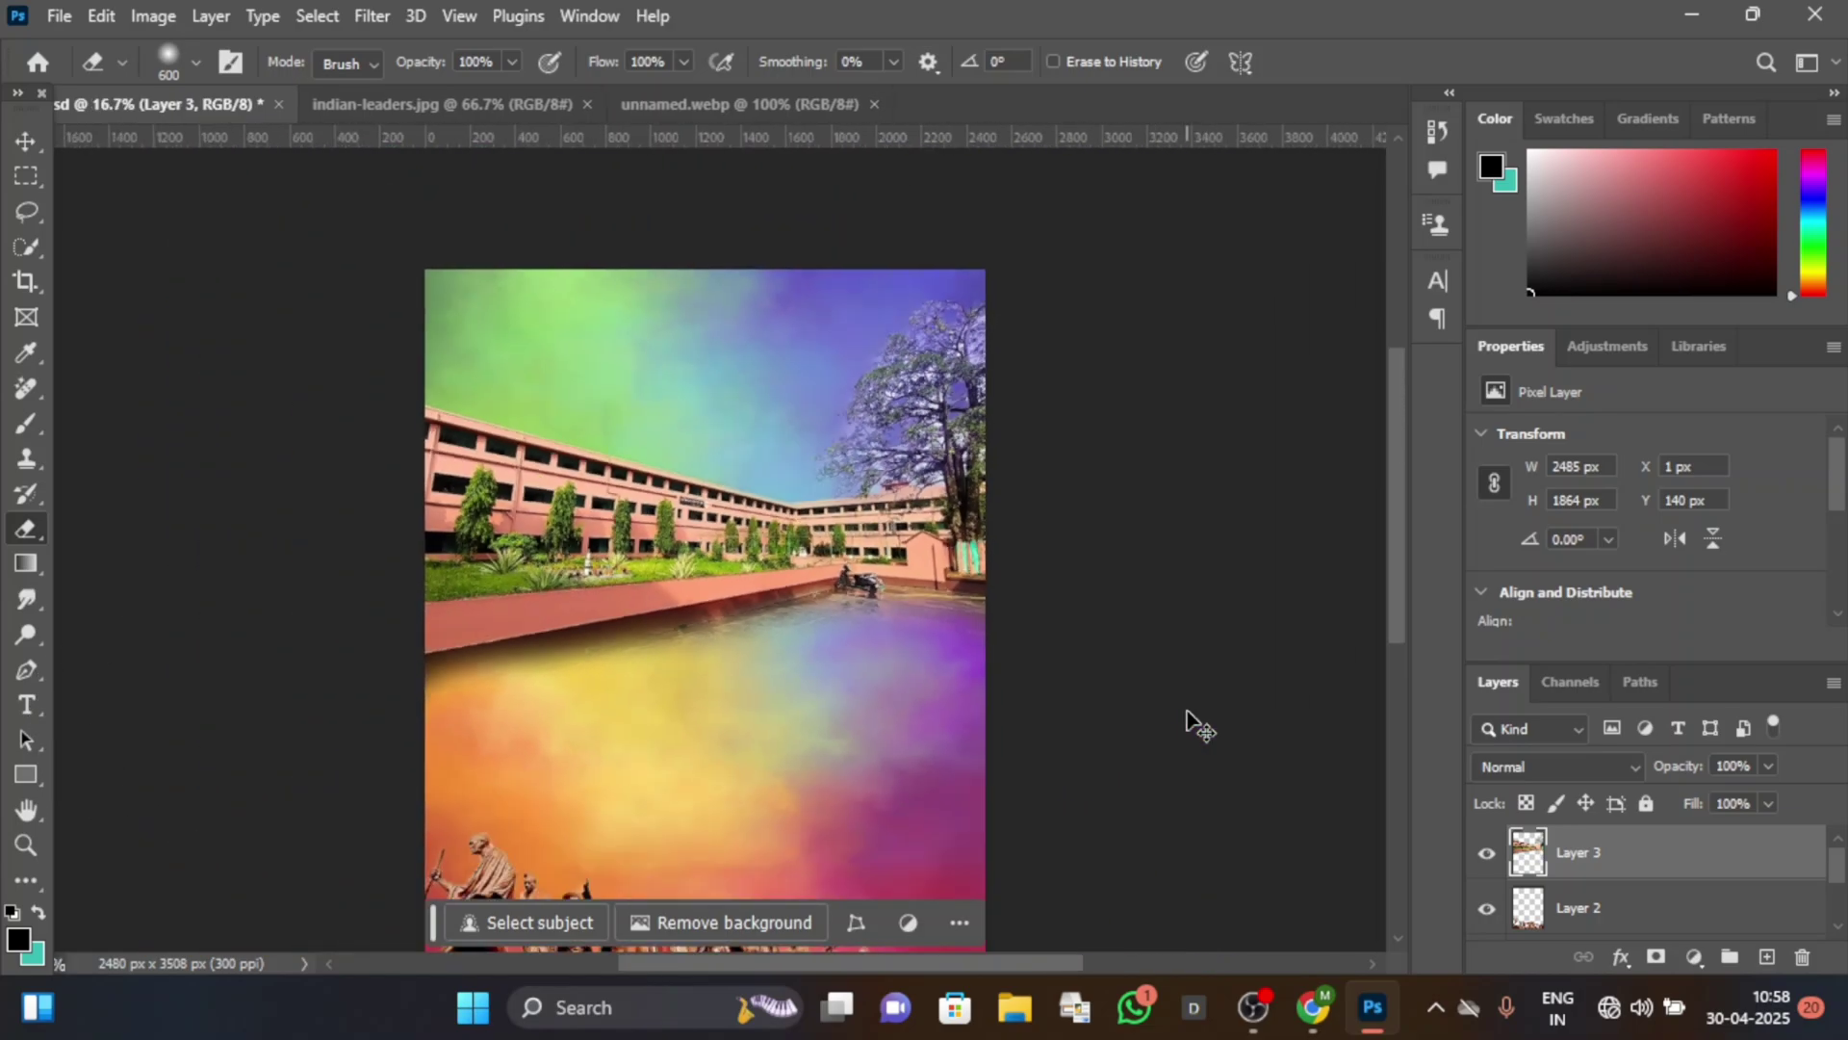
scroll(1023, 636, "down", 4)
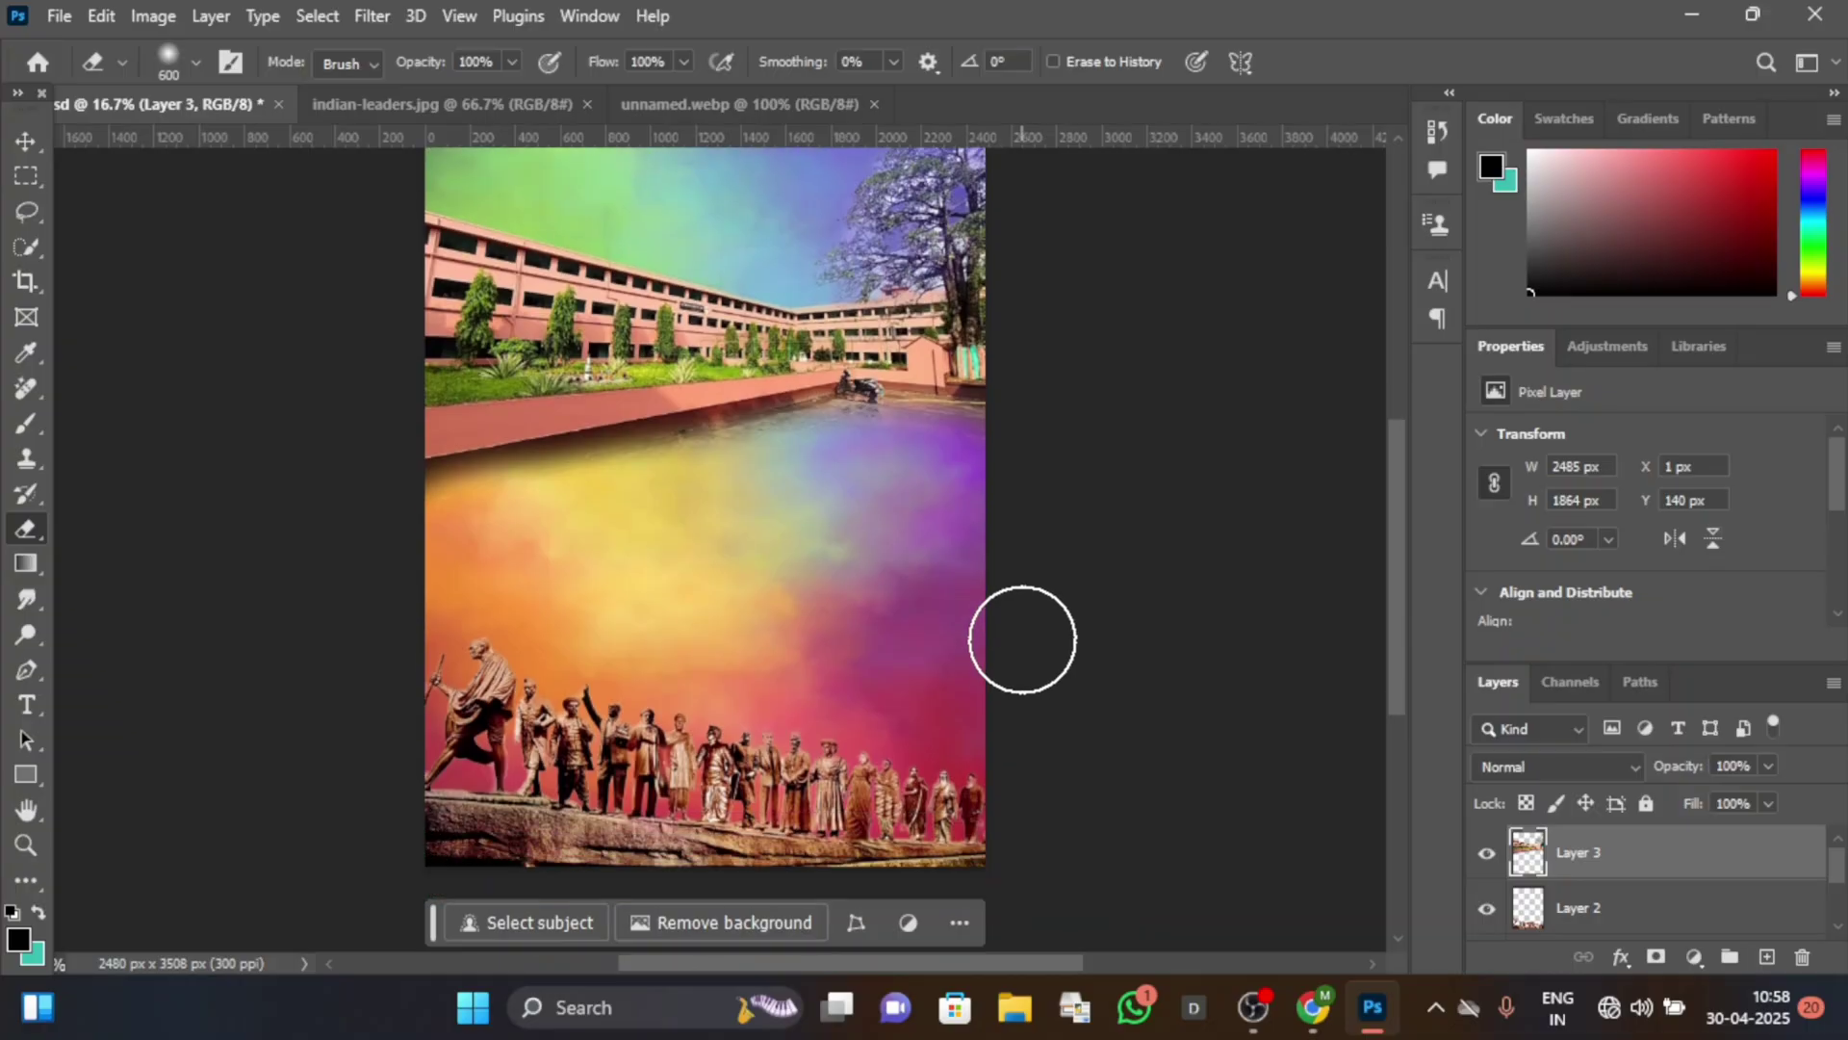
scroll(1004, 679, "up", 2)
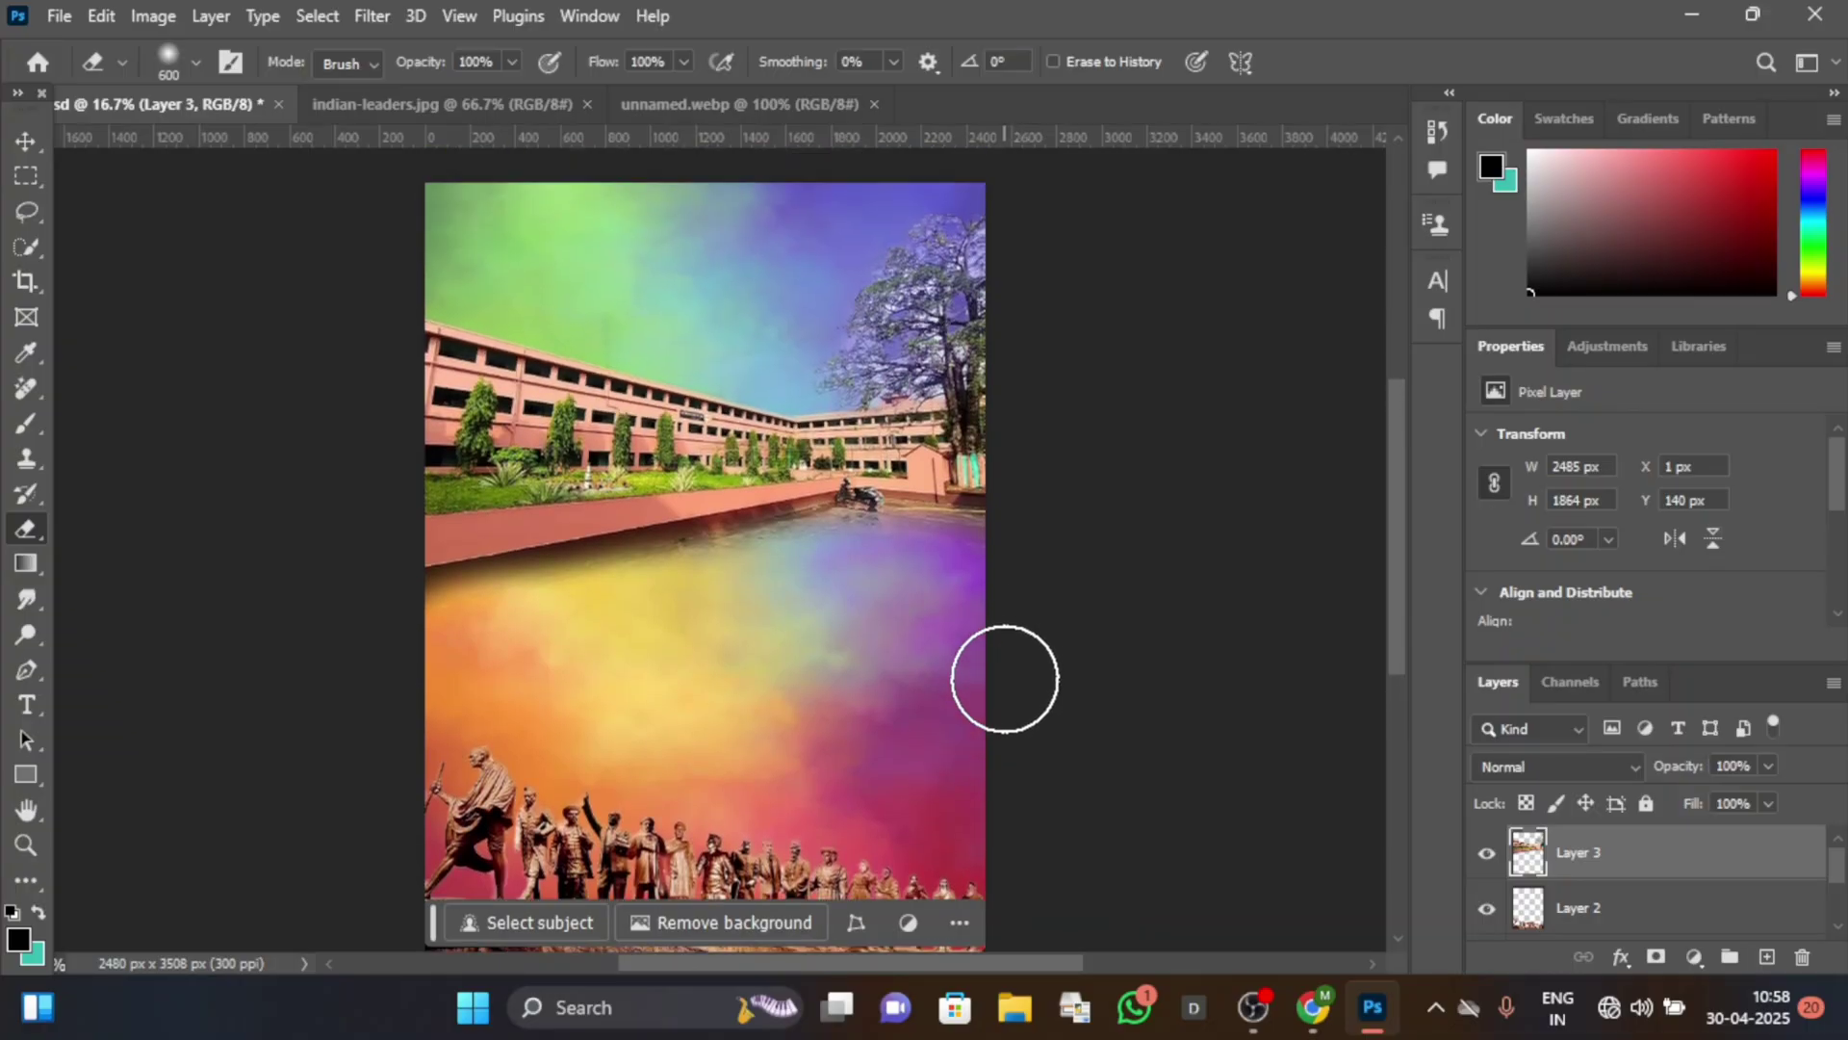
scroll(999, 693, "down", 1)
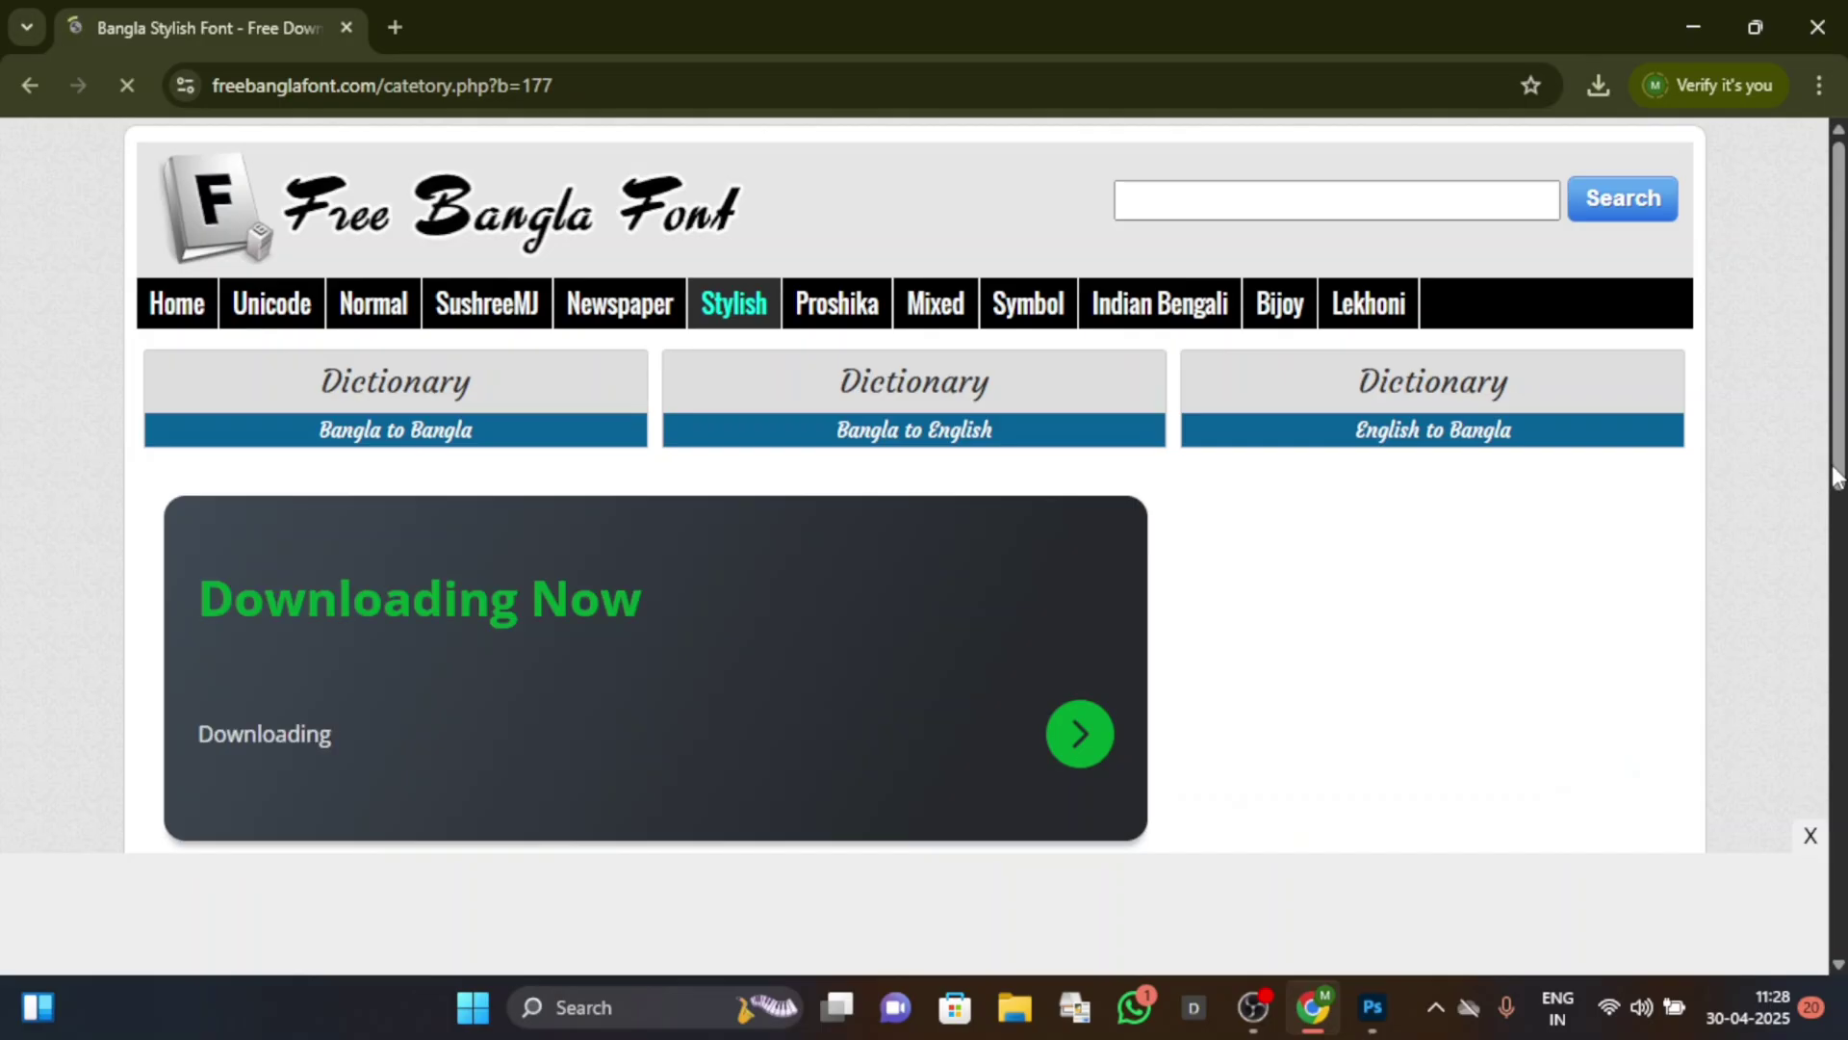
Browse the stylish fonts on the Free Bangla Font website in the browser and open the Baloo Da download page.
scroll(611, 597, "down", 10)
left_click(611, 598)
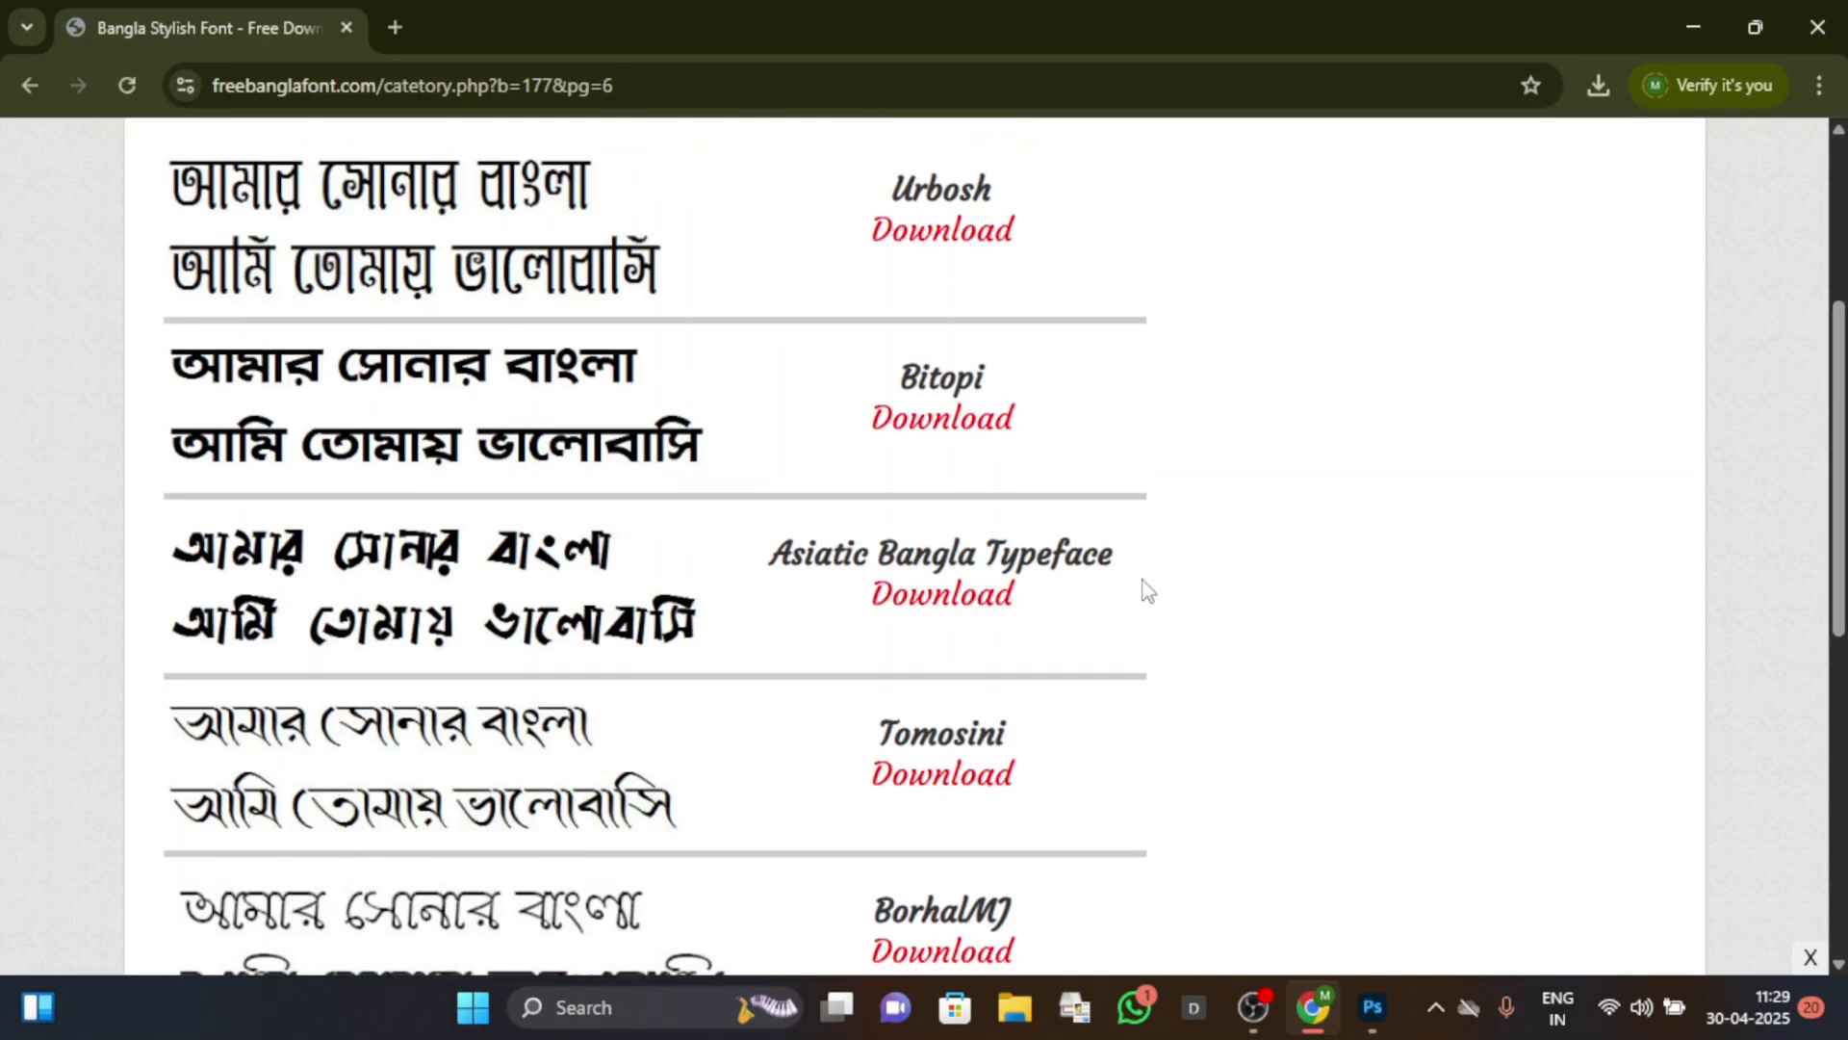
scroll(895, 716, "down", 3)
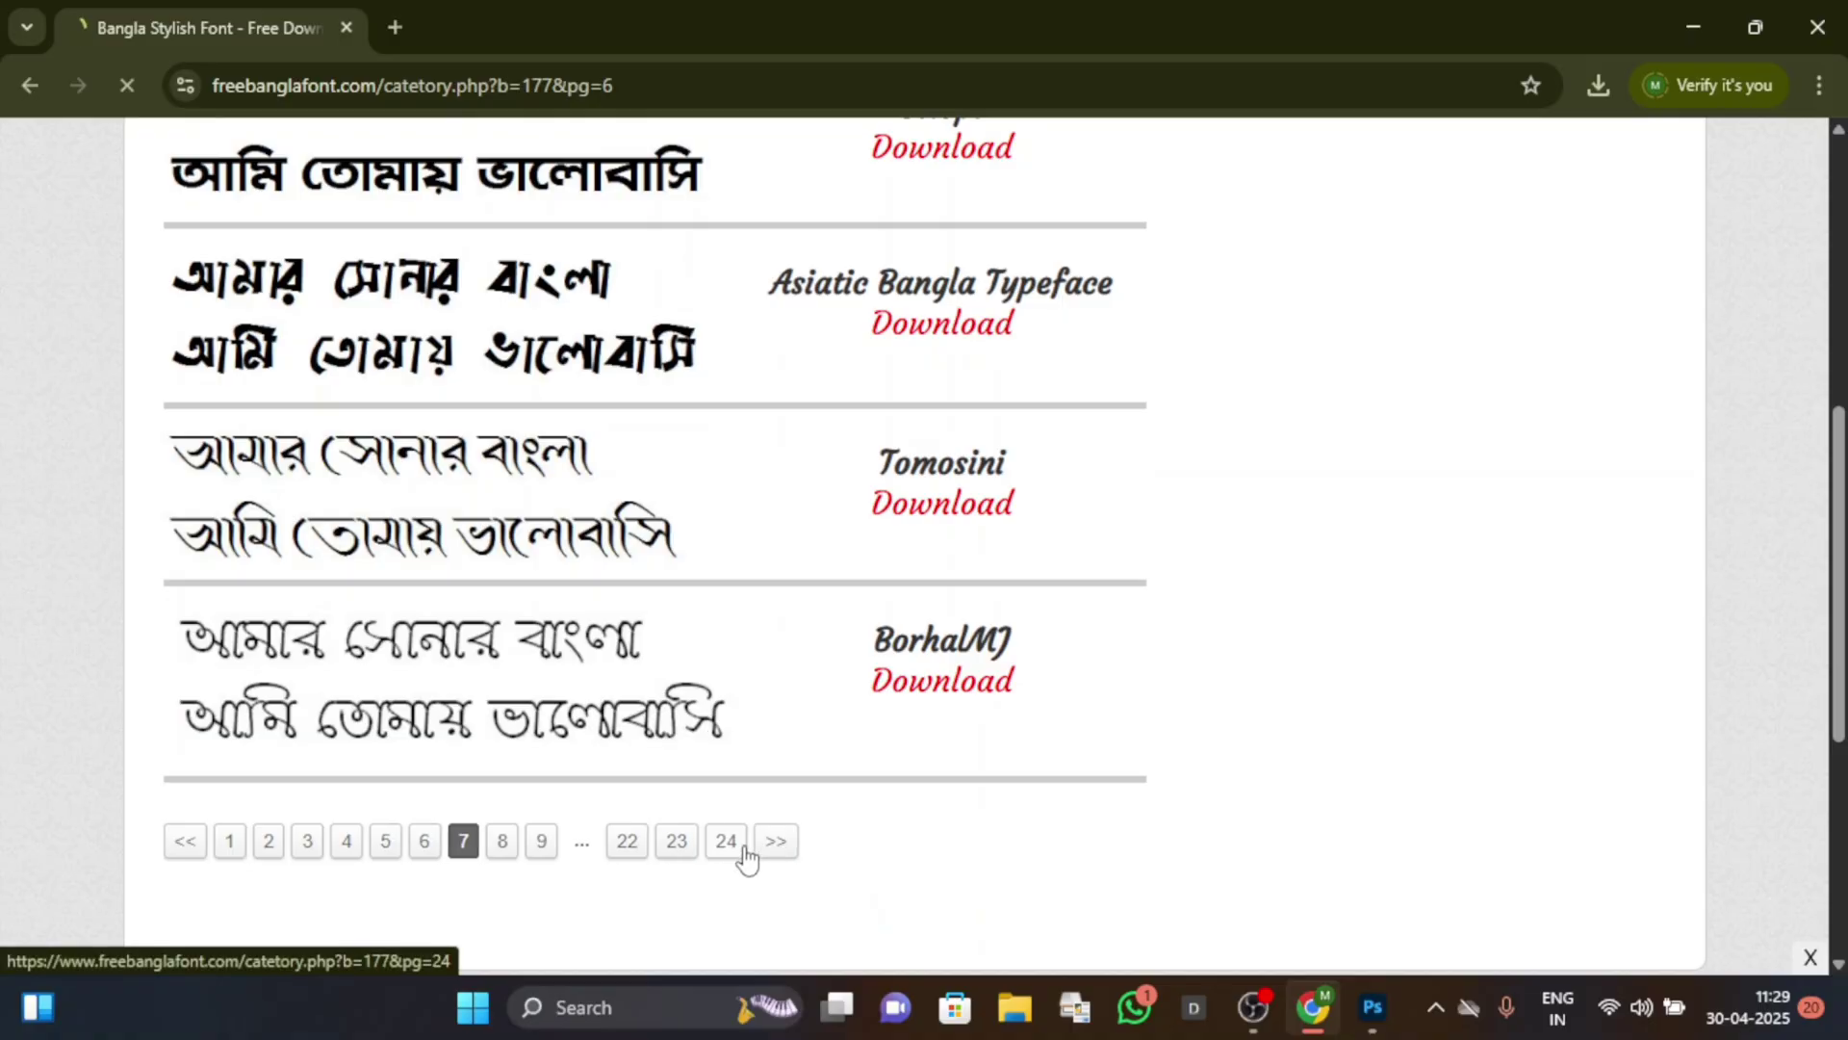
left_click(747, 841)
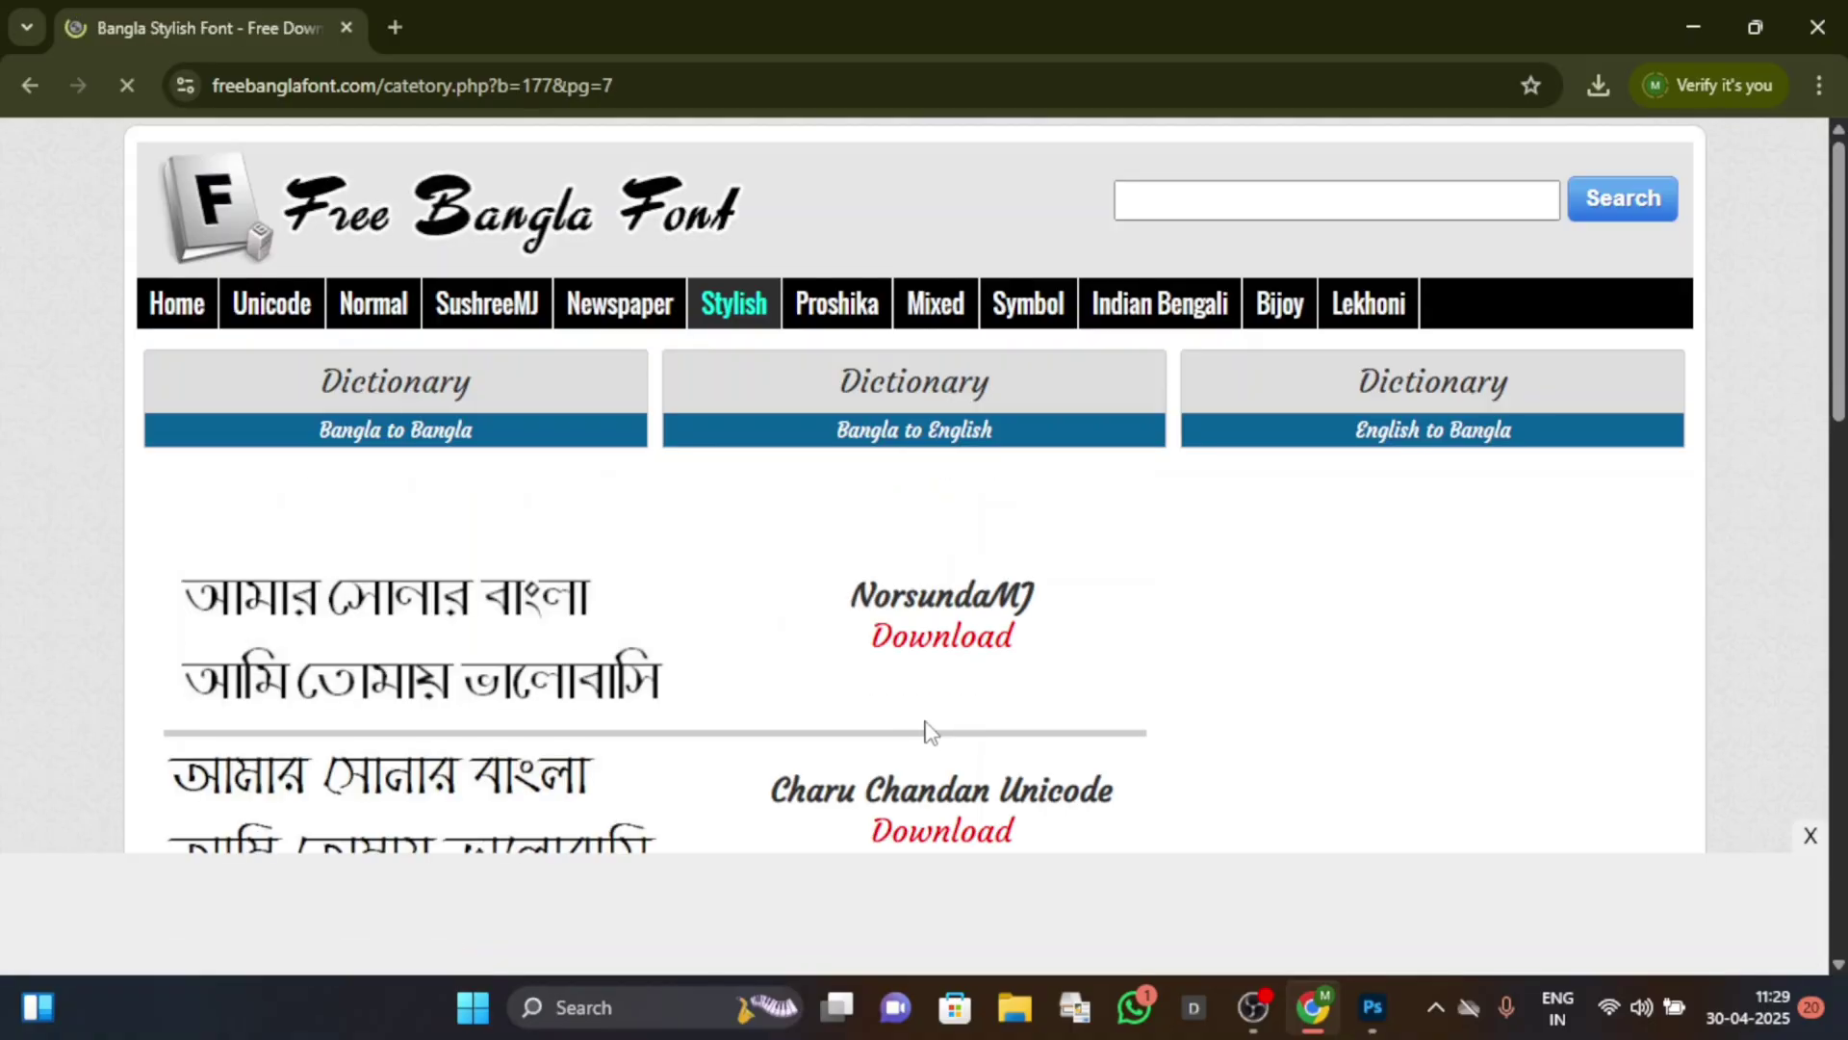
scroll(929, 732, "down", 4)
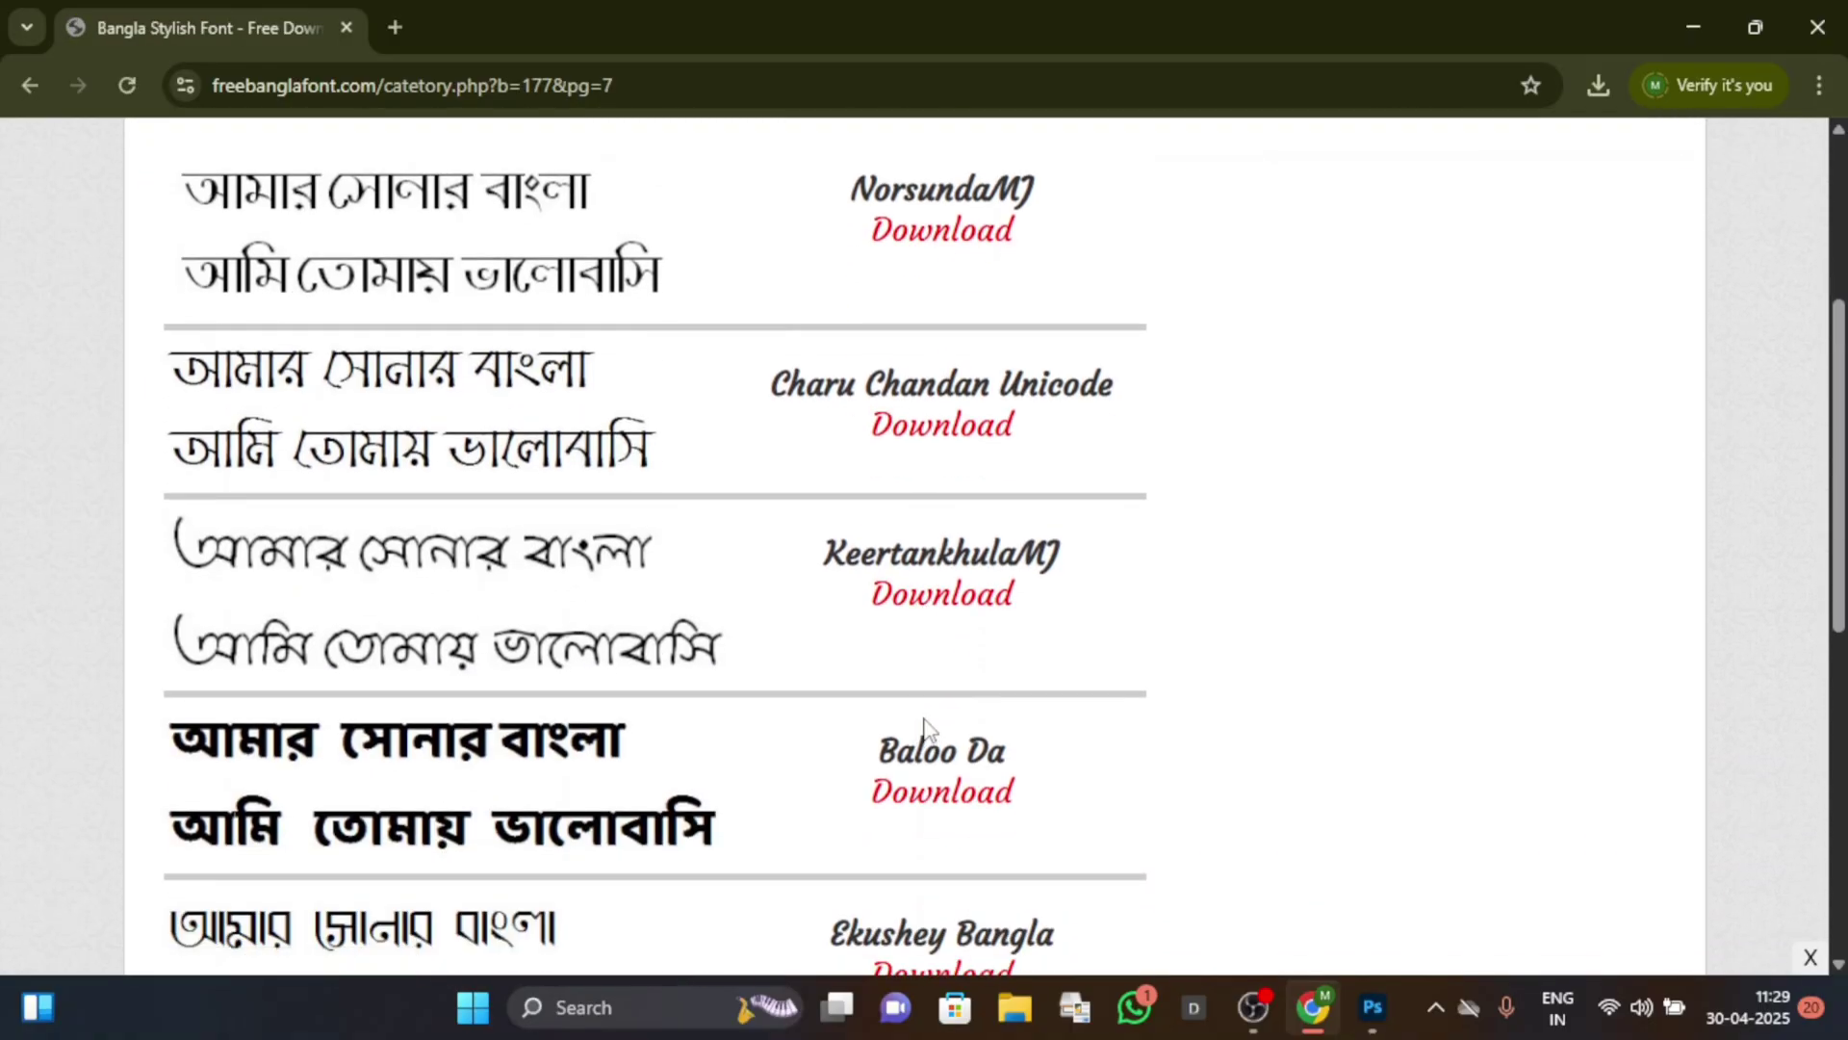
scroll(924, 729, "down", 3)
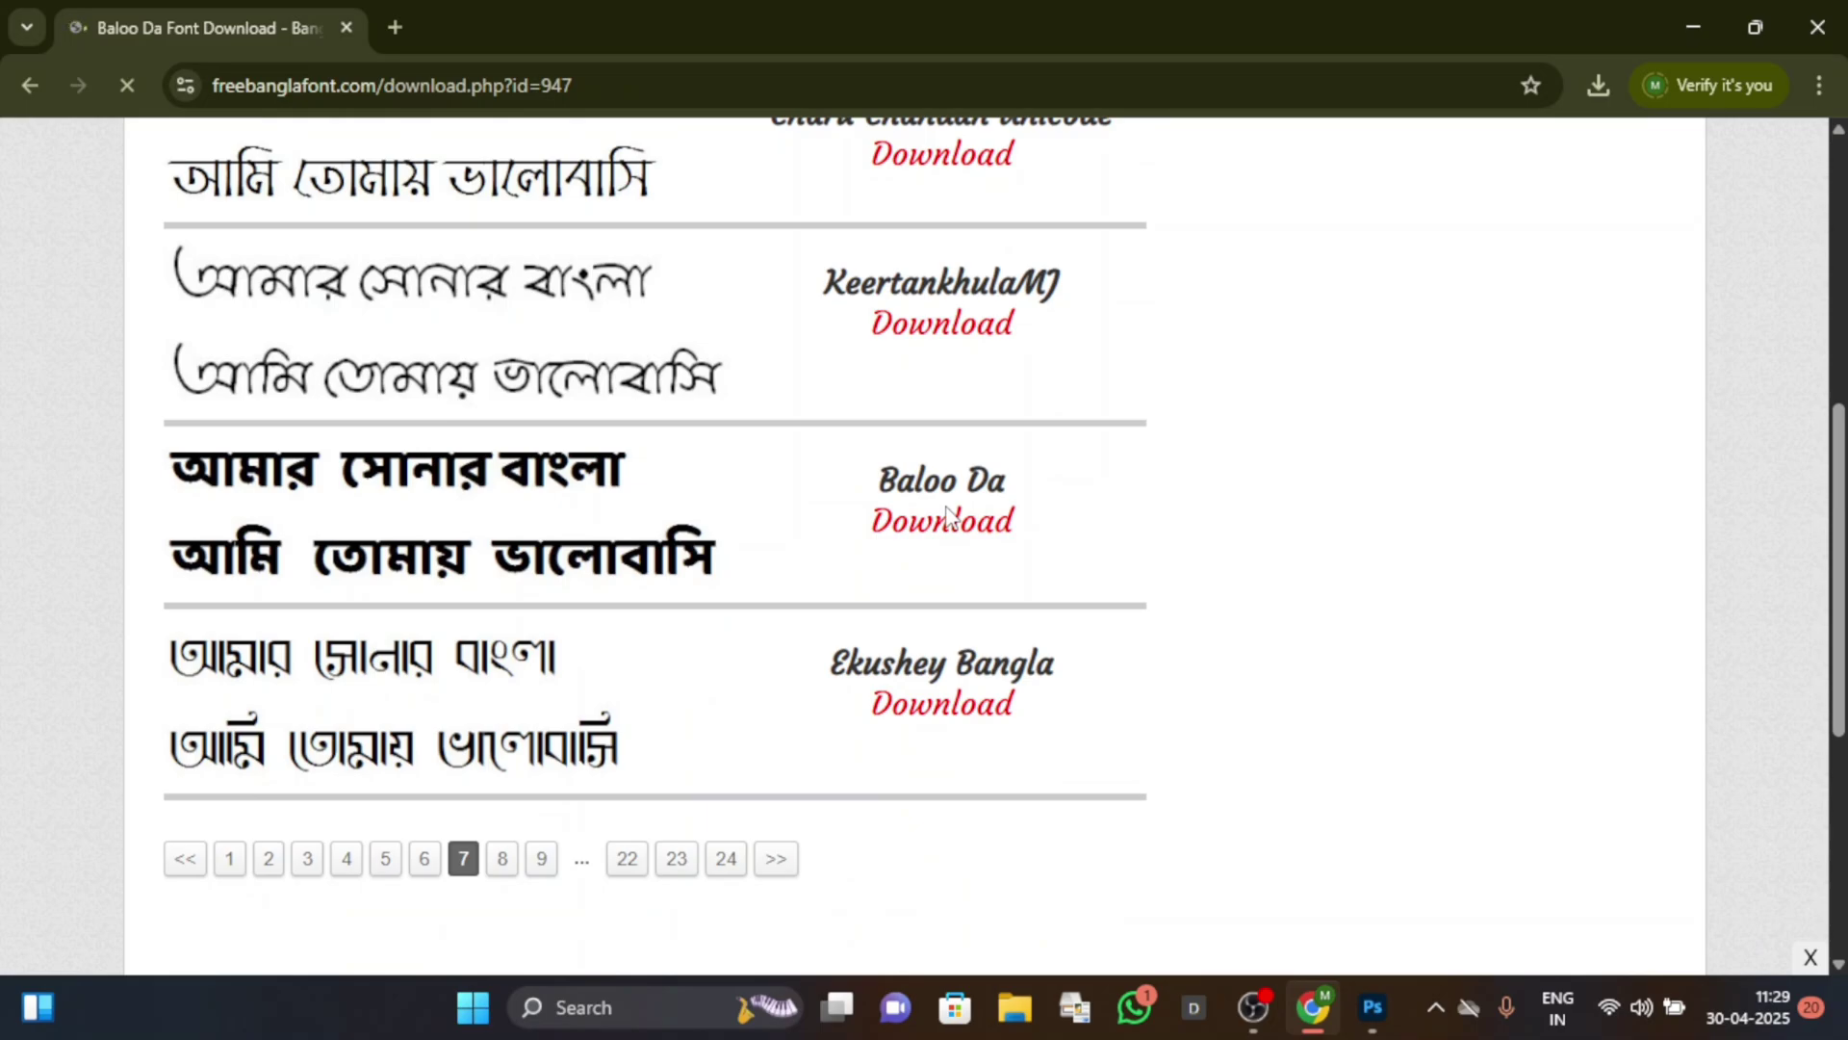
Enter the captcha verification code and download the Baloo Da font.
scroll(887, 549, "down", 10)
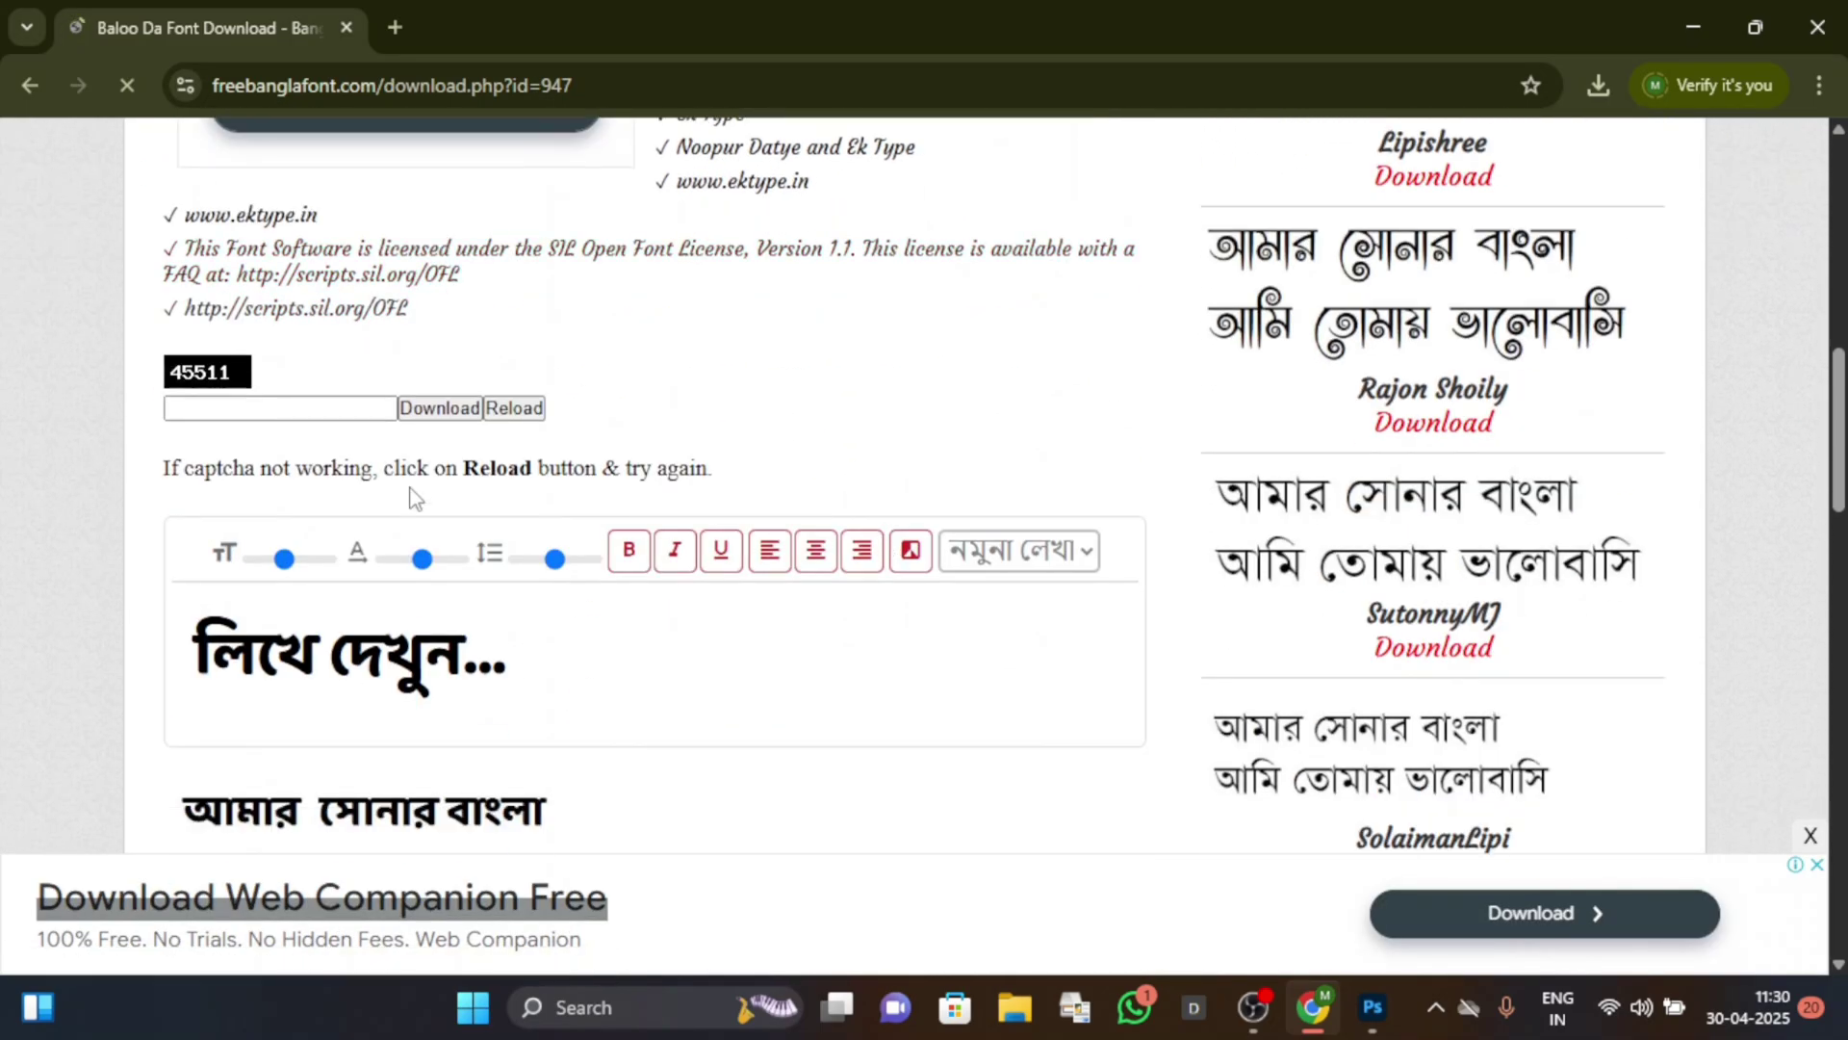
left_click(232, 409)
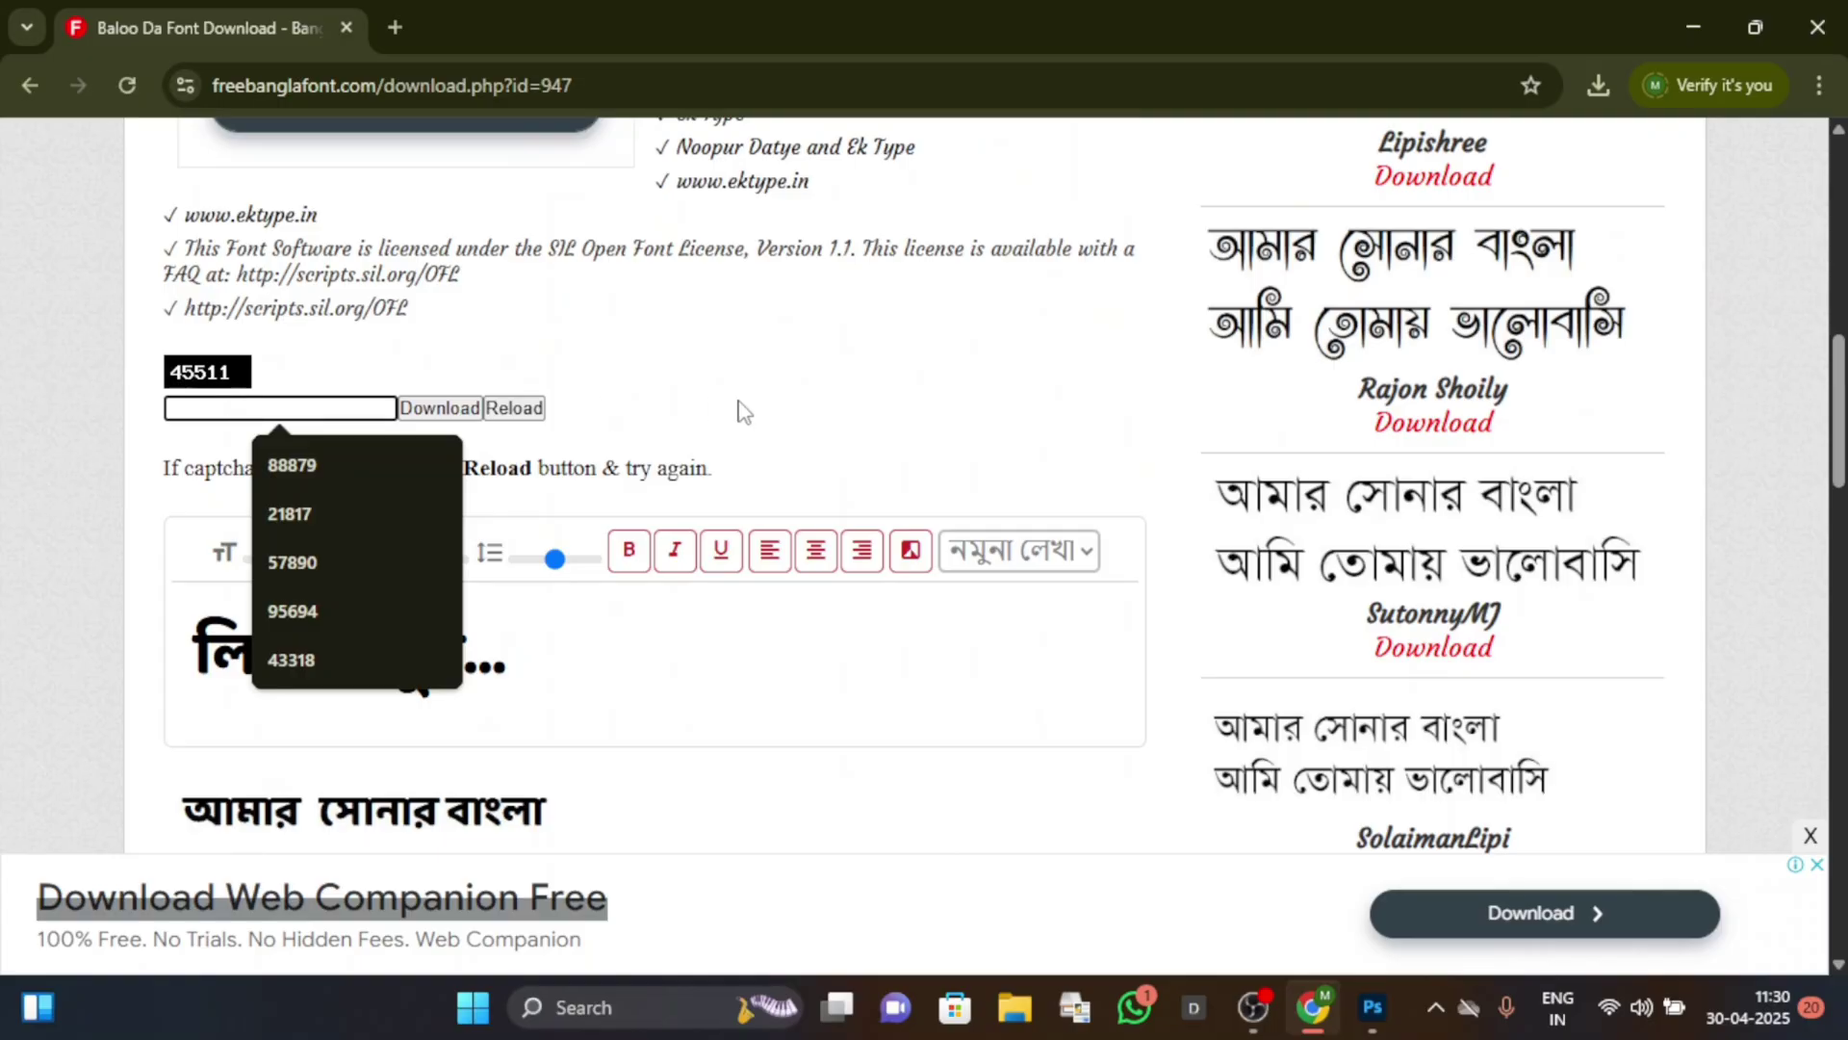
type("455")
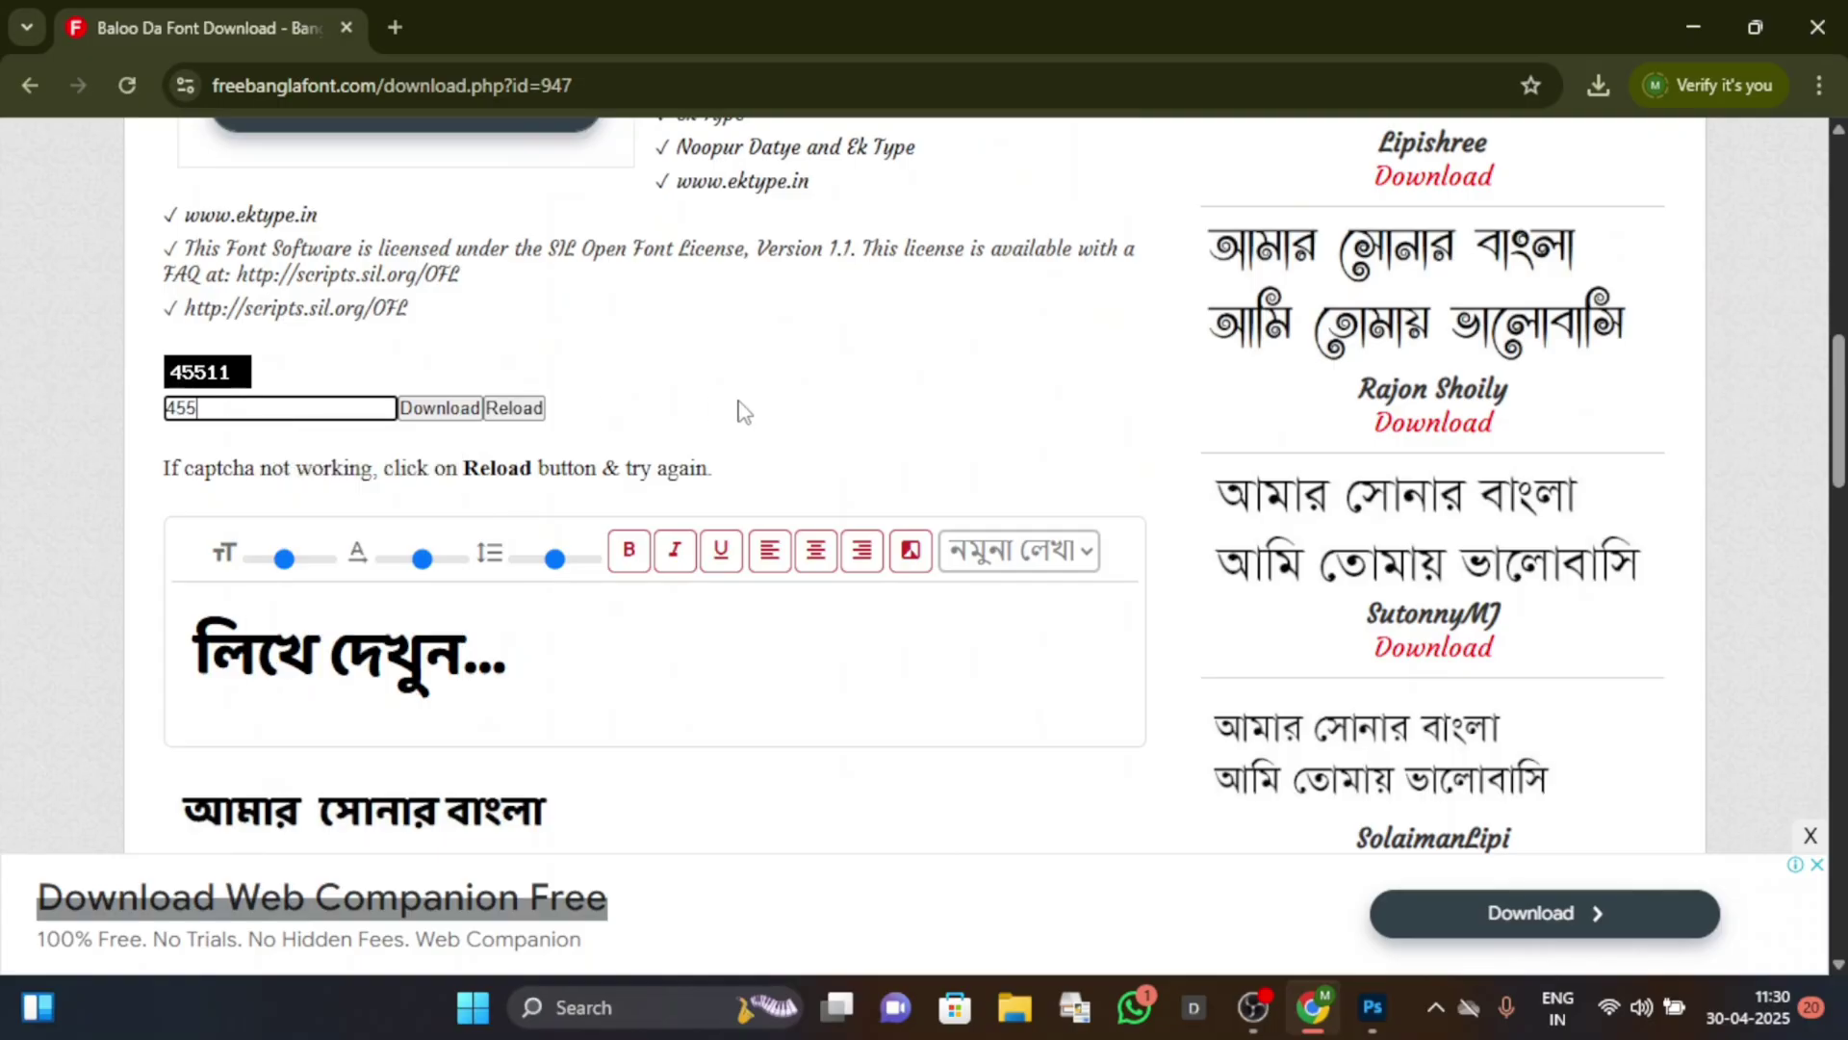
type("11")
left_click(424, 410)
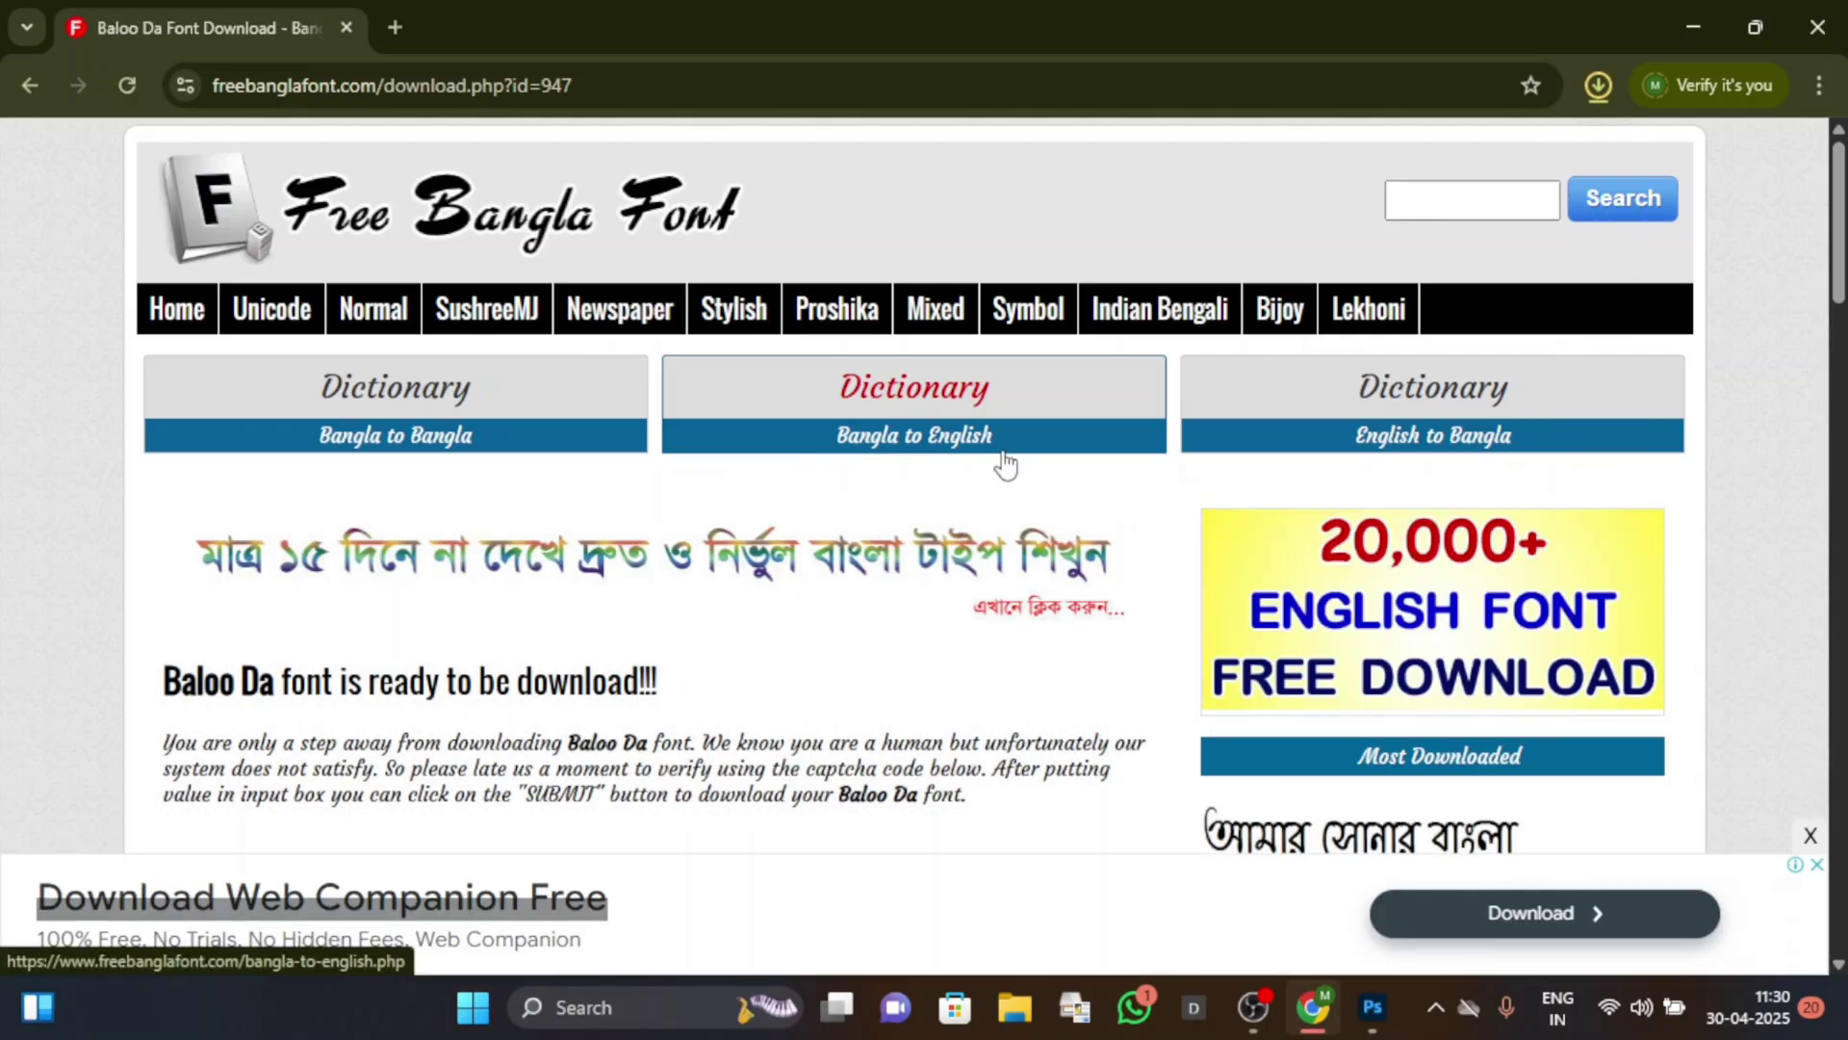
Open the downloaded Baloo_Da.zip and install the font from Baloo_Da-Regular.ttf.
left_click(1596, 87)
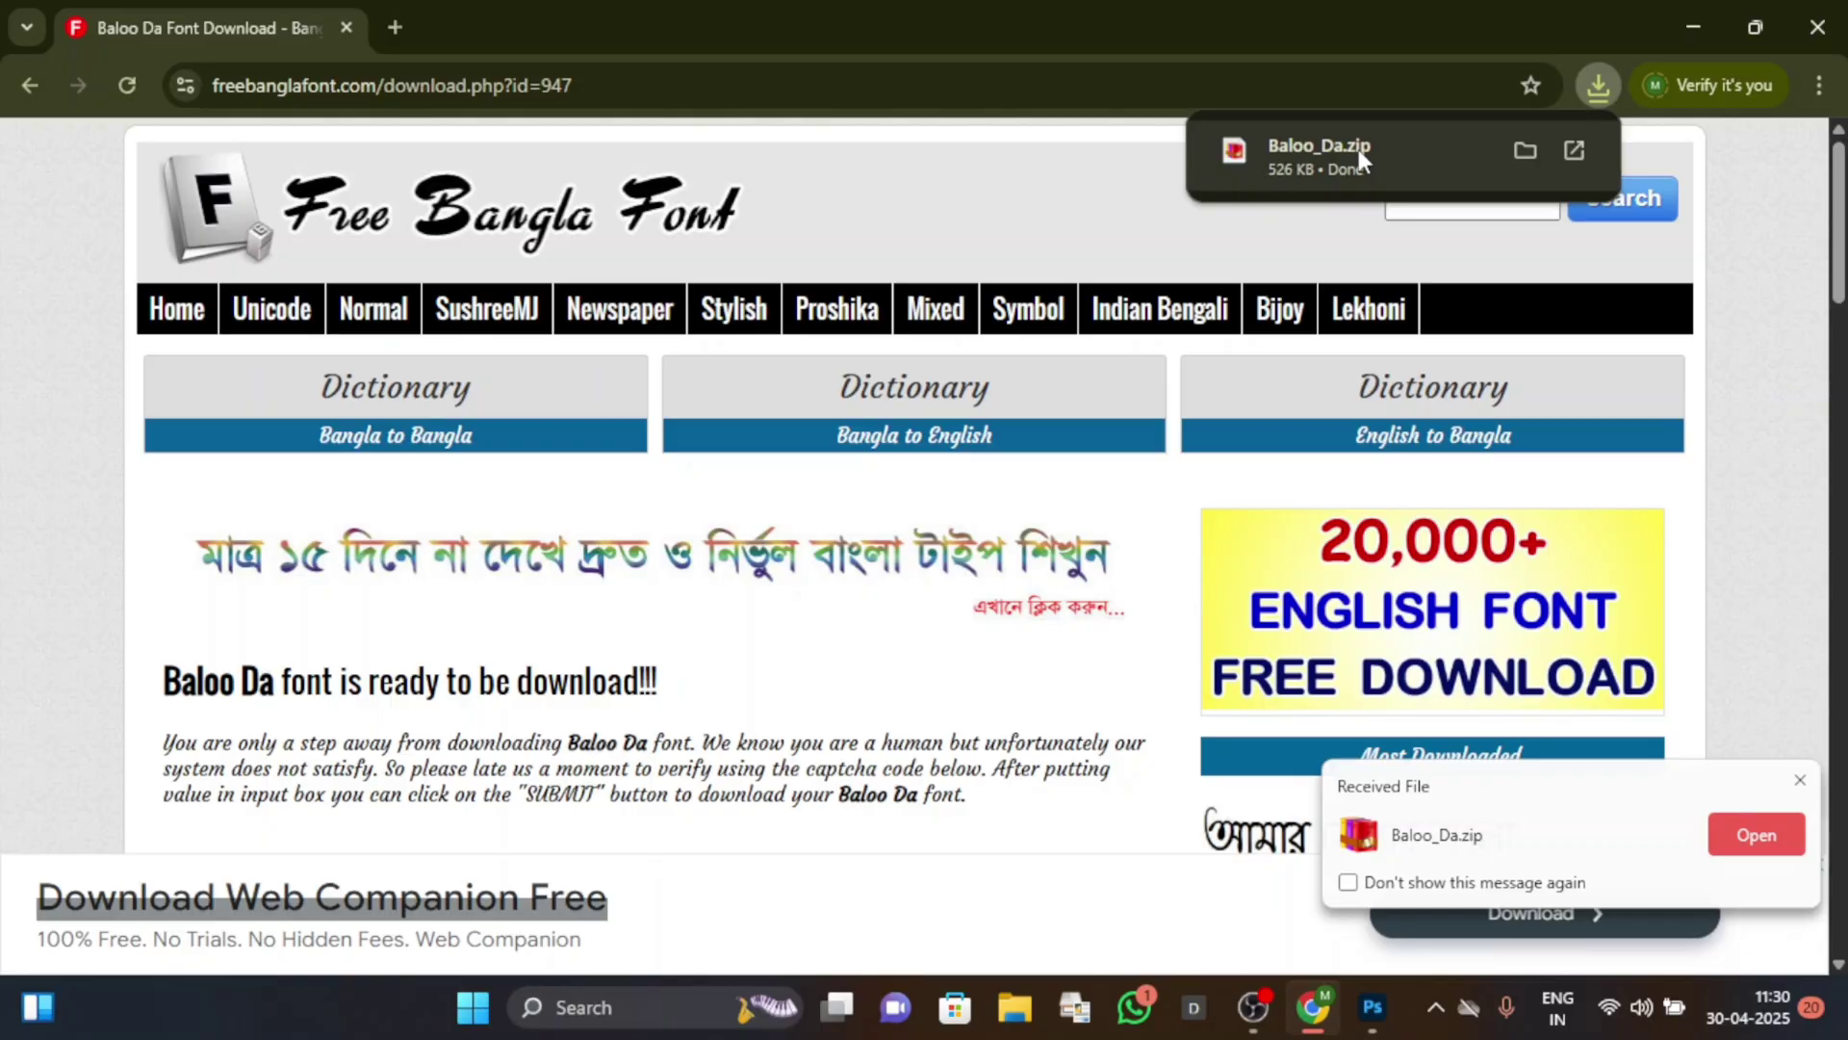
left_click(1359, 148)
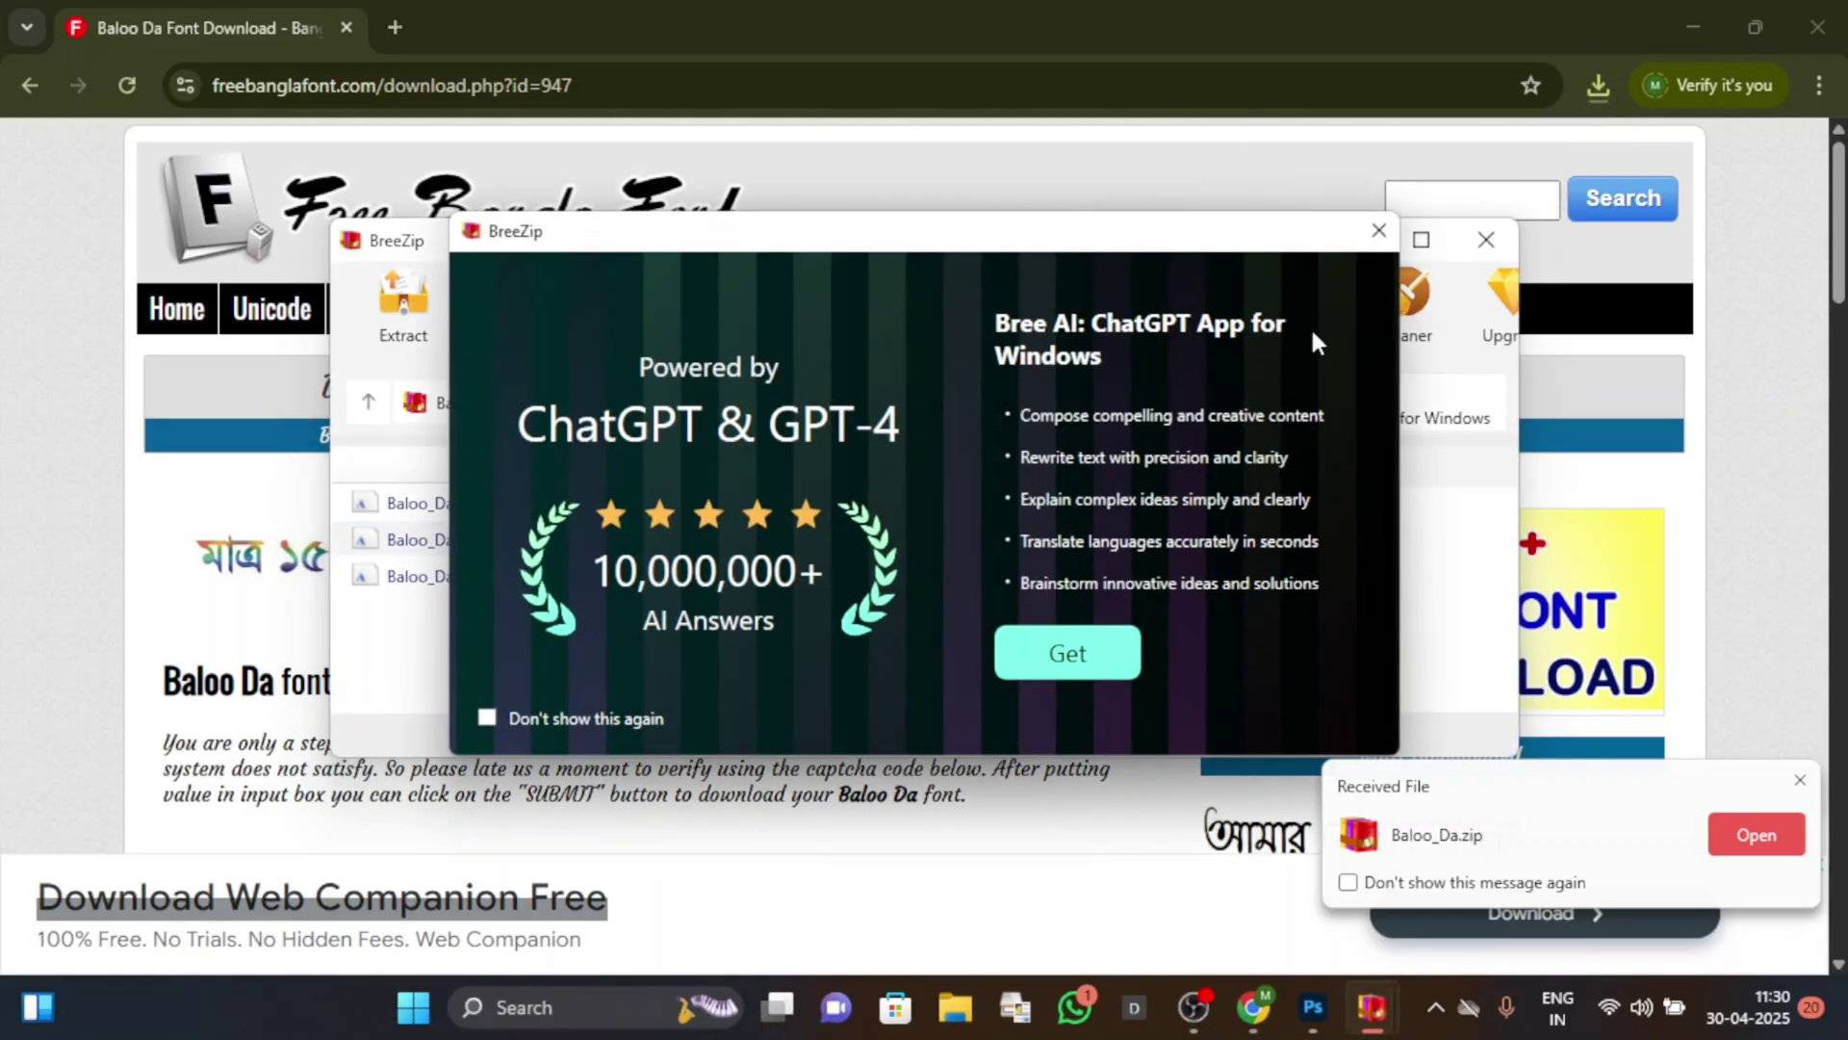
left_click(1378, 231)
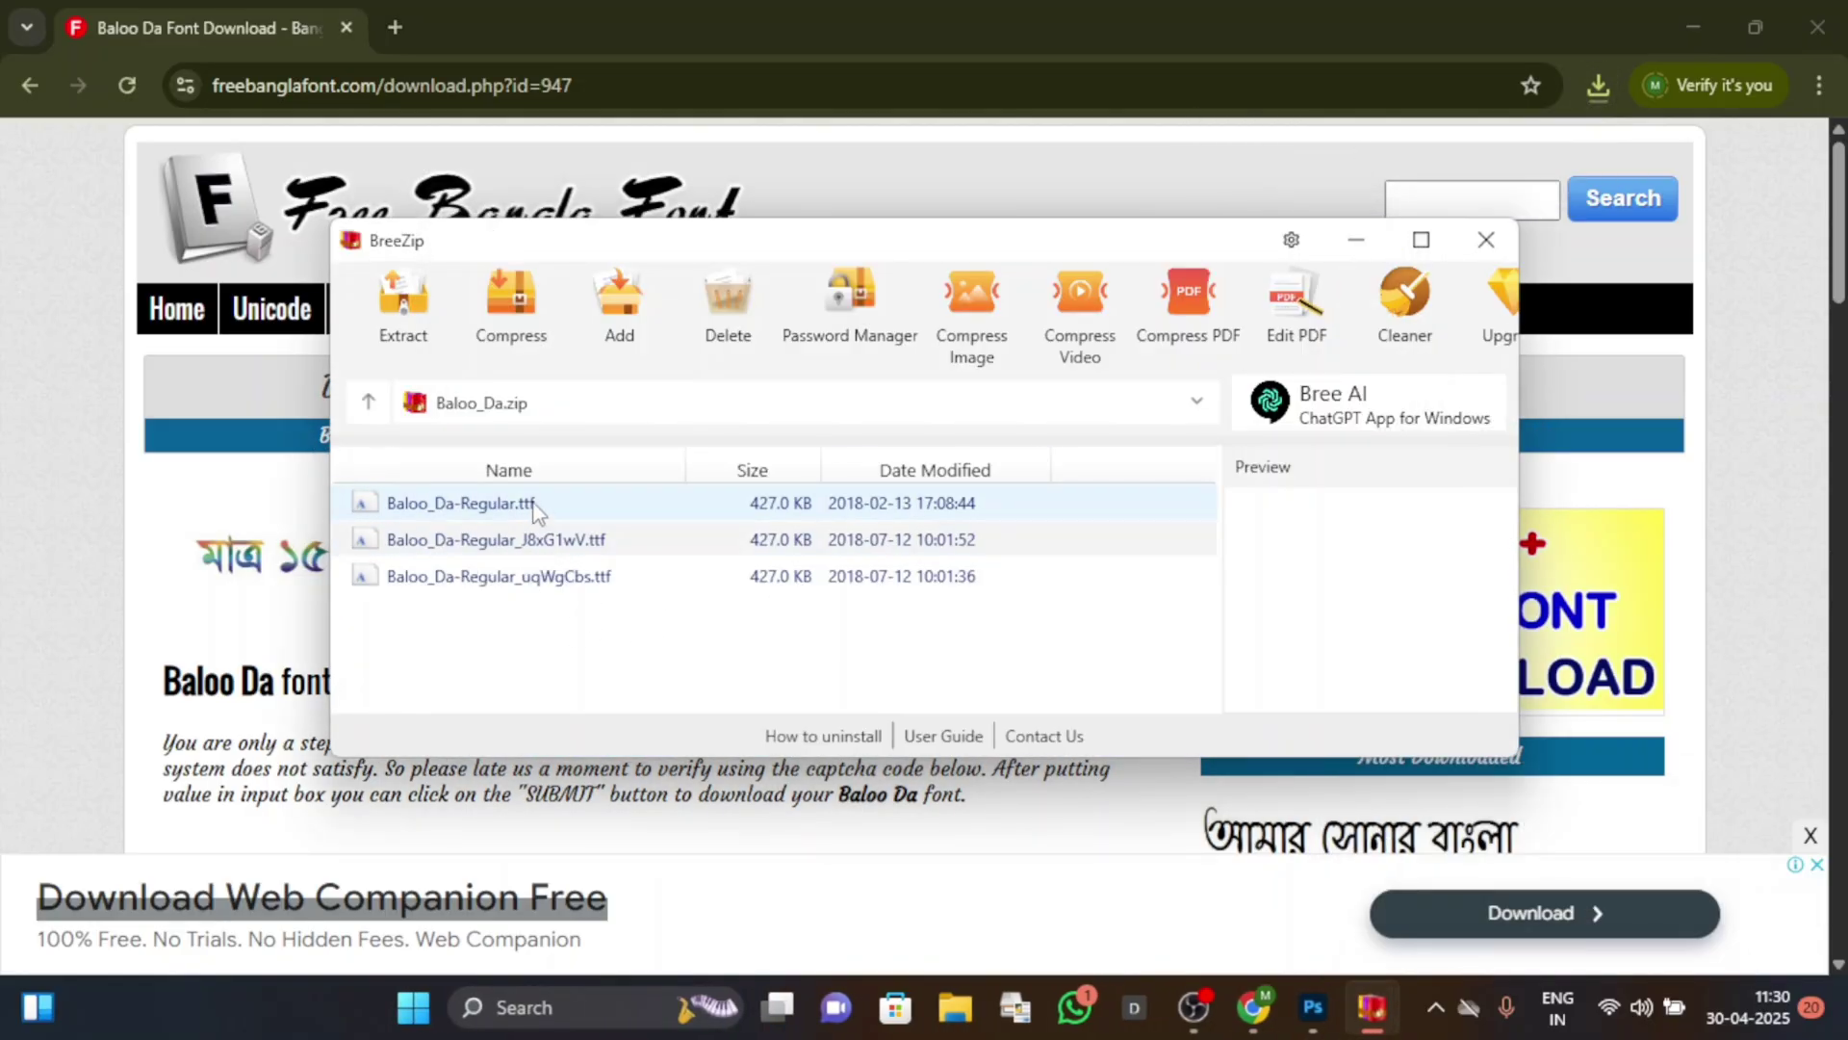
double_click(462, 504)
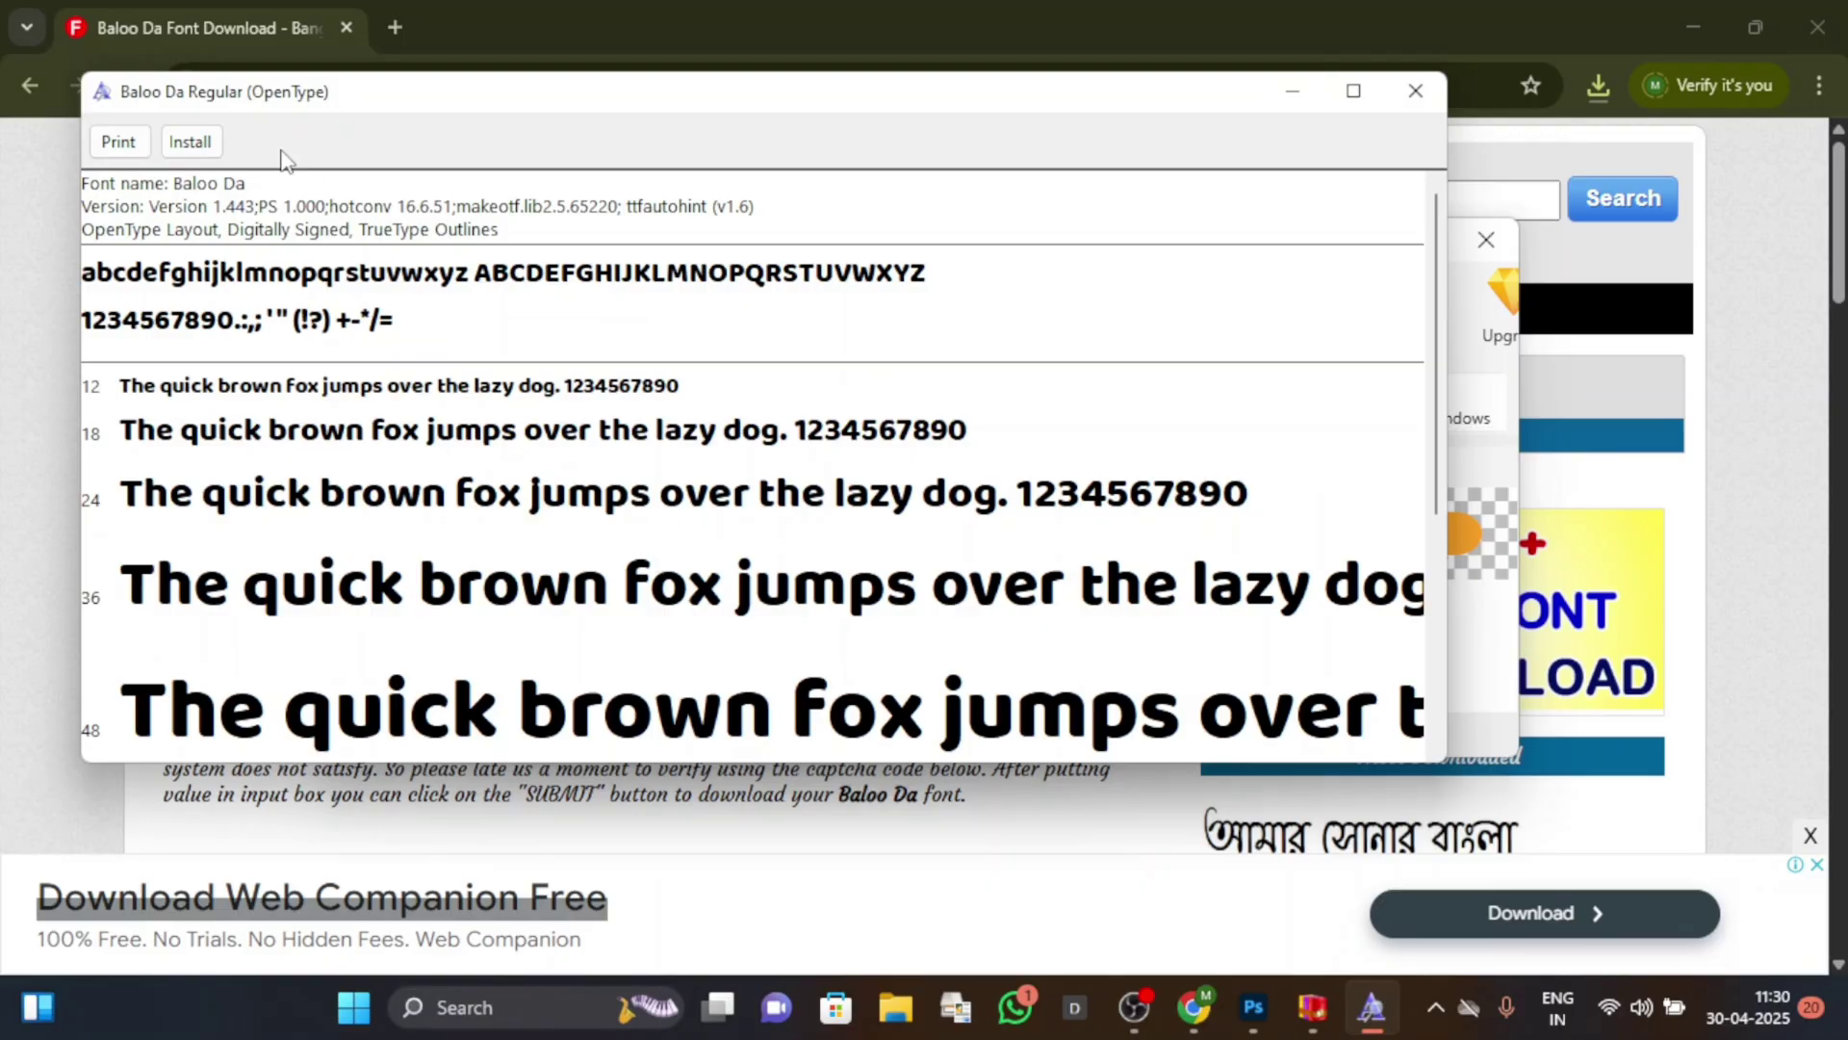
left_click(190, 141)
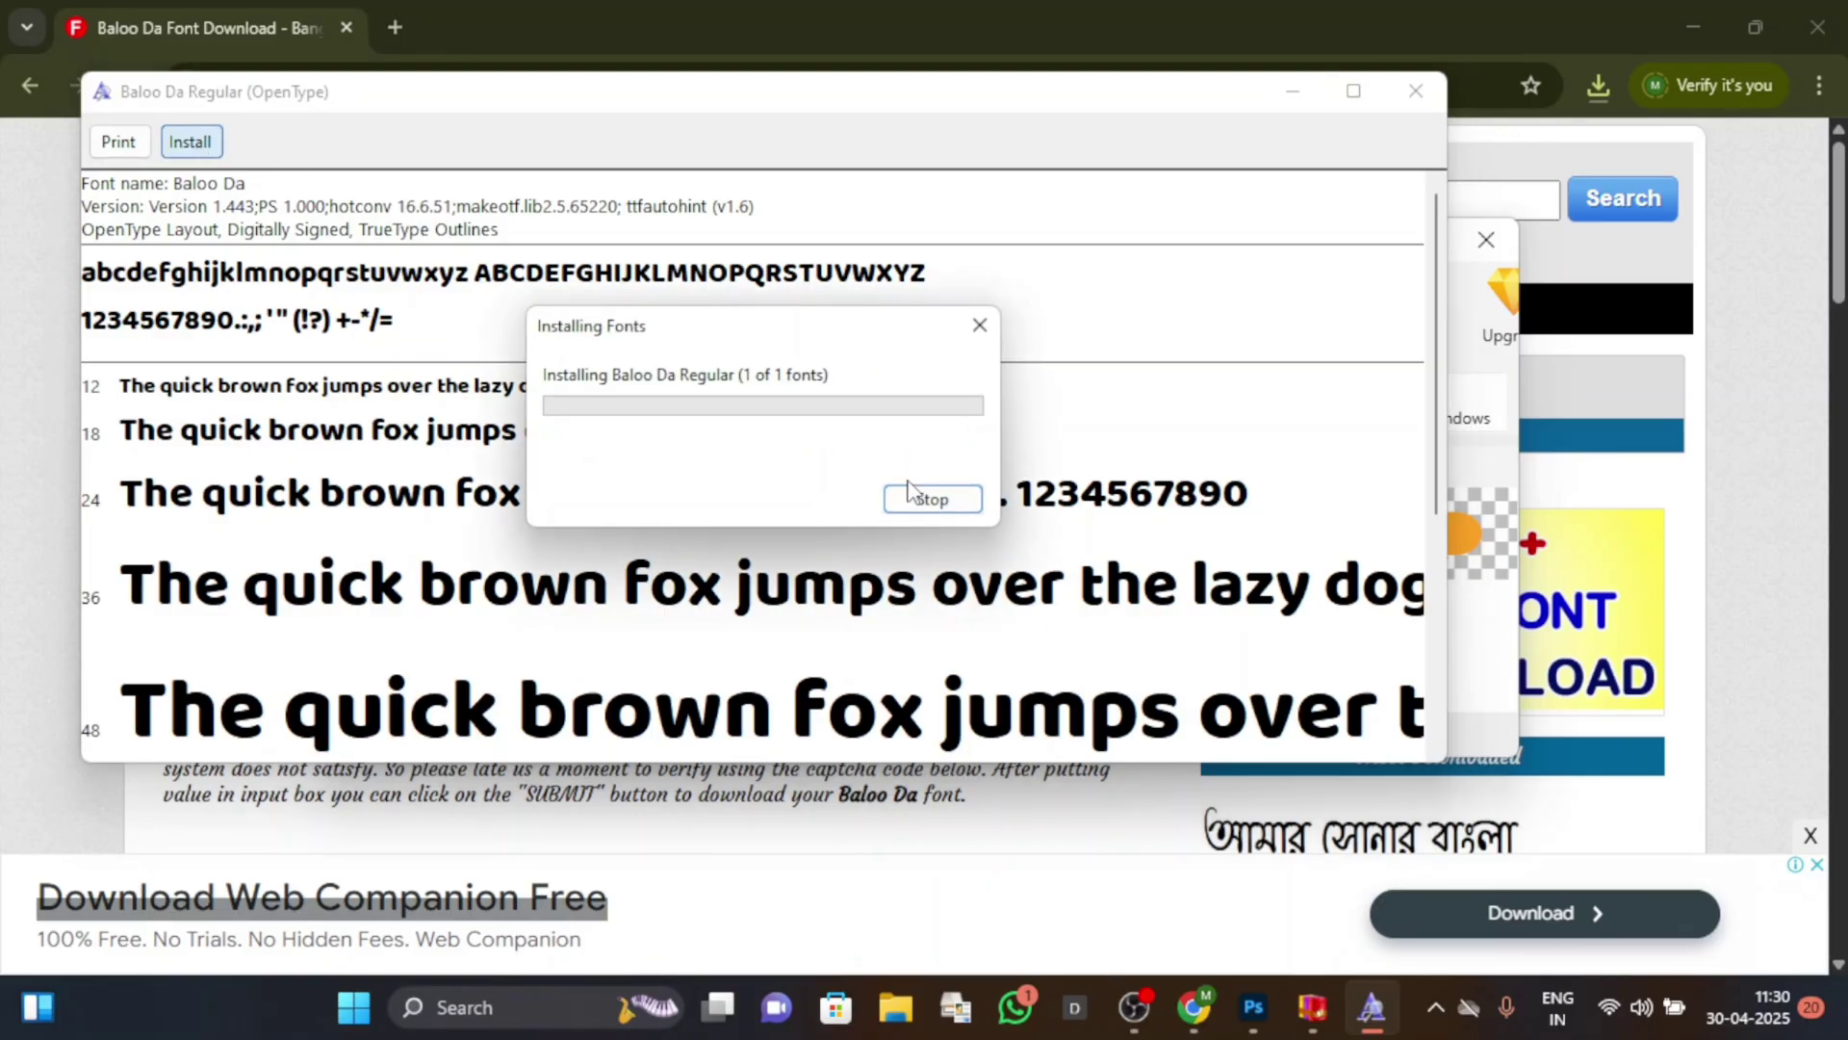
left_click(1415, 91)
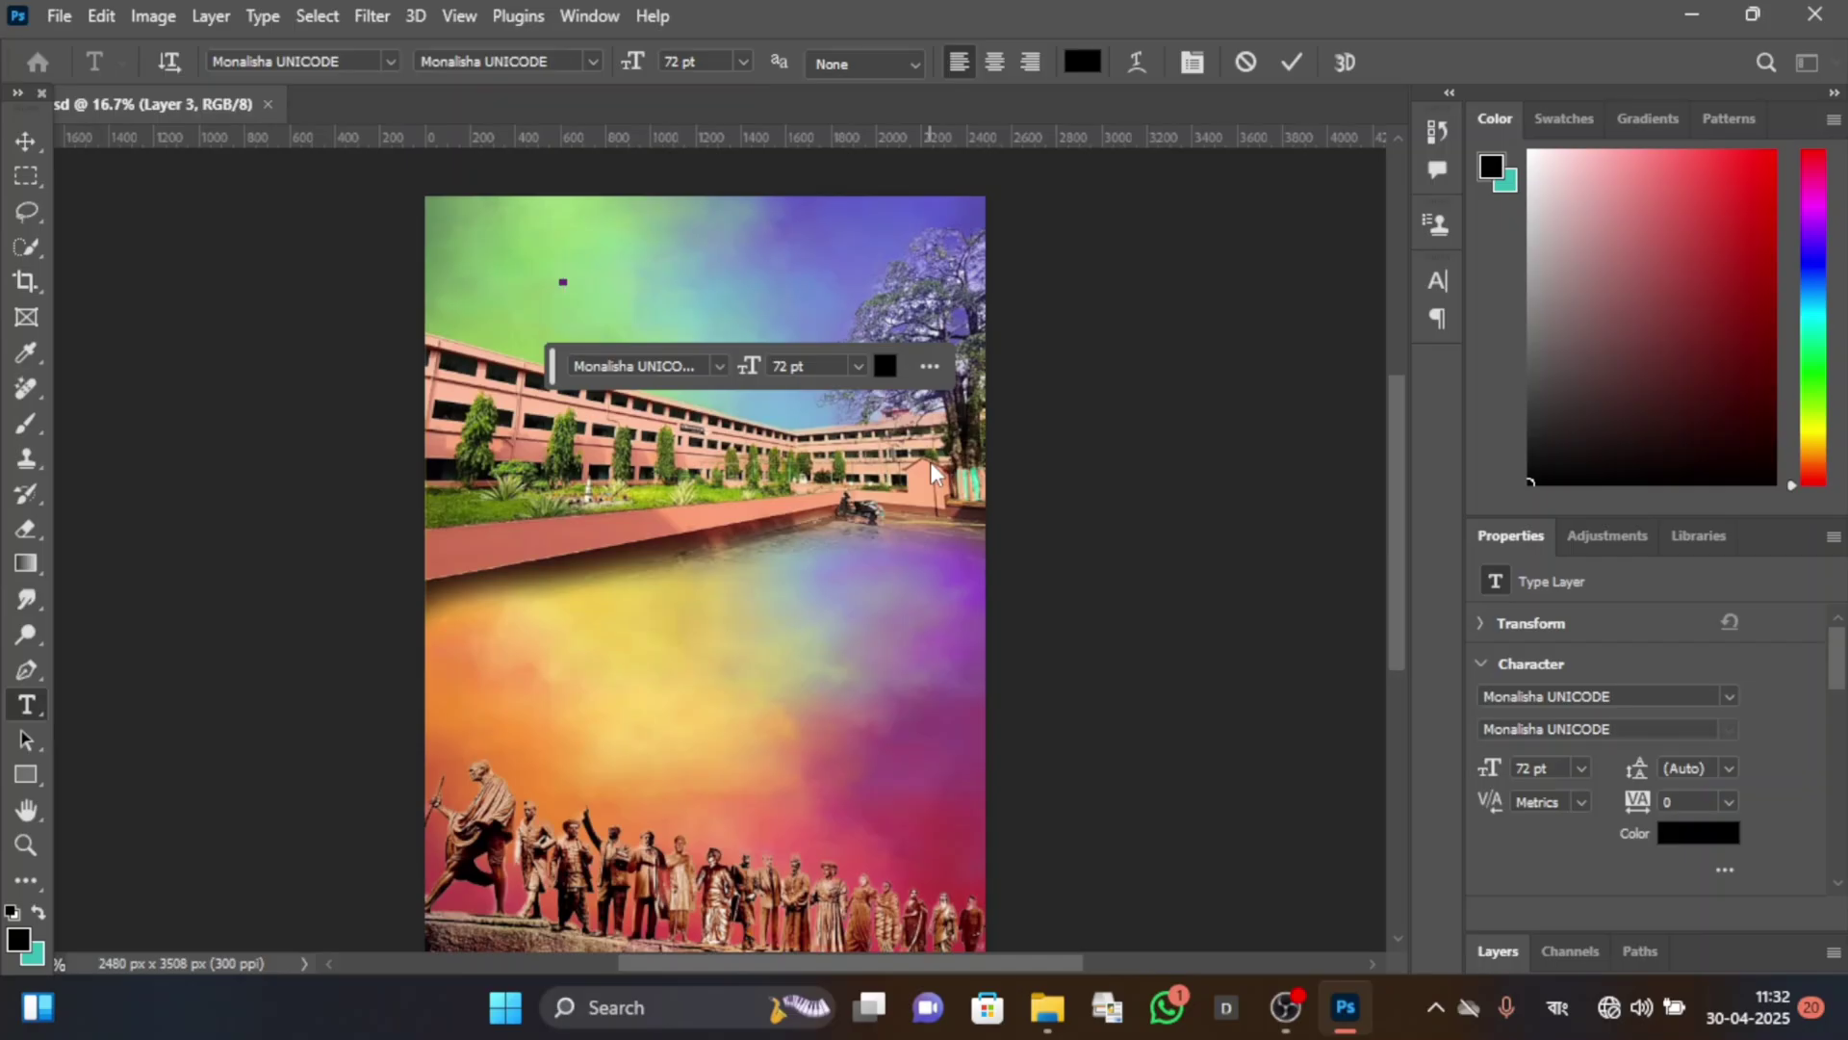
Enter the first line of the title text, "পূর্ব চিল্কা", above the building.
type("pu")
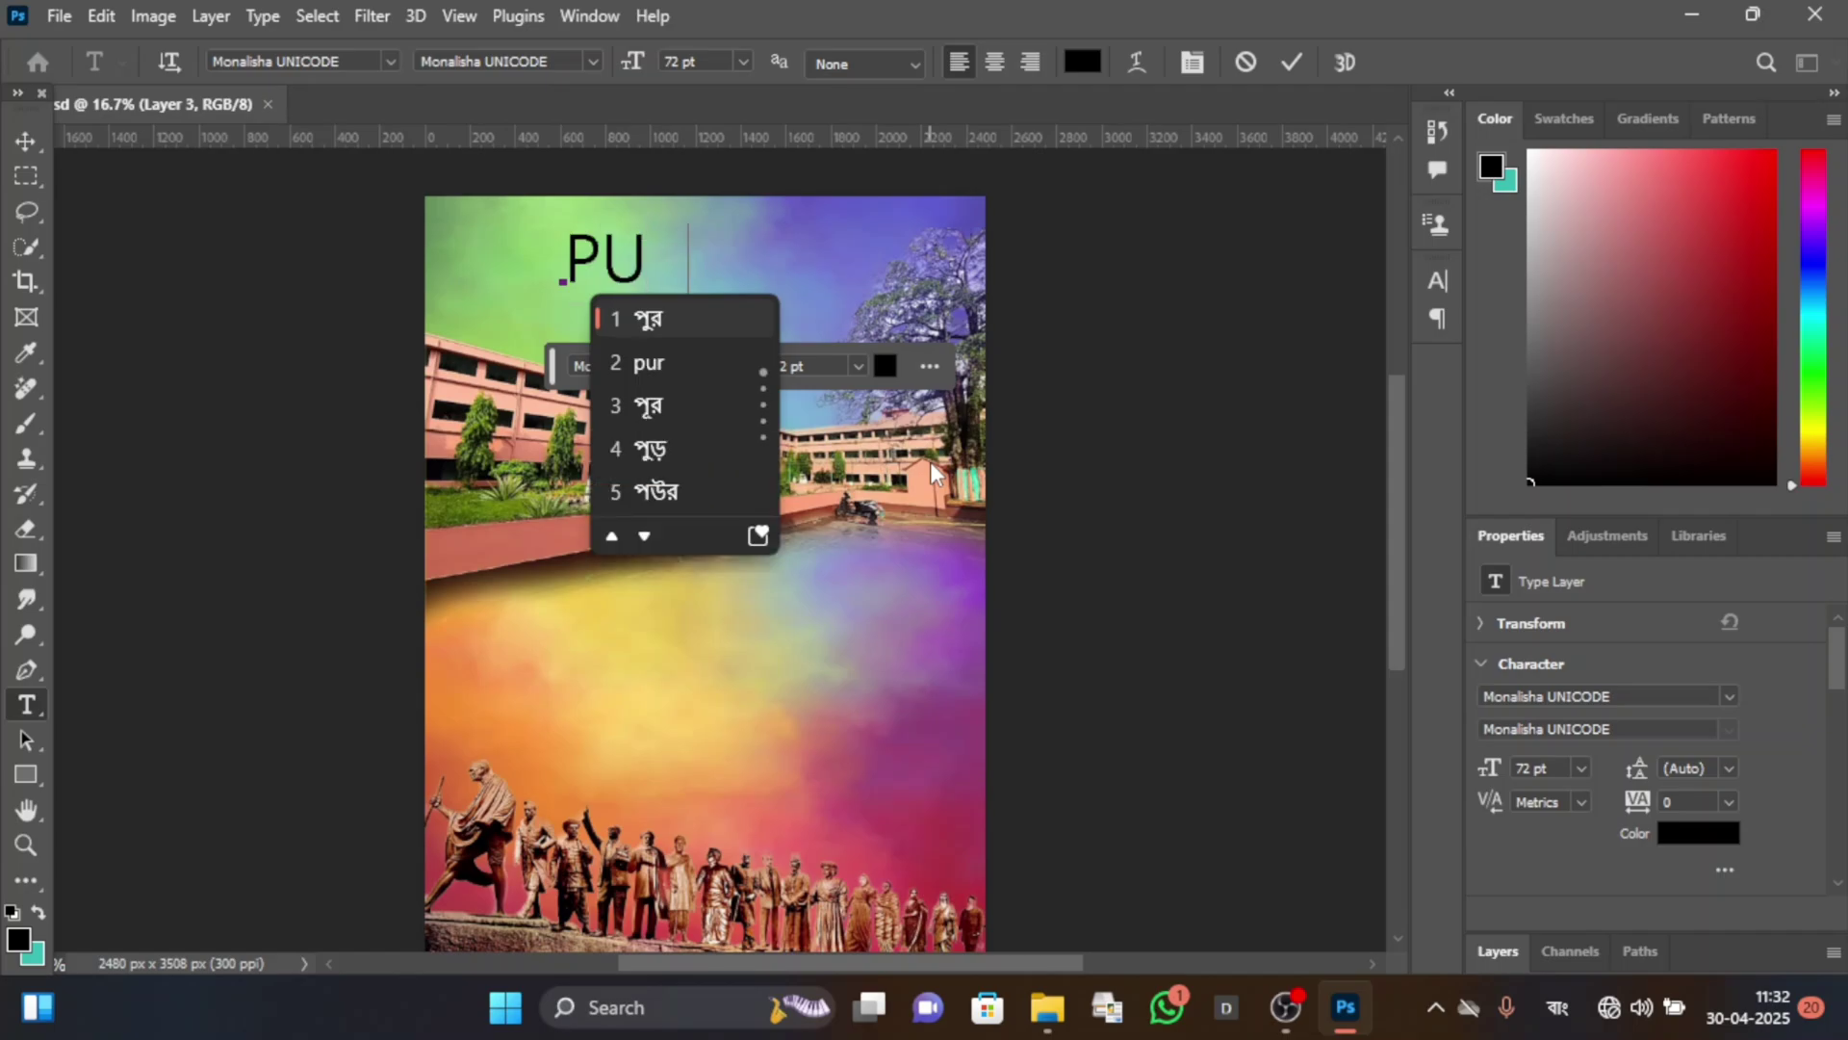
type("rba")
key("space")
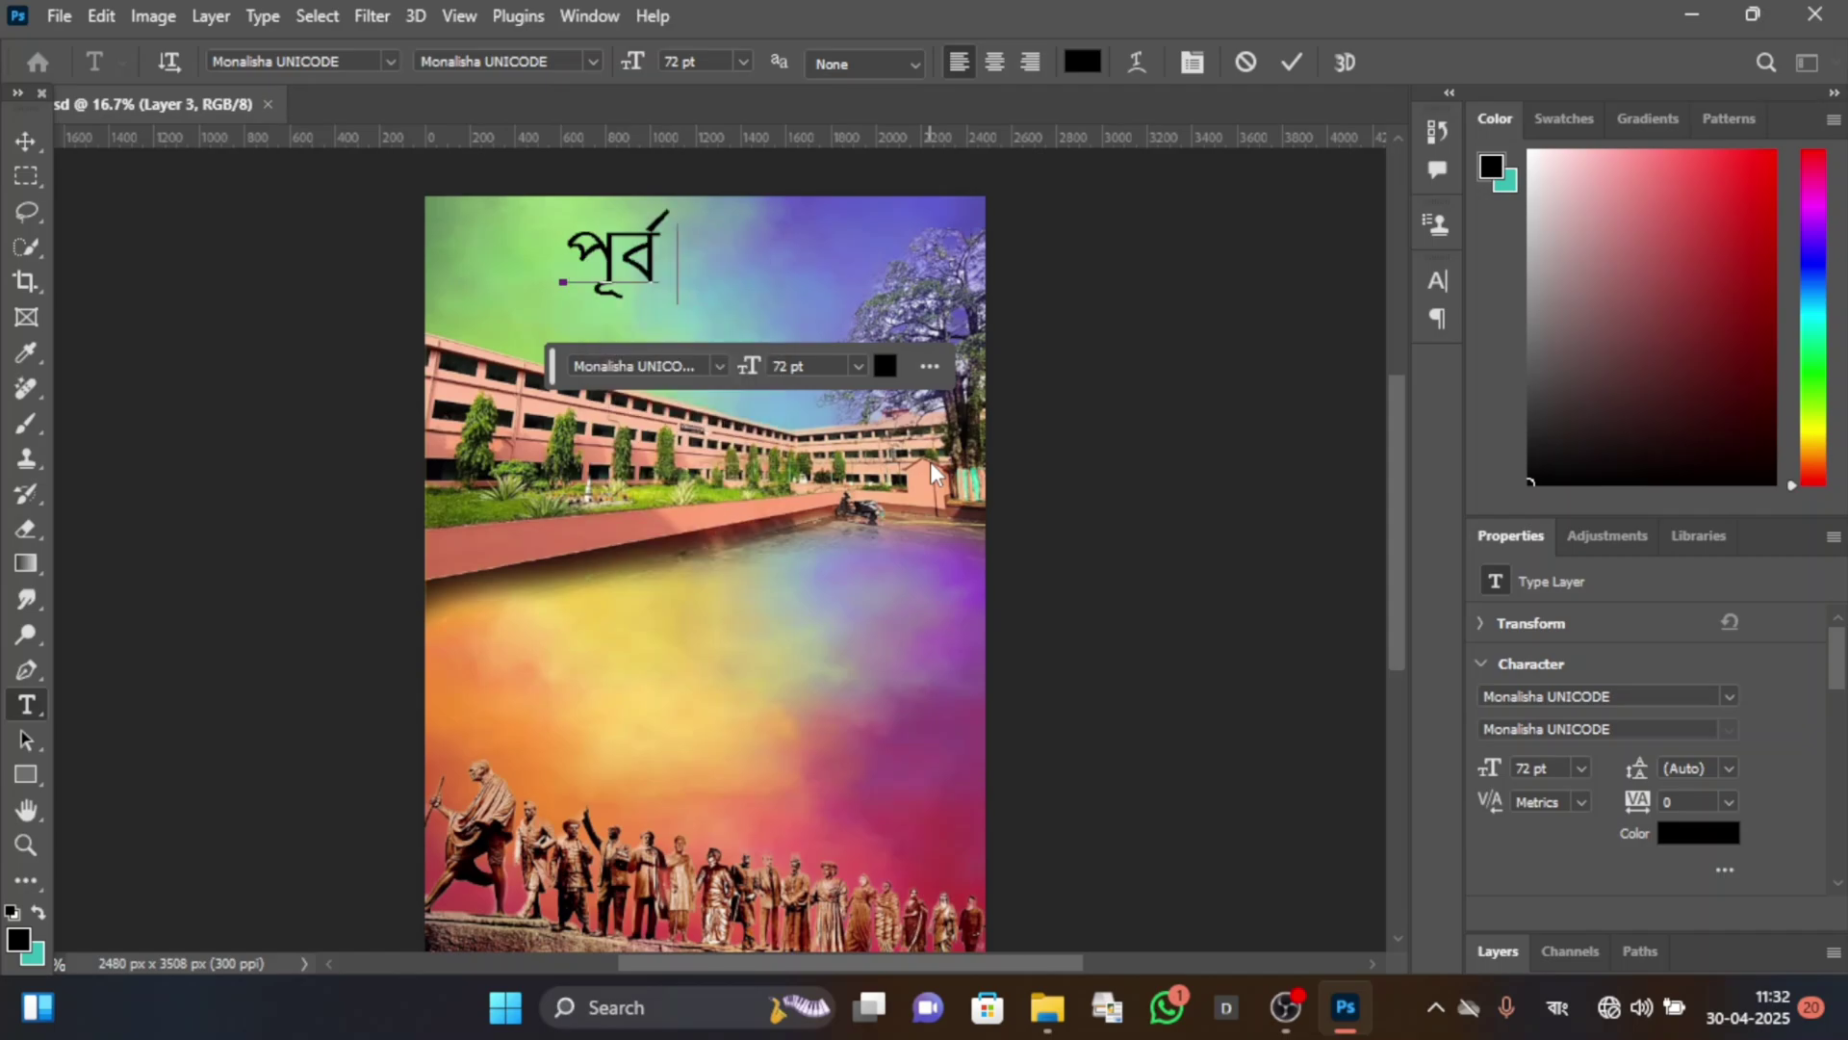
type("chilak")
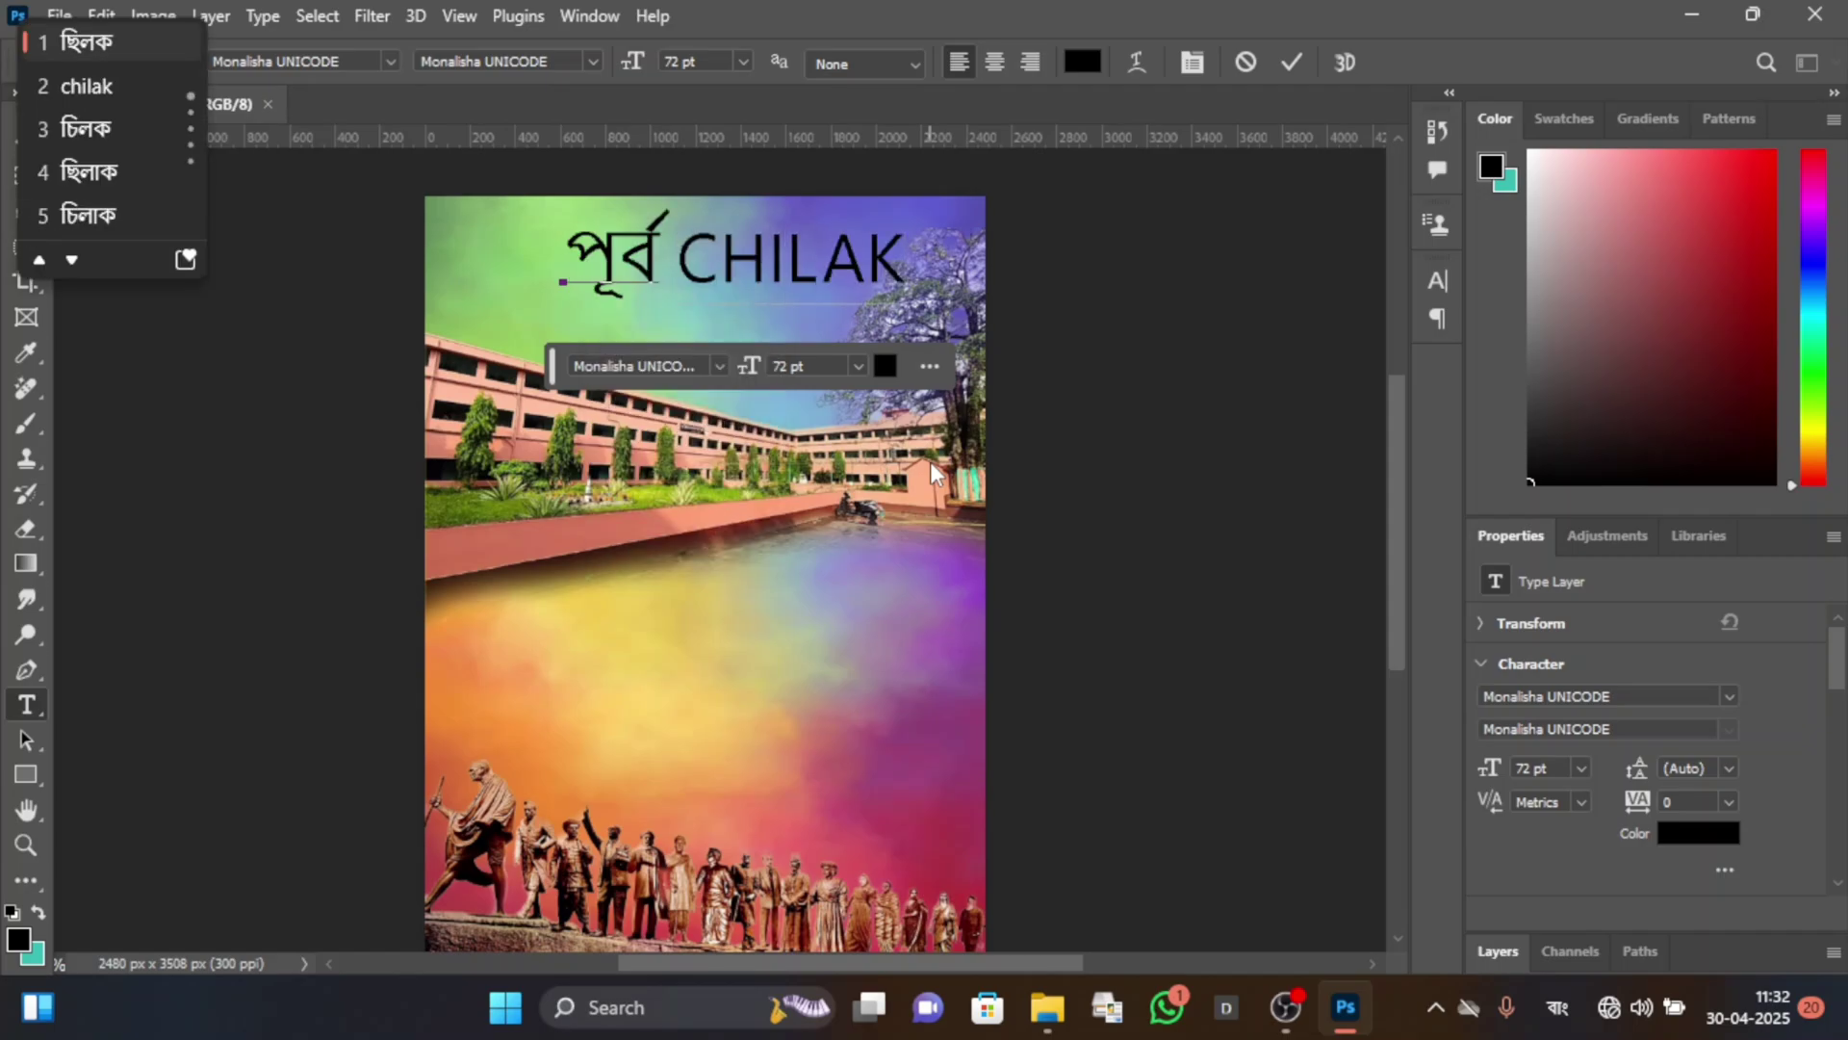
key("BackSpace")
key("BackSpace")
key("BackSpace")
key("BackSpace")
type("ilka")
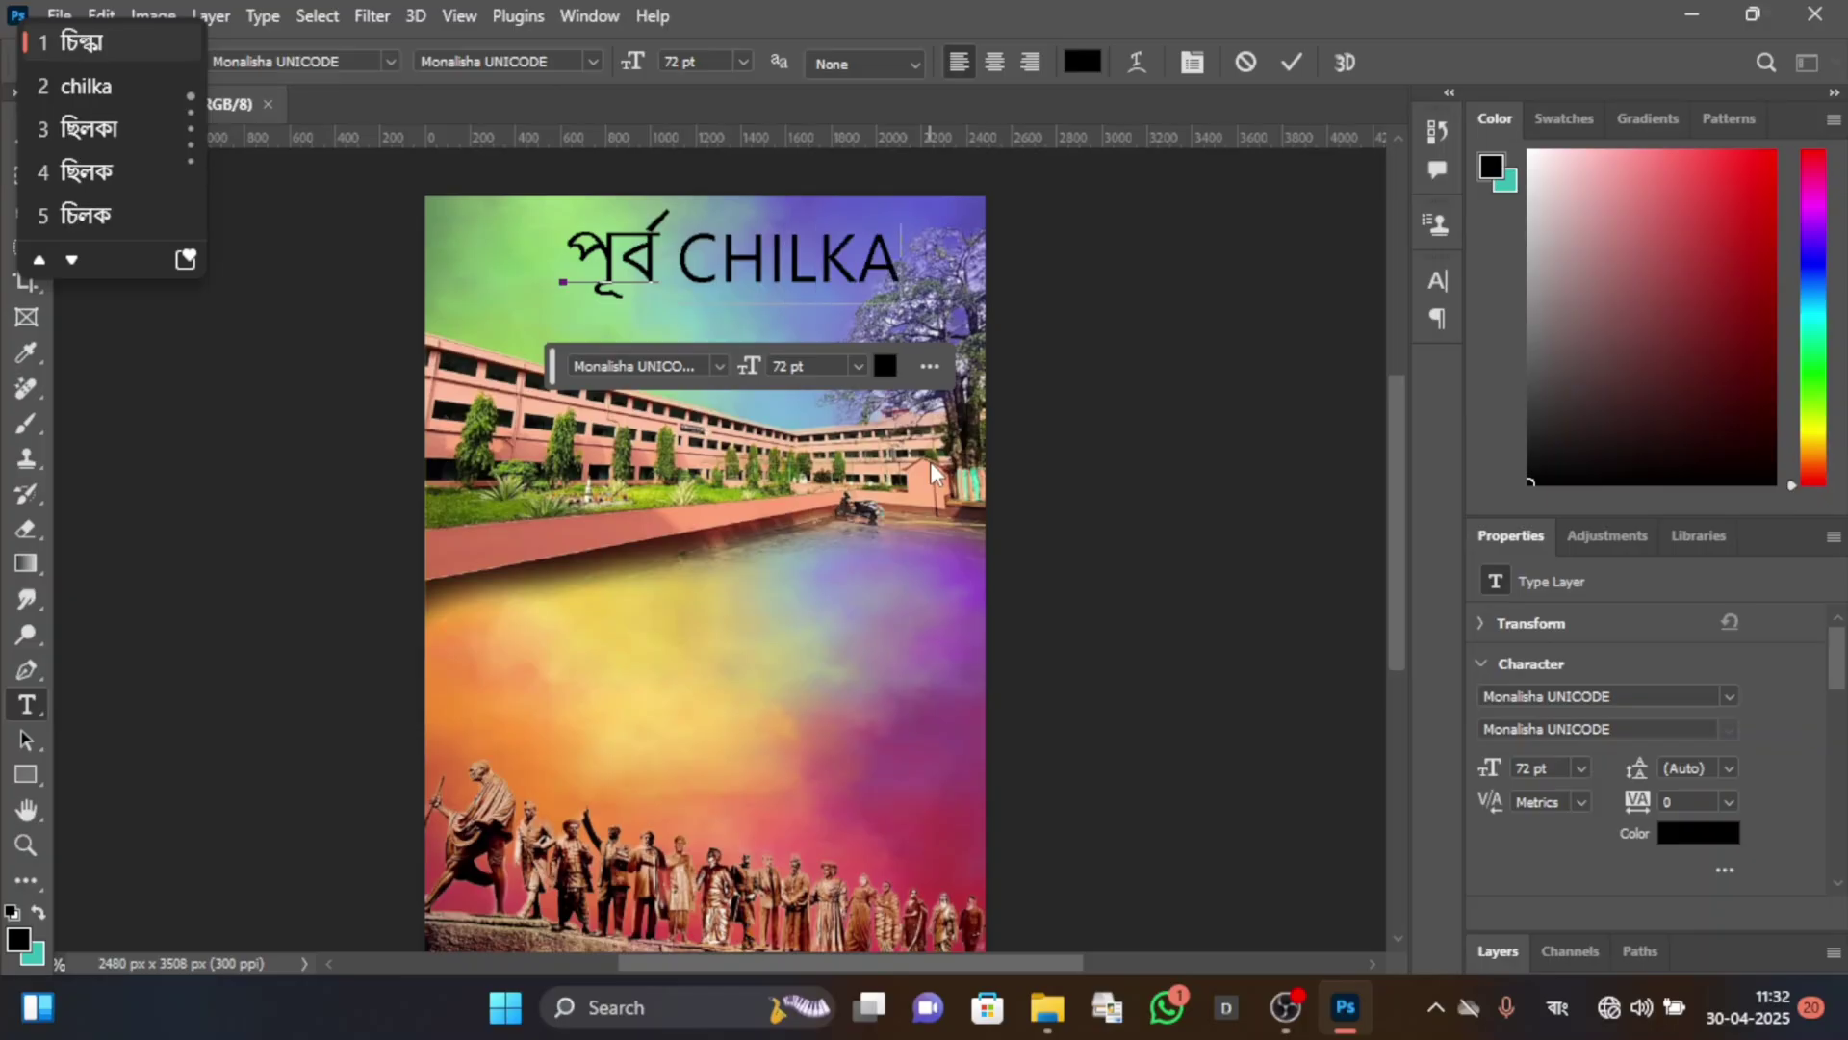
key("space")
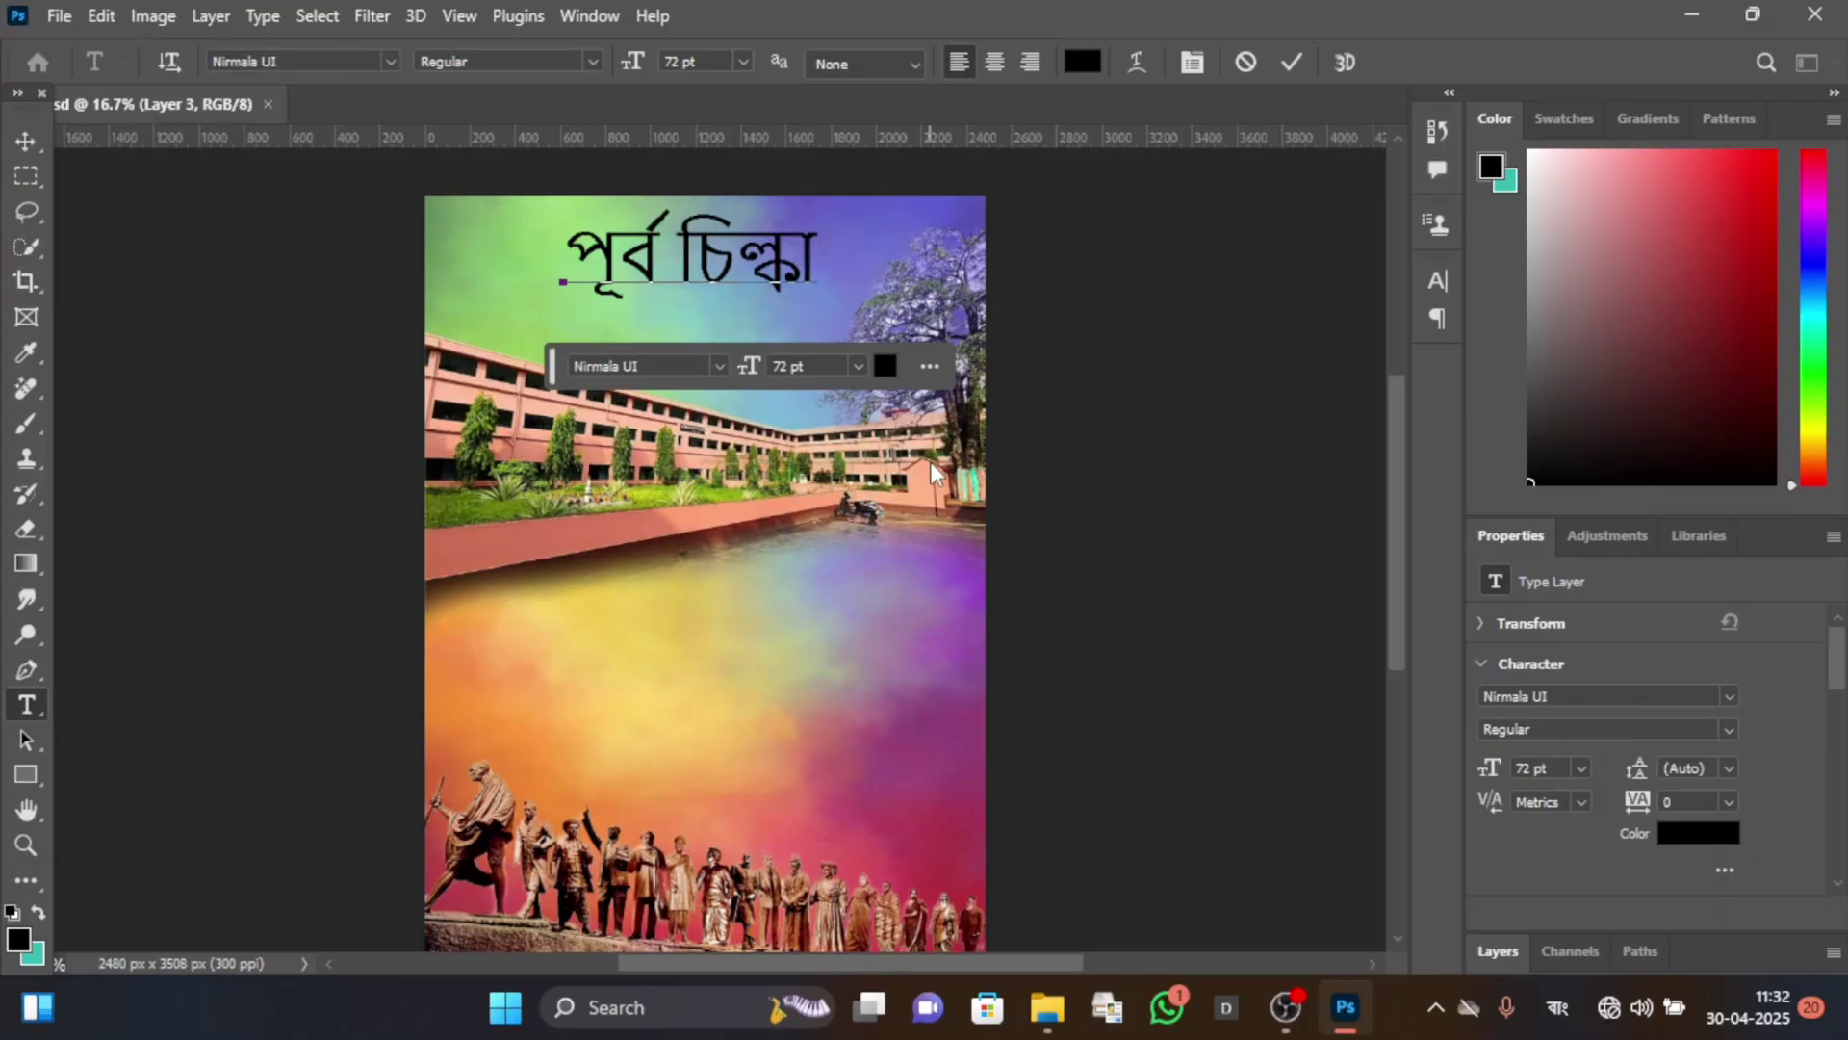
Add the second title line "লালচাঁদ হাই স্কুল" below the first.
key("Return")
type("lalchan")
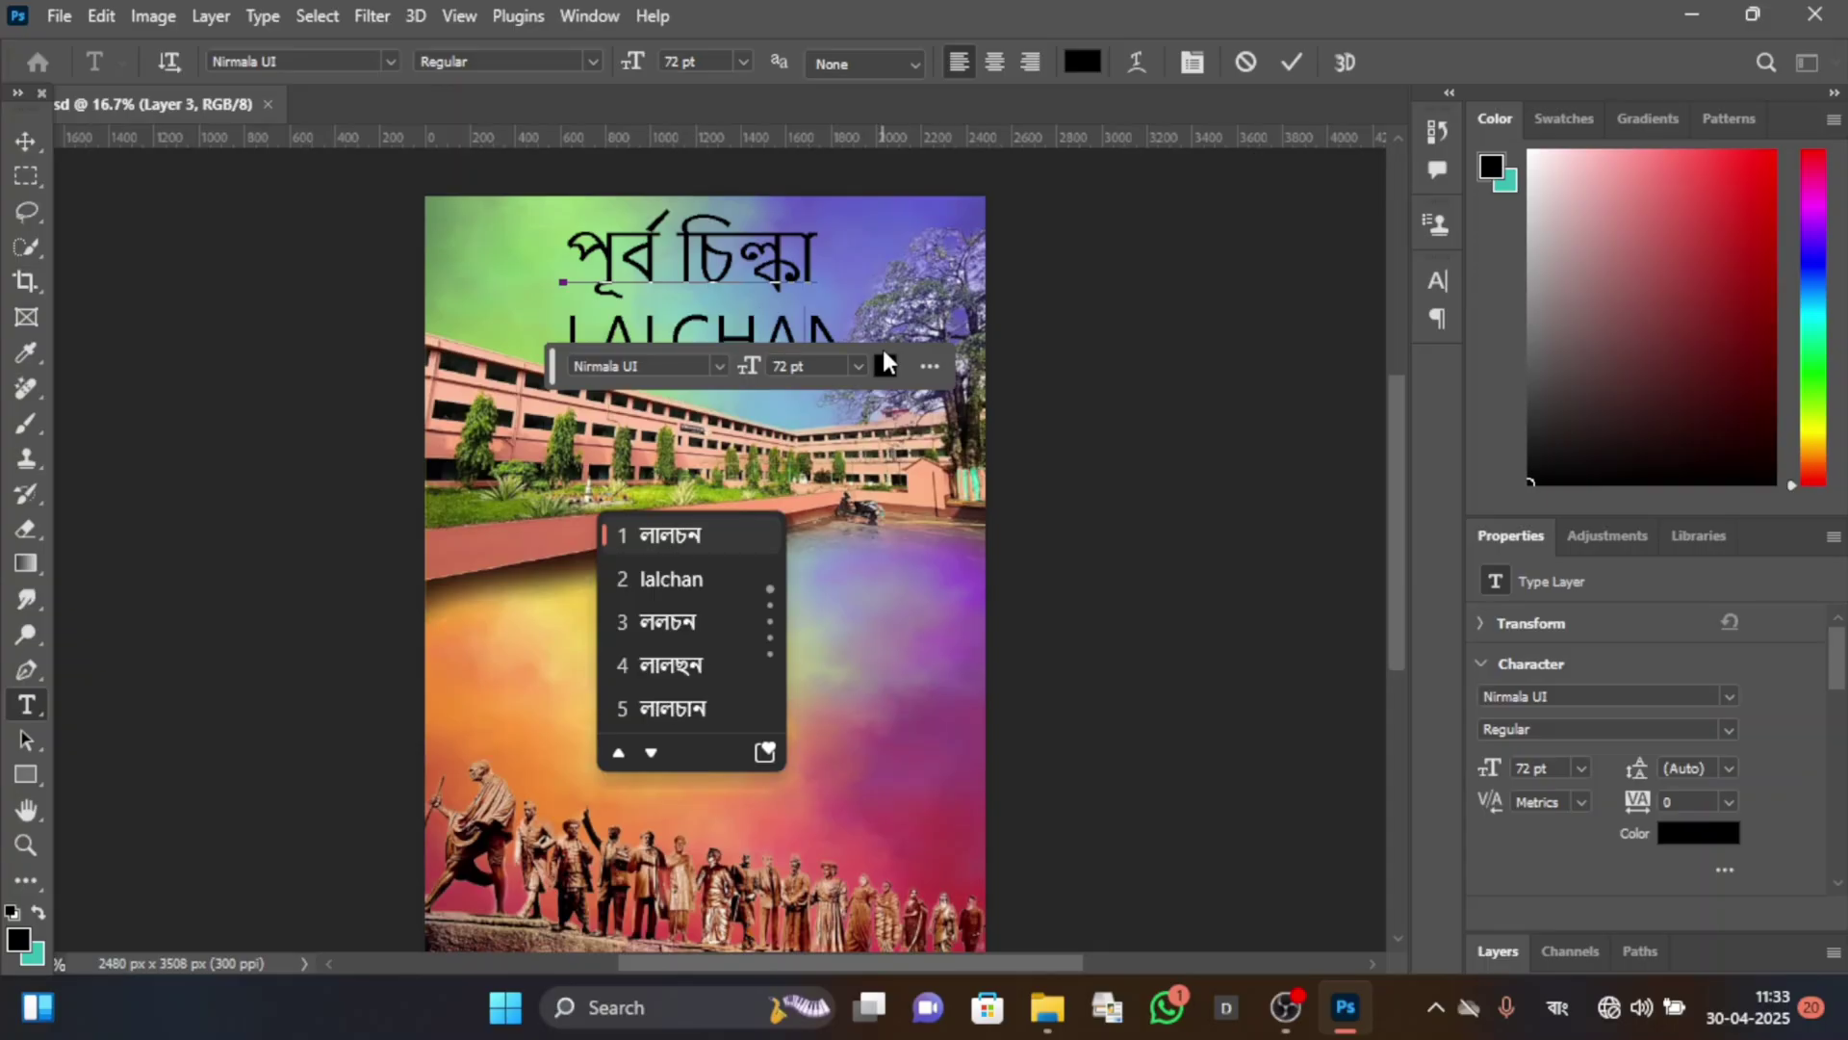
type("d")
key("space")
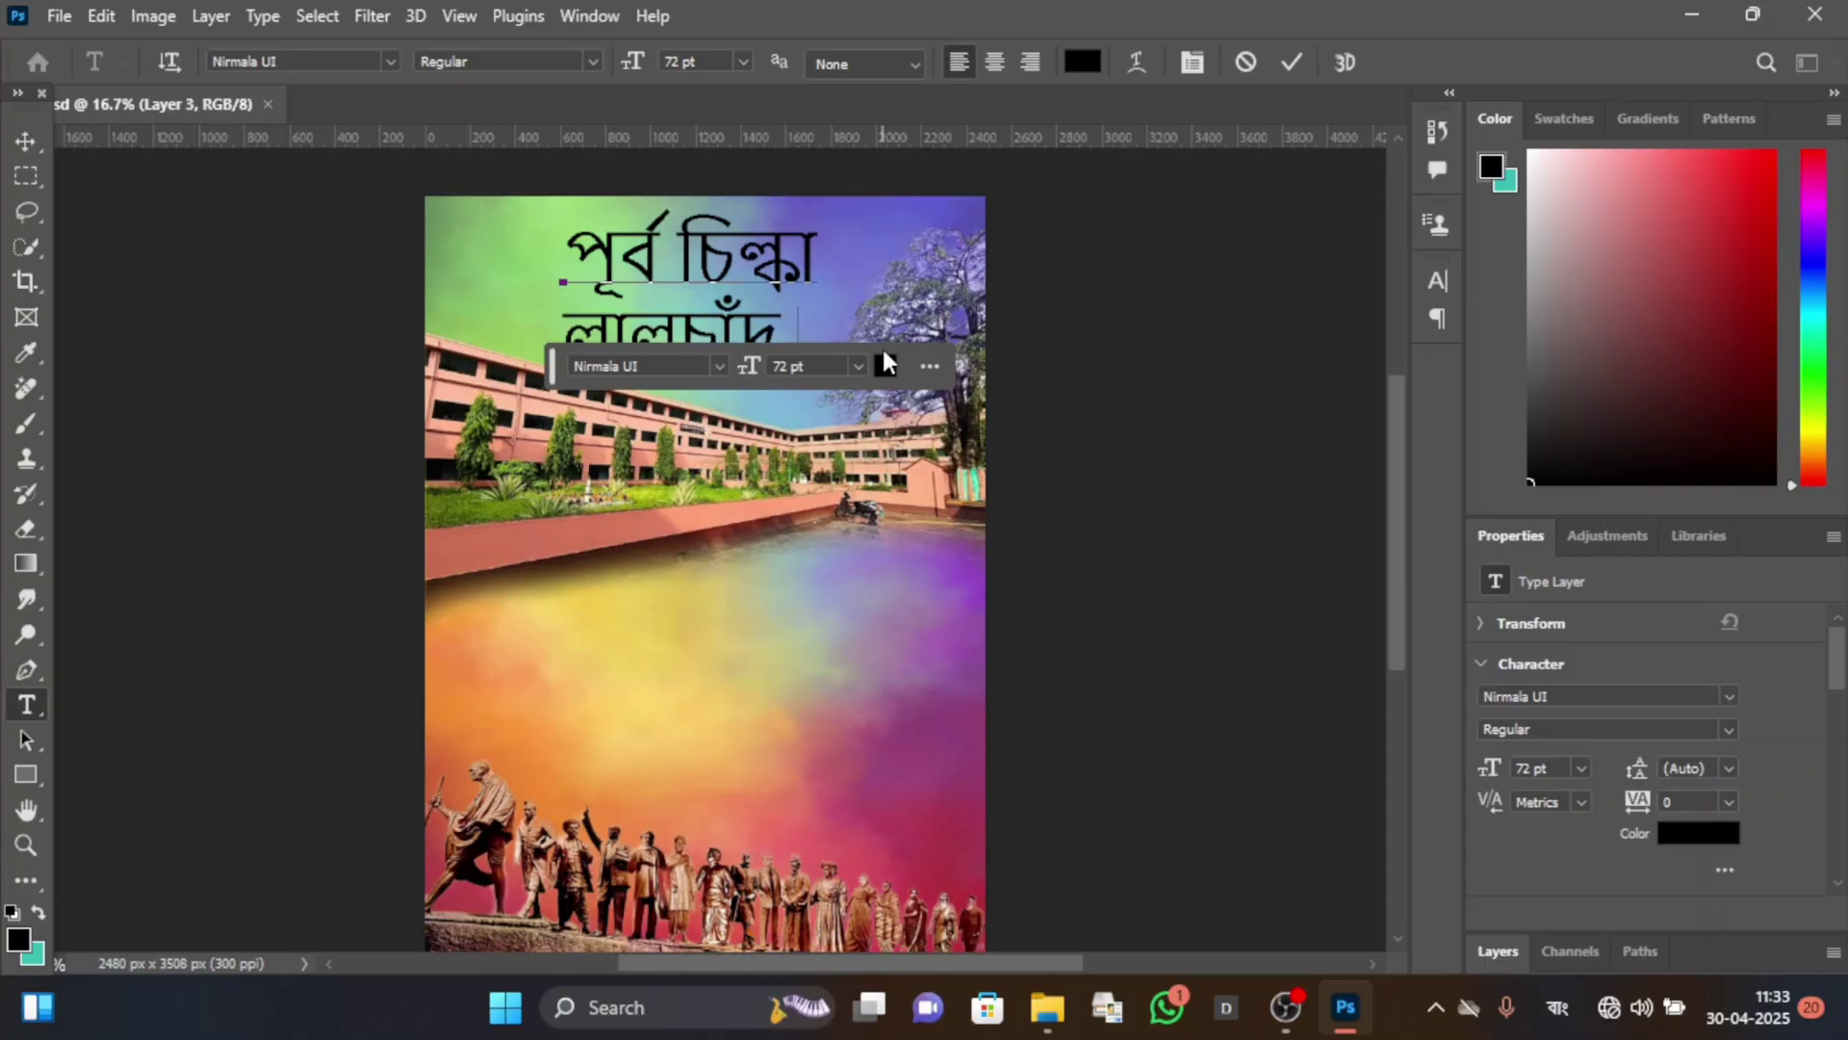
type("high")
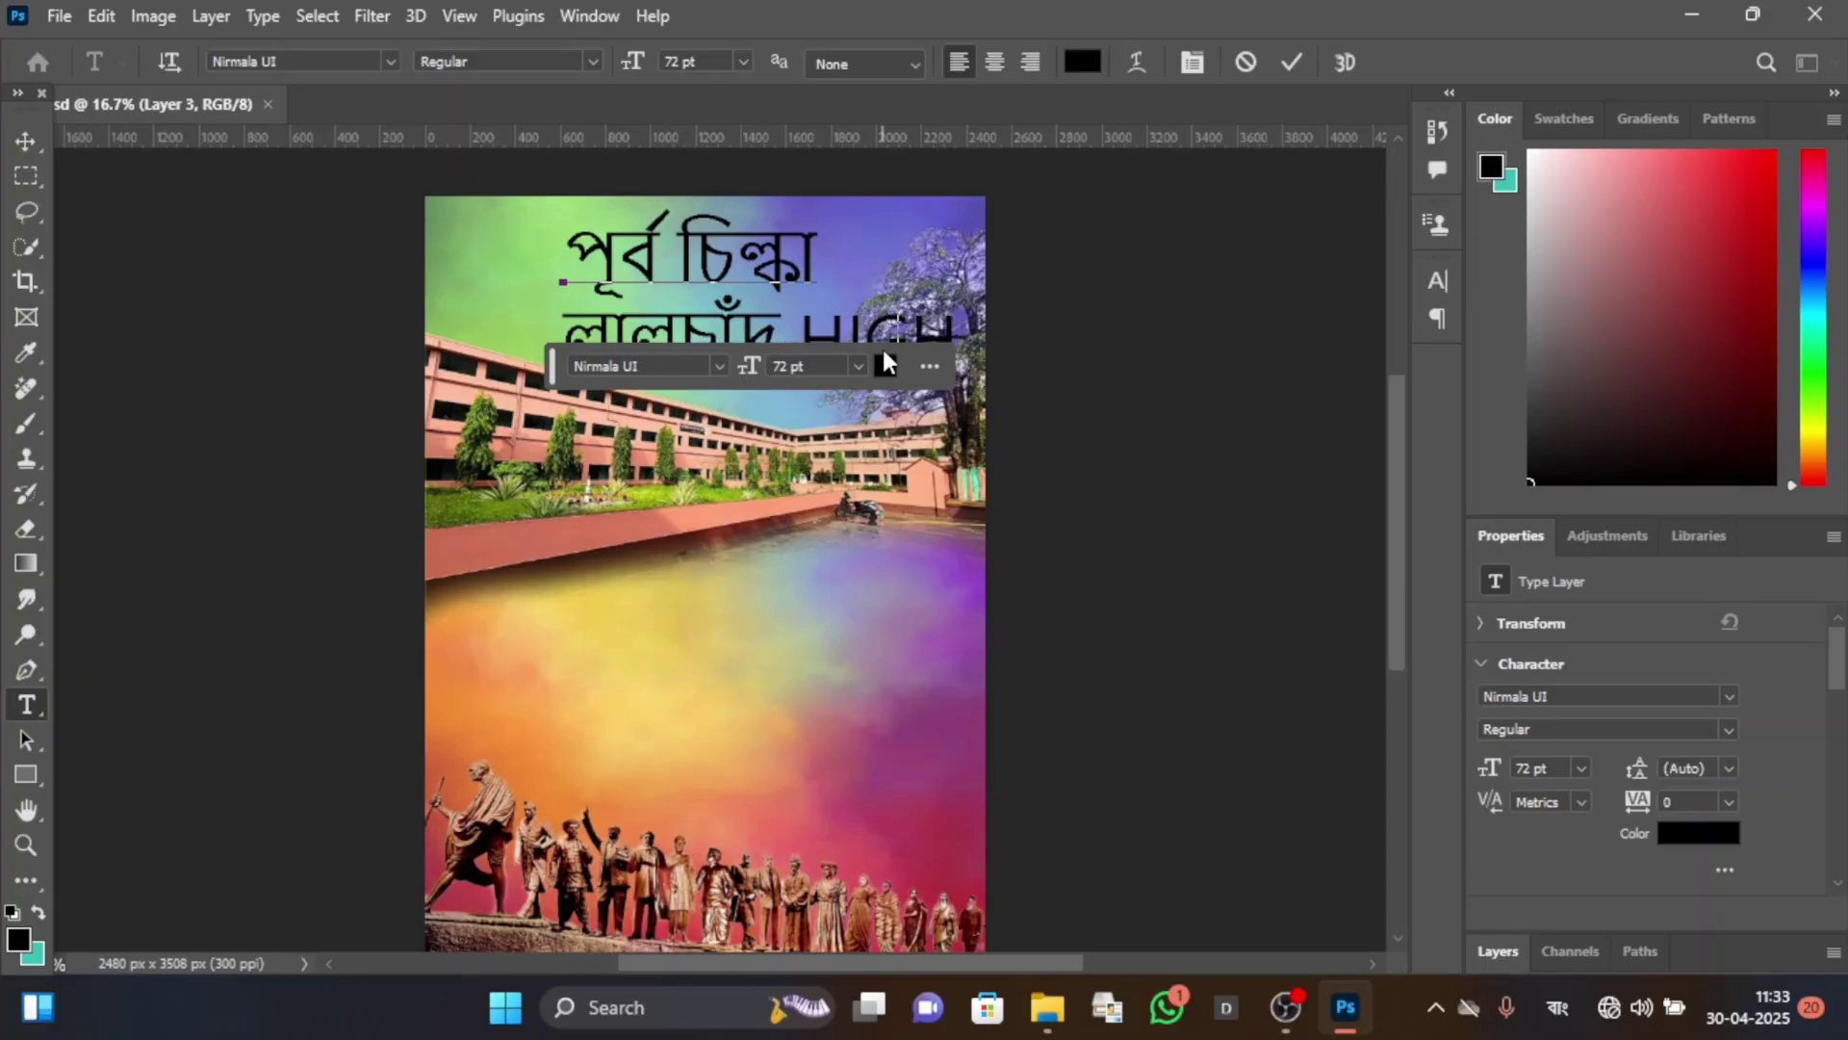
key("space")
type("sschool")
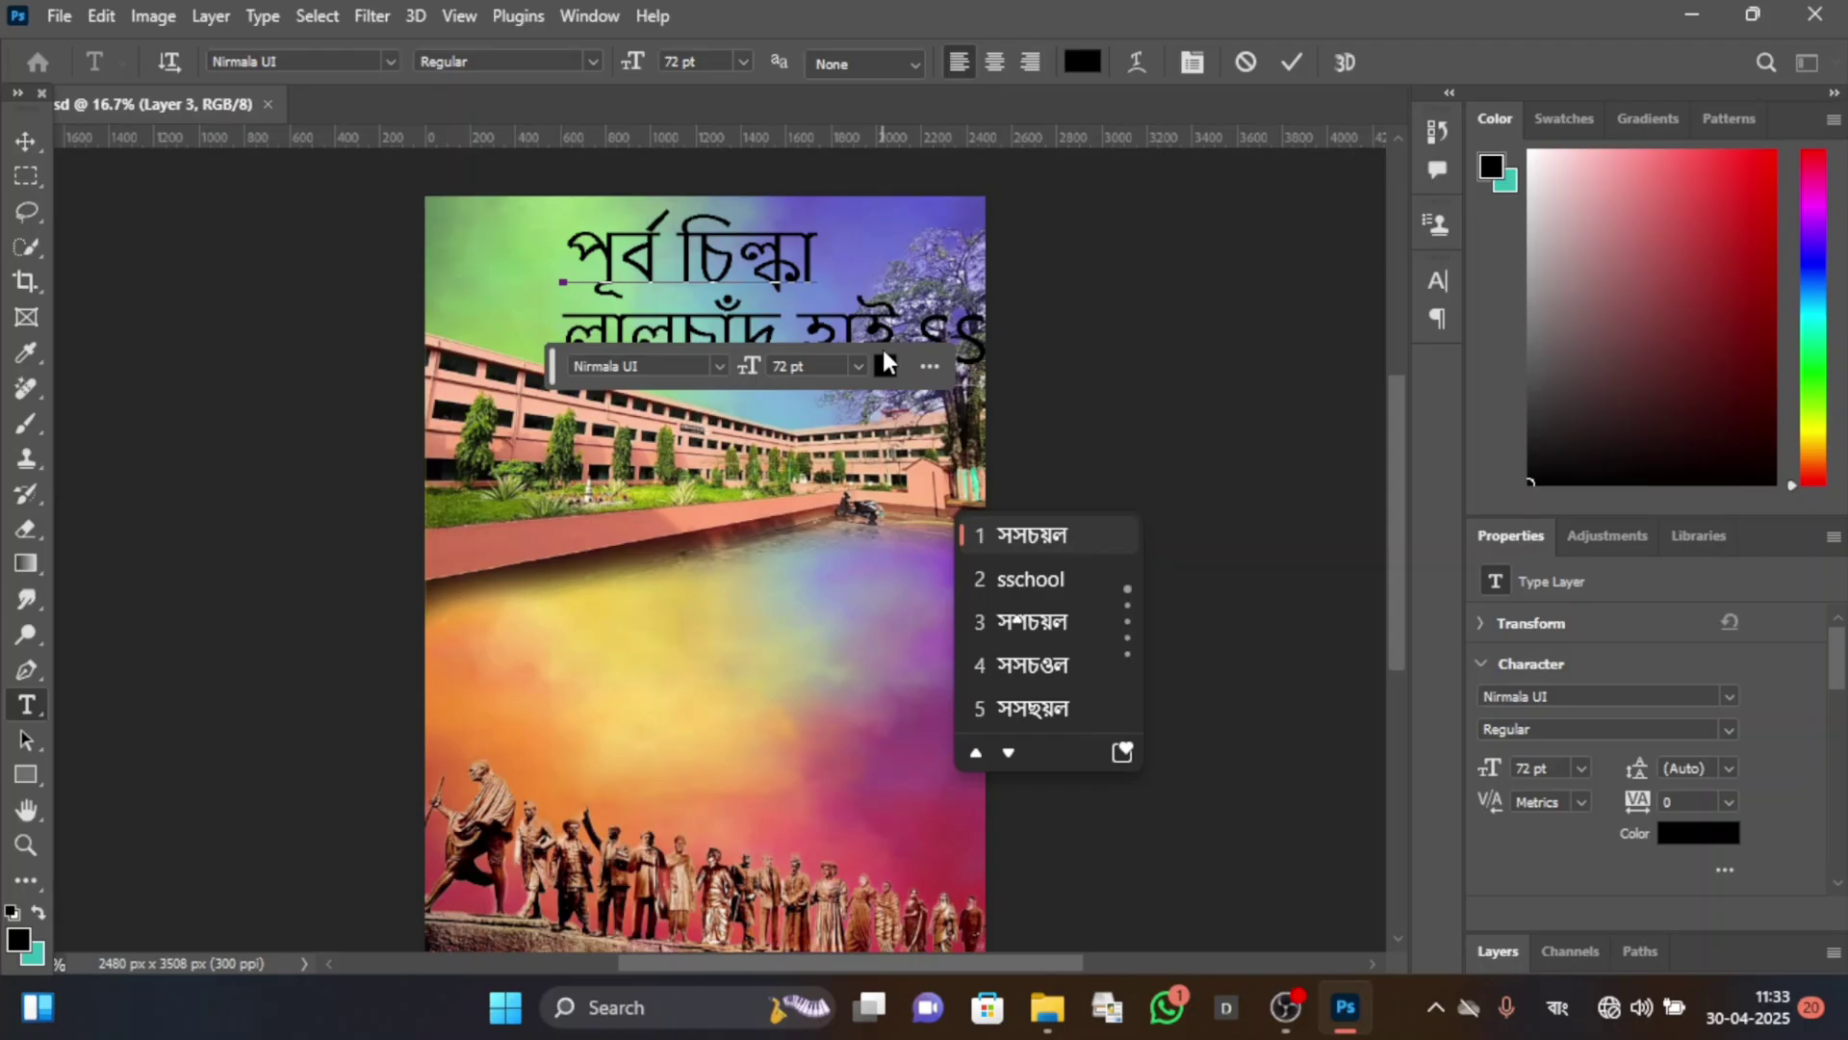
key("BackSpace")
key("BackSpace")
key("BackSpace")
key("BackSpace")
key("BackSpace")
key("BackSpace")
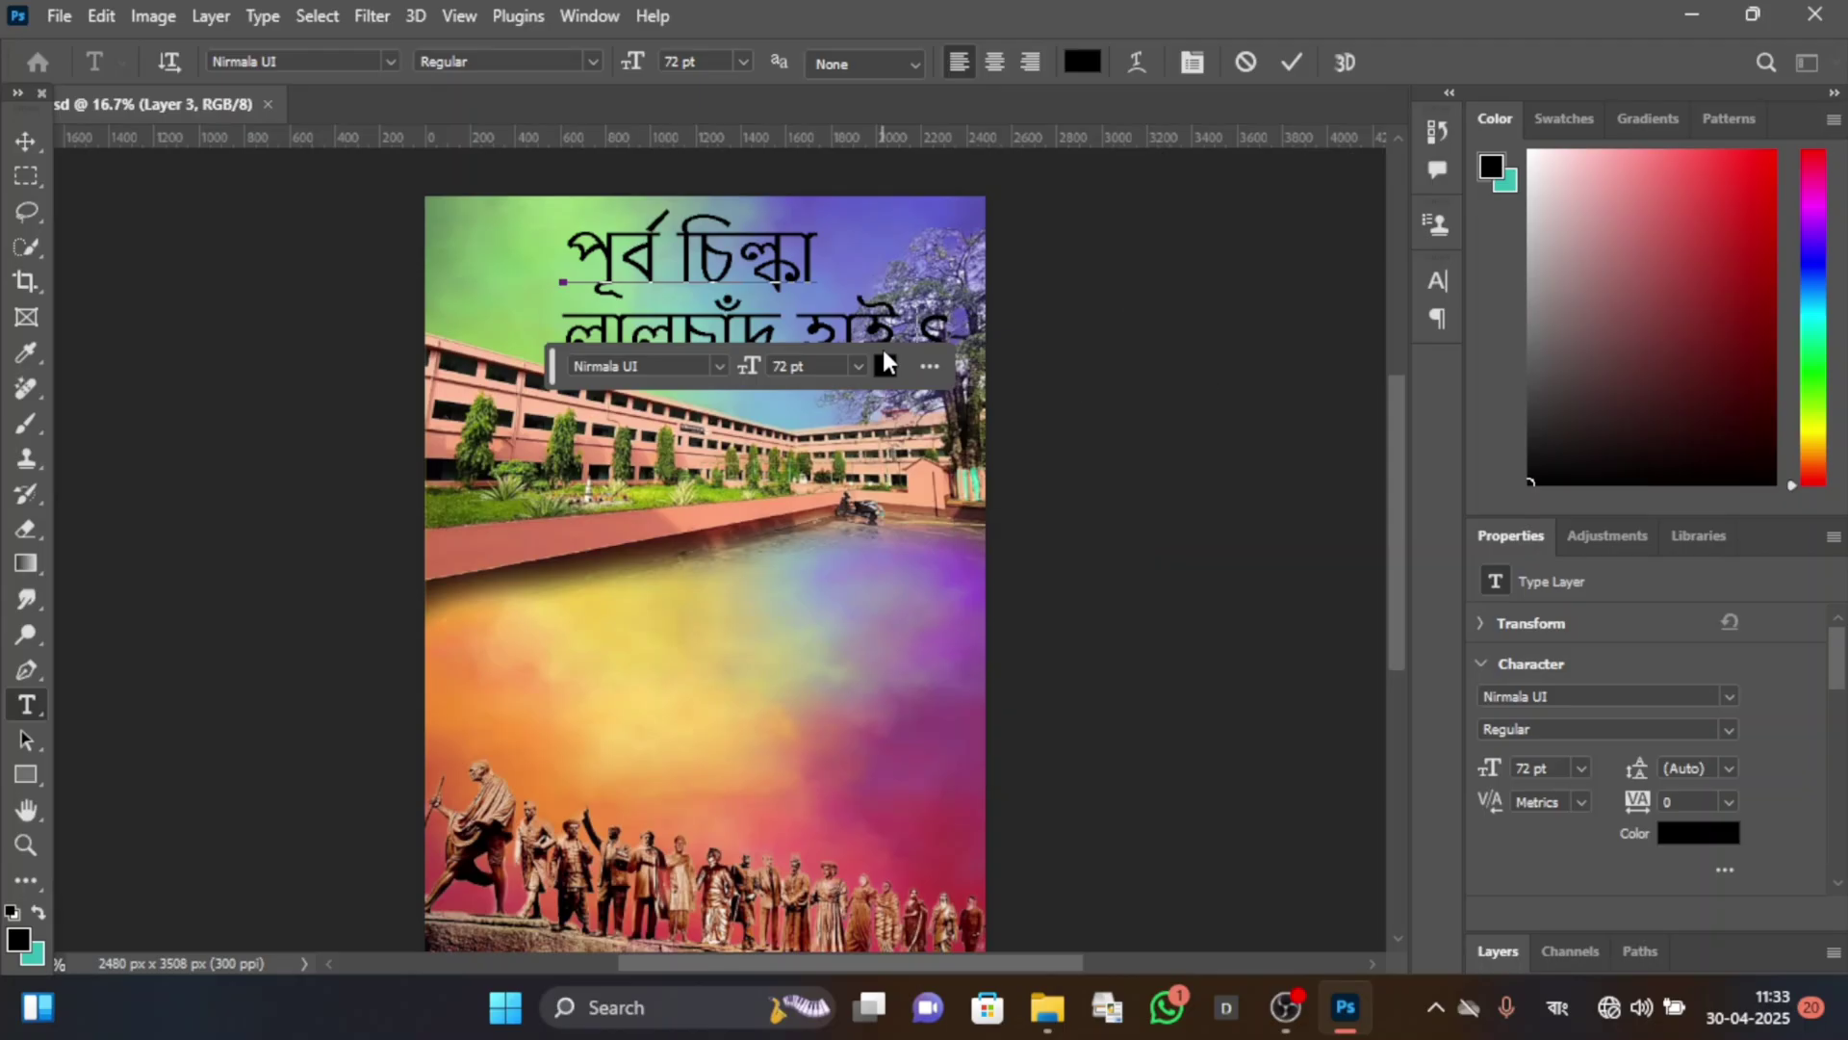
type("chool")
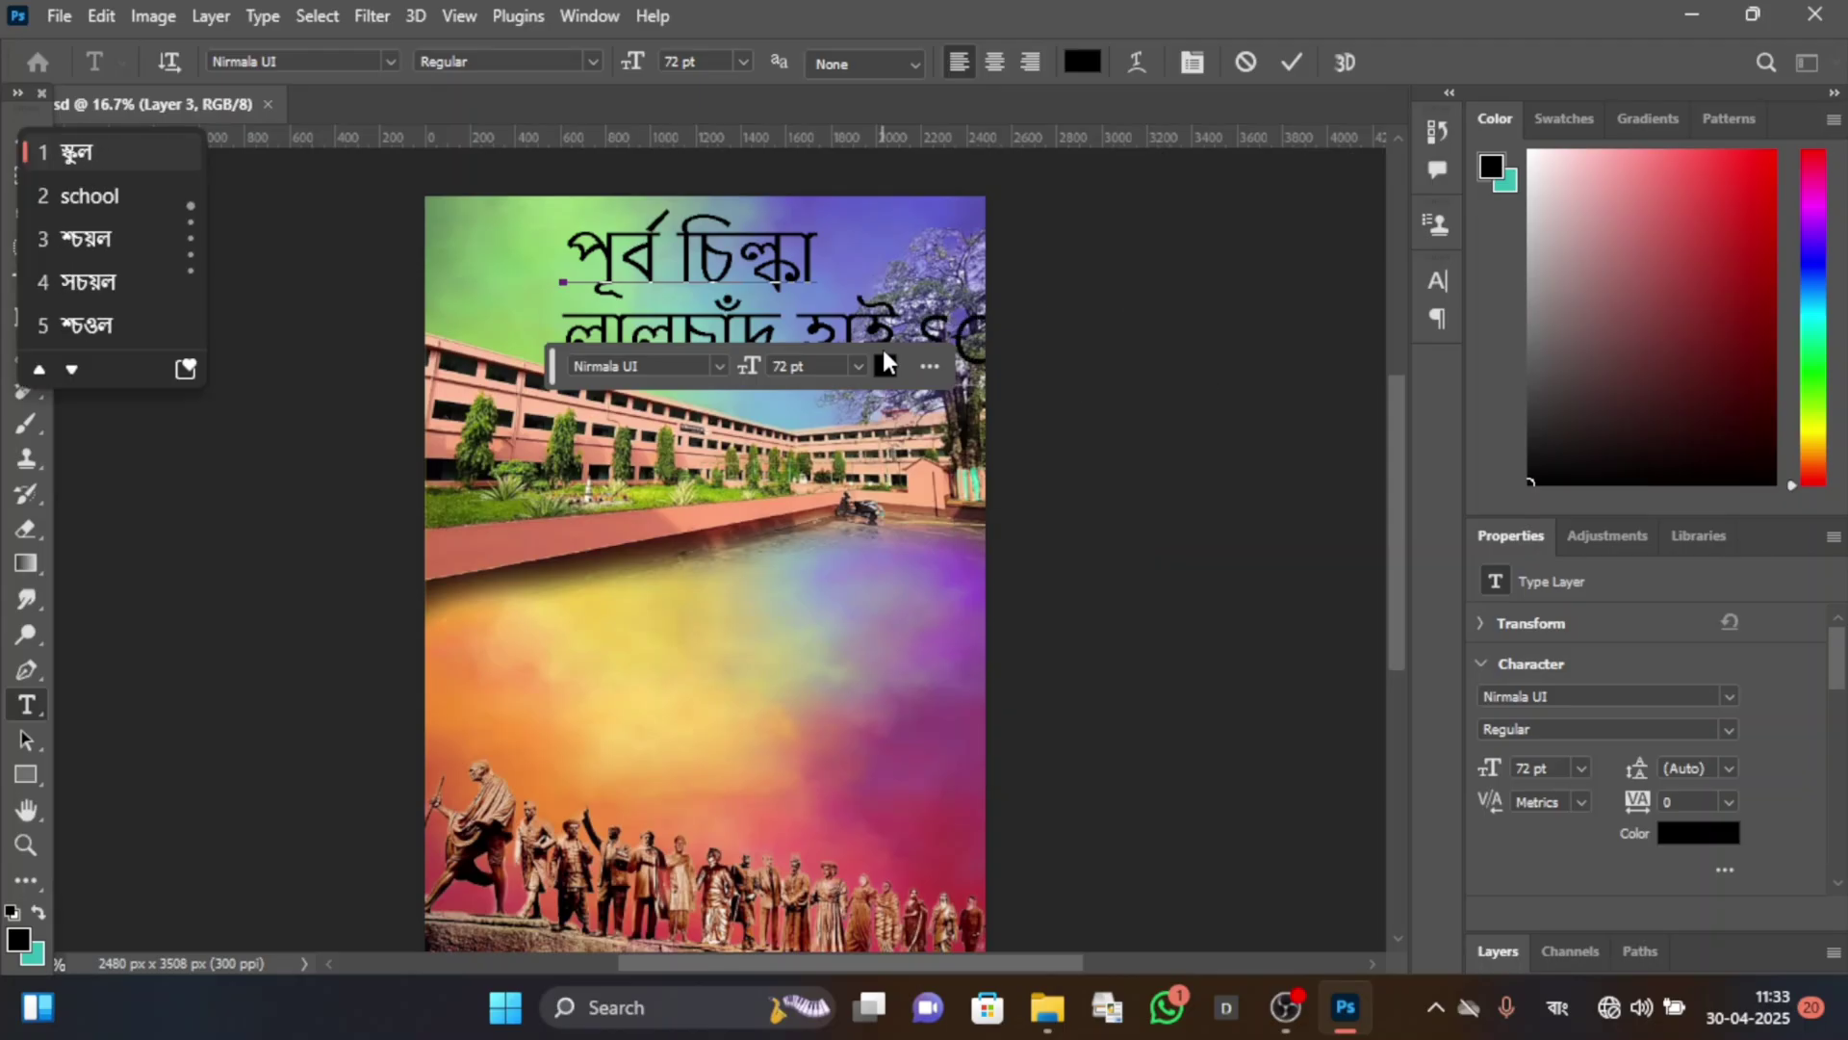
key("space")
Center-align the two title lines and reposition the text block across the upper part of the poster.
left_click_drag(908, 455, 826, 459)
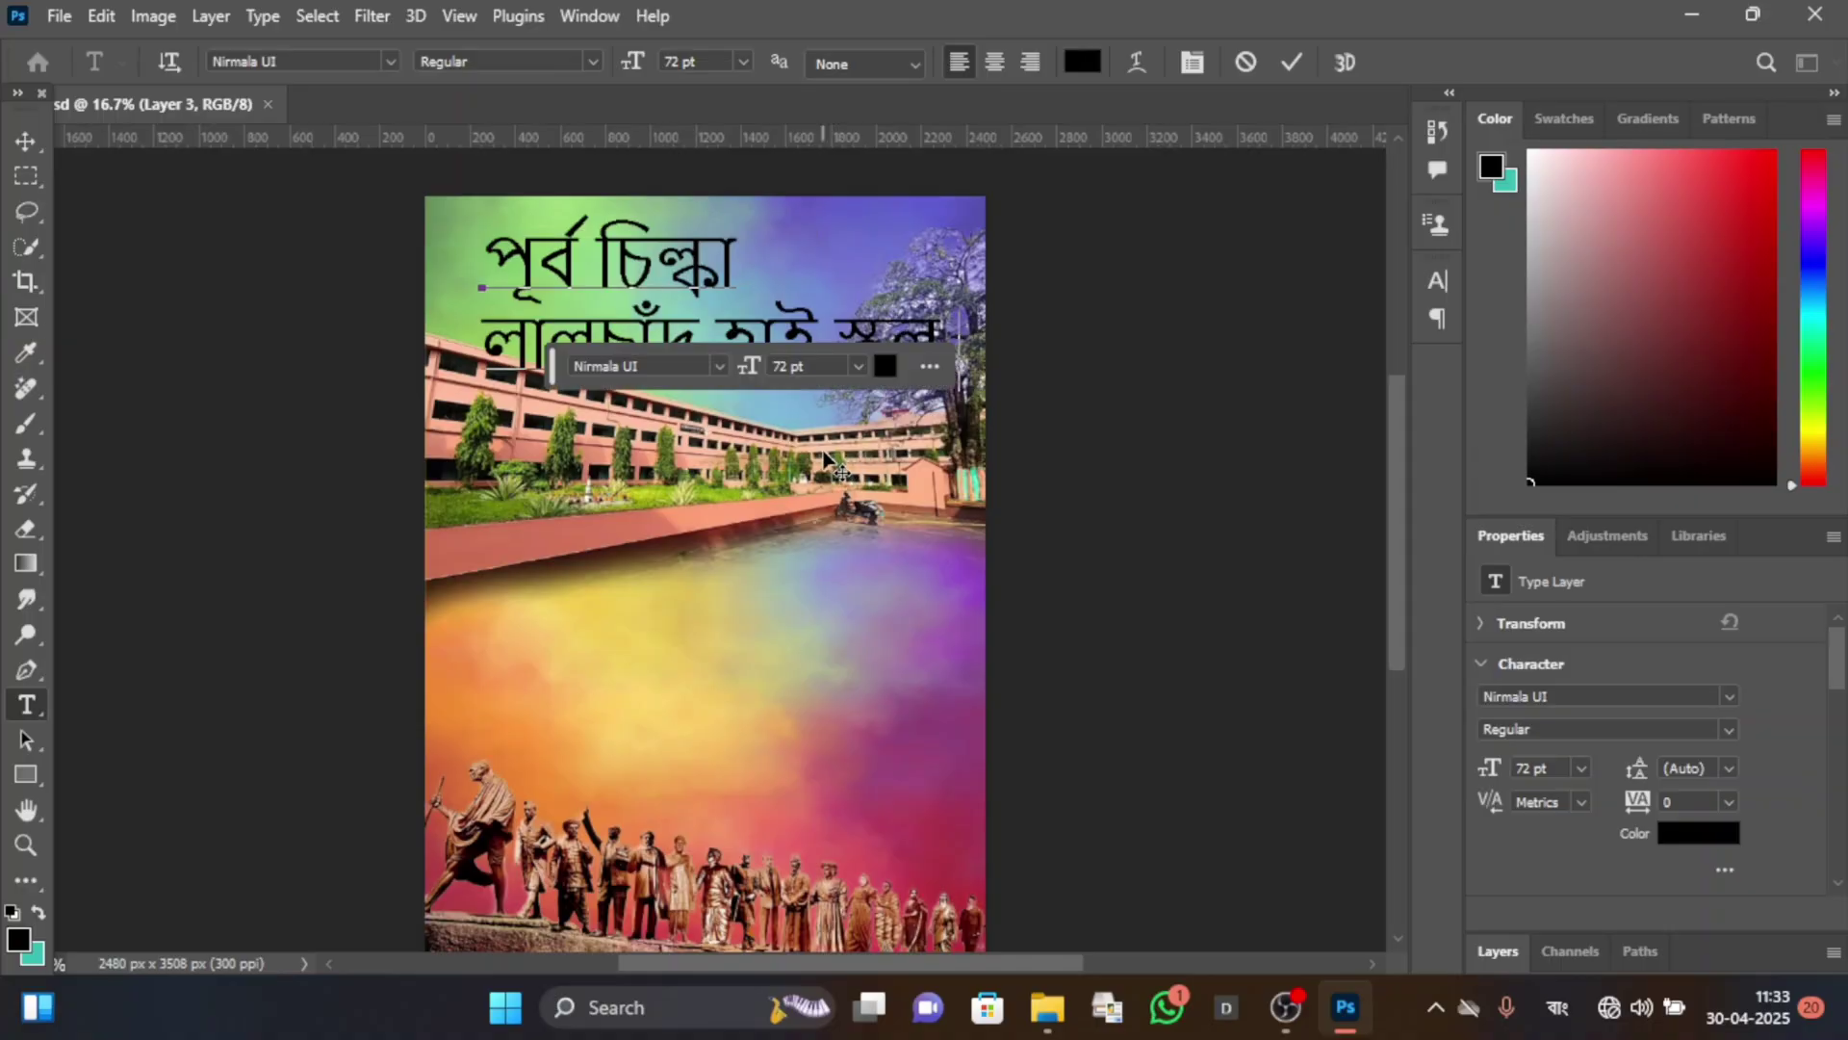
left_click(997, 64)
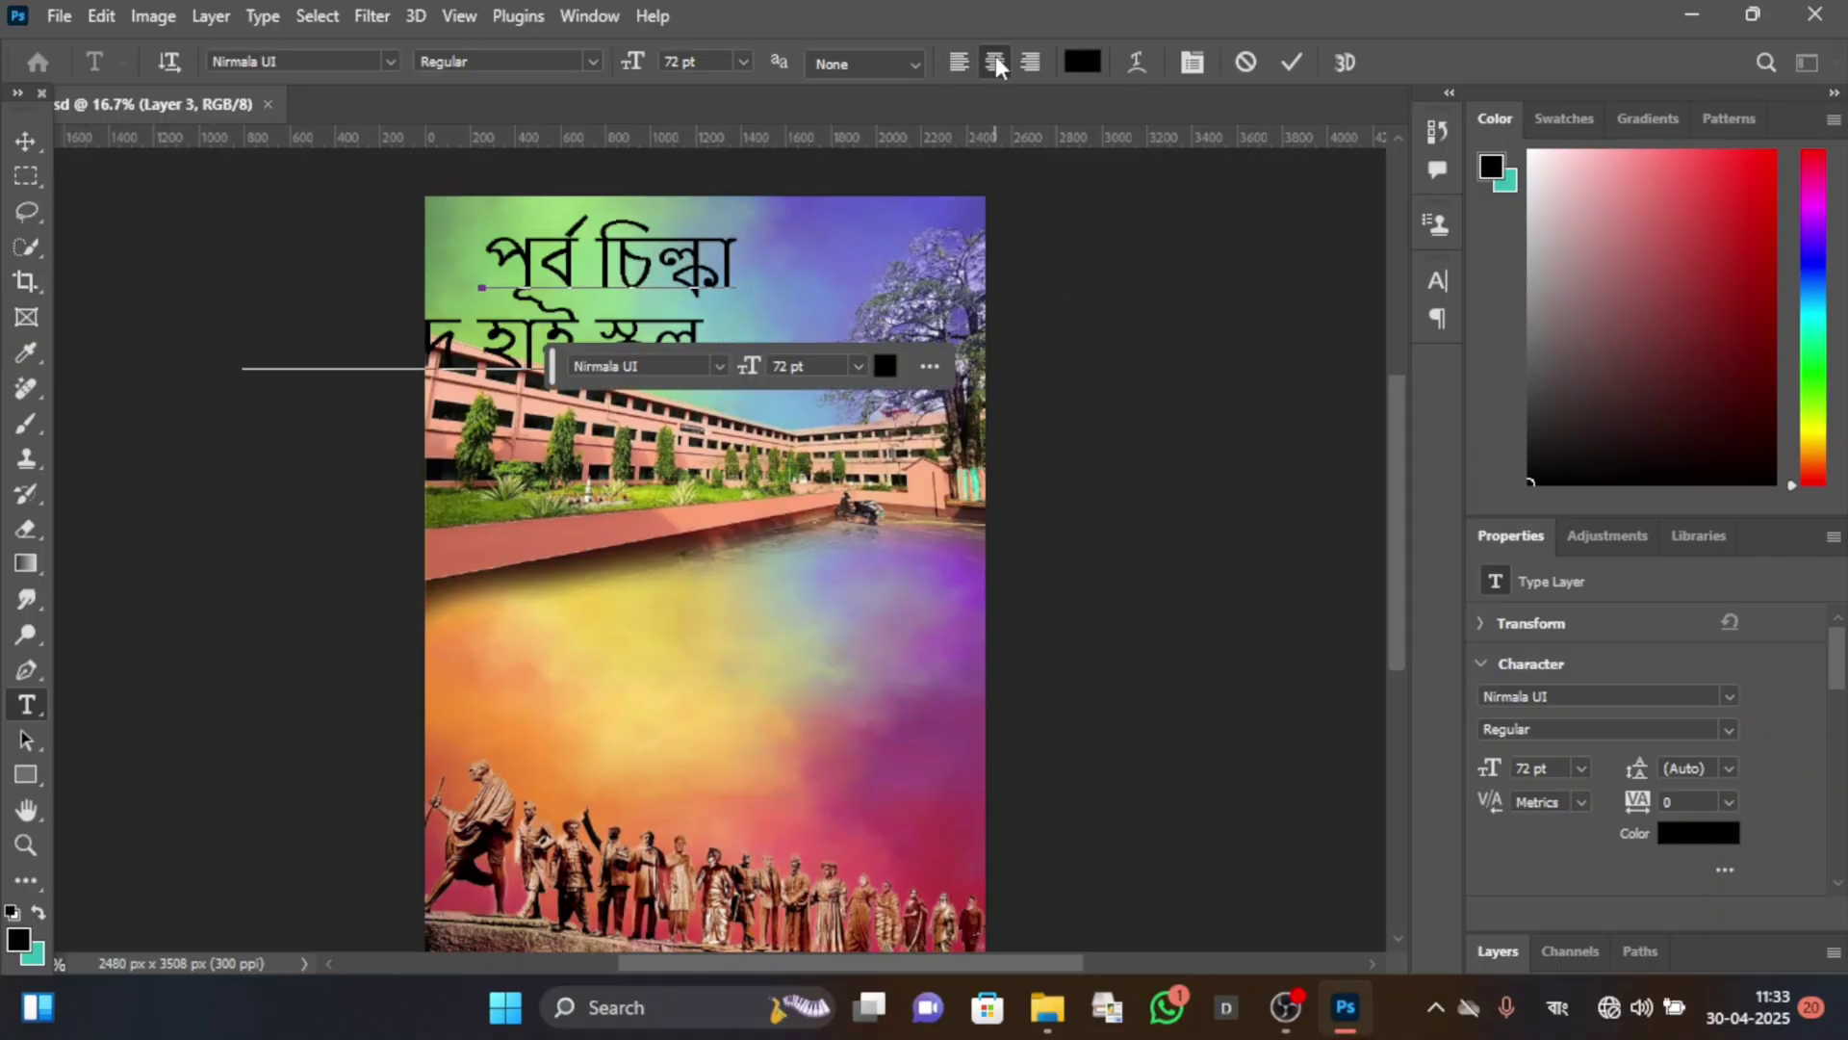
left_click_drag(484, 258, 757, 403)
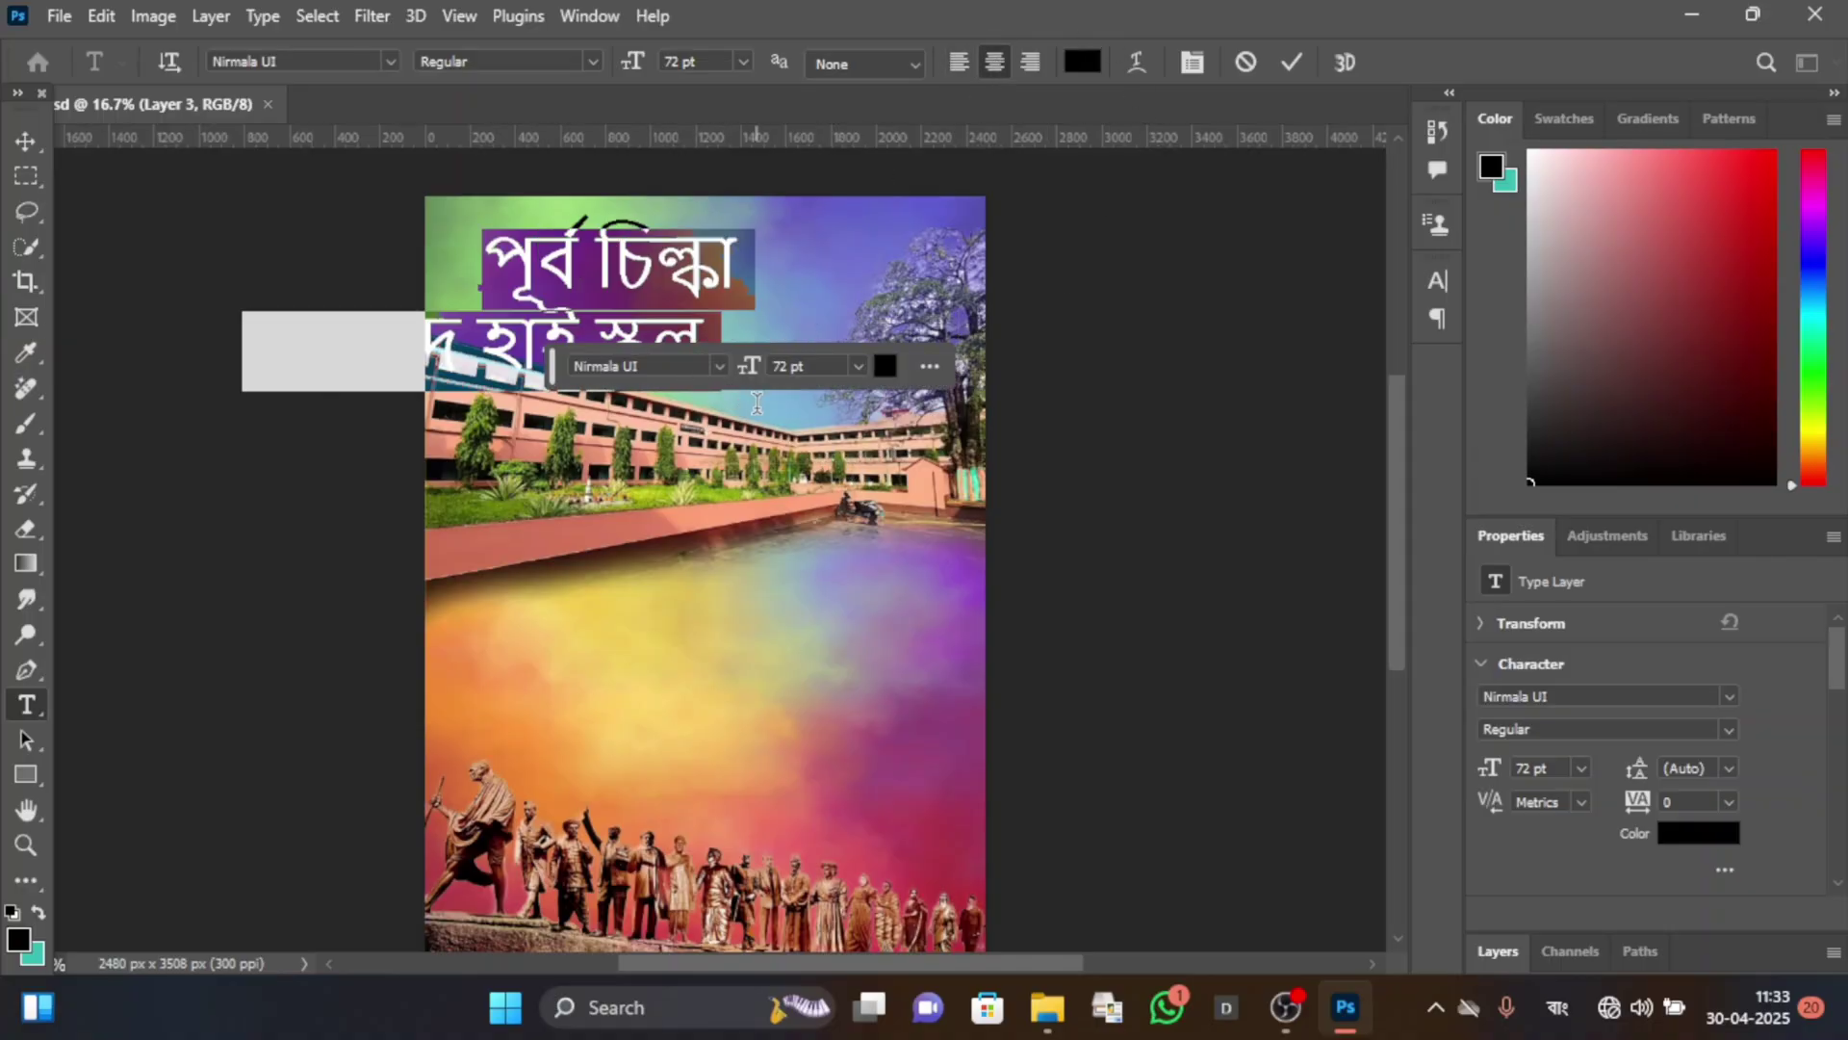
left_click(996, 64)
left_click_drag(513, 454, 721, 444)
Set the title's font to Monalisha UNICODE, commit the text and clear the floating text bar away from it.
left_click(390, 62)
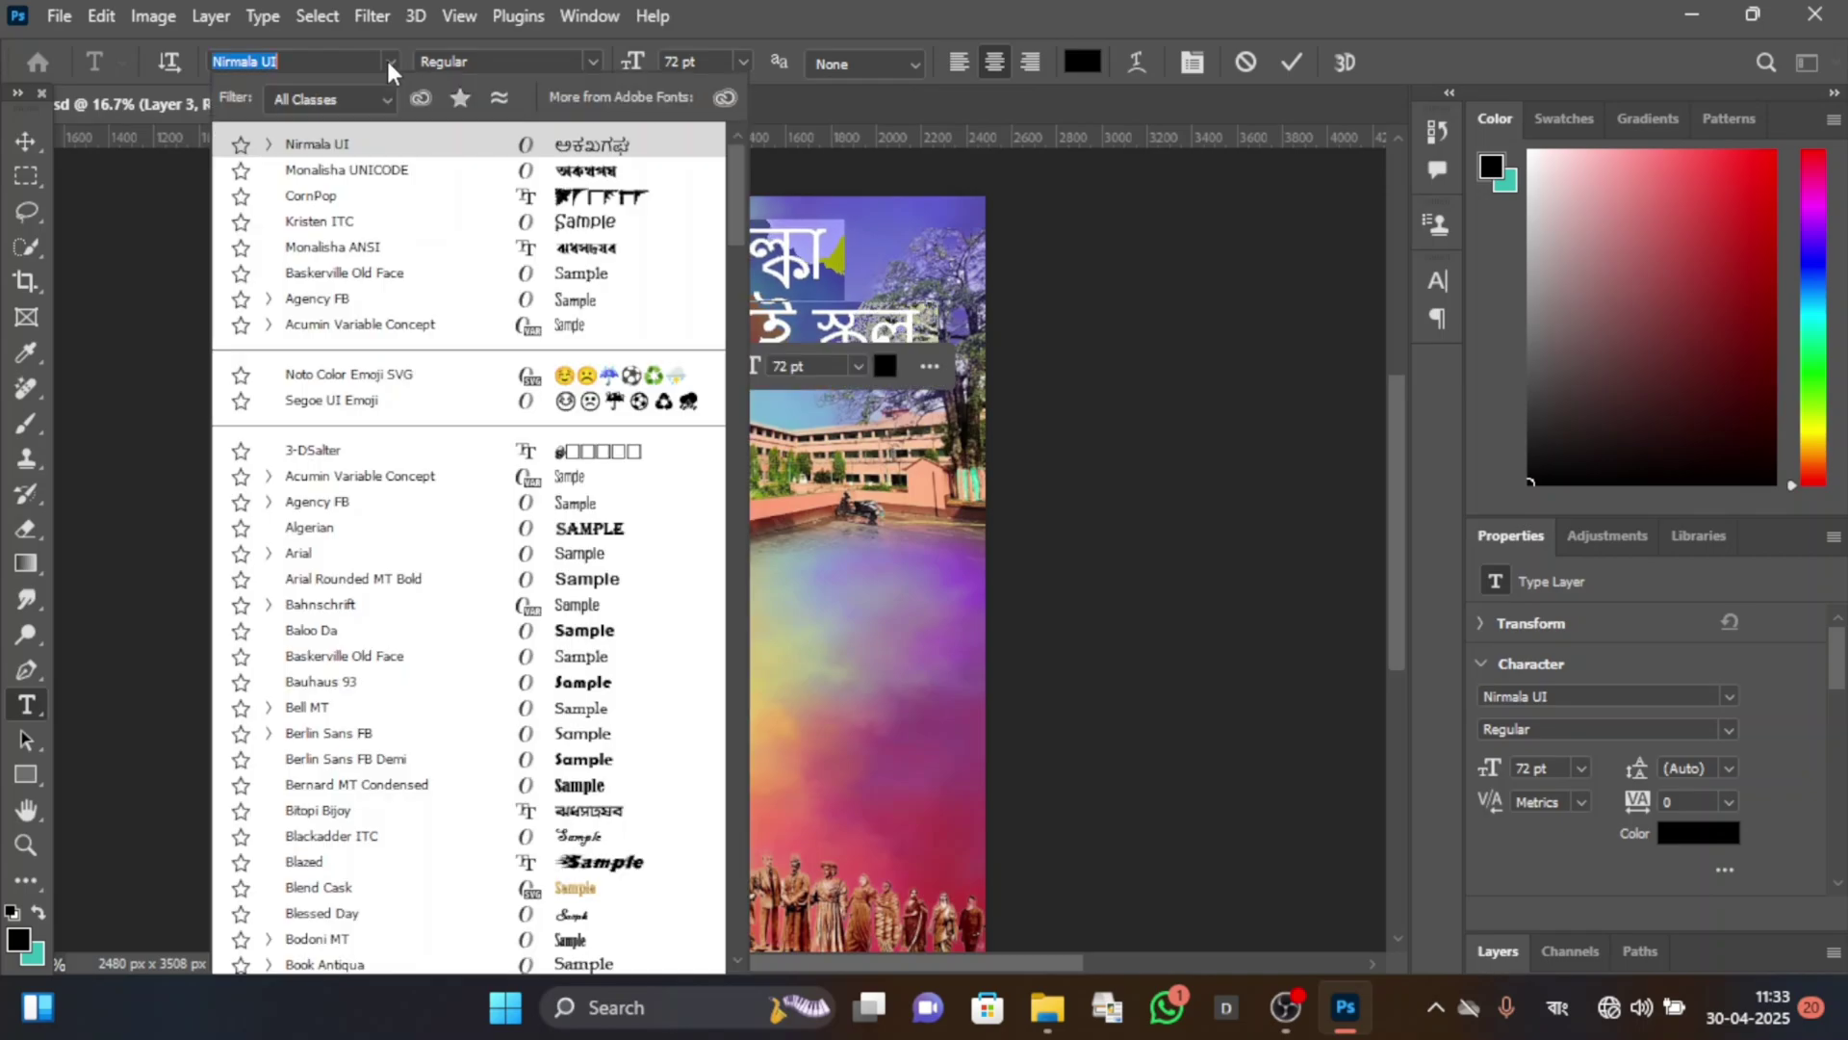
left_click(393, 170)
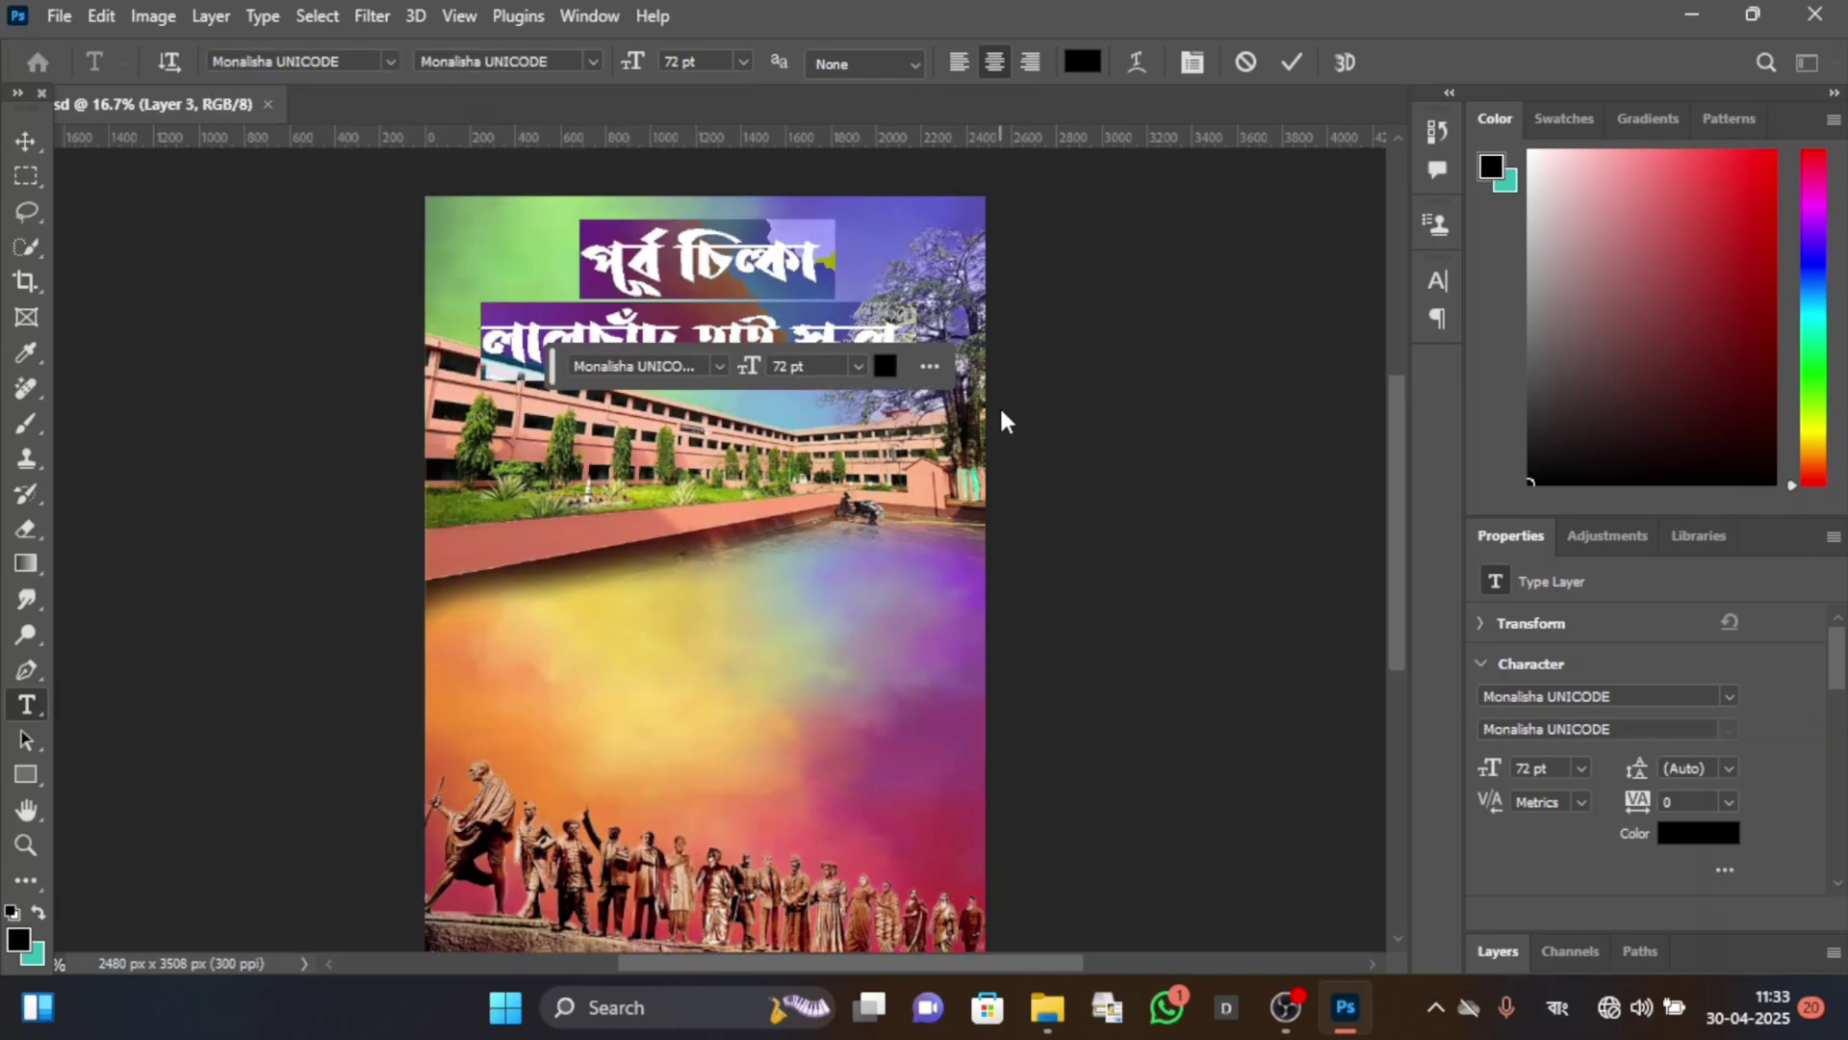
left_click(1292, 62)
left_click_drag(555, 372, 534, 676)
key("v")
Open the layer style settings of the title's text layer and enable Gradient Overlay.
left_click(1575, 950)
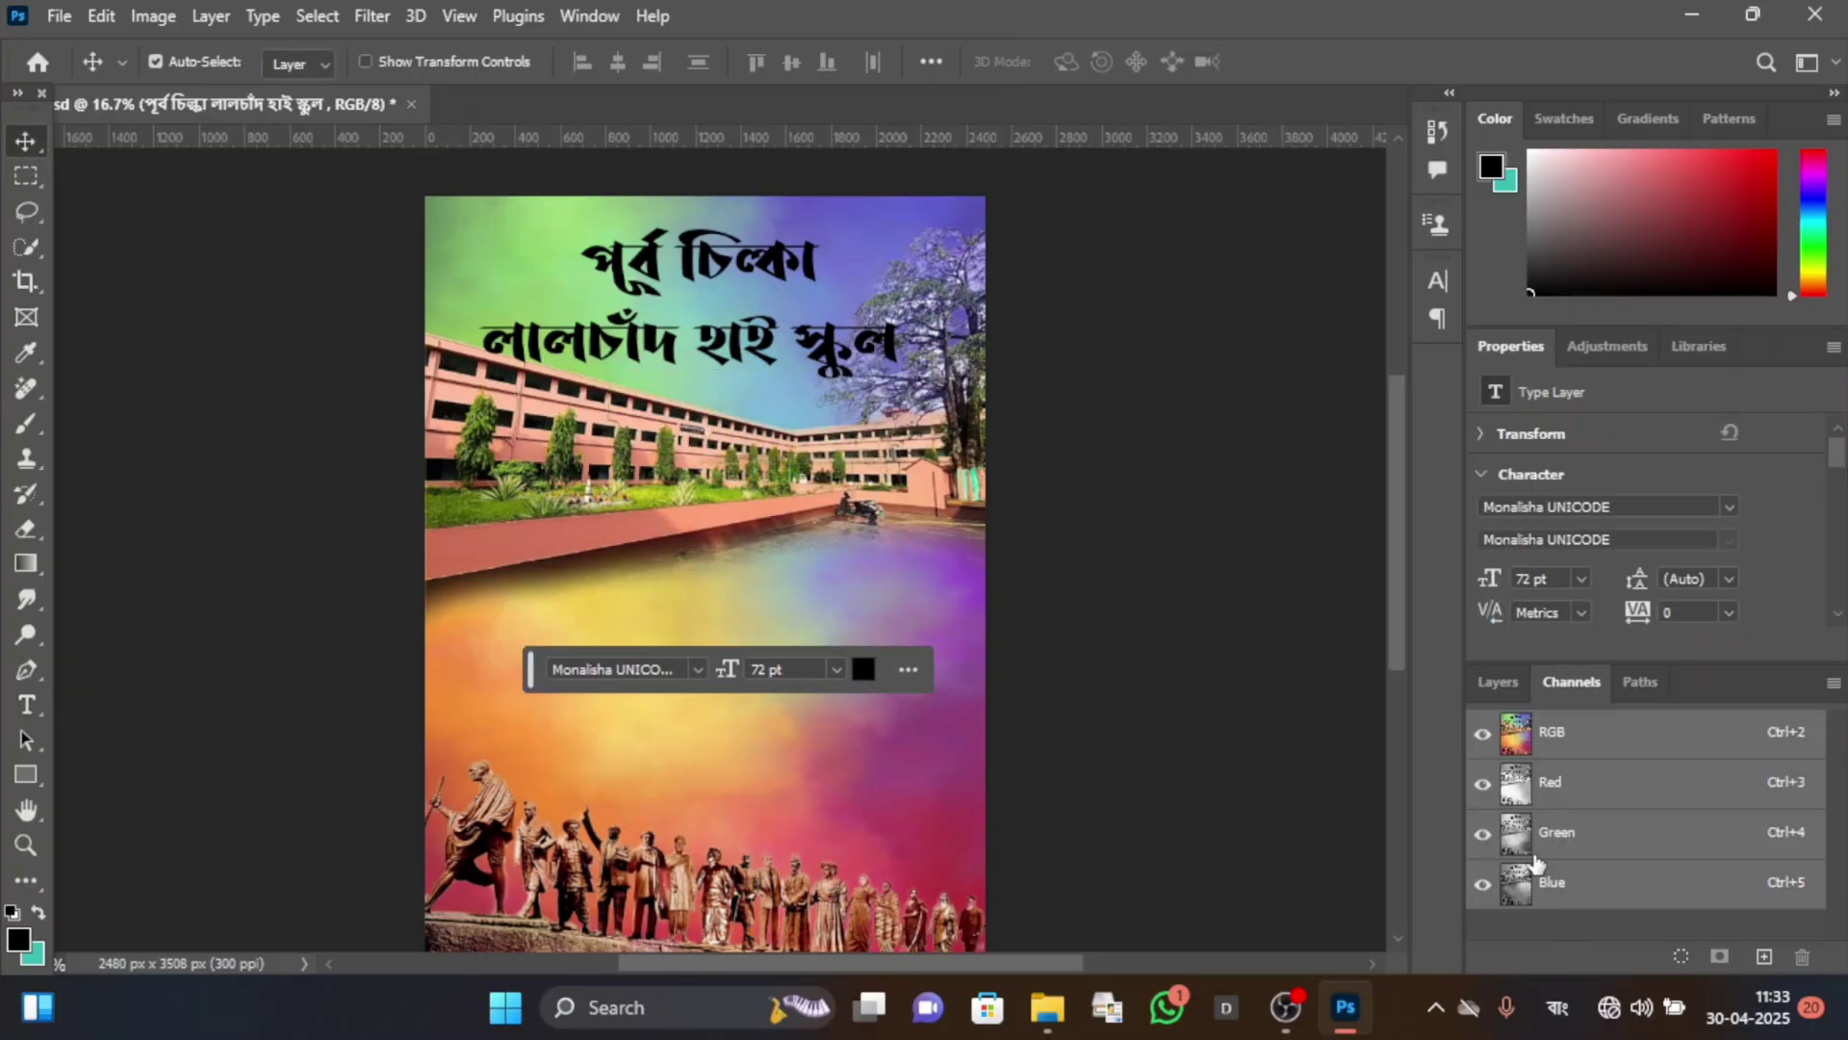
left_click(1495, 682)
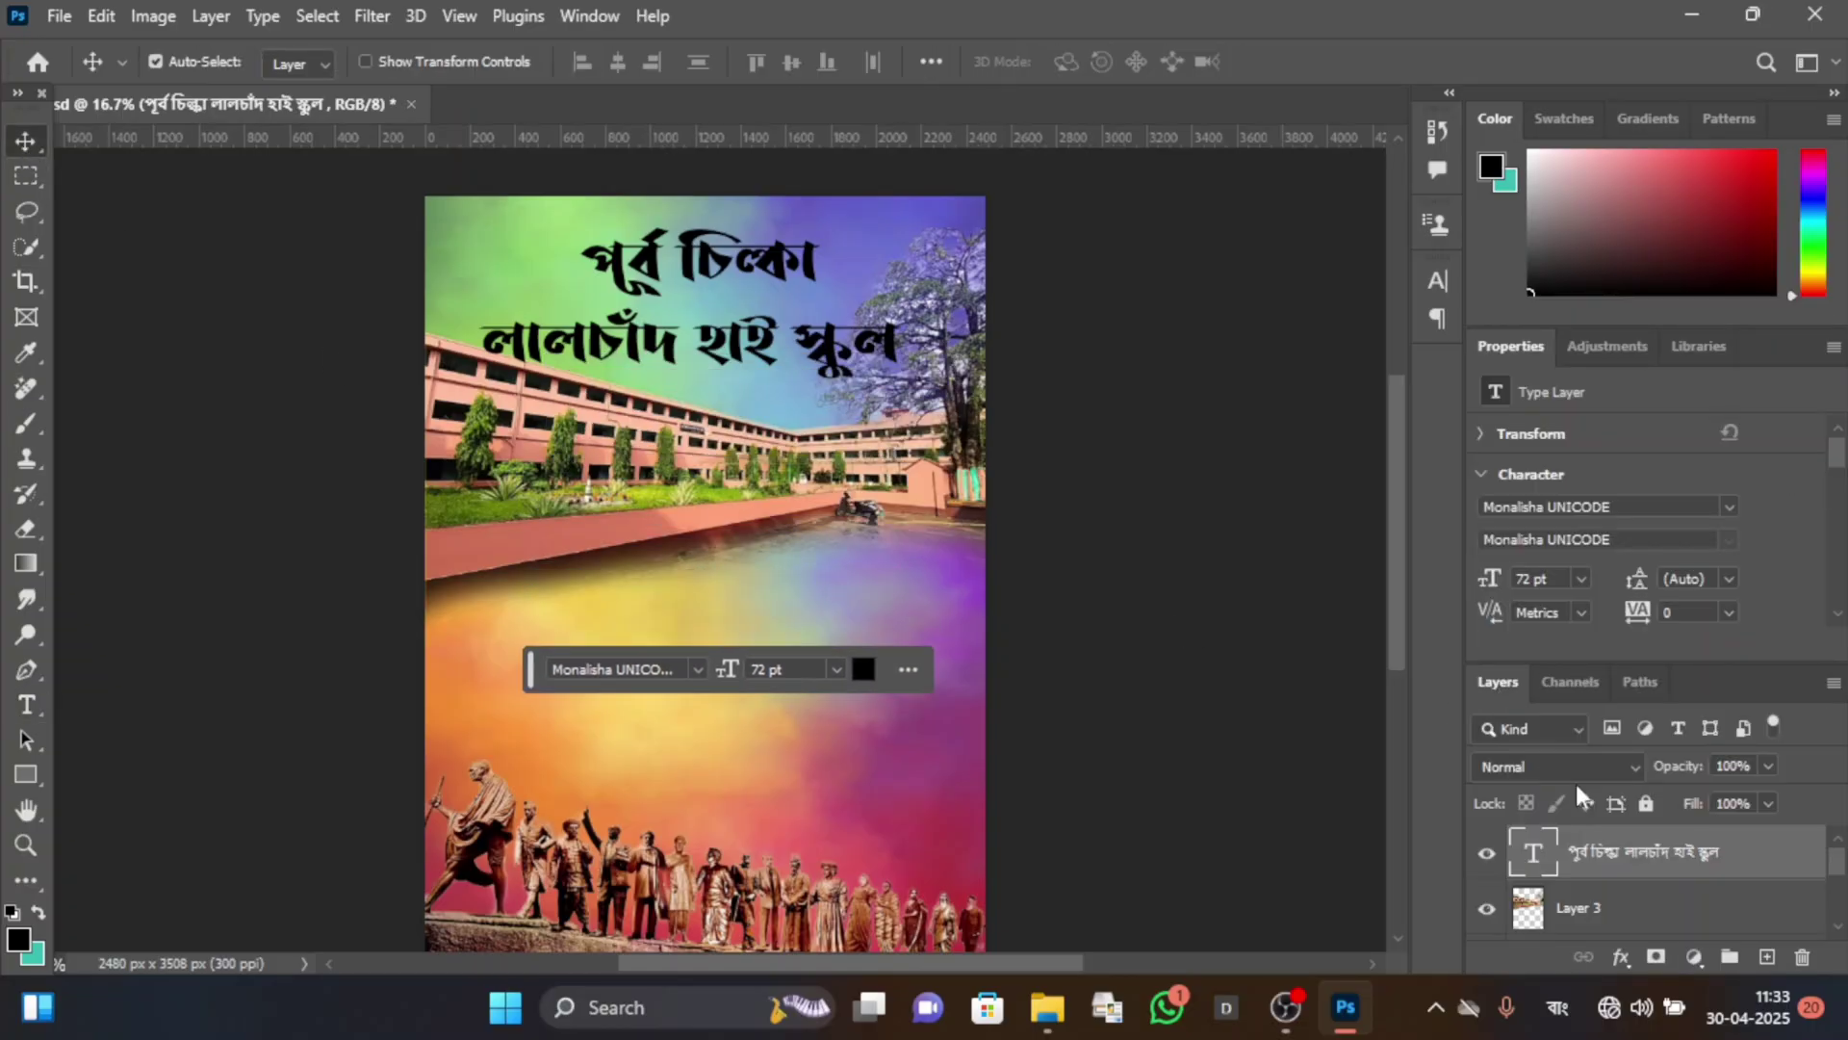
double_click(1662, 861)
left_click(1752, 866)
double_click(1757, 860)
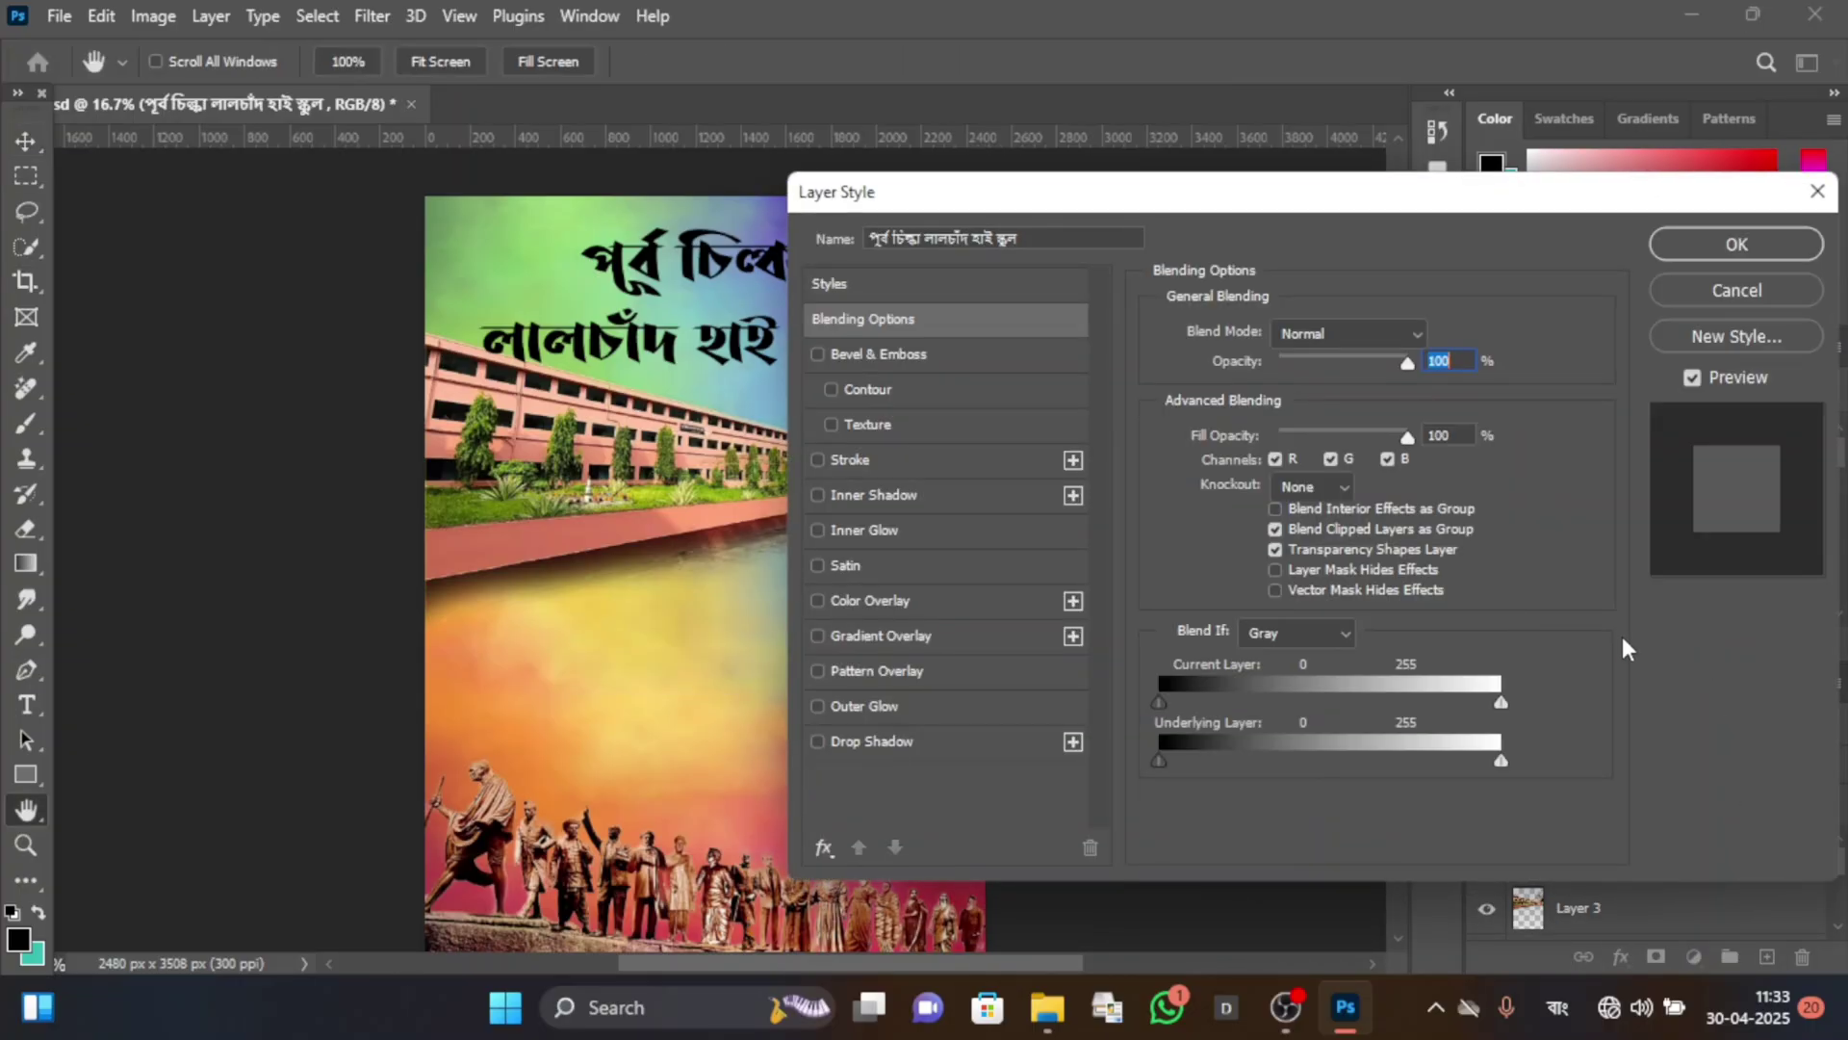
left_click(914, 638)
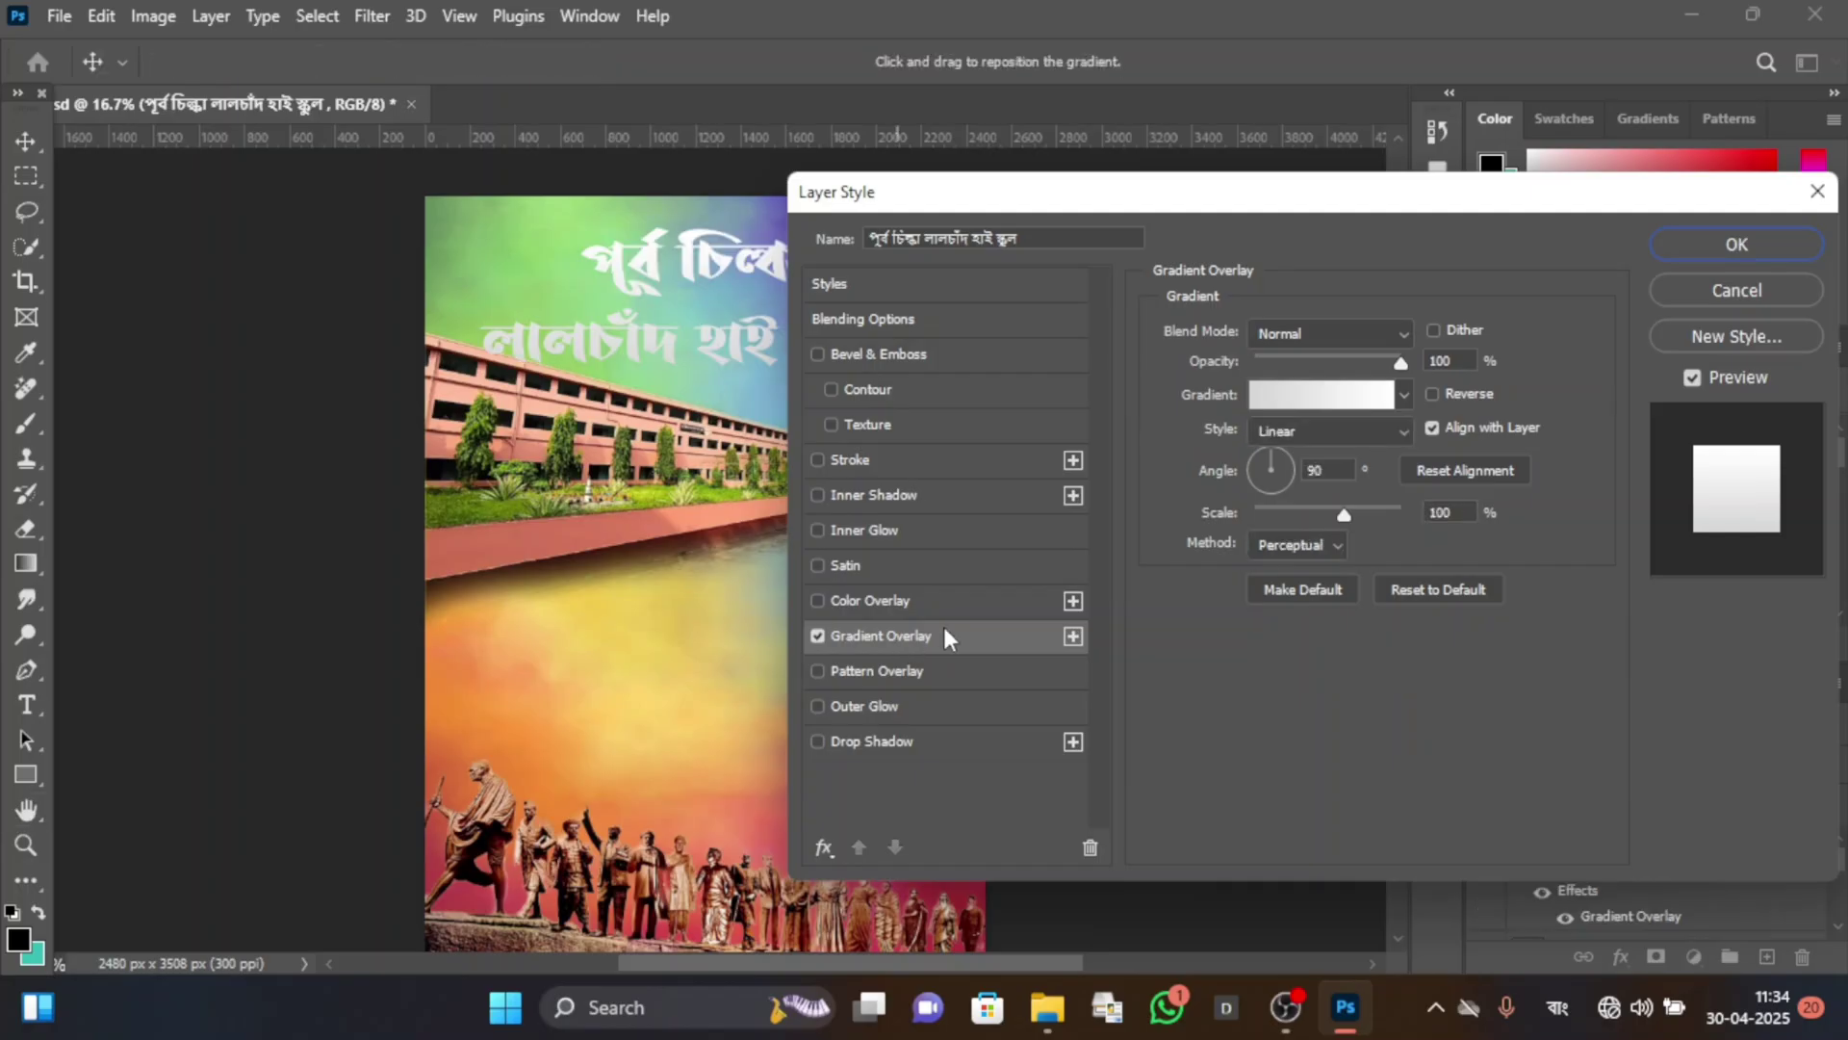
Try several Reds gradient presets on the title and apply the orange, magenta and dark purple one.
left_click(1405, 395)
left_click_drag(1429, 474, 1430, 502)
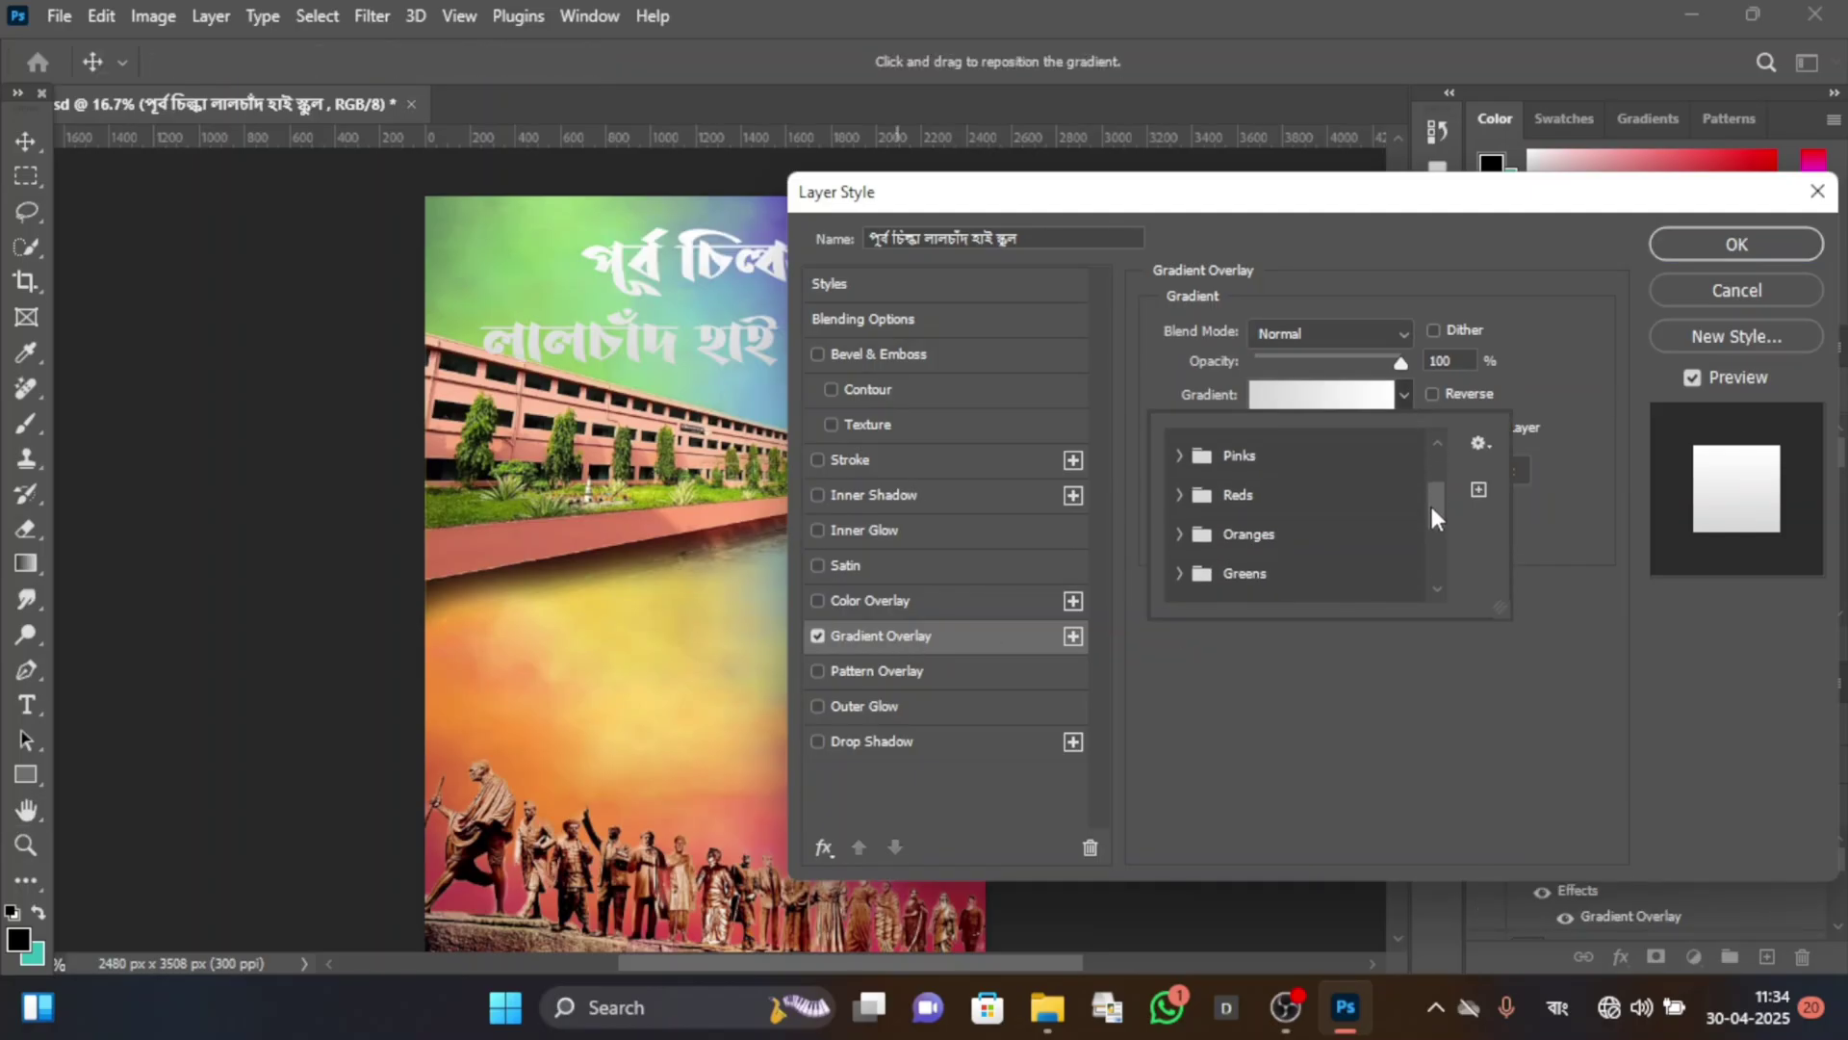
left_click(1203, 494)
left_click(1260, 576)
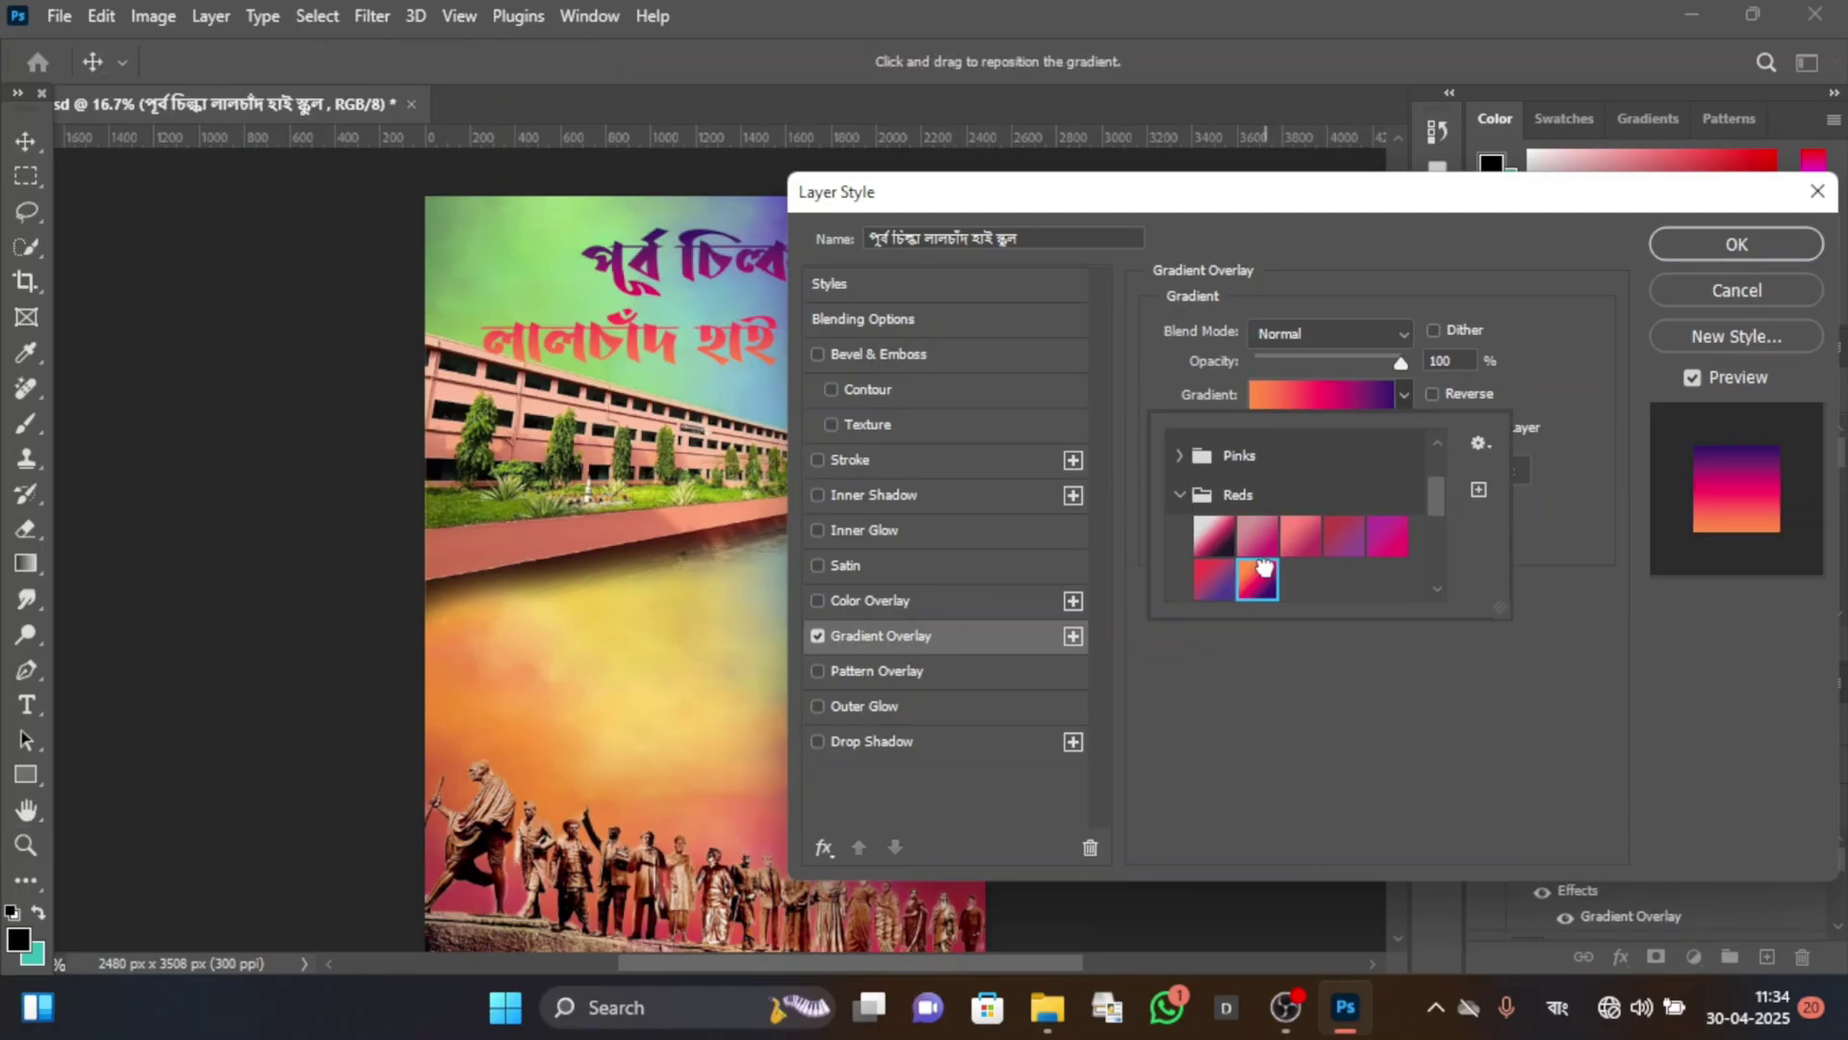
left_click(1213, 535)
left_click(1344, 535)
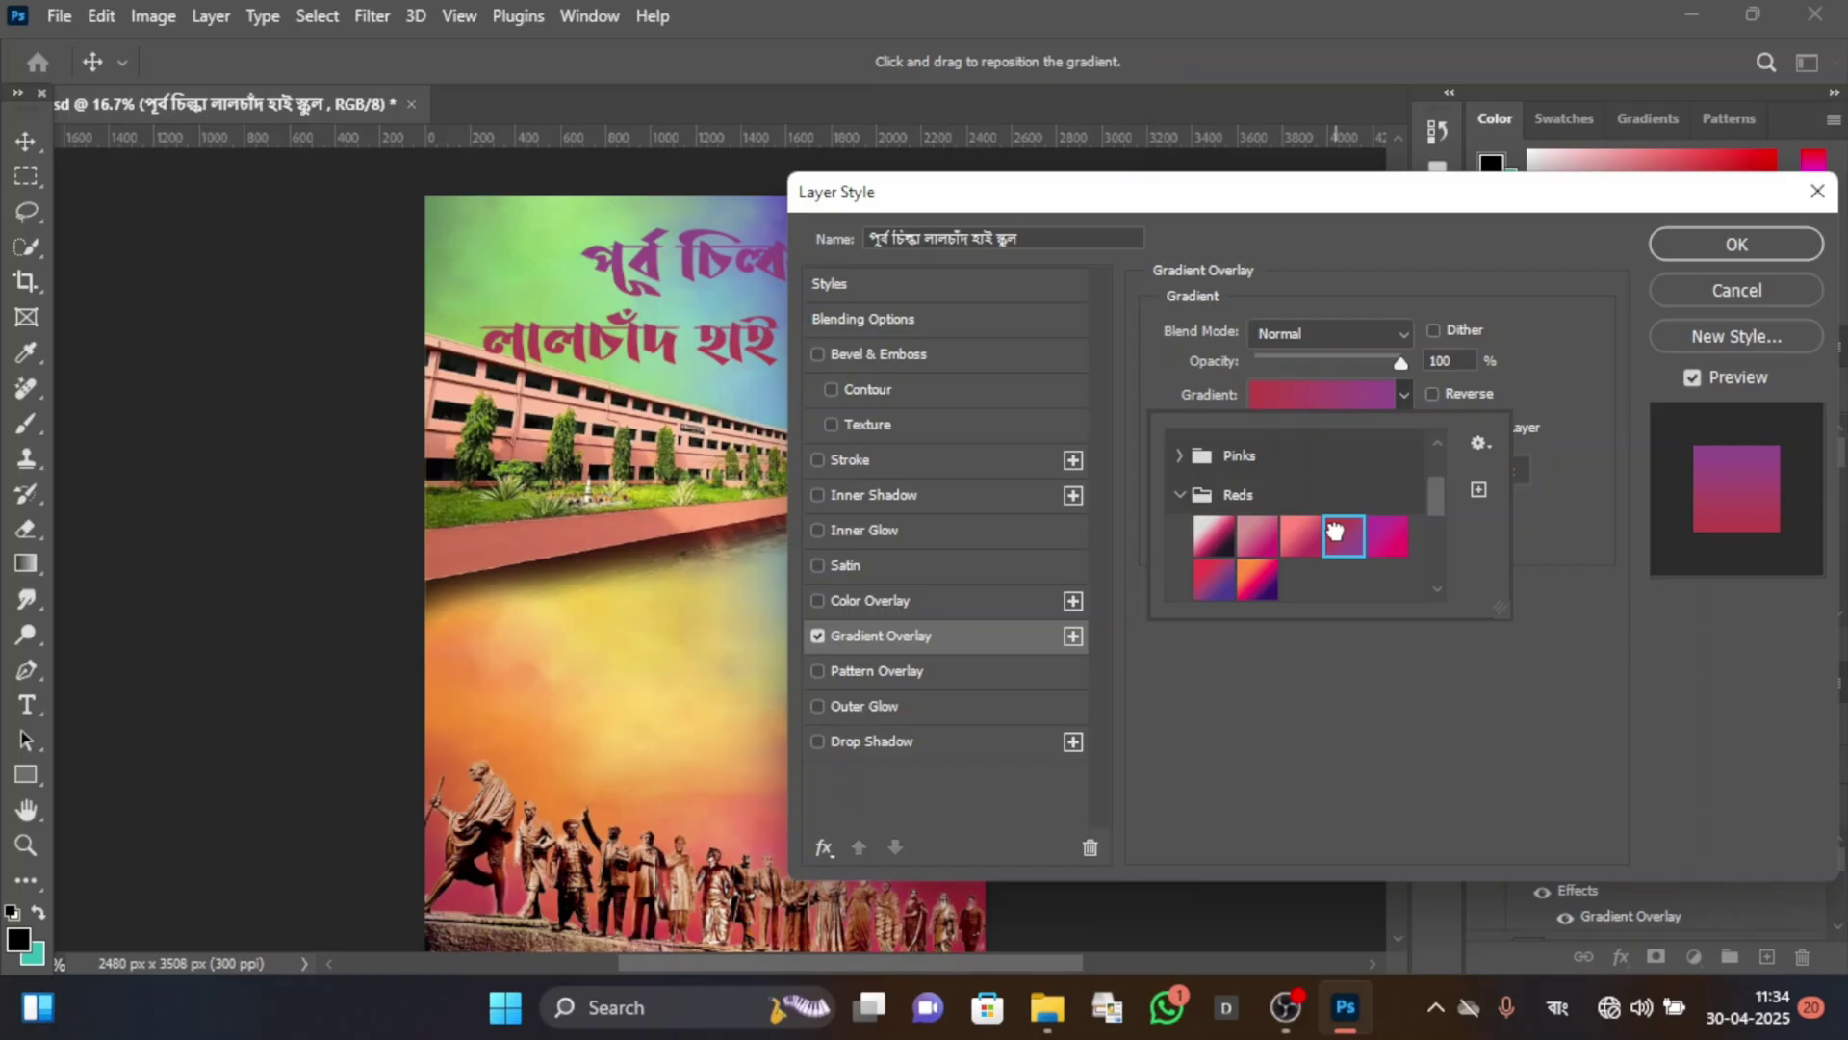
left_click(1214, 583)
scroll(1367, 558, "down", 3)
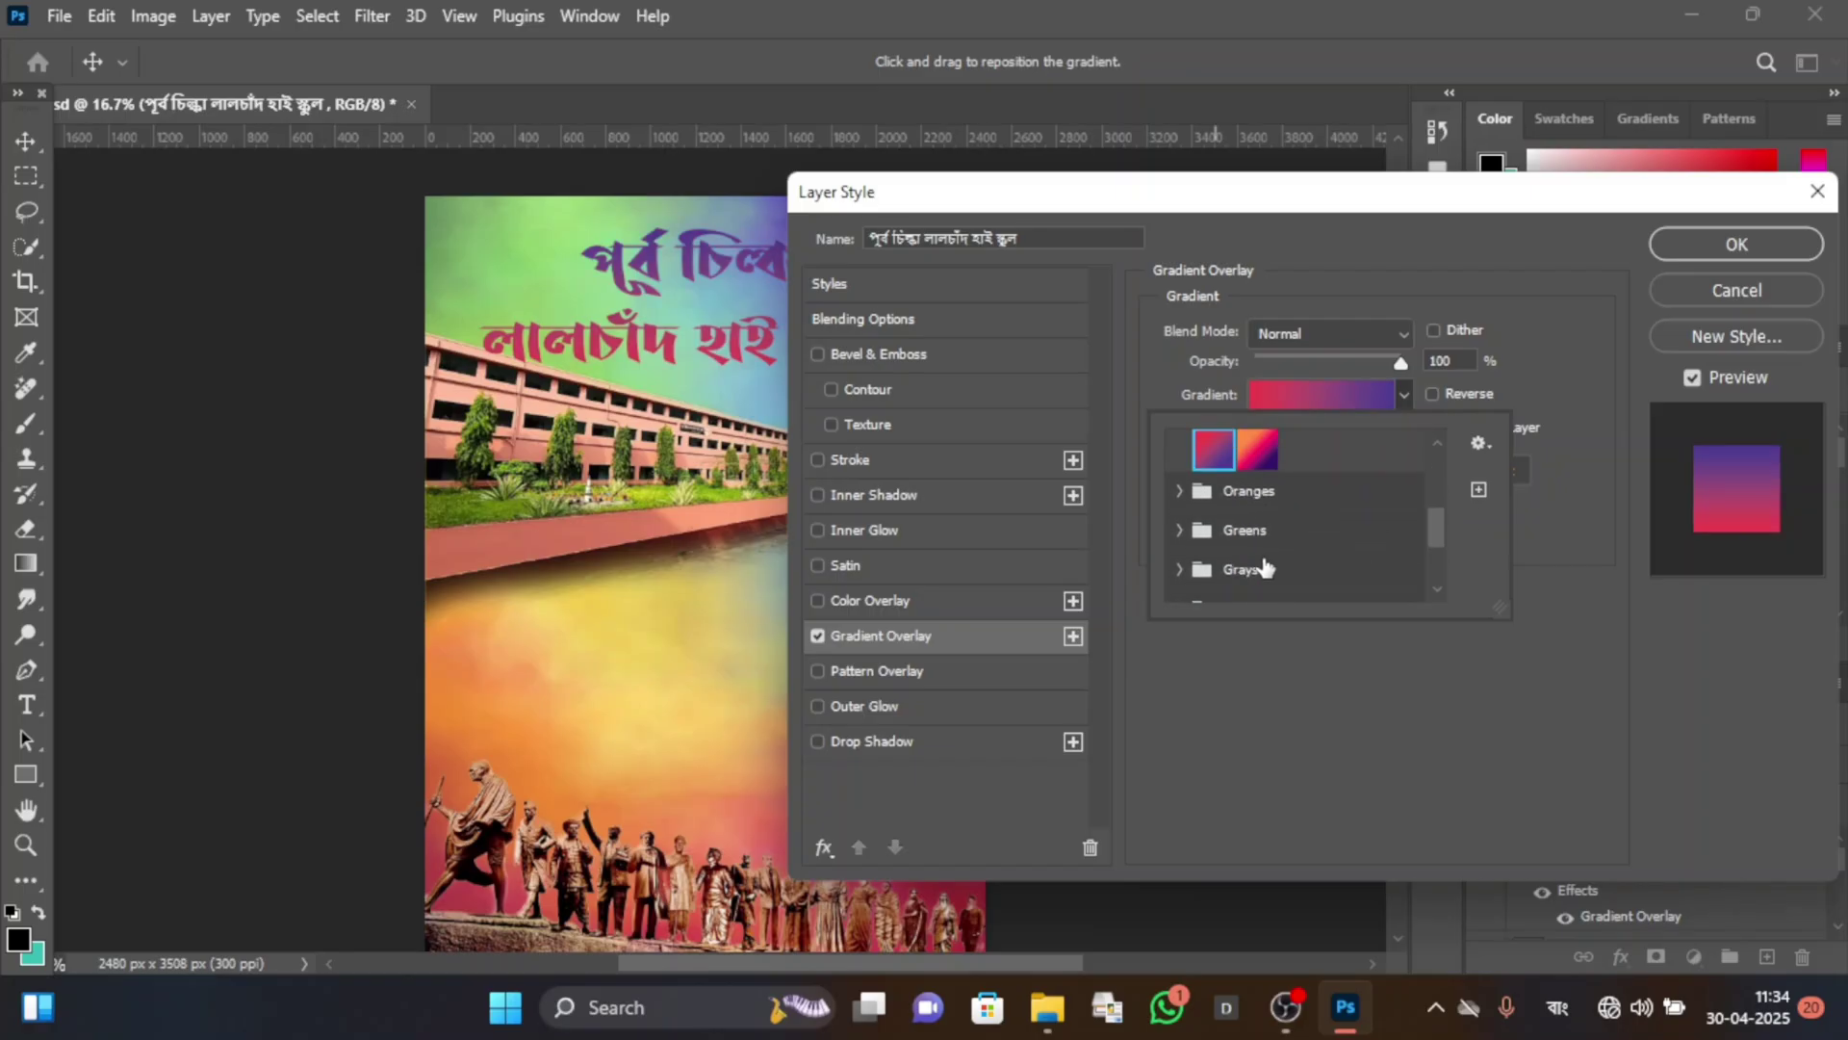
scroll(1264, 568, "up", 4)
scroll(1257, 573, "down", 1)
left_click(1254, 578)
left_click(1435, 198)
left_click_drag(1434, 197, 1031, 538)
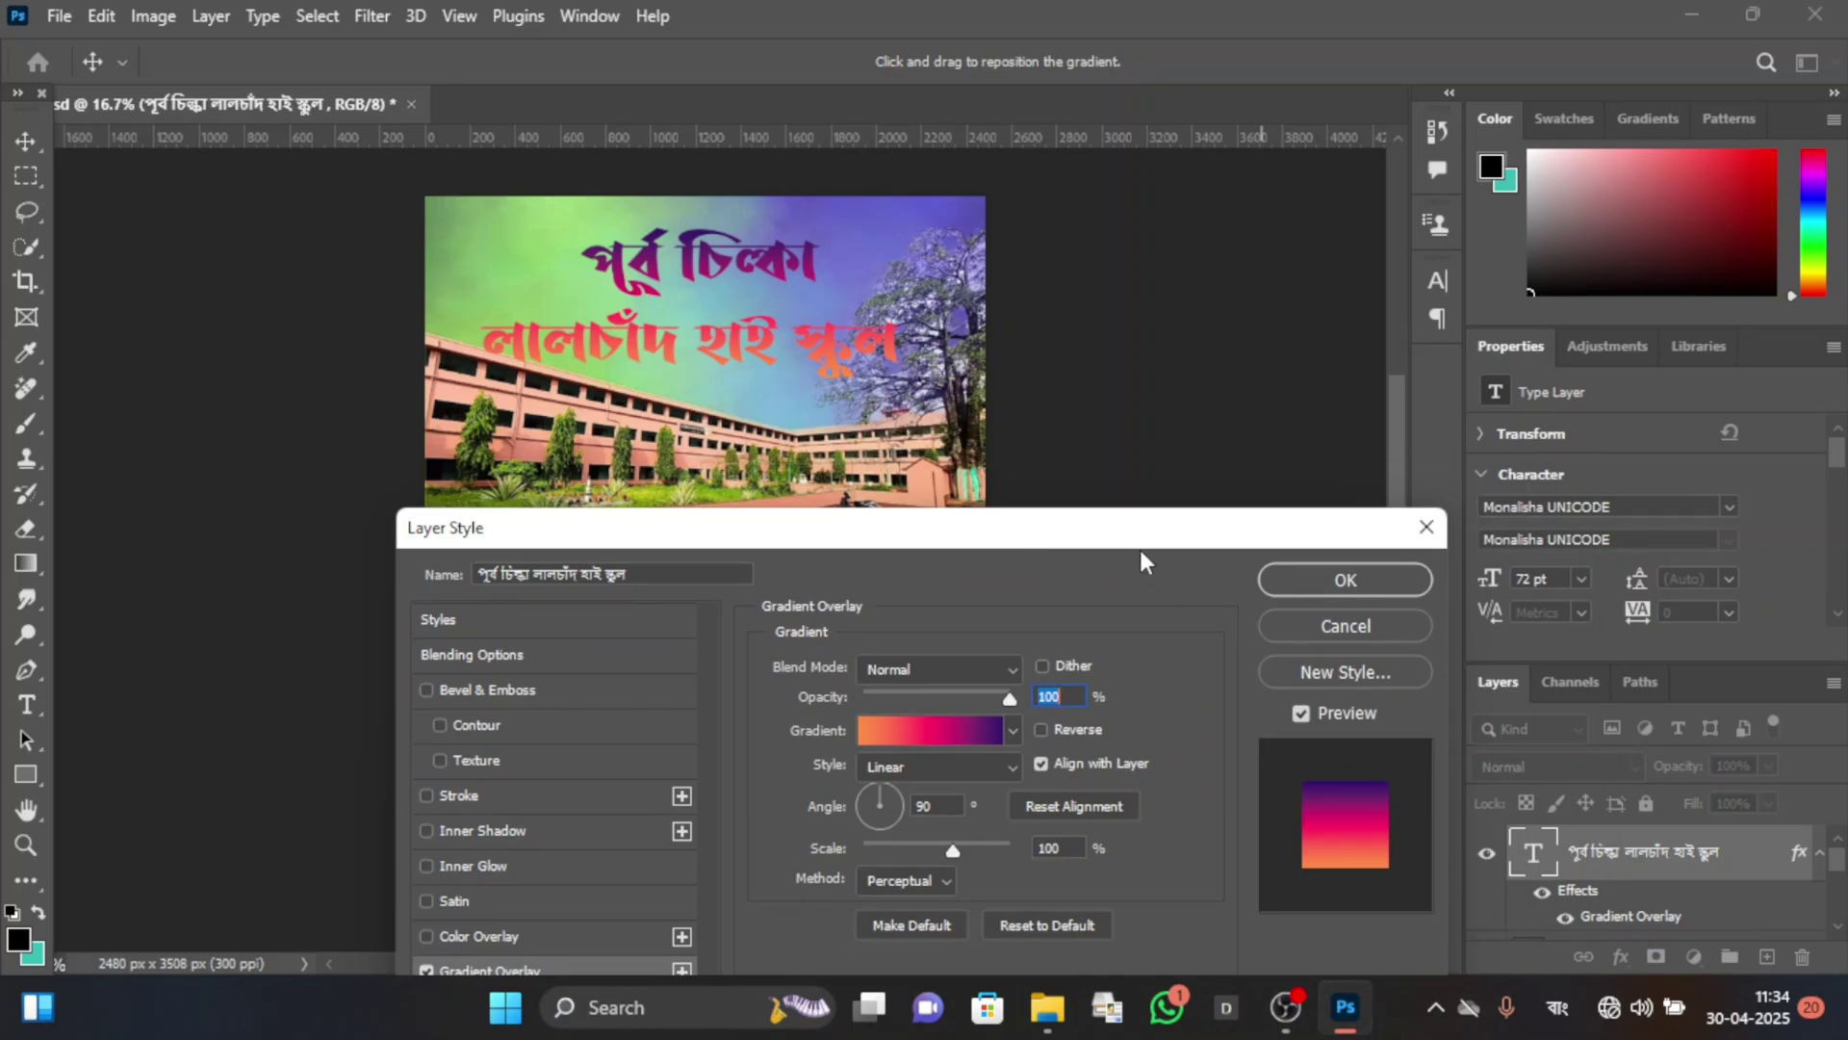
left_click_drag(1140, 550, 1499, 241)
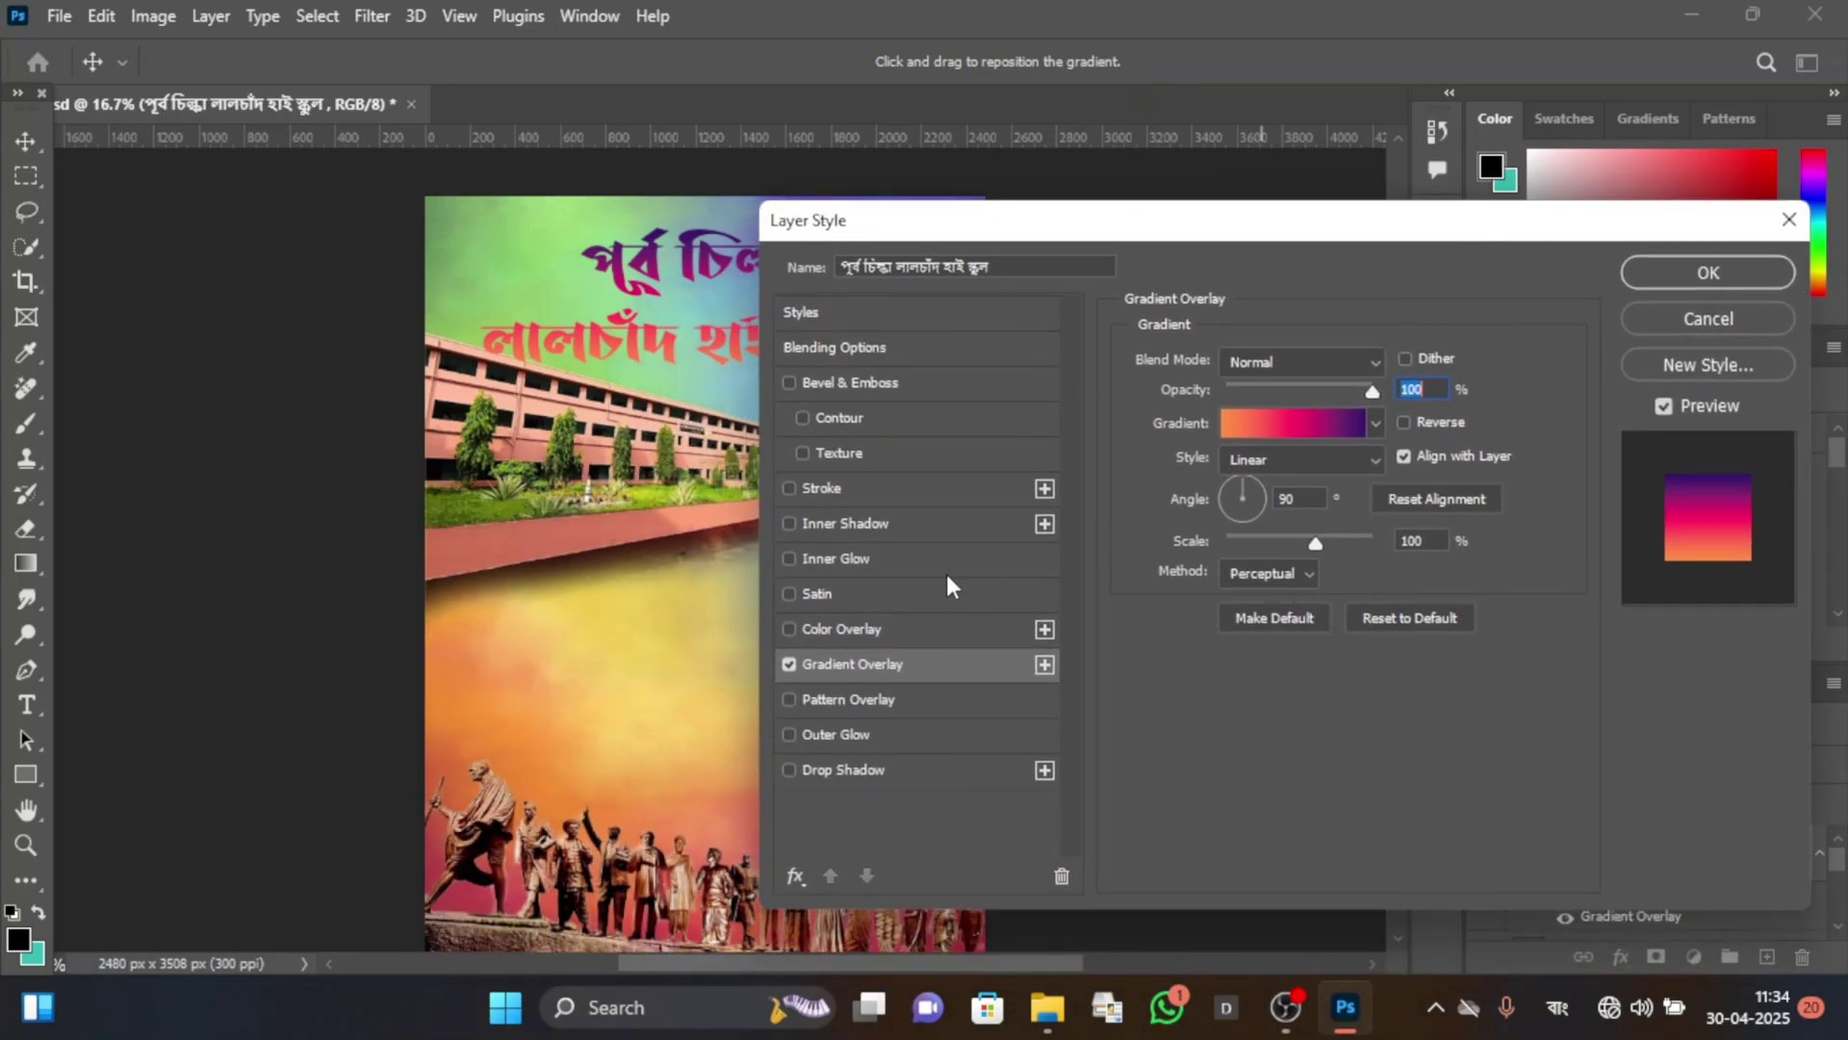
Add a 7 px stroke to the title through its layer style.
left_click(909, 487)
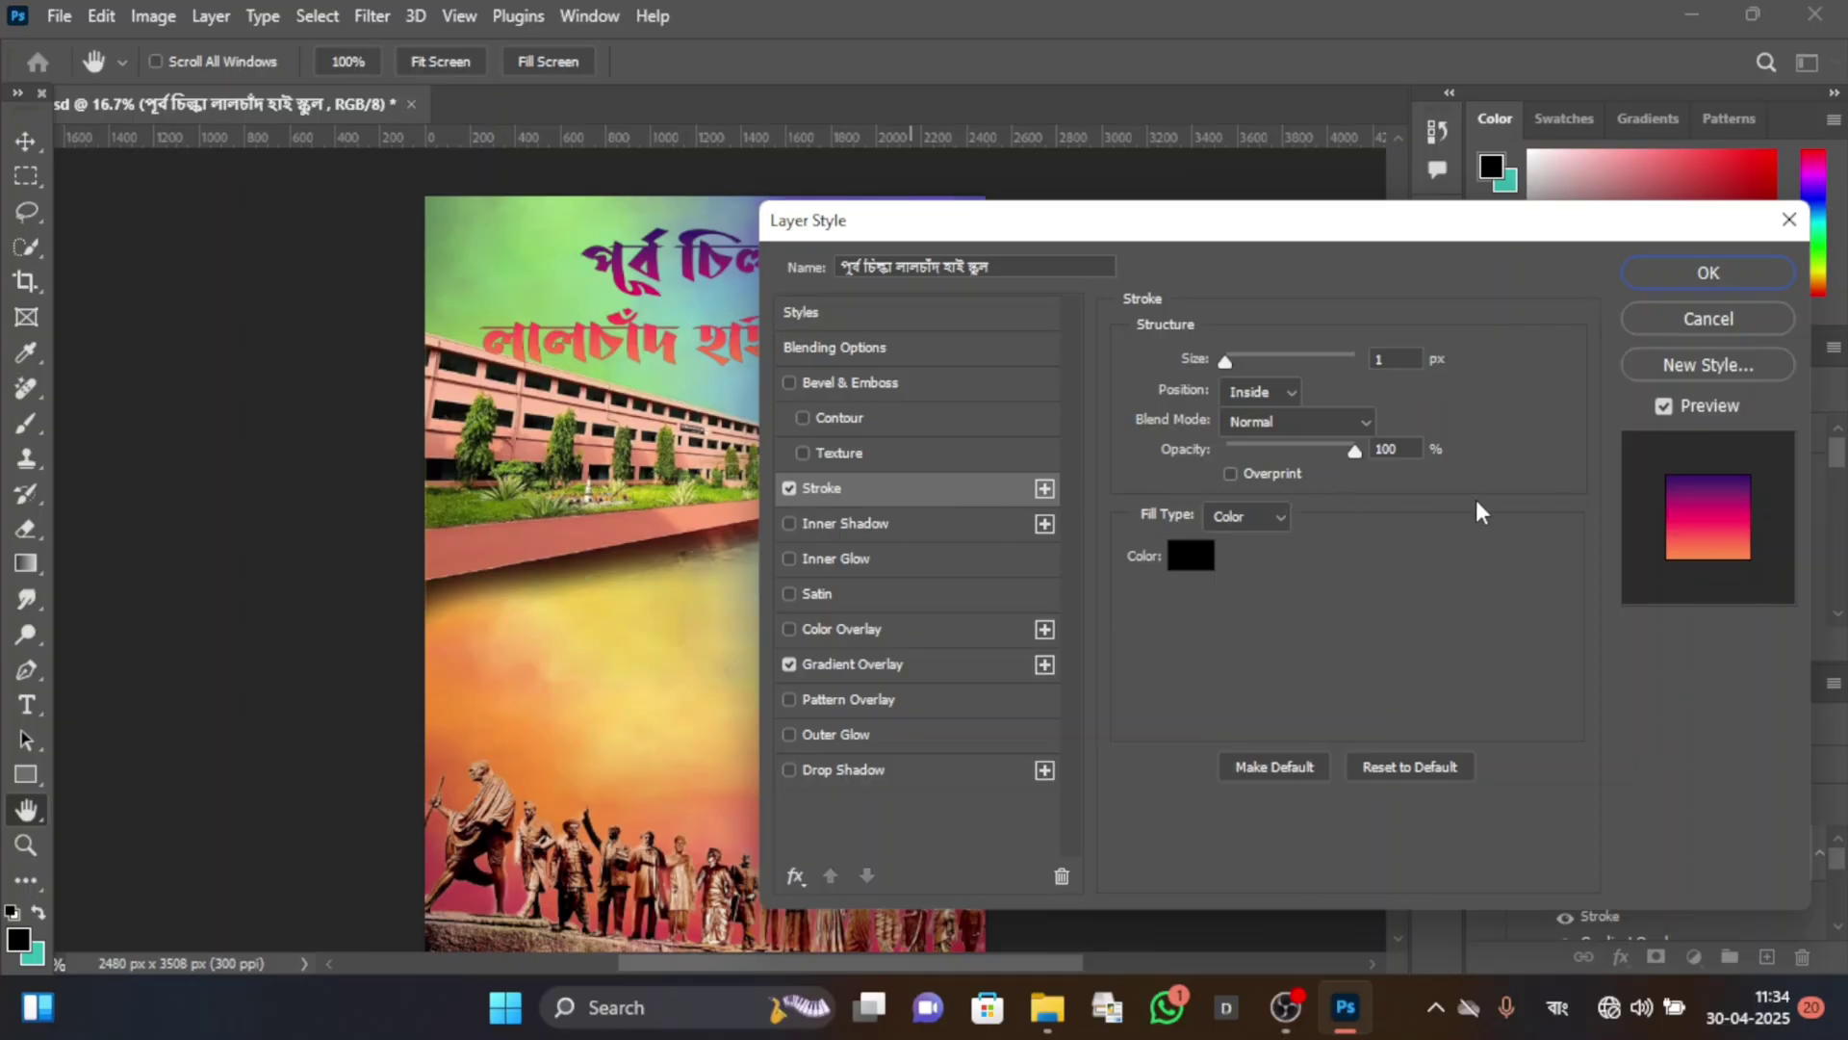
left_click_drag(1226, 361, 1239, 371)
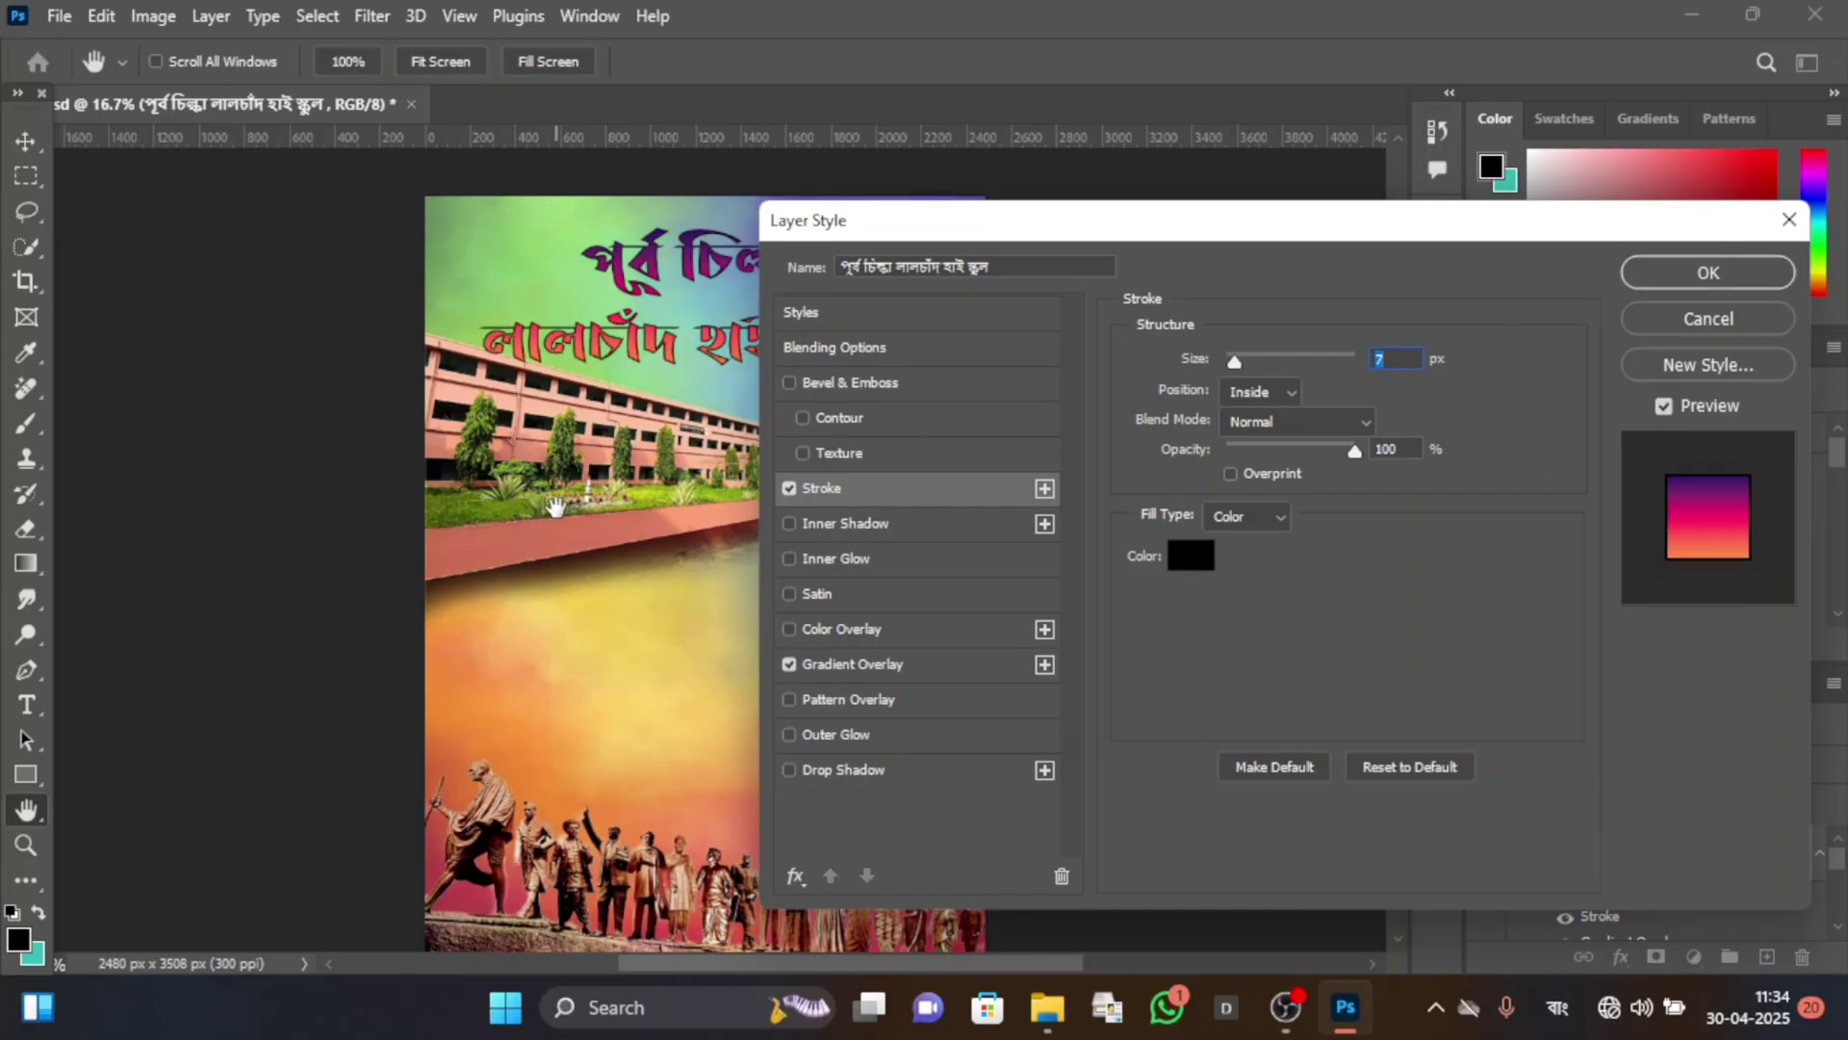
left_click_drag(589, 501, 330, 510)
scroll(330, 510, "up", 1)
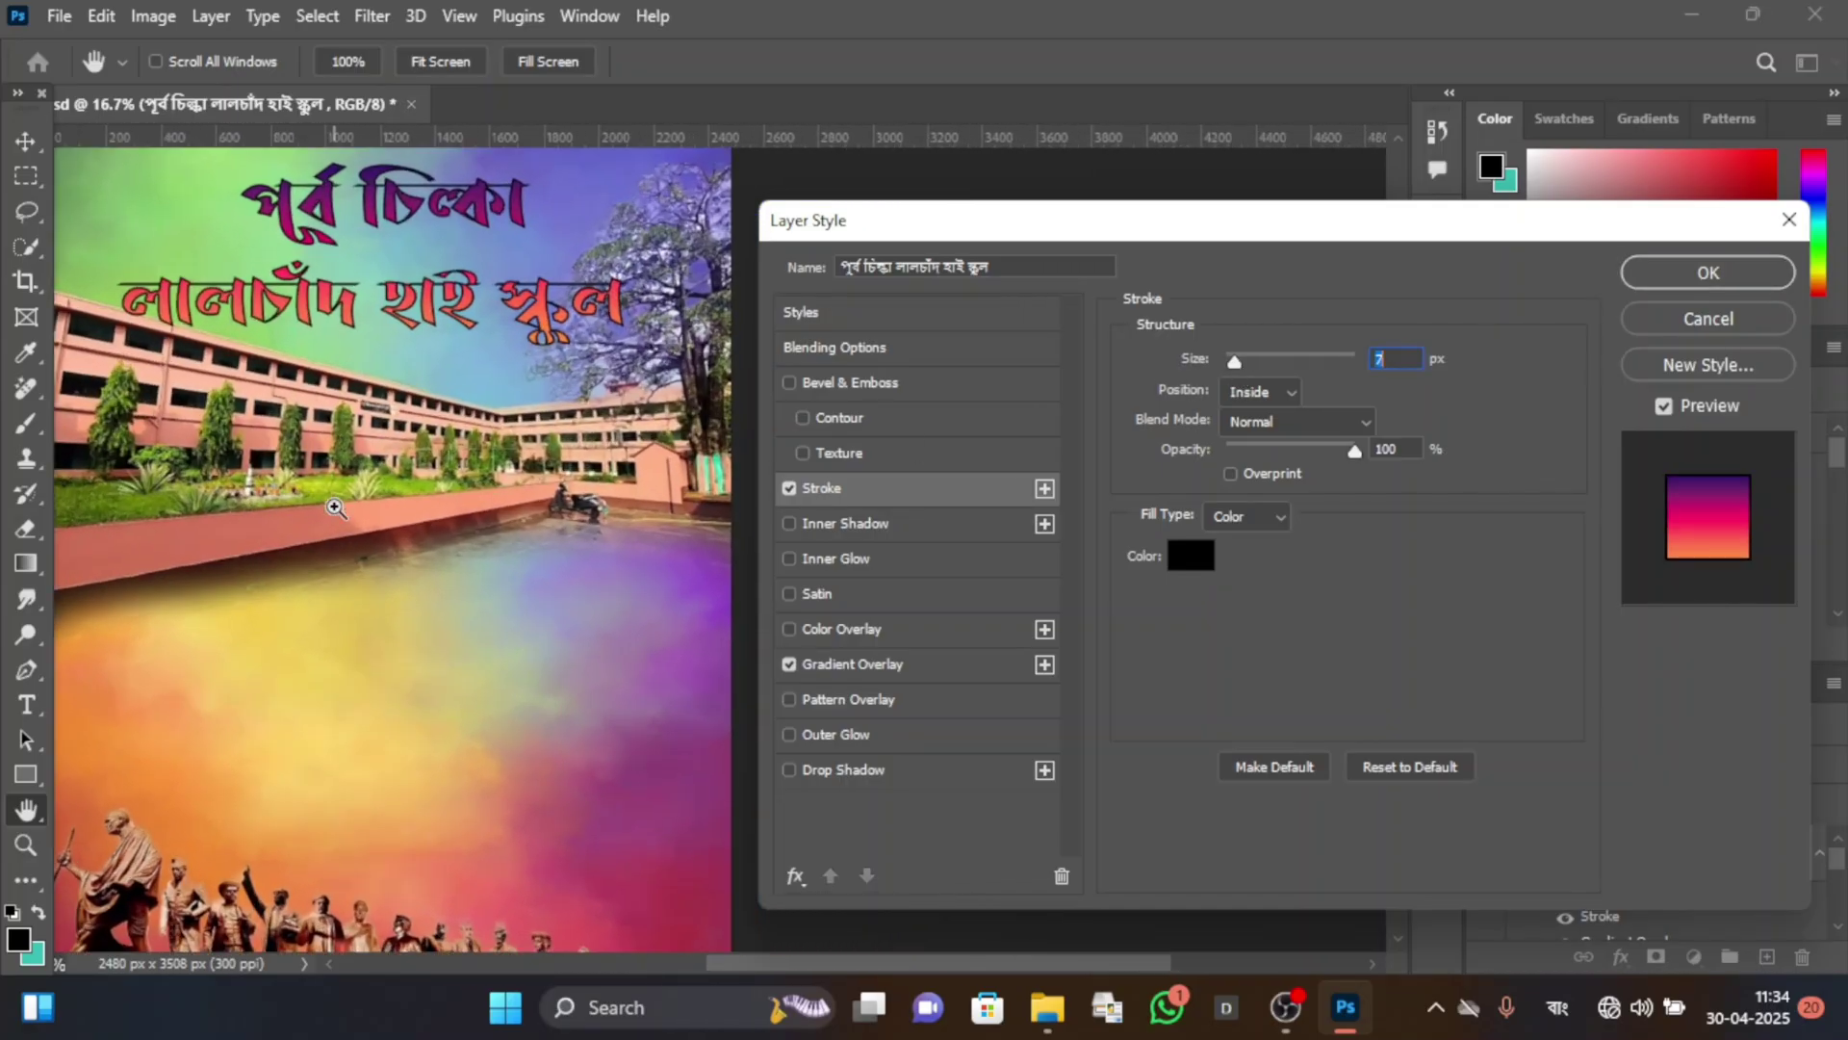
left_click_drag(396, 591, 558, 727)
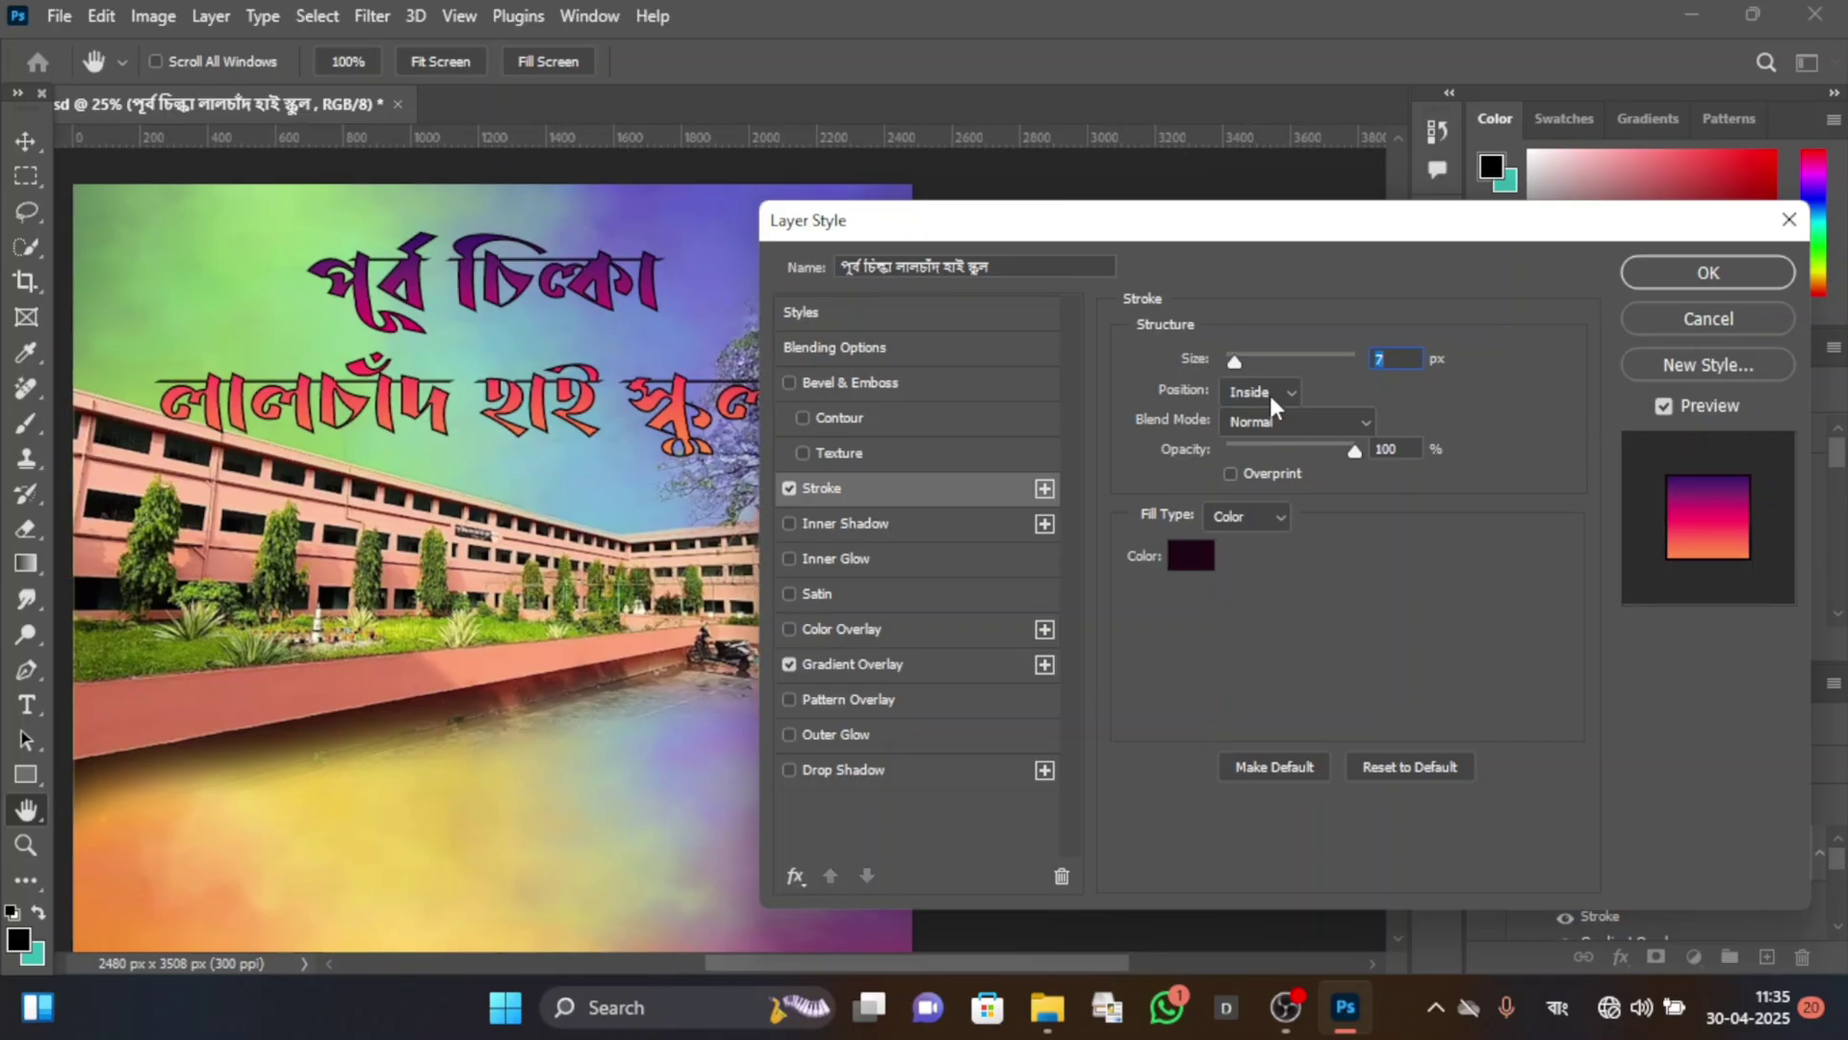
Set the title stroke's position to Outside and increase its size slightly.
left_click(1238, 367)
left_click_drag(1239, 365, 1236, 364)
left_click(1290, 389)
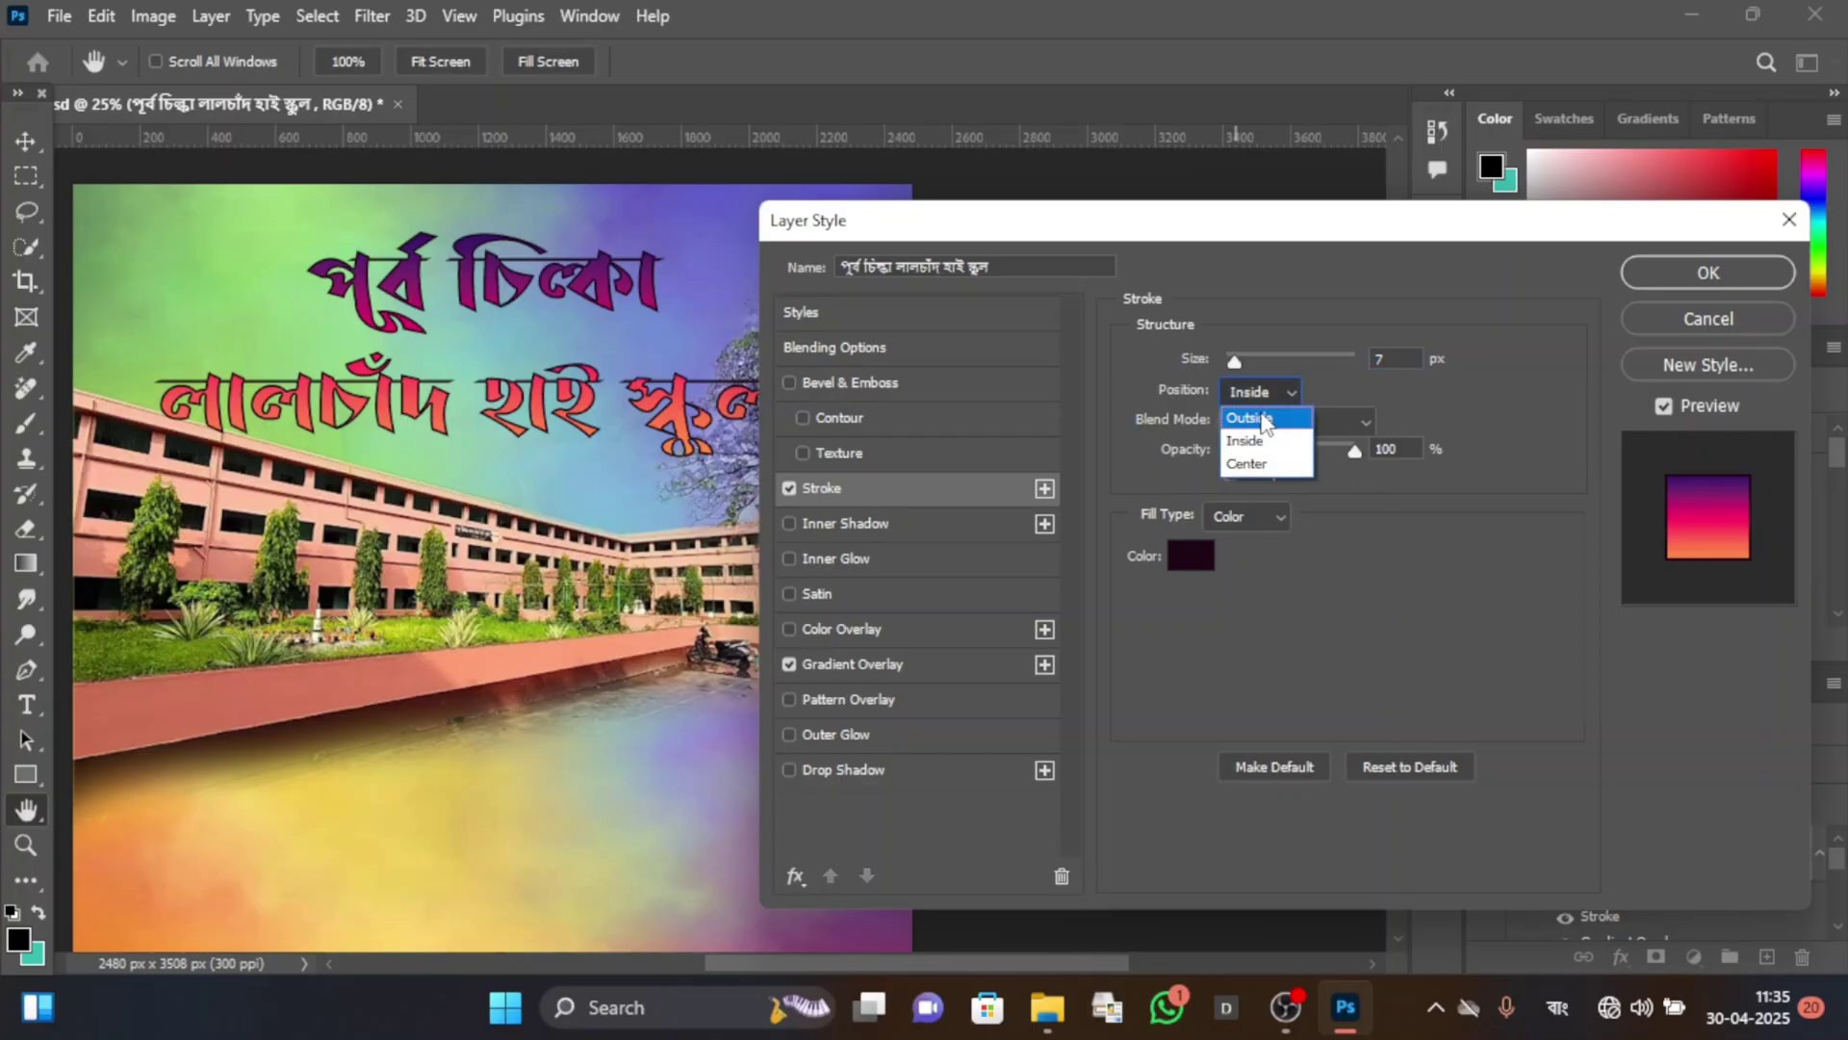
left_click(1260, 407)
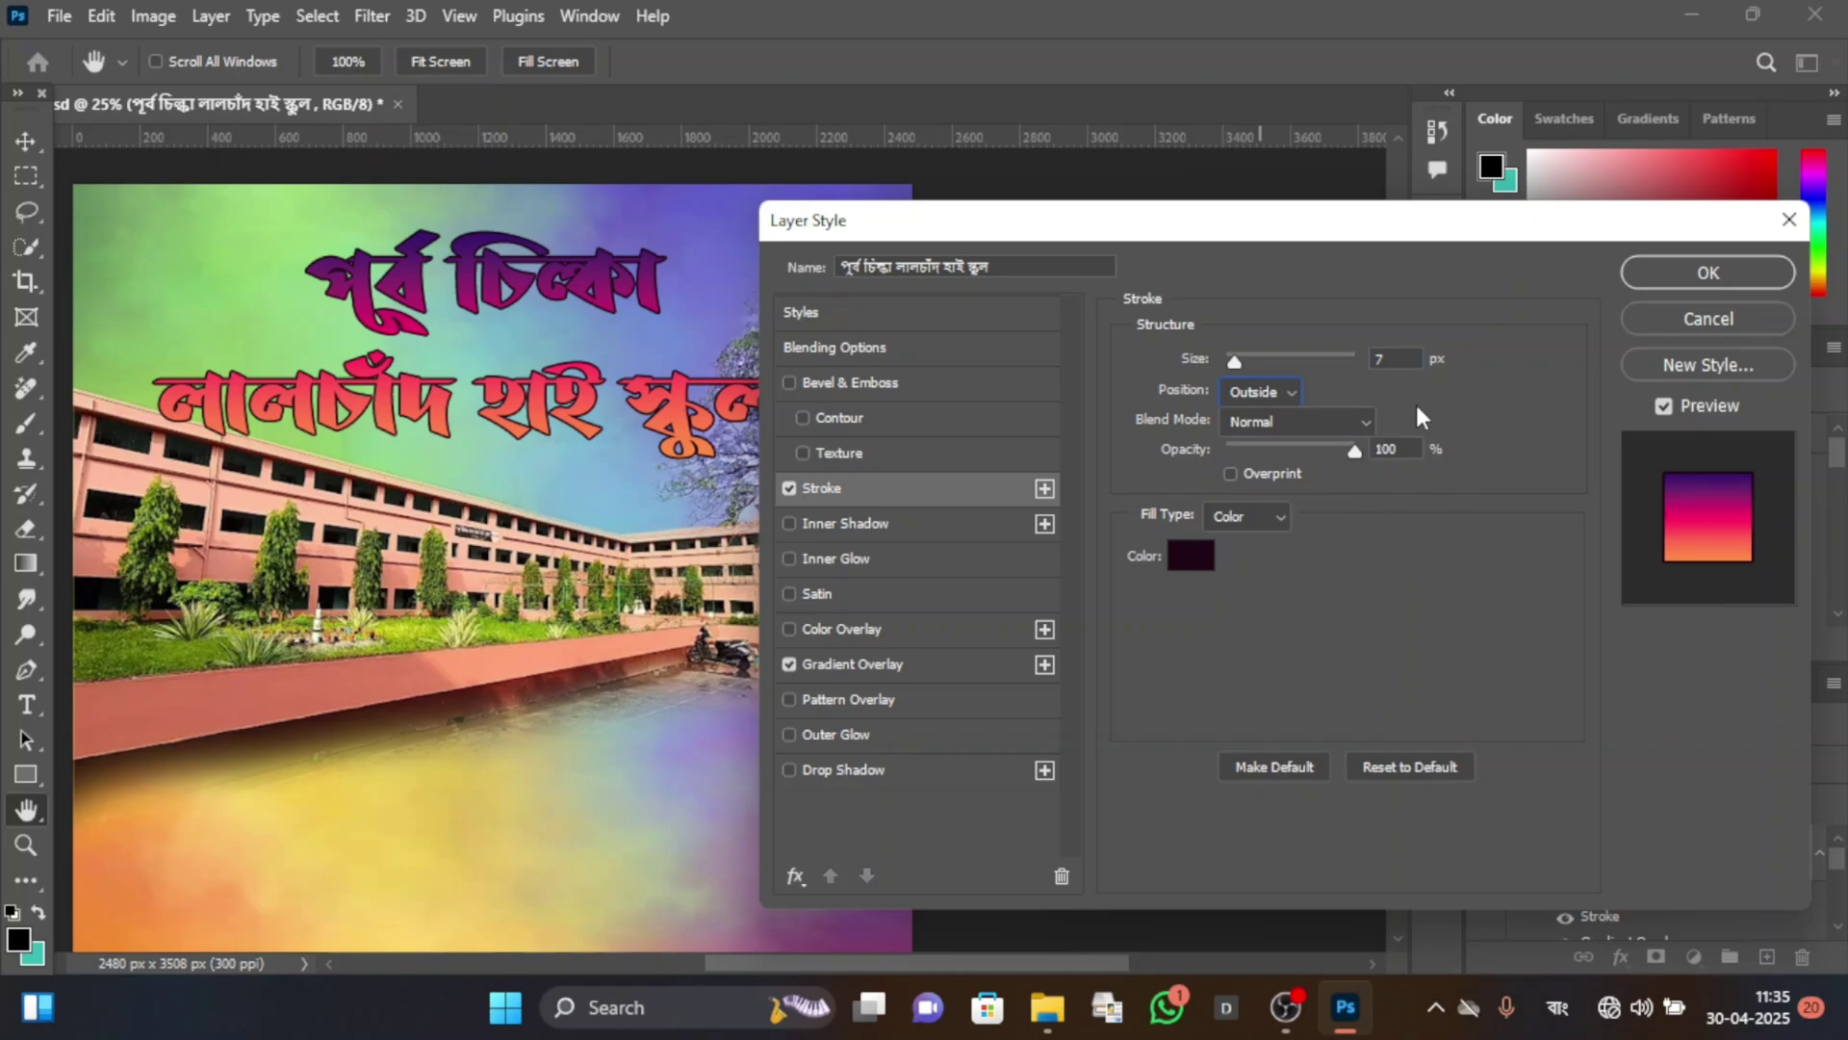
left_click_drag(1234, 357, 1240, 360)
Change the title's stroke colour to white (#ffffff), with a size of 10 px and an opacity of 81%.
left_click(1190, 555)
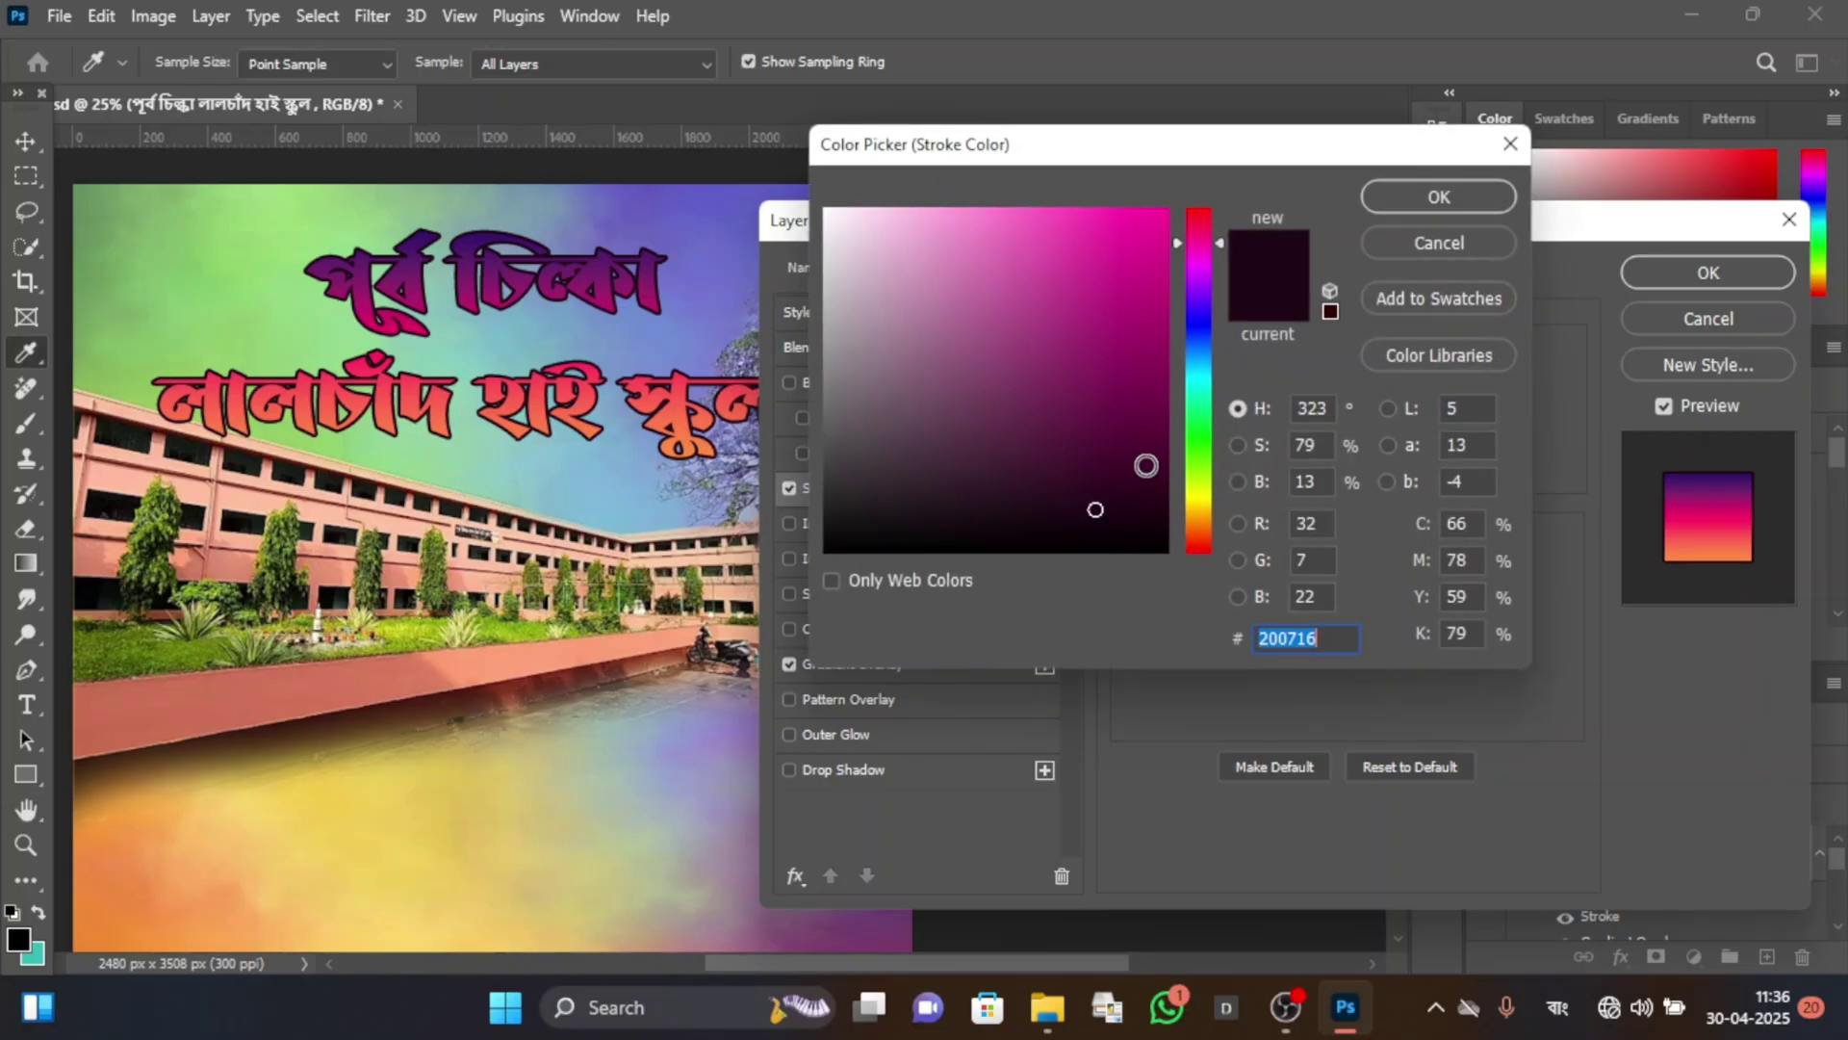
mouse_move(972, 308)
left_mouse_down()
mouse_move(830, 221)
mouse_move(803, 183)
left_mouse_up()
left_click(1078, 515)
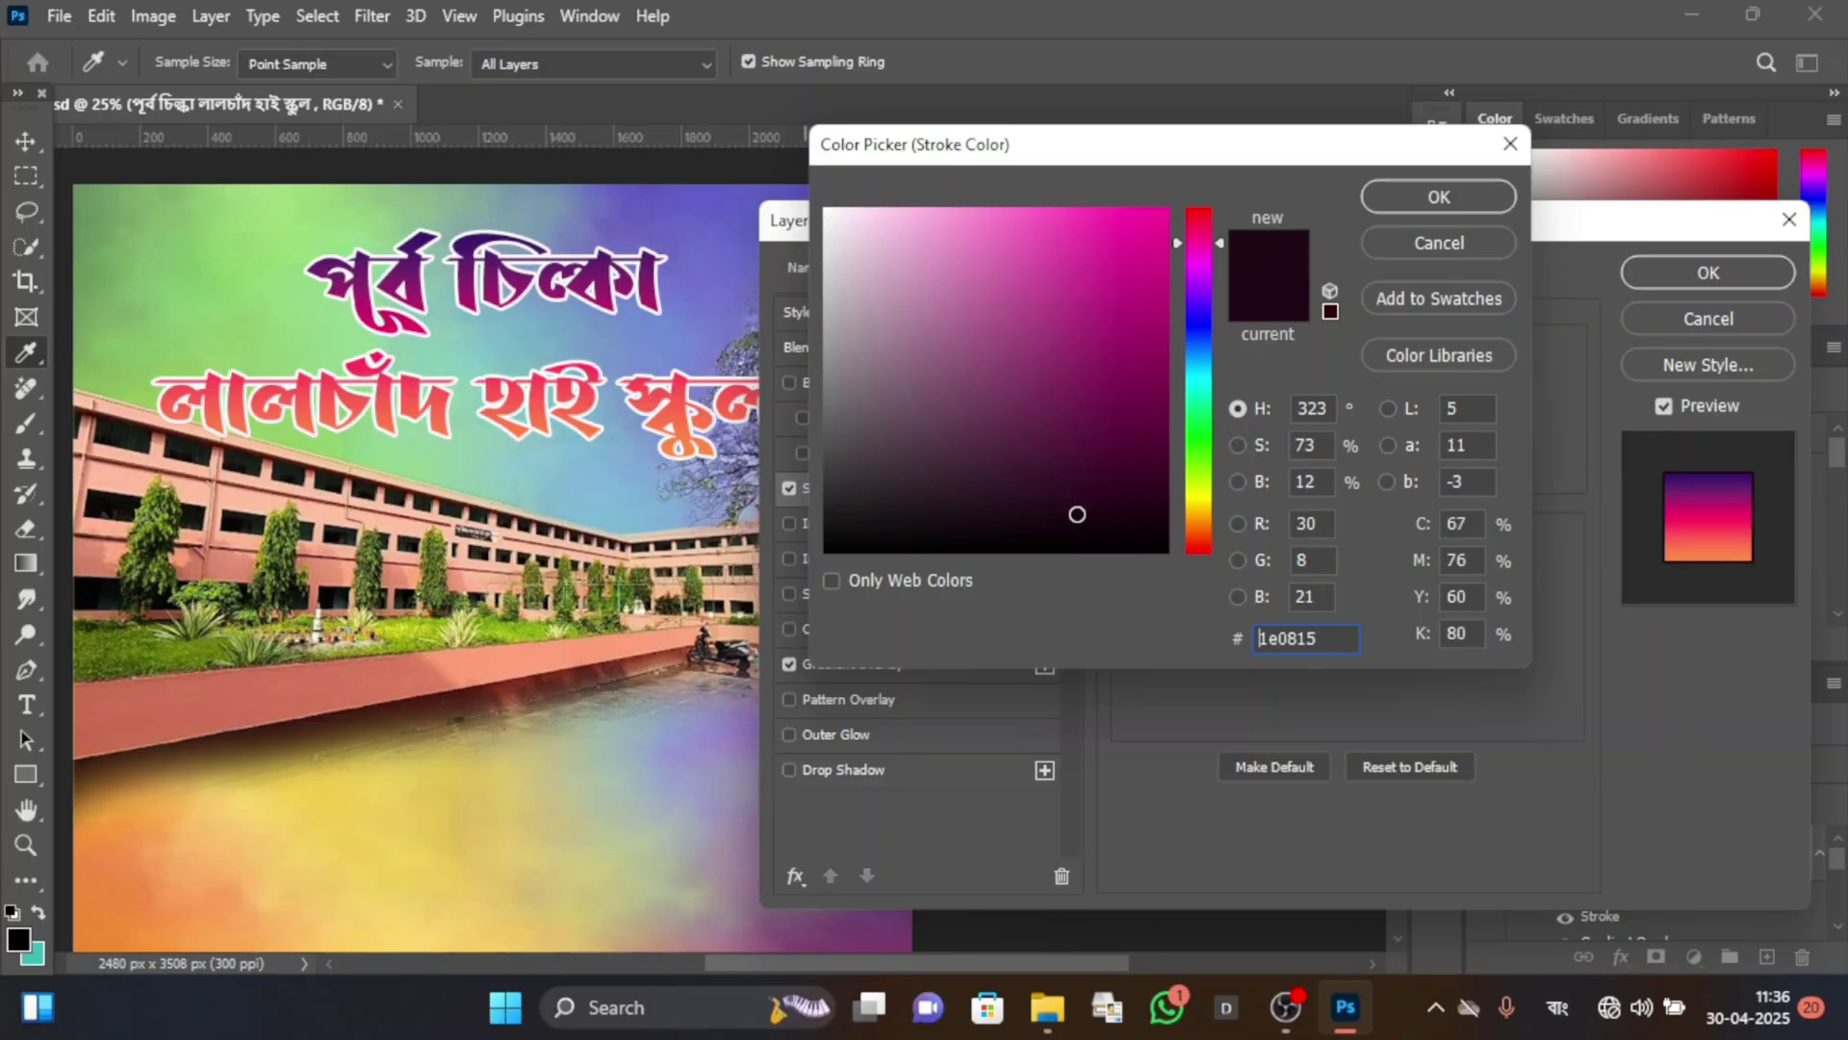
mouse_move(1077, 503)
left_mouse_down()
mouse_move(1047, 478)
mouse_move(1062, 496)
left_mouse_up()
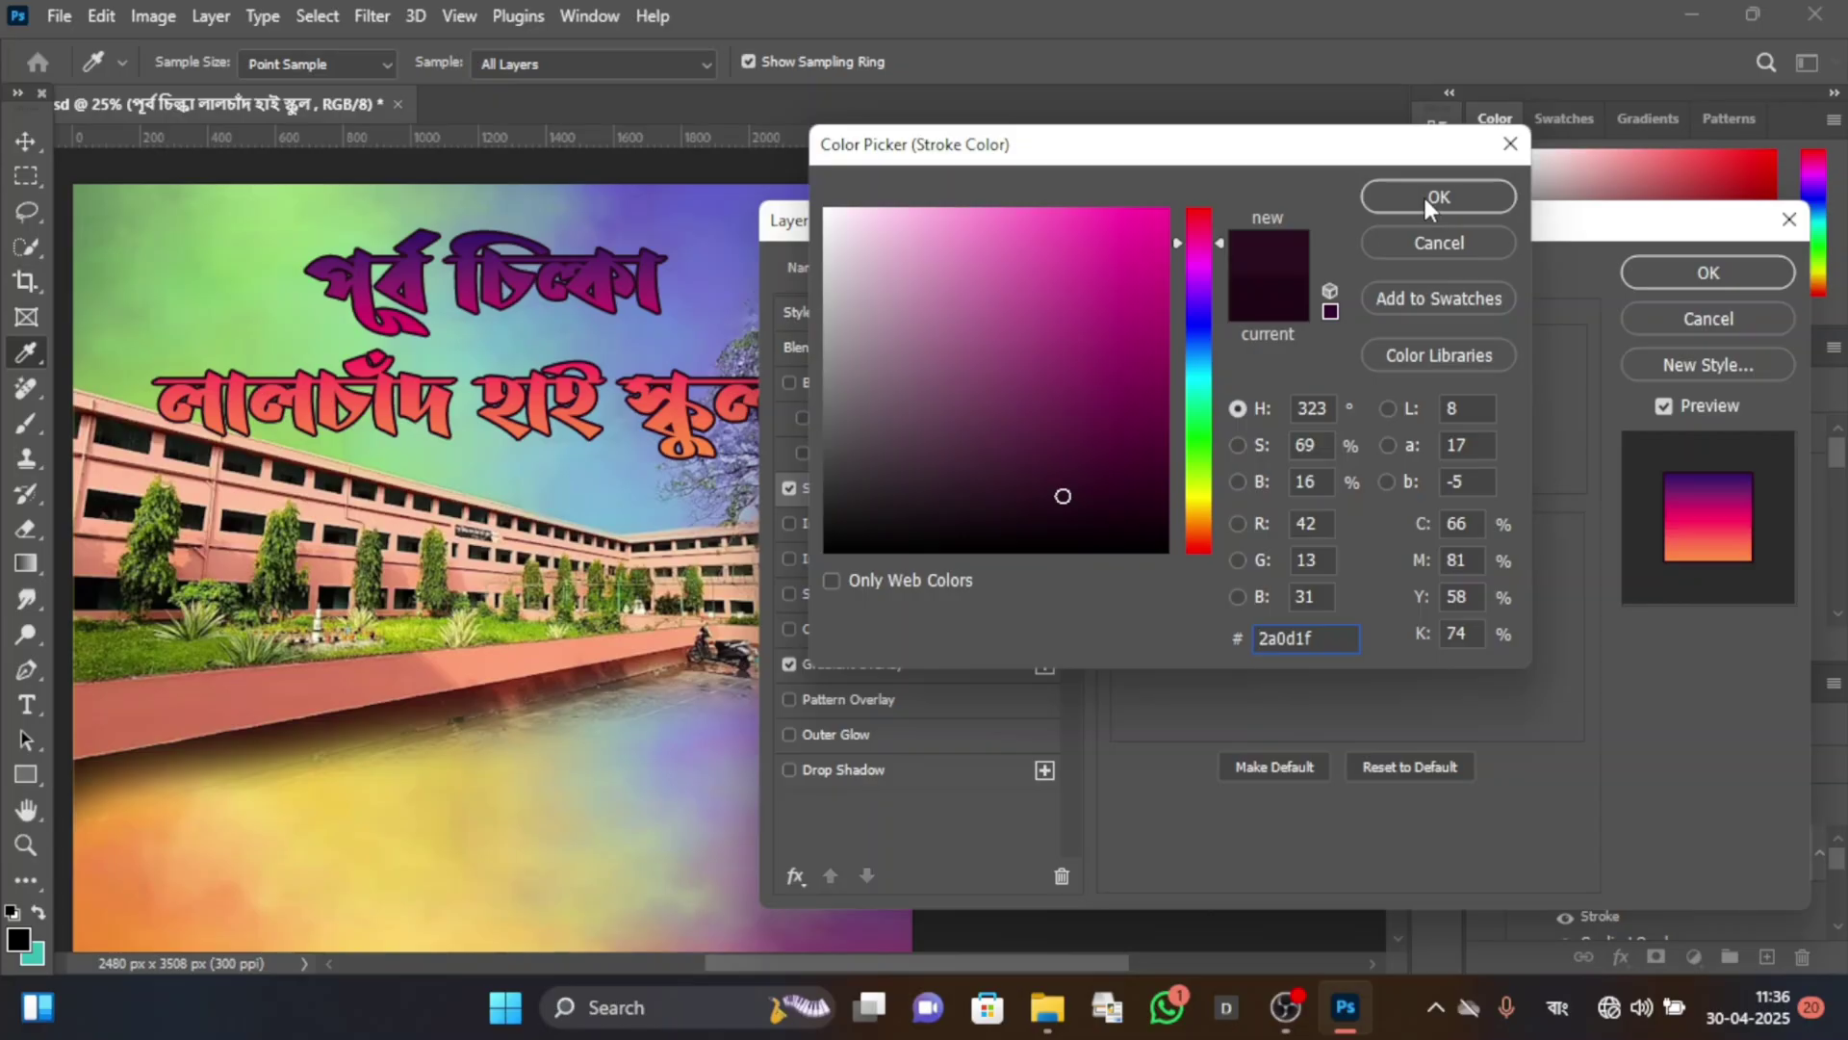
left_click_drag(942, 233, 760, 171)
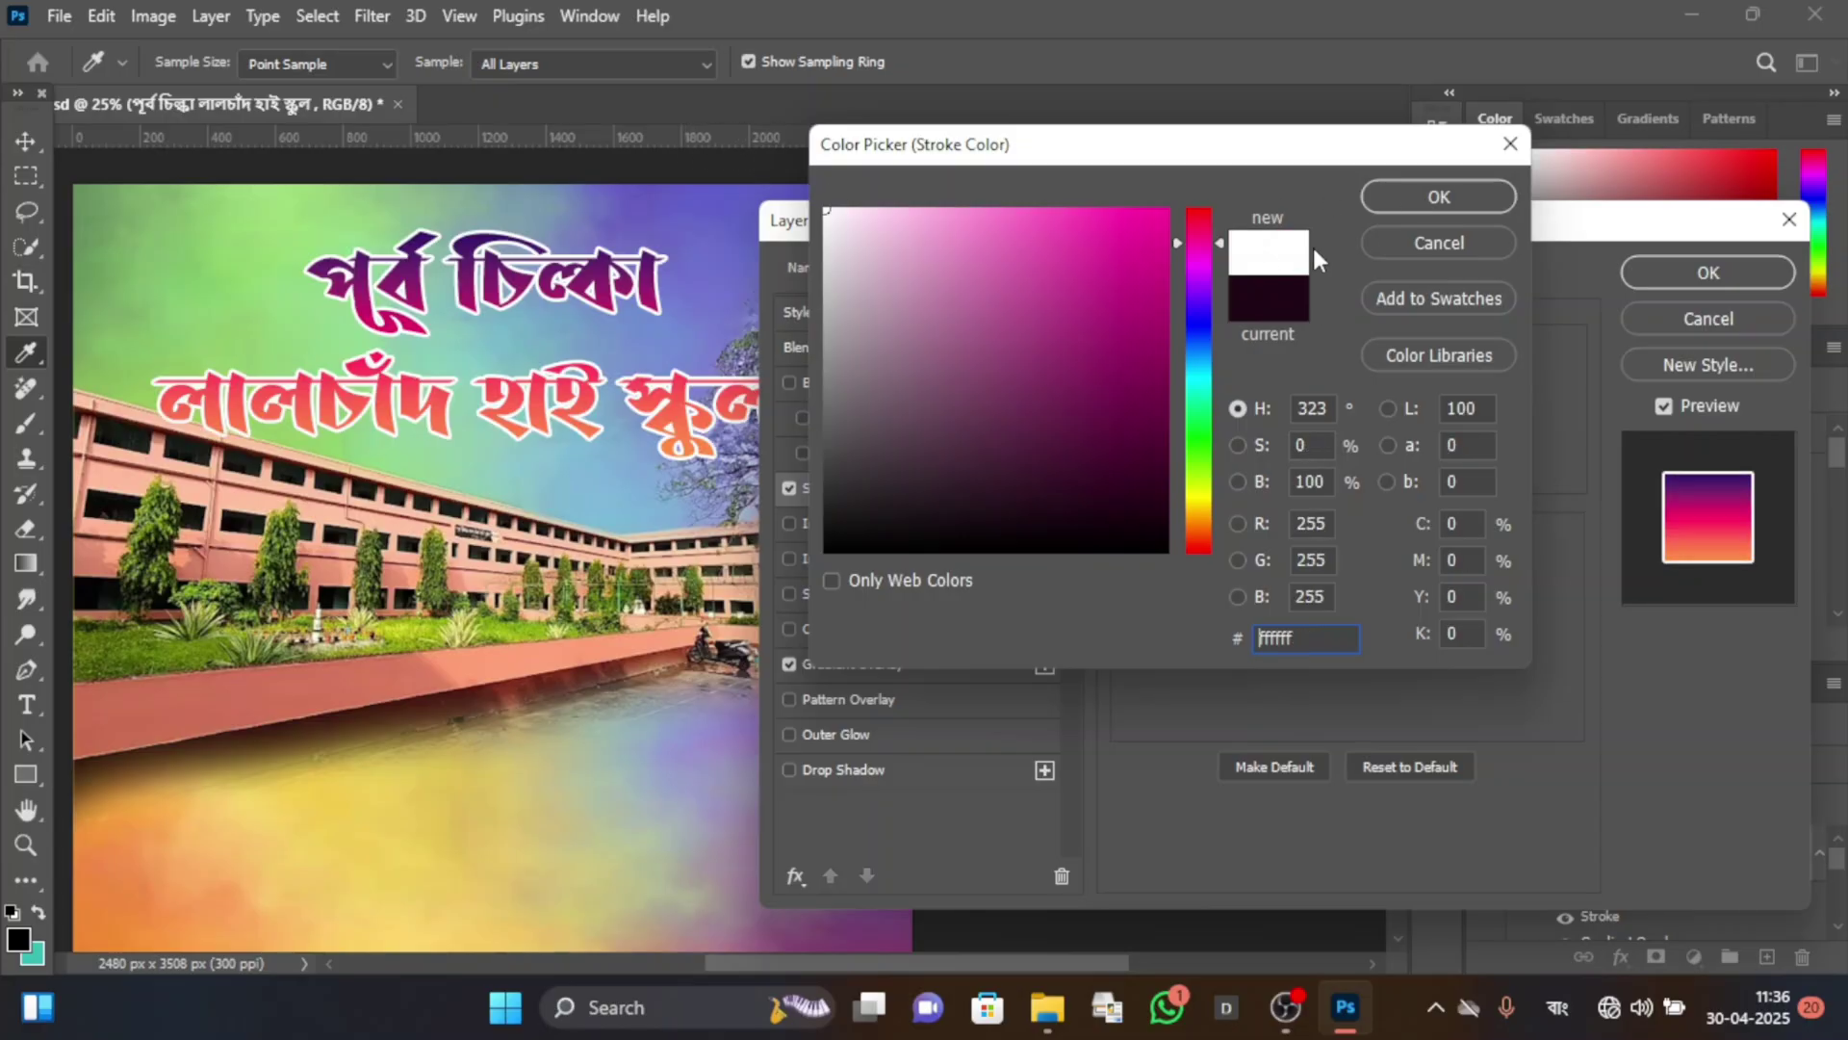
left_click(1439, 199)
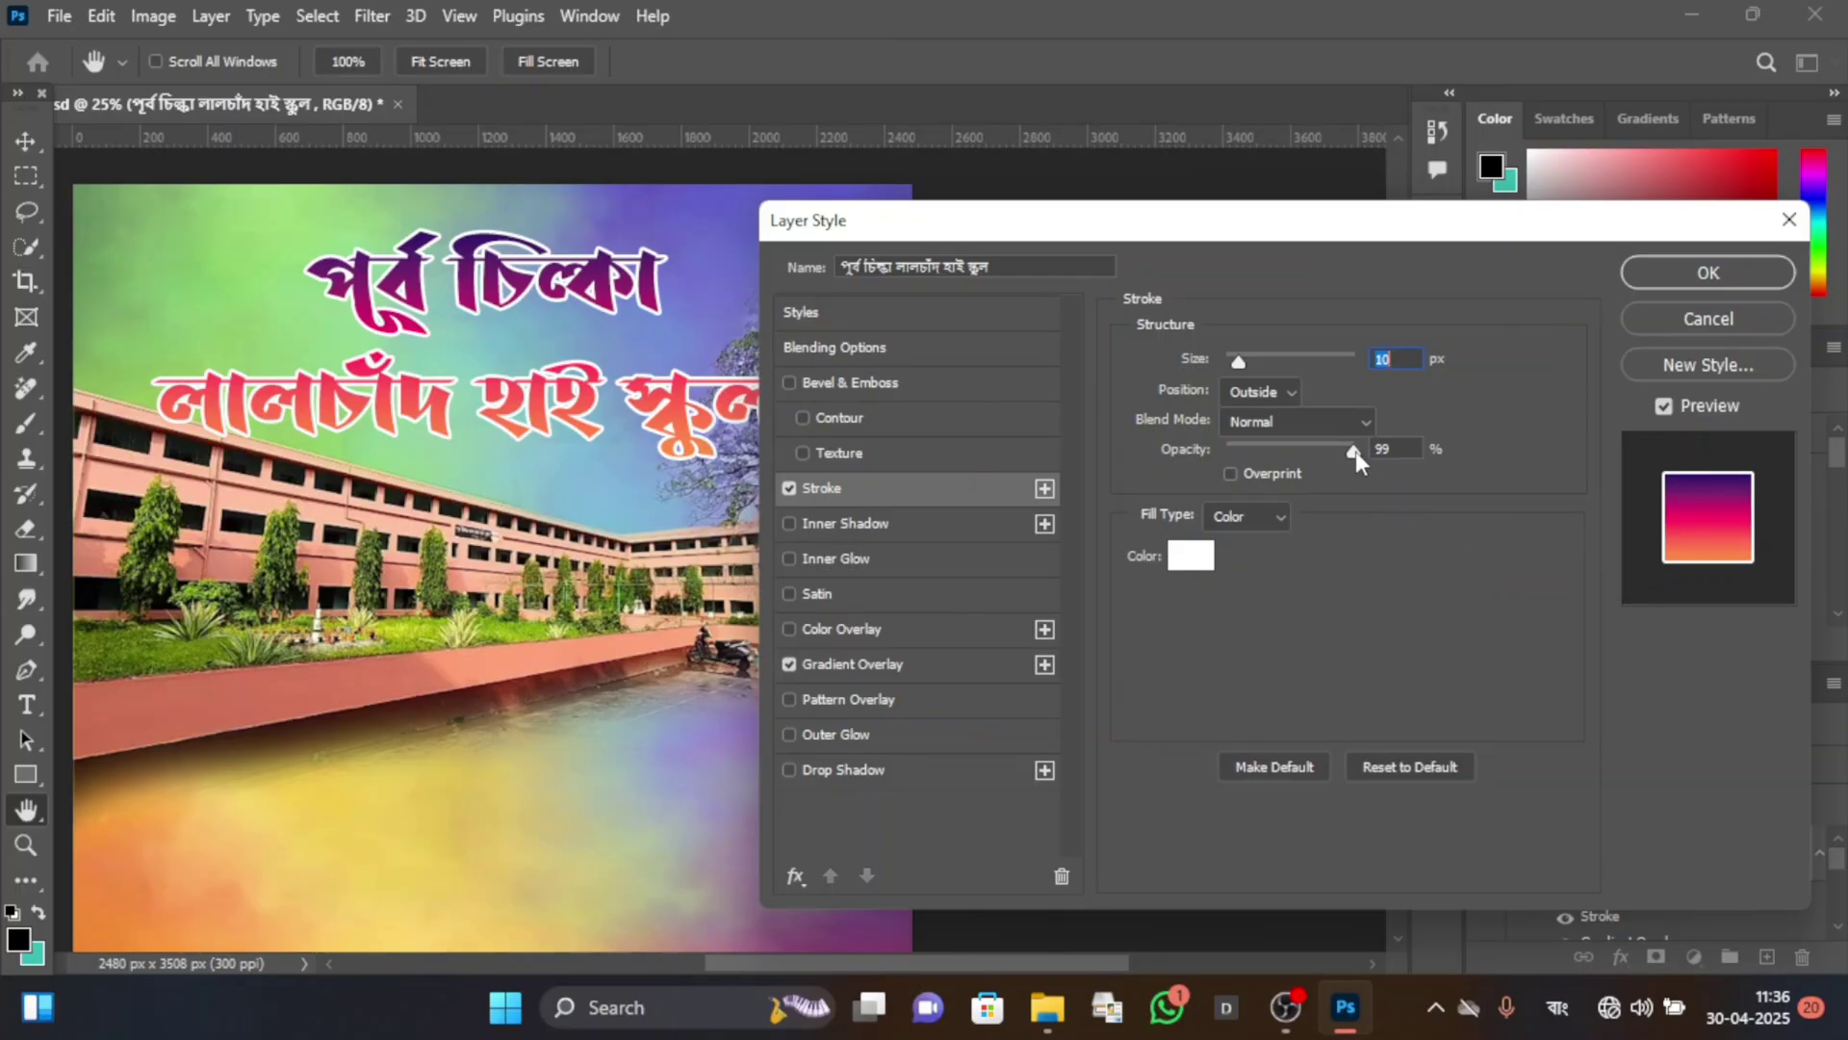
mouse_move(1355, 450)
left_mouse_down()
mouse_move(1288, 449)
mouse_move(1315, 454)
left_mouse_up()
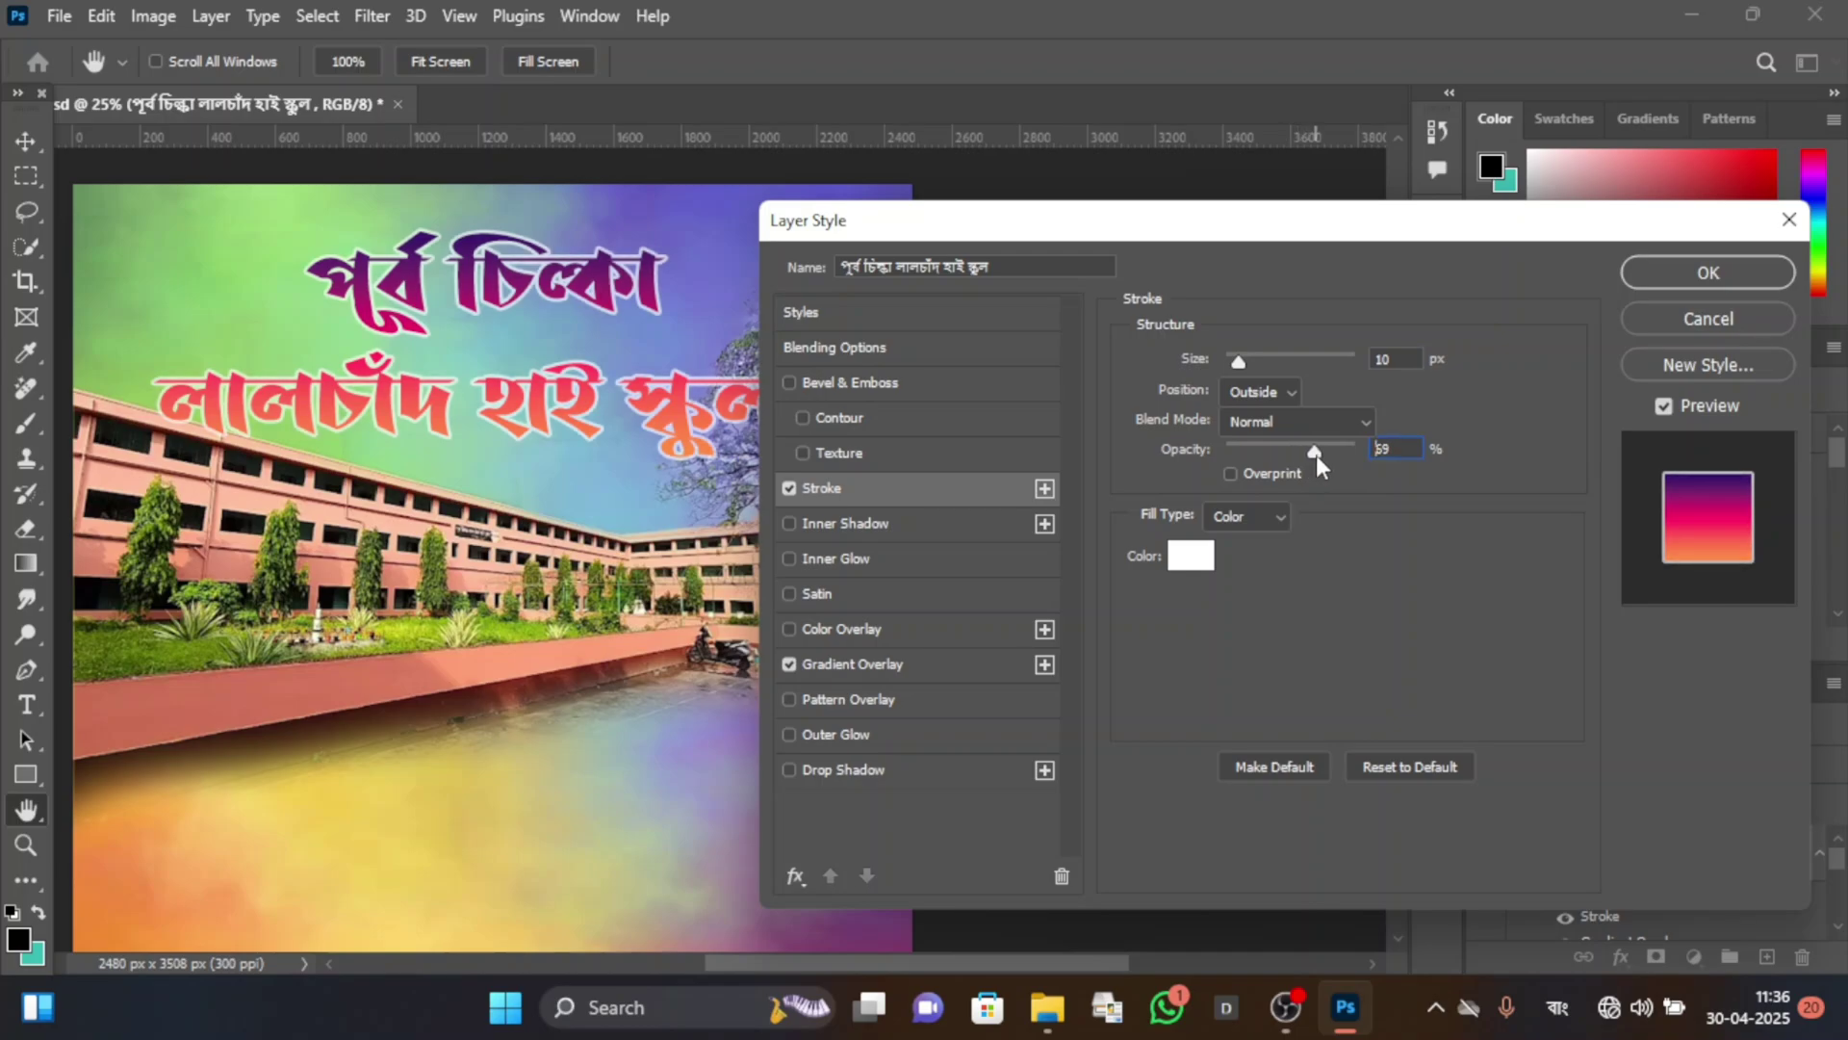
left_click_drag(1315, 454, 1332, 450)
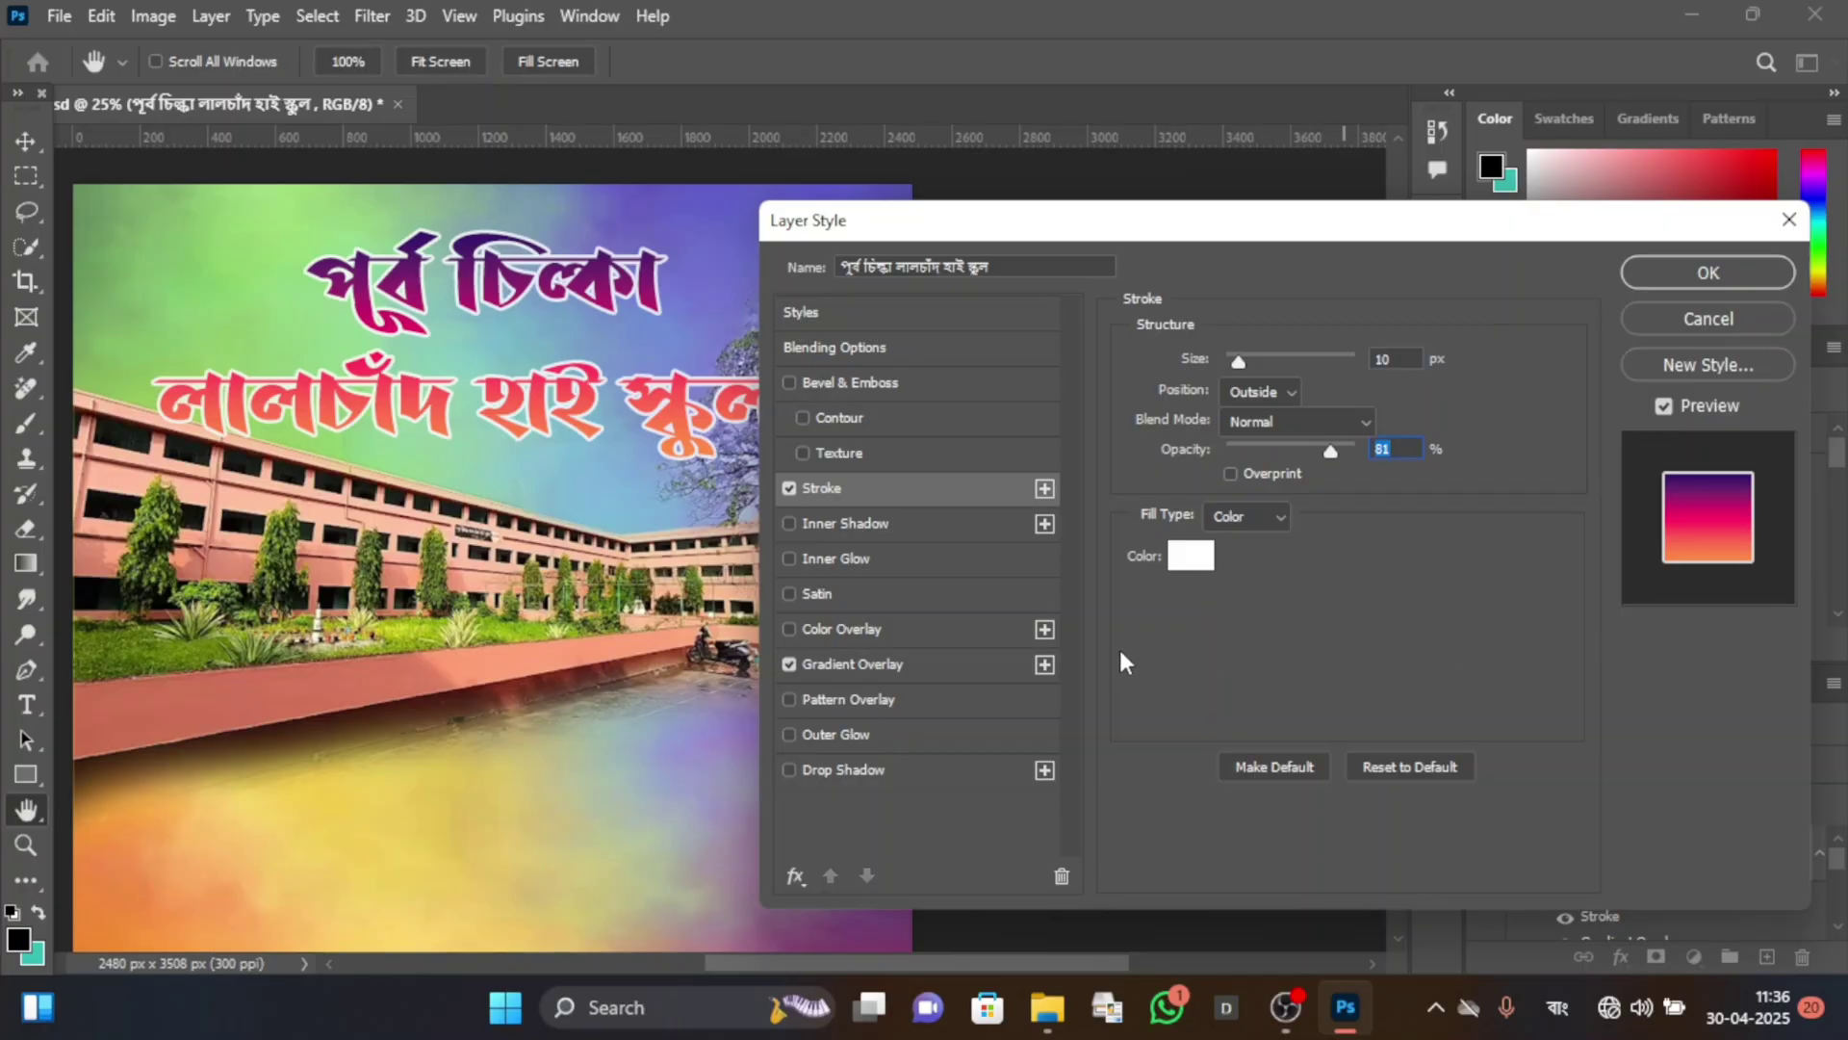
Add an Inner Shadow to the title with Multiply blending, 33% opacity and a 161° angle.
left_click(874, 523)
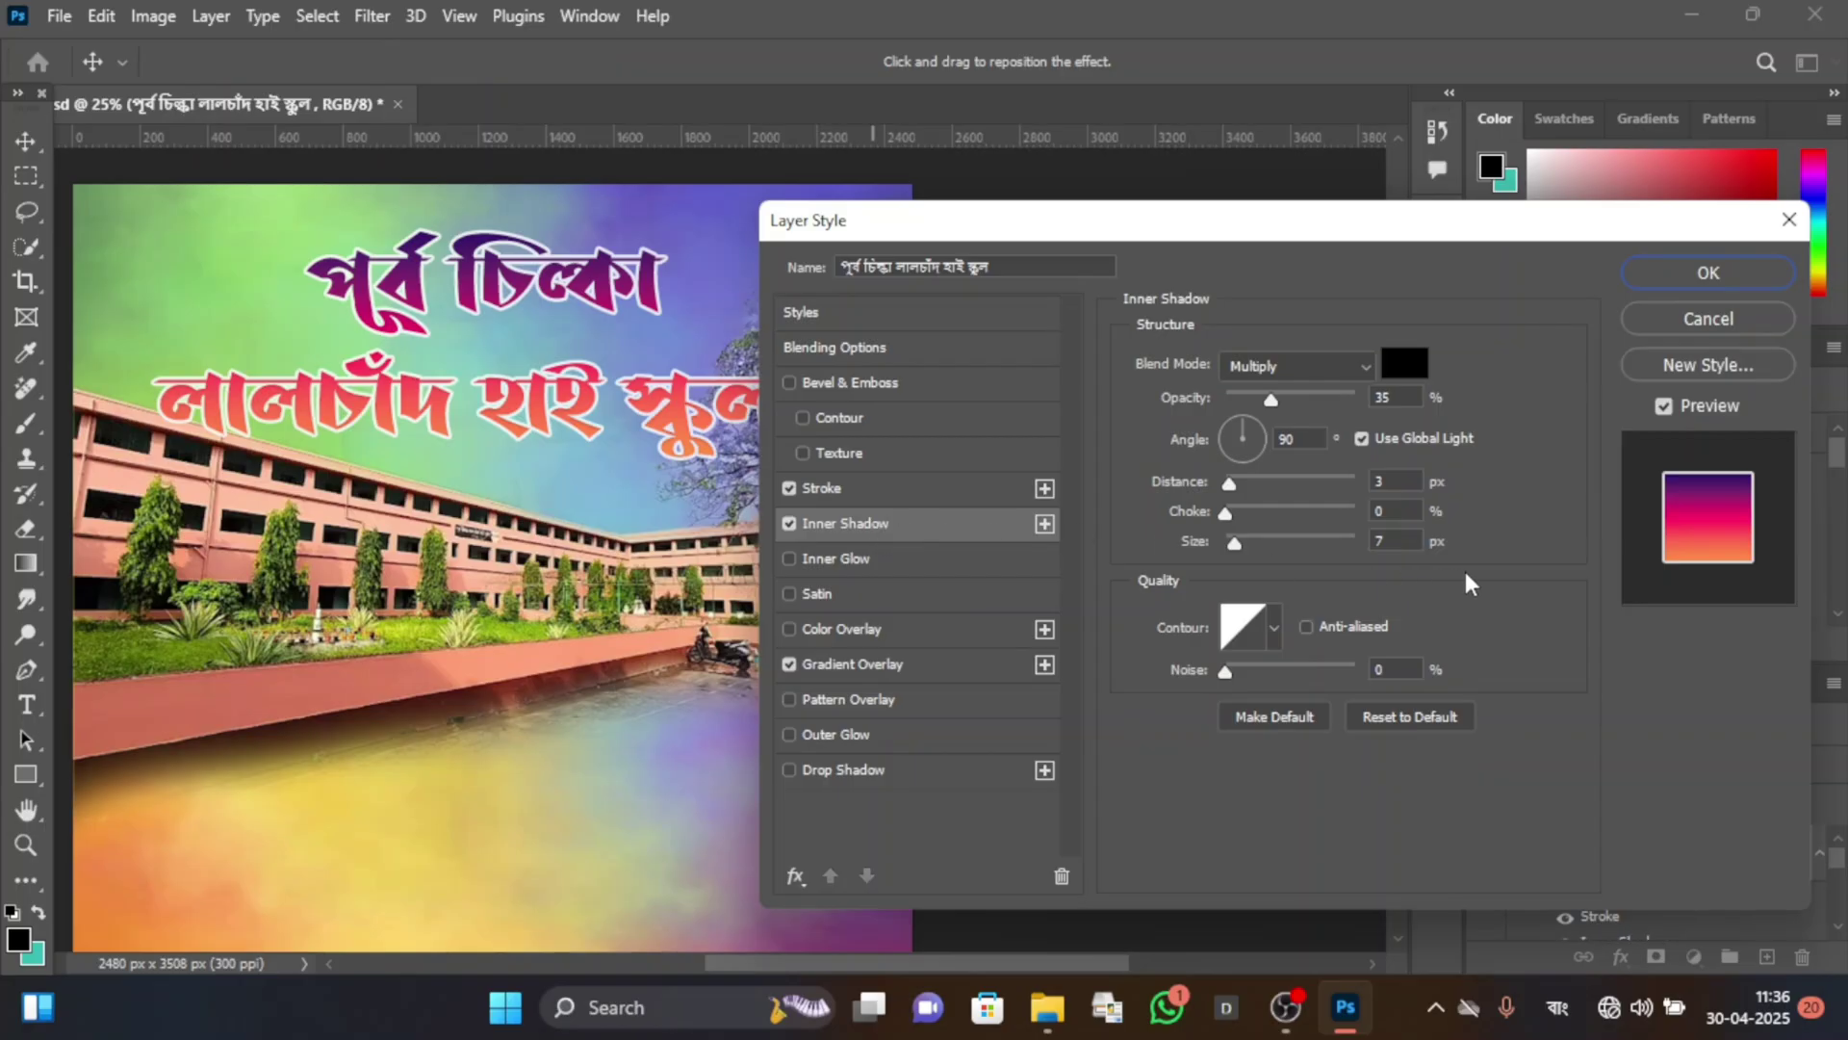
left_click_drag(1276, 400, 1303, 402)
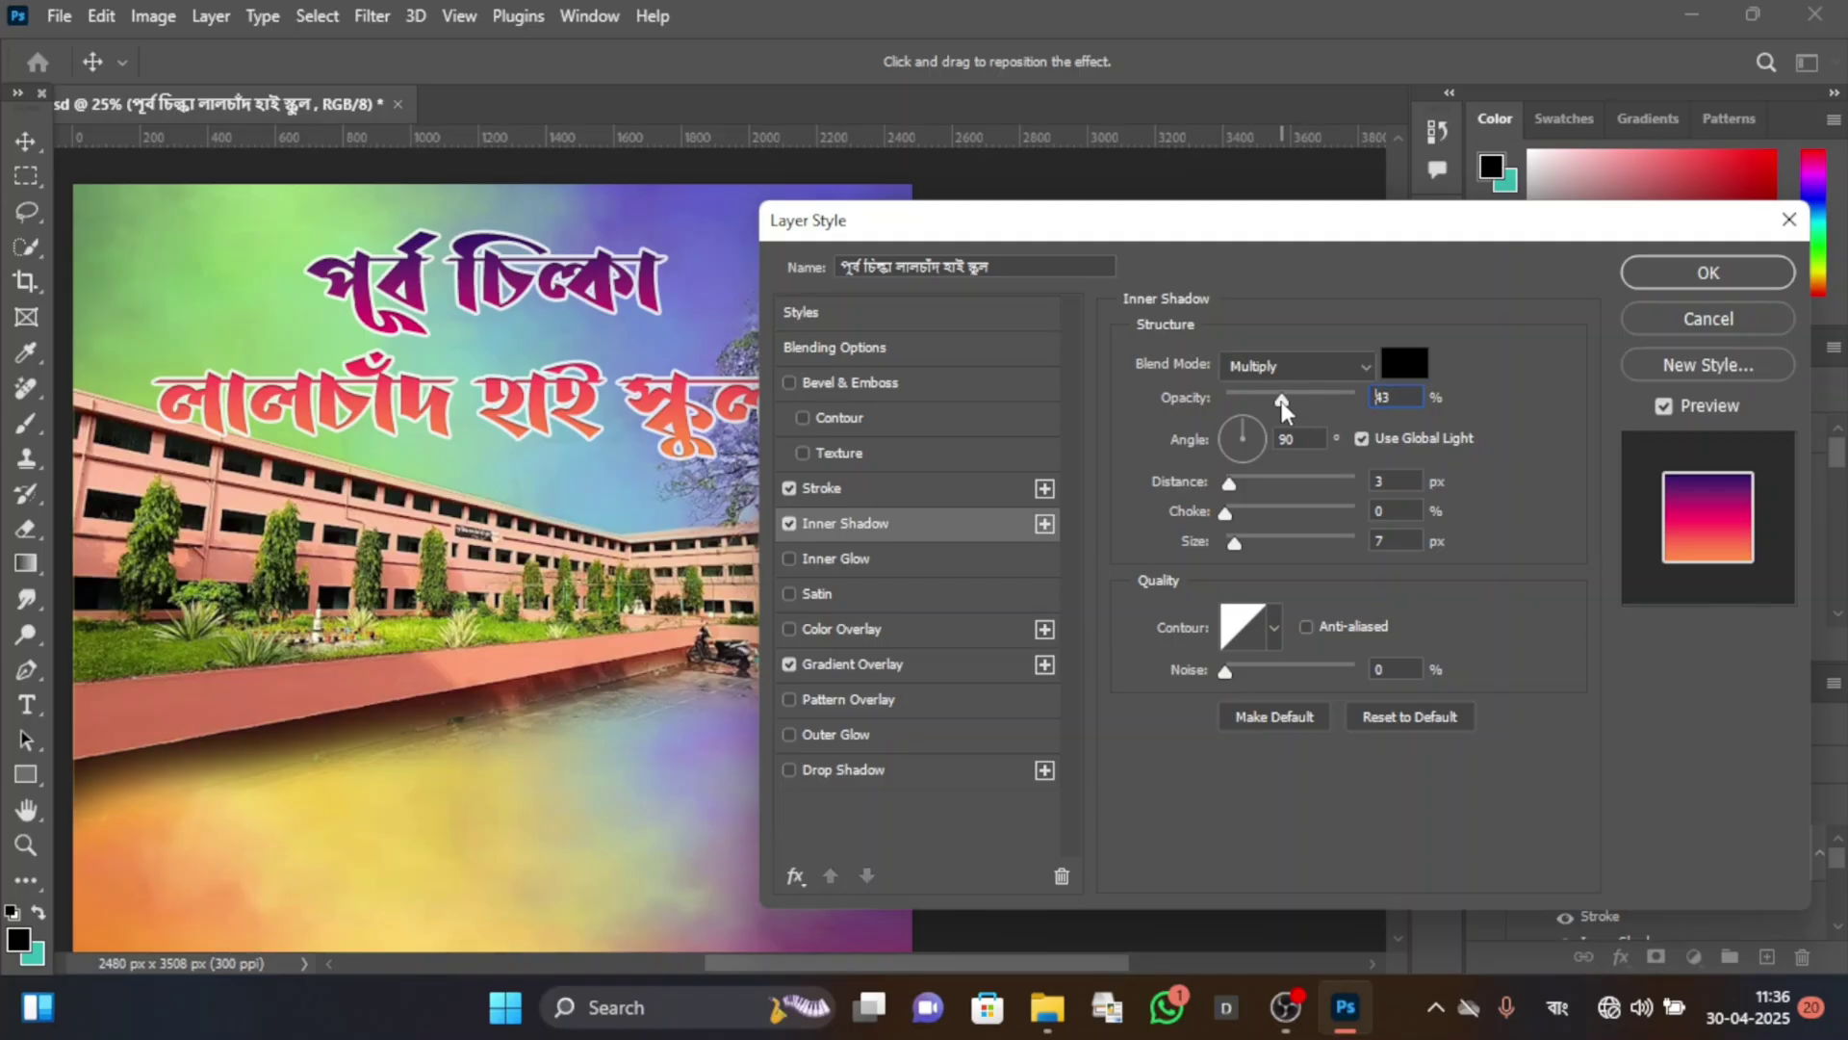
left_click(1358, 364)
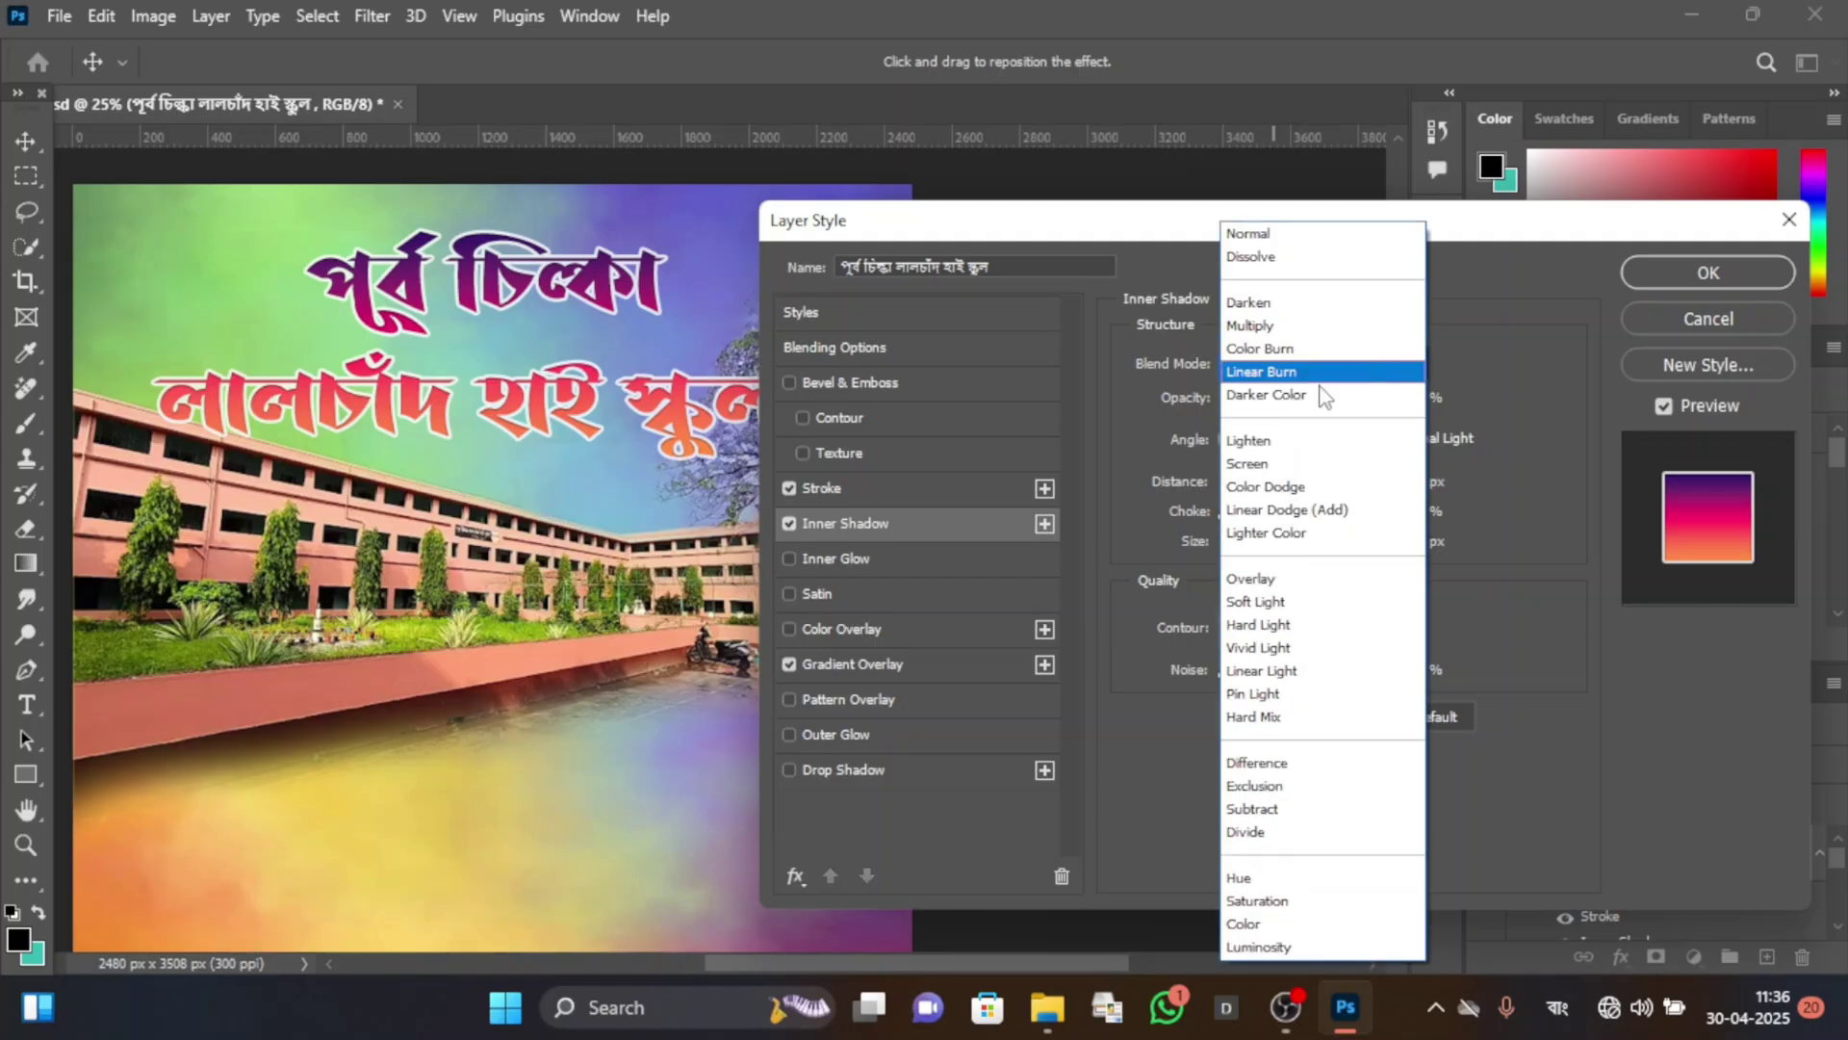
left_click(1567, 725)
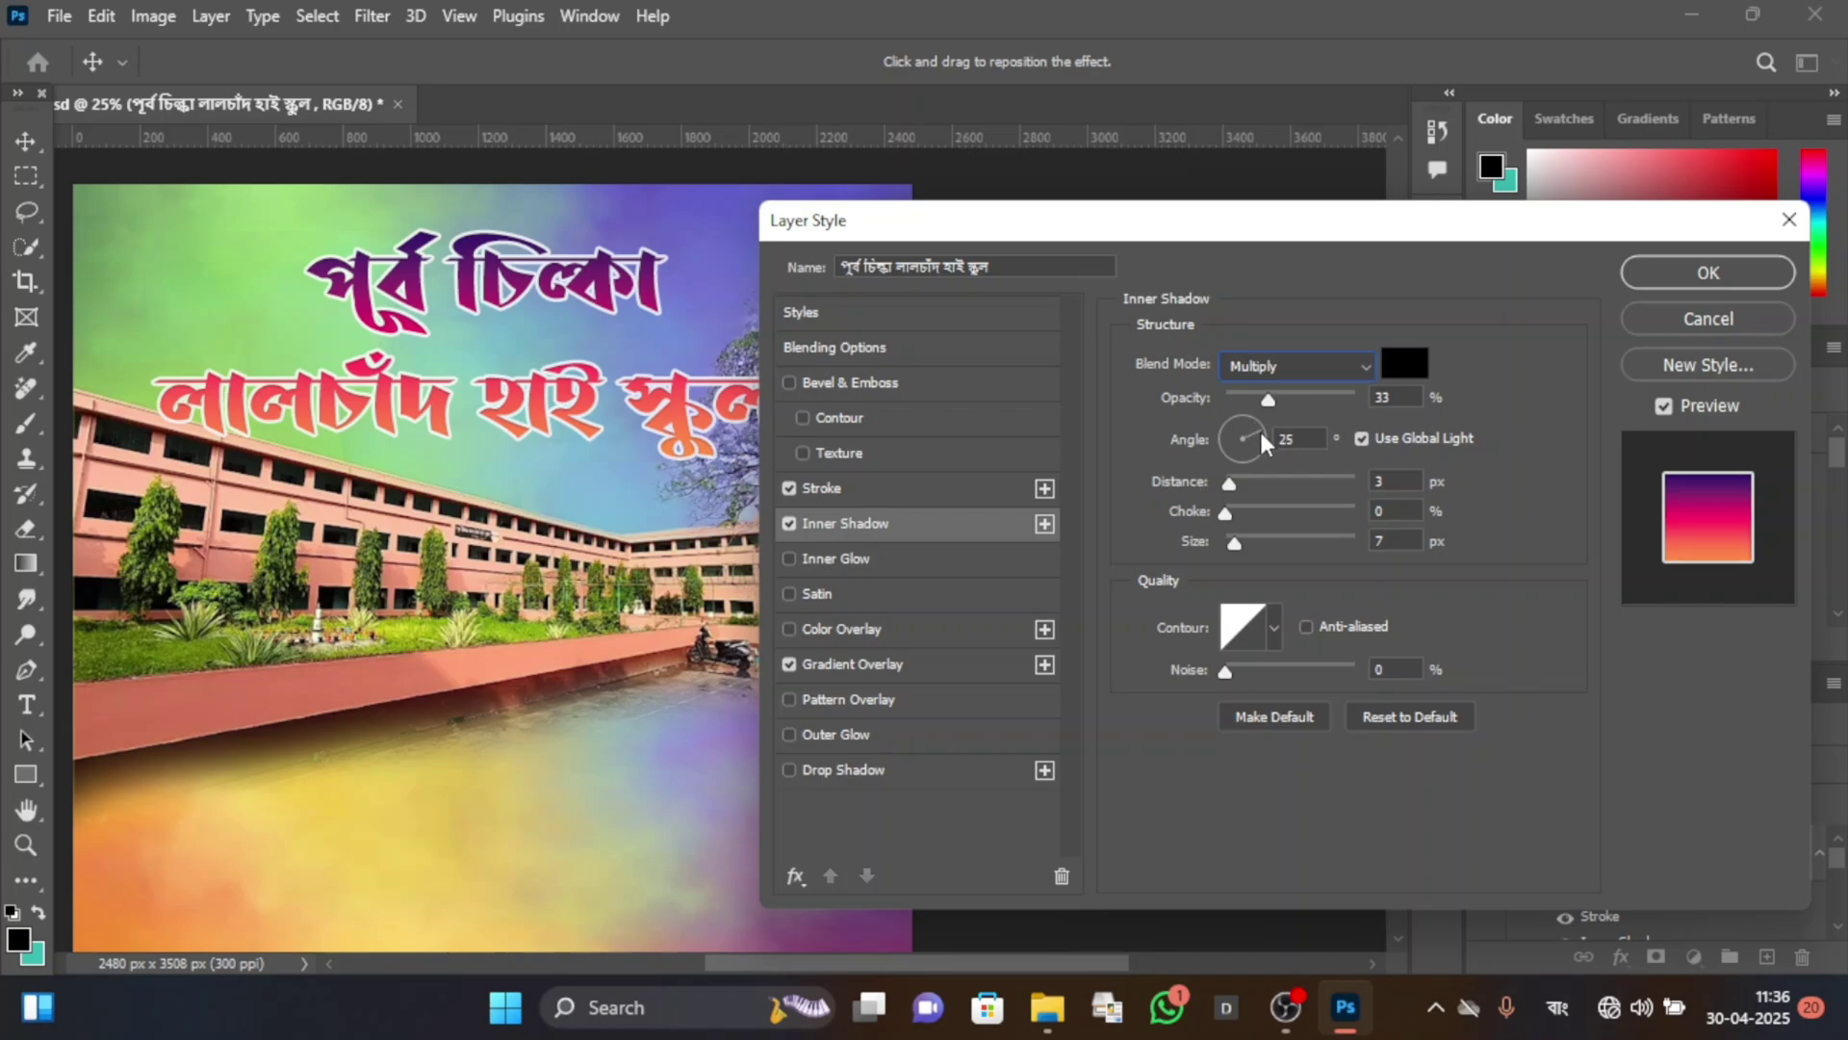
left_click_drag(1222, 402, 1253, 487)
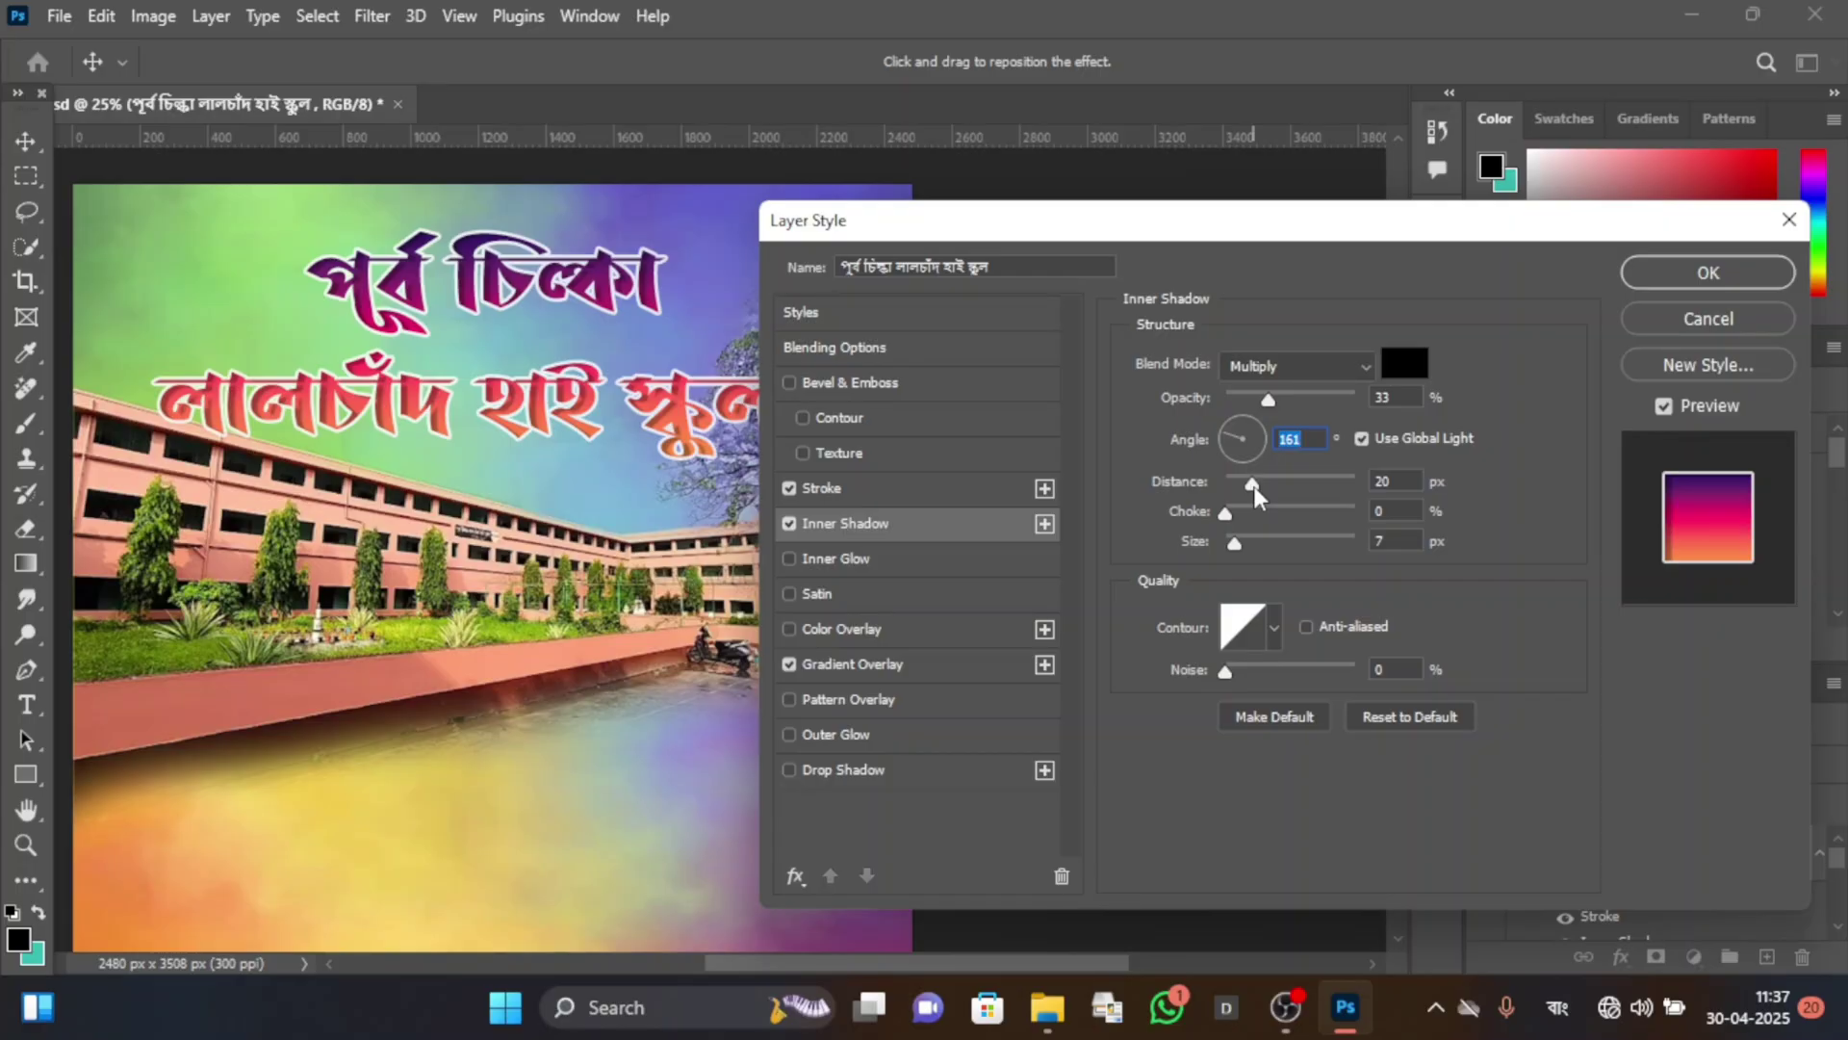
Set the title's inner shadow distance to 23 px, choke to 9% and noise to 6%.
key("Tab")
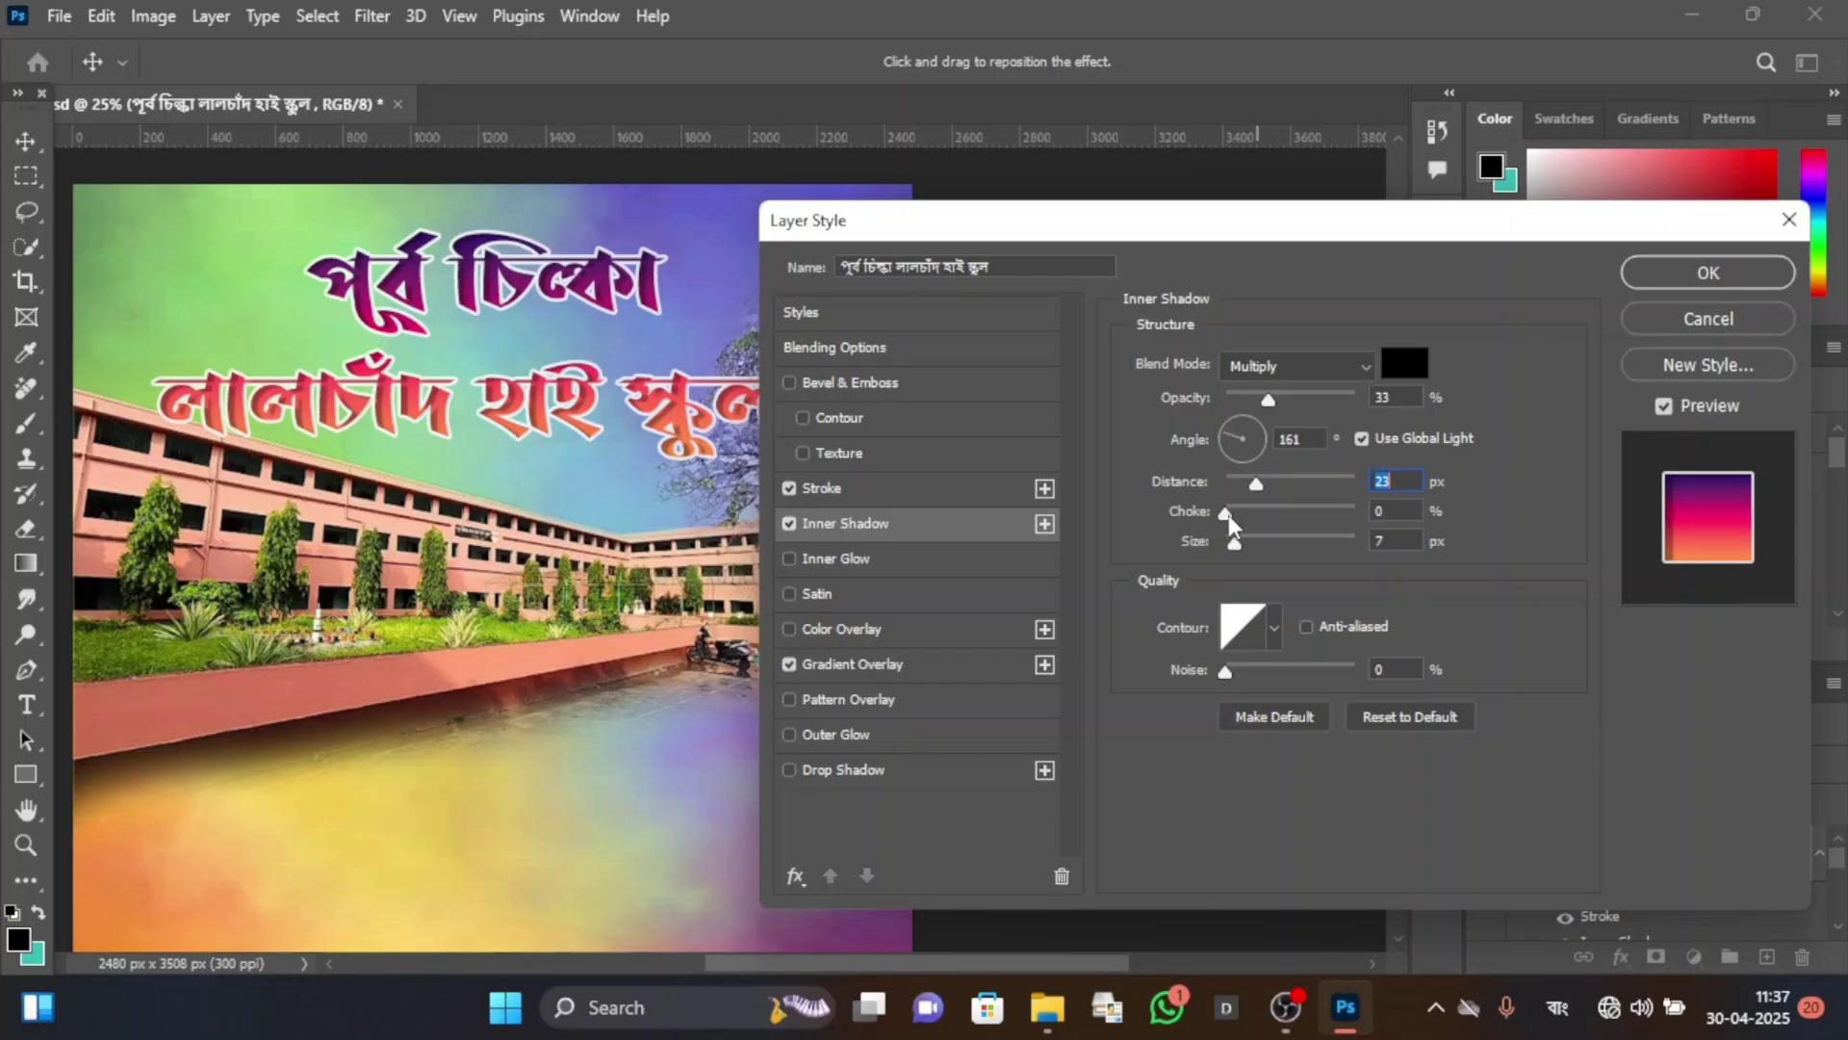
left_click_drag(1229, 514, 1239, 513)
key("Tab")
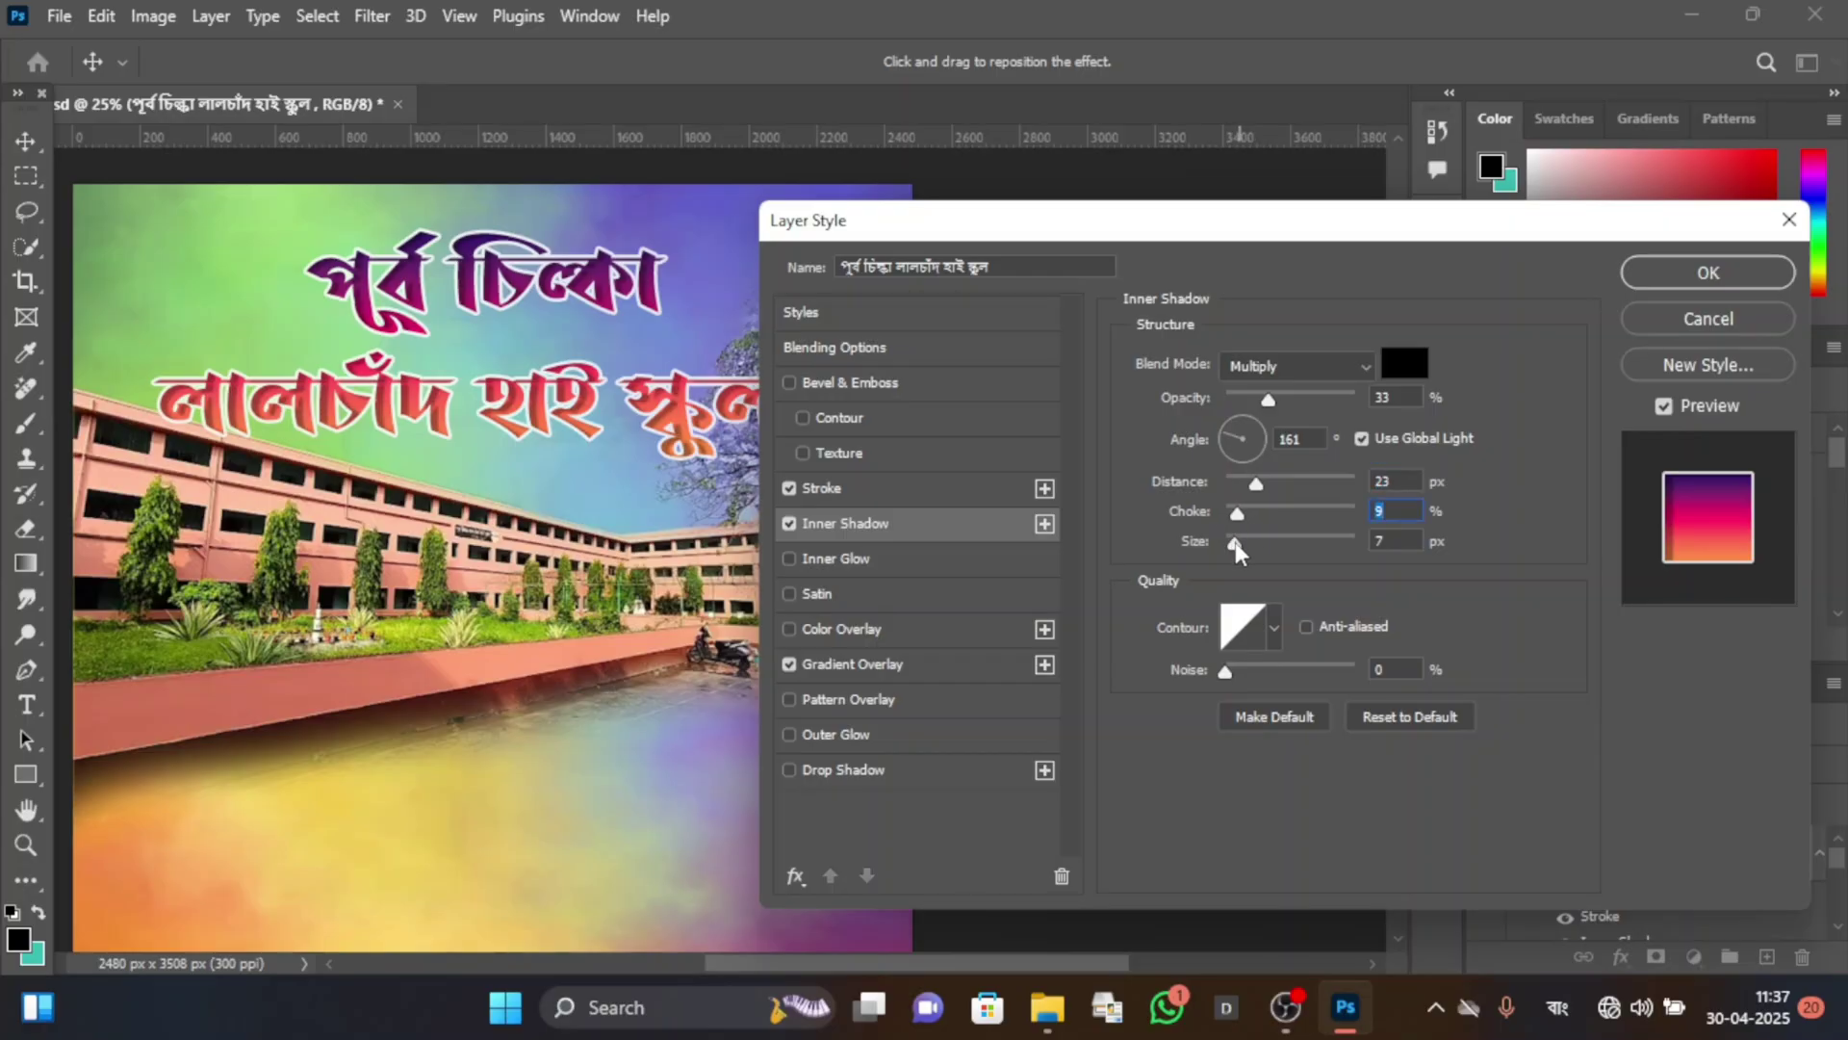
left_click_drag(1234, 541, 1239, 539)
left_click_drag(1148, 223, 1069, 229)
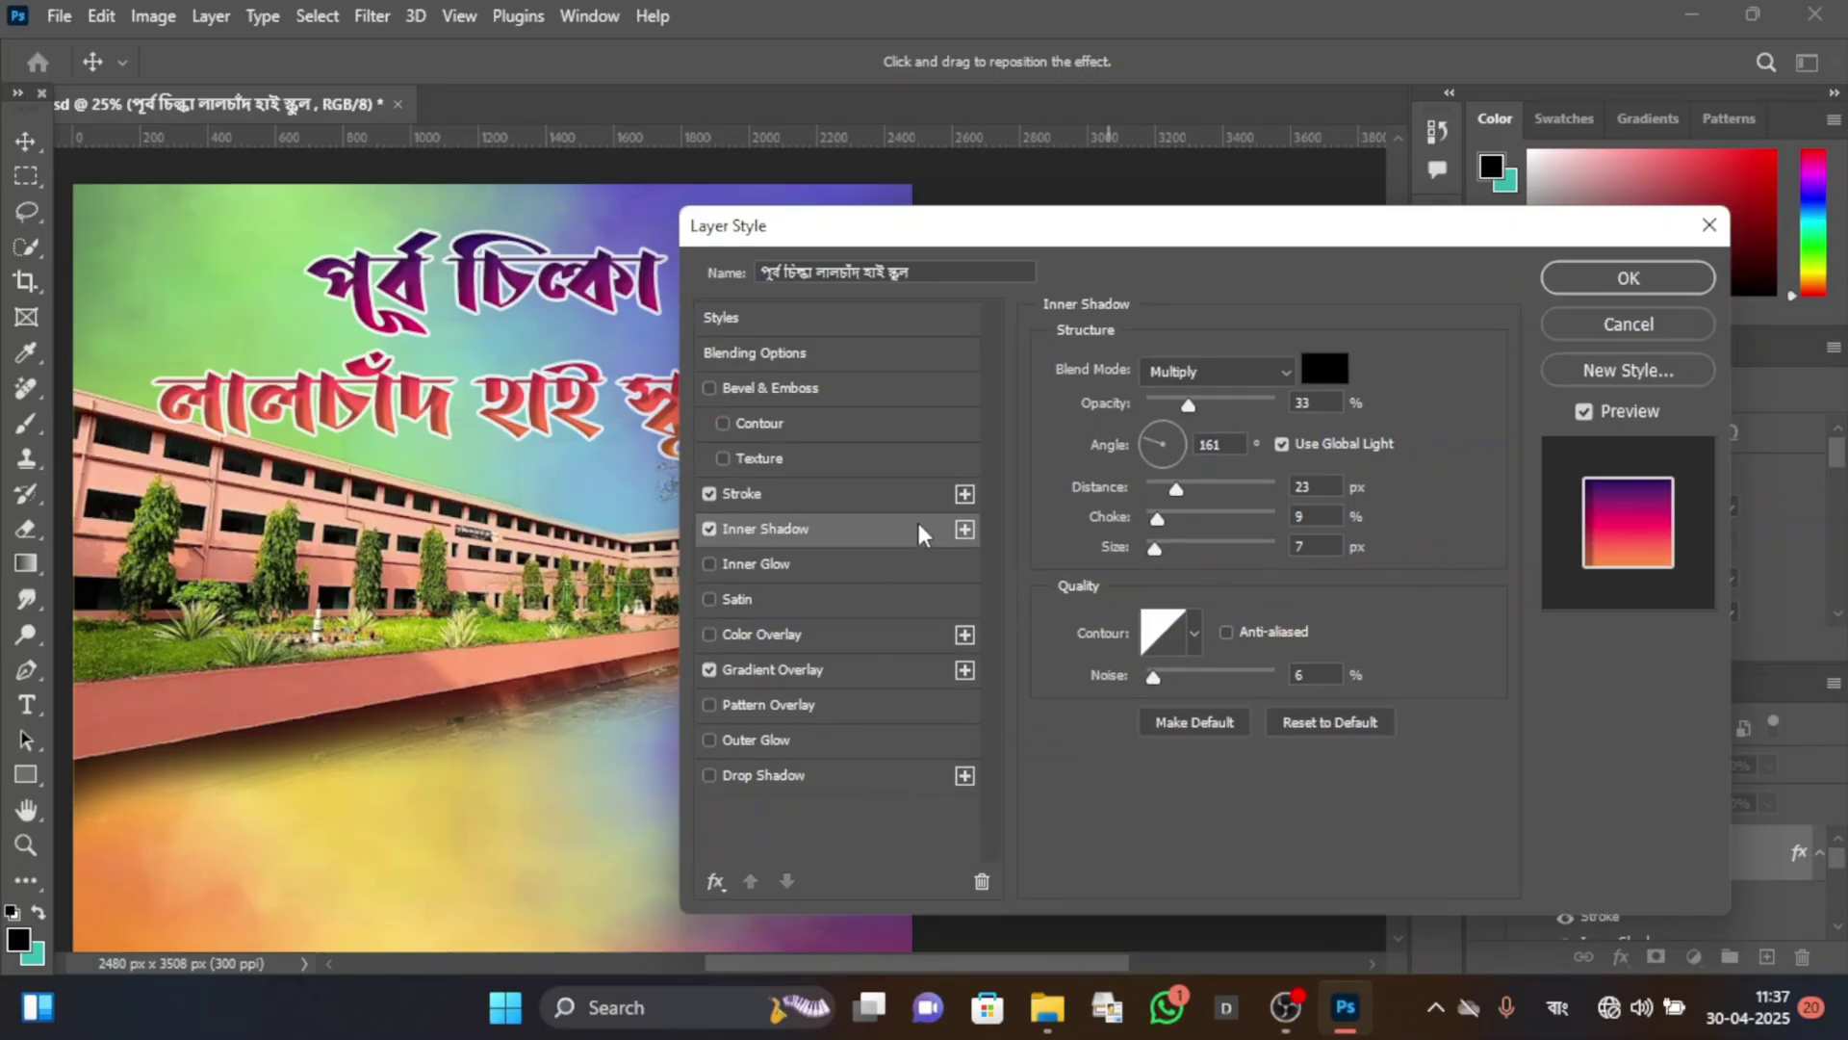
Look through the Basics, Natural and Fur style presets for the title.
left_click(784, 319)
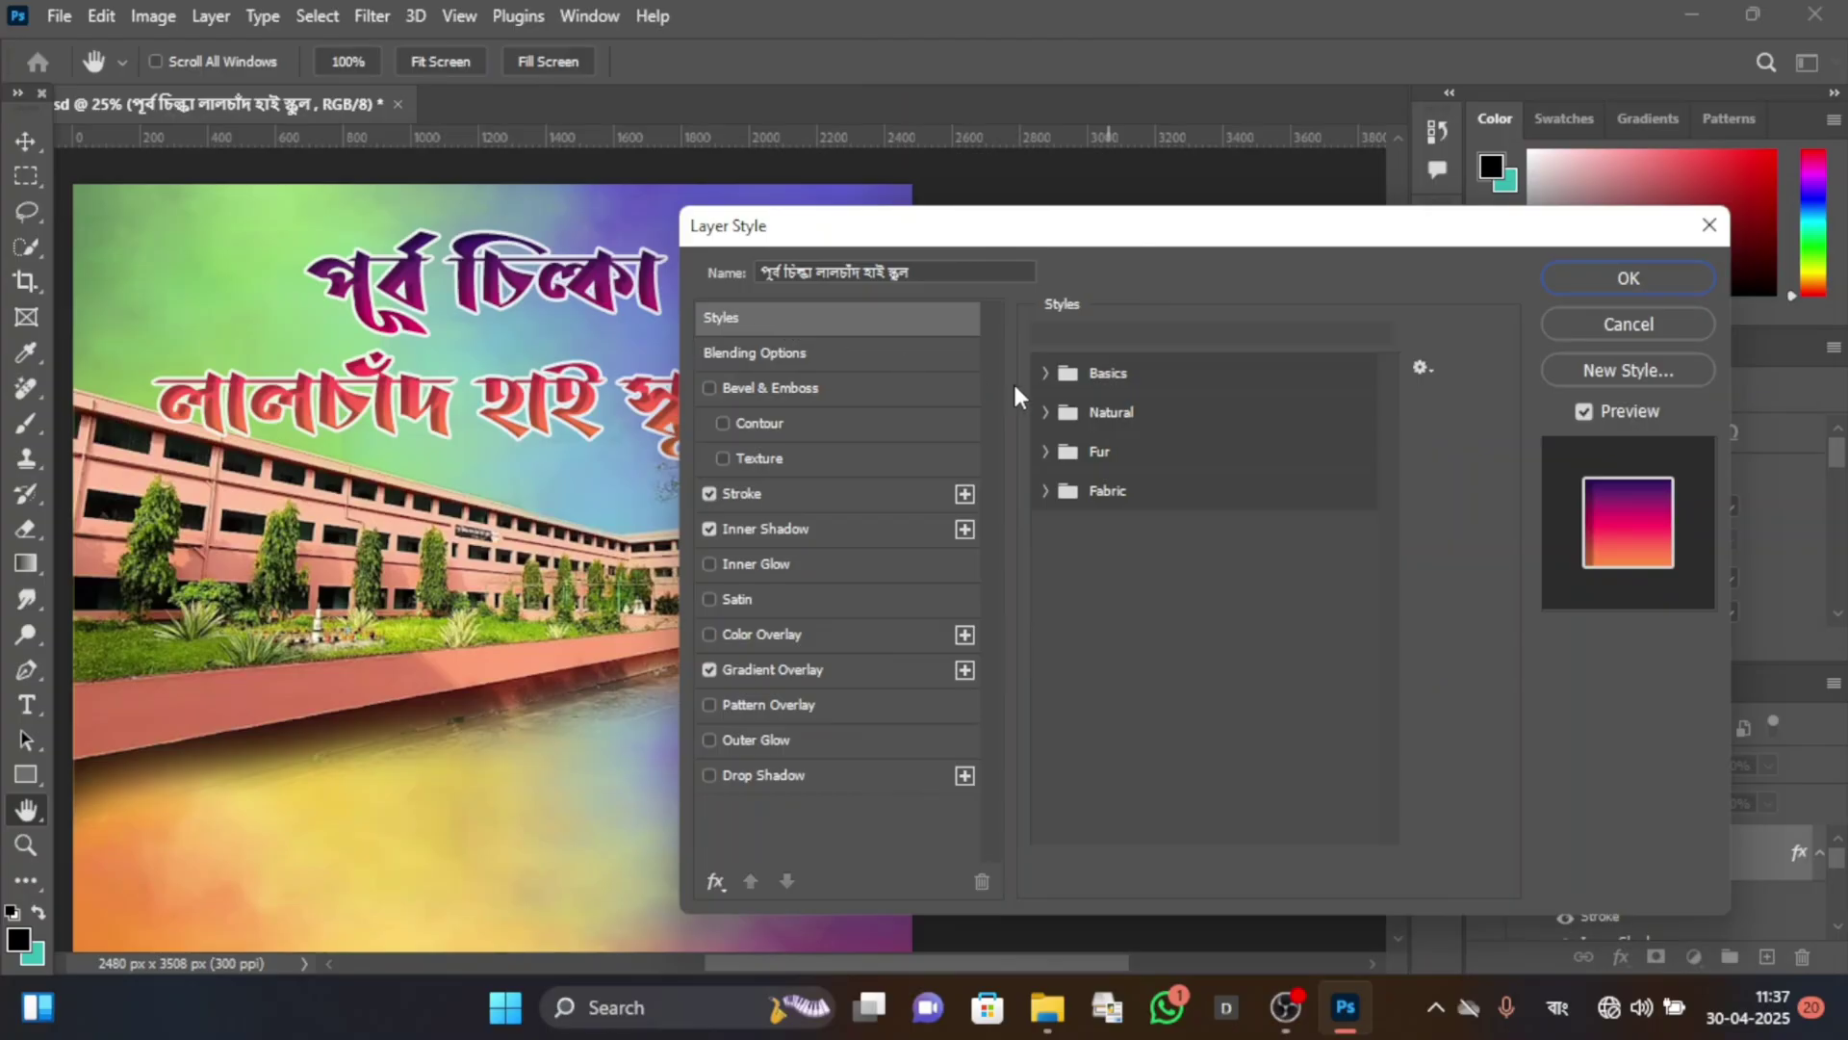
left_click(1045, 373)
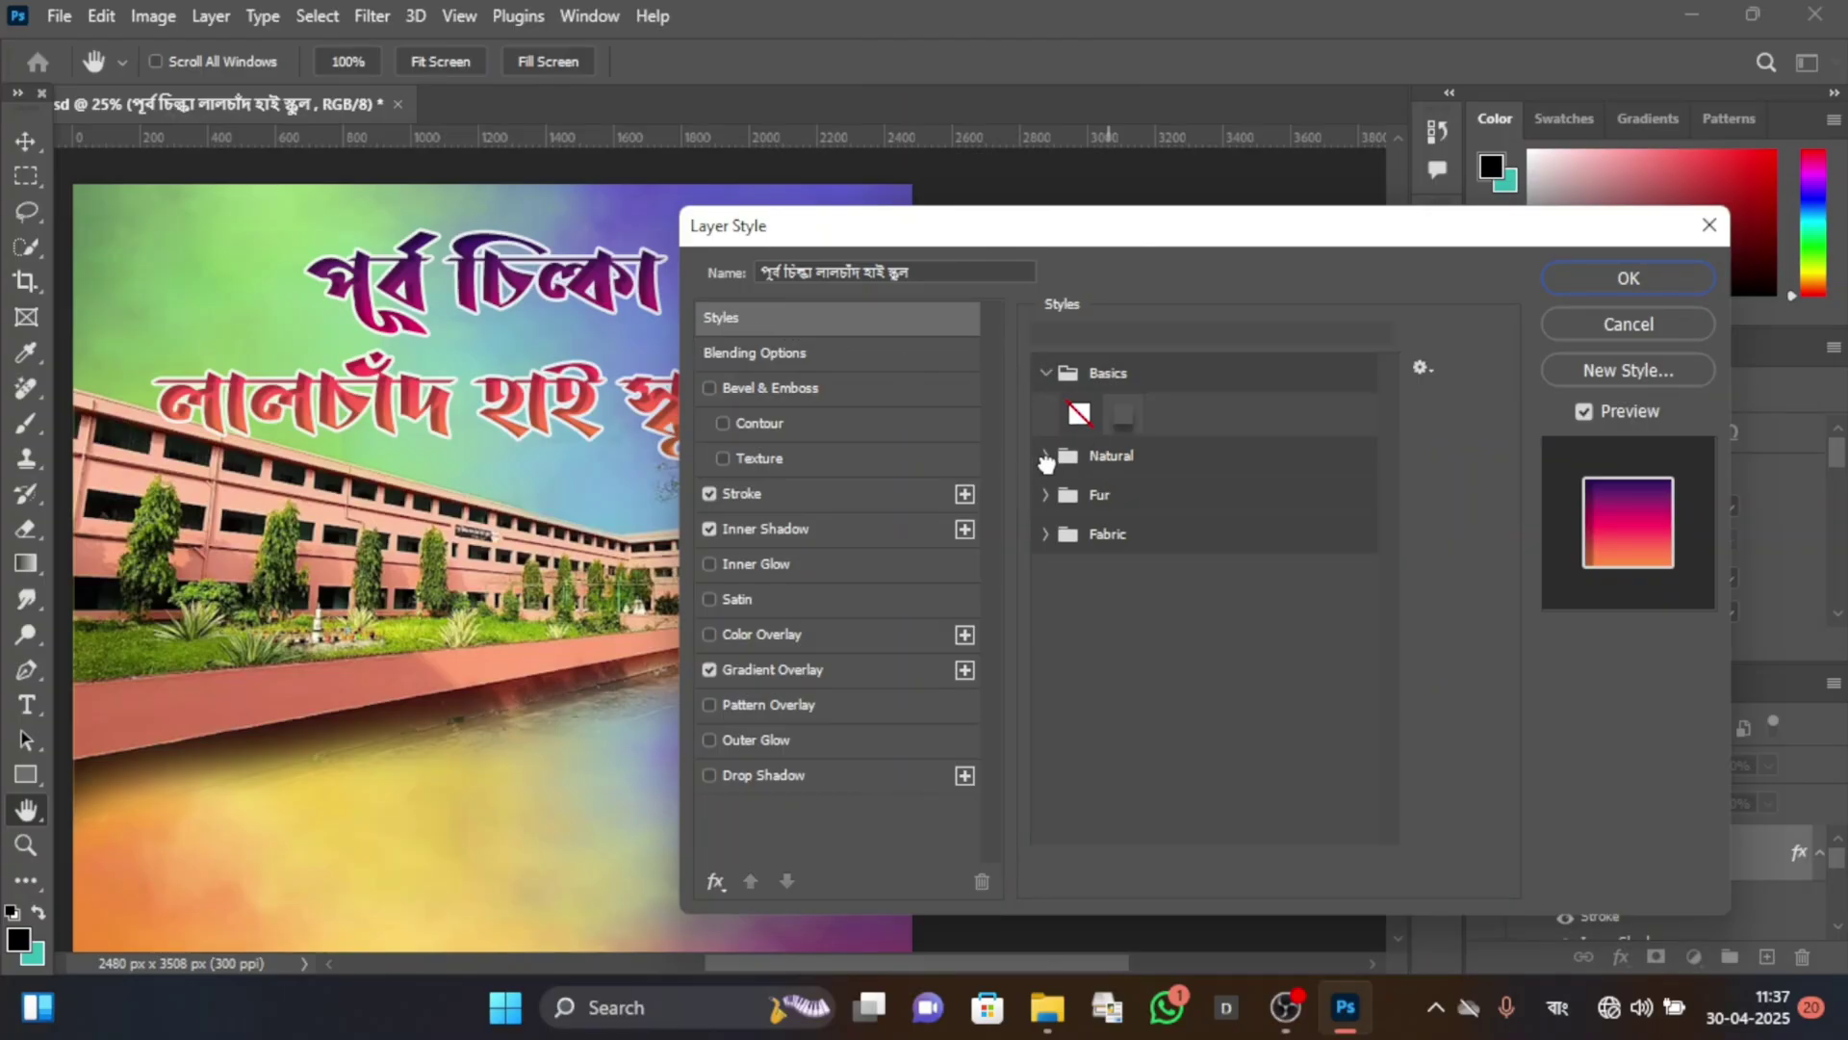
left_click(1044, 455)
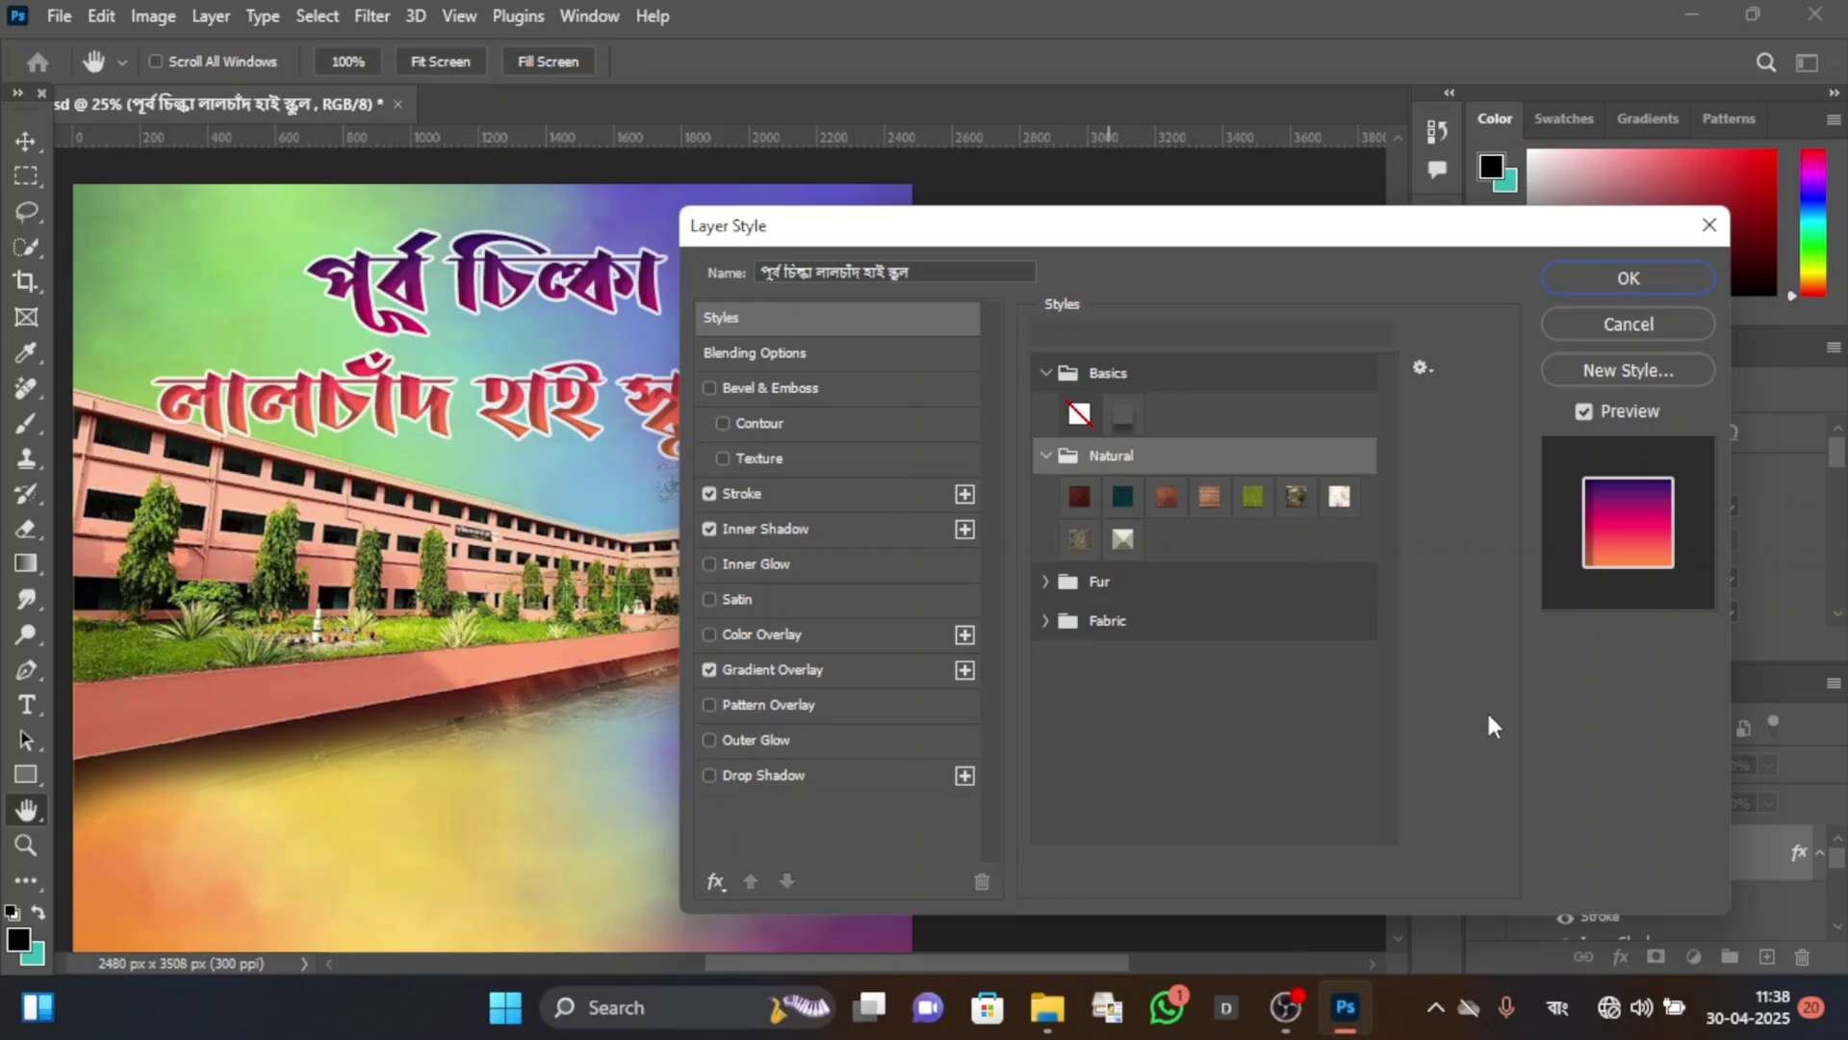
scroll(1173, 594, "down", 1)
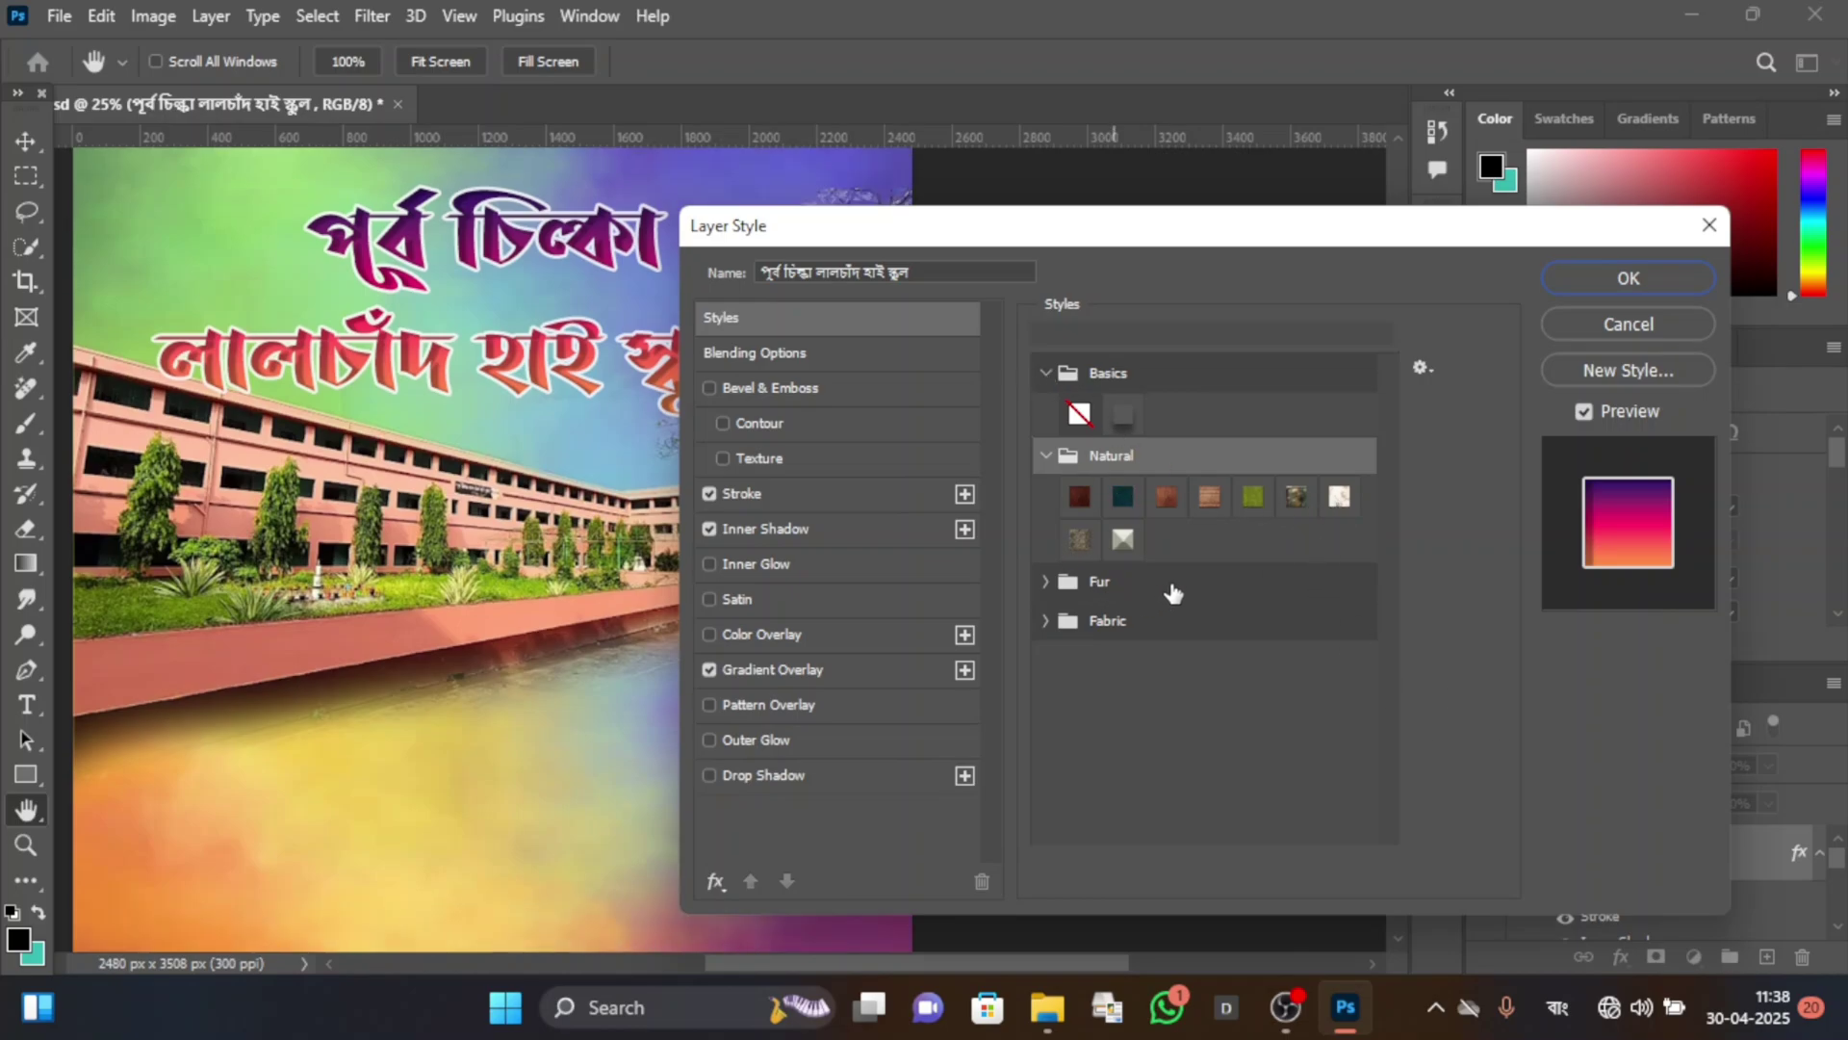
left_click(1045, 581)
left_click(1045, 581, "ctrl")
scroll(914, 373, "up", 2)
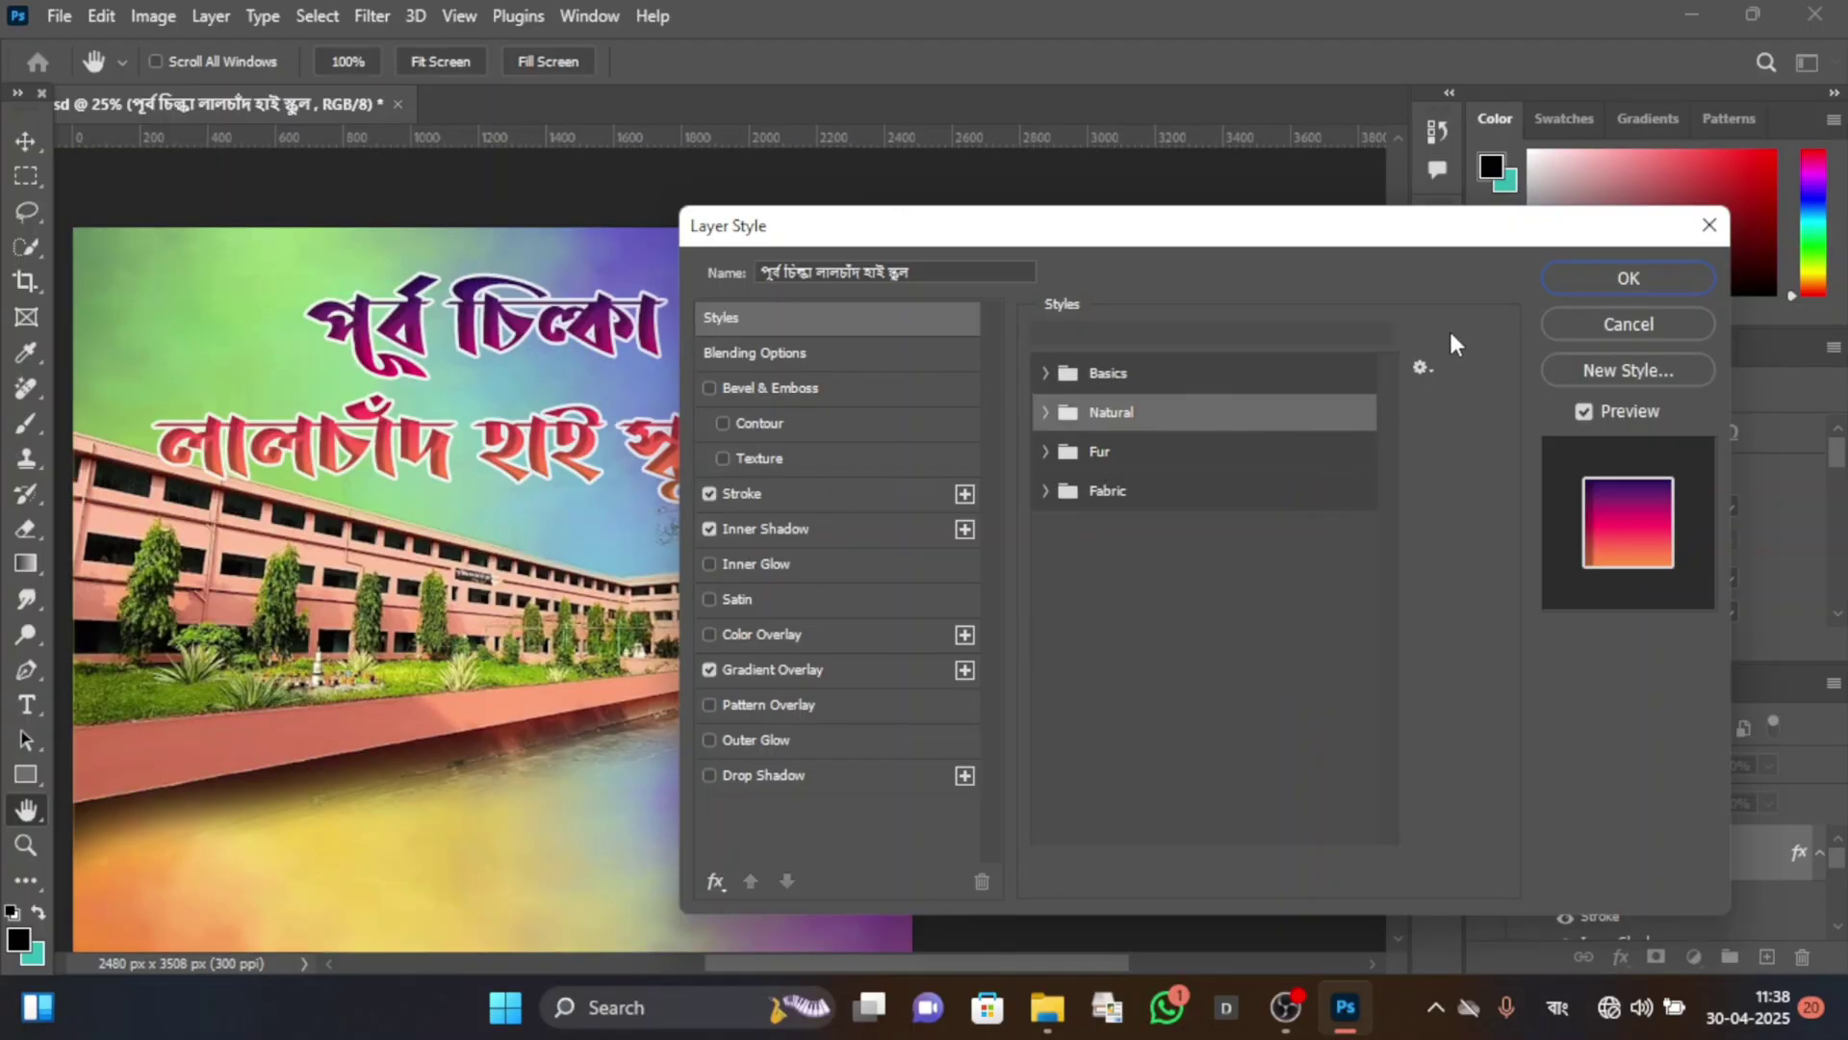
Apply the layer style settings to the school-name title and check its placement on the poster.
left_click(1627, 278)
scroll(1107, 655, "up", 1)
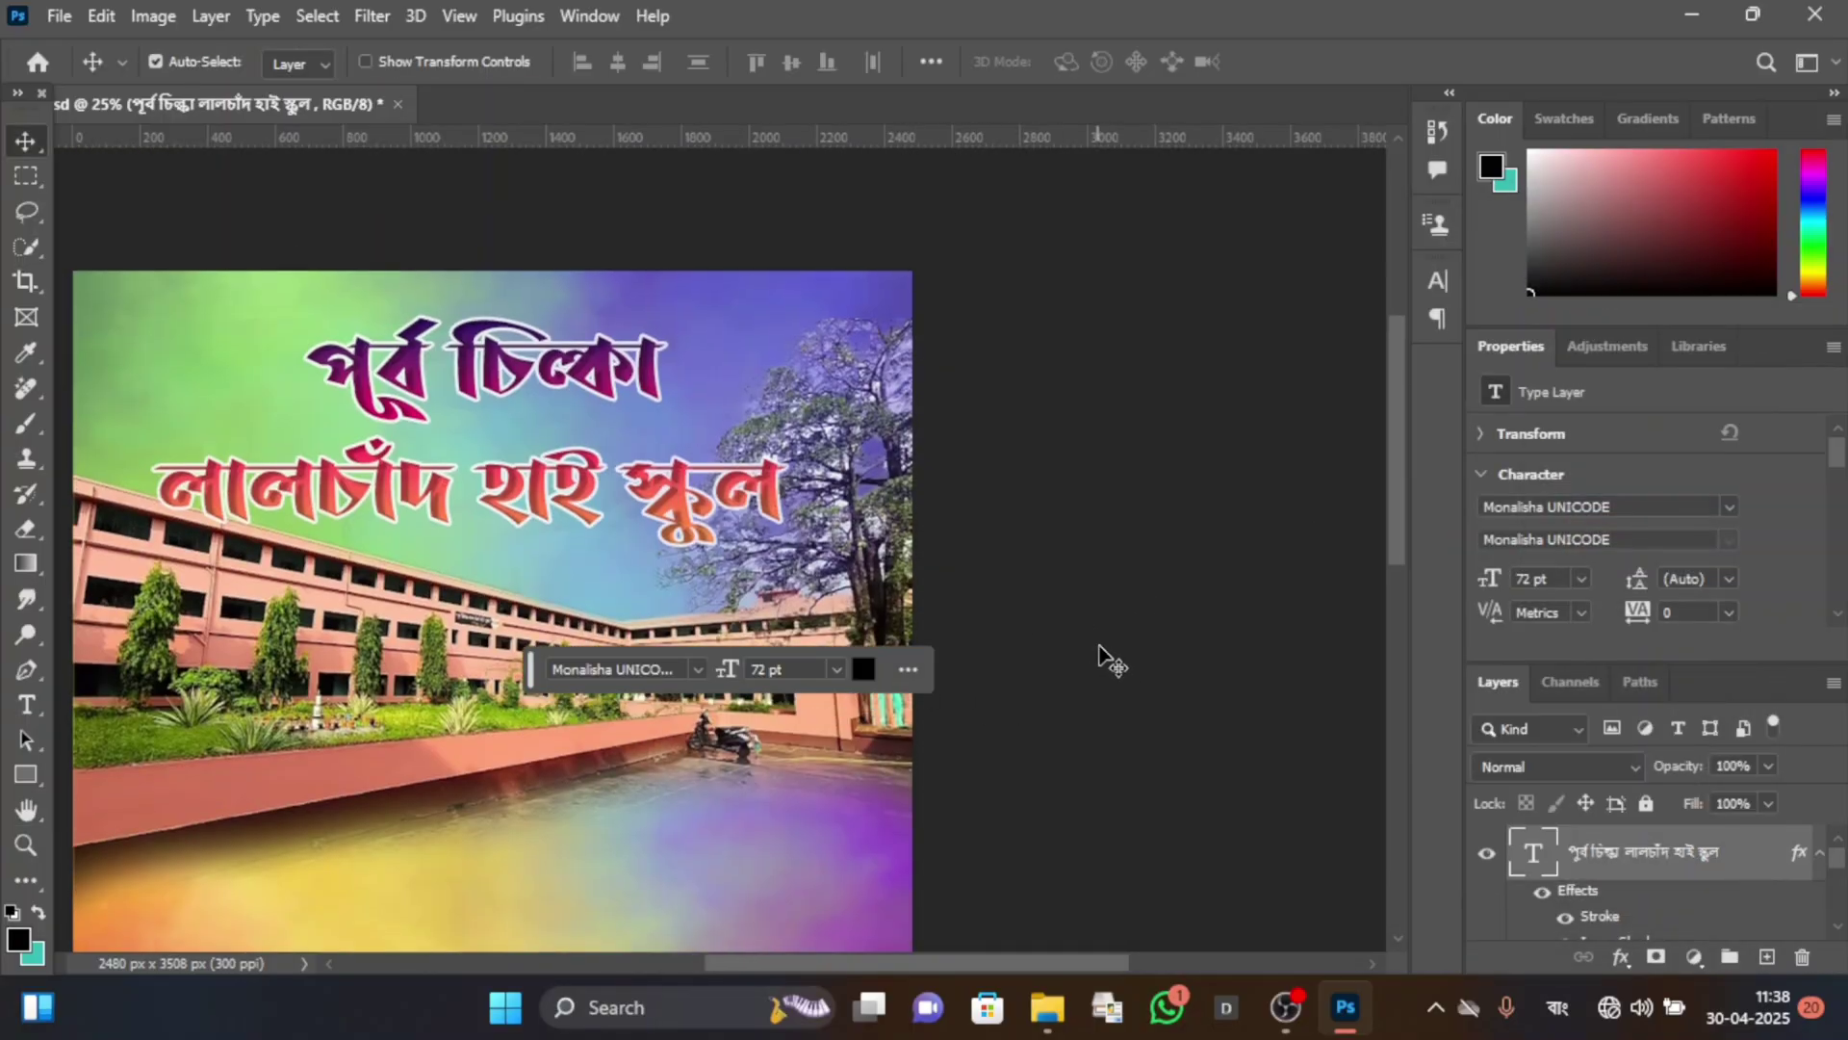
scroll(766, 818, "left", 3)
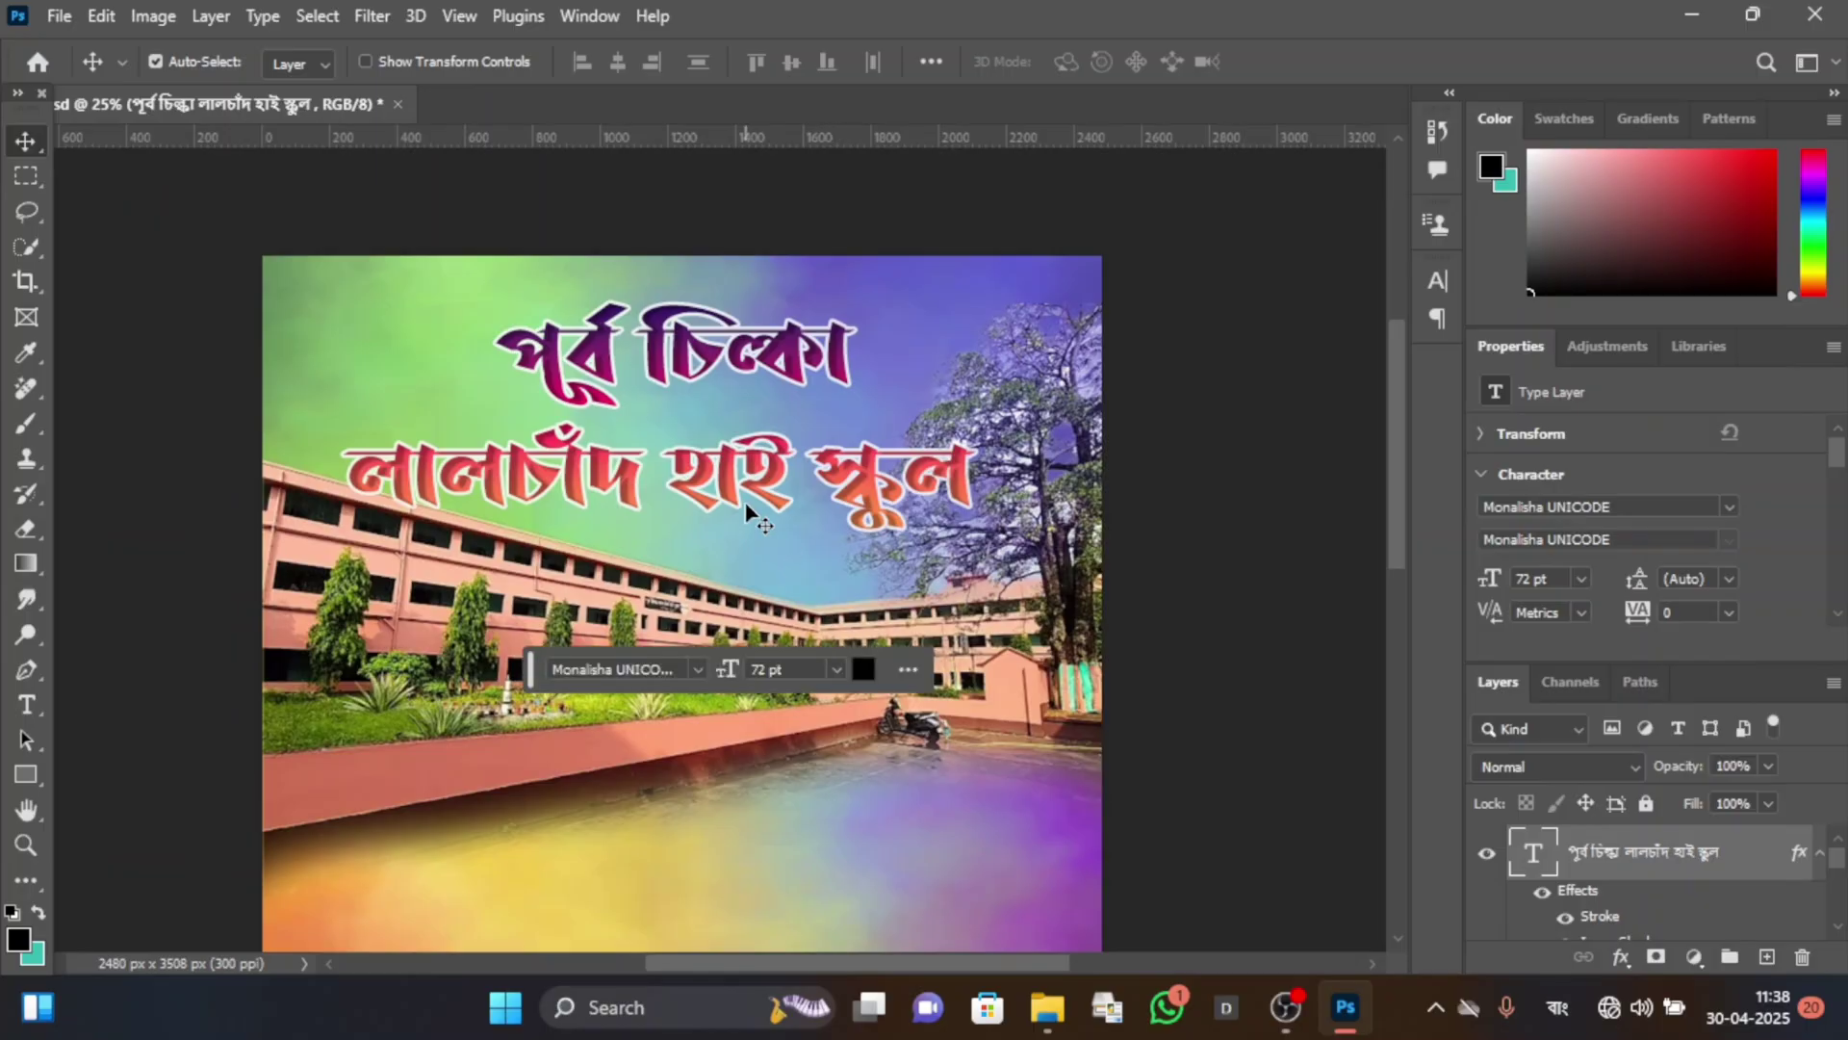
left_click_drag(727, 493, 732, 498)
scroll(847, 765, "down", 1)
Add the Bangla text "ইতিহাস" at 72 pt on the rainbow area below the school building.
left_click(847, 765)
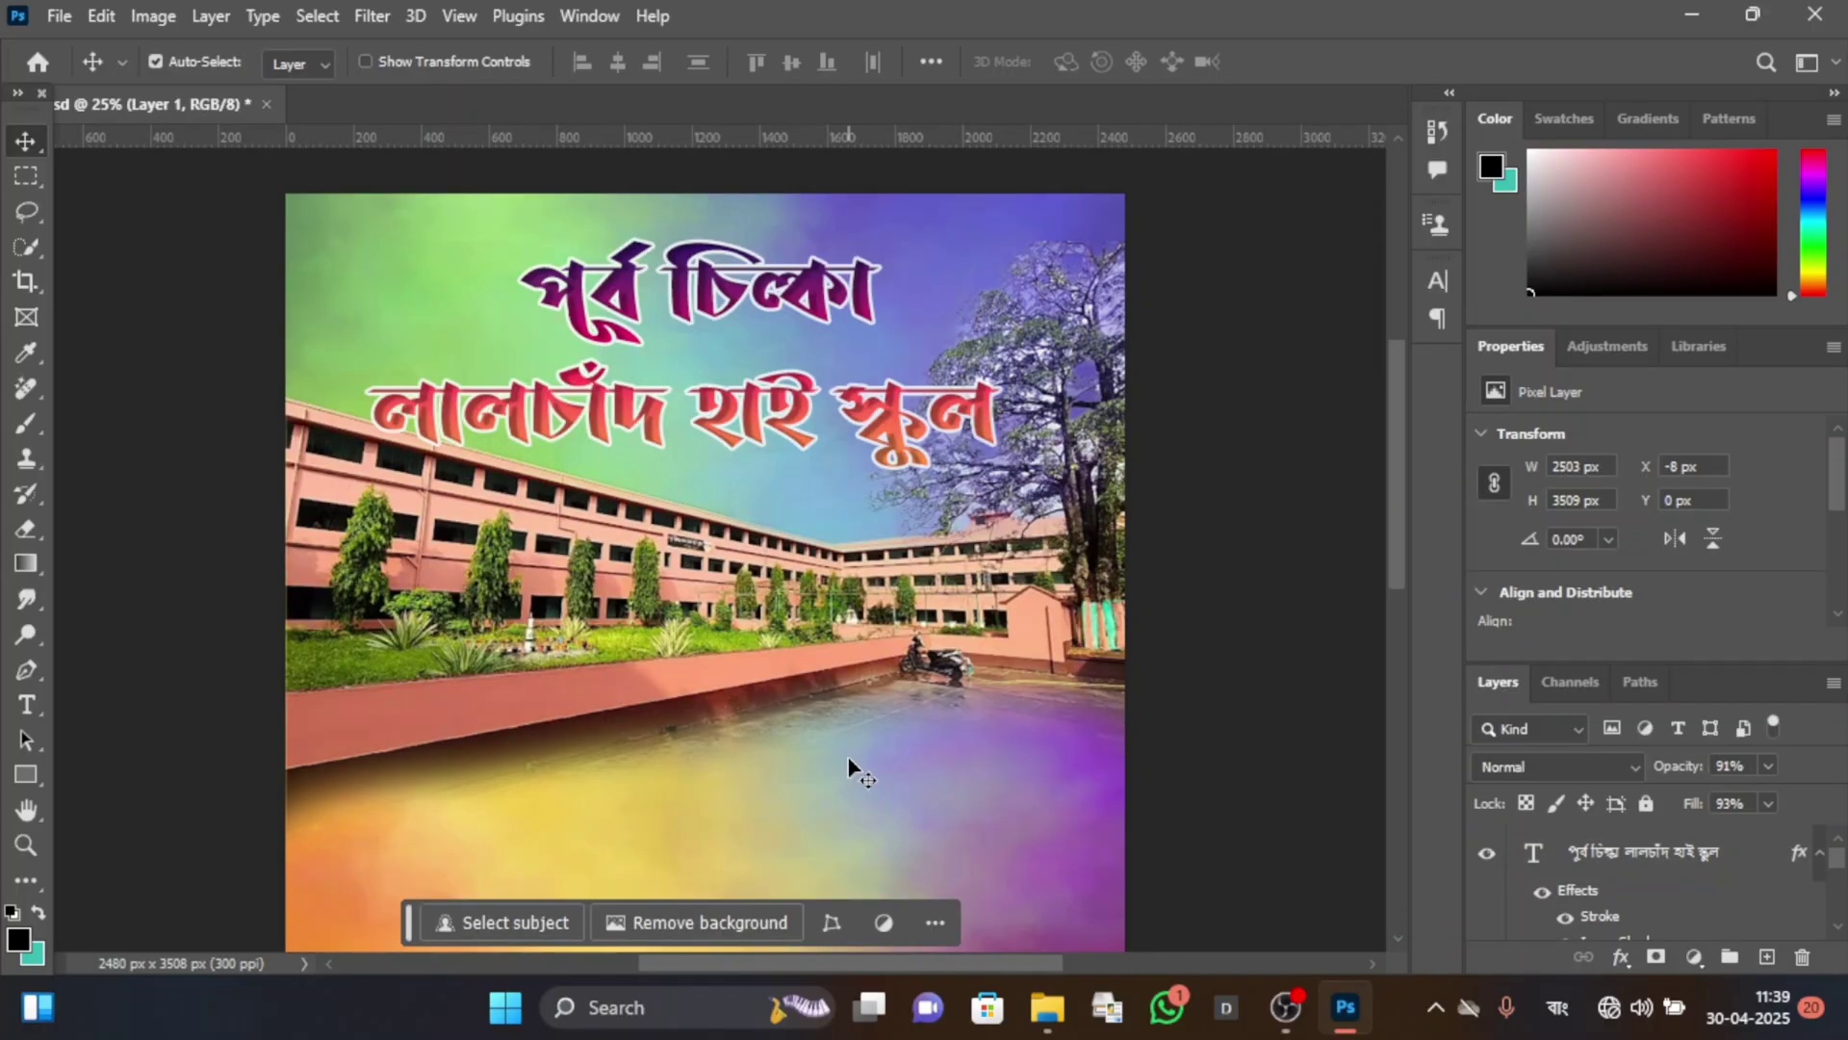
scroll(848, 766, "down", 5)
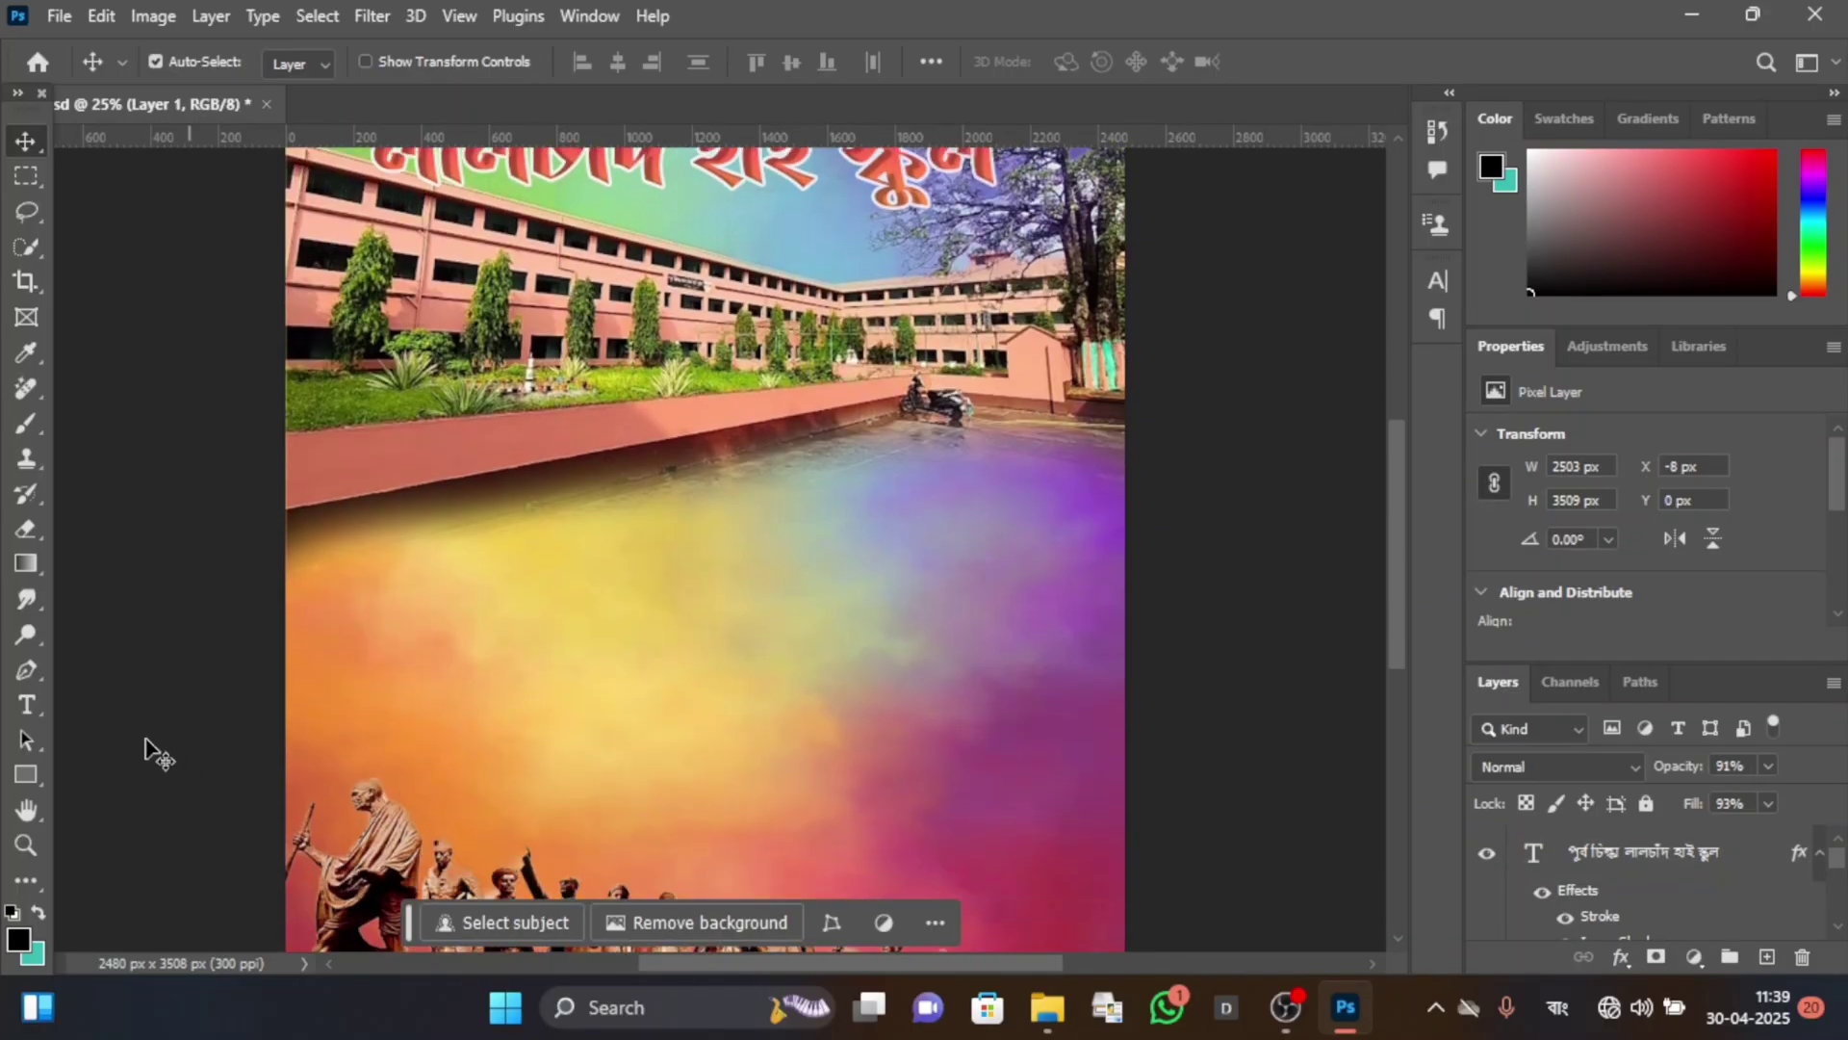
left_click(24, 704)
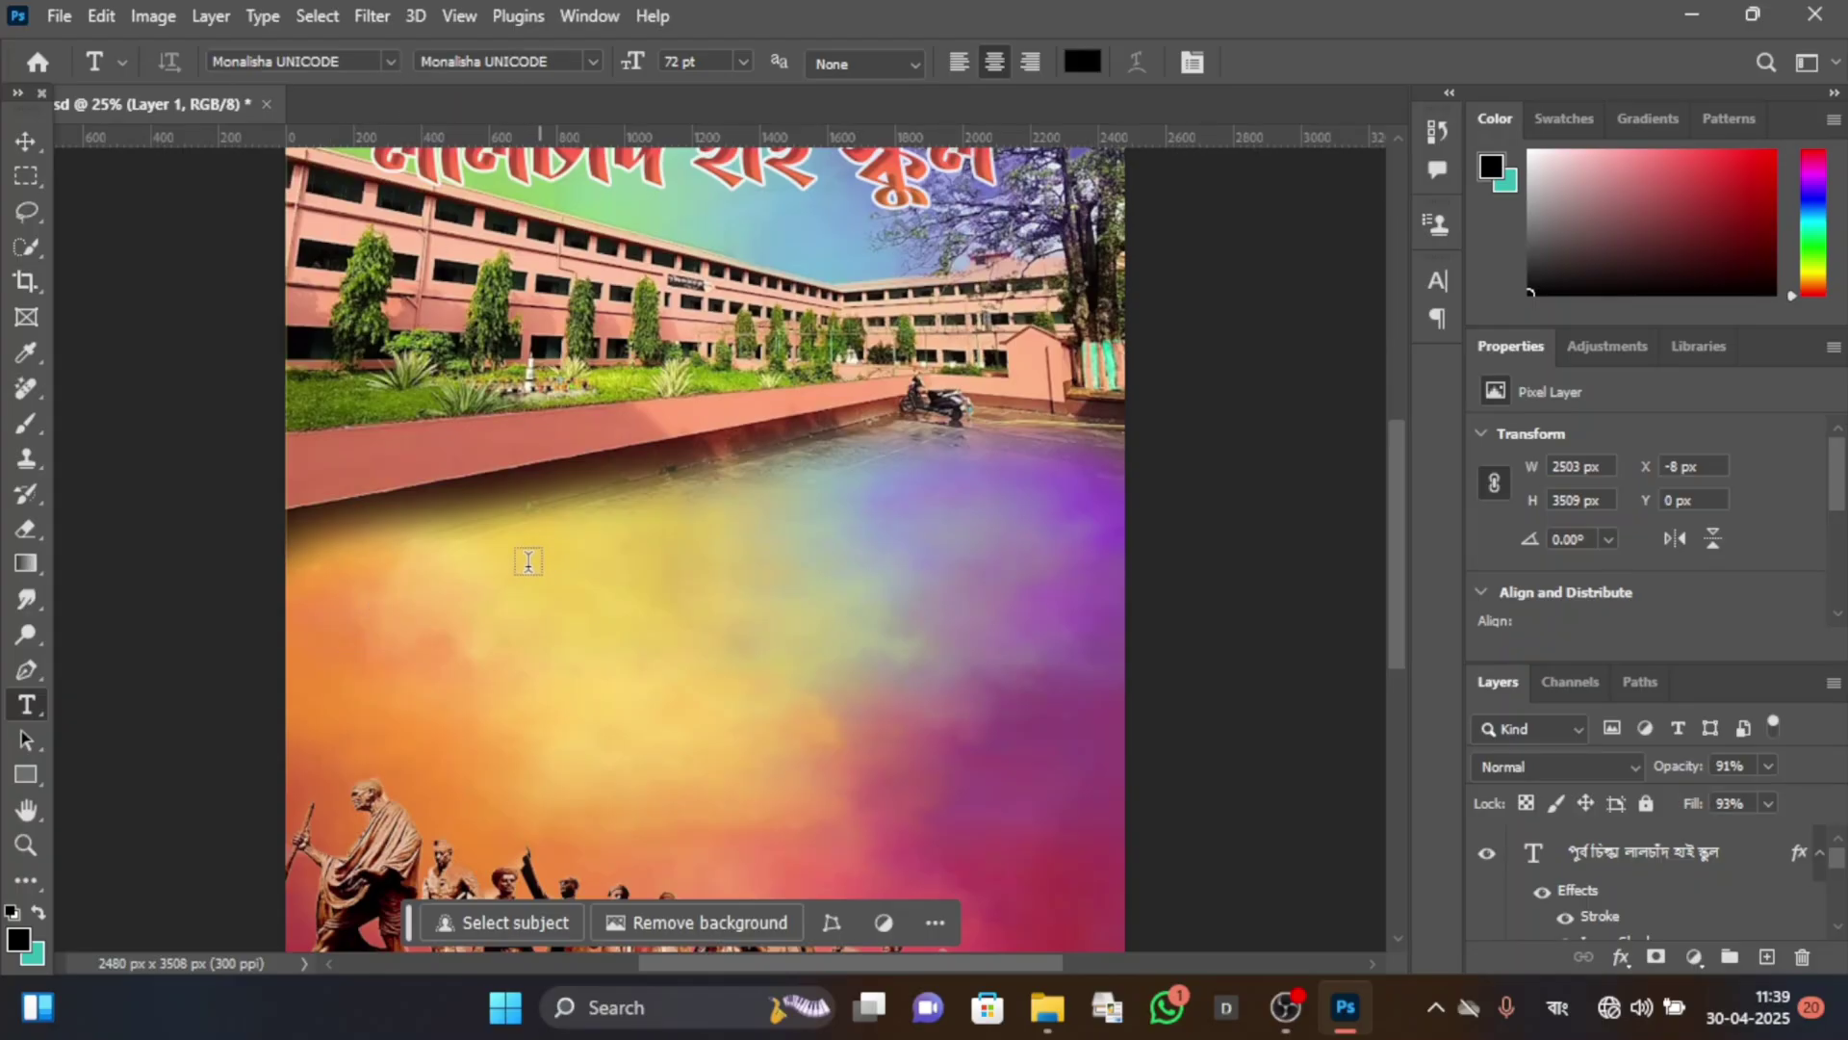
left_click(429, 563)
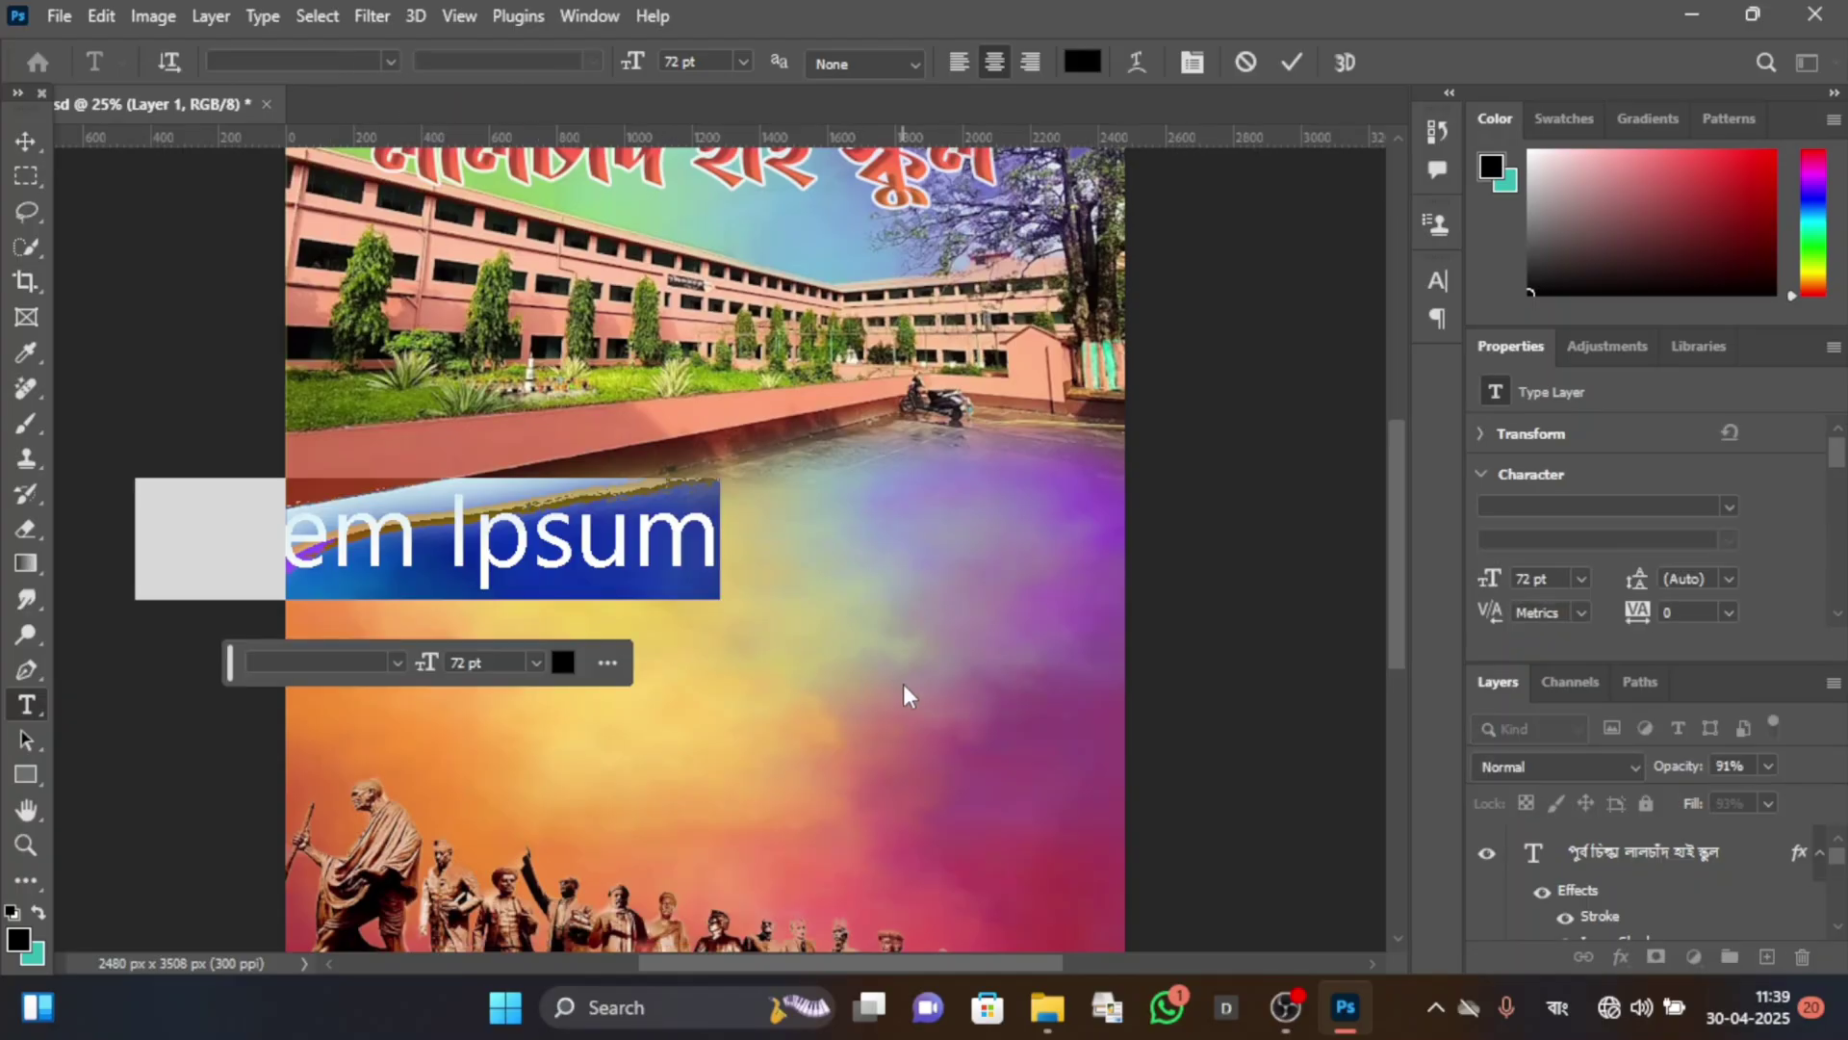
key("BackSpace")
type("di")
key("BackSpace")
key("BackSpace")
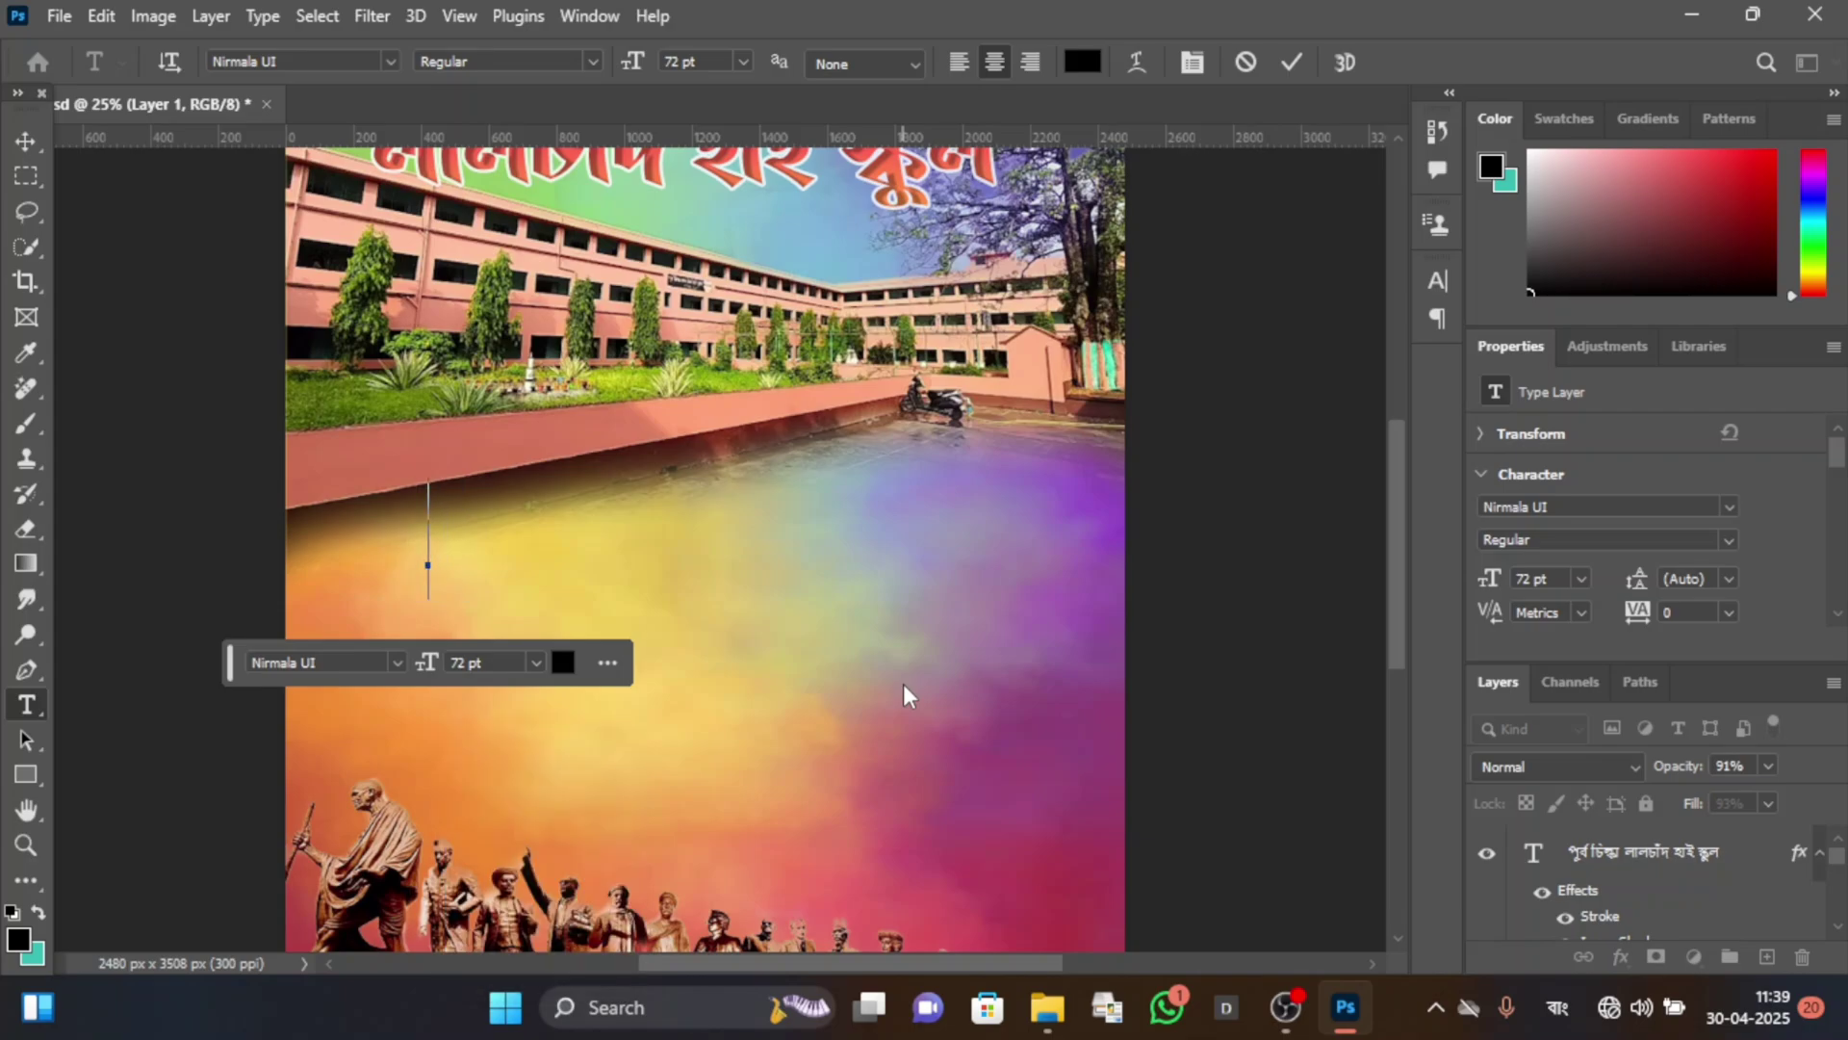
type("it")
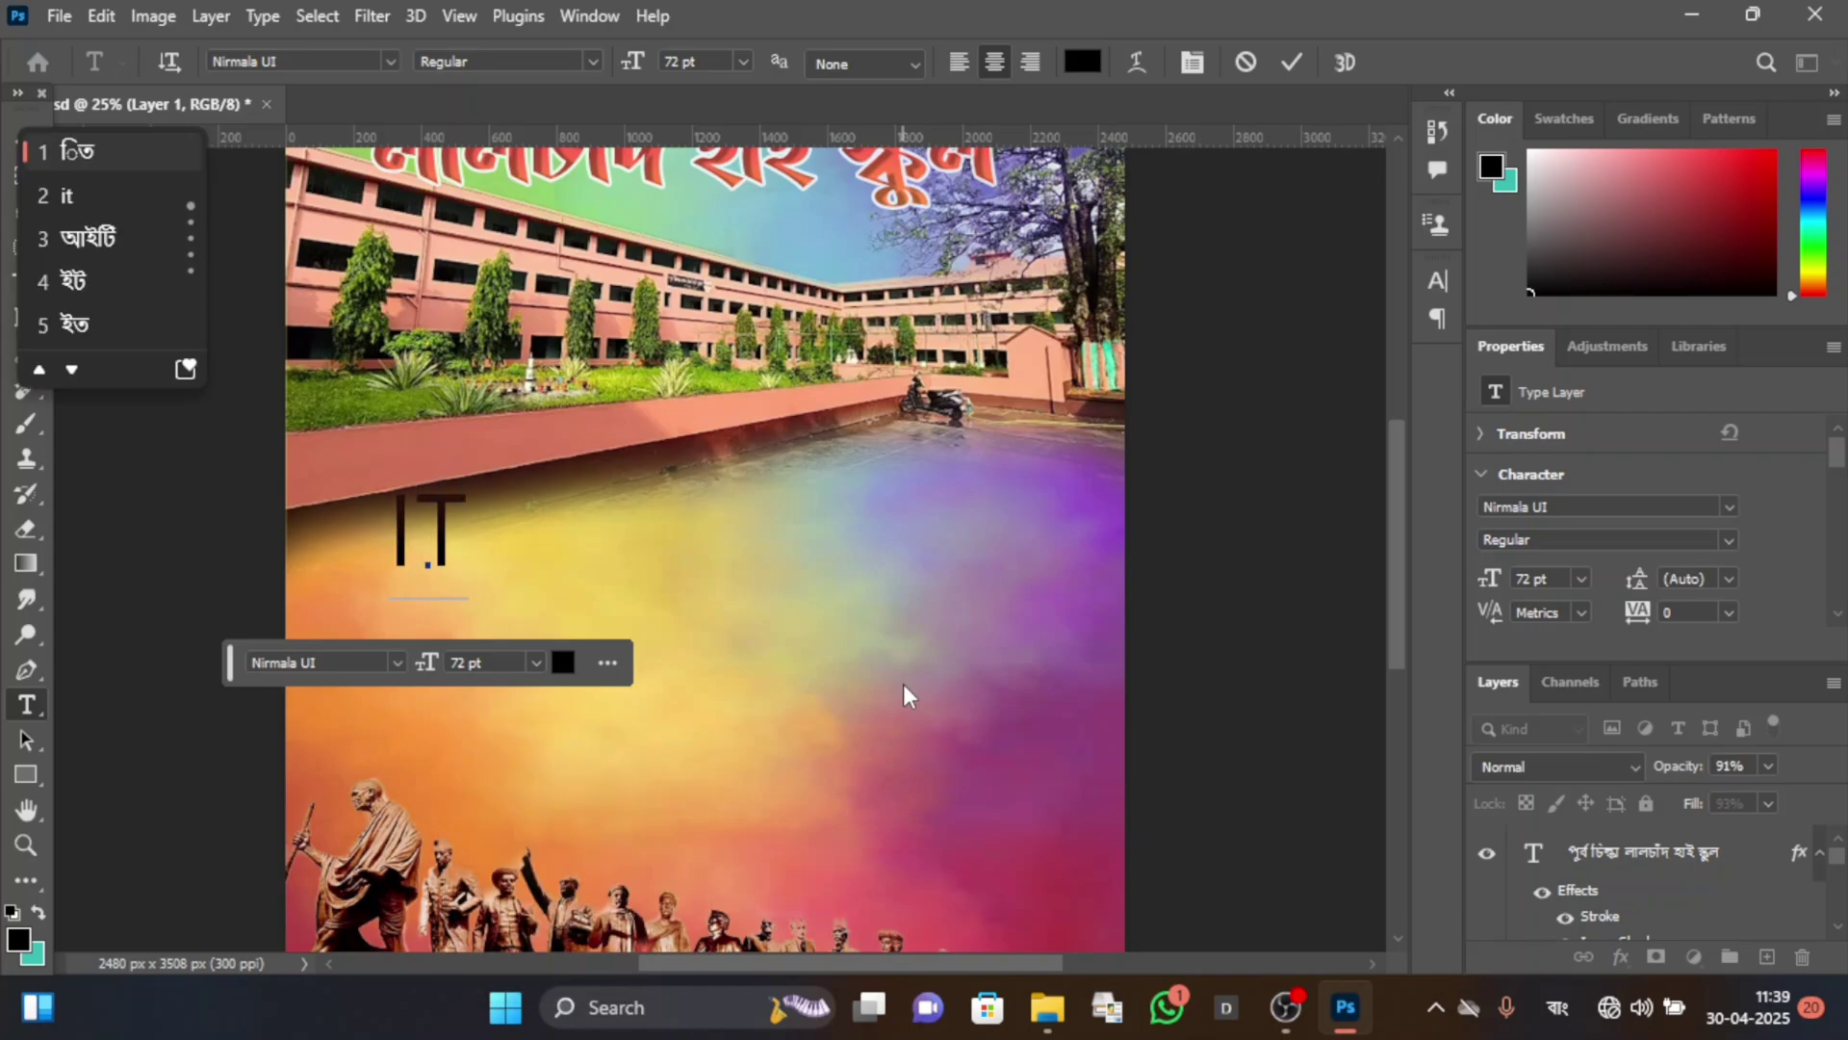
type("i")
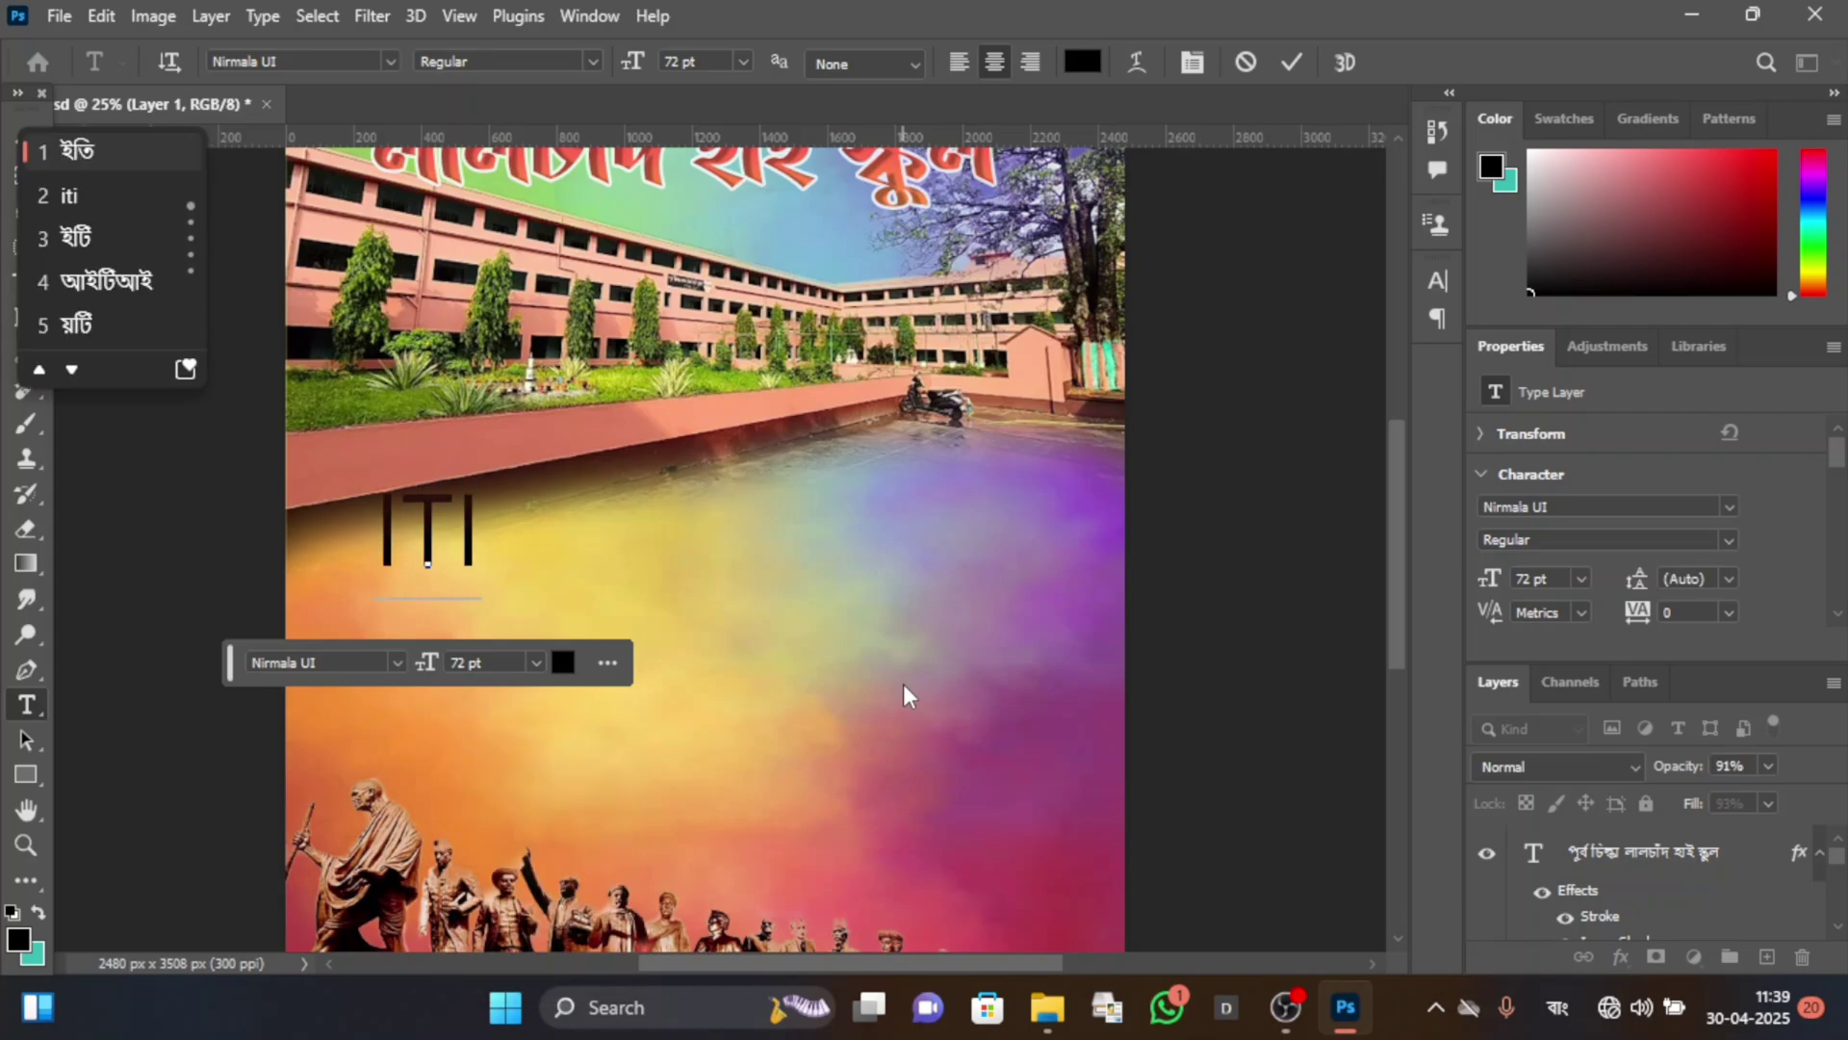
type("has")
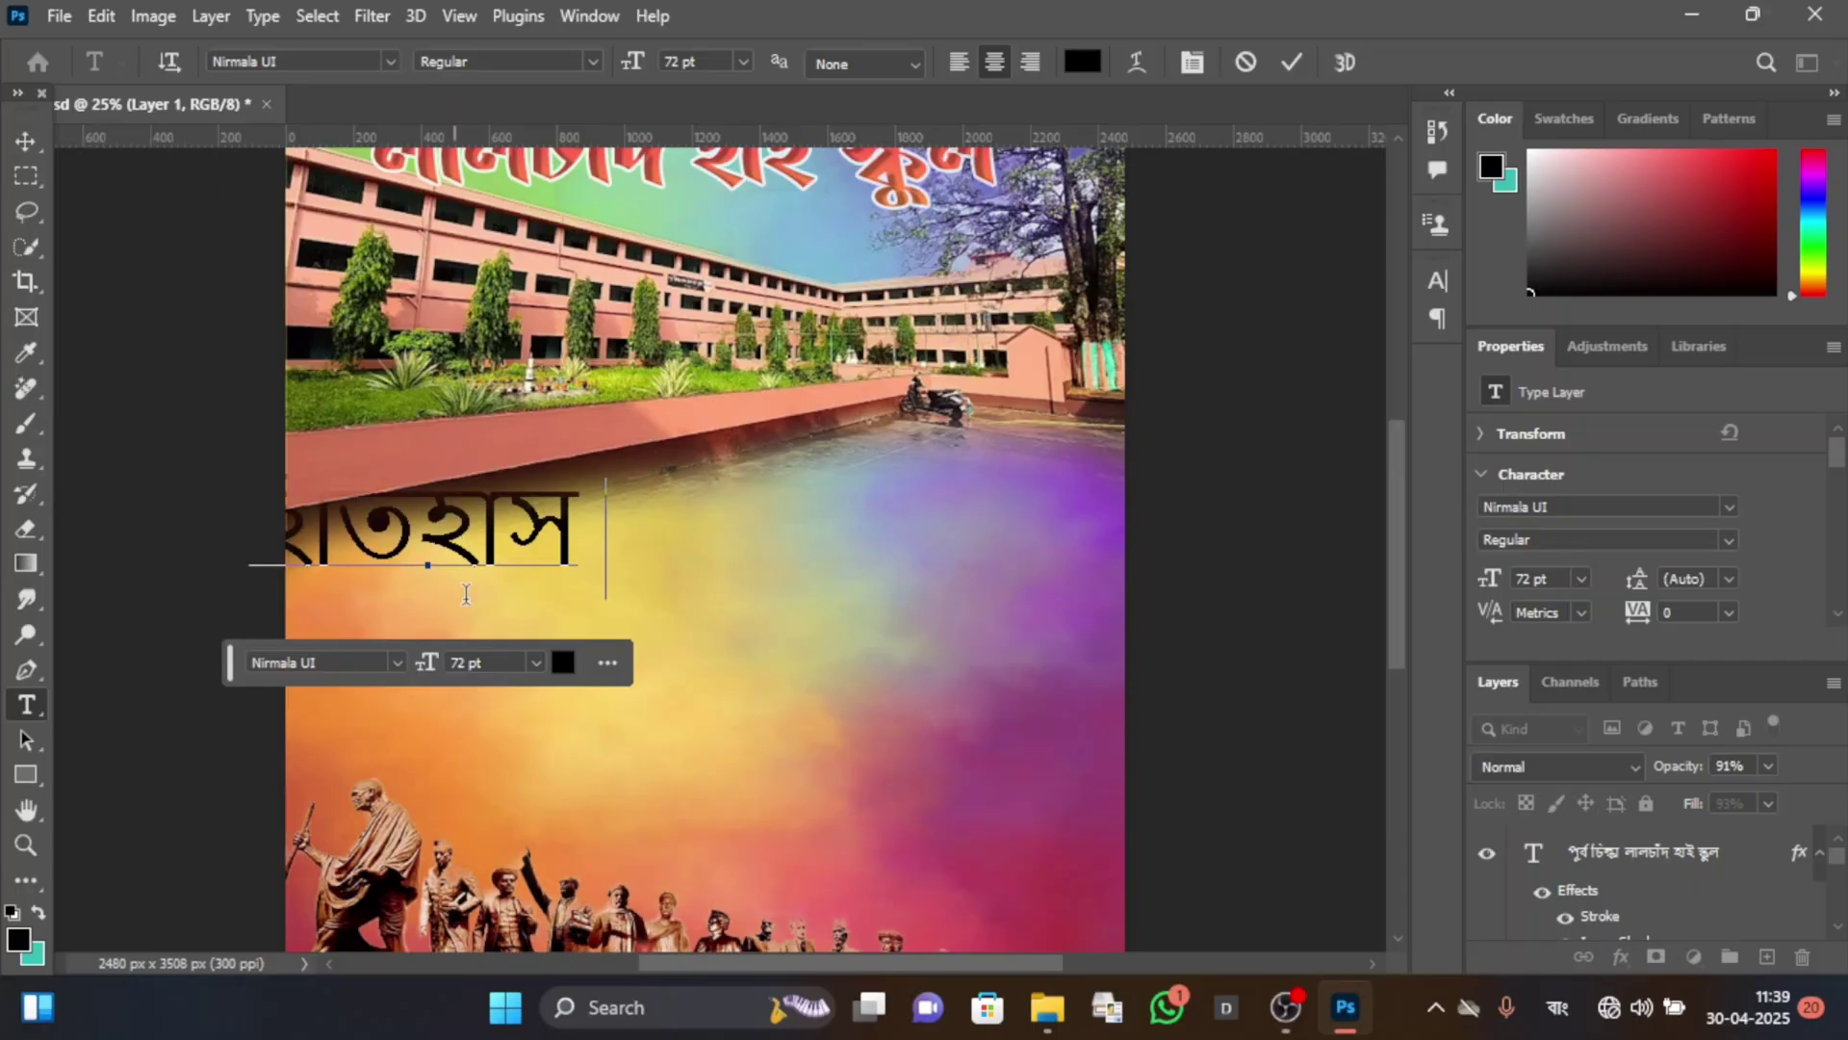
left_click_drag(462, 626, 657, 680)
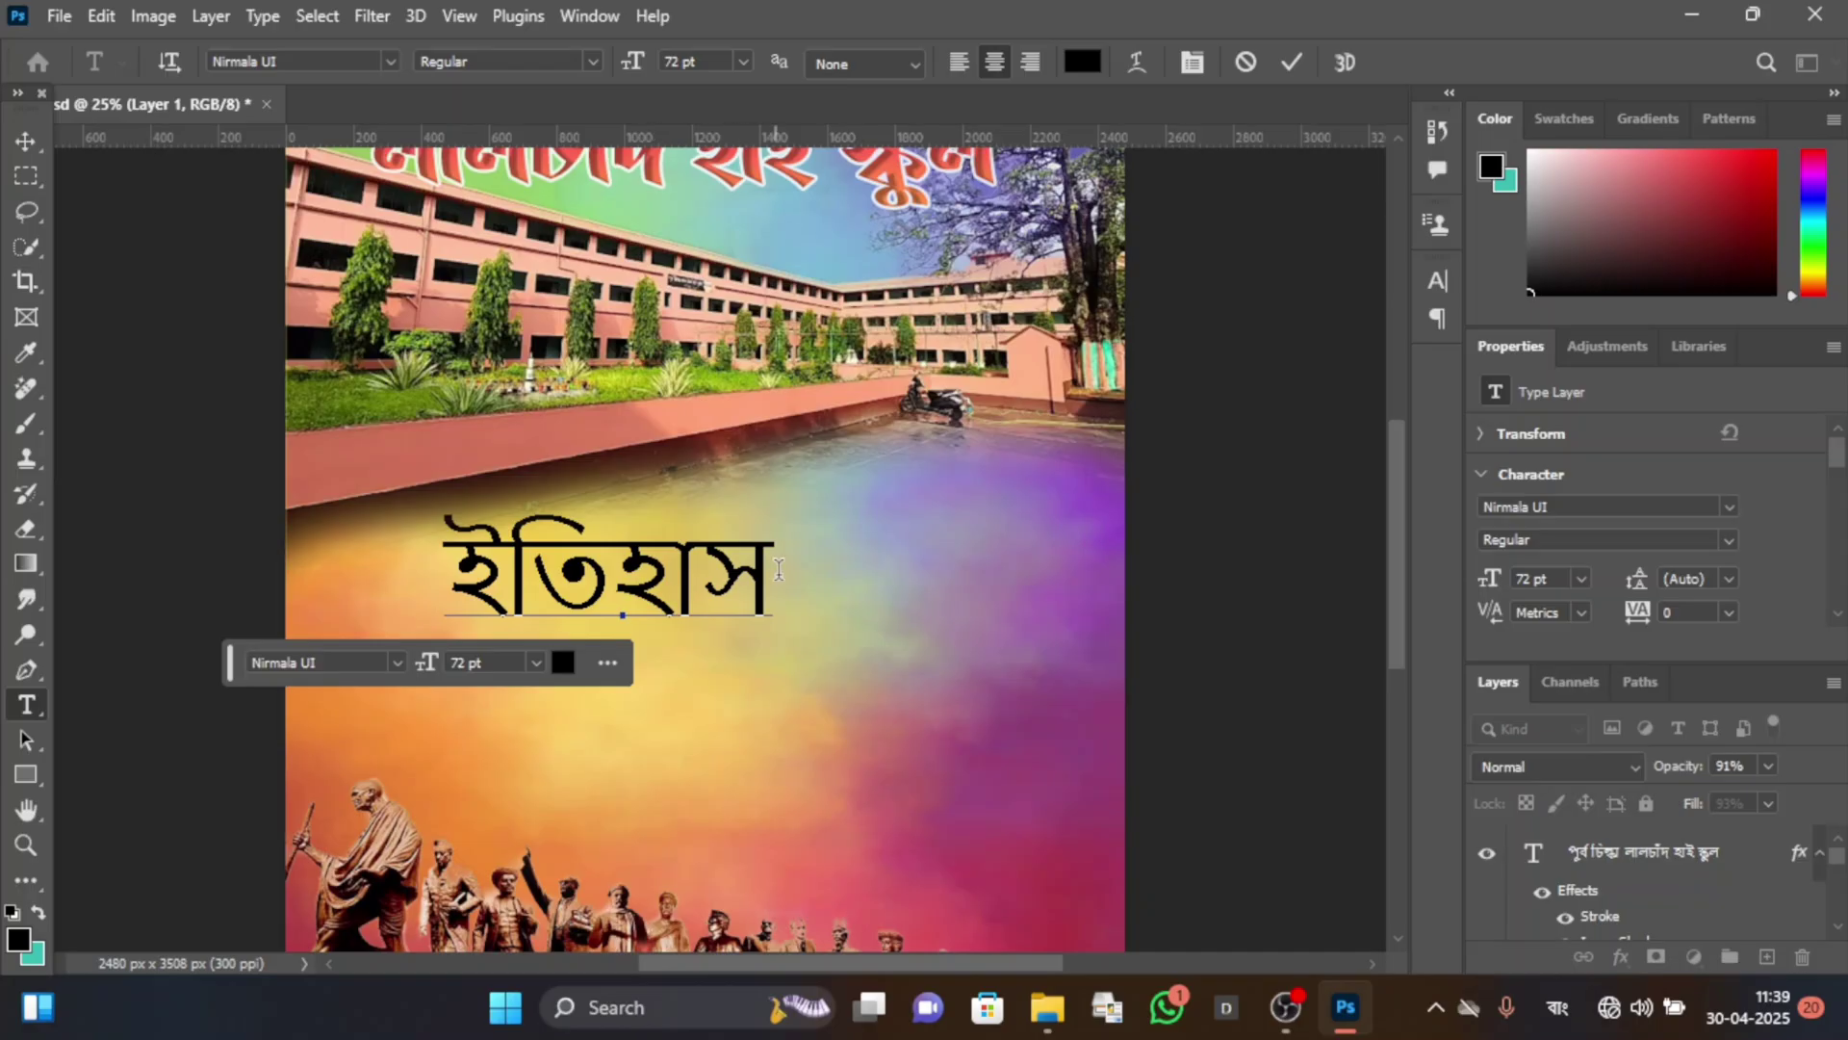
Move the "ইতিহাস" text to the purple area on the poster's right side and set its font to Lipishree Unicode.
left_click_drag(779, 568, 450, 548)
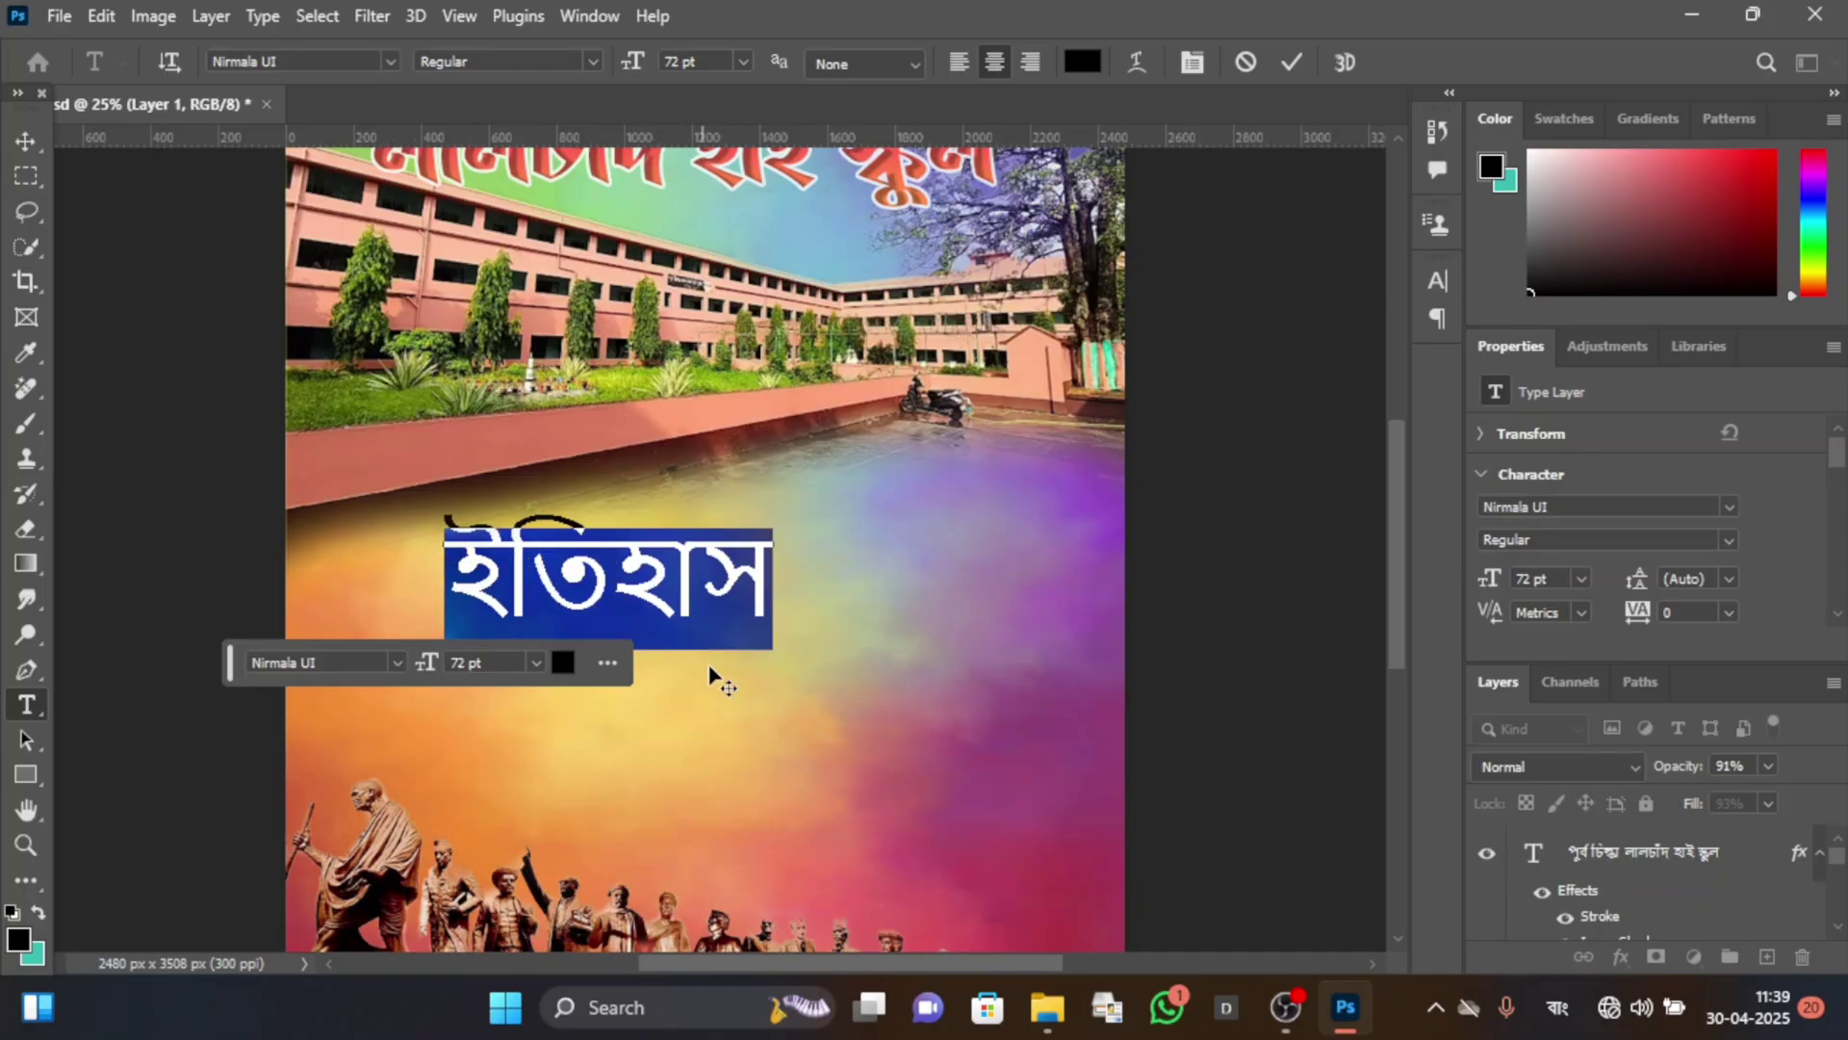
left_click_drag(717, 679, 1106, 701)
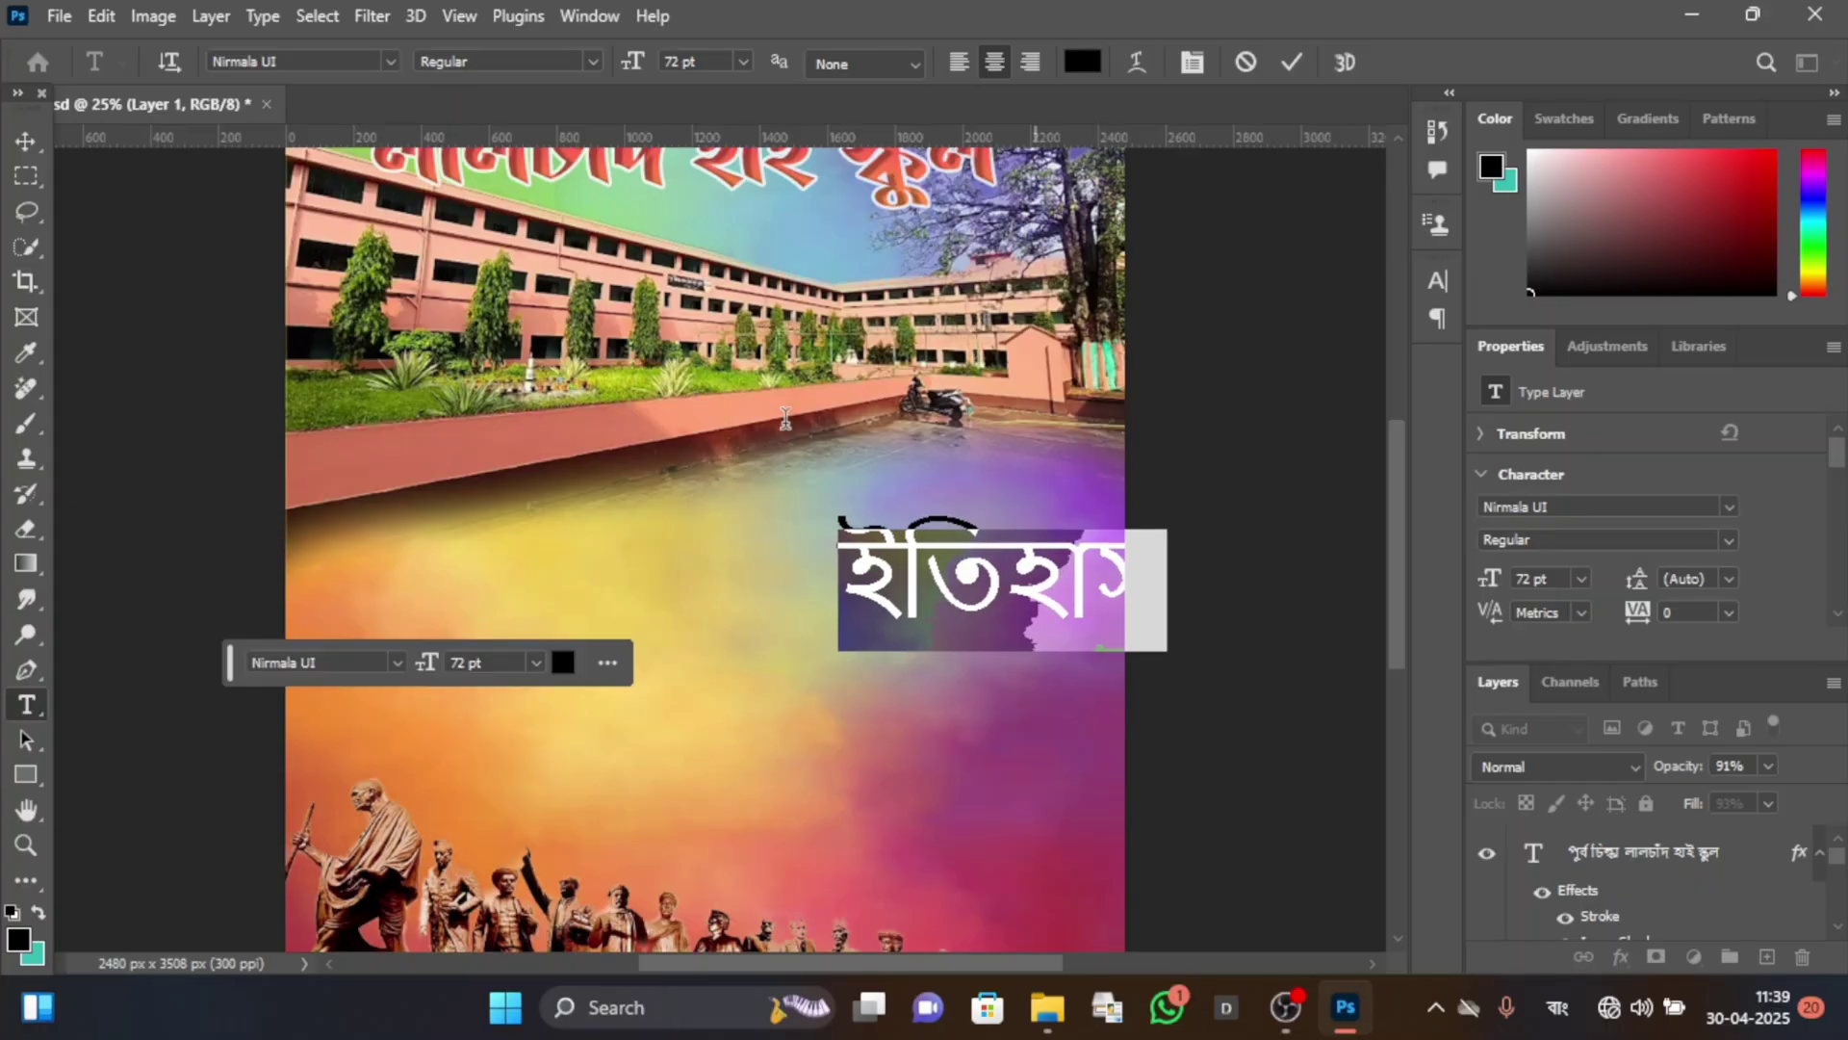
left_click(390, 61)
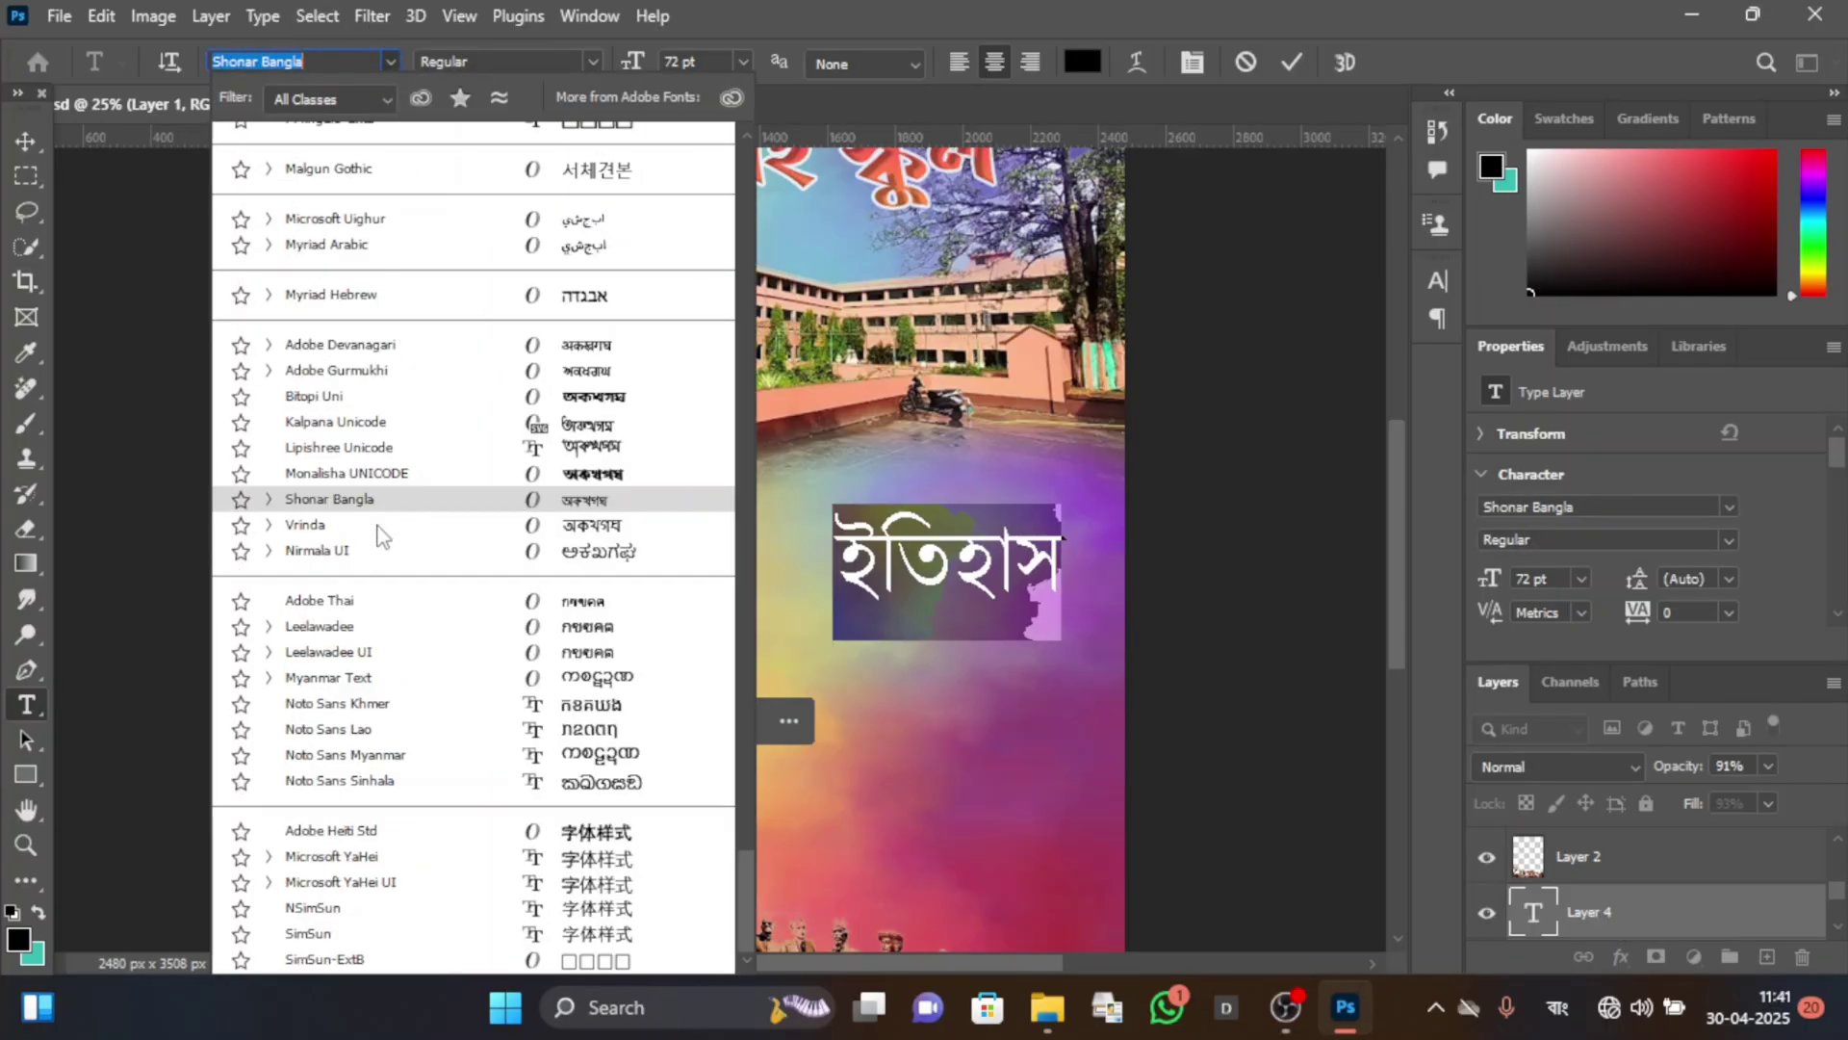
left_click(416, 448)
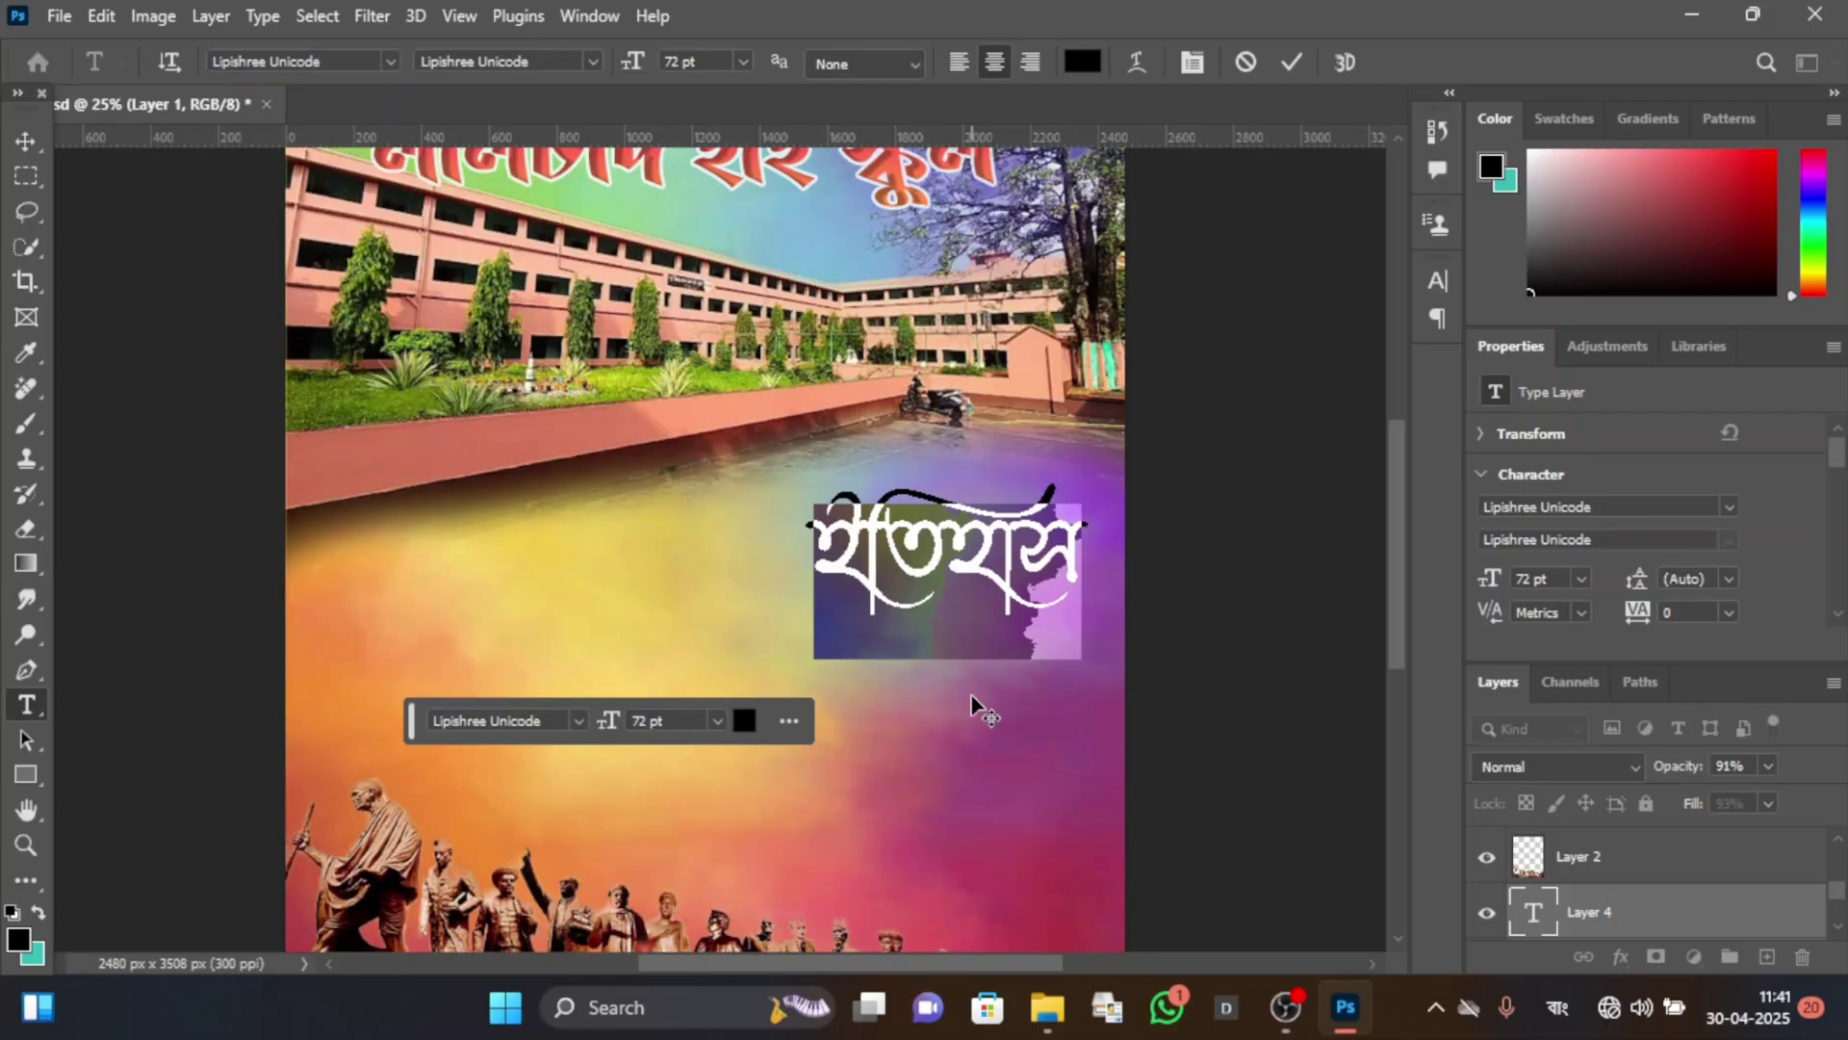
Move the "ইতিহাস" text to the yellow area just below the school's boundary wall on the poster's left side.
left_click_drag(972, 697, 533, 672)
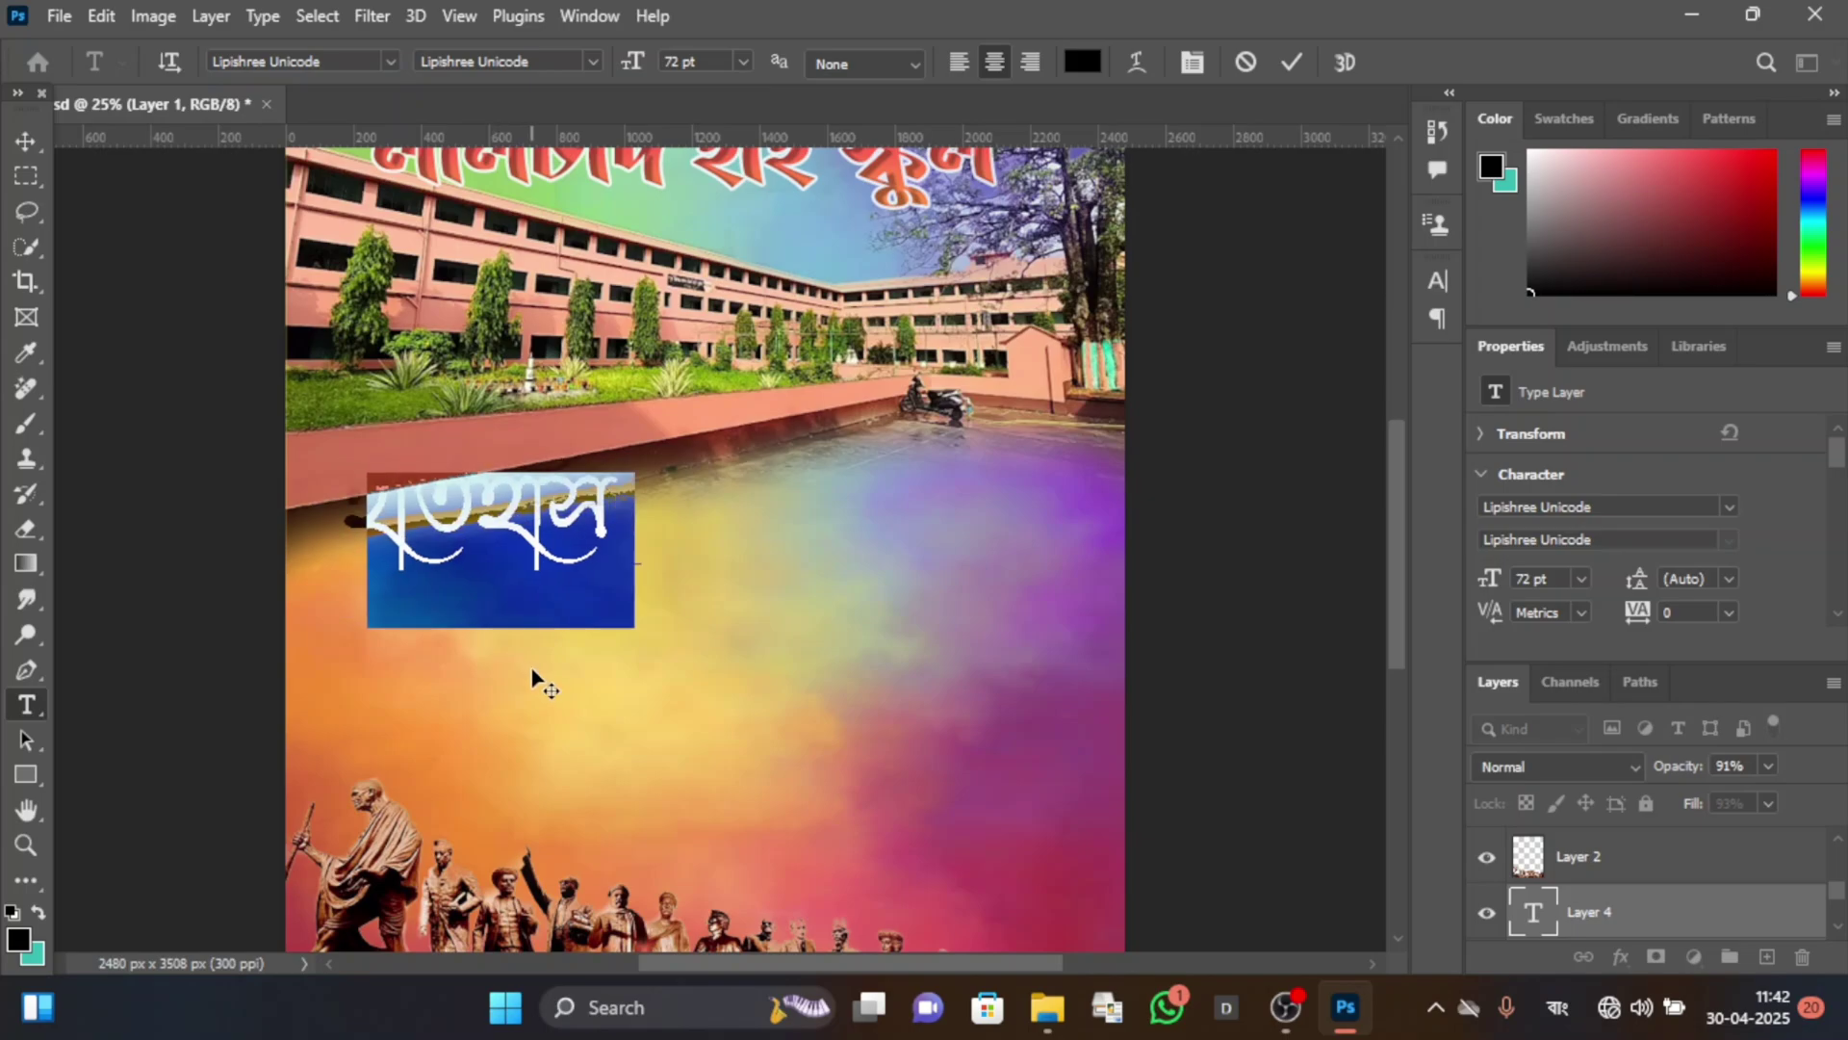
left_click(1287, 65)
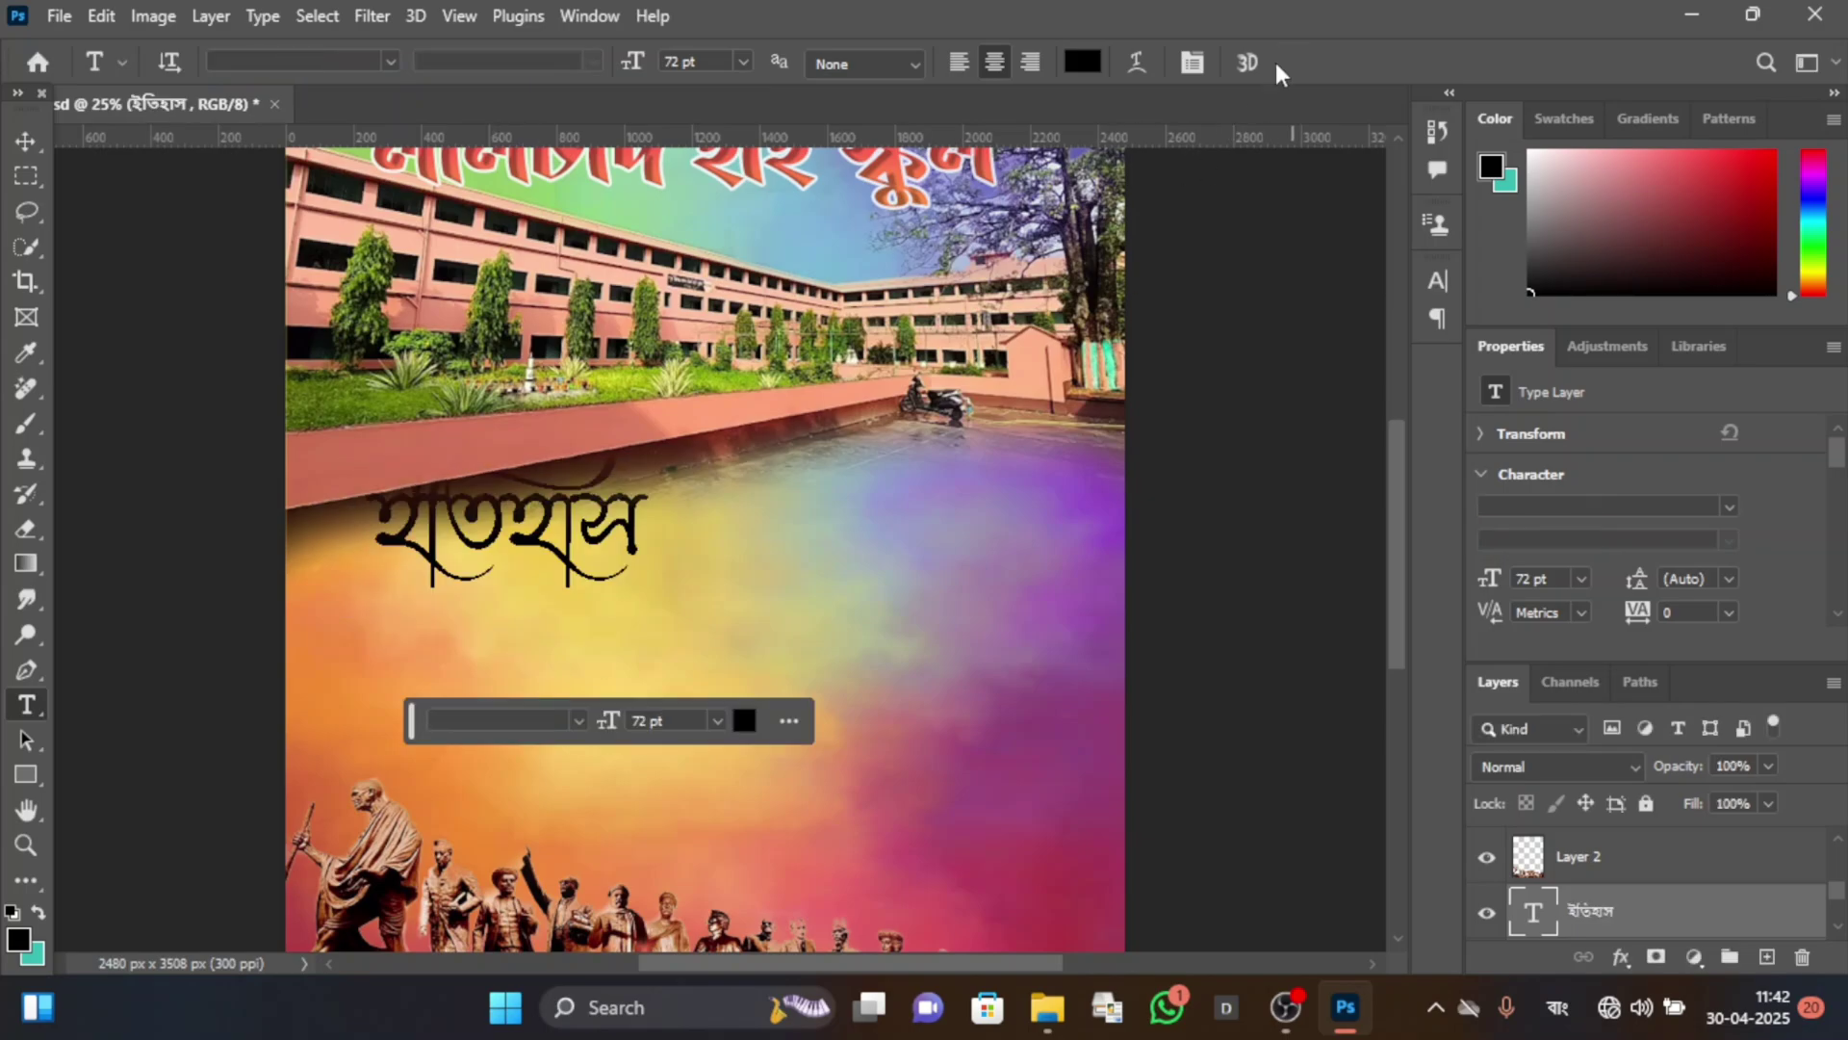
scroll(639, 610, "up", 1)
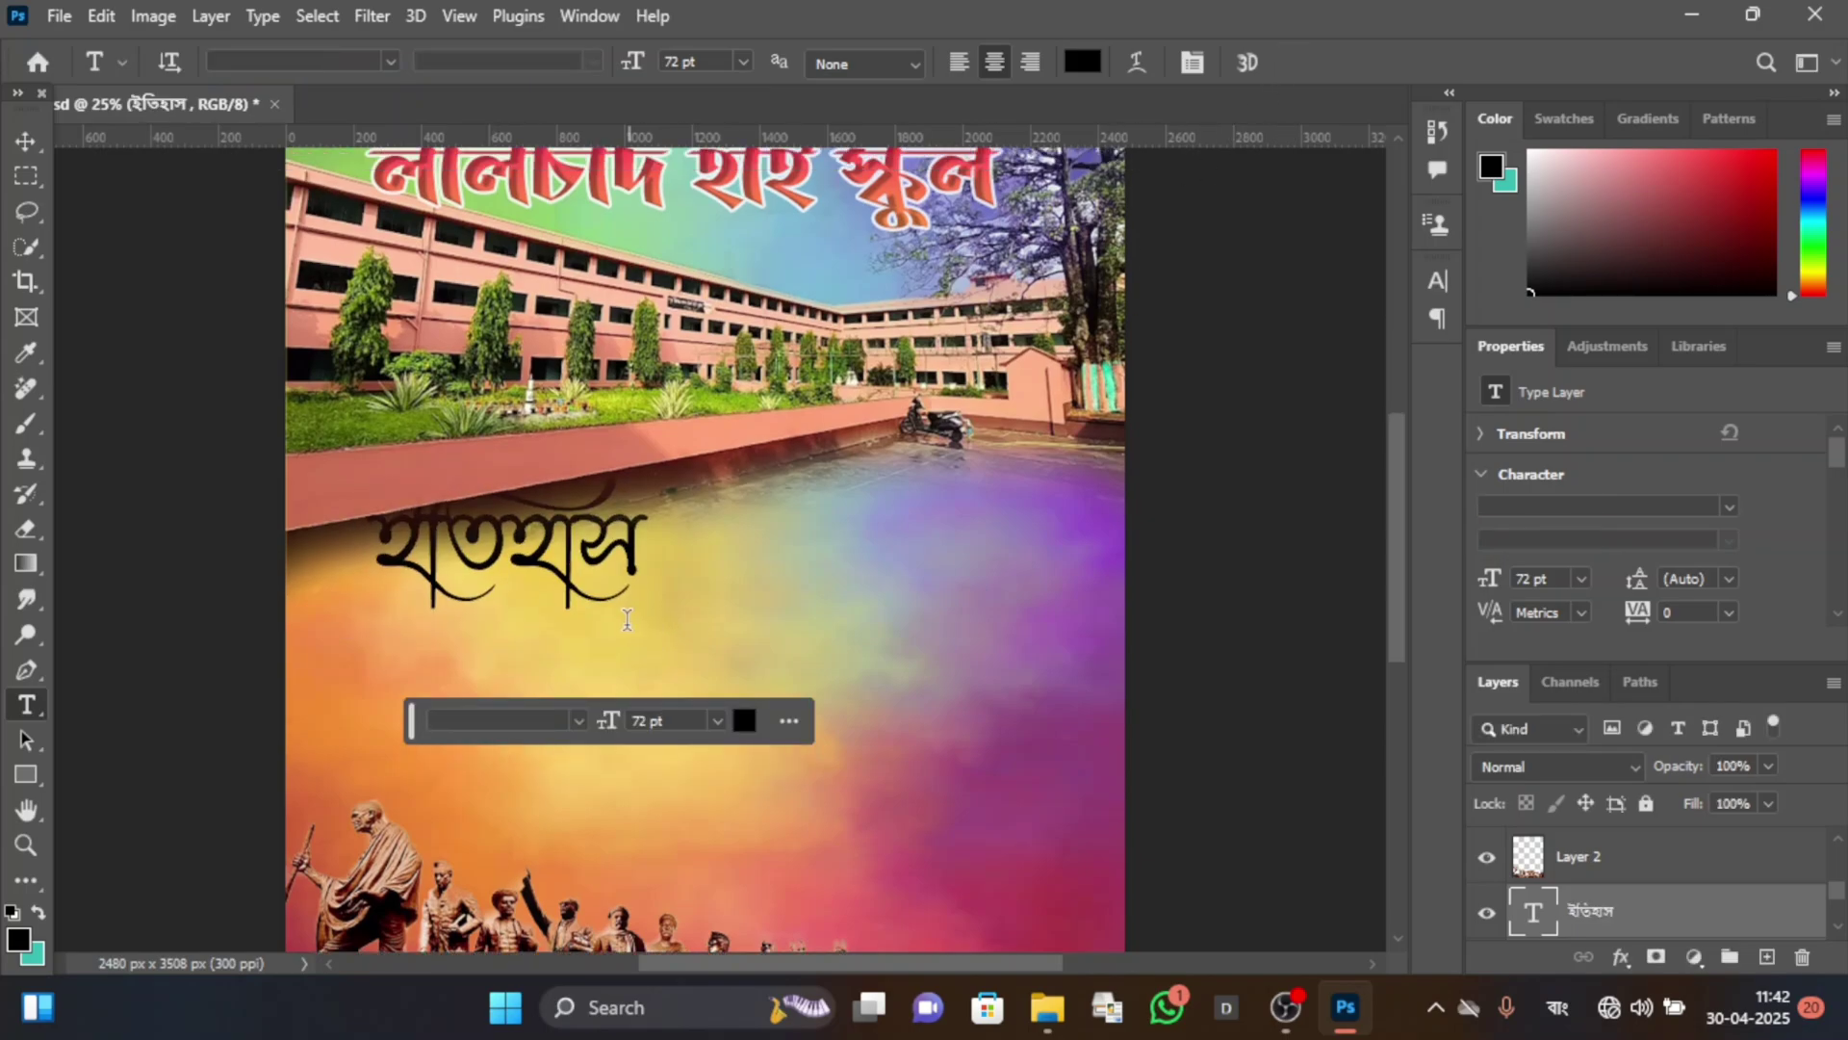
left_click(640, 557)
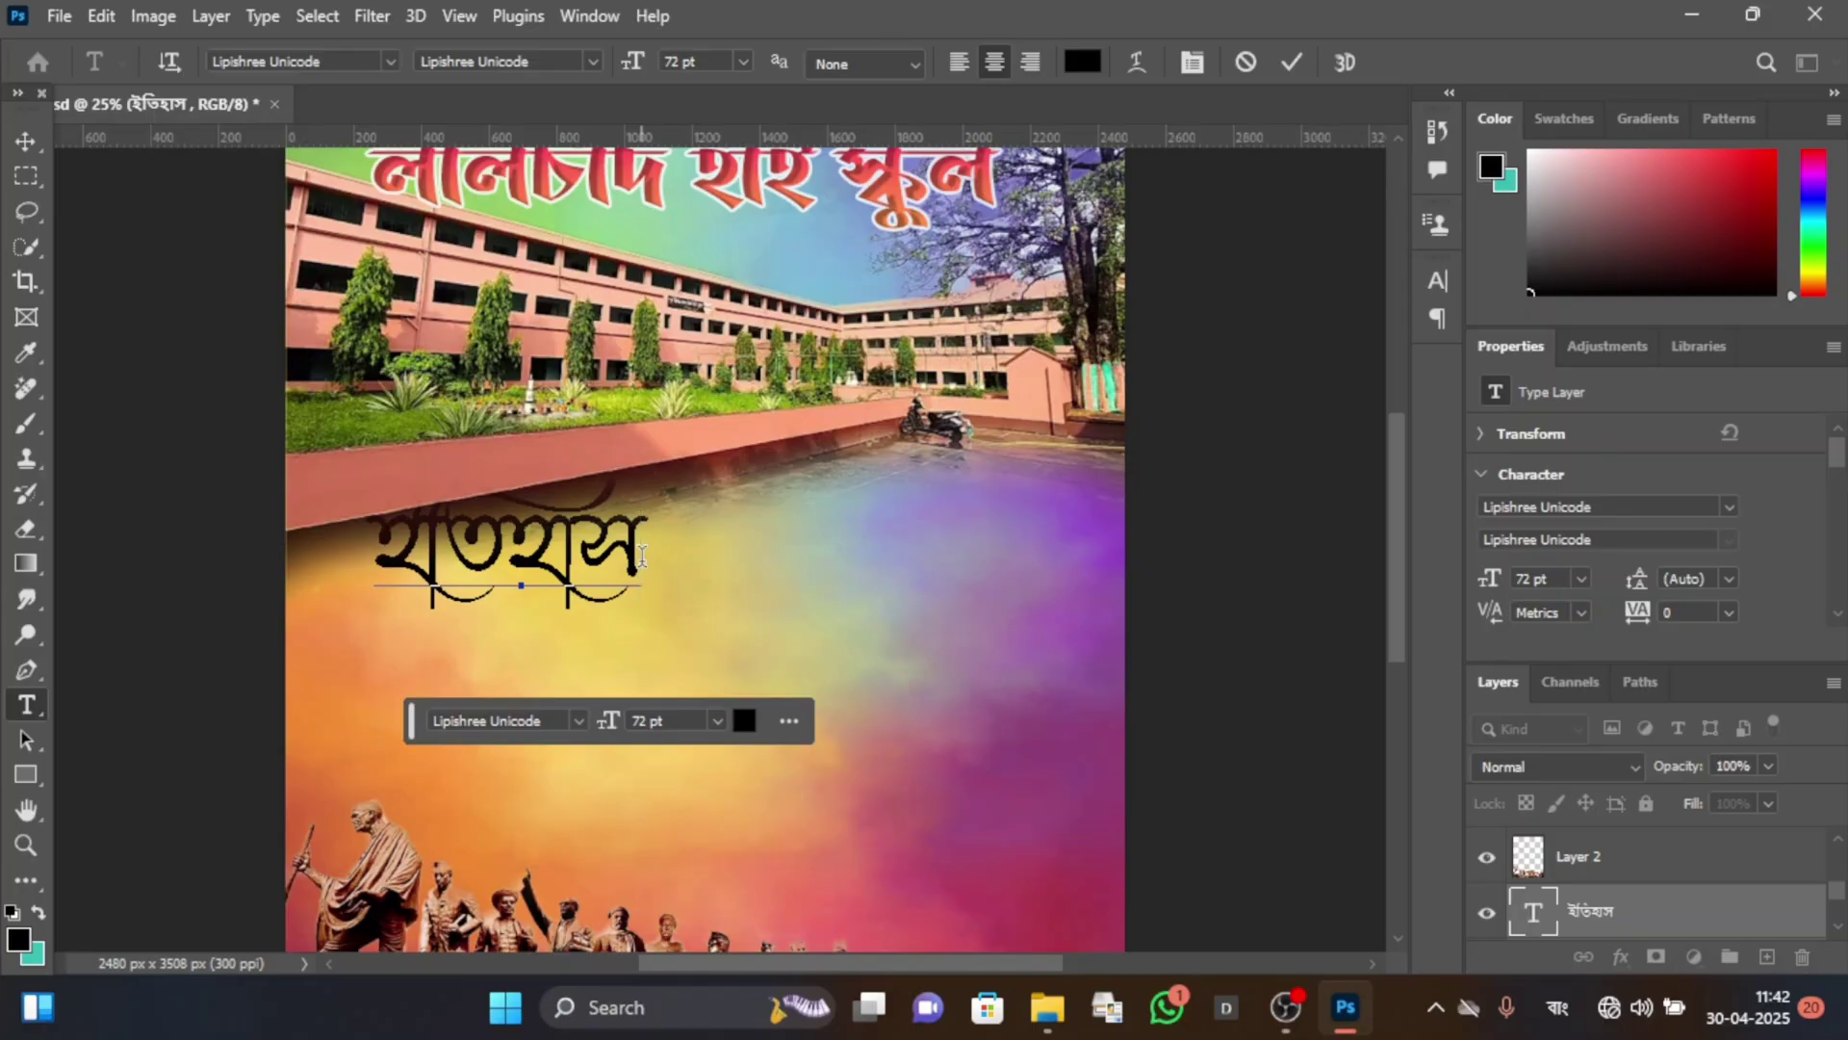
left_click_drag(583, 547, 375, 542)
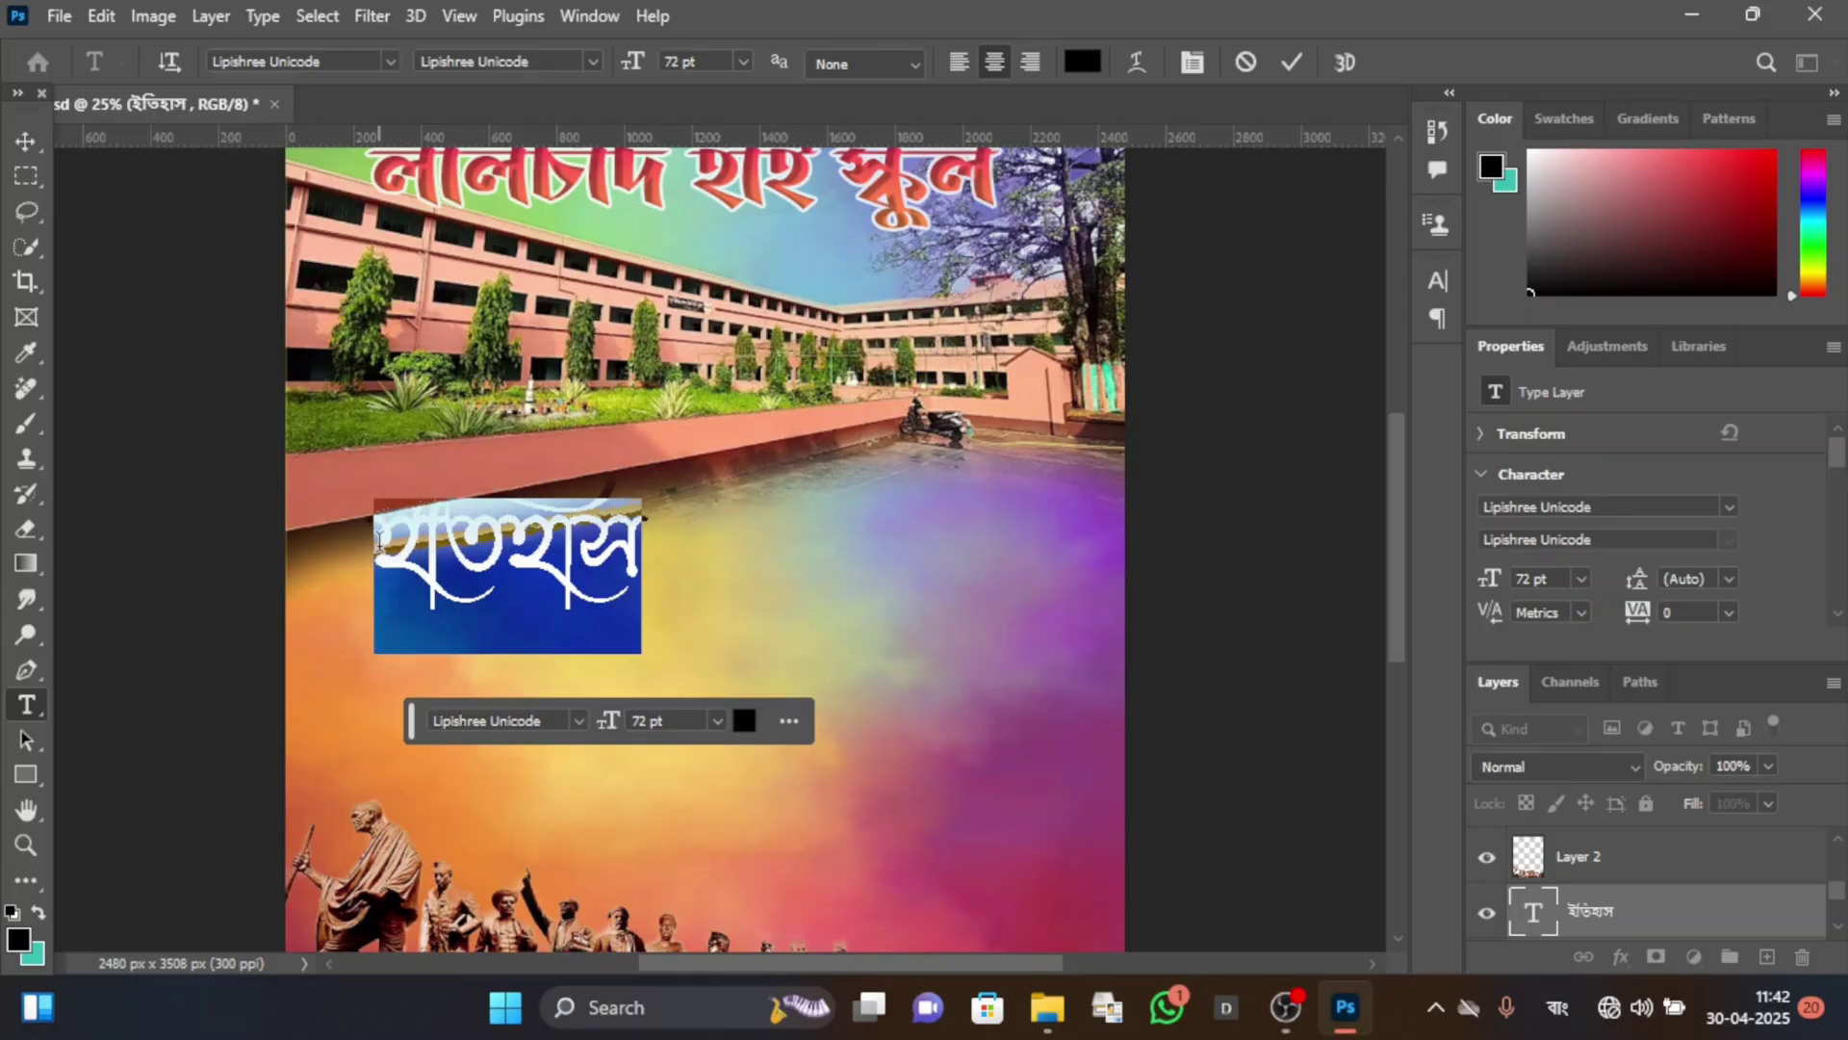
left_click(1090, 737)
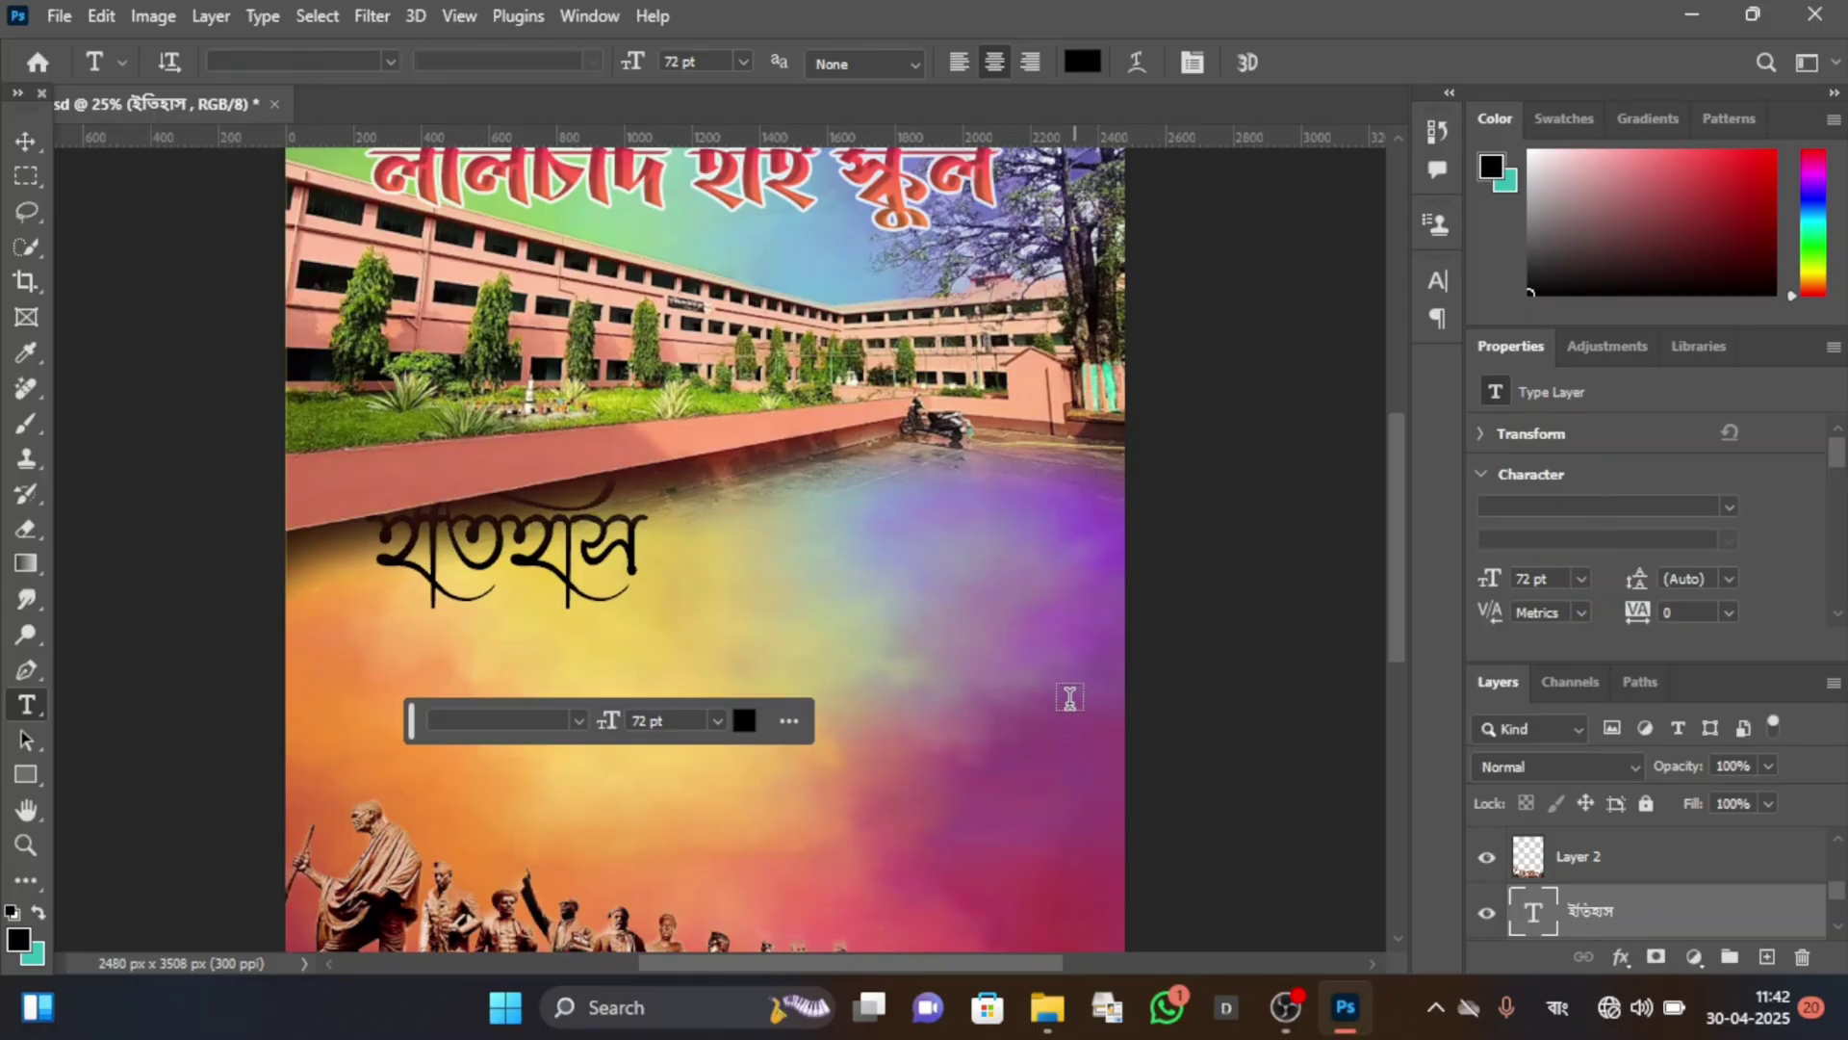
Style the "ইতিহাস" text with layer effects, giving it a dark blue fill and a white stroke.
double_click(1671, 917)
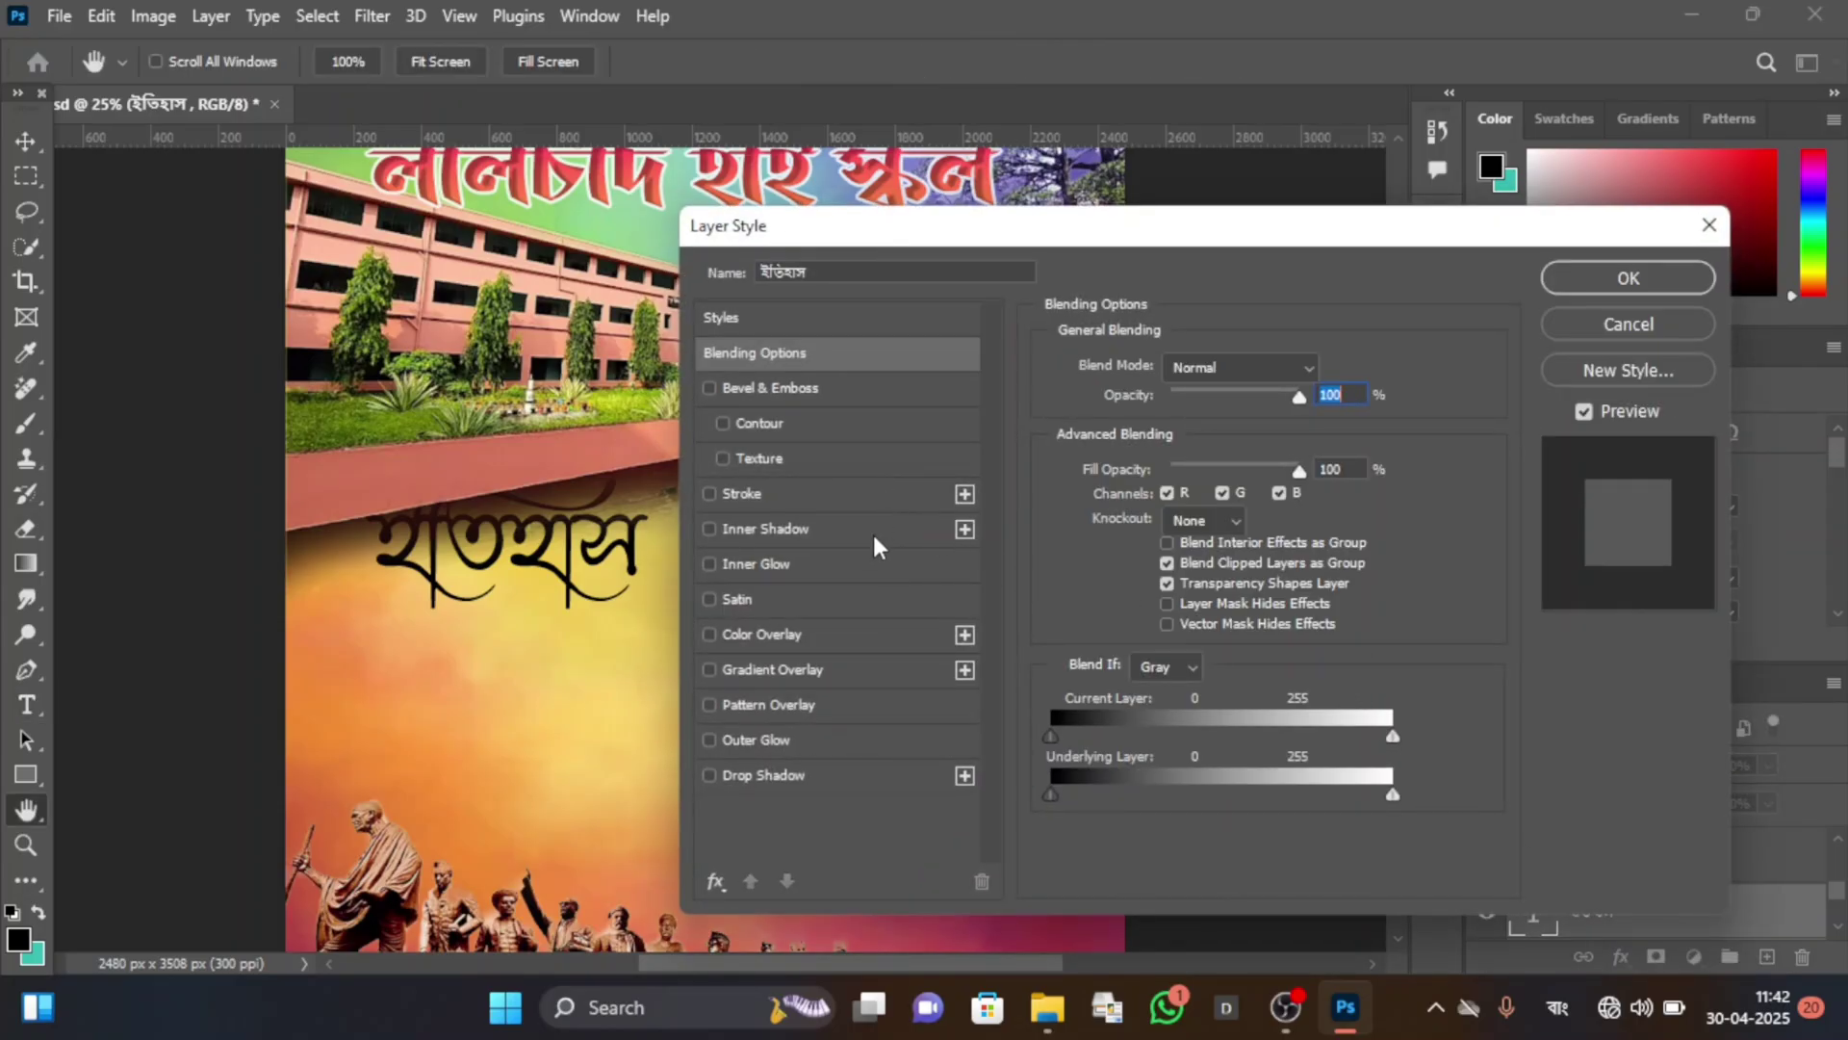
left_click(801, 668)
key("Escape")
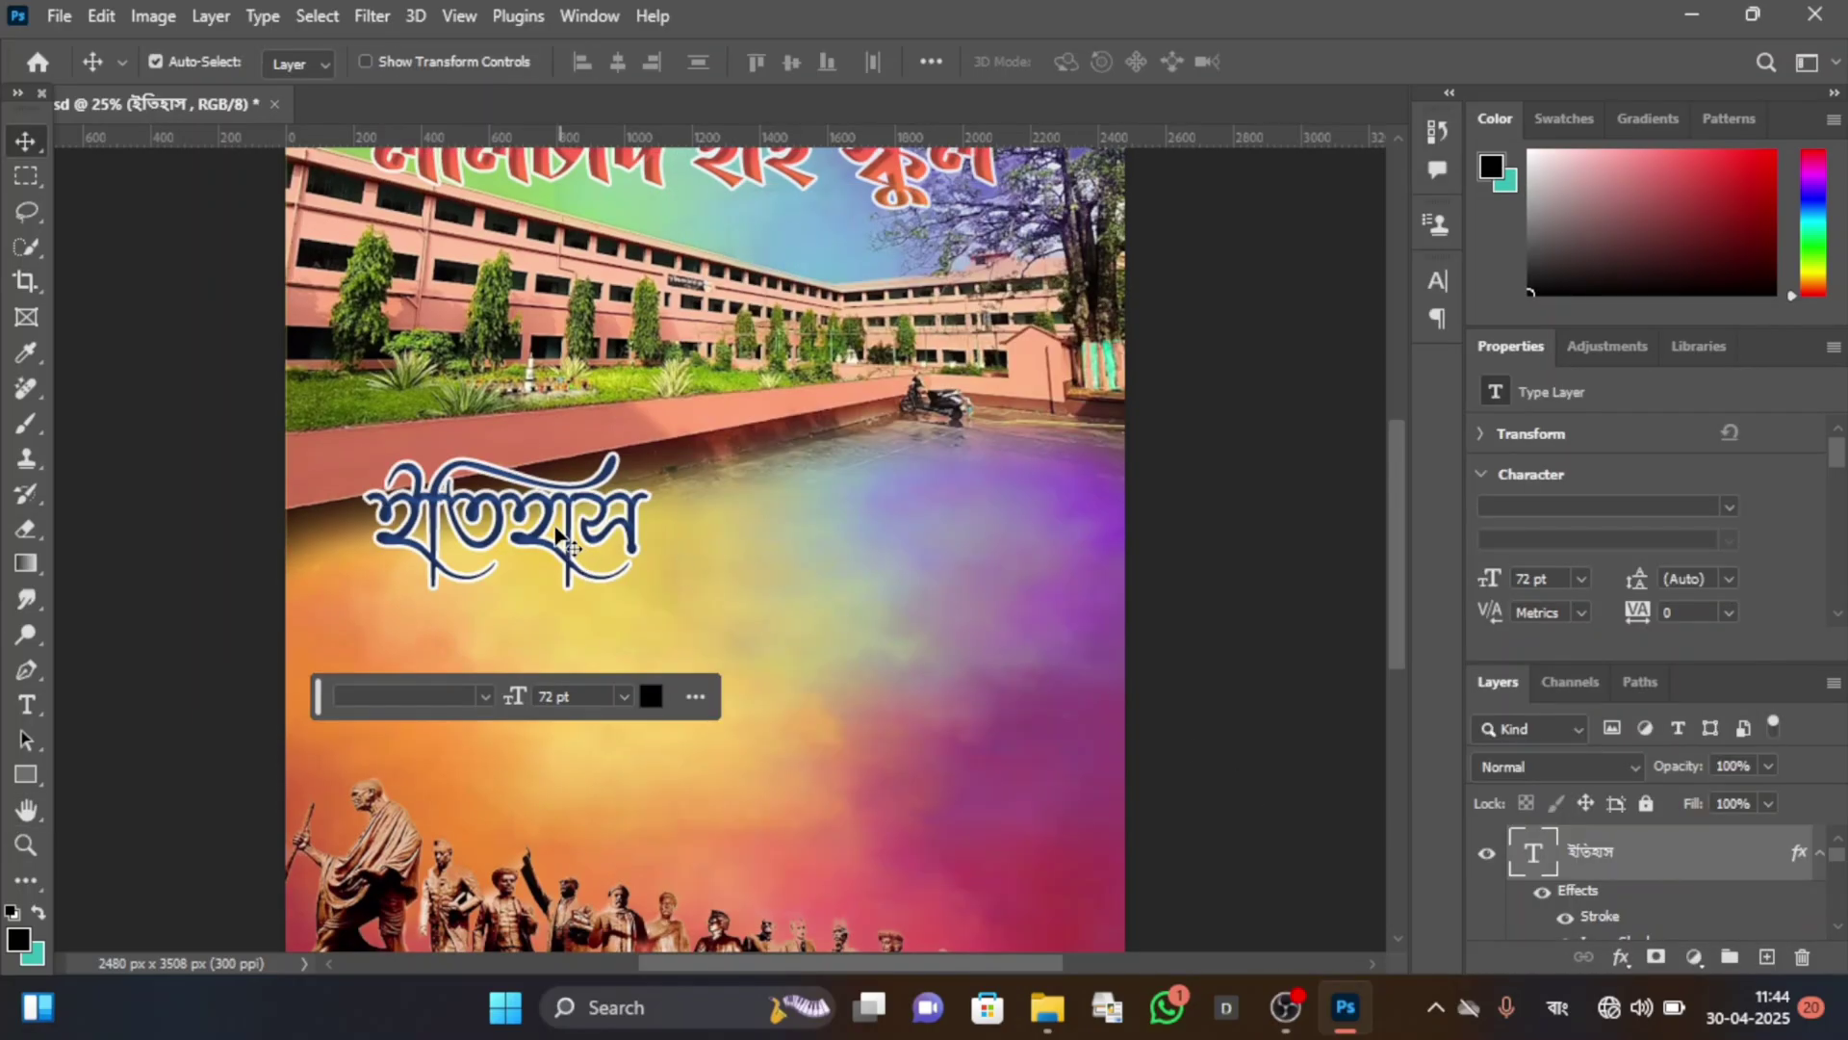
Scale the "ইতিহাস" heading up to about 127% and shift it slightly up and left, over the school's boundary wall.
left_click_drag(560, 545, 506, 514)
key("ctrl+t")
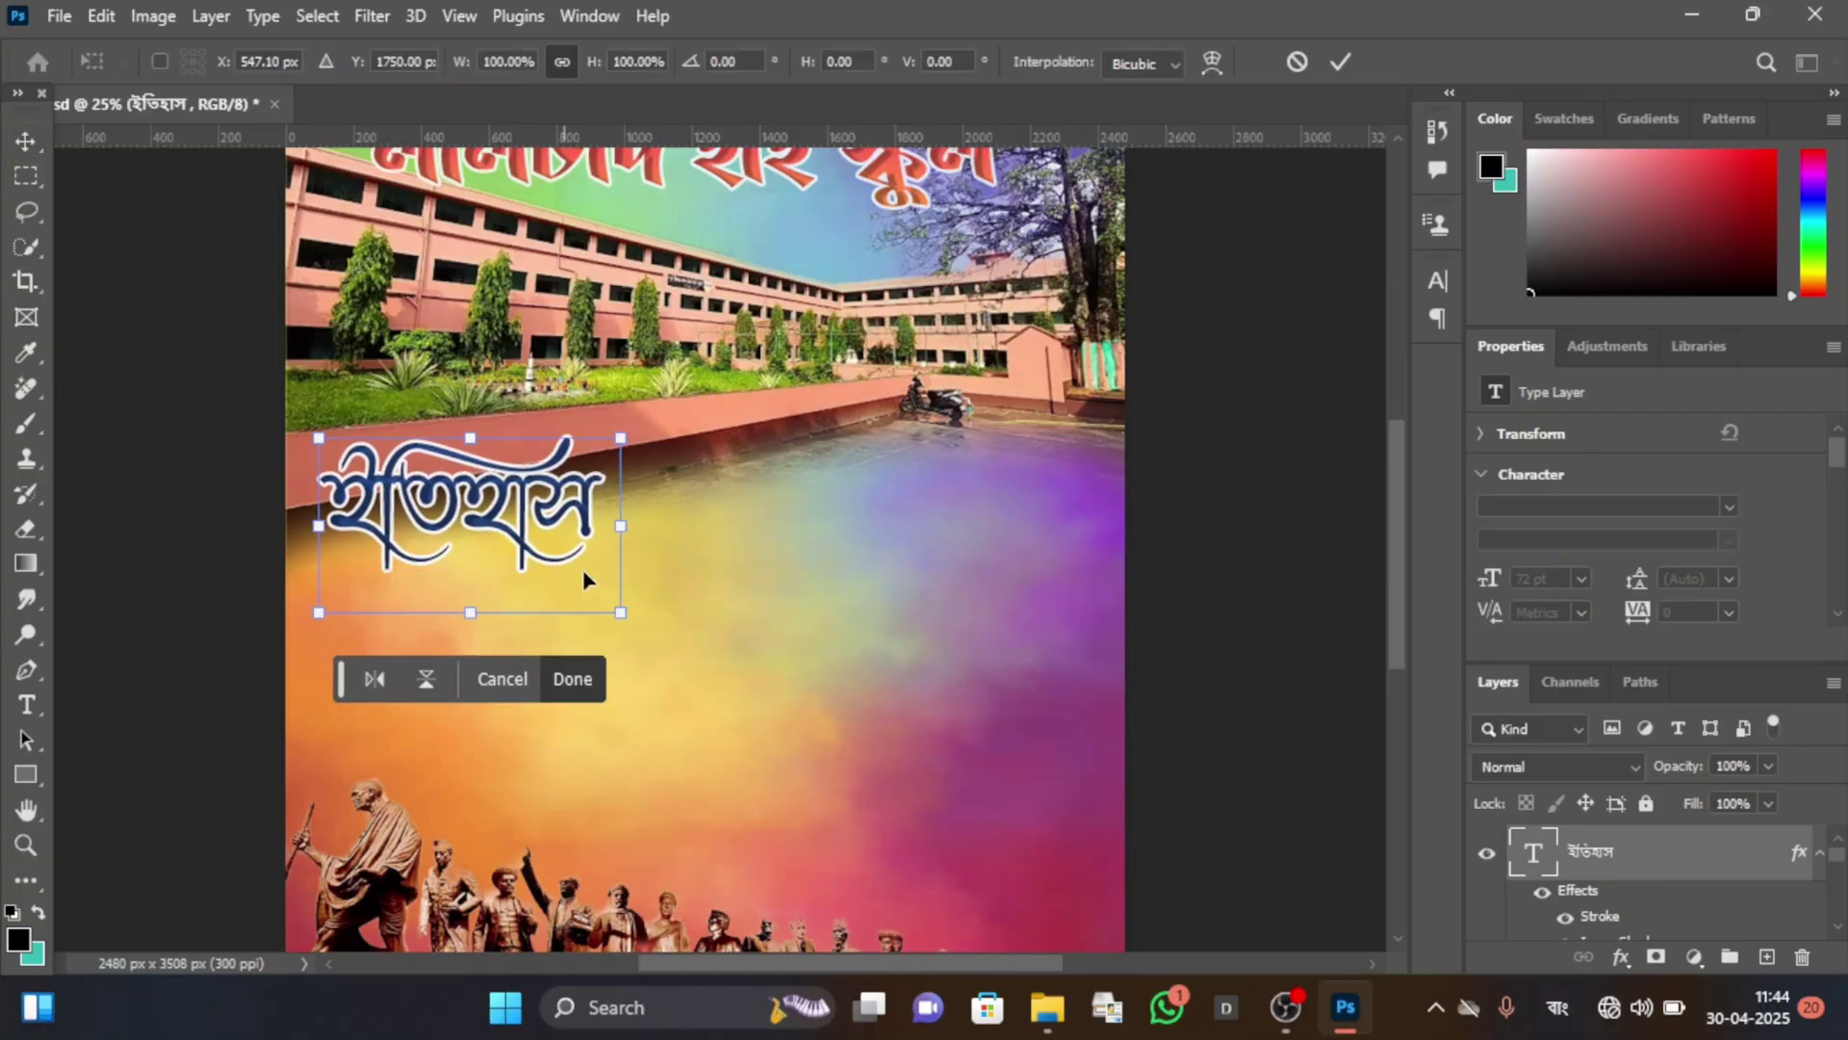
left_click_drag(621, 612, 717, 661)
left_click_drag(564, 521, 548, 489)
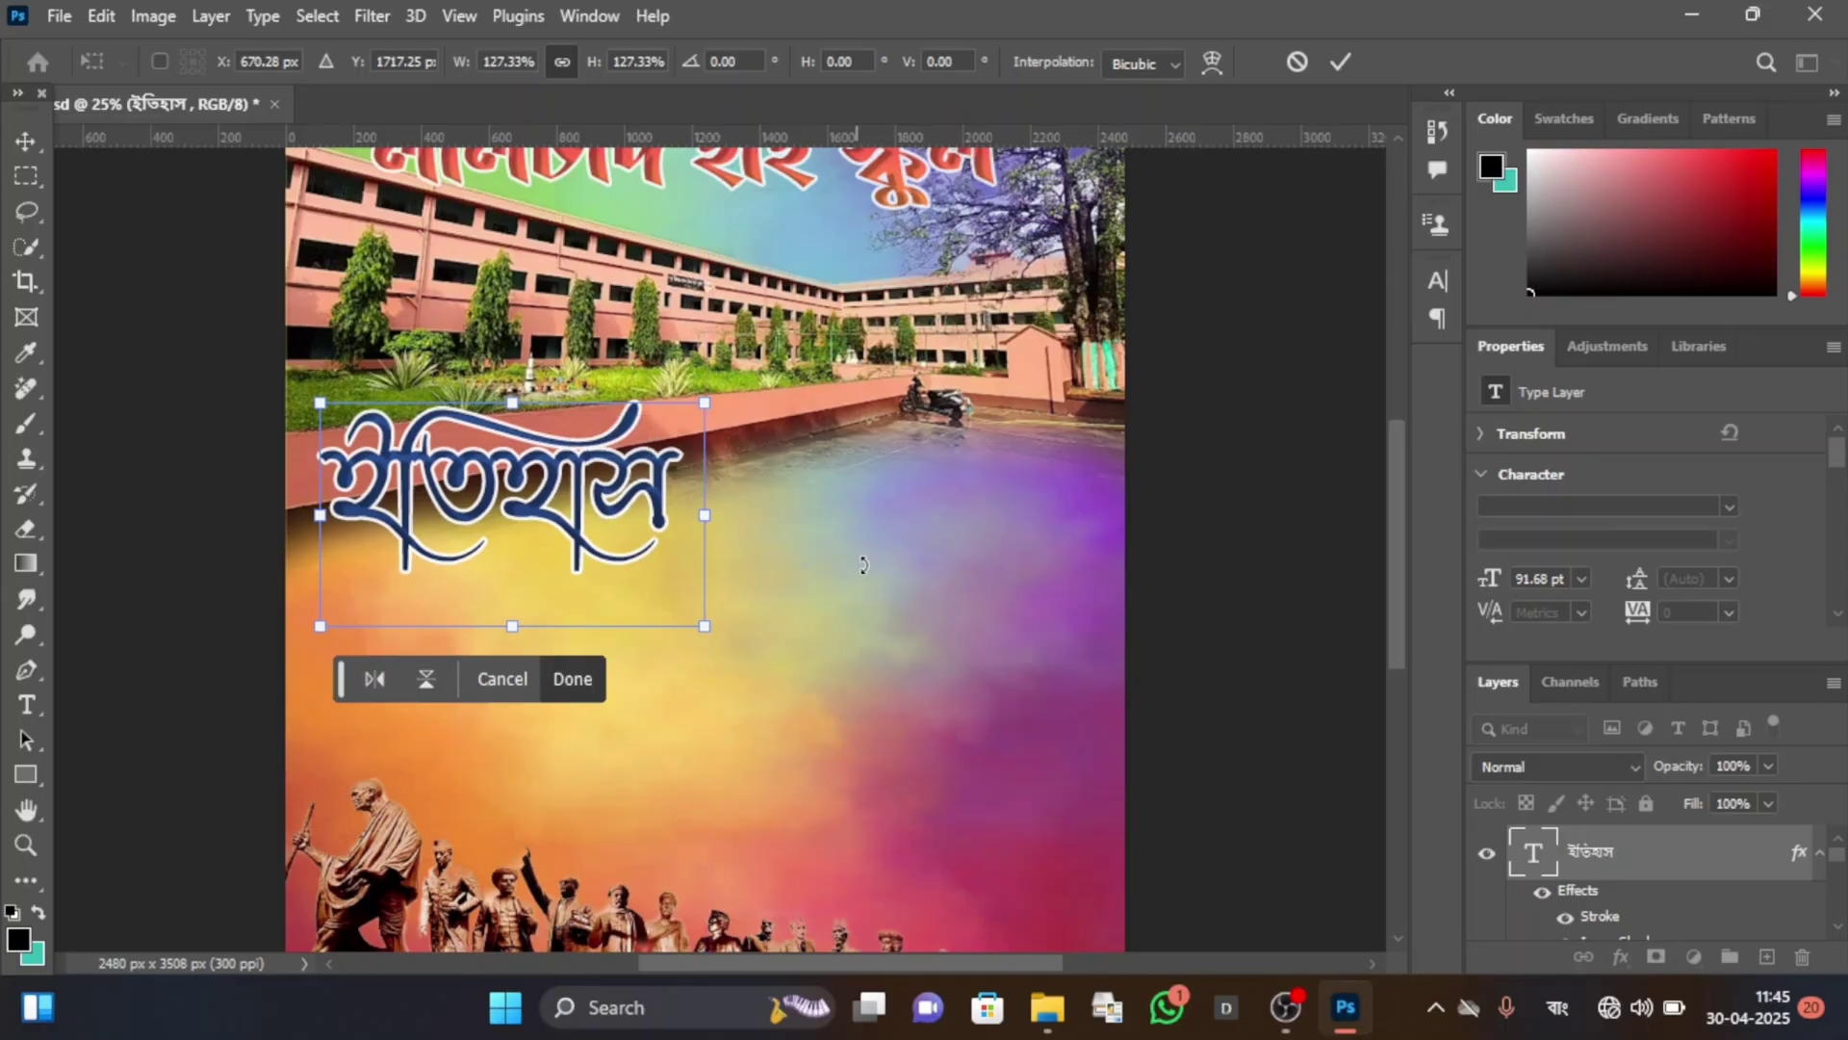
scroll(882, 578, "up", 5)
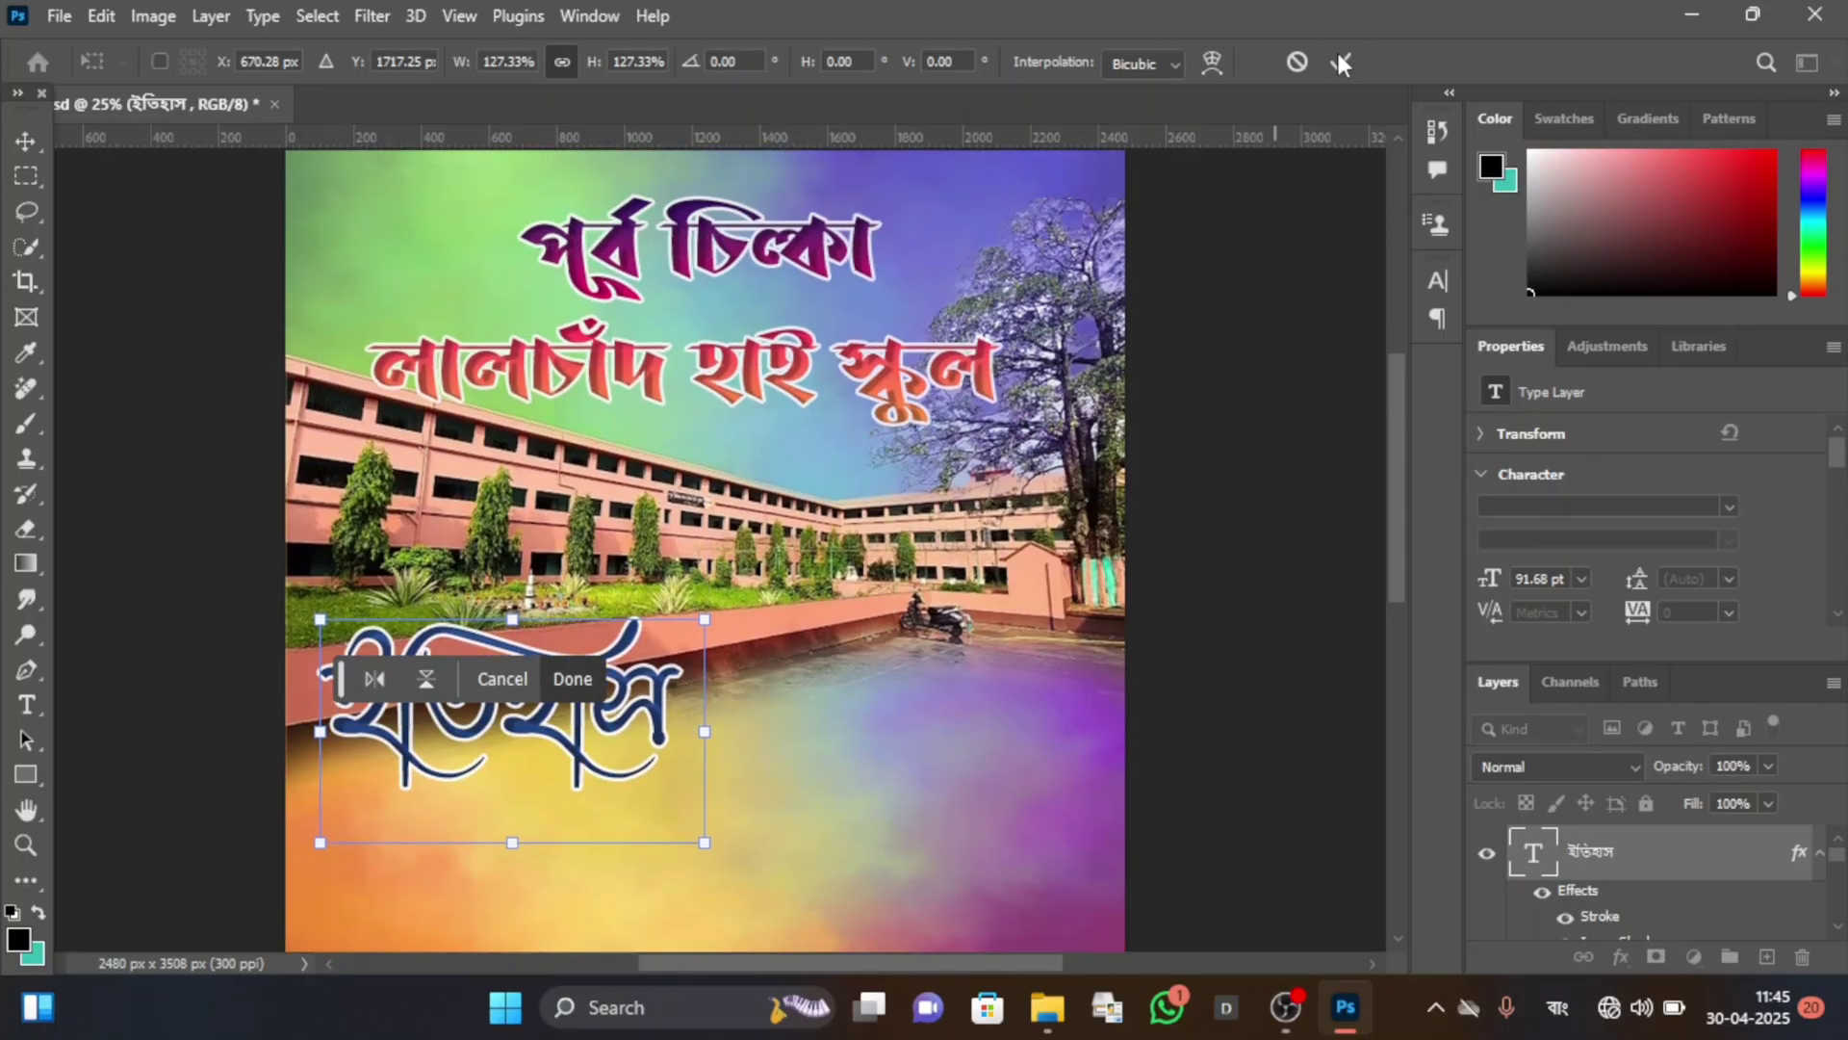
left_click(1341, 62)
scroll(966, 665, "down", 1)
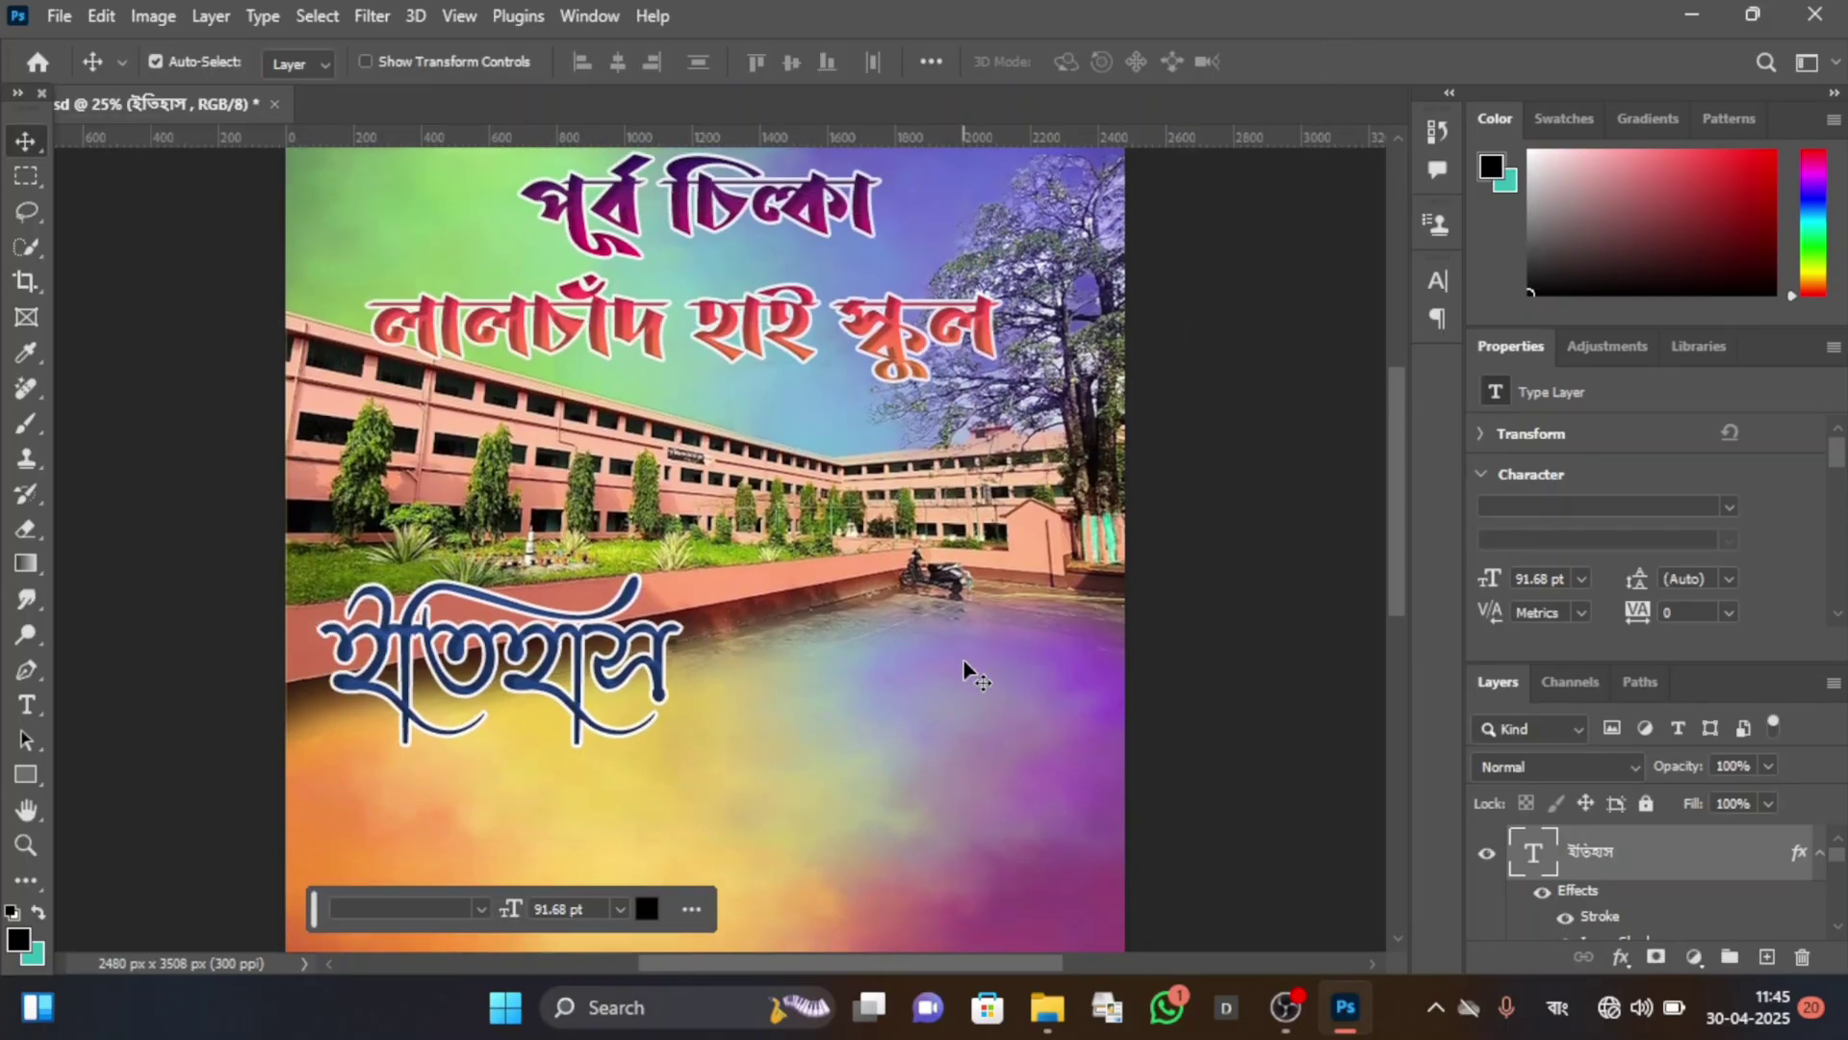
left_click(965, 665)
Add the text "প্রকল্প রূপায়ন খাতা" in Nirmala UI at 24 pt directly below the "ইতিহাস" heading.
scroll(1242, 664, "down", 5)
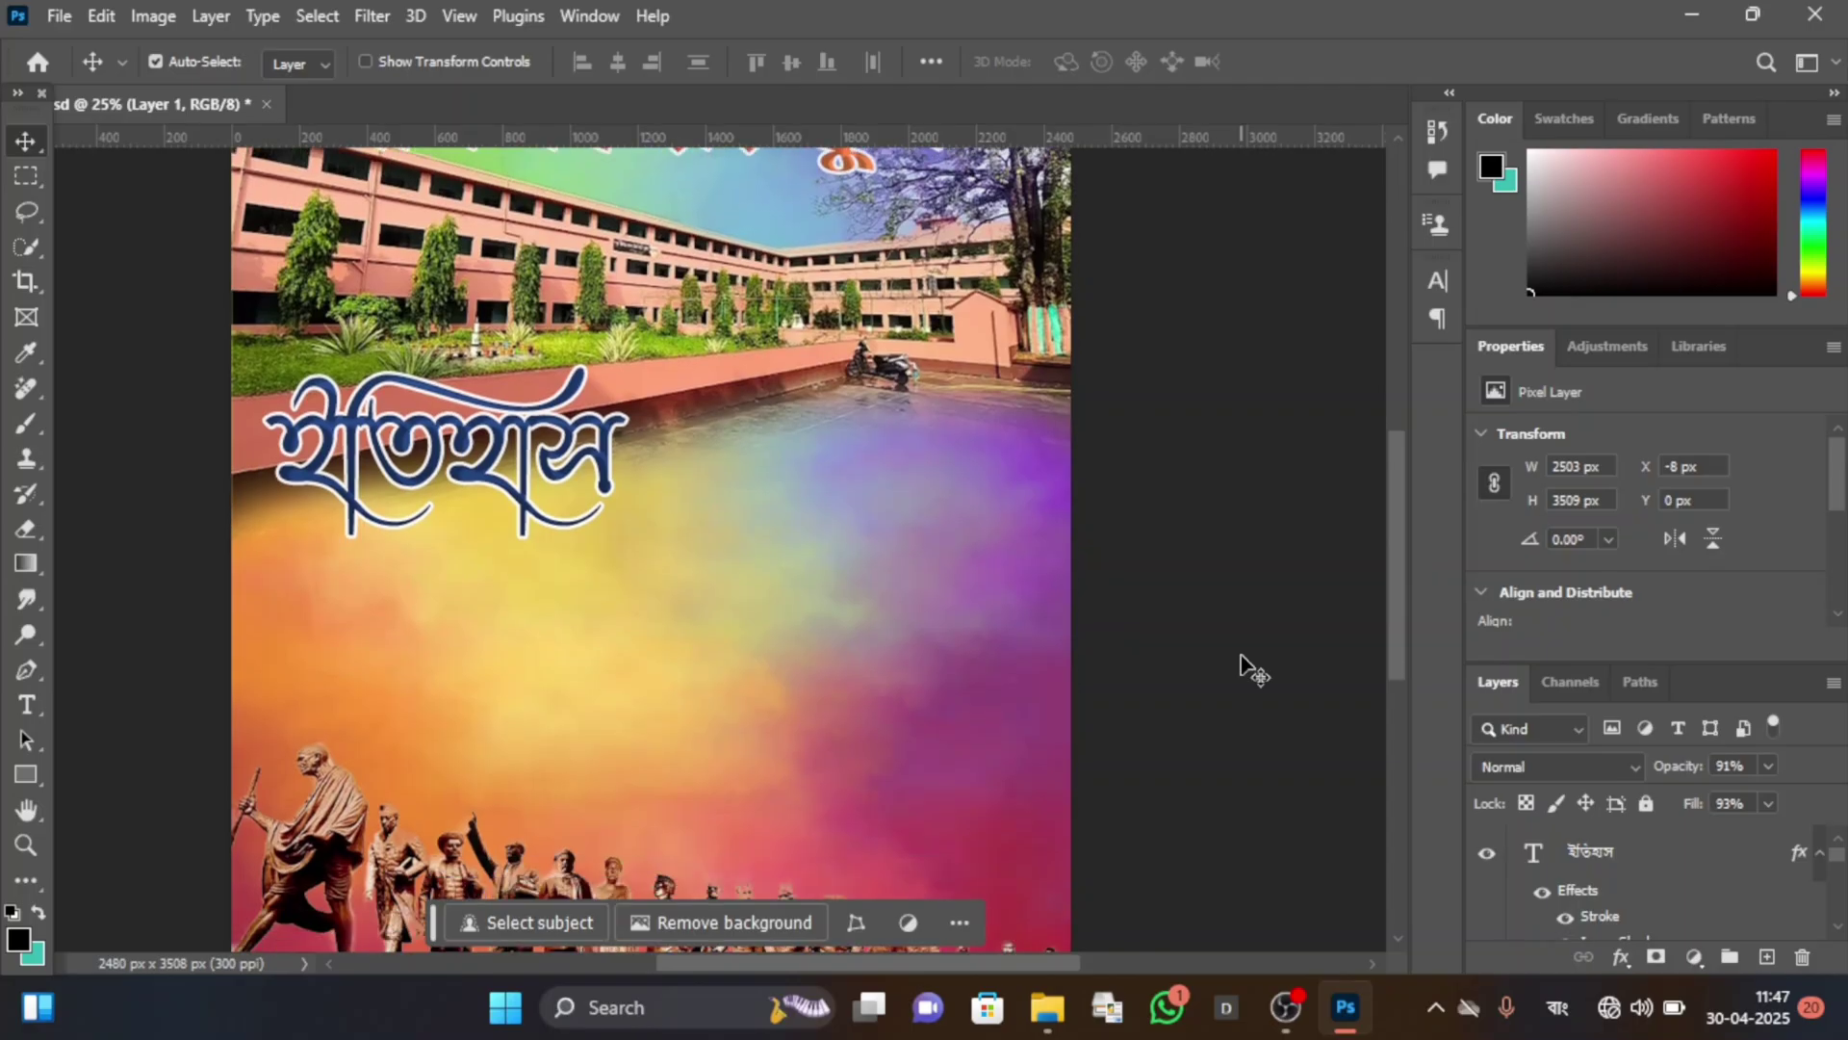
scroll(1132, 770, "down", 1)
left_click(26, 705)
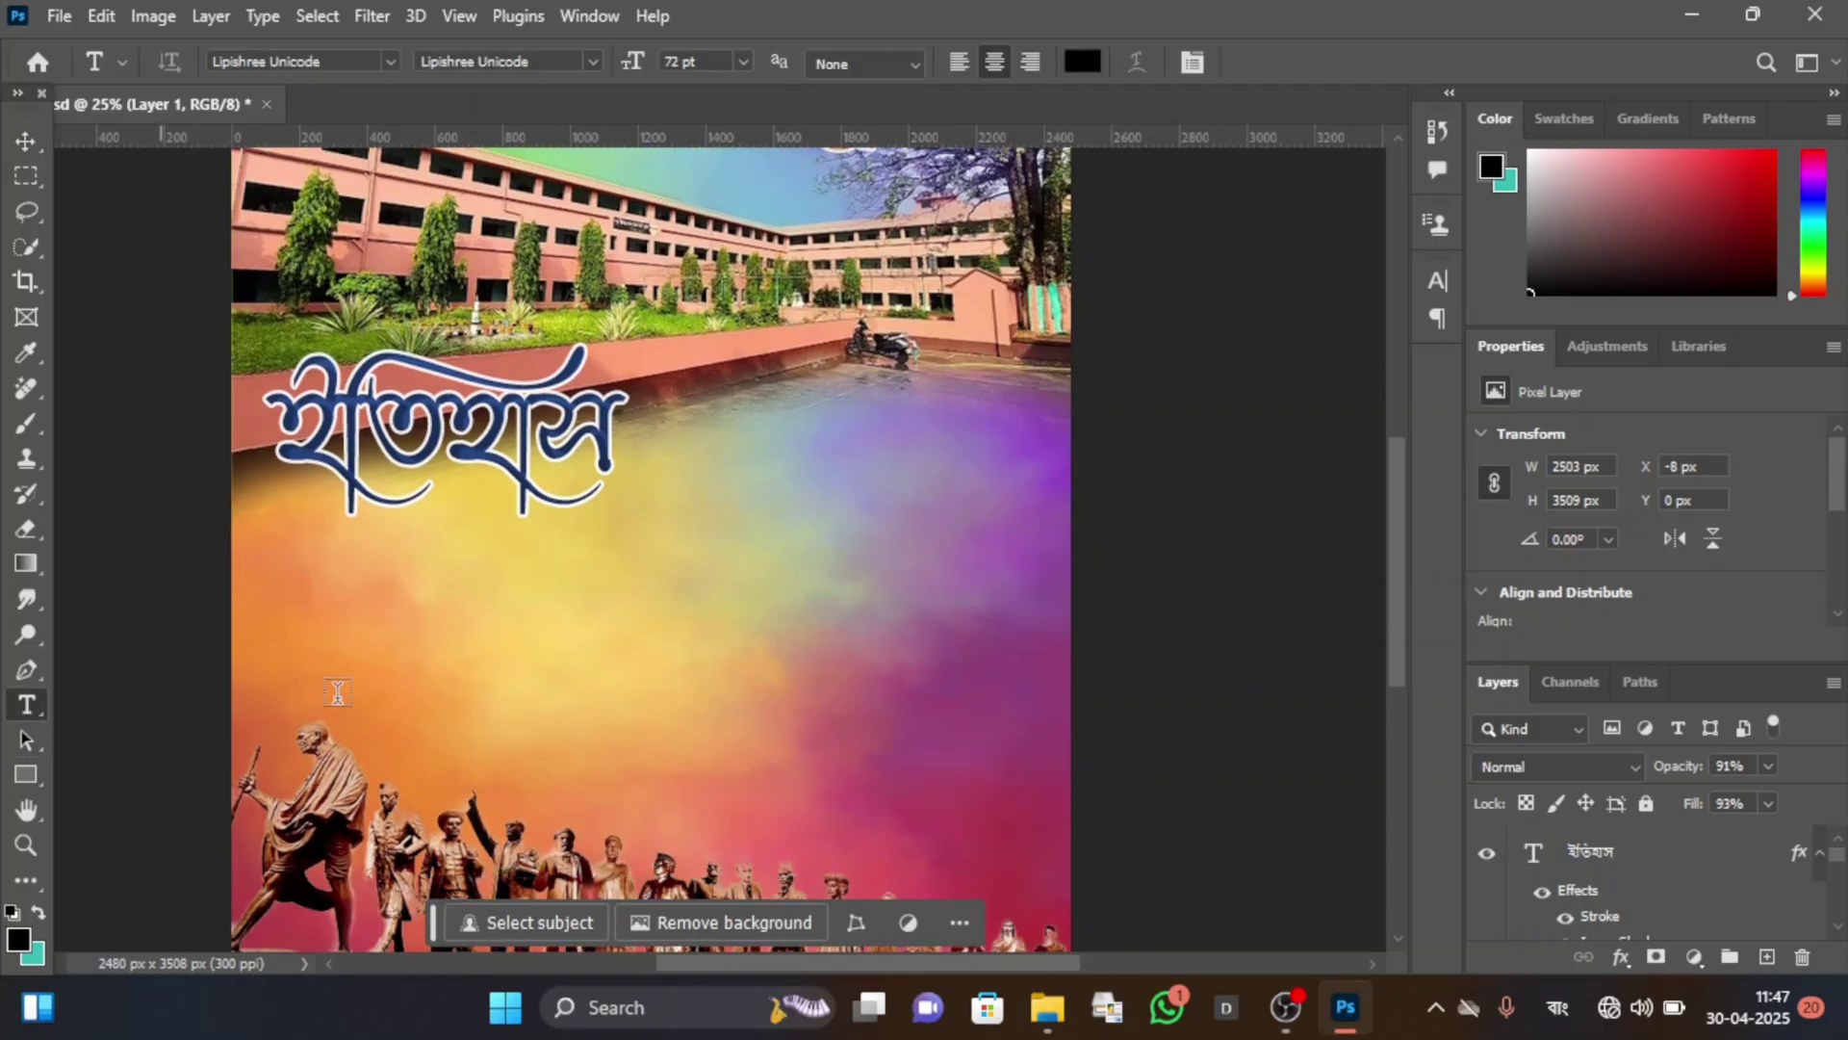
left_click(619, 739)
key("Delete")
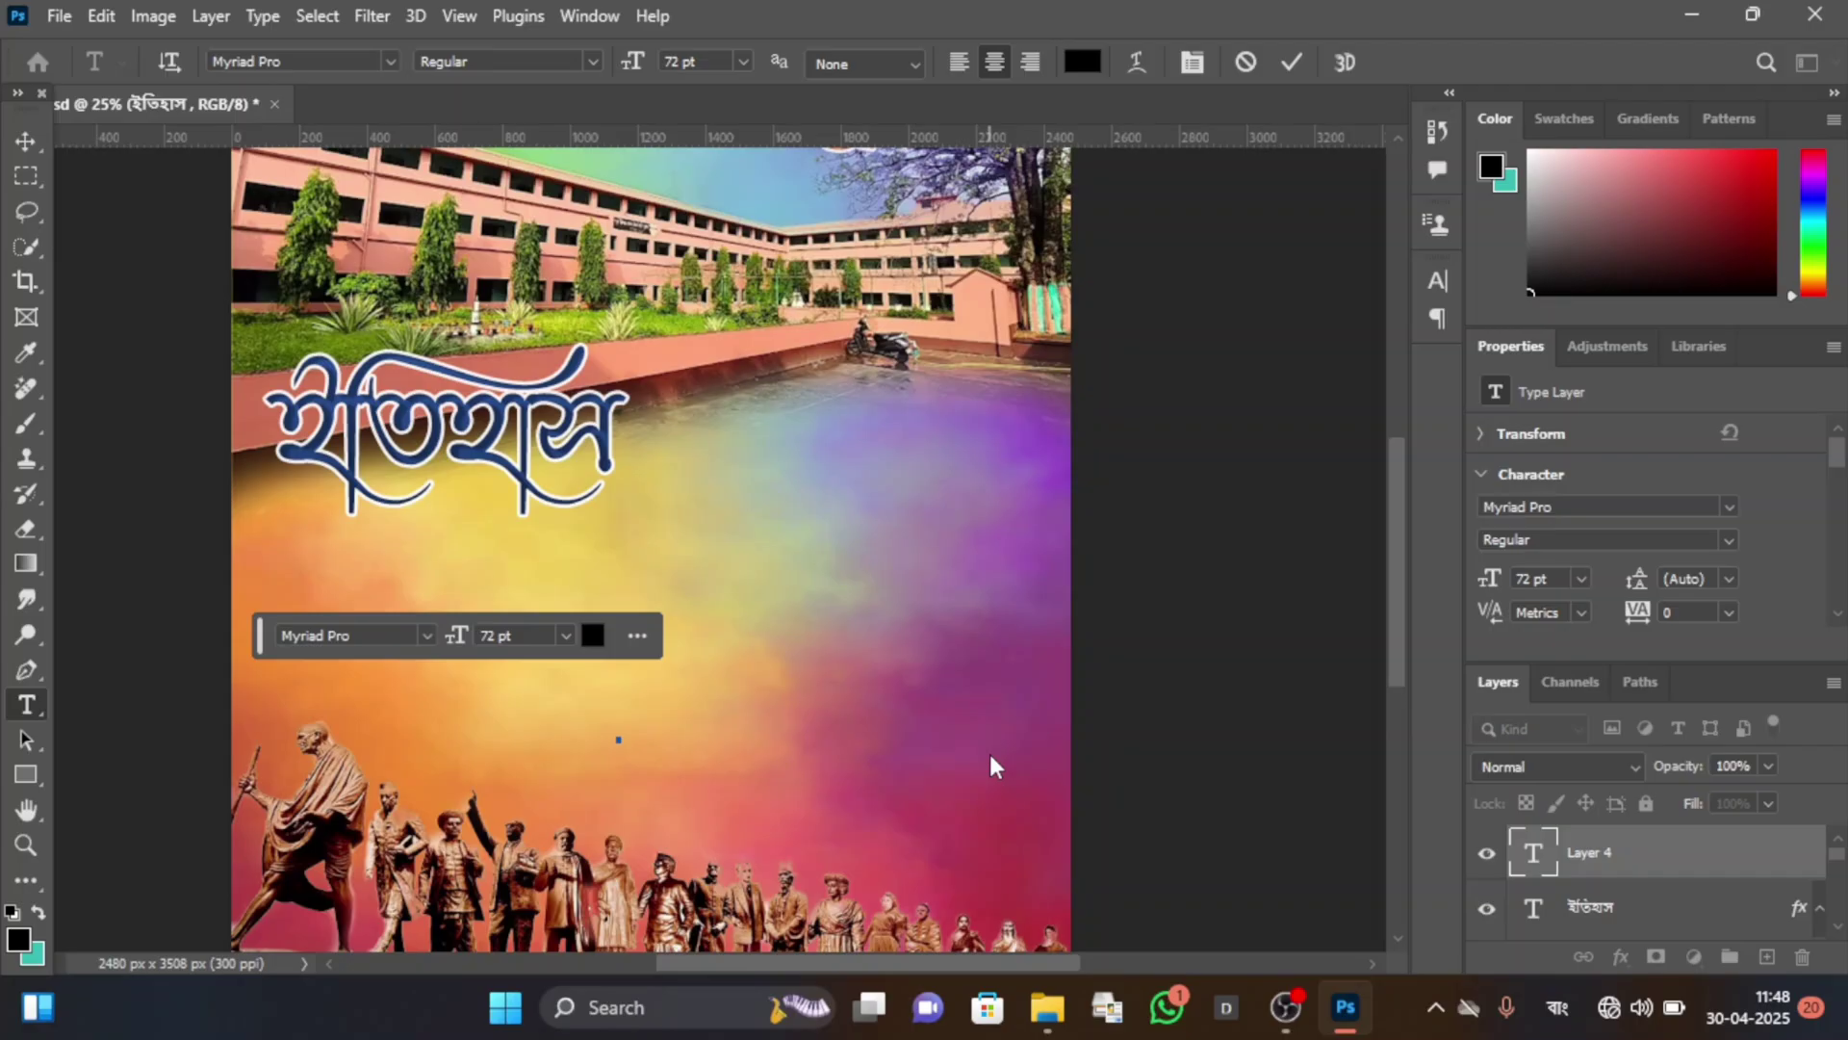
type("pro")
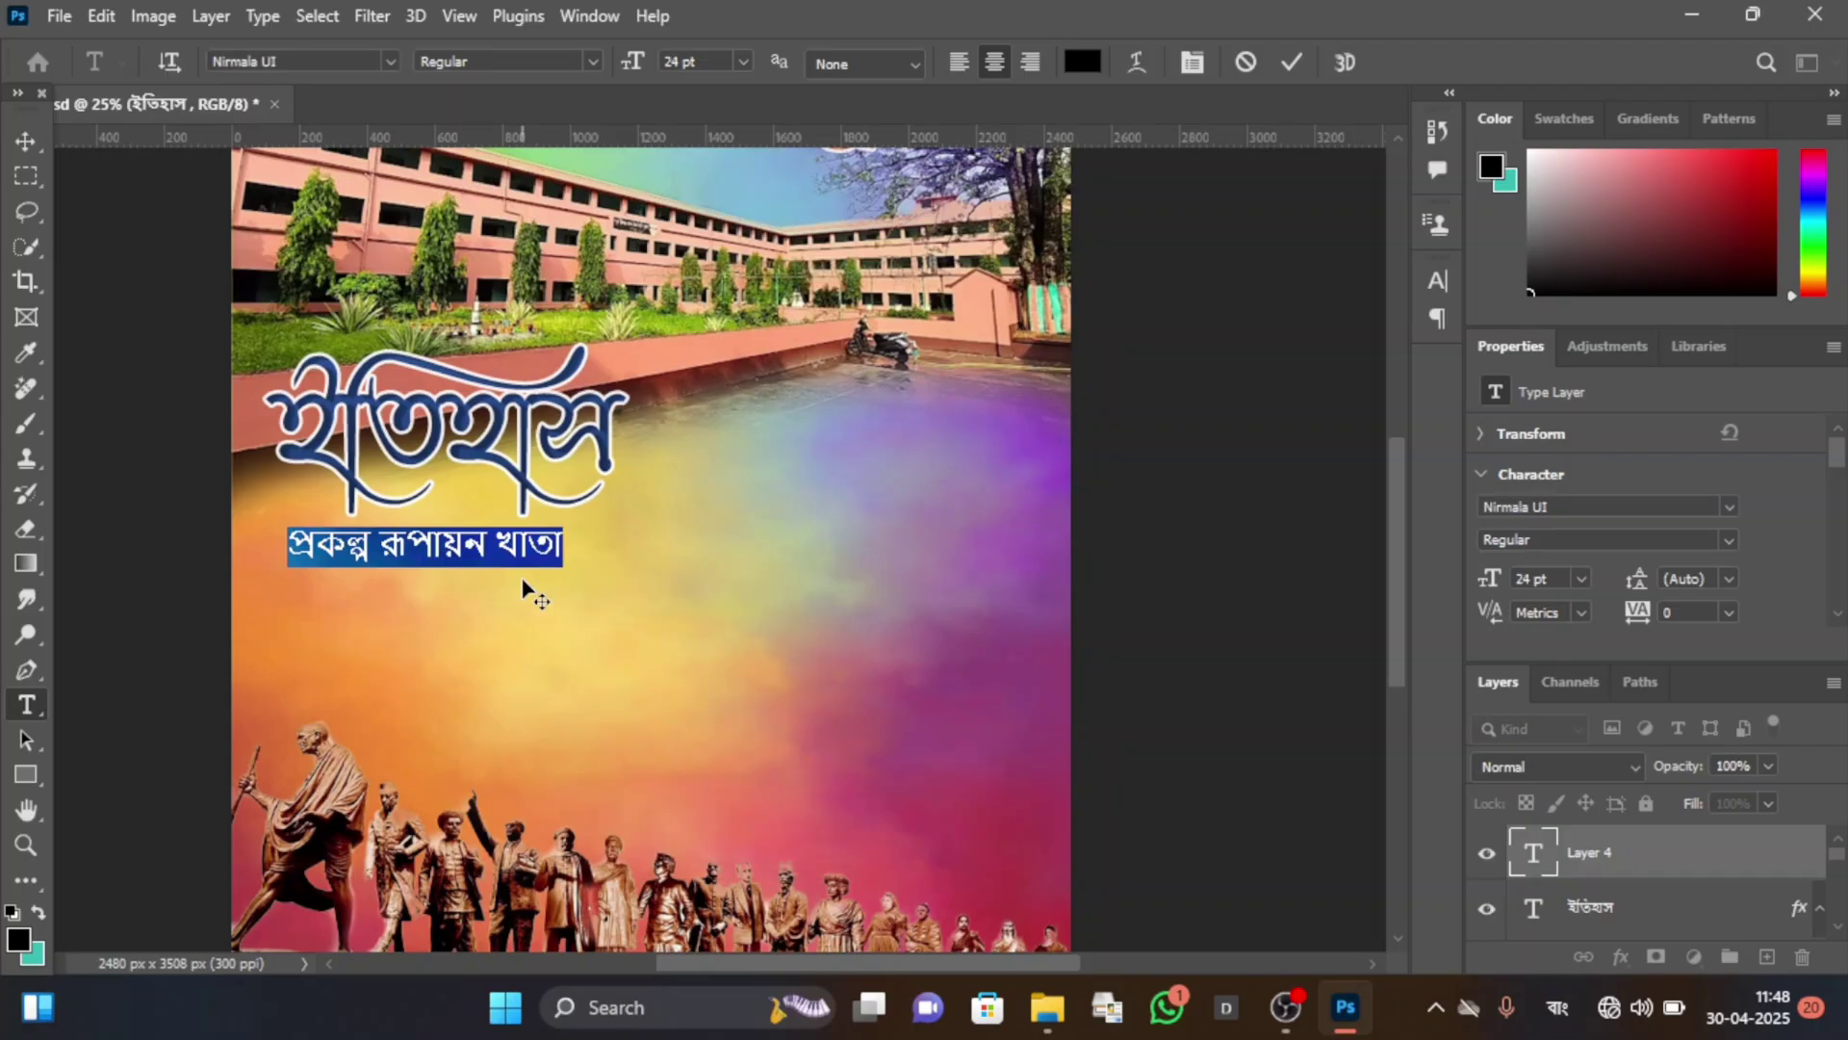
left_click(566, 636)
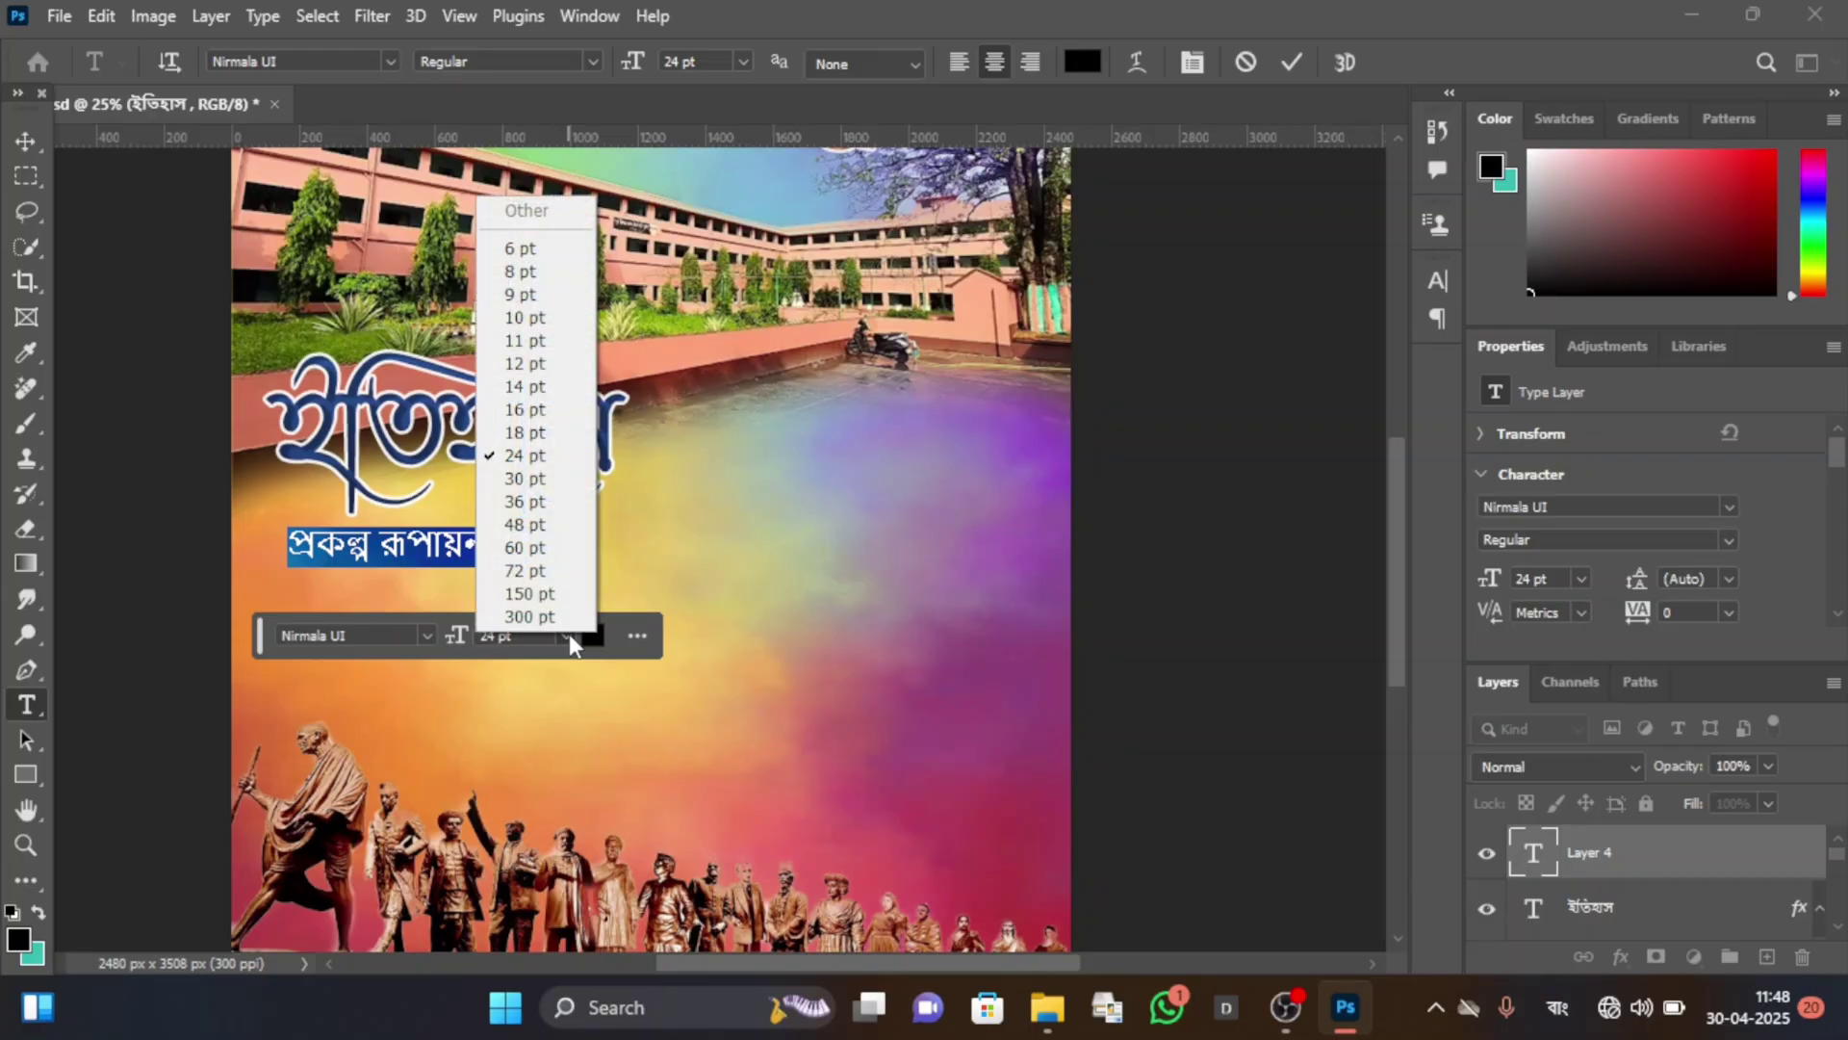
left_click(566, 636)
left_click(1291, 62)
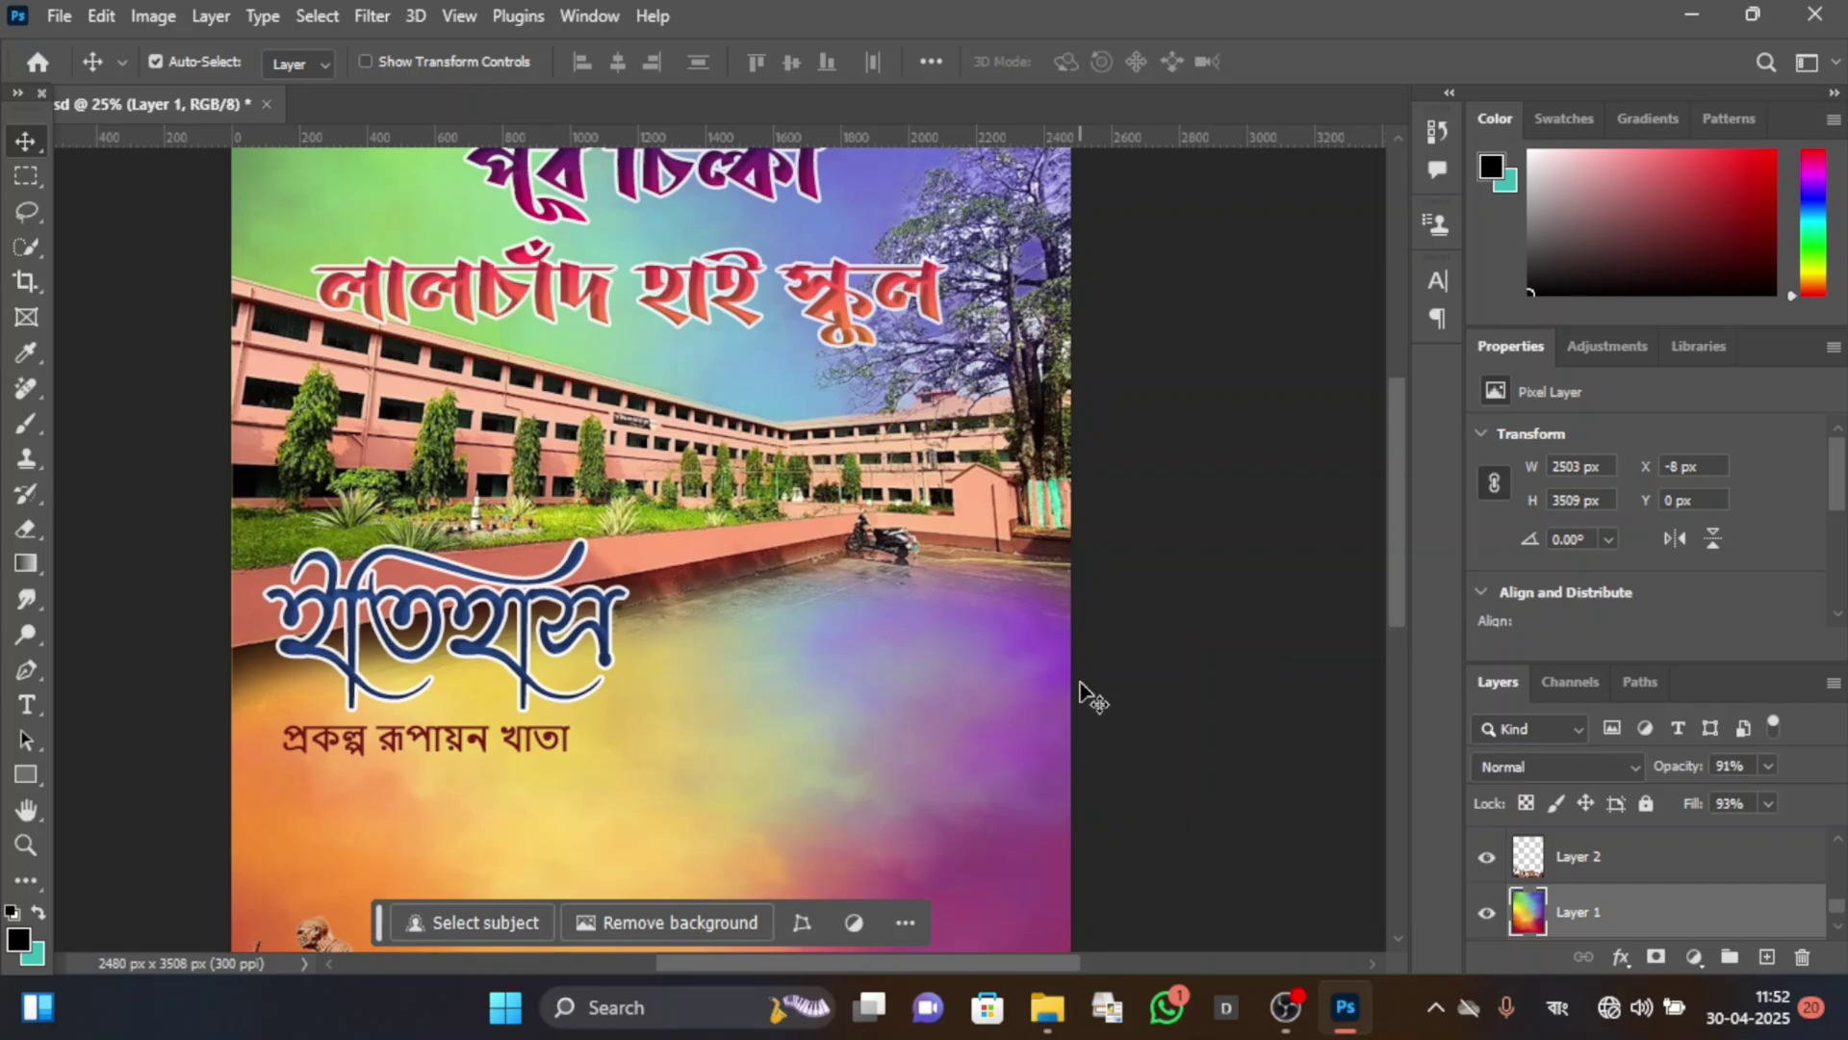
Add a 24 pt name line below the subtitle, starting with "নাম -" and followed by the student's full name.
scroll(928, 709, "down", 5)
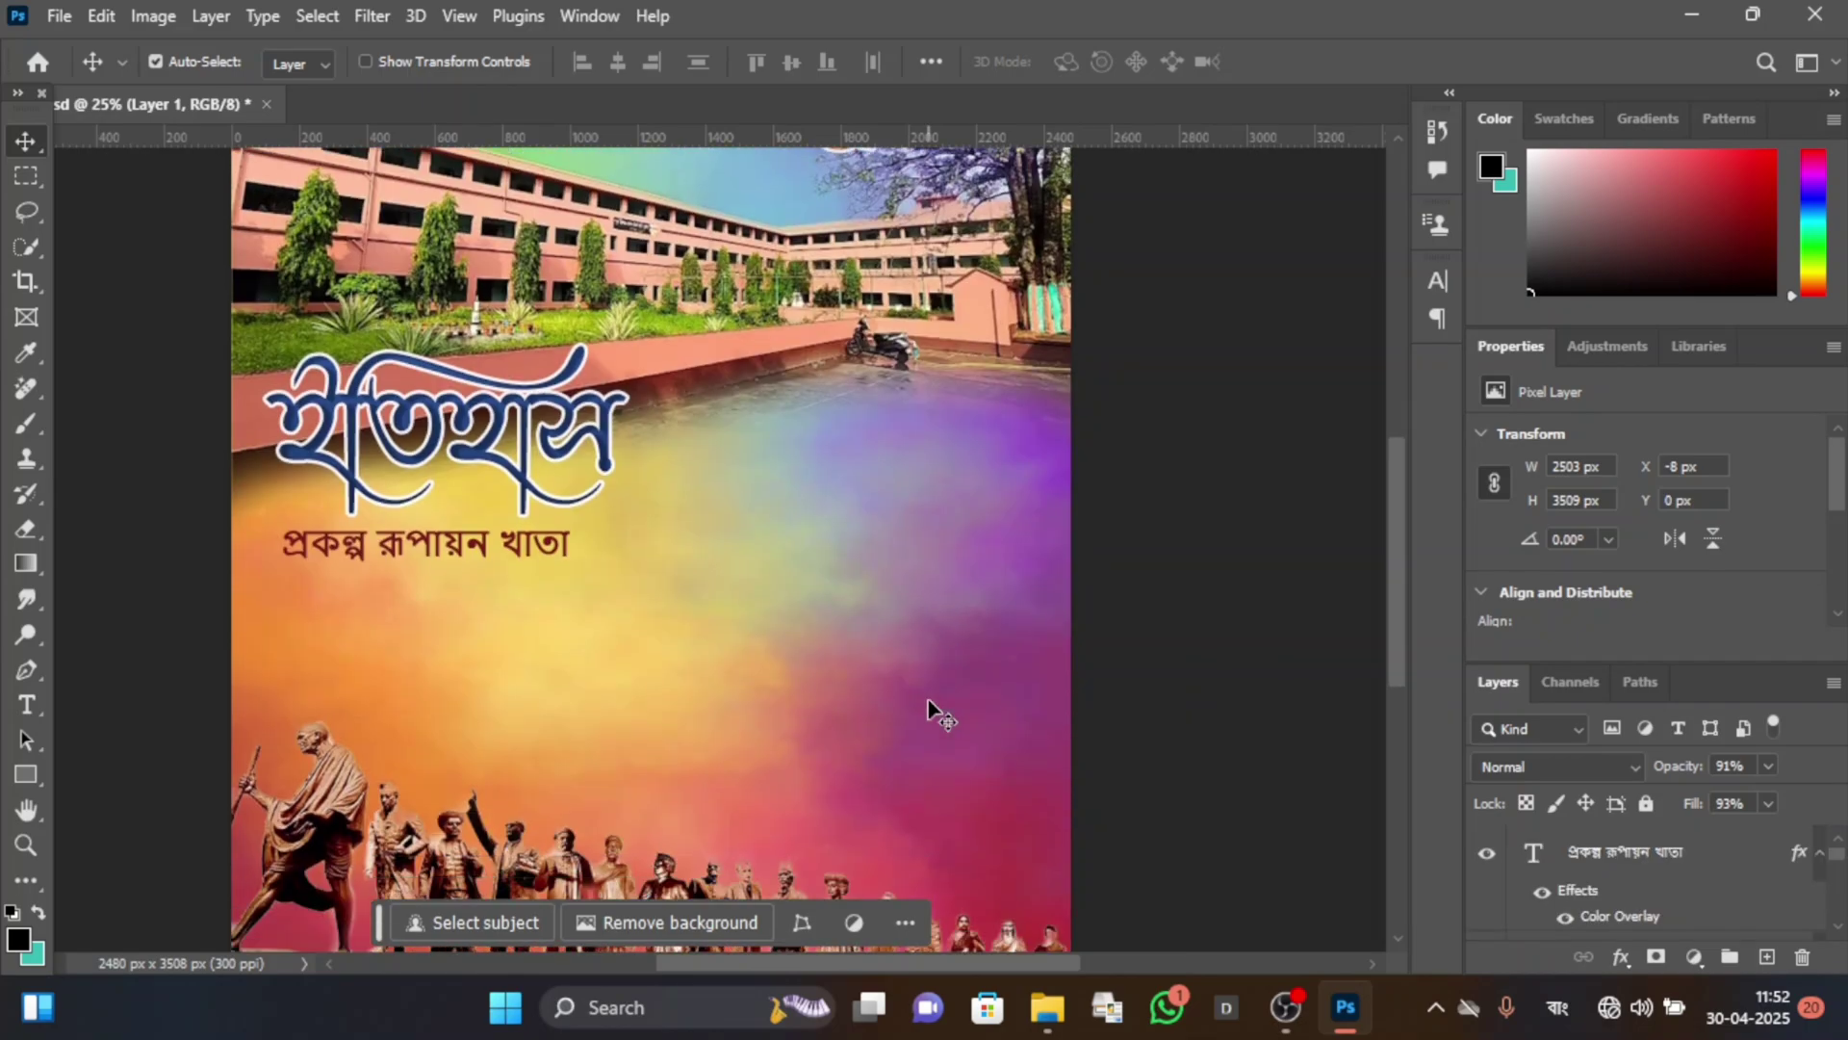
left_click(39, 693)
scroll(527, 636, "down", 1)
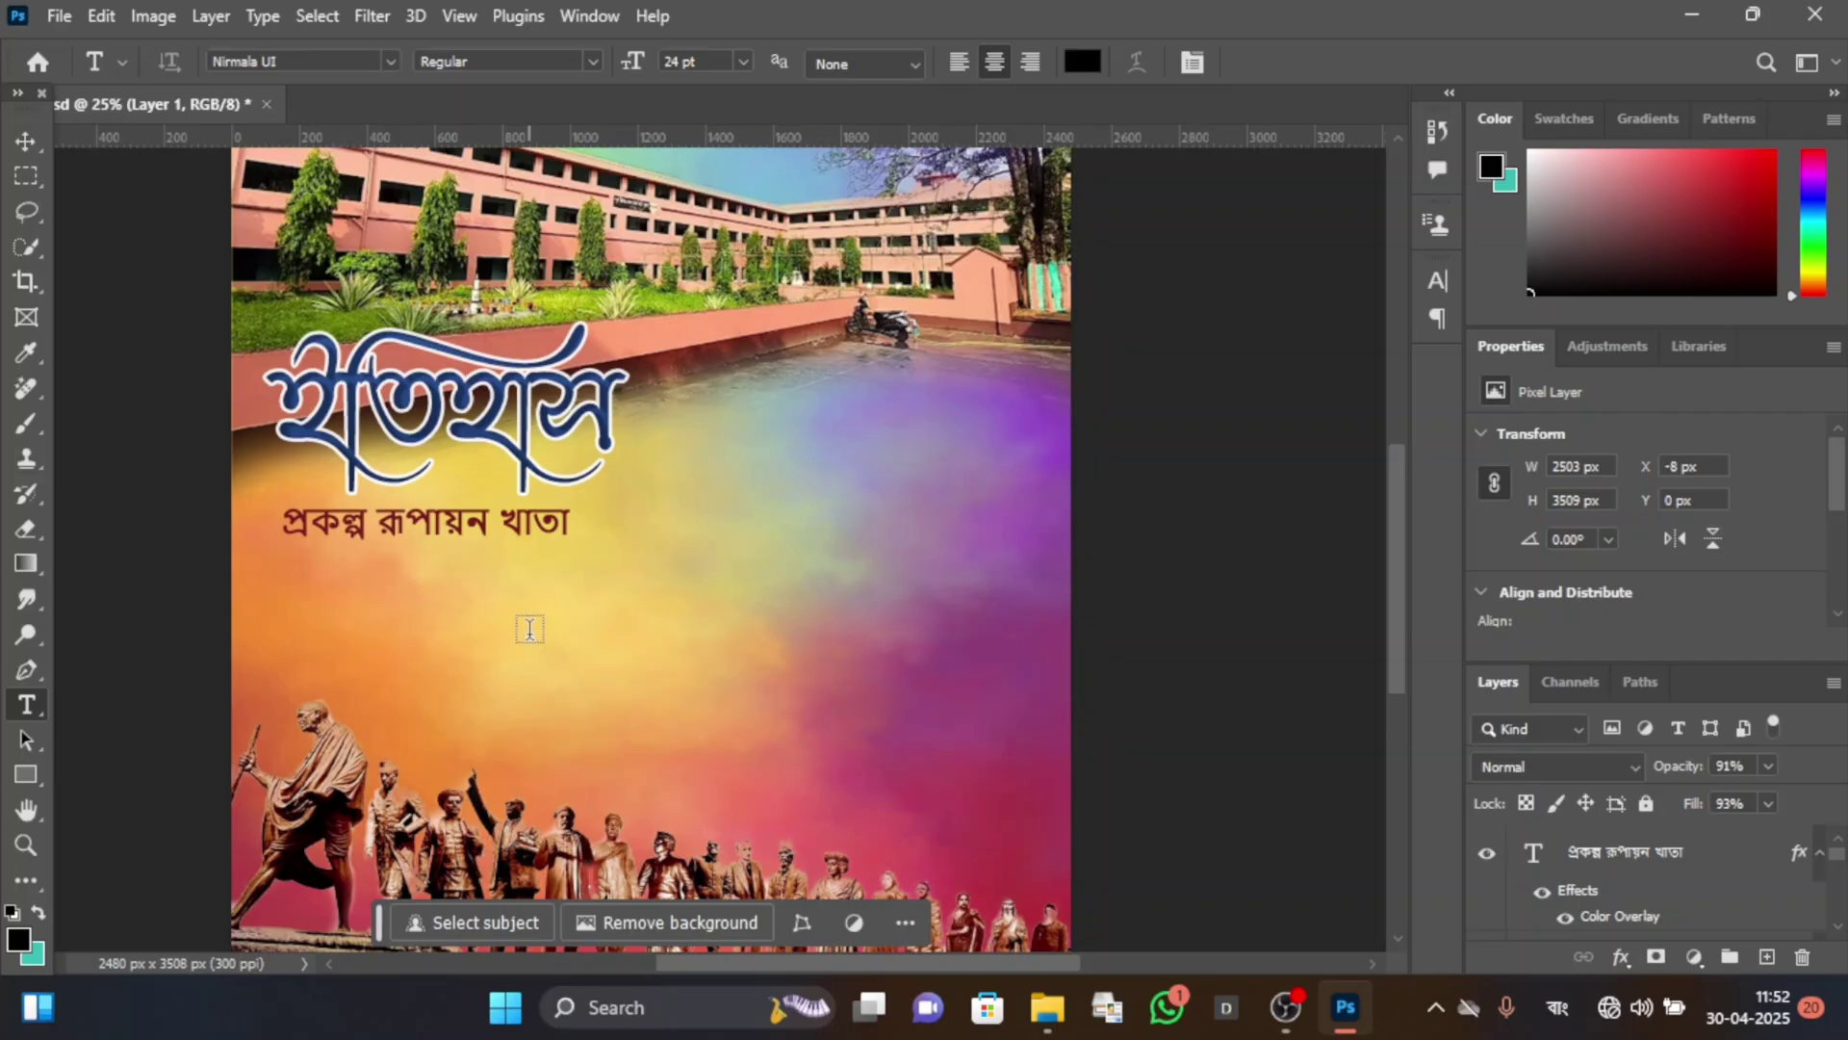
left_click(527, 636)
key("BackSpace")
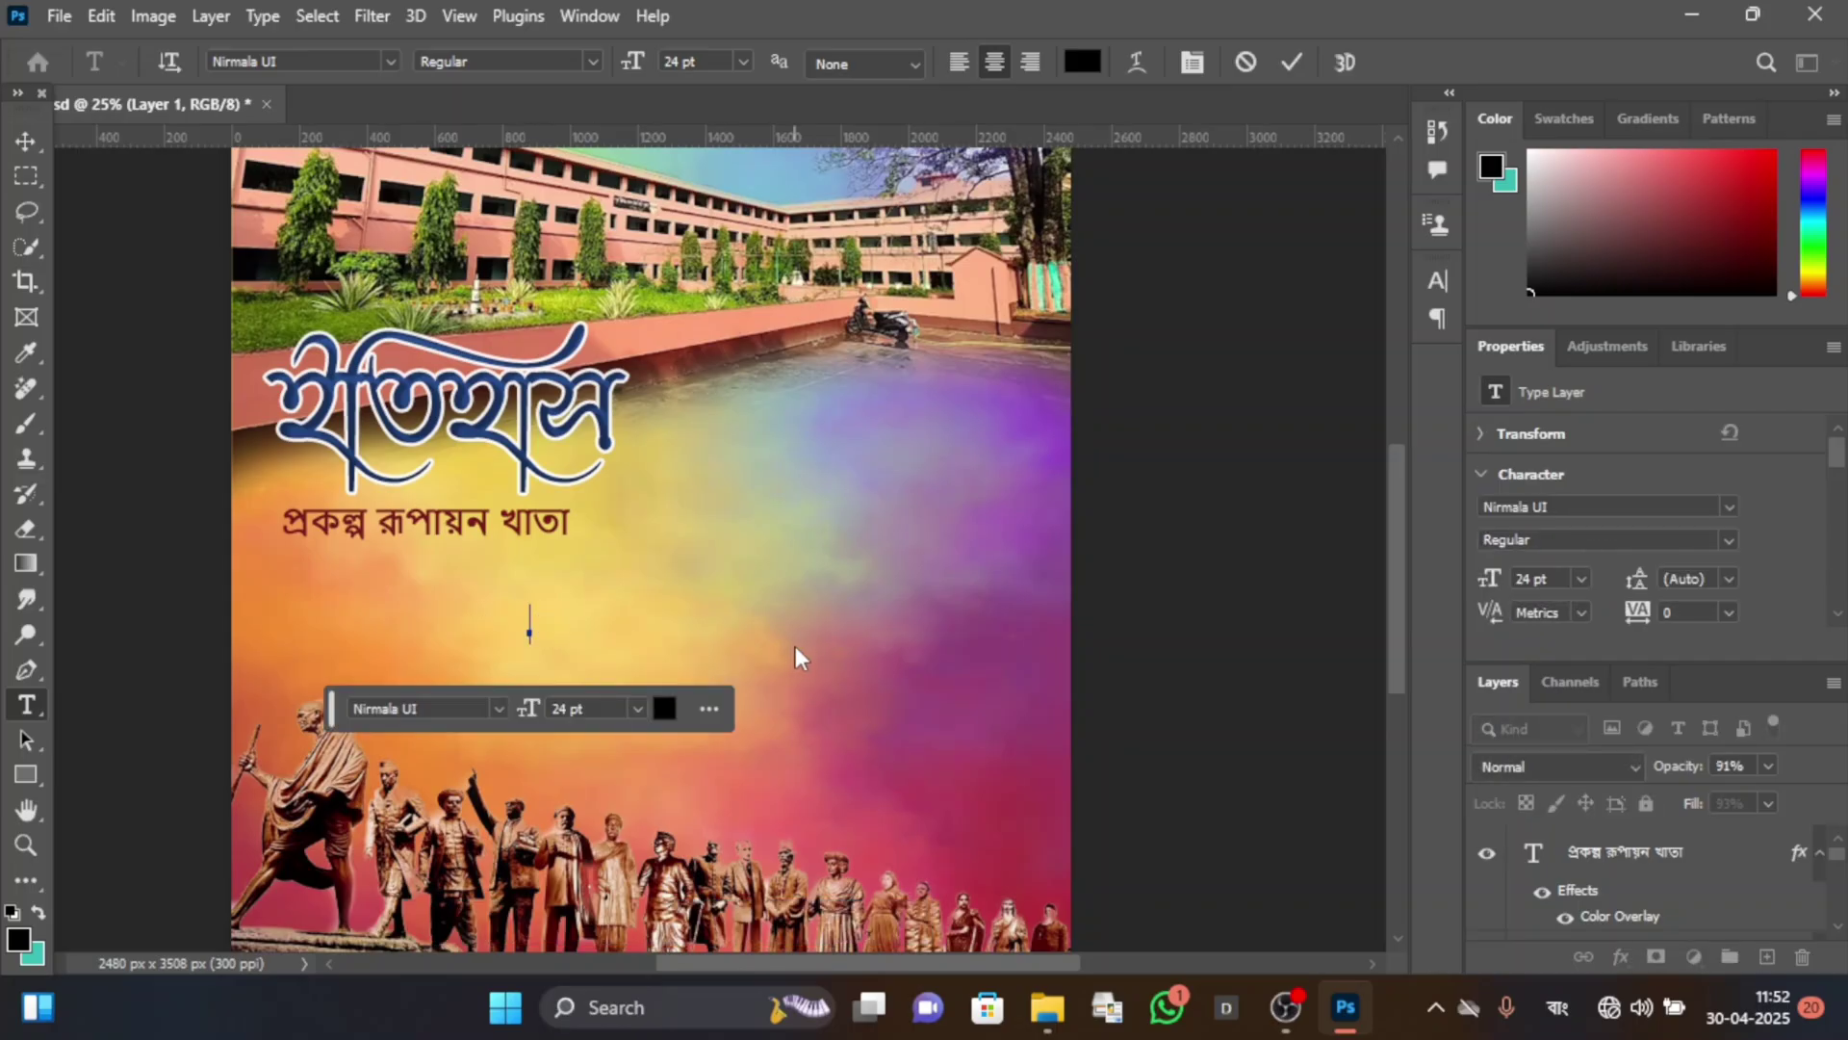
type("nam")
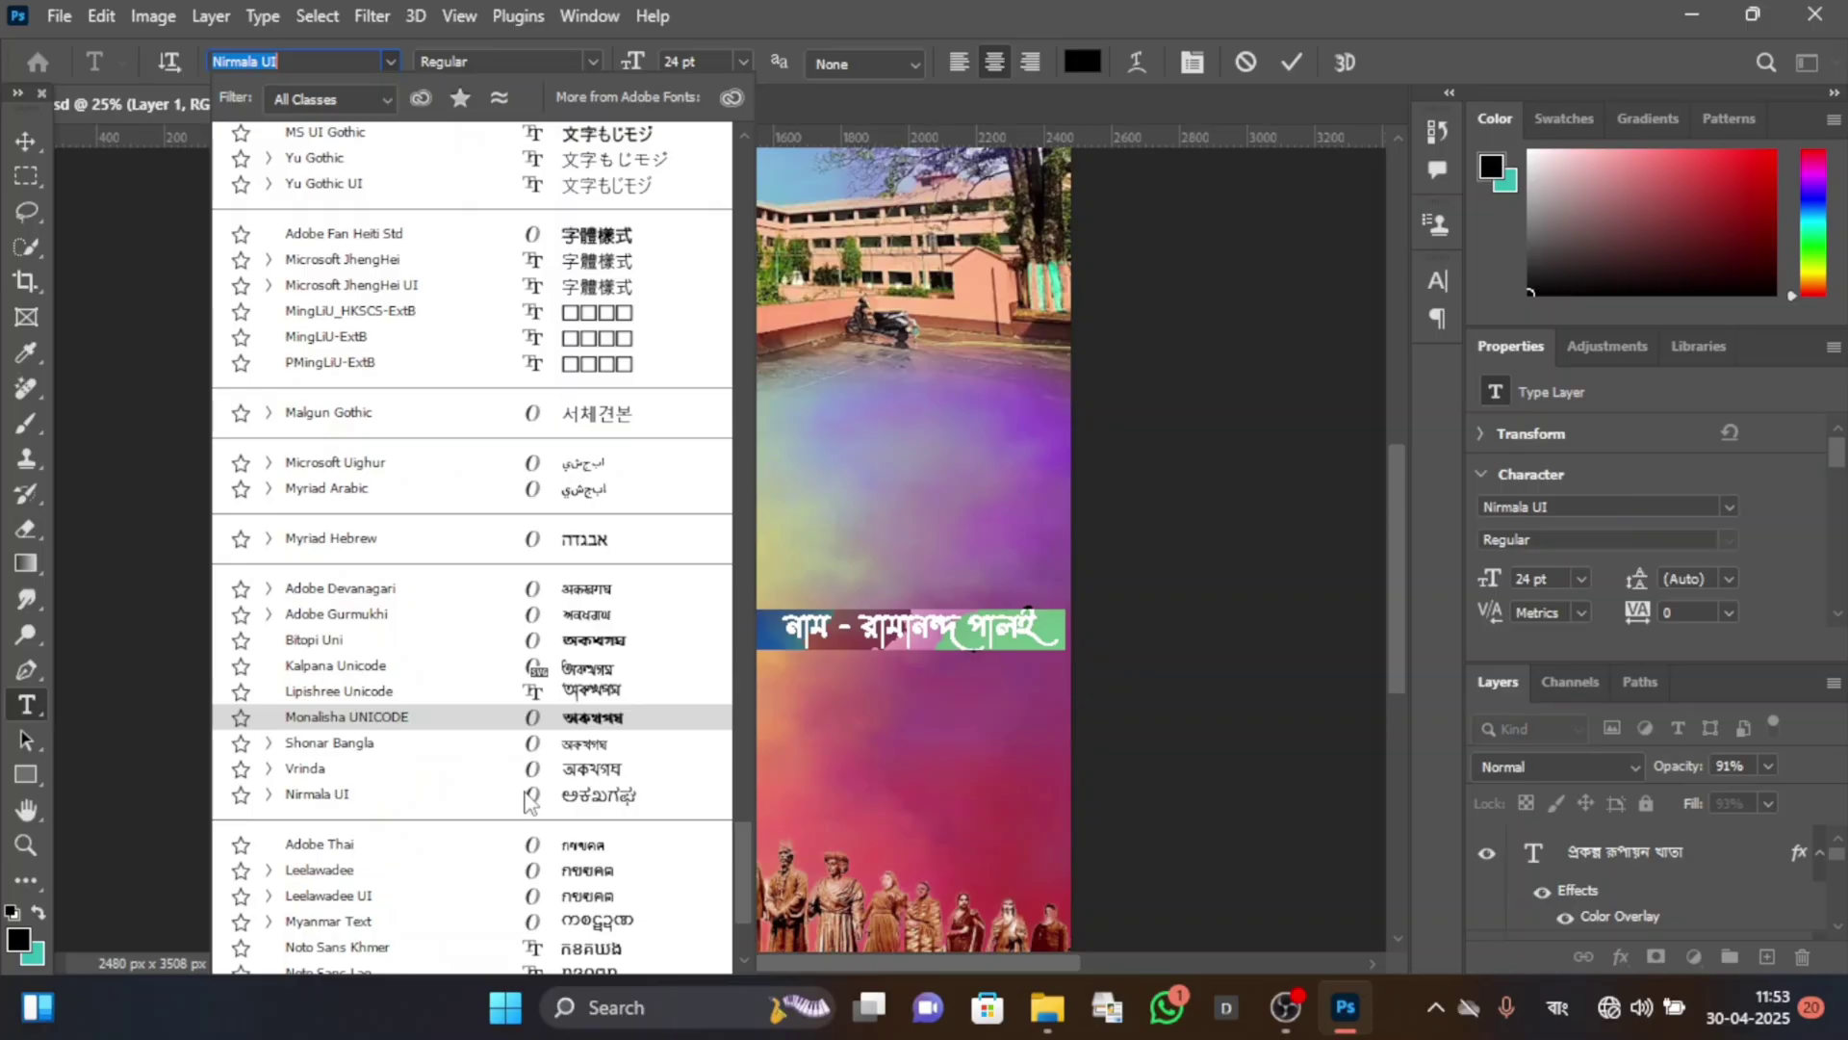
Set the name line's font to Kalpana Unicode and move it to the poster's middle, above the statues.
scroll(528, 801, "down", 2)
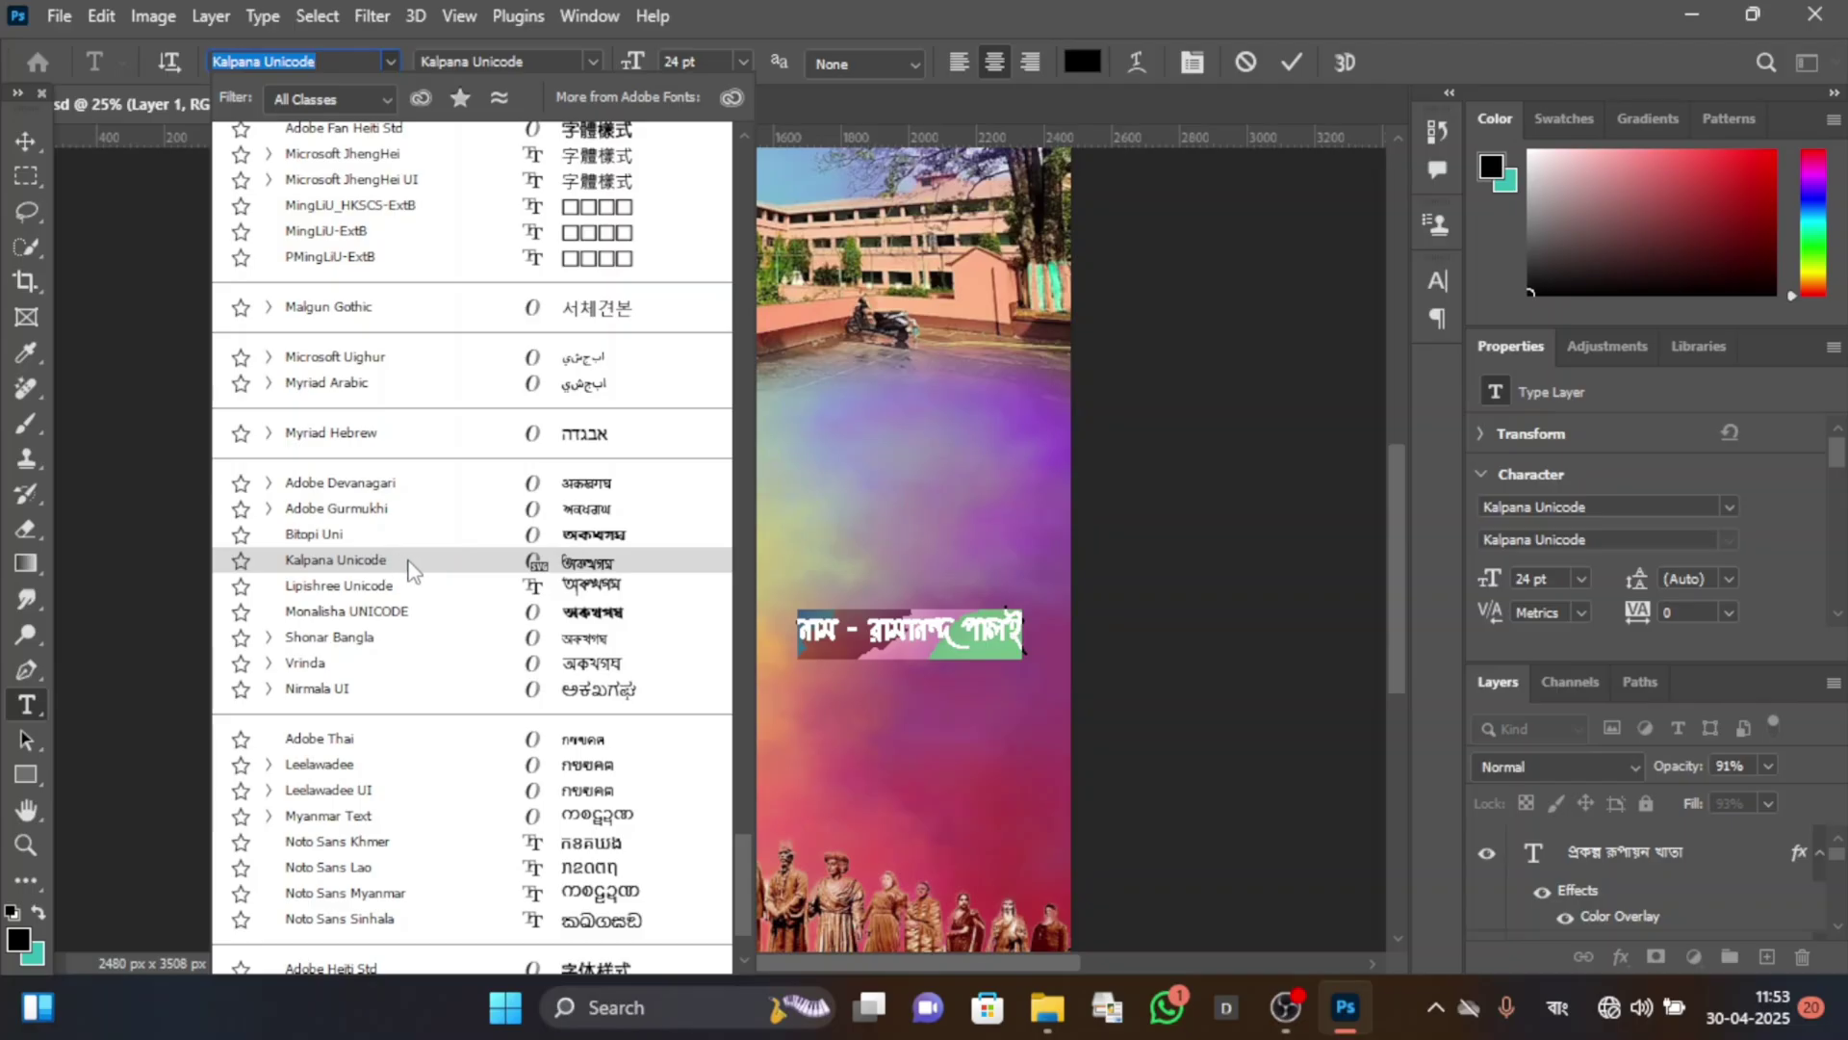
left_click(370, 564)
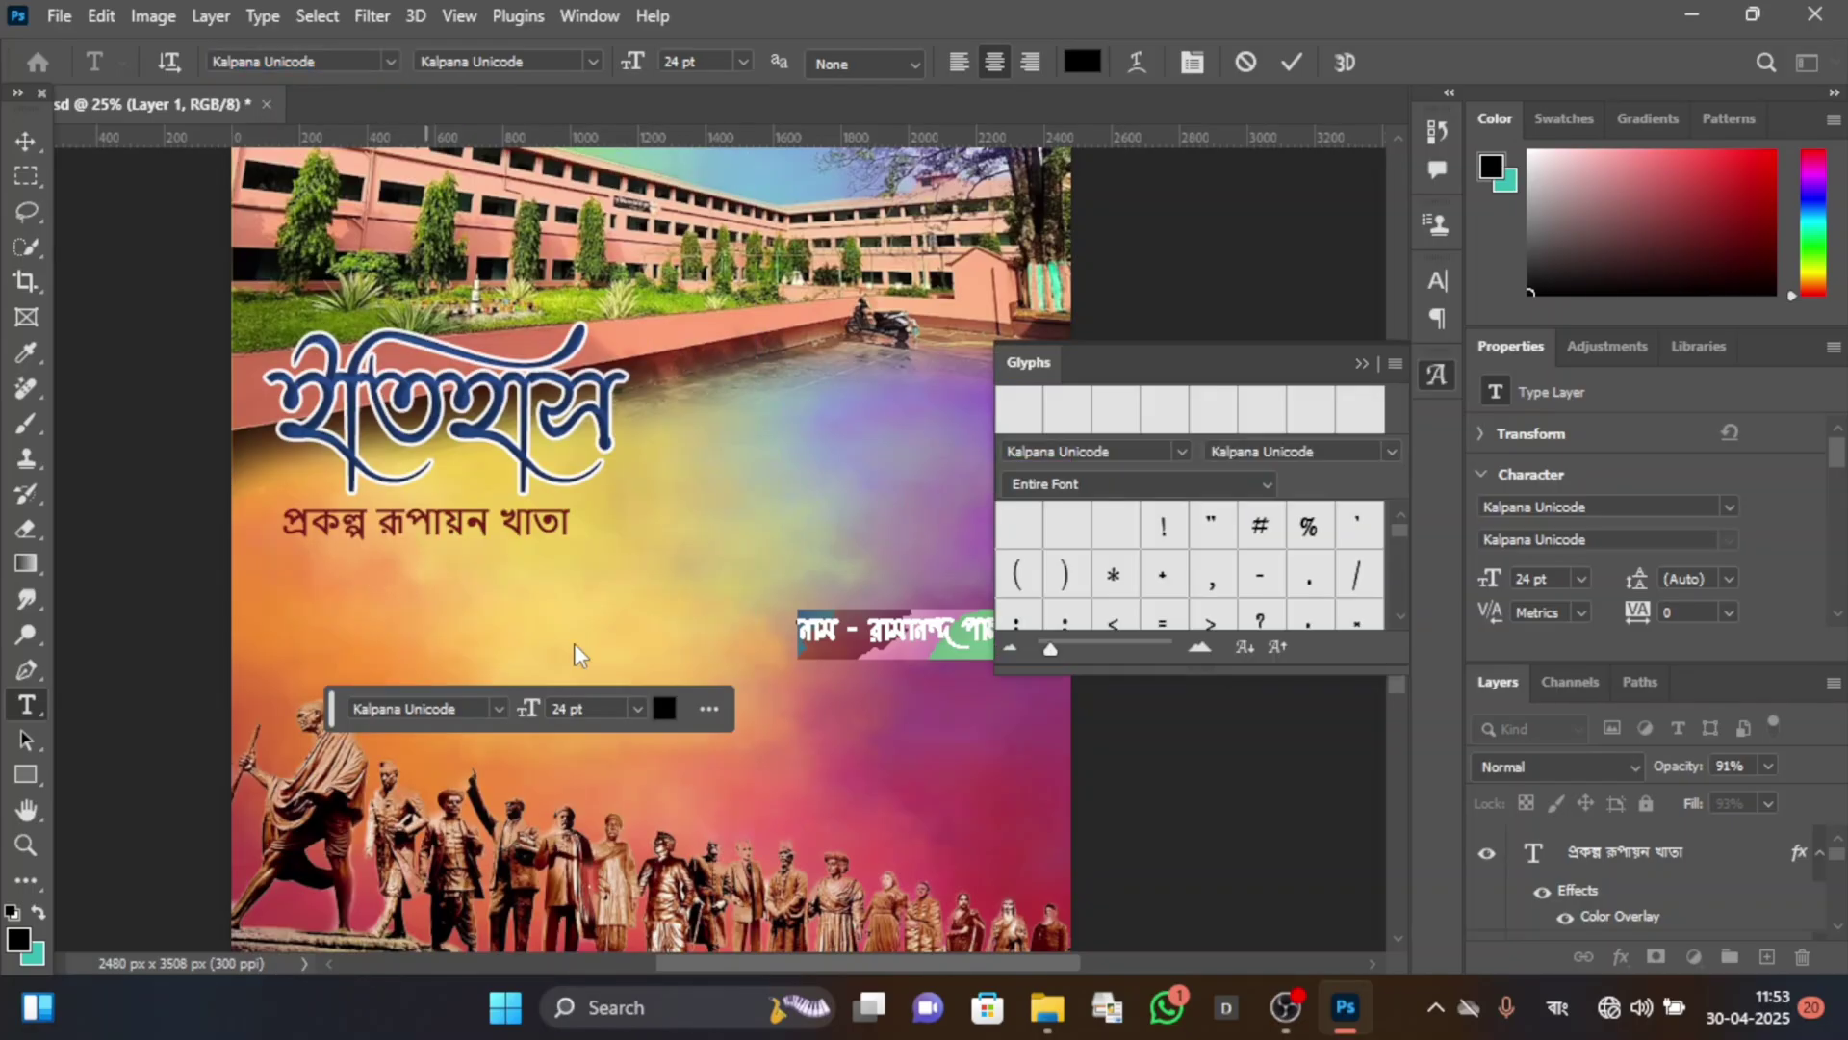
left_click_drag(929, 702, 602, 683)
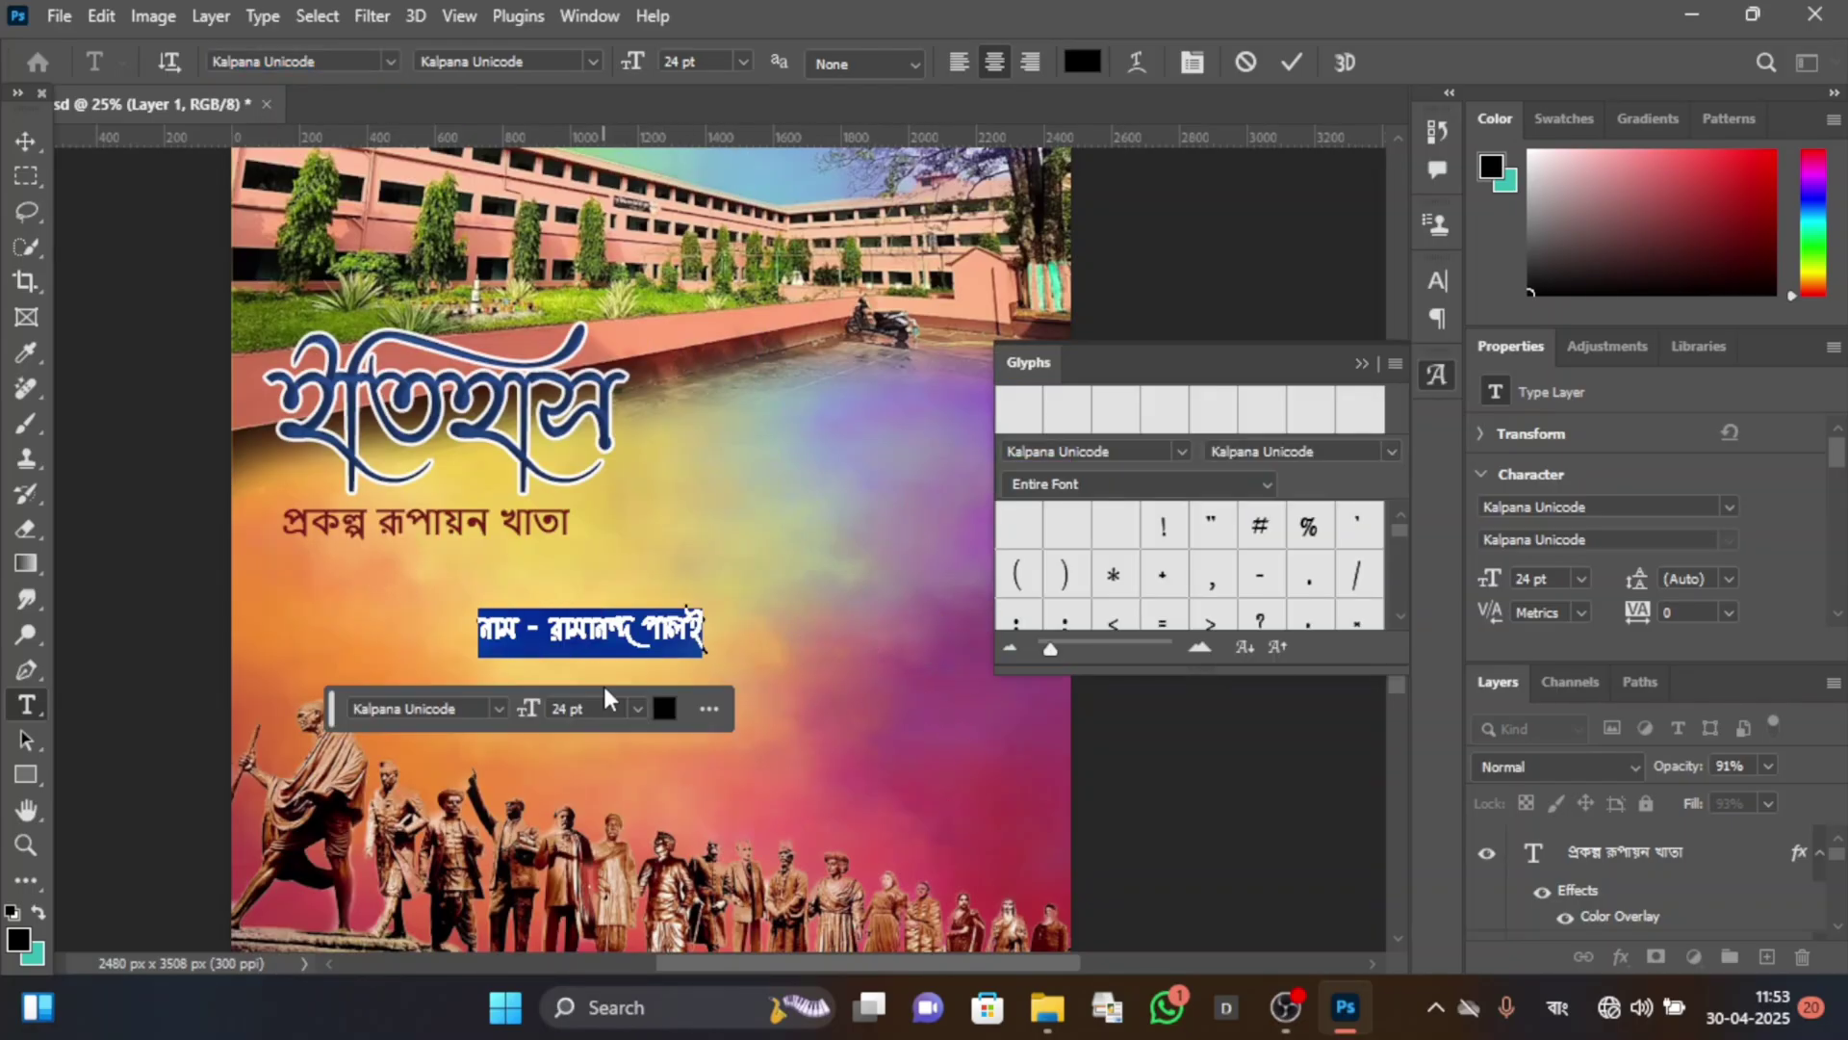
left_click(1363, 364)
key("ctrl+Return")
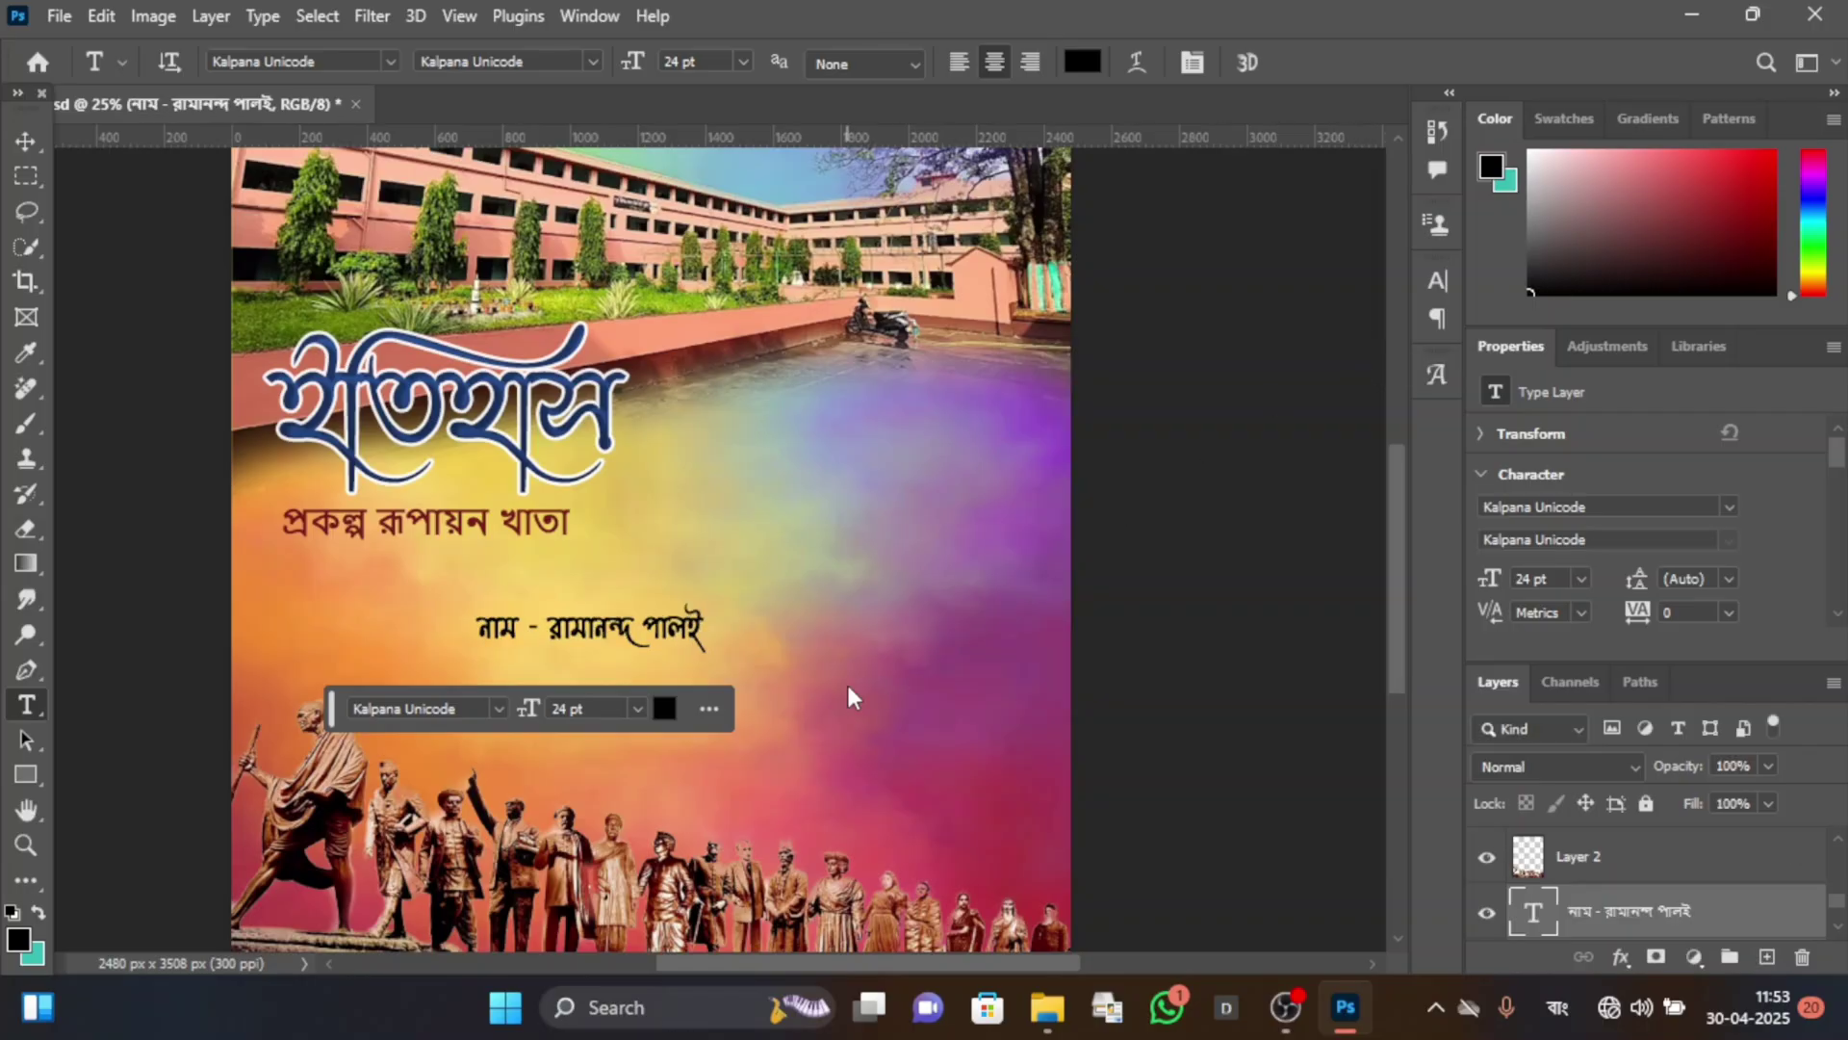
left_click(475, 628)
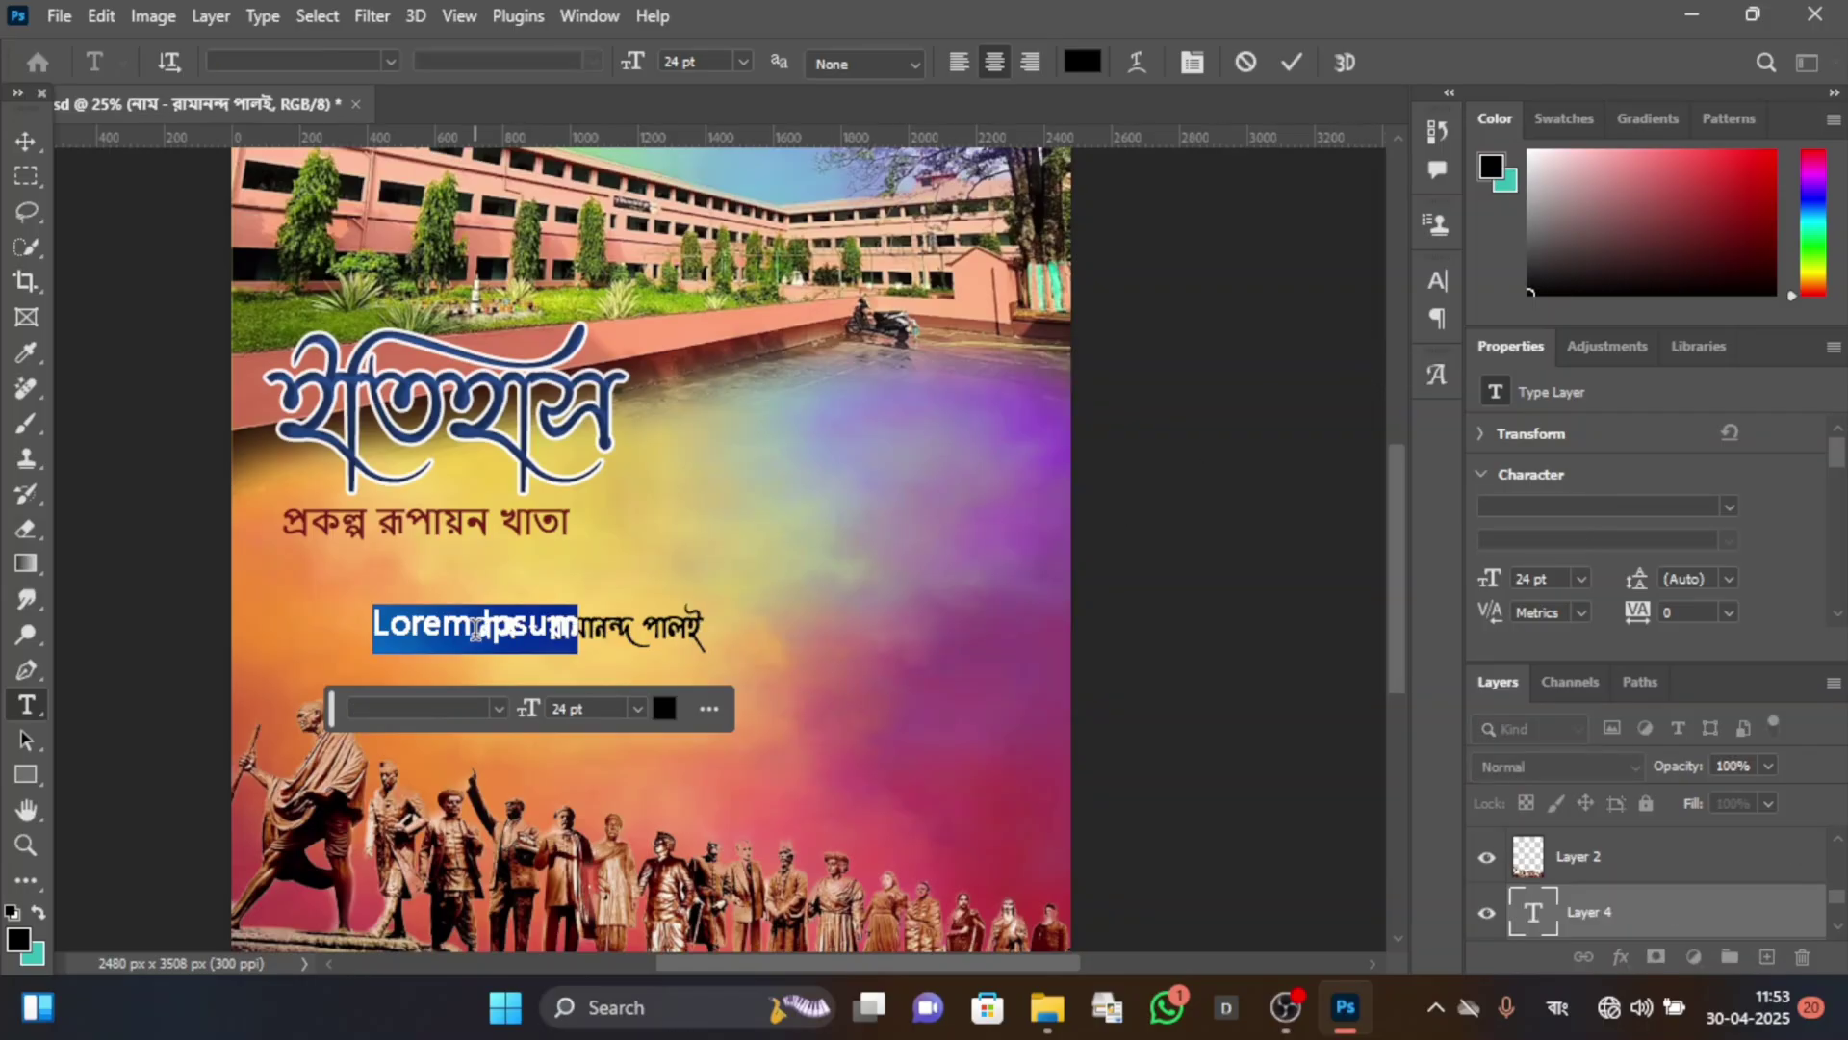
left_click(1292, 64)
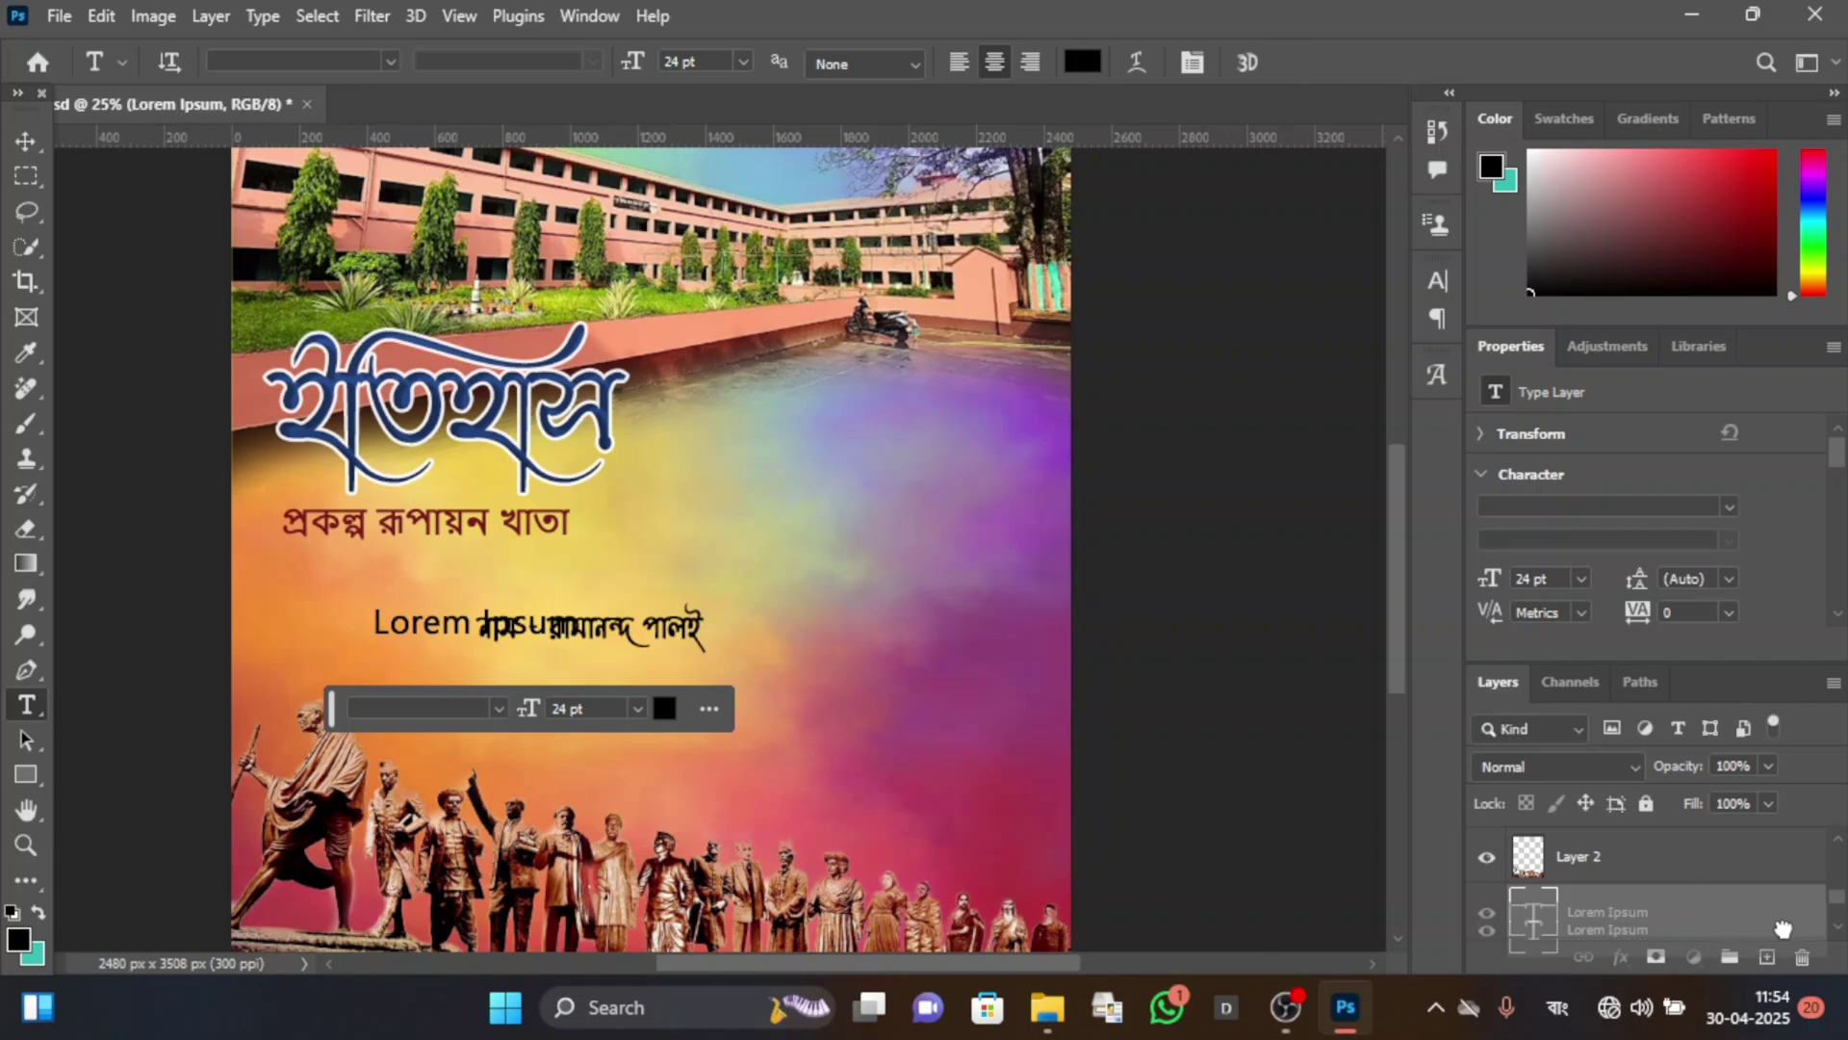
left_click(1806, 959)
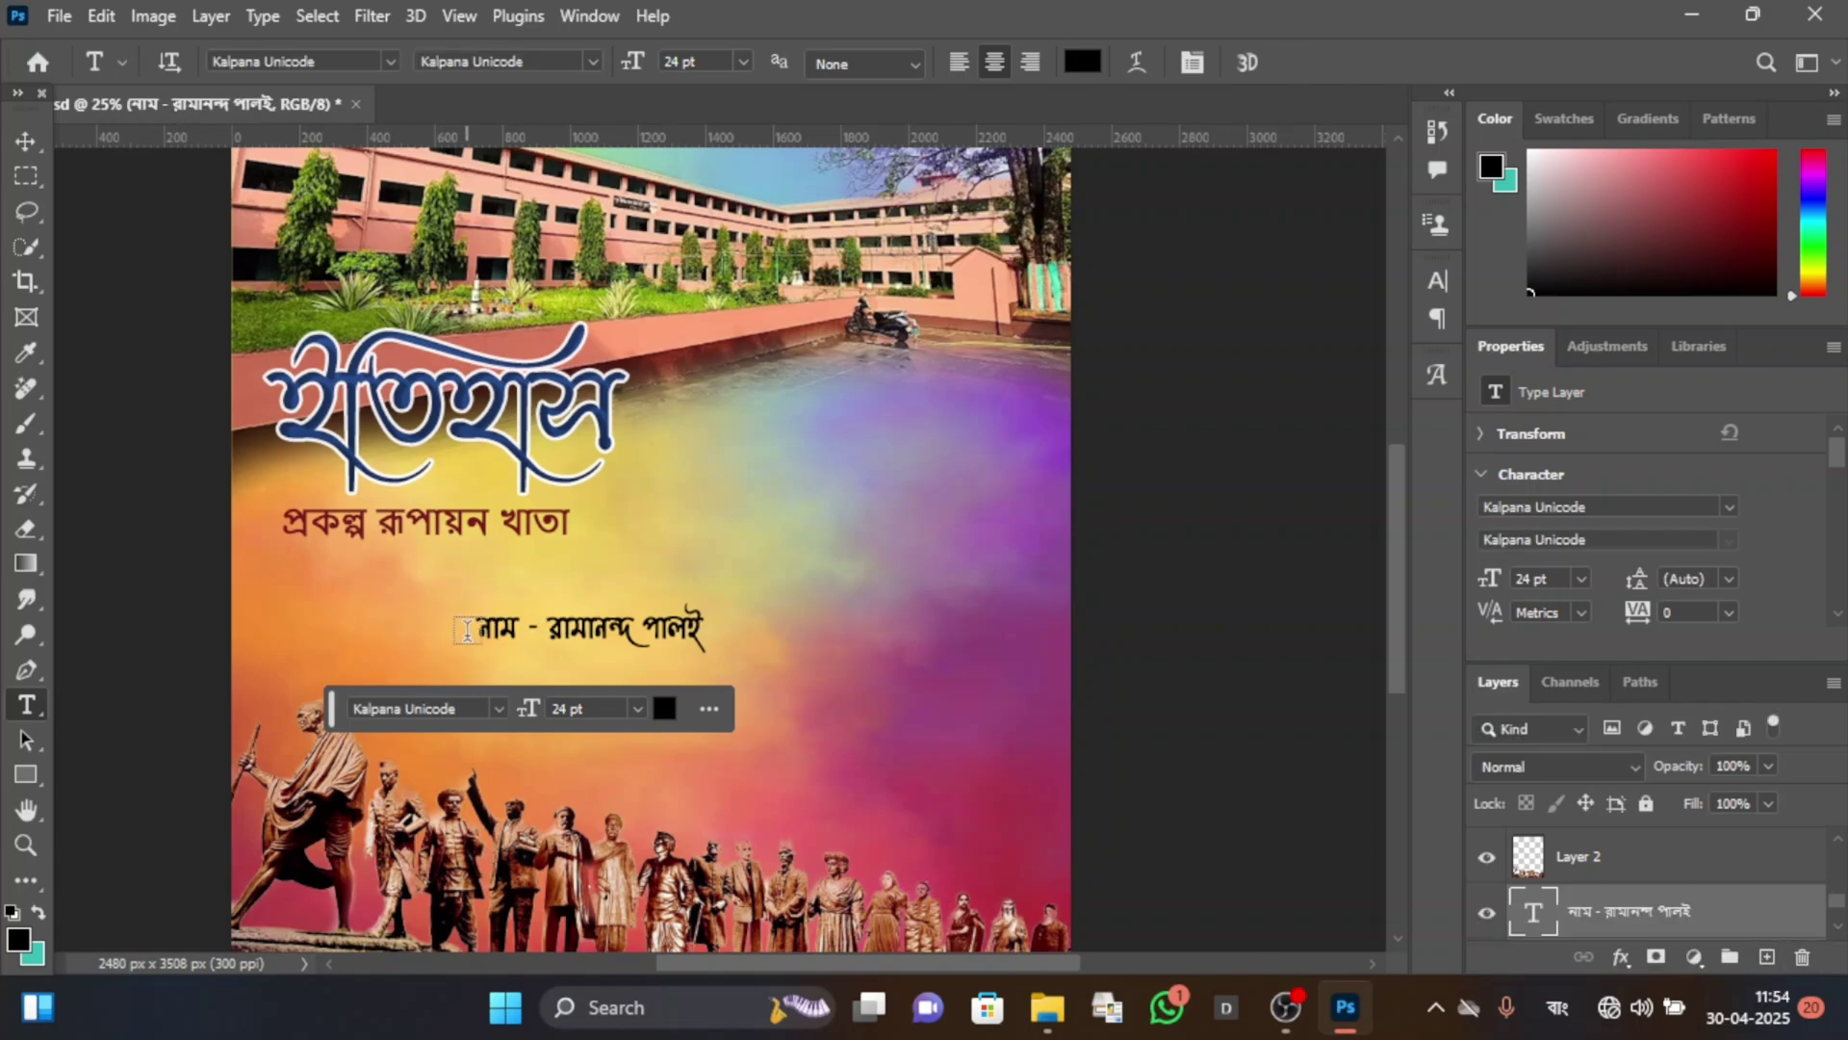
Widen the characters of the whole name line by increasing their horizontal scale.
triple_click(613, 628)
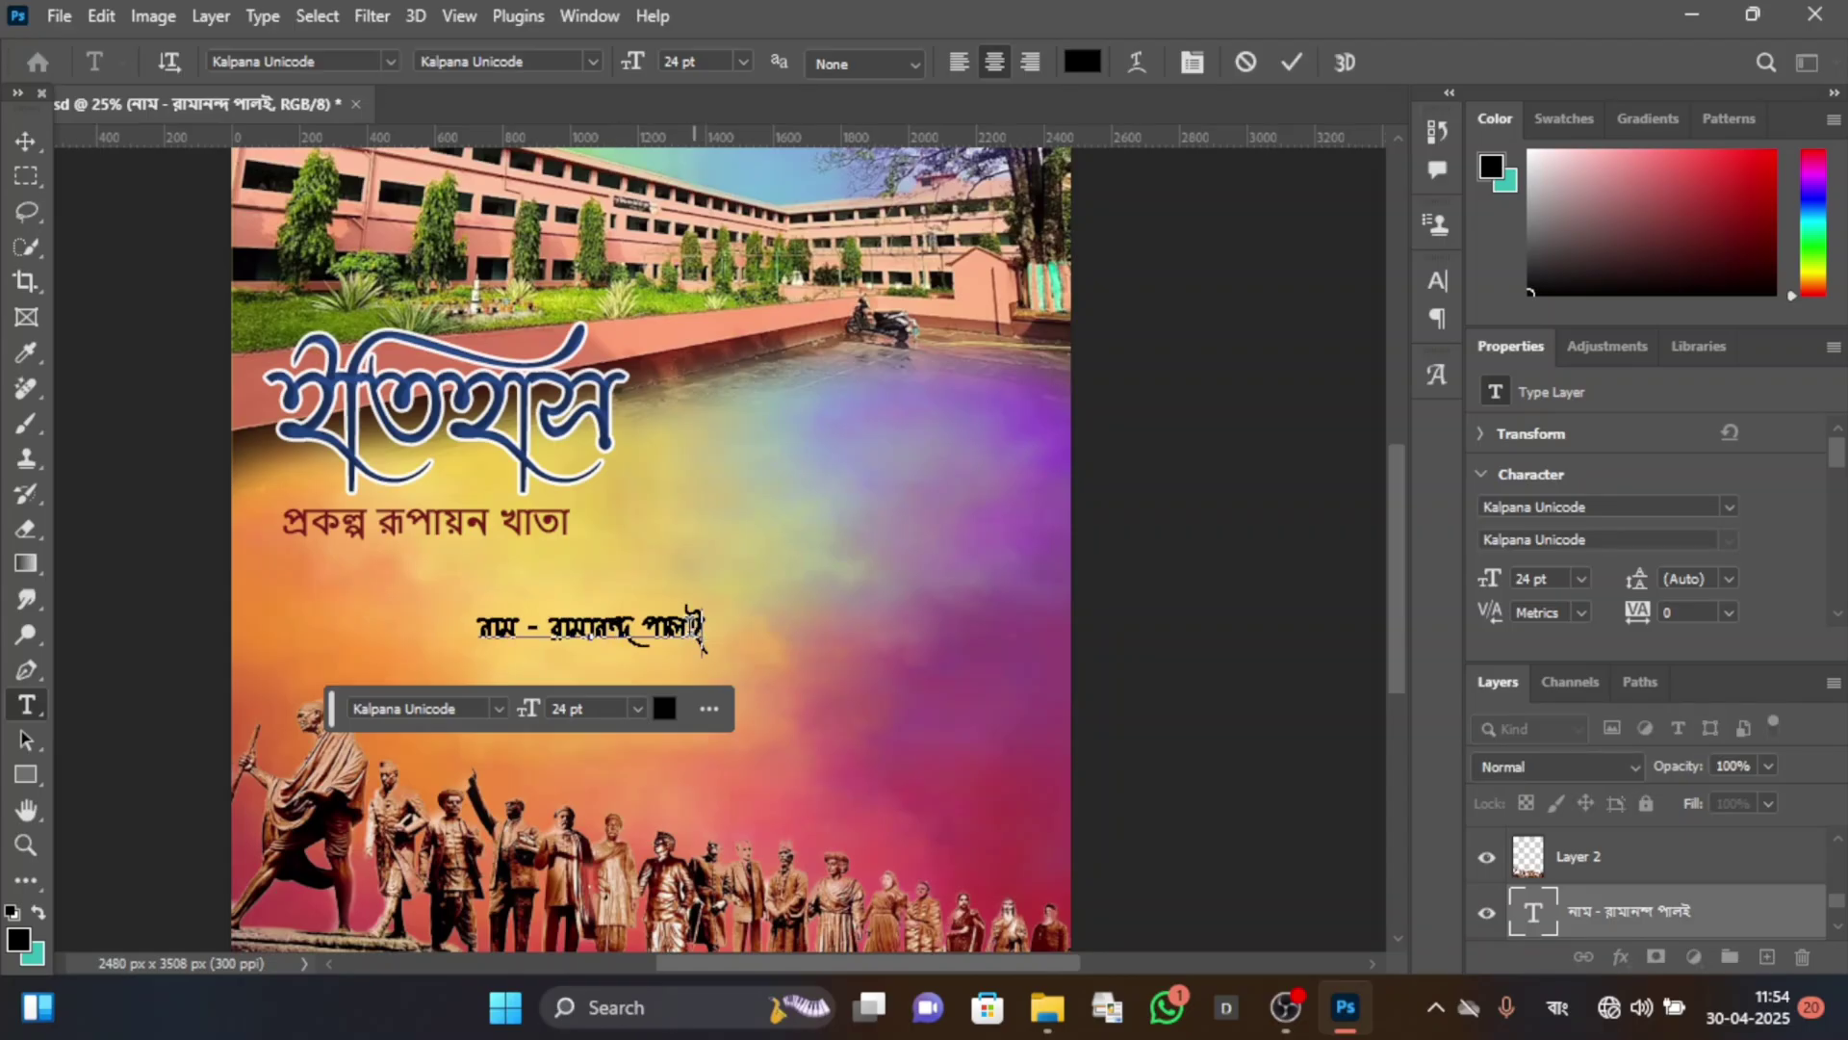
left_click_drag(702, 635, 505, 613)
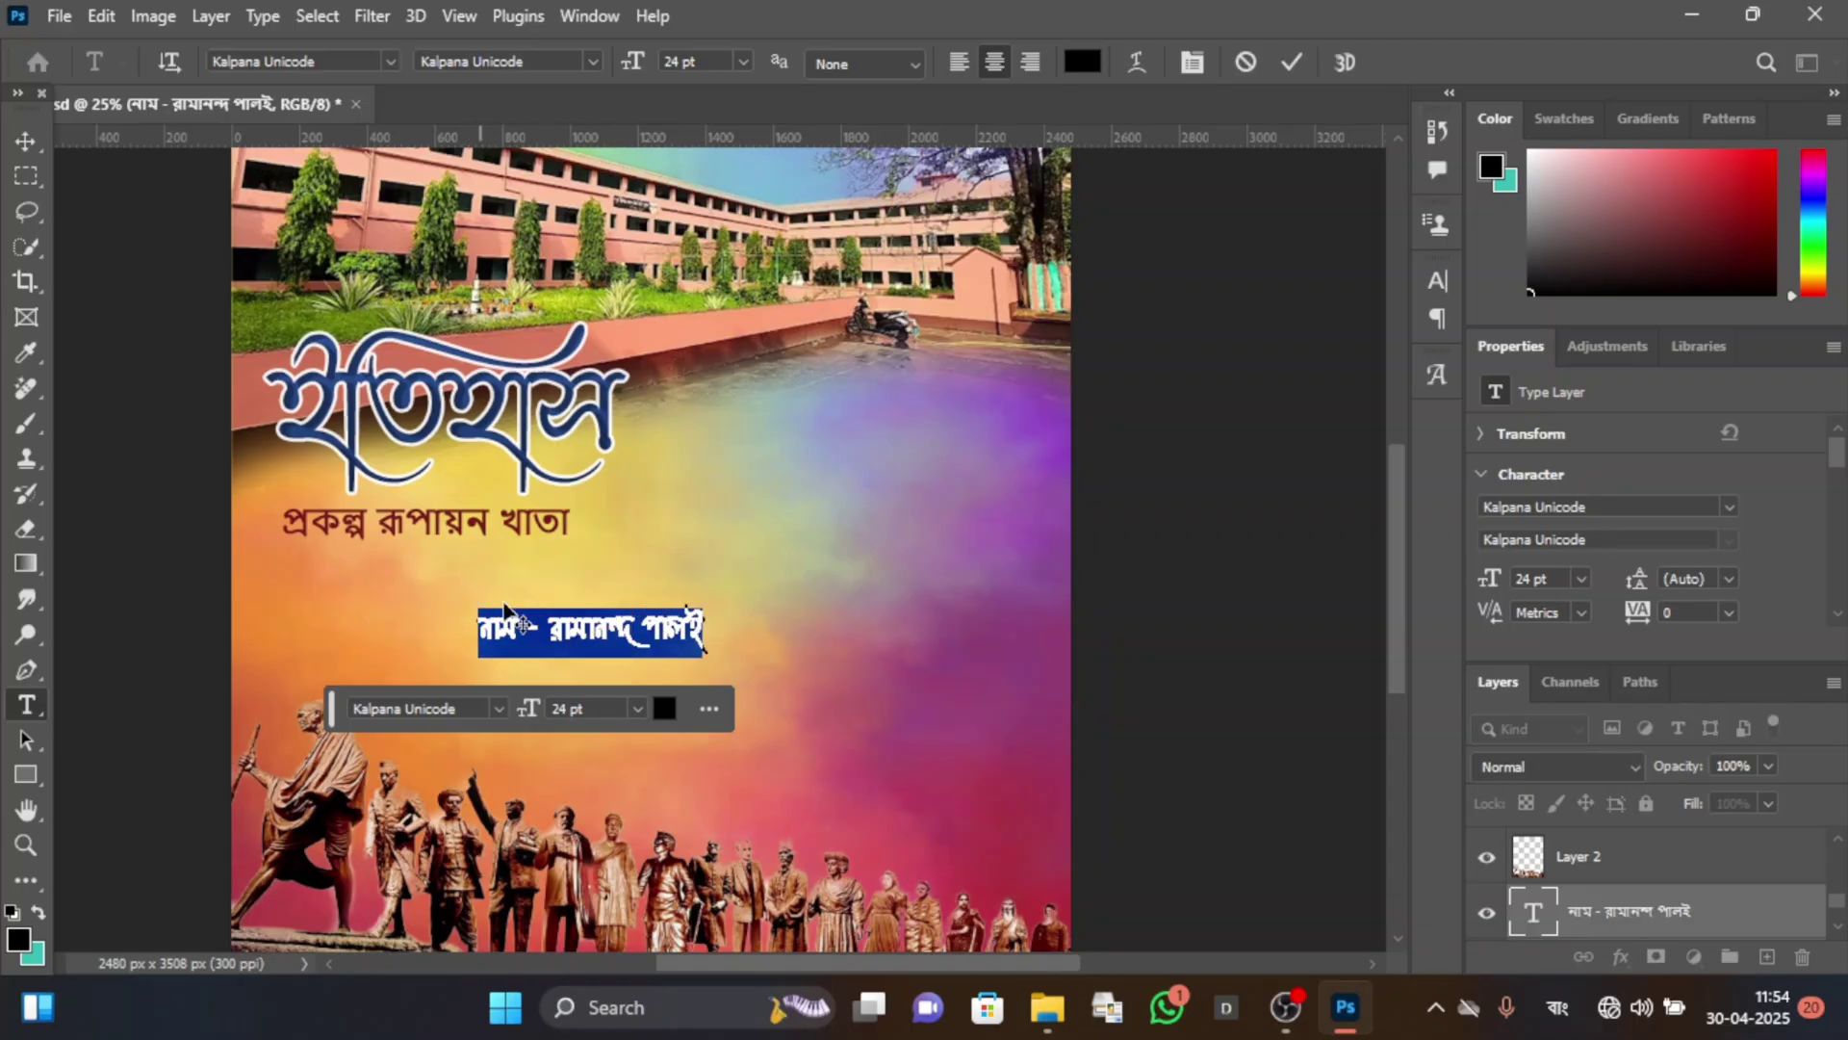
left_click(1437, 280)
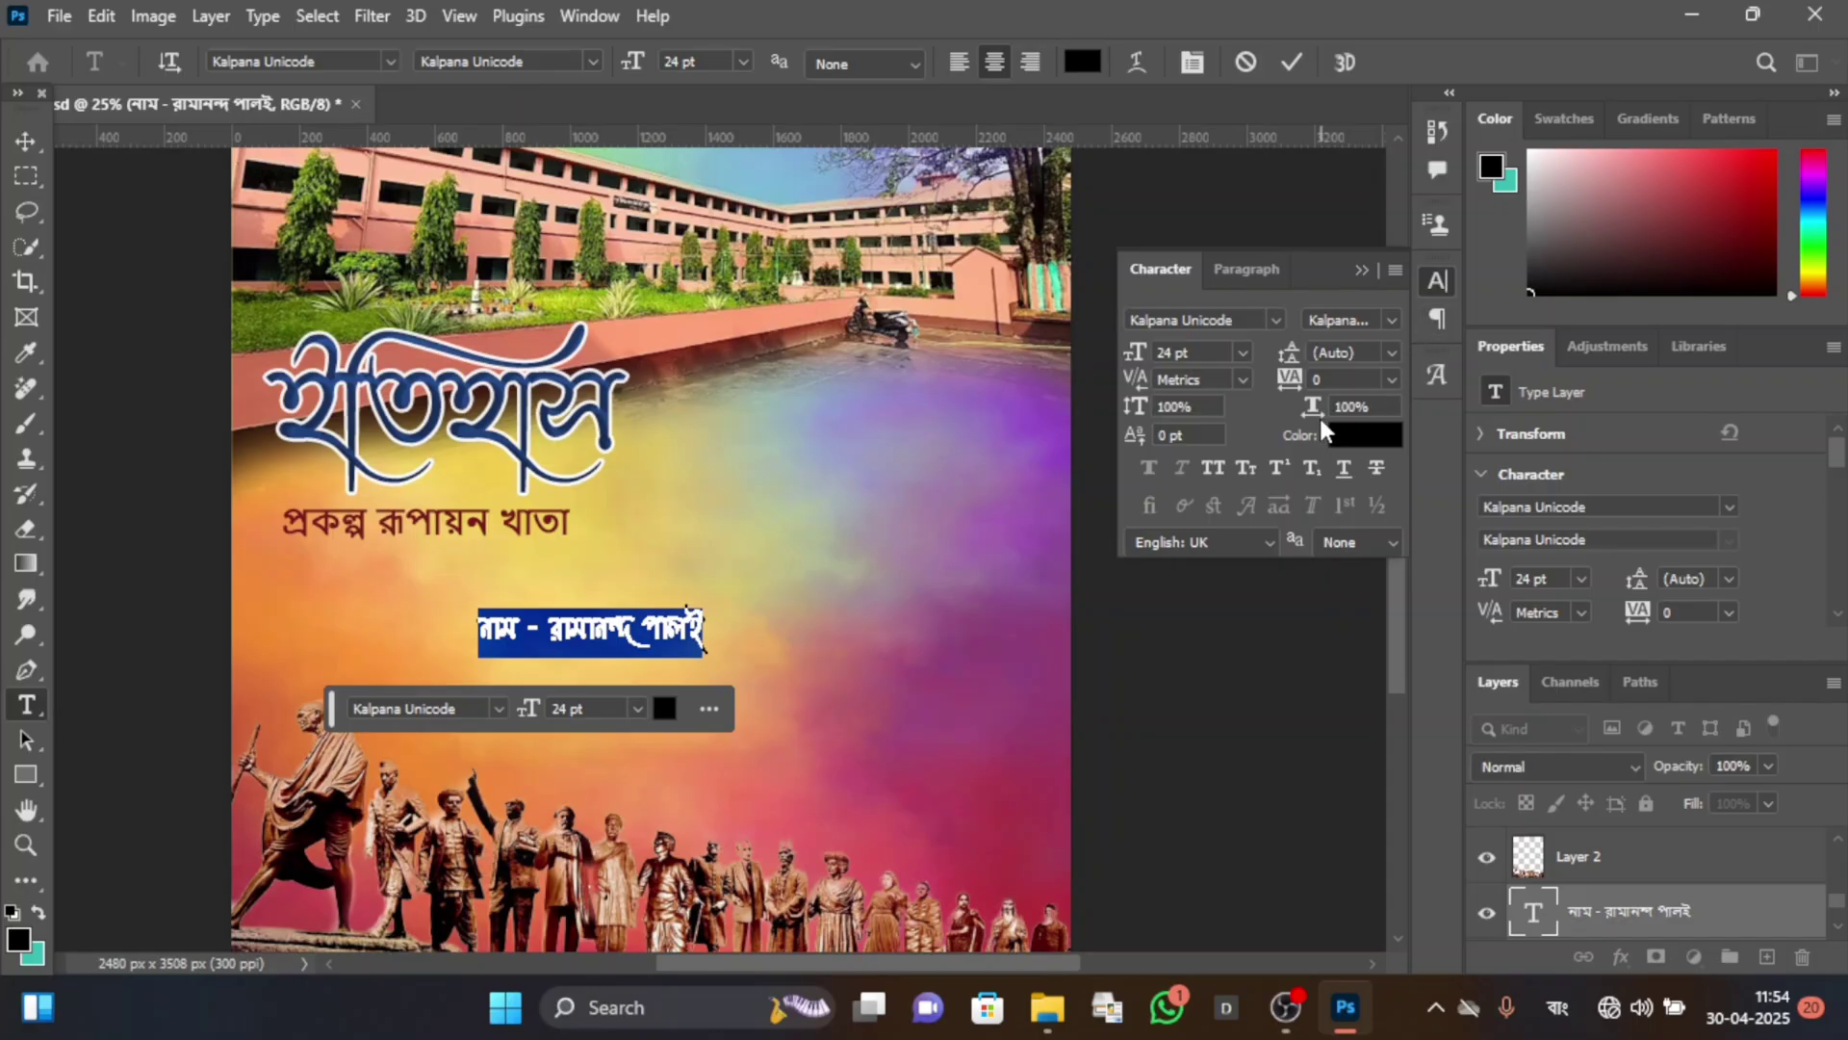
left_click_drag(1313, 420, 1353, 421)
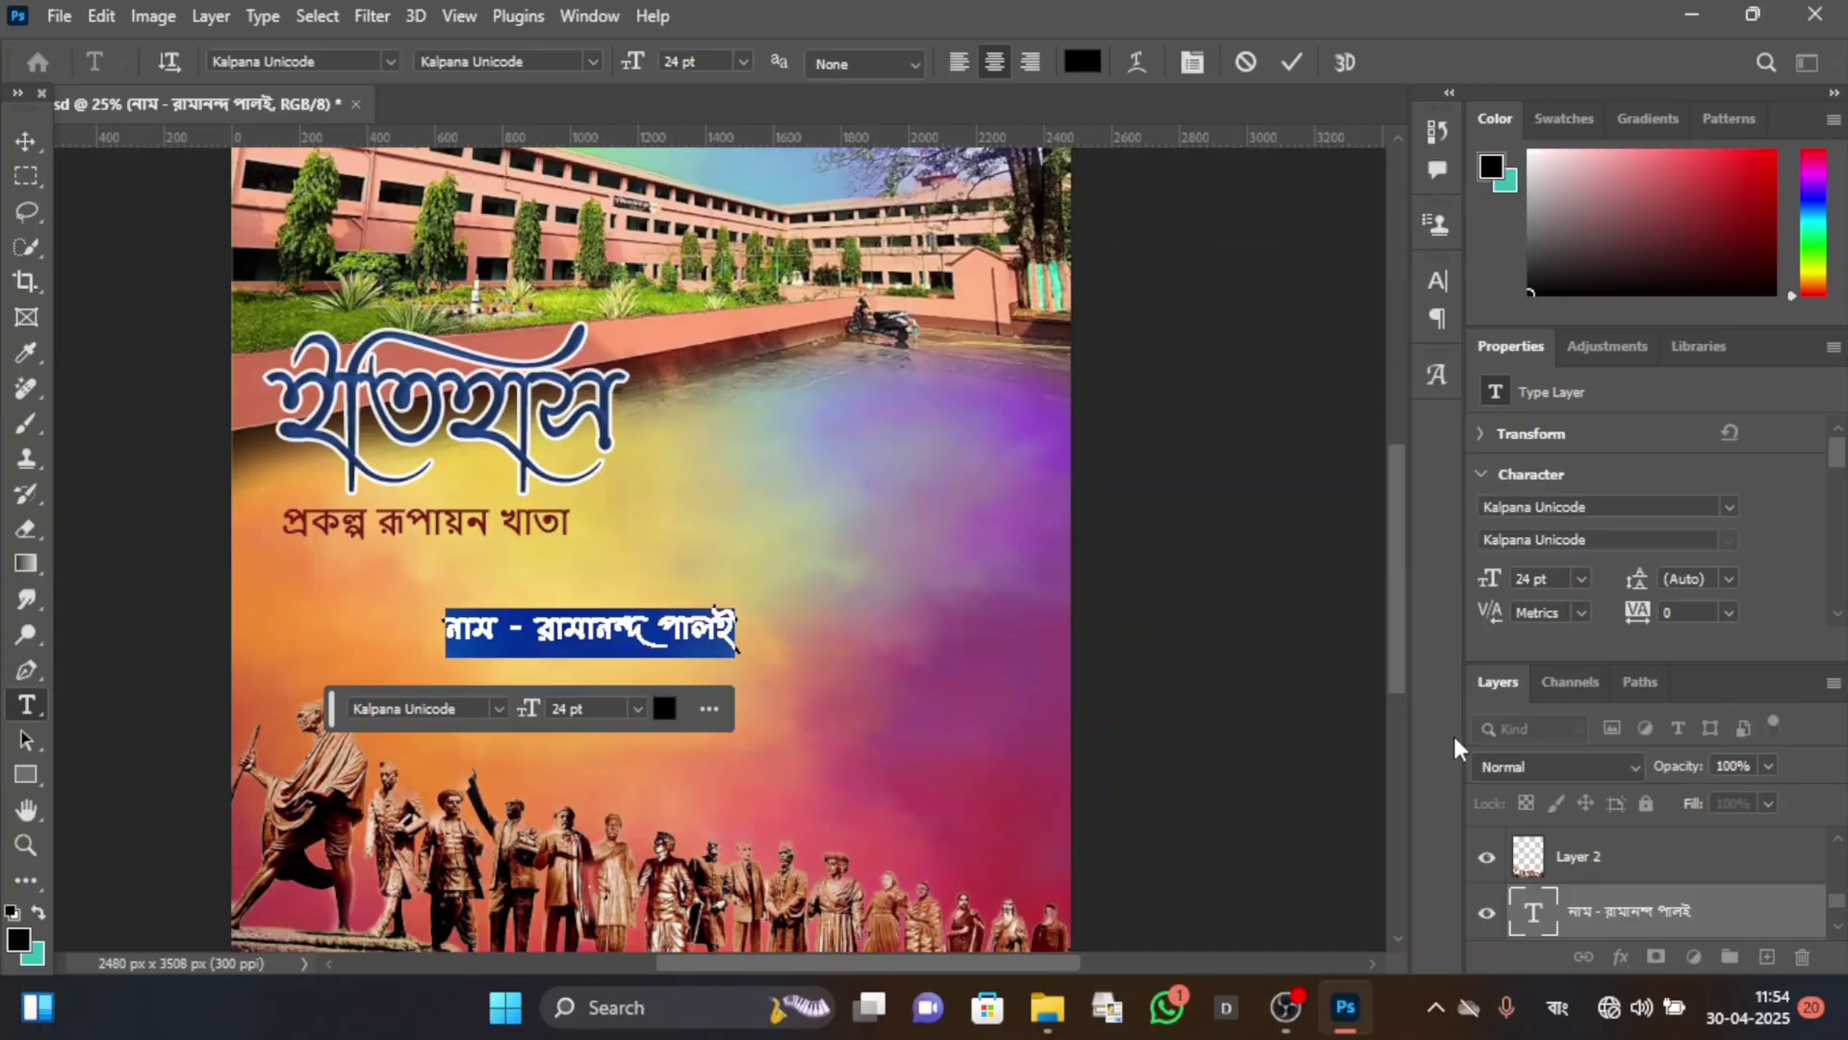
left_click(1754, 913)
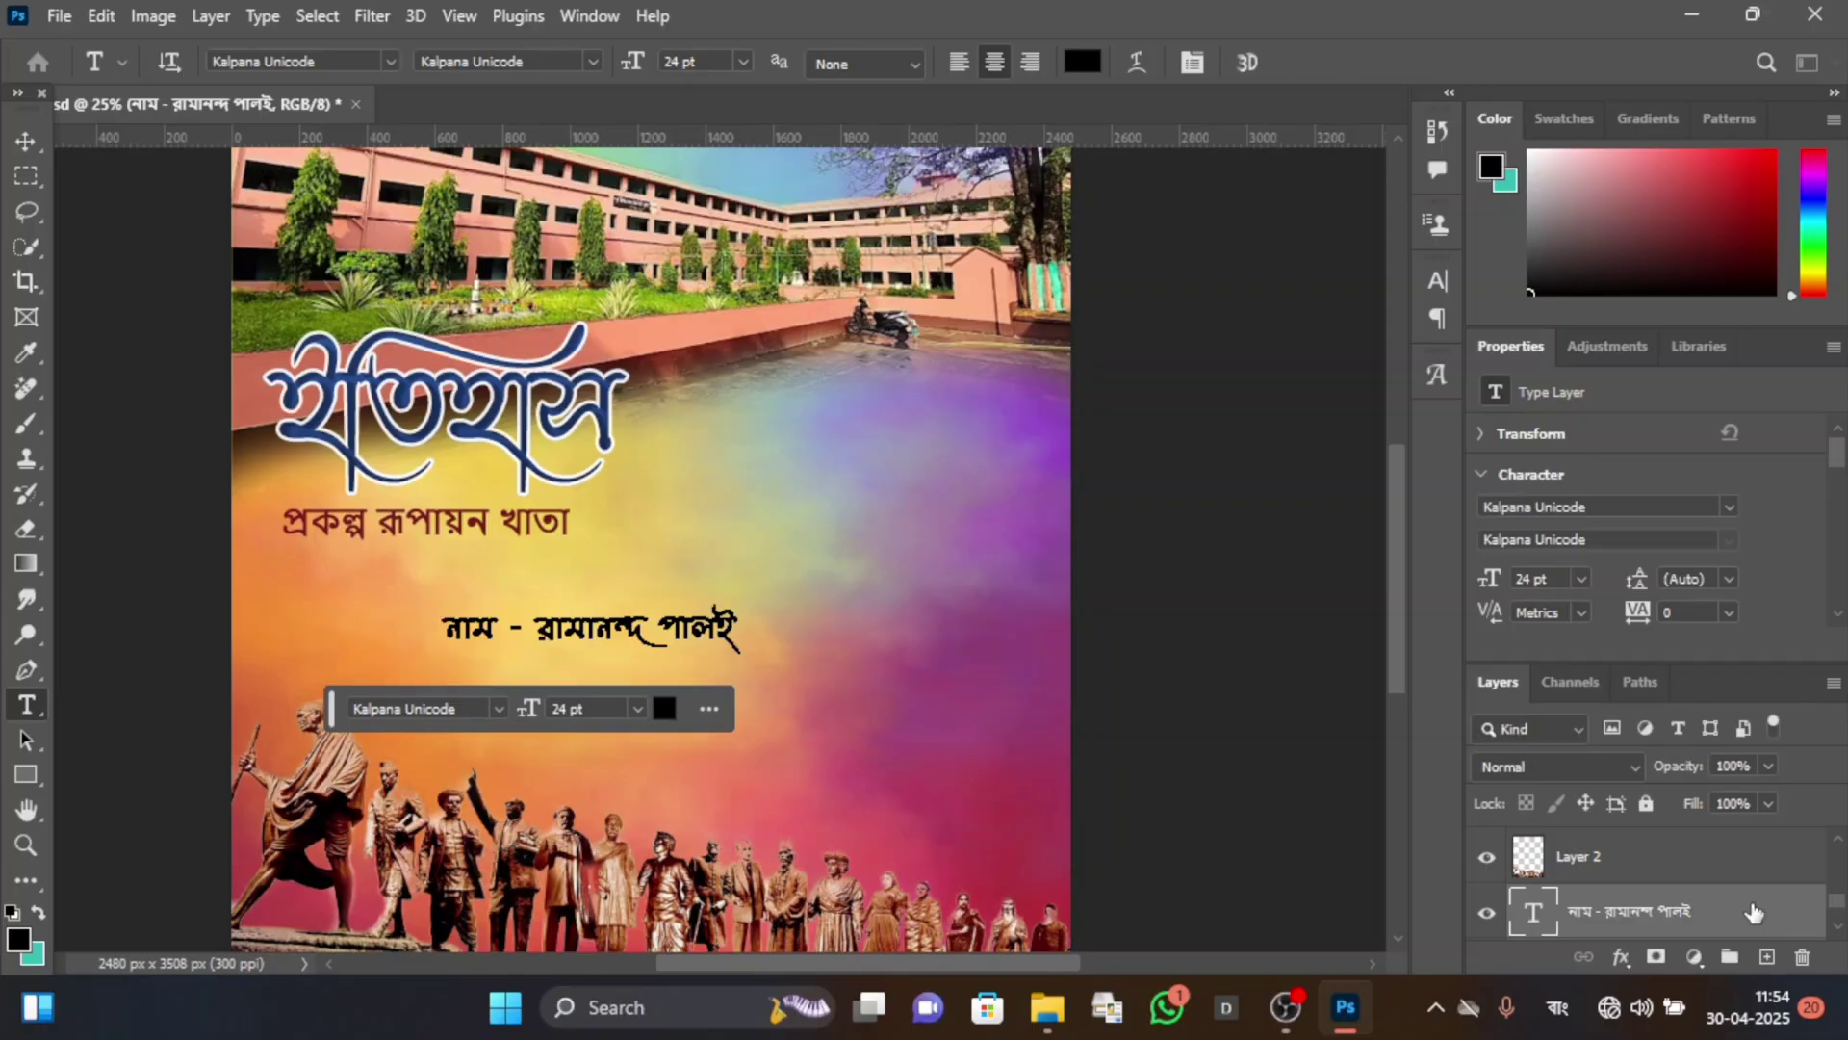
Add a purple-to-pink gradient overlay and an inner shadow to the name line.
double_click(1754, 913)
left_click_drag(1410, 256, 1470, 204)
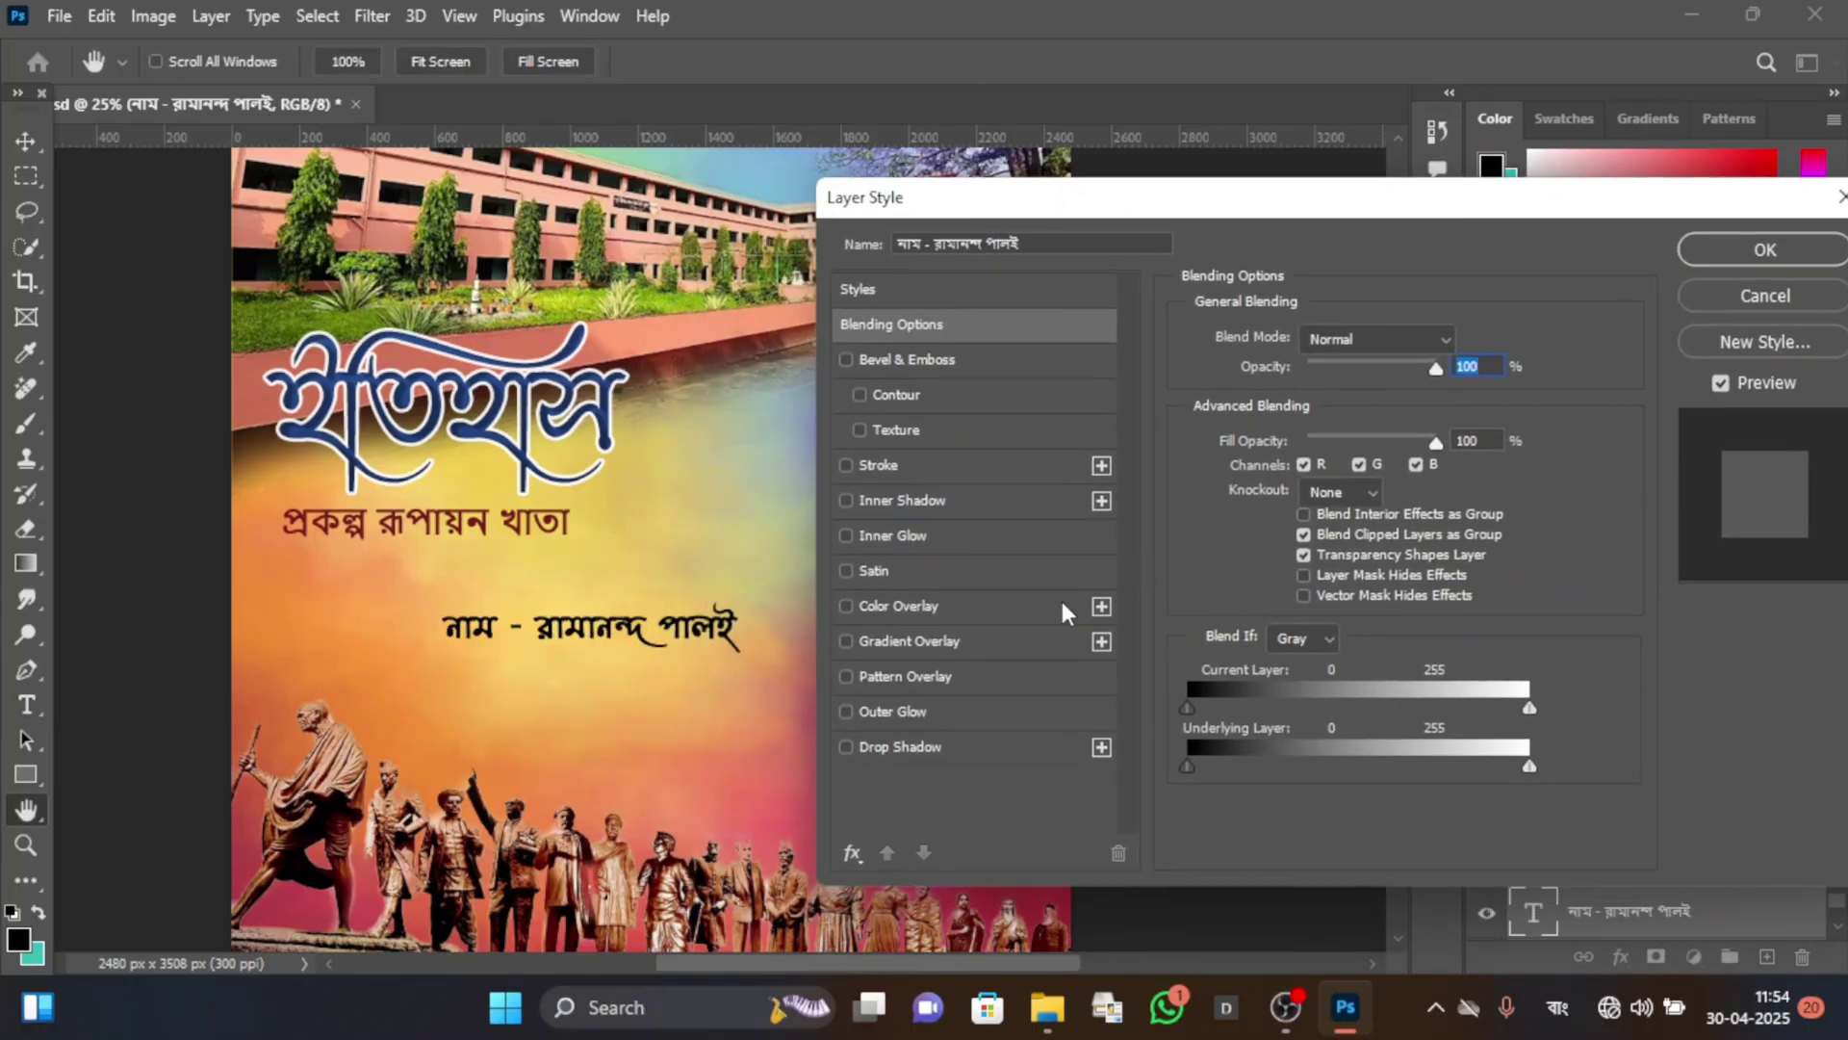
left_click(975, 642)
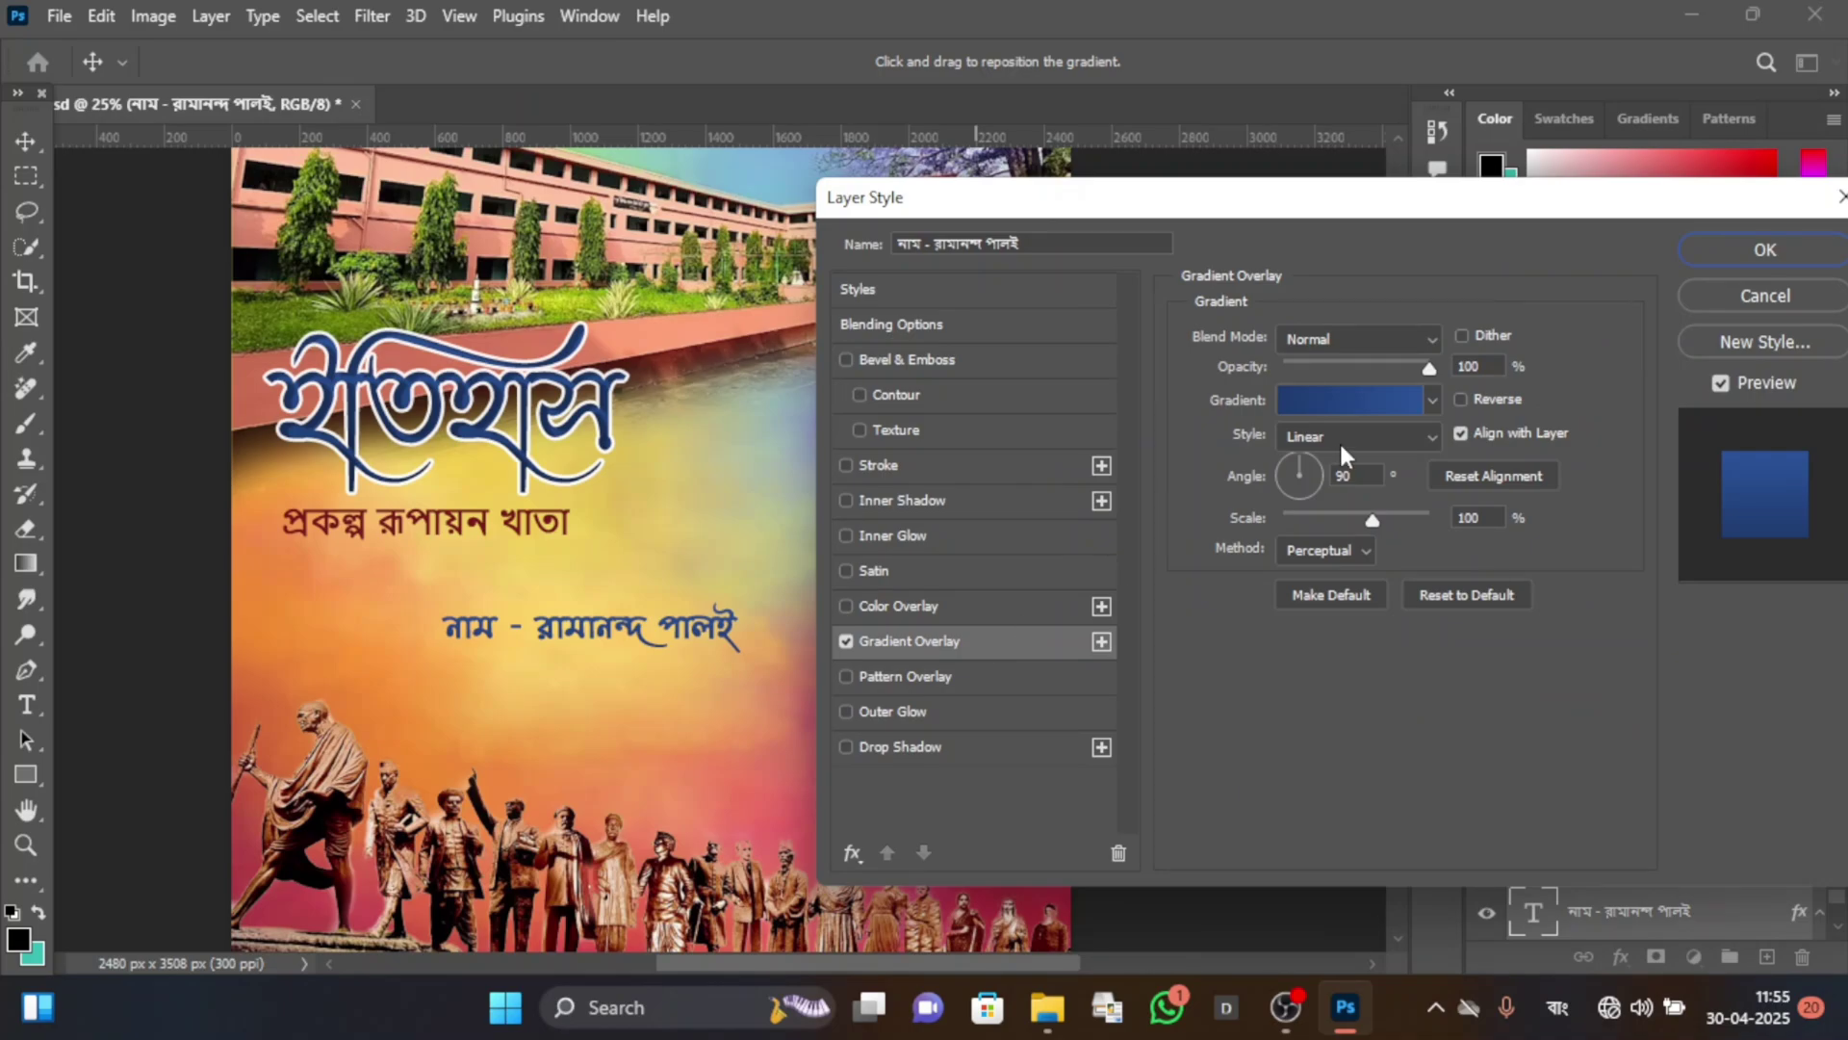
left_click(1434, 401)
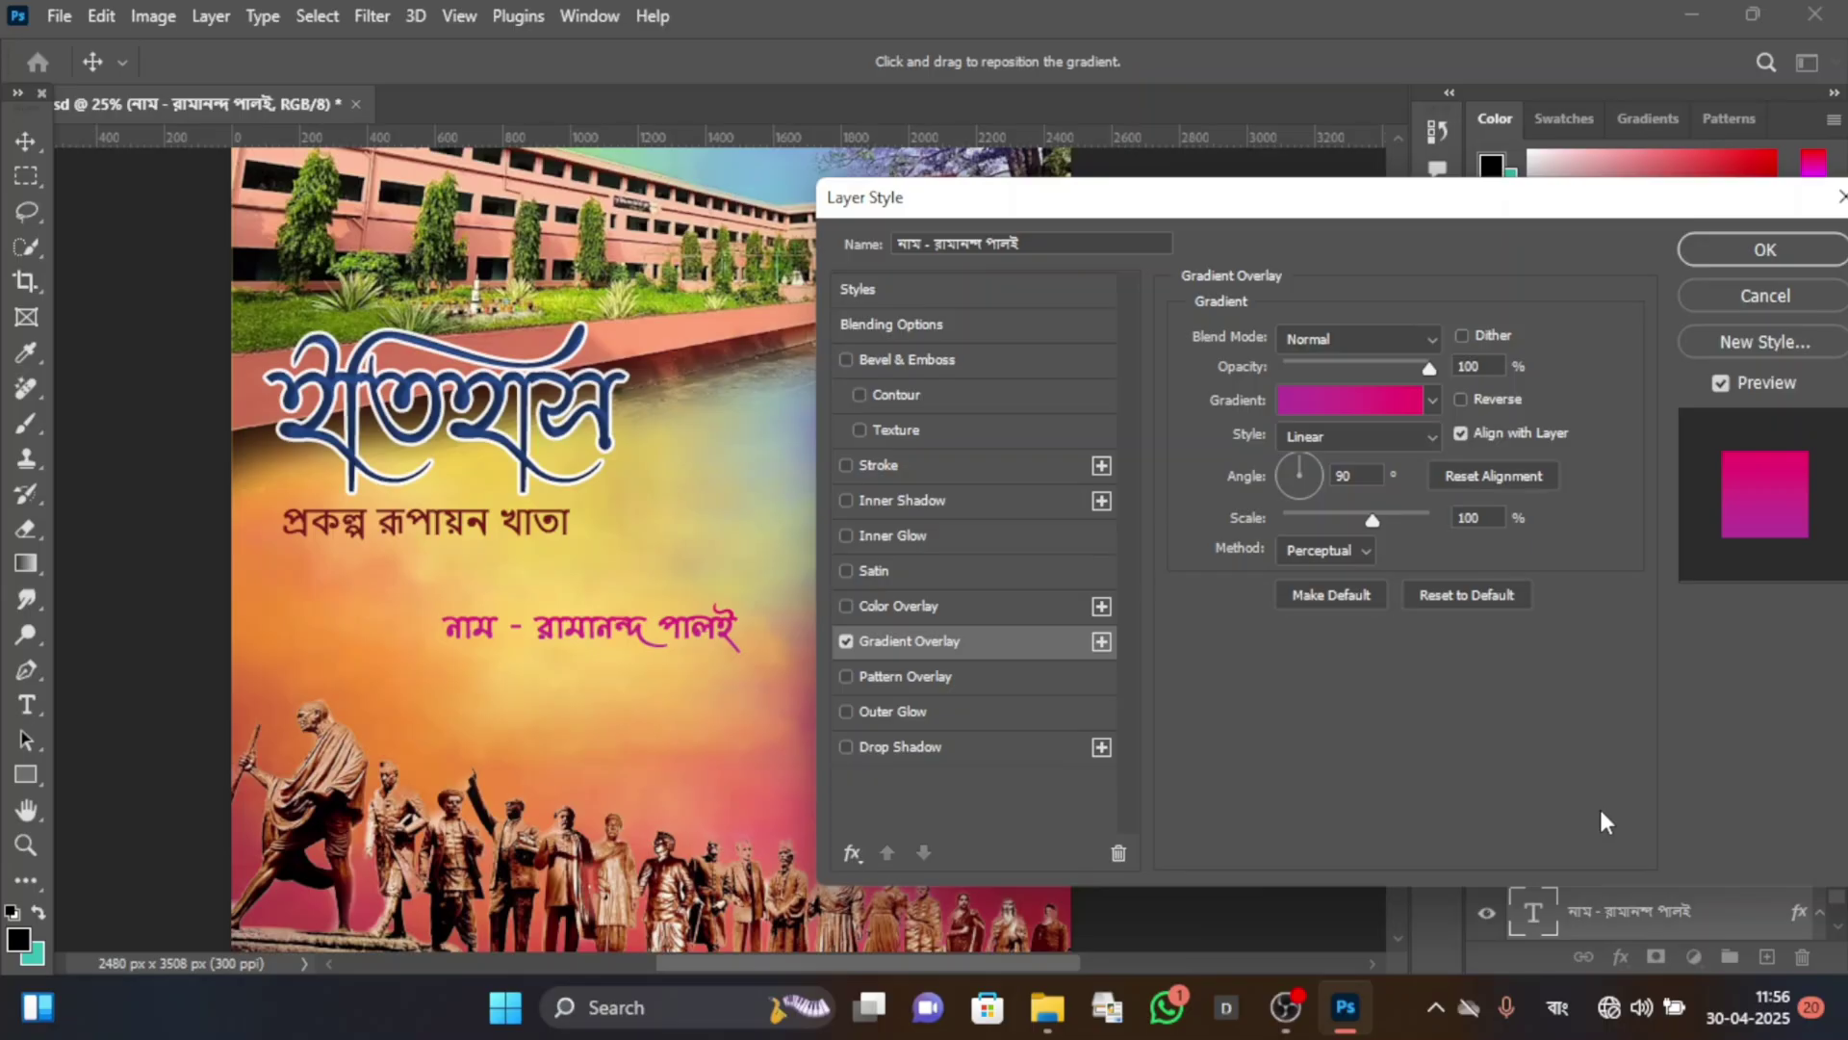
left_click(973, 517)
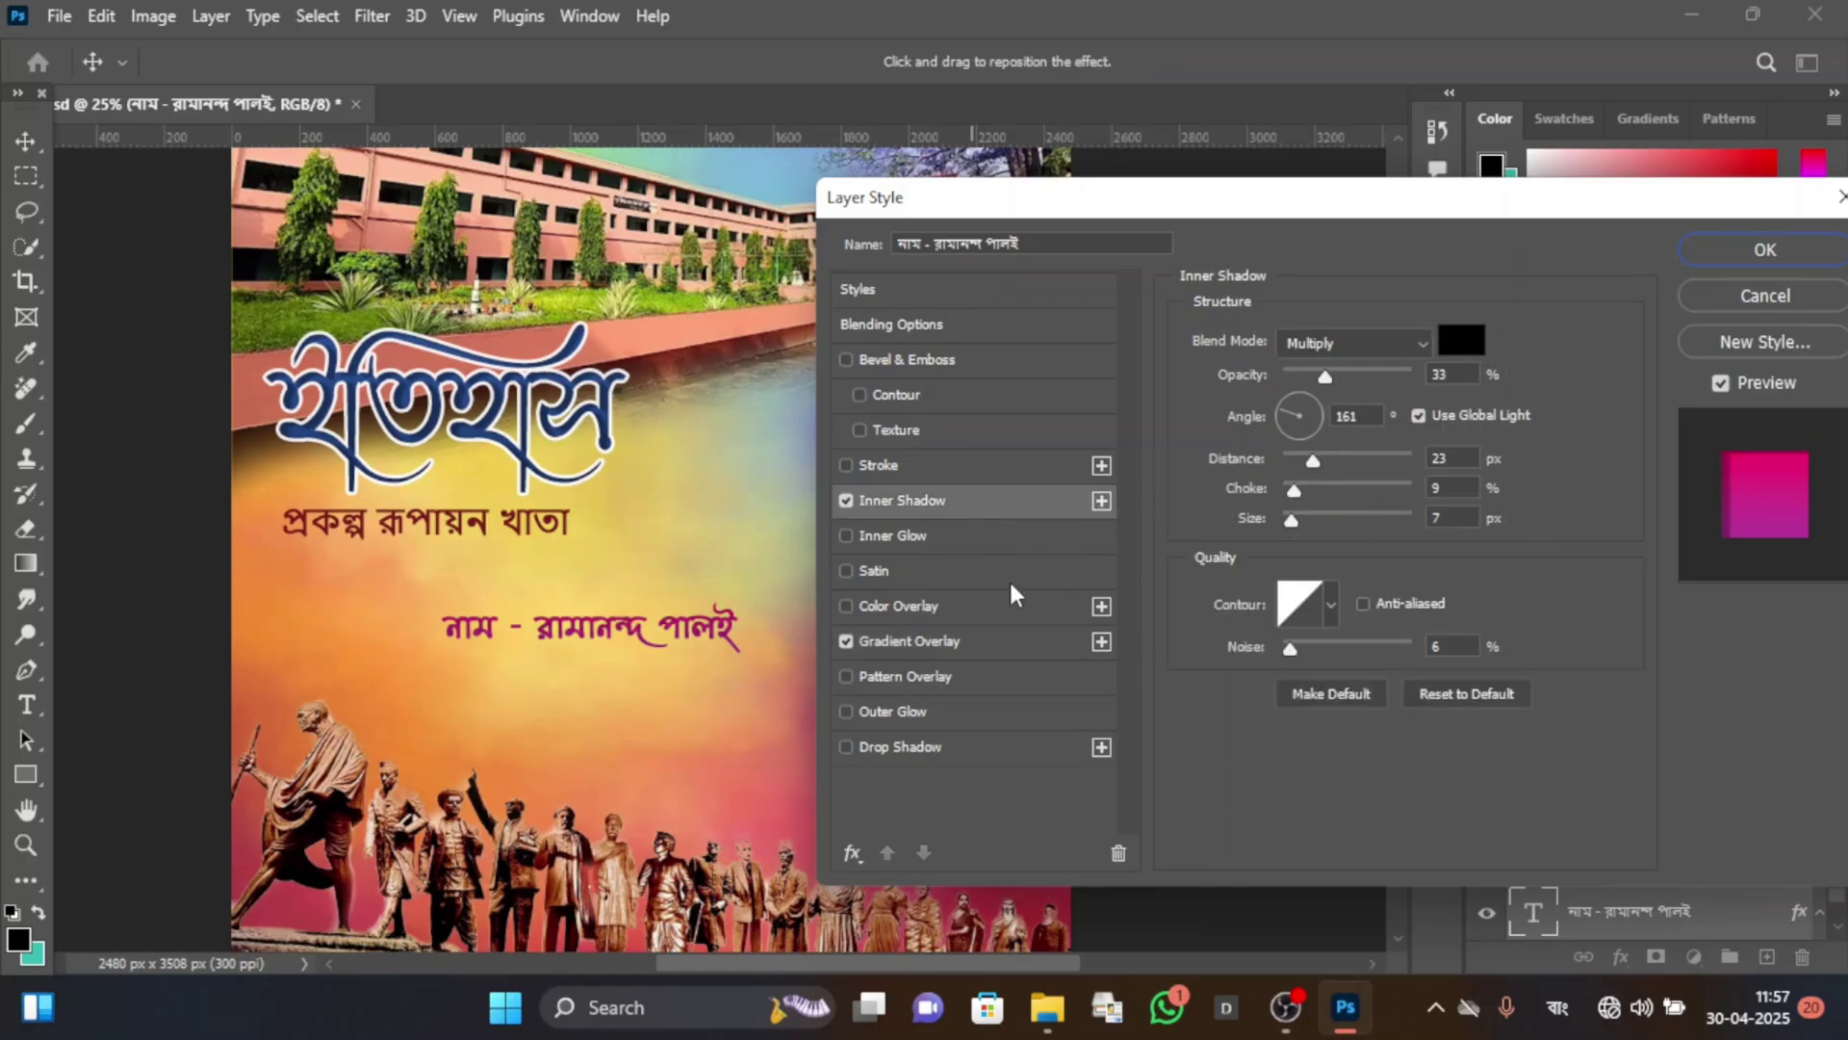
Add a drop shadow to the name line with an 80° angle, 7 px distance, 3% spread and a slightly larger size.
left_click(967, 748)
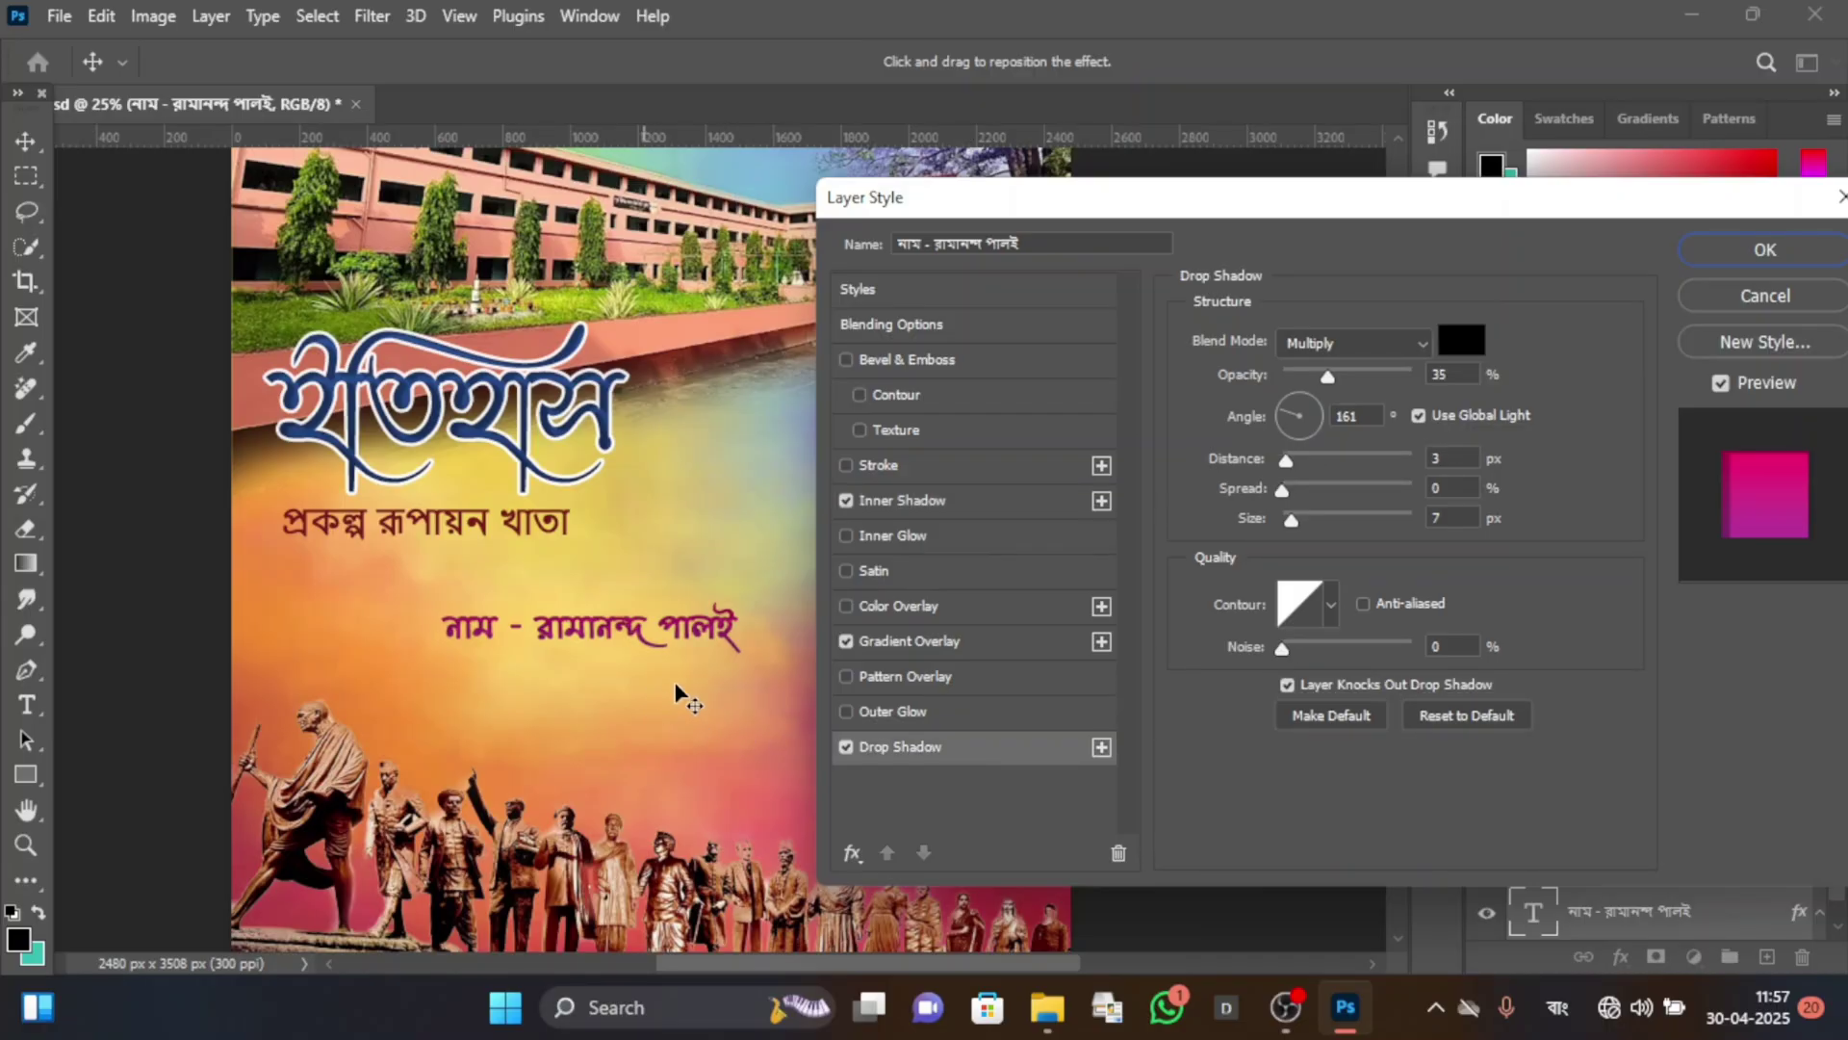
key("ctrl+plus")
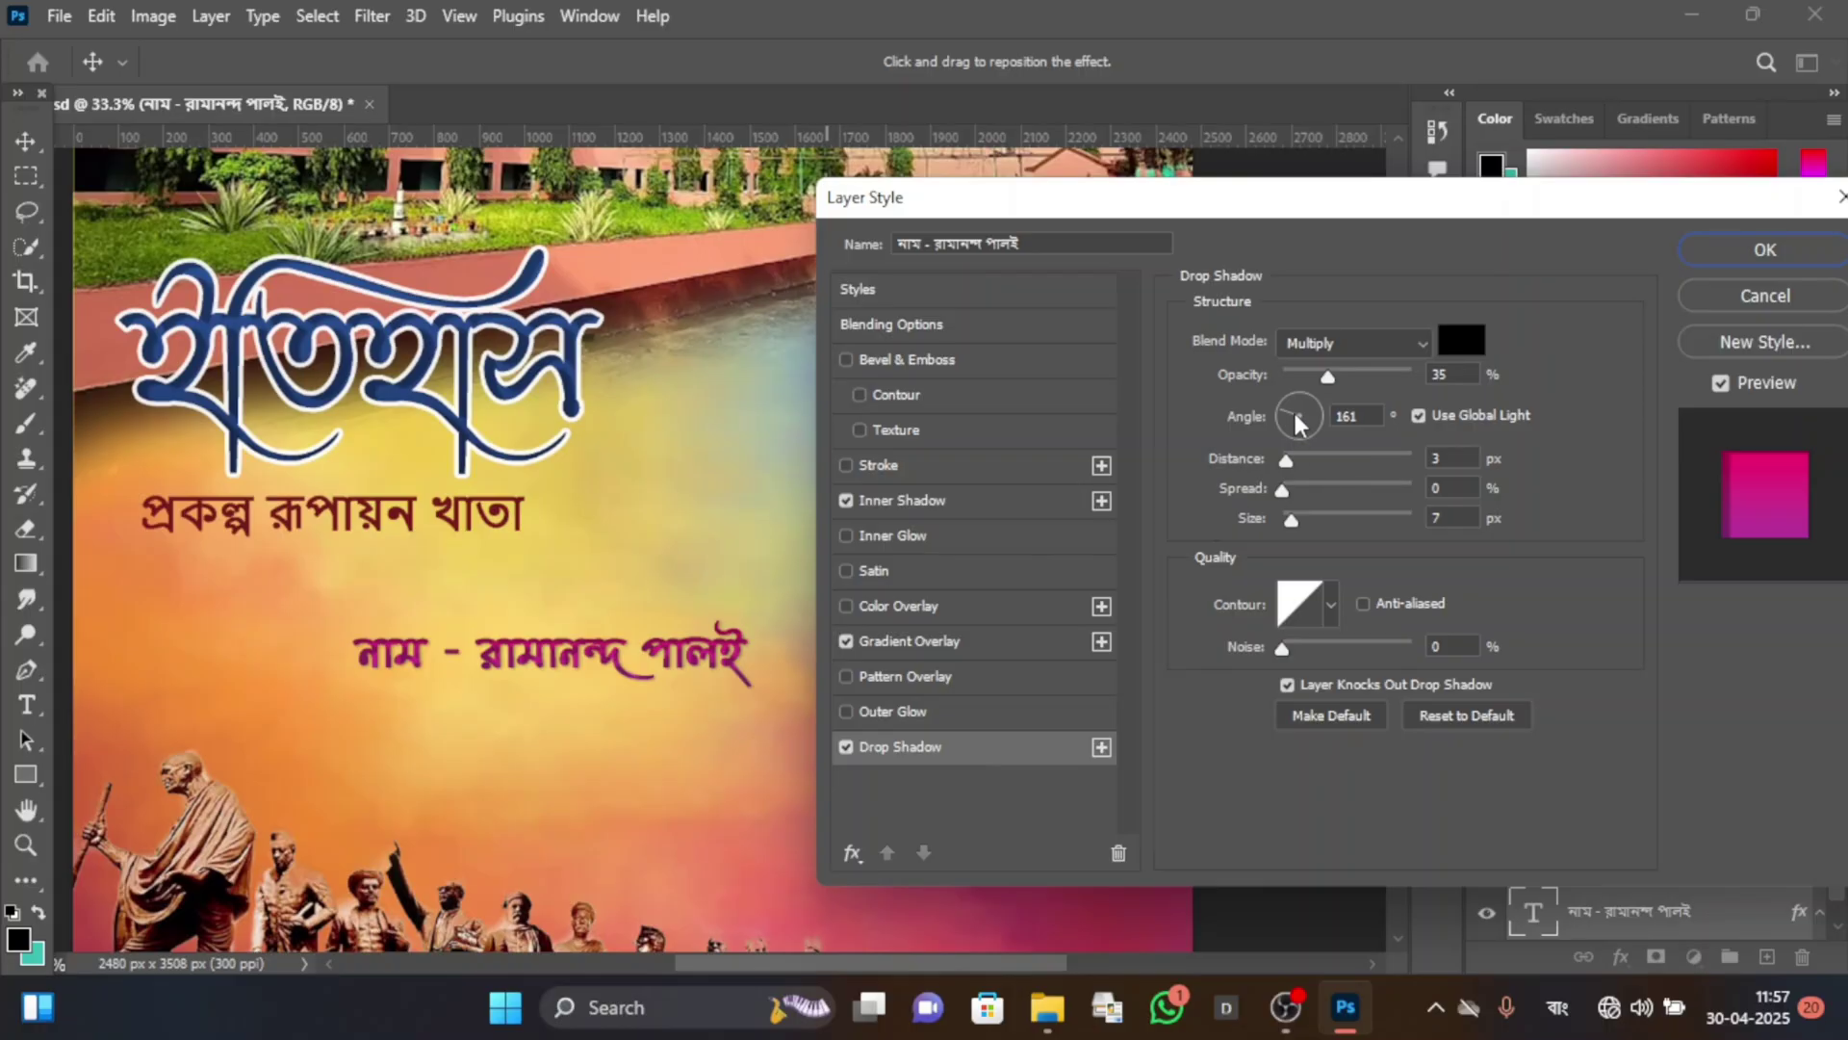
left_click_drag(1295, 414, 1299, 401)
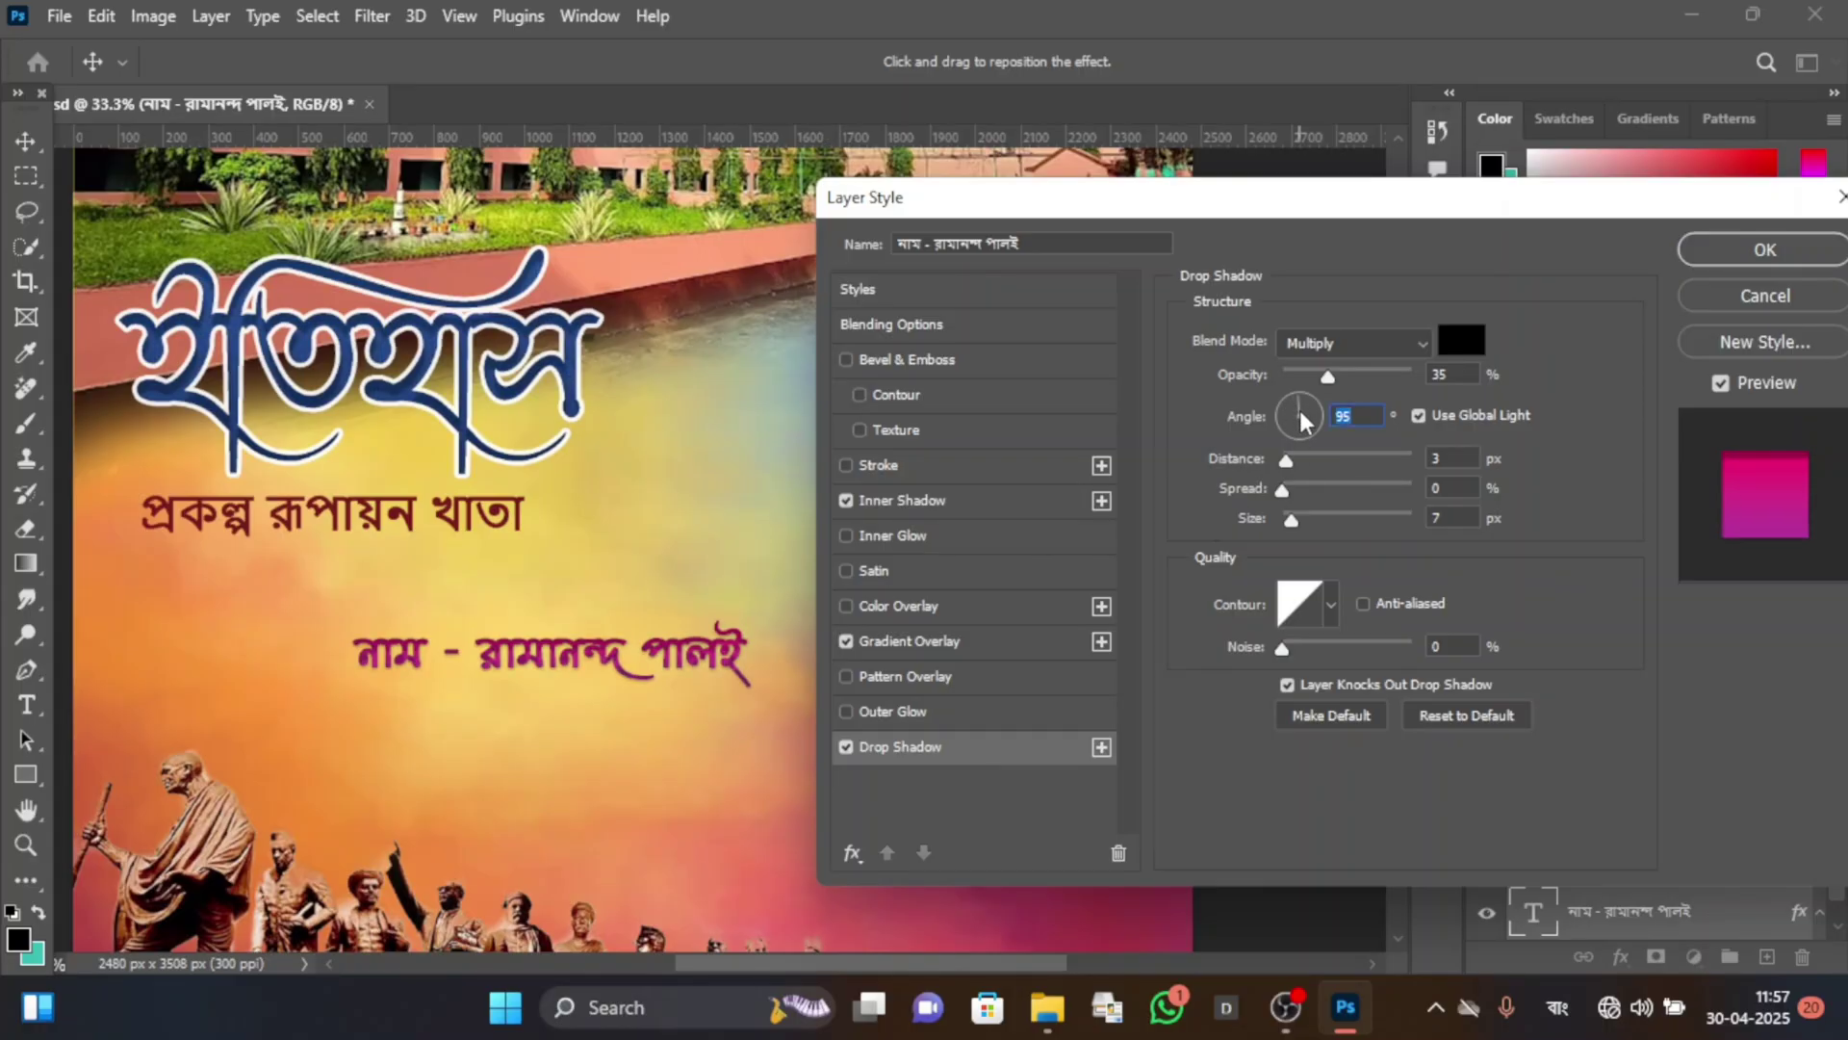
left_click(1302, 401)
left_click_drag(1286, 460, 1290, 461)
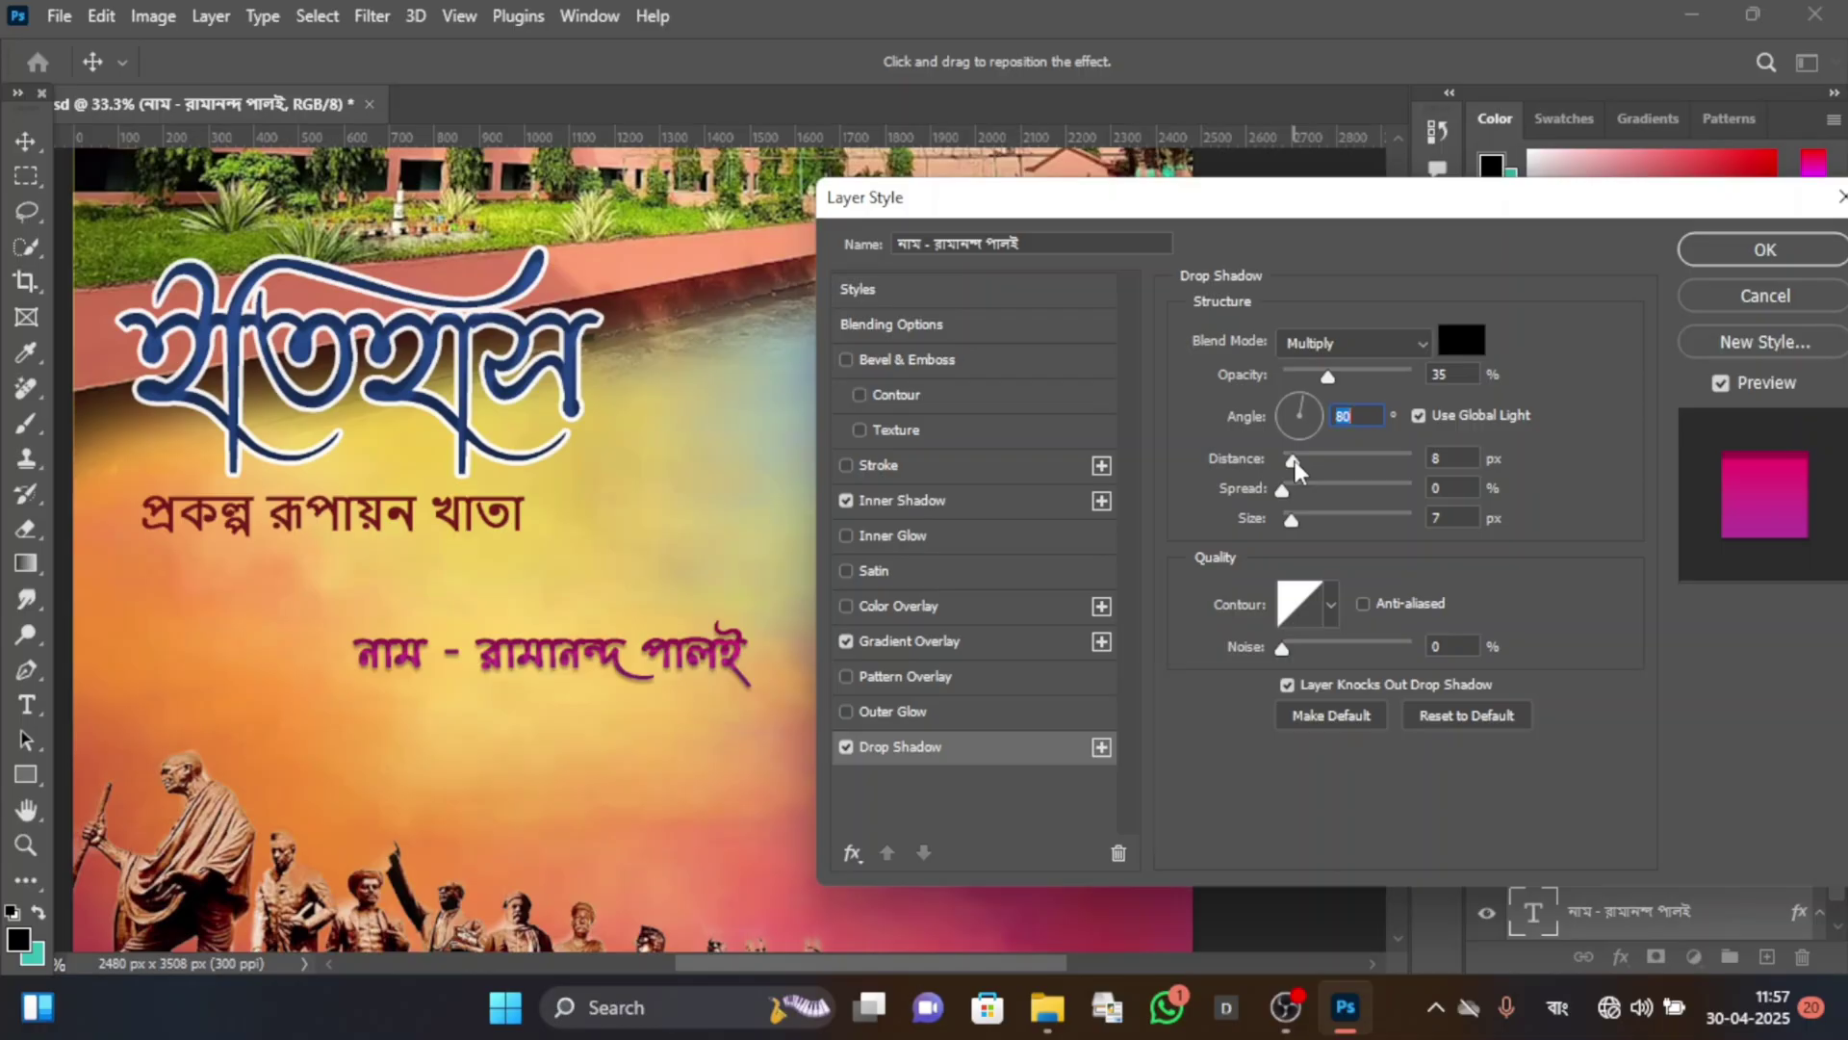
left_click_drag(1295, 460, 1292, 489)
left_click(1288, 489)
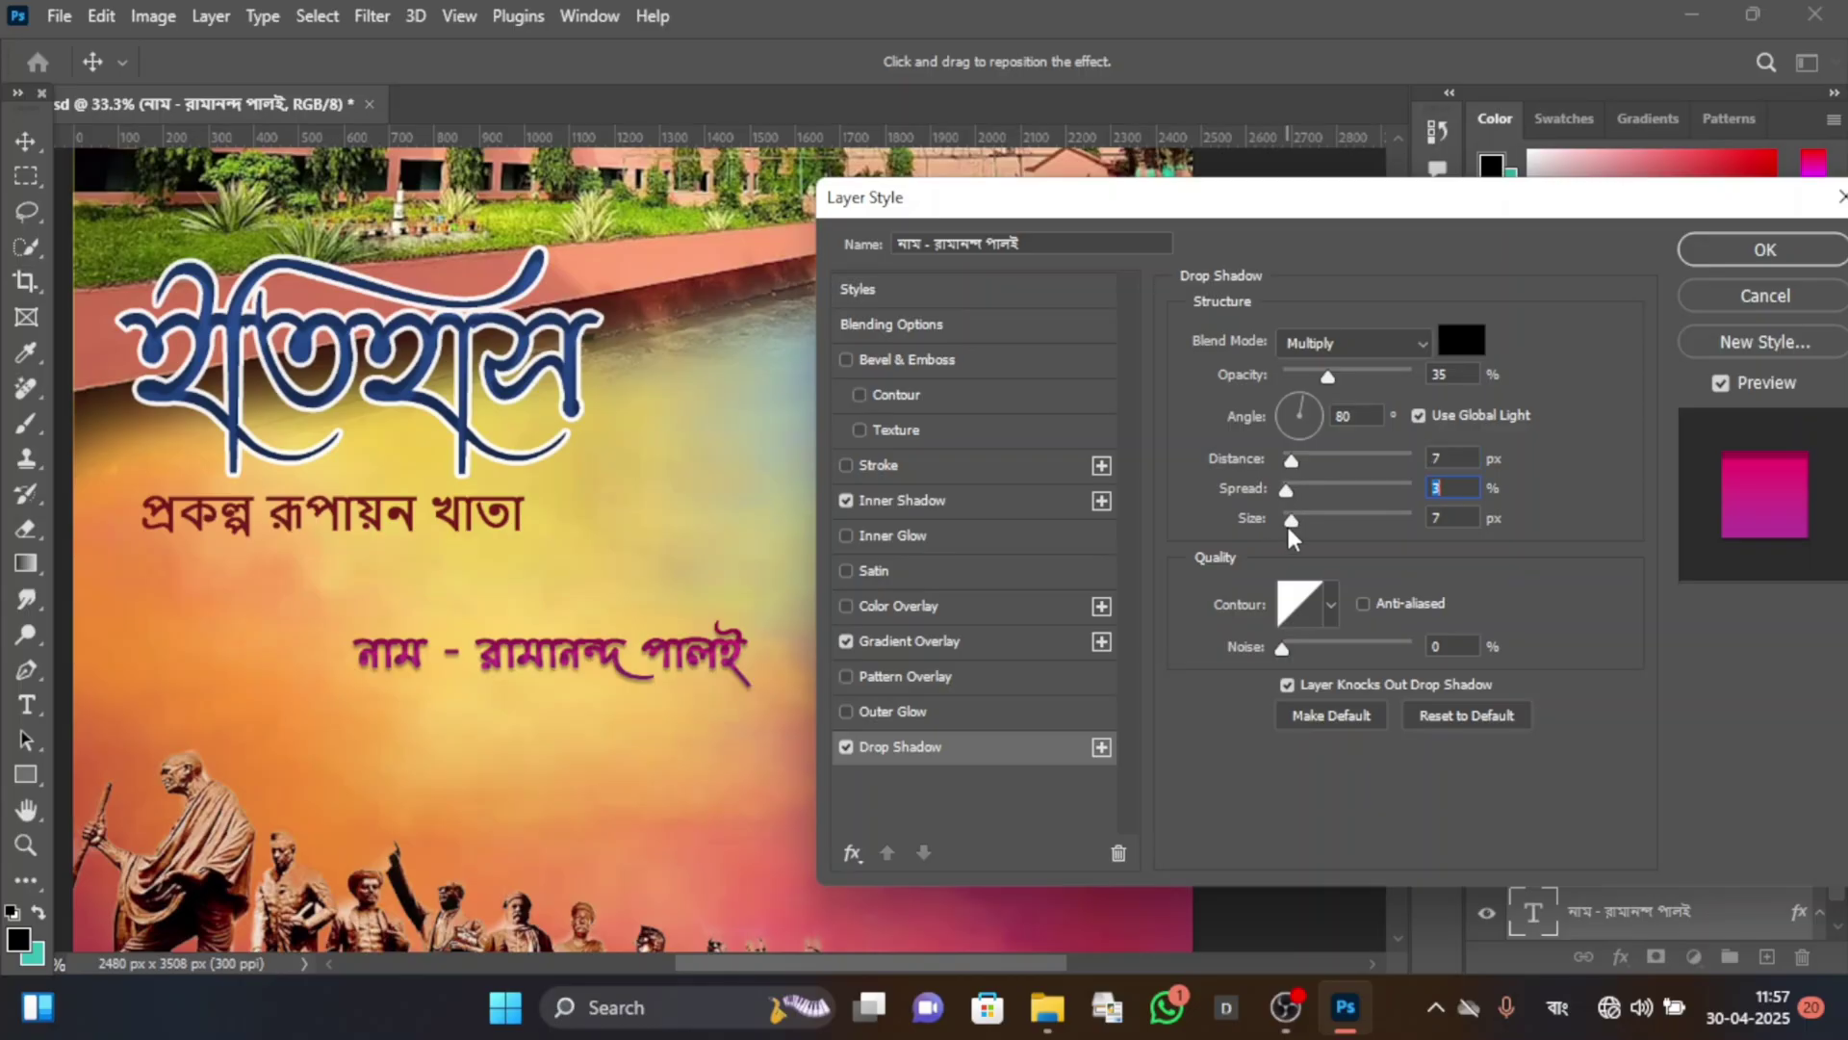
left_click_drag(1292, 520, 1307, 520)
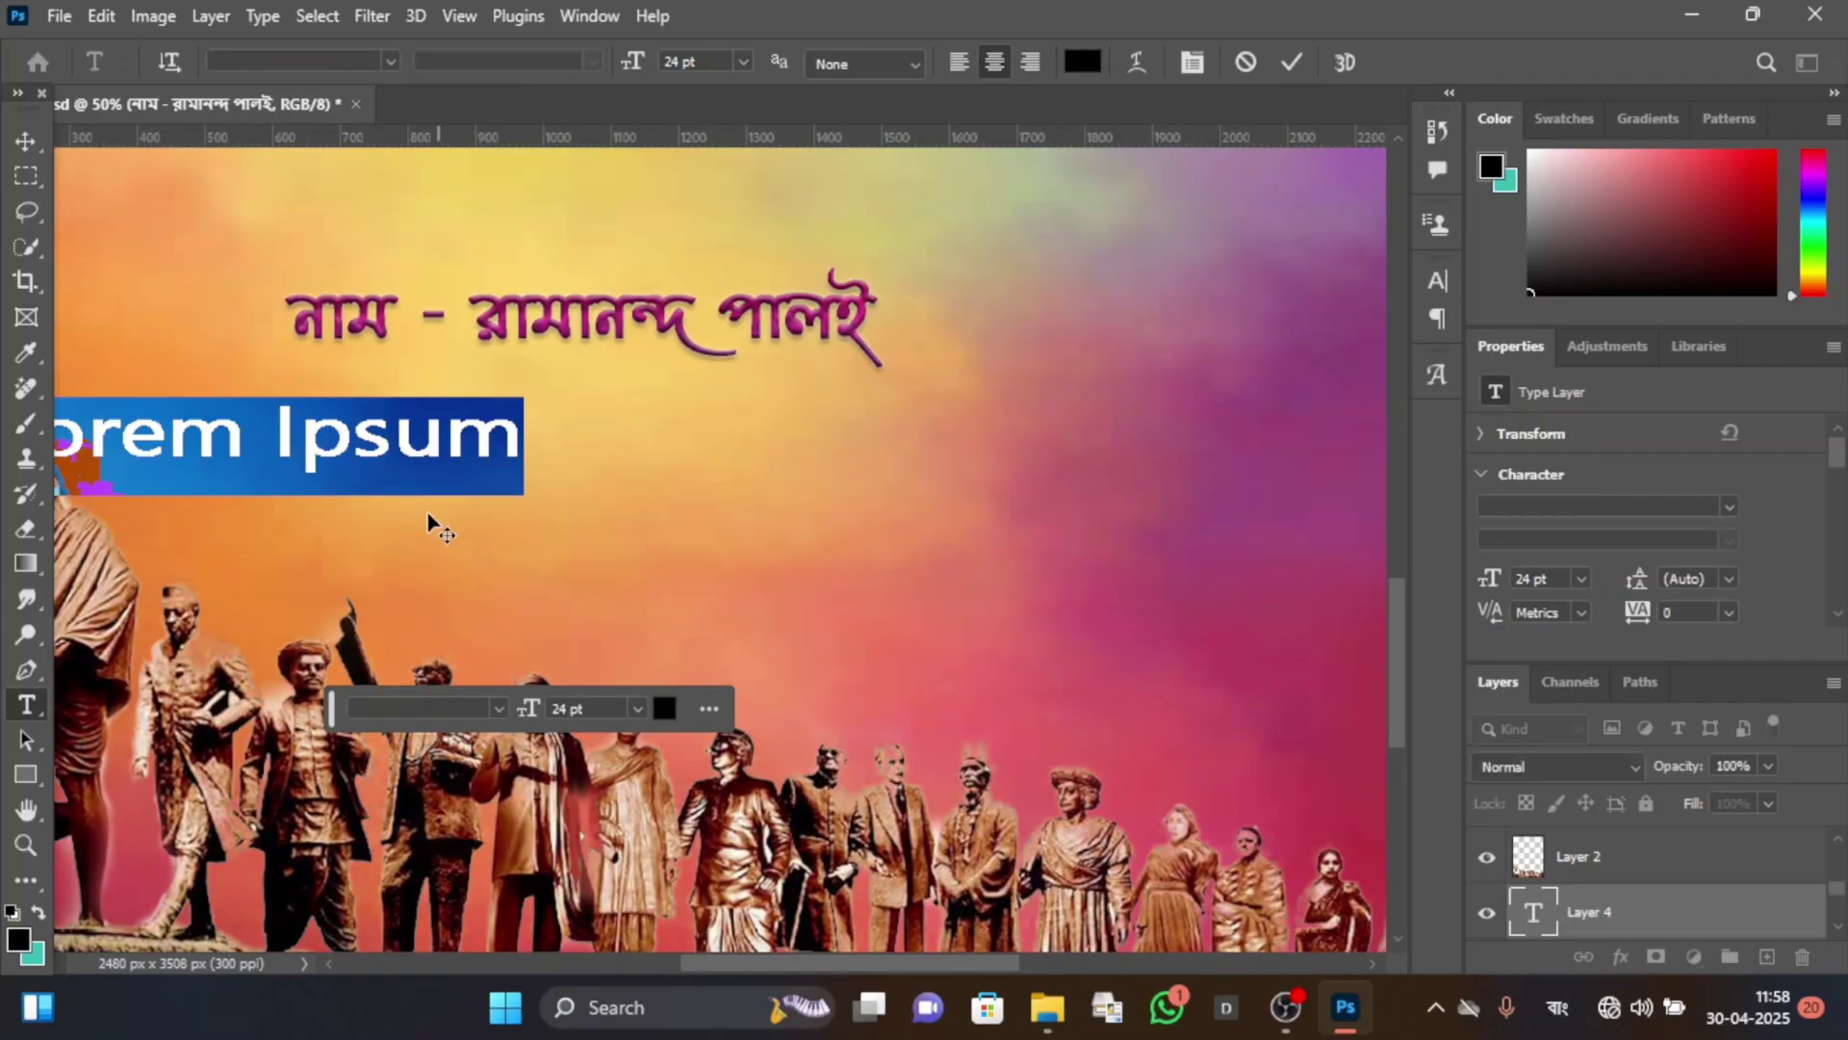
Place a new 24 pt Nirmala UI text line below the name line and begin it with the Bangla word "ক্লাস".
left_click_drag(446, 549, 871, 550)
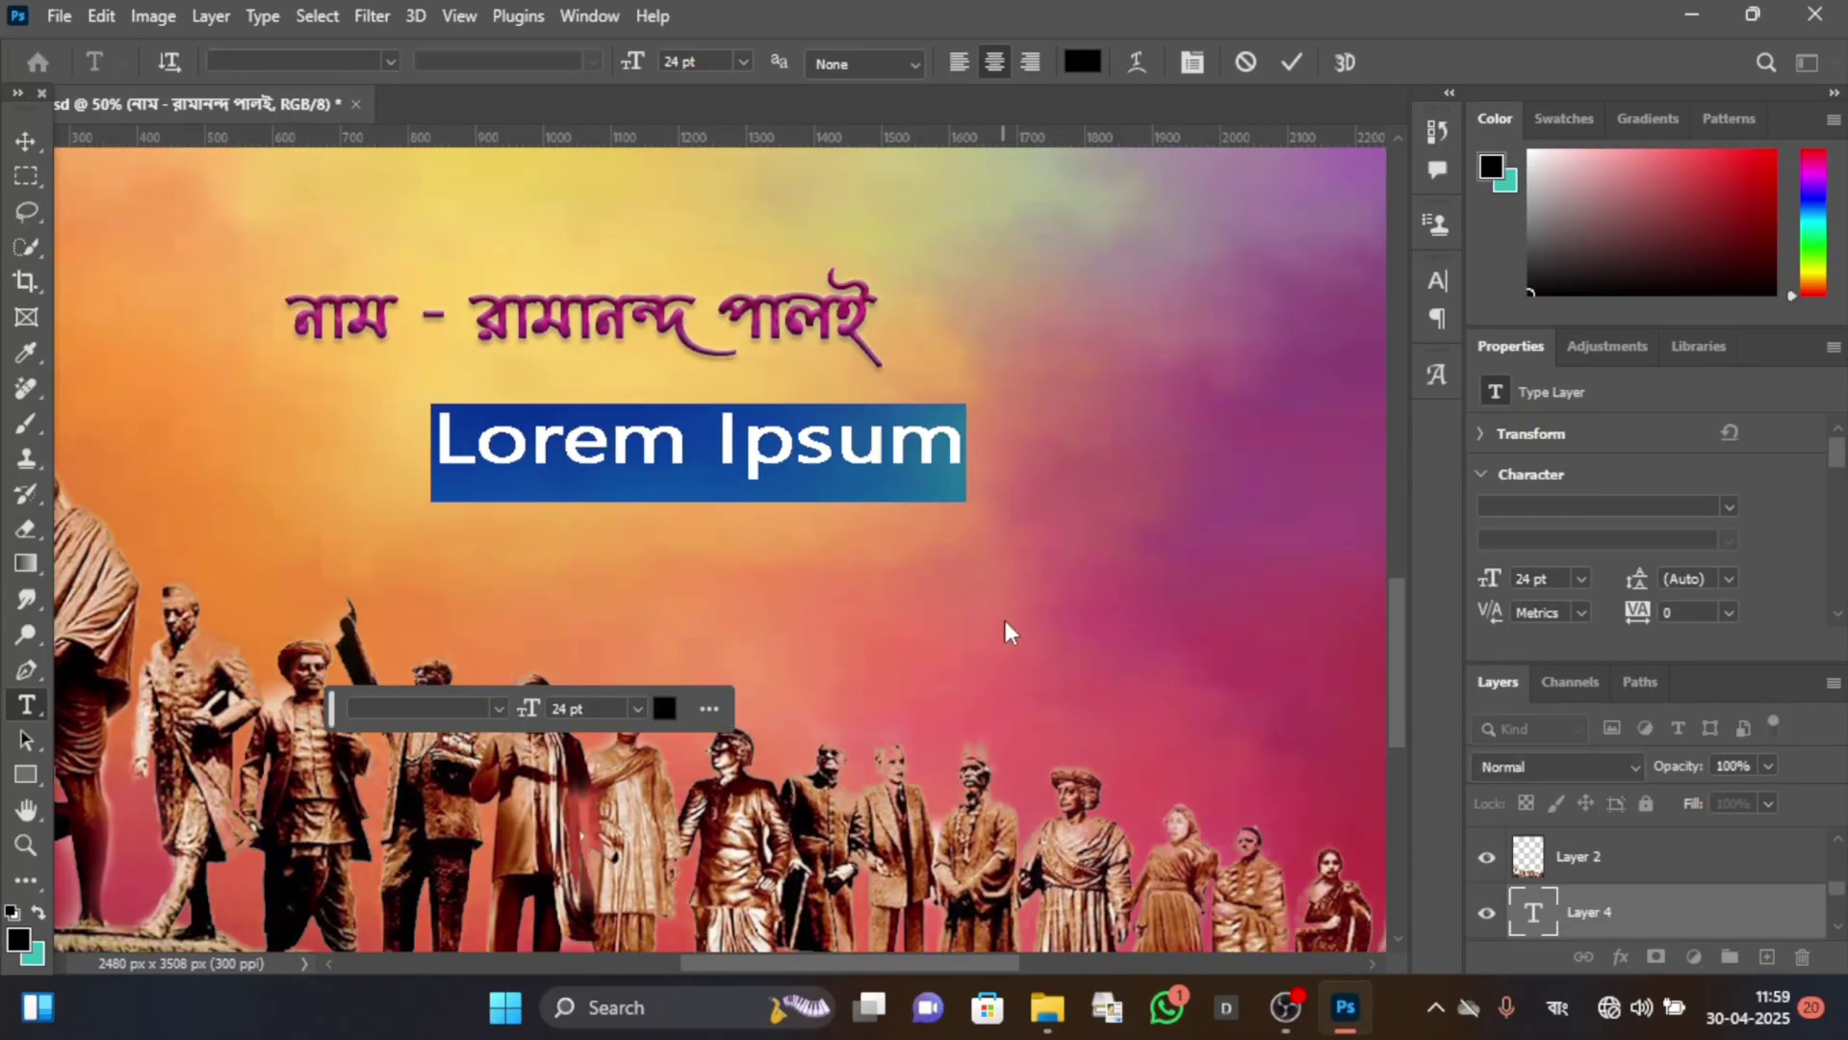
key("BackSpace")
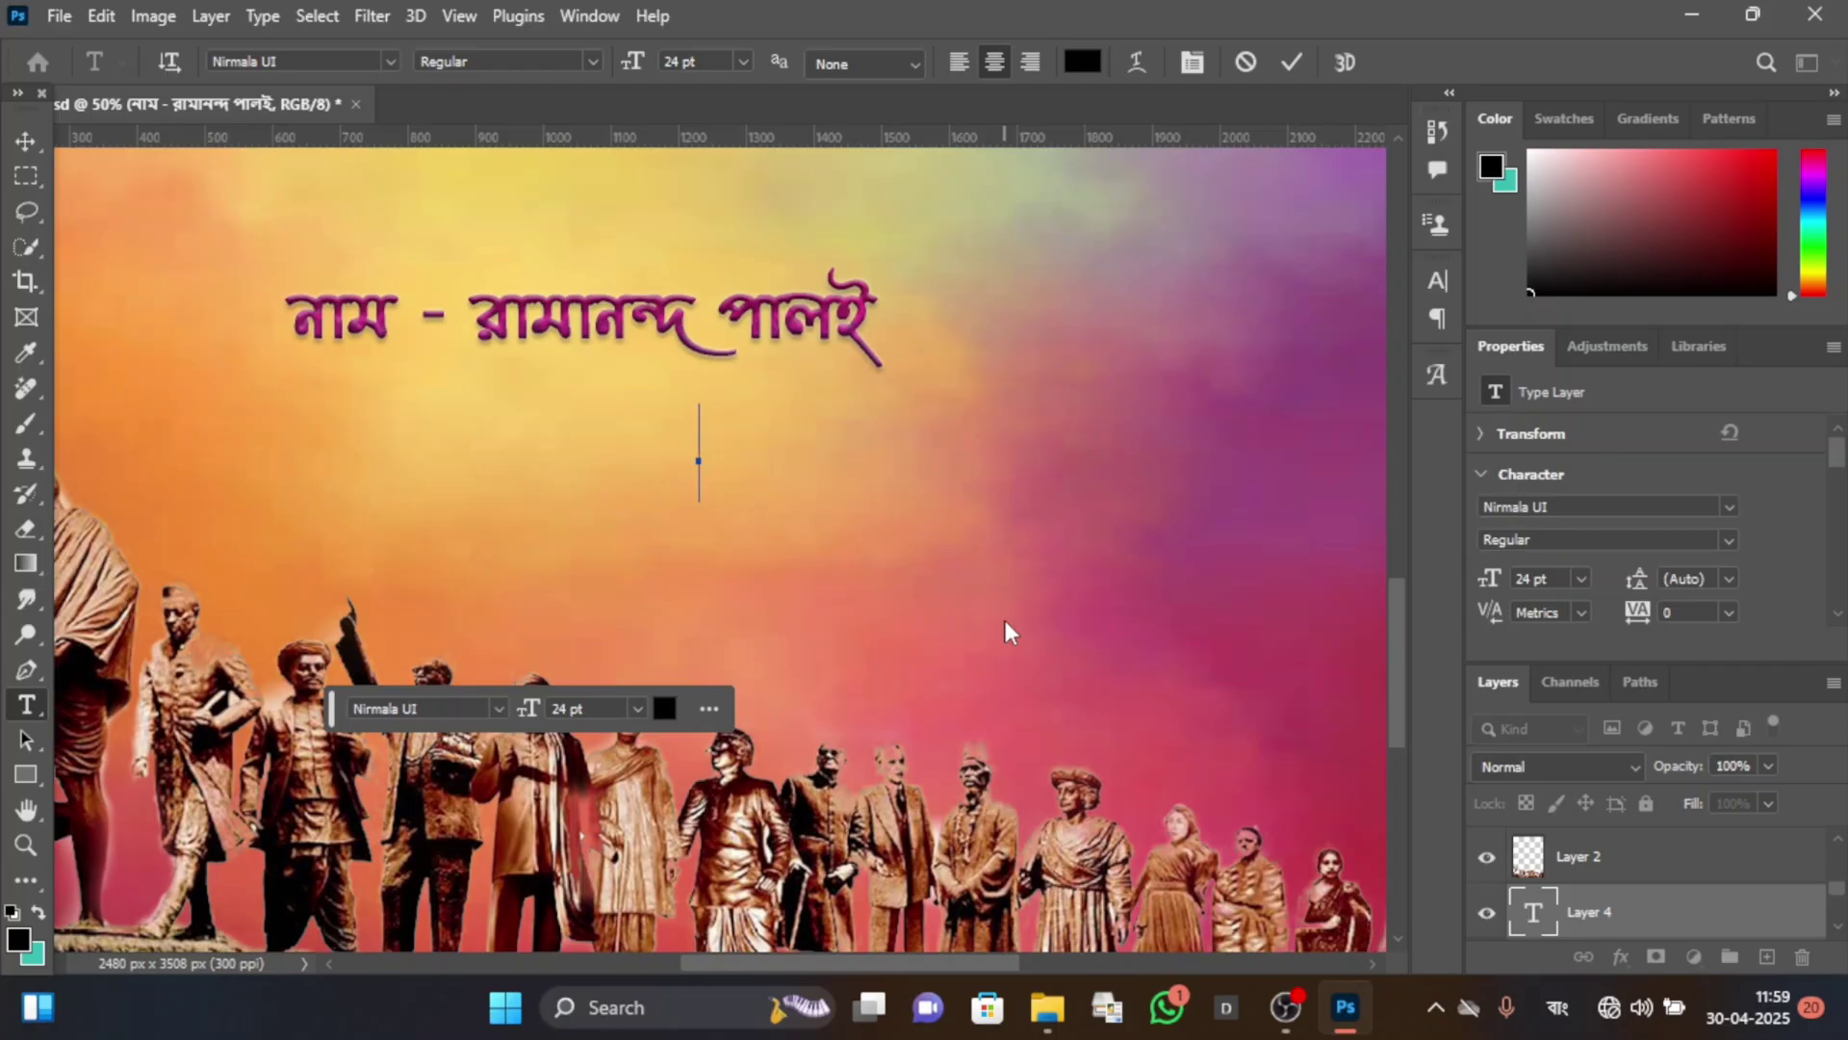
type("c")
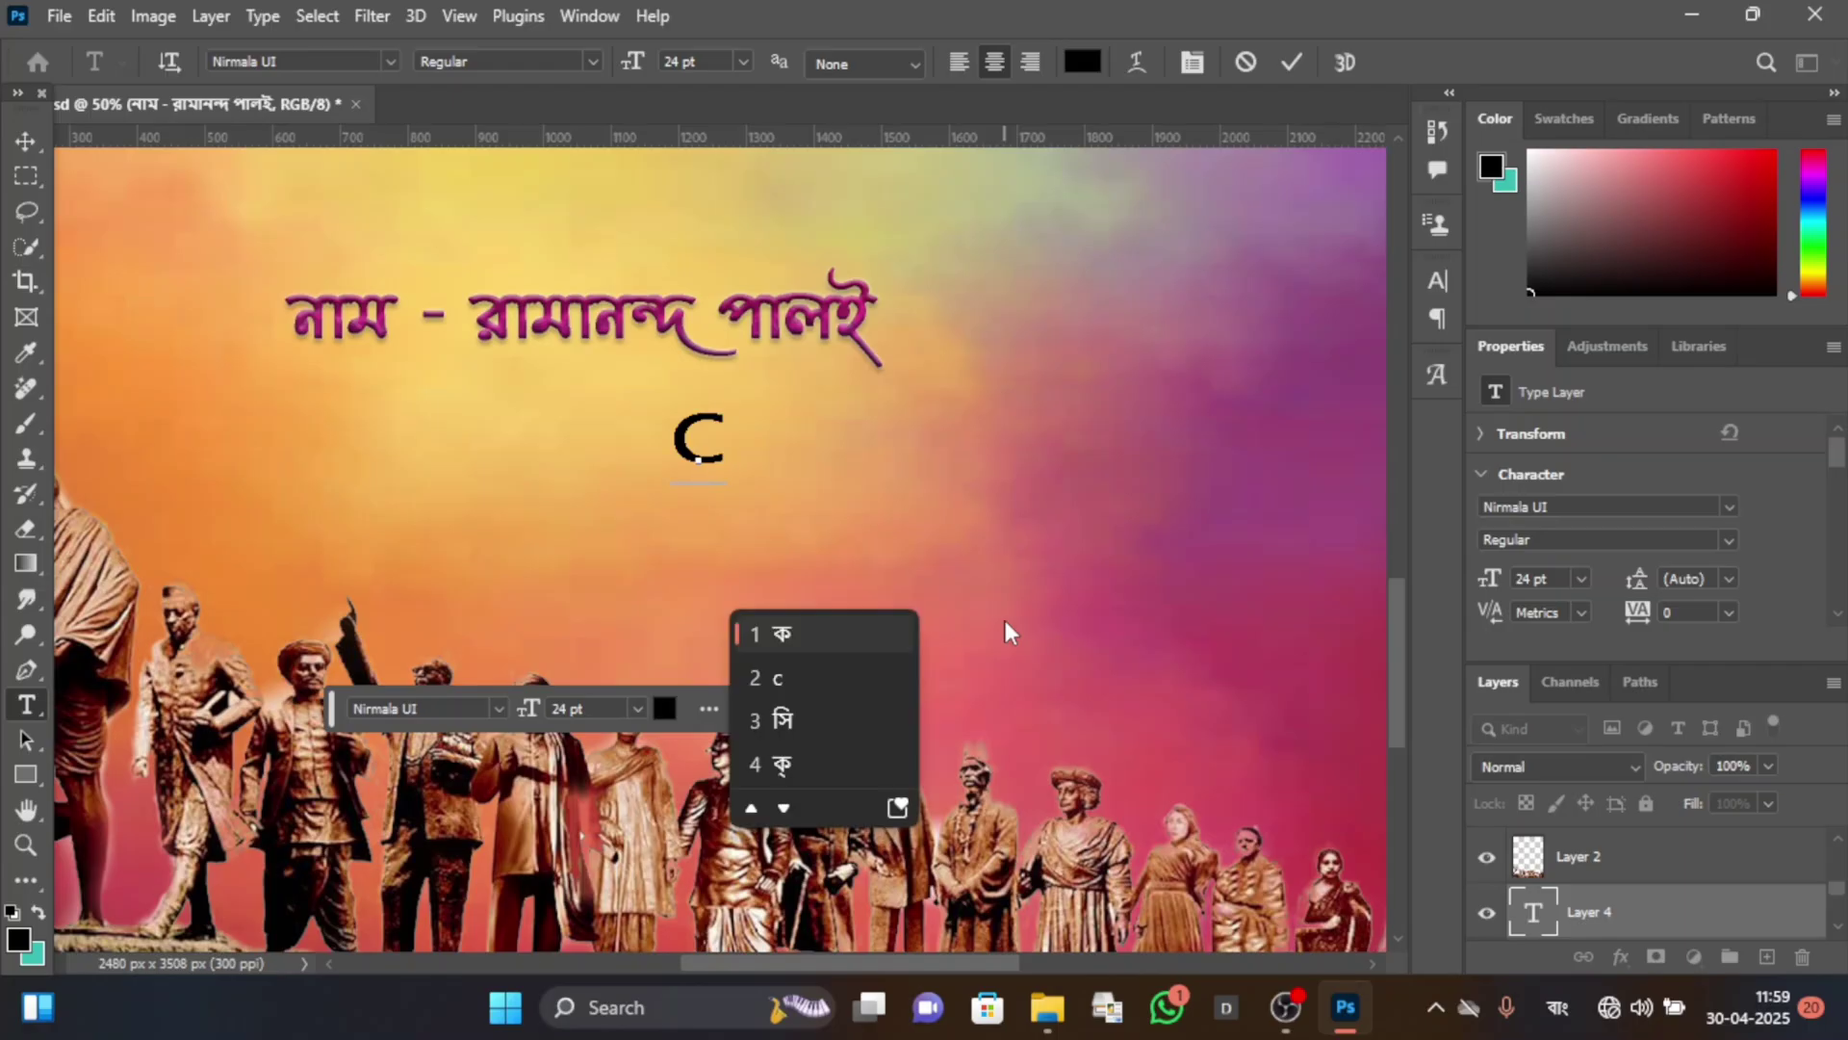
type("lass")
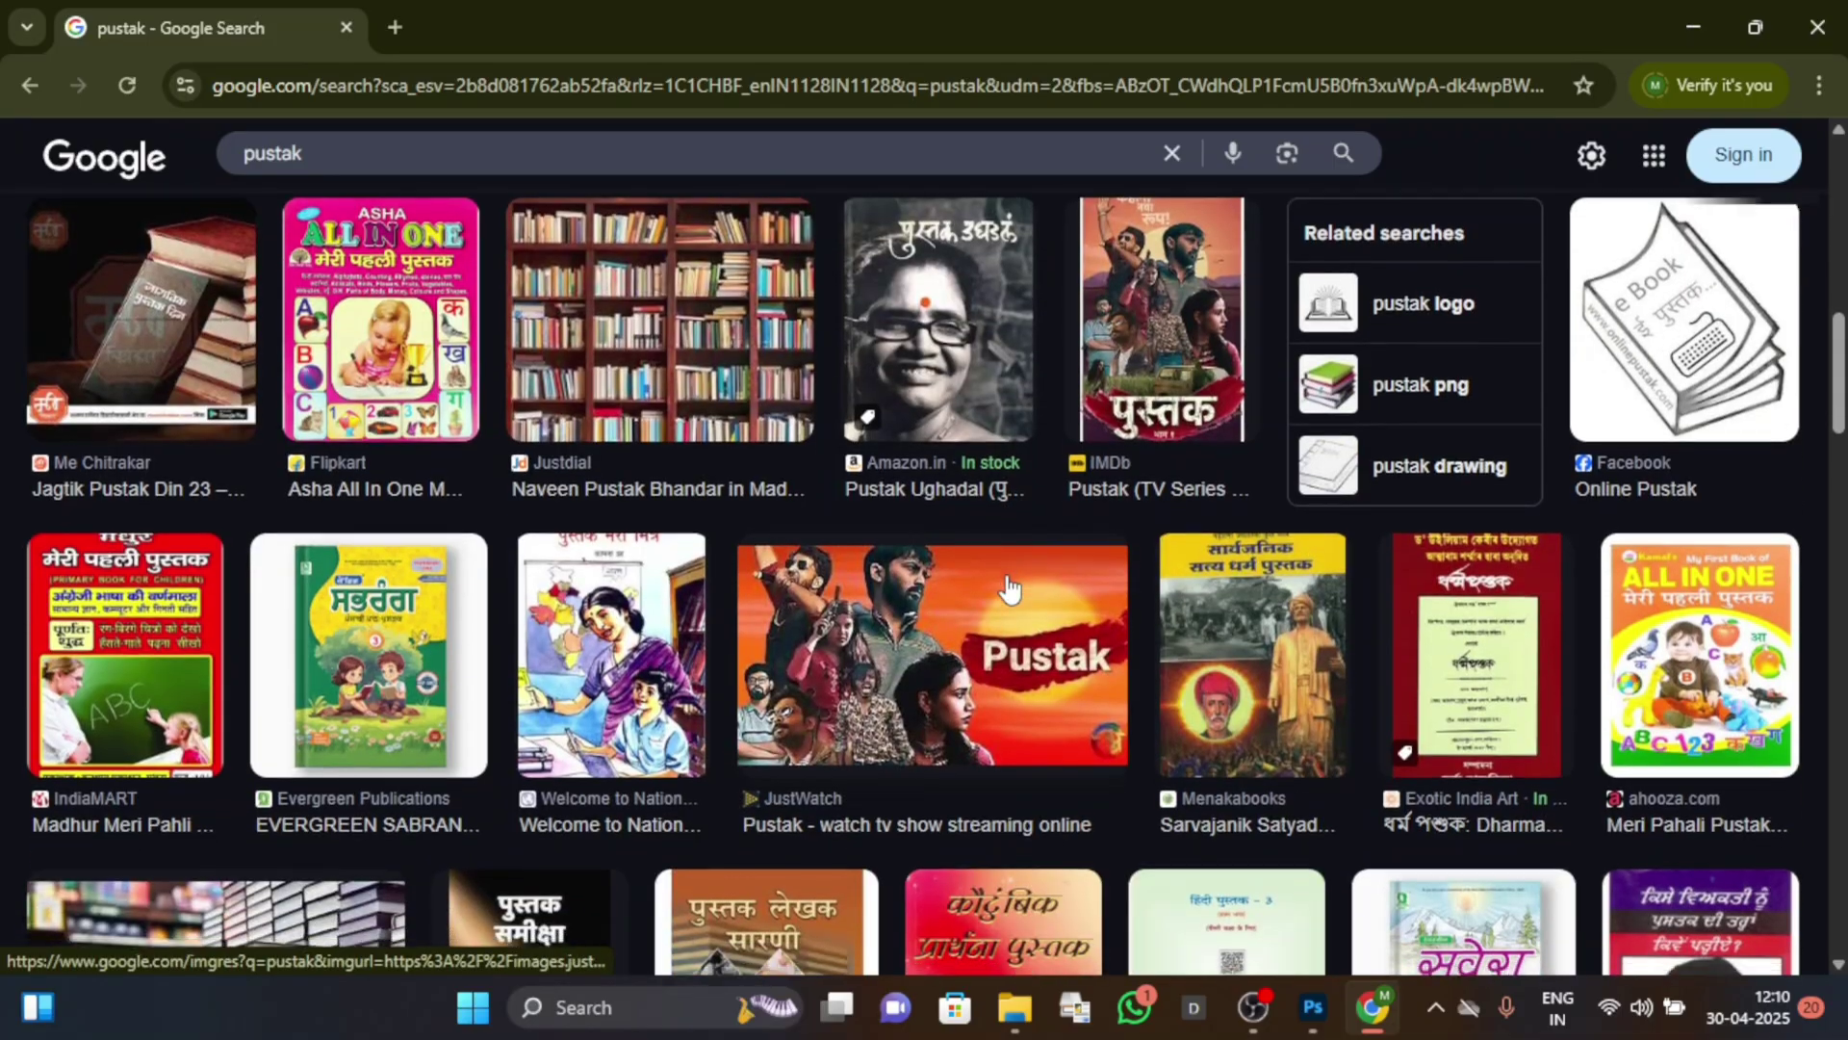
Find the illustration of three stacked red and green books in the browser's "pustak" image results and copy it.
scroll(1009, 574, "down", 8)
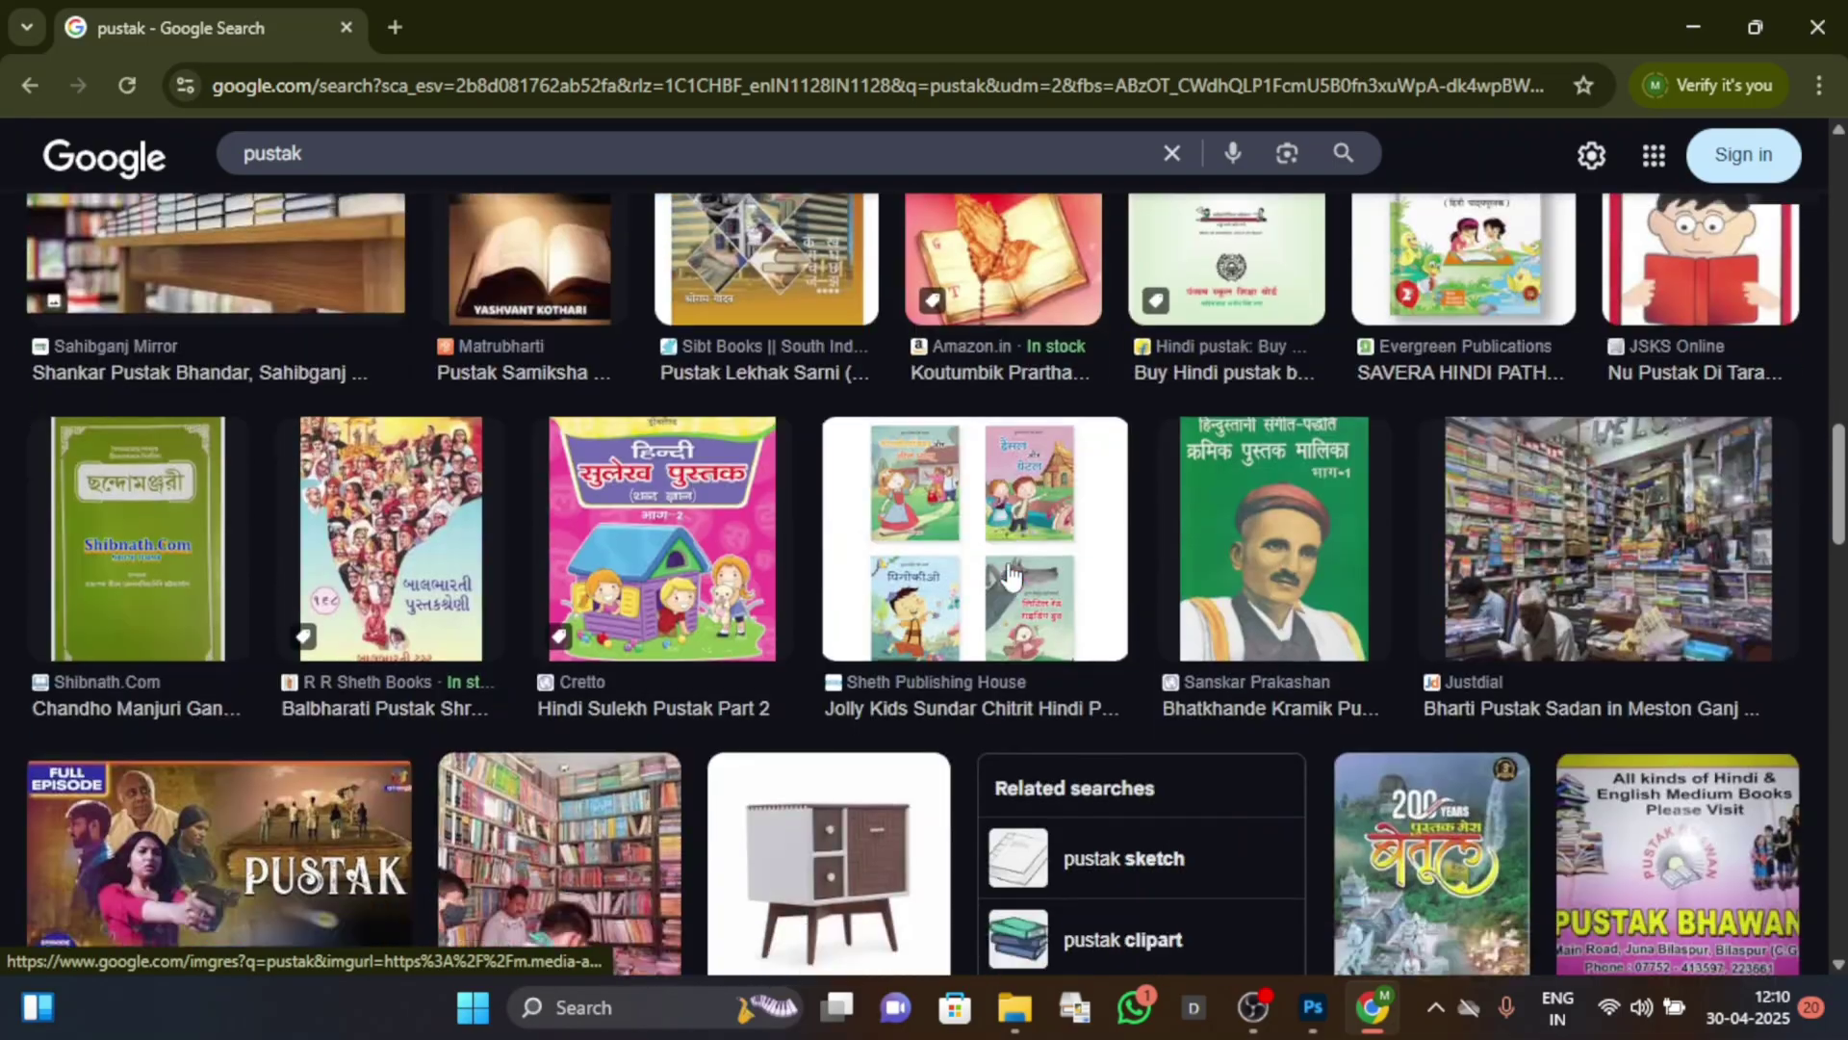
scroll(1008, 575, "down", 12)
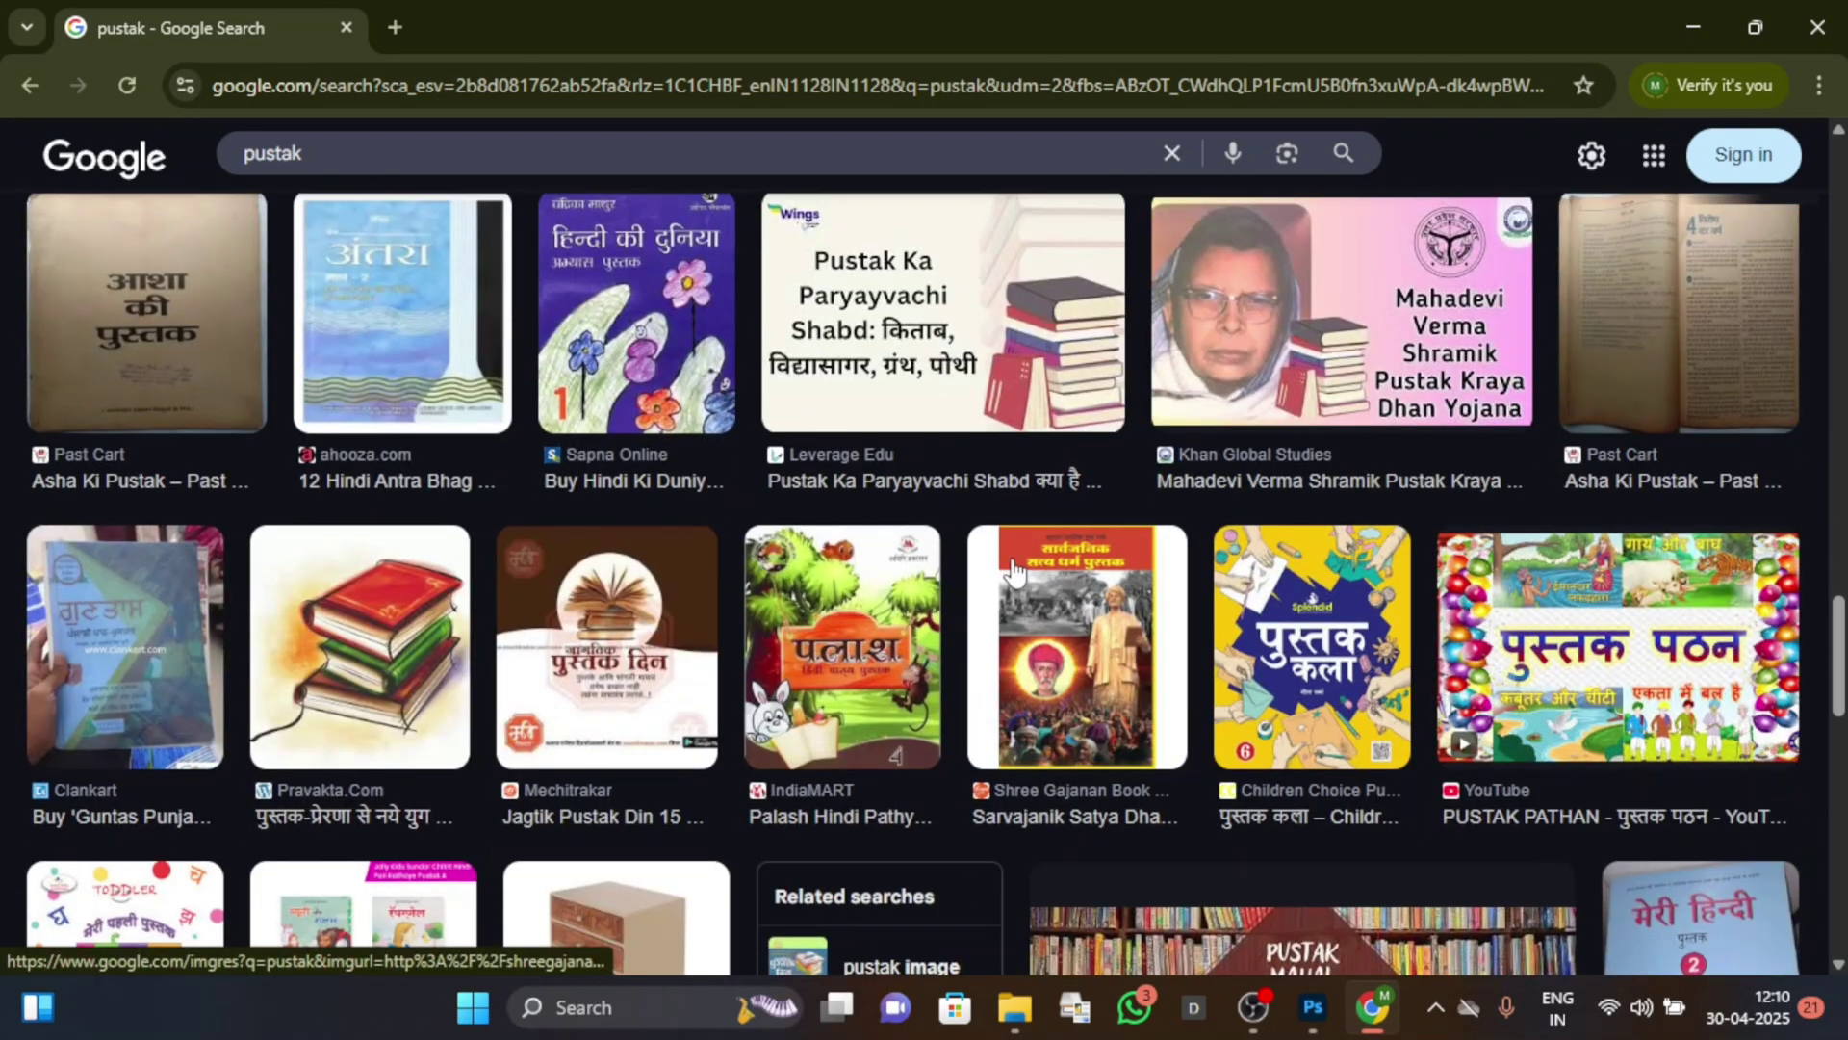
left_click(380, 659)
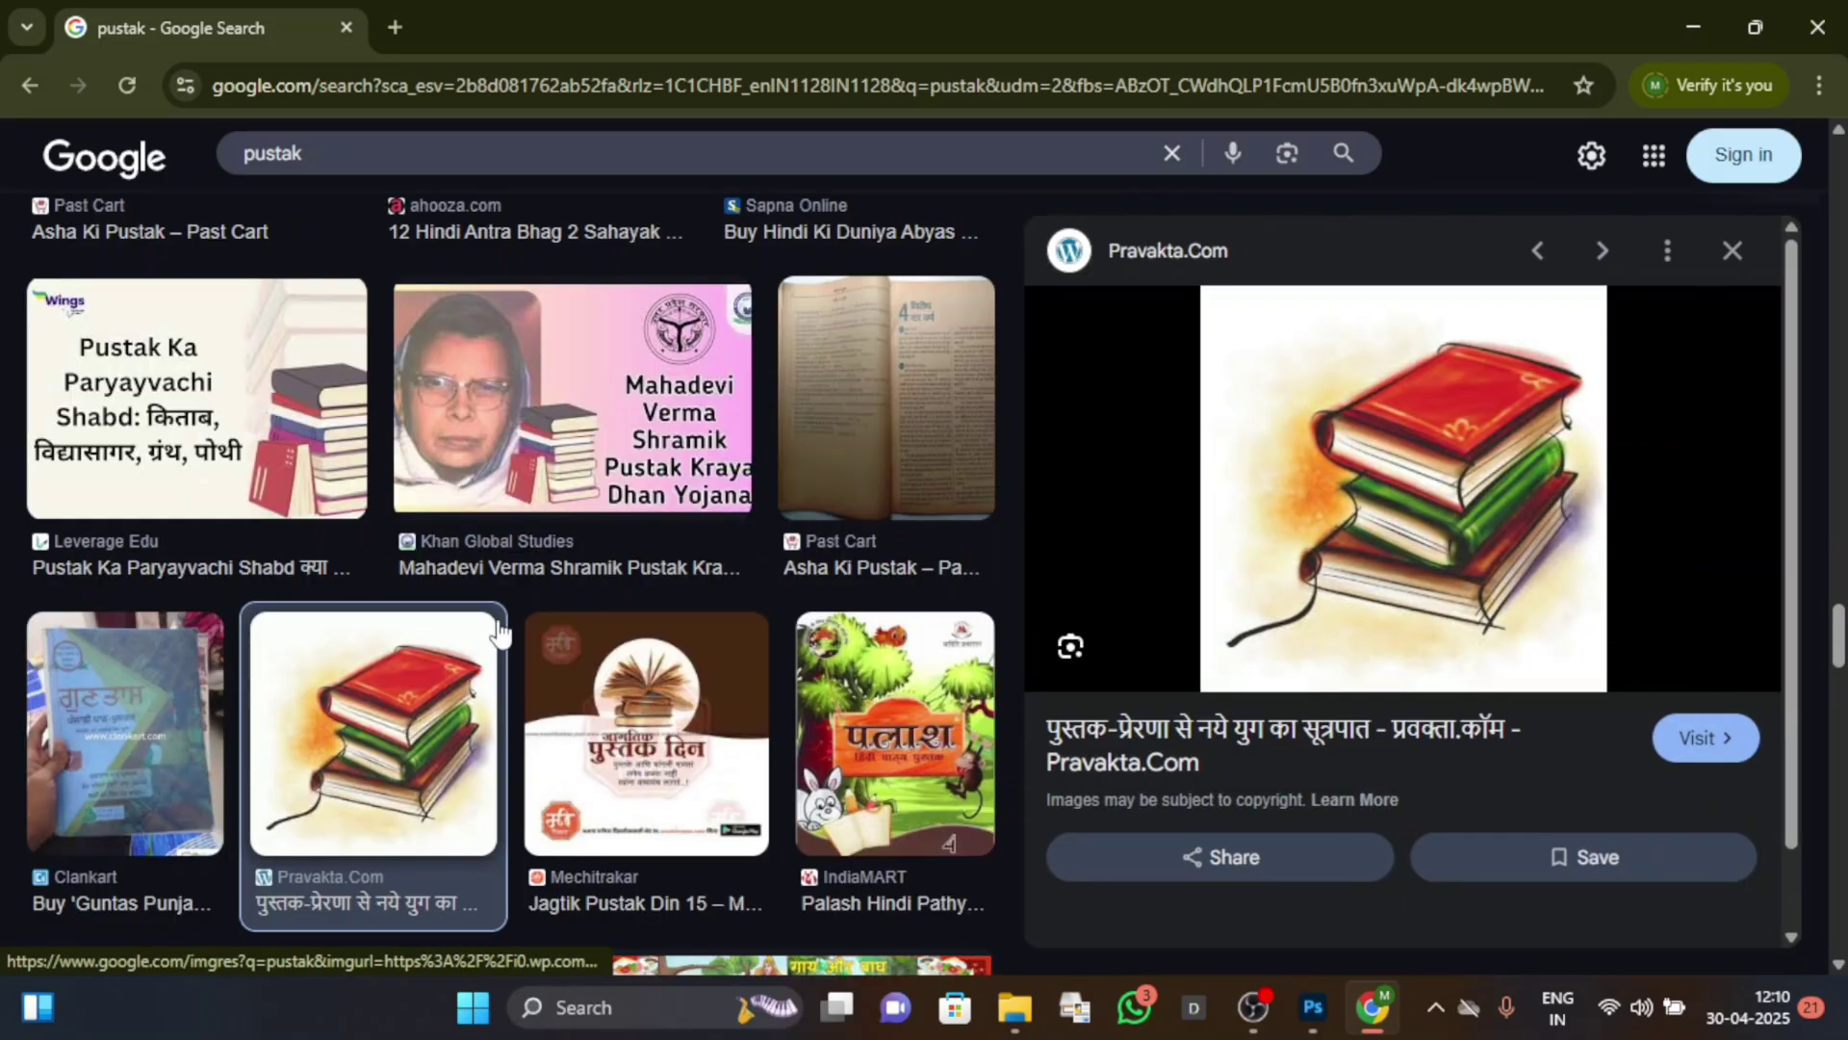
right_click(1433, 505)
left_click(1564, 797)
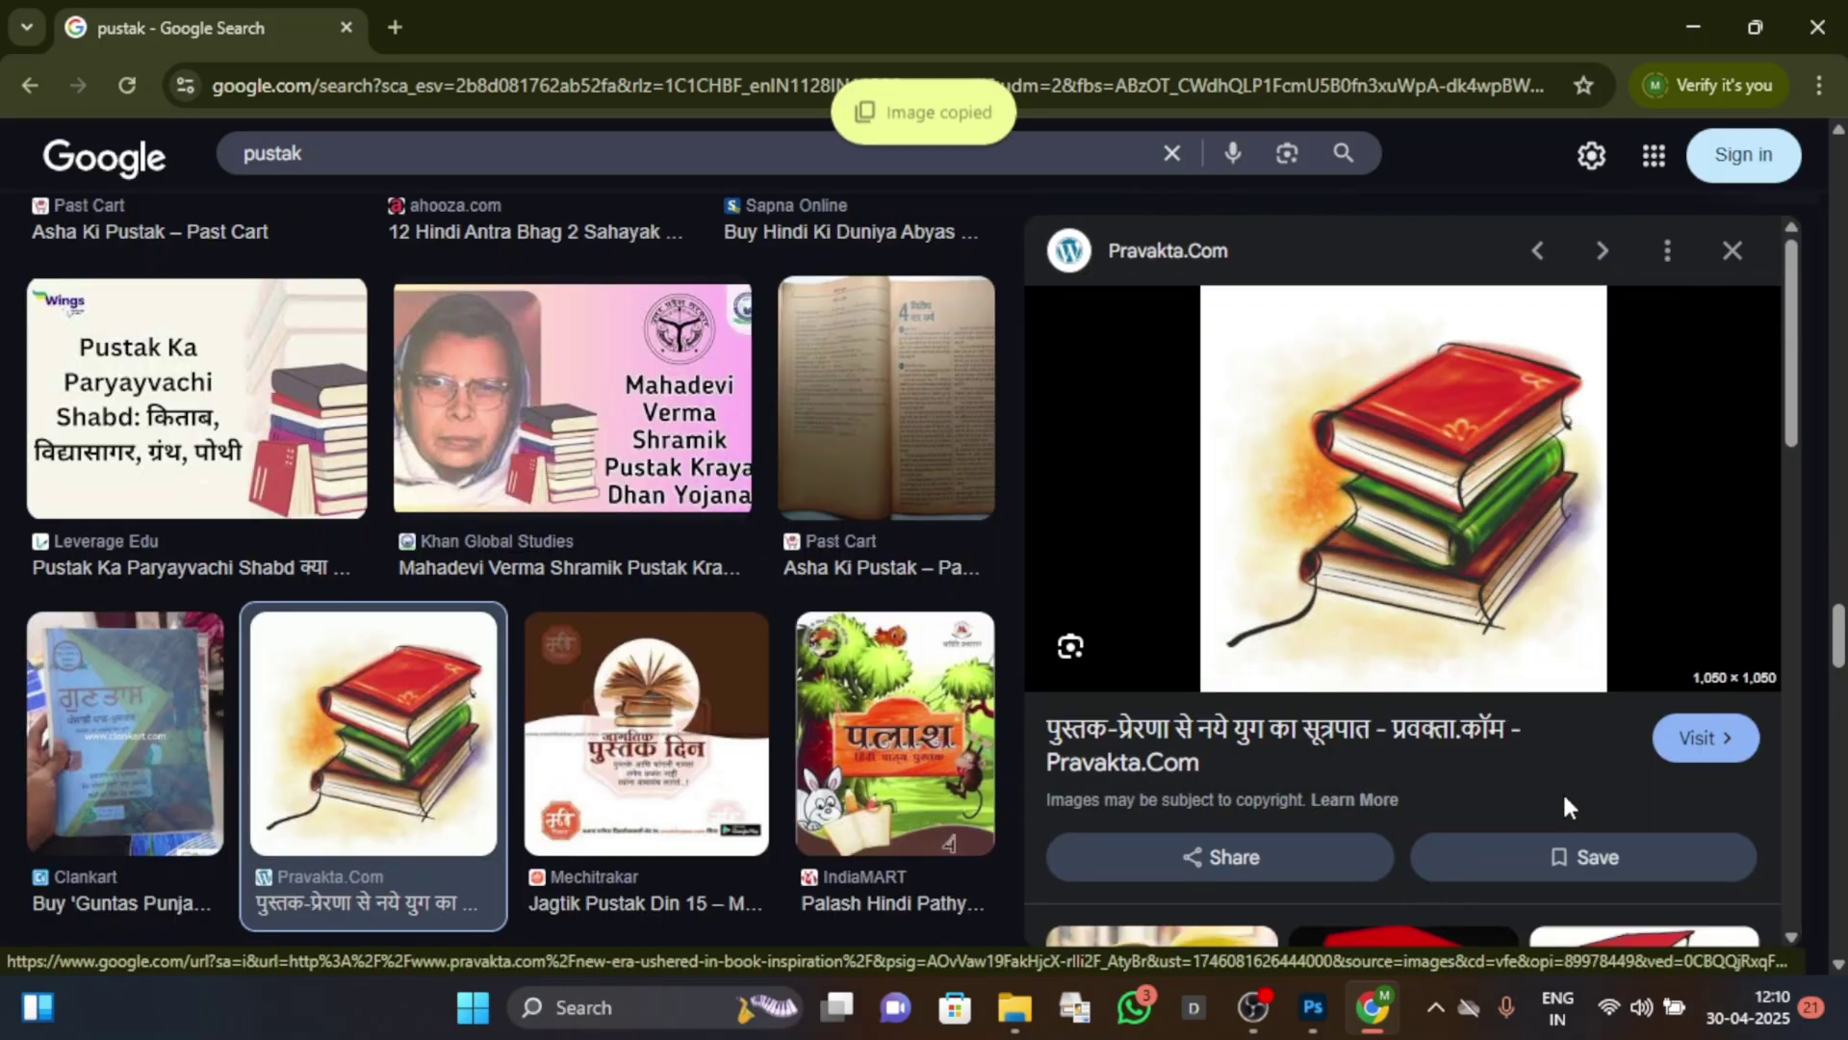
Switch to Photoshop, paste the books image into the cover and move it to the poster's right edge, above the statues.
key("alt+Tab")
left_click(852, 580)
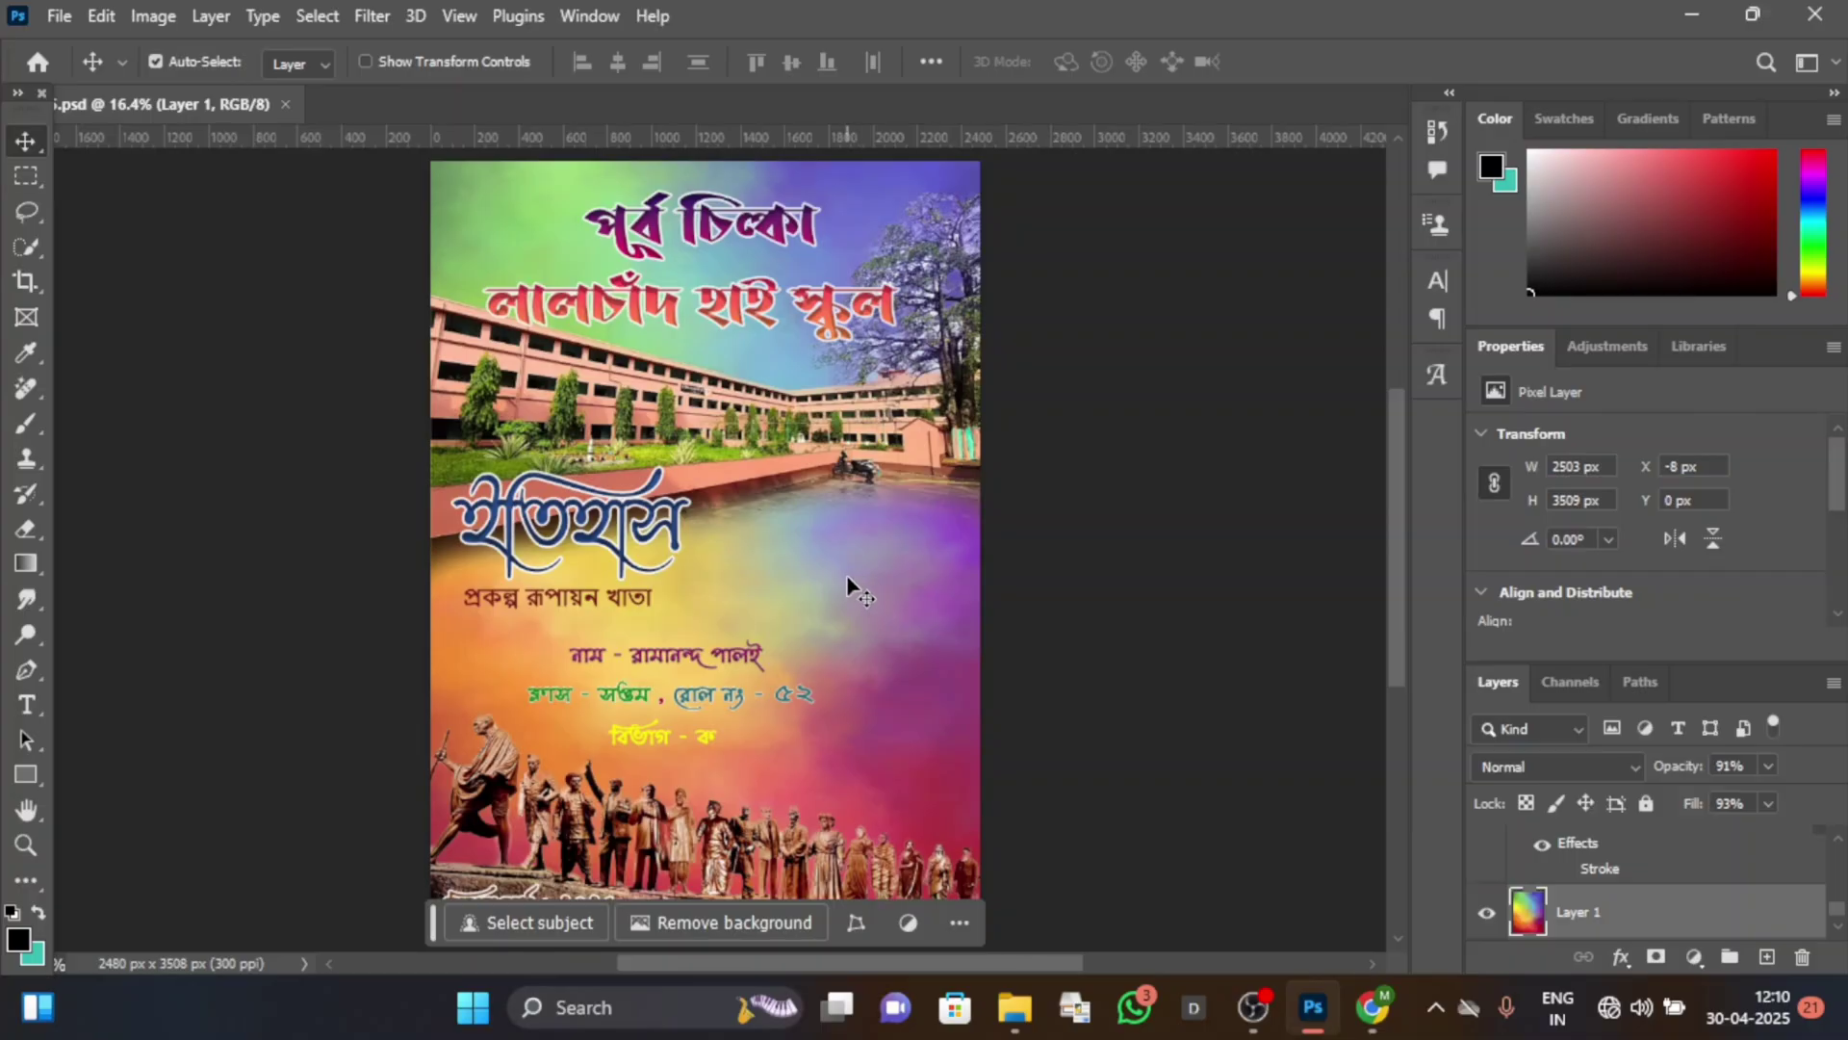
key("ctrl+v")
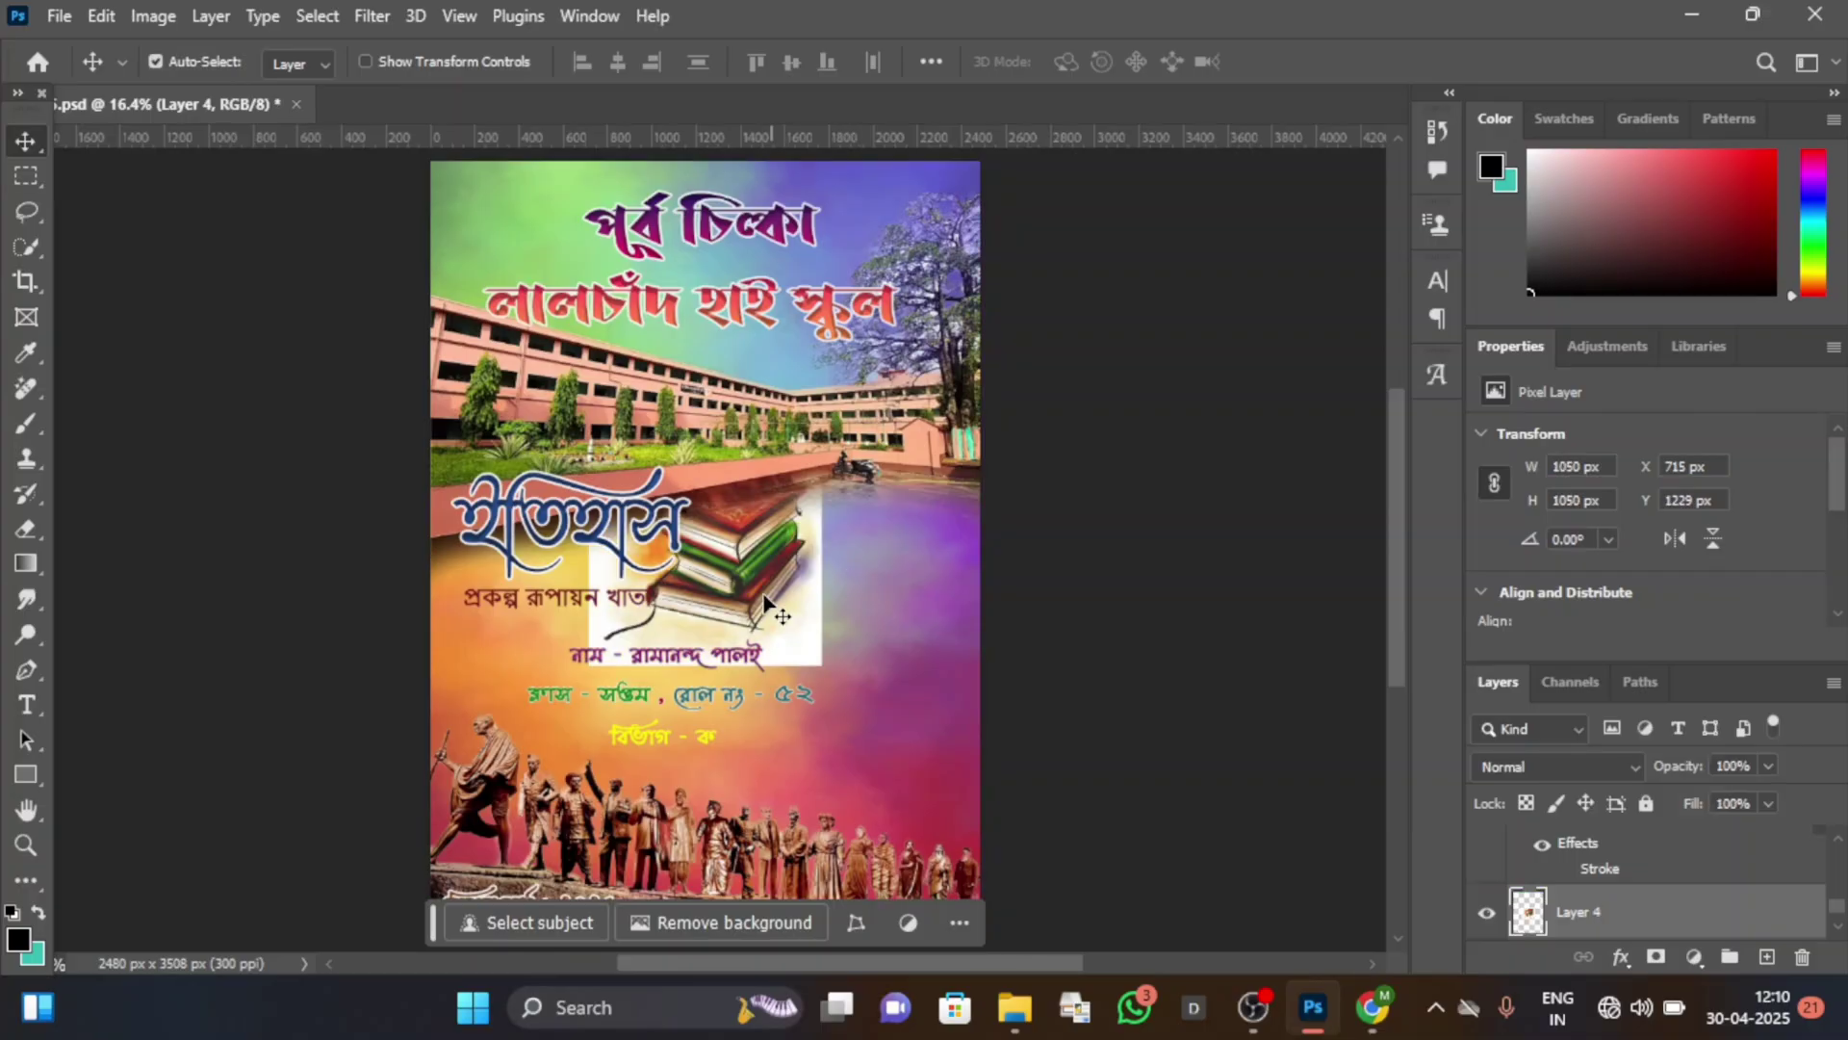
left_click_drag(795, 614, 901, 744)
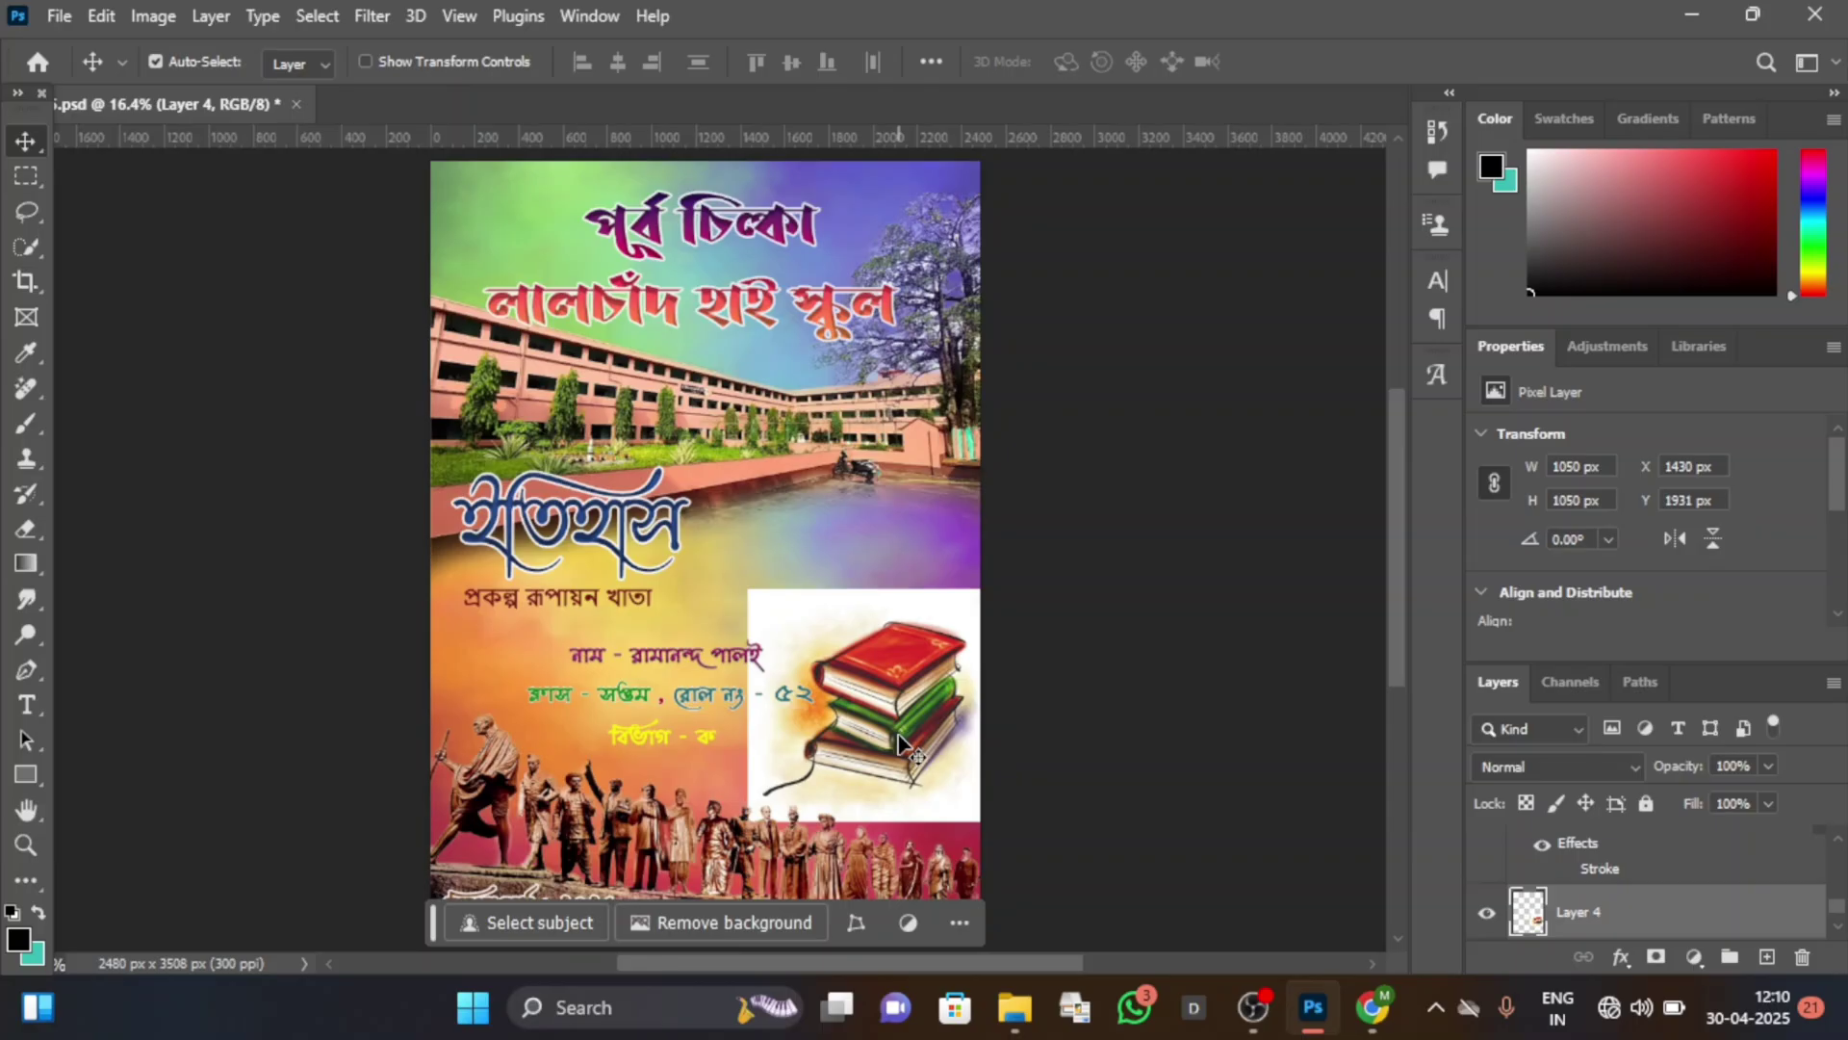
Scale the books image down to about 869 by 869 px, keeping its lower-right corner in place.
key("ctrl+plus")
key("ctrl+plus")
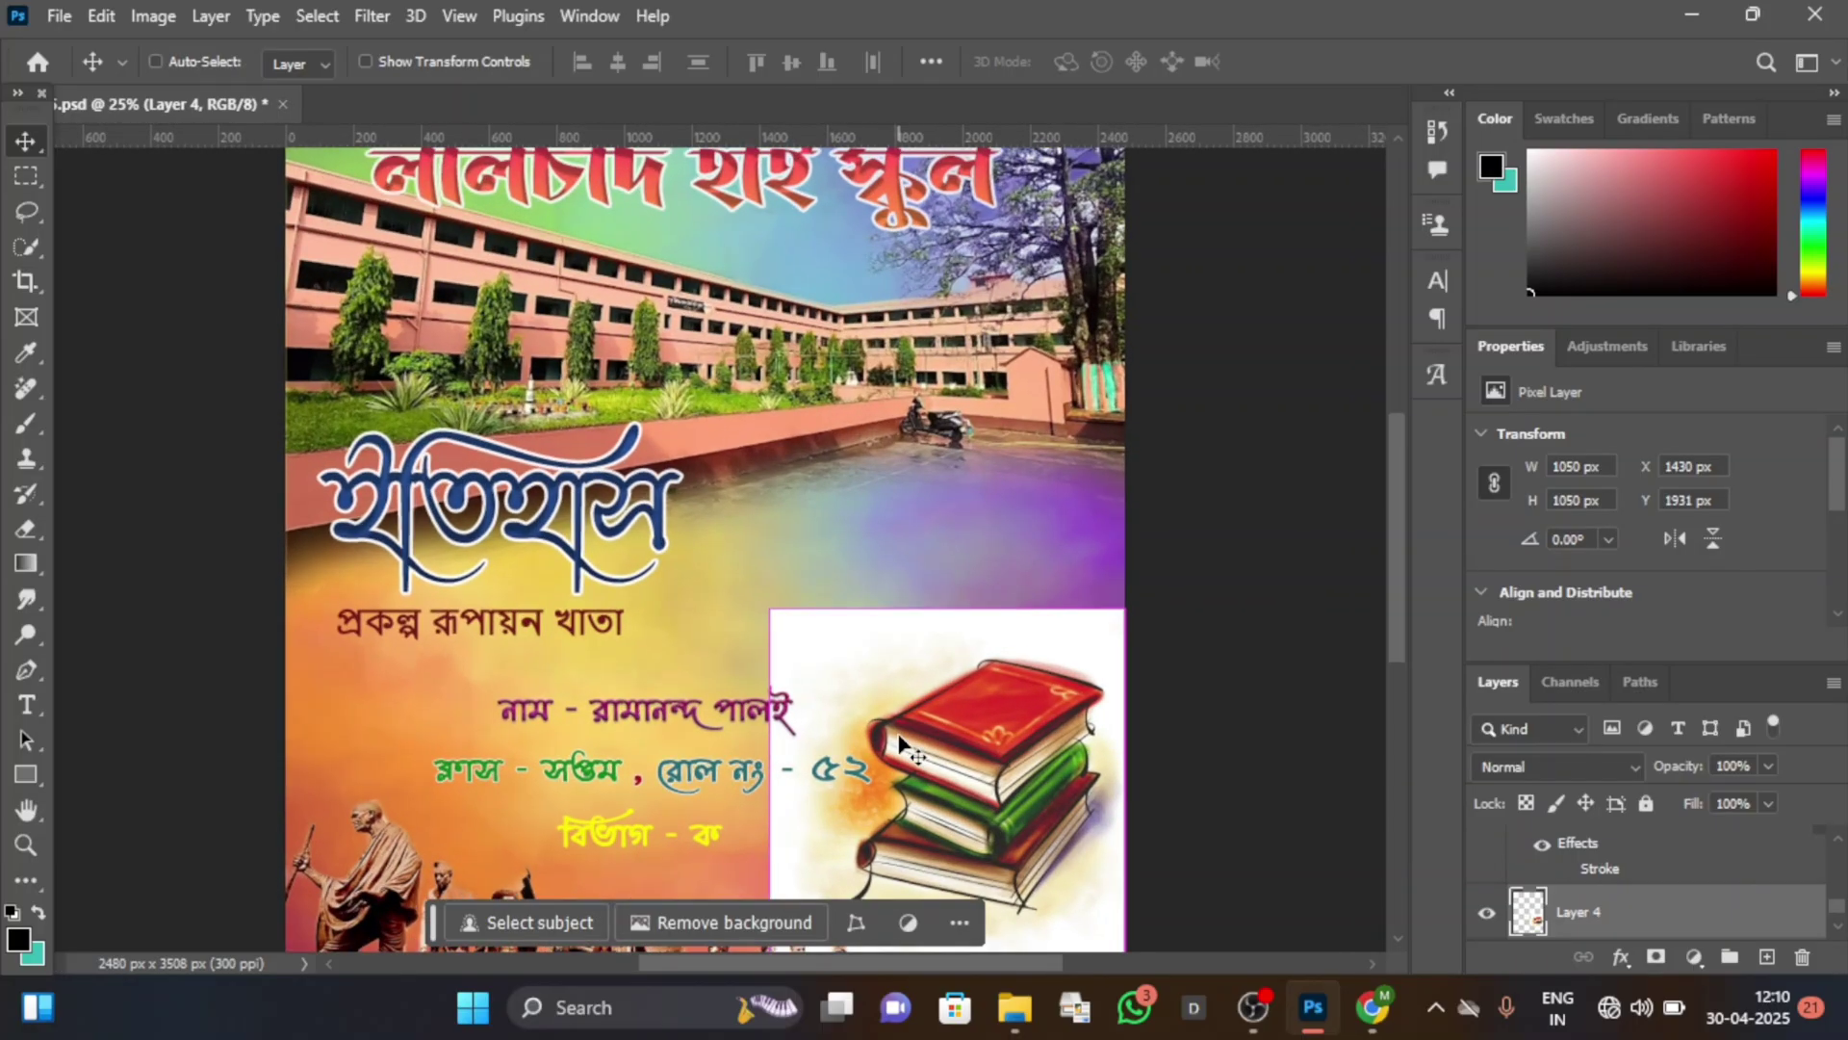
scroll(1131, 525, "down", 5)
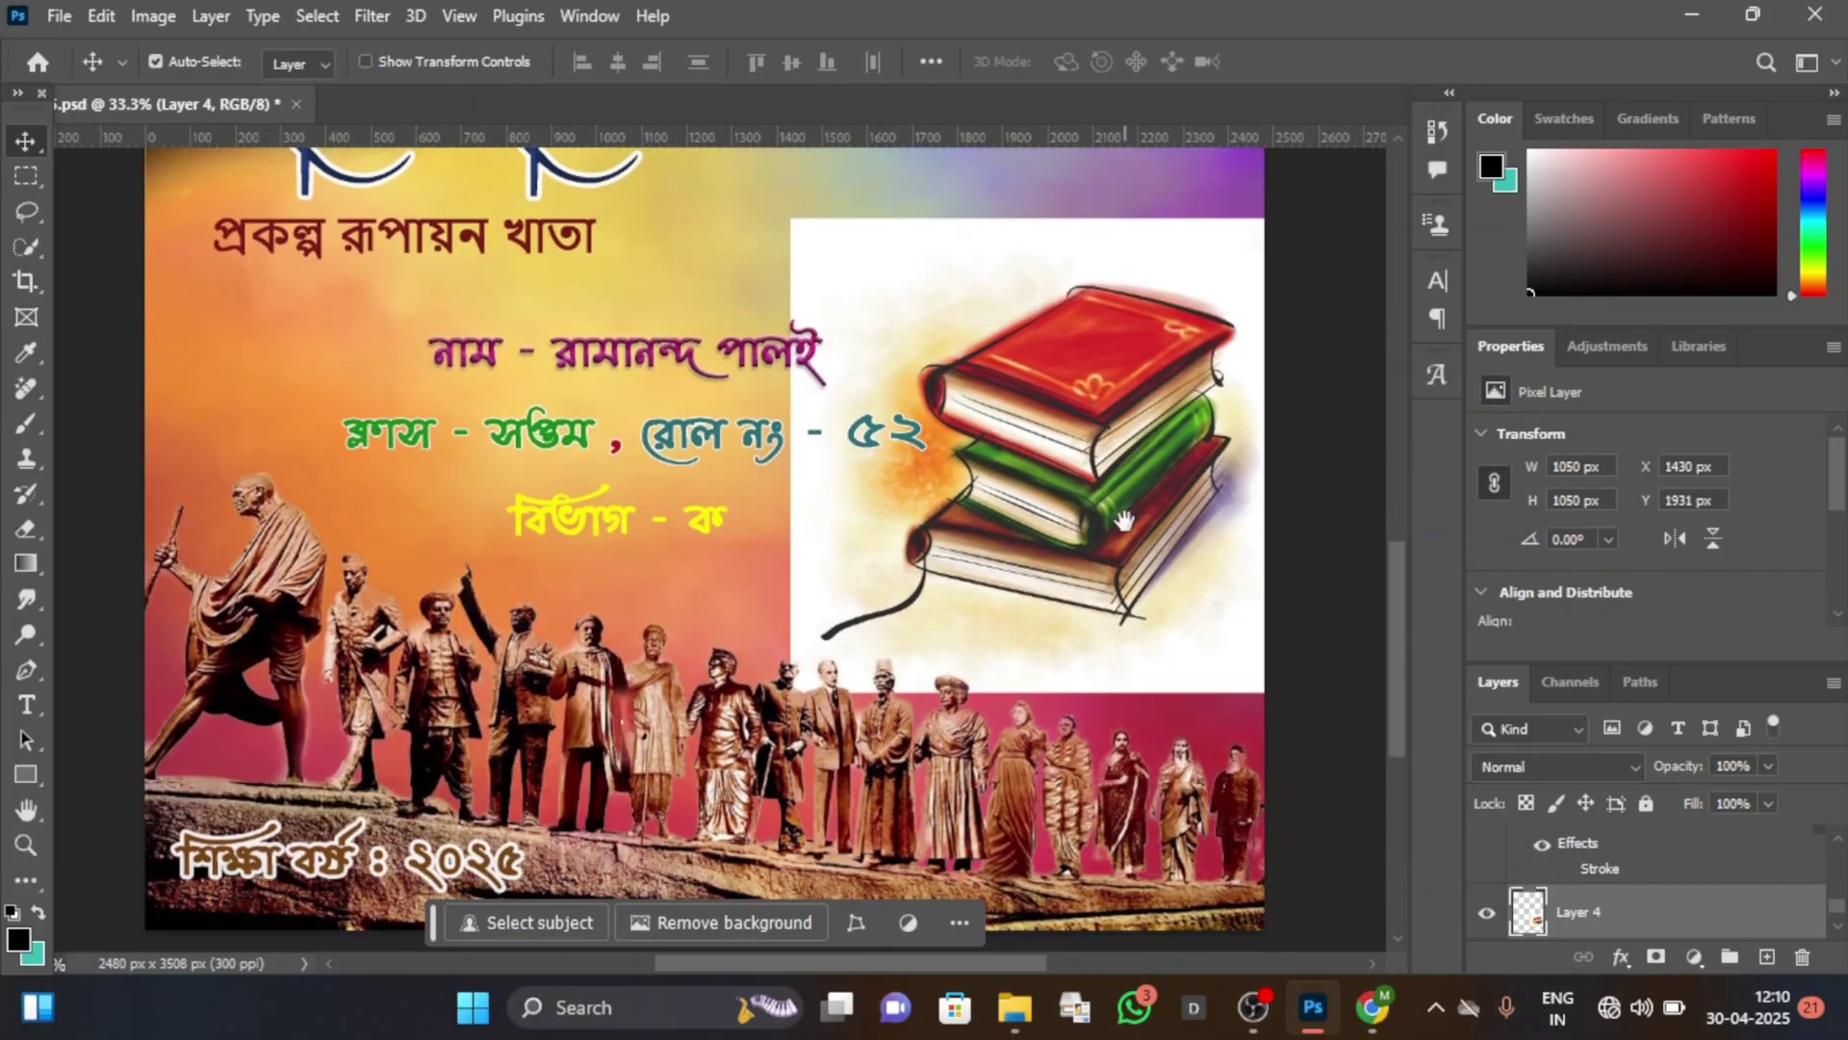
left_click_drag(1124, 521, 1067, 526)
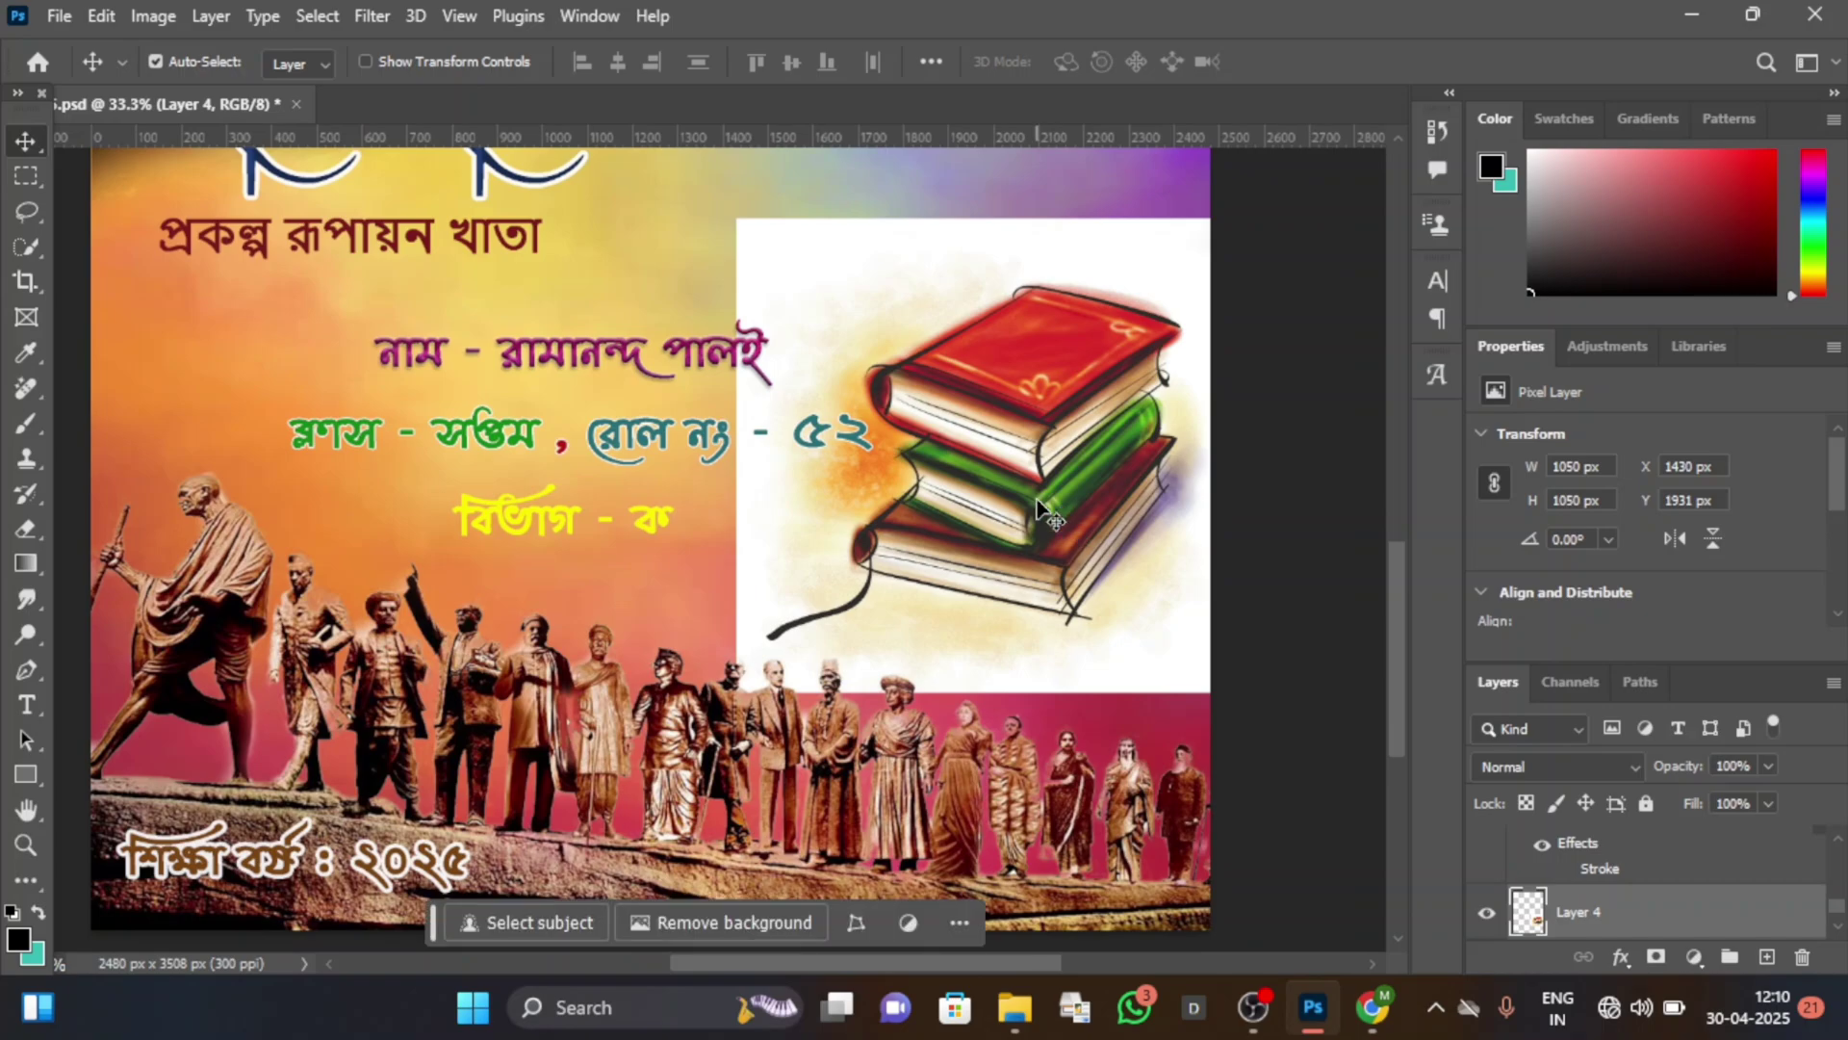
key("ctrl+t")
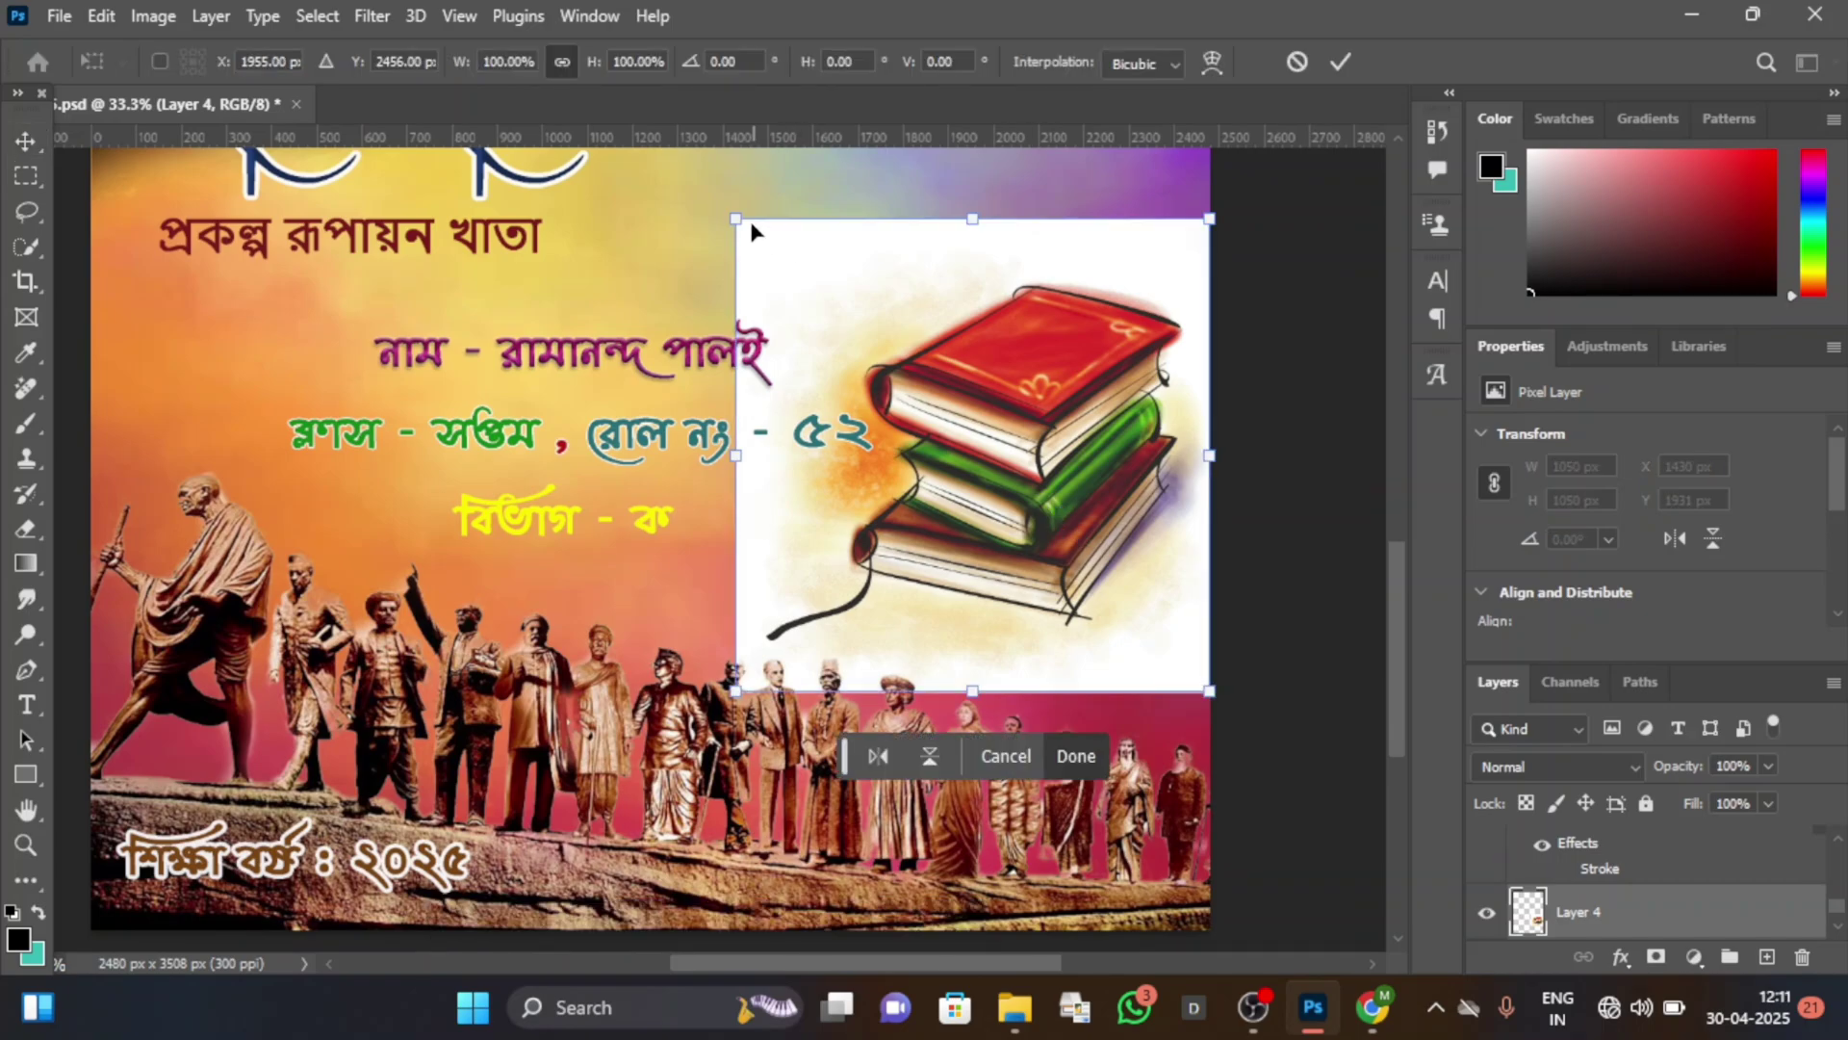
left_click_drag(748, 223, 840, 278)
key("Return")
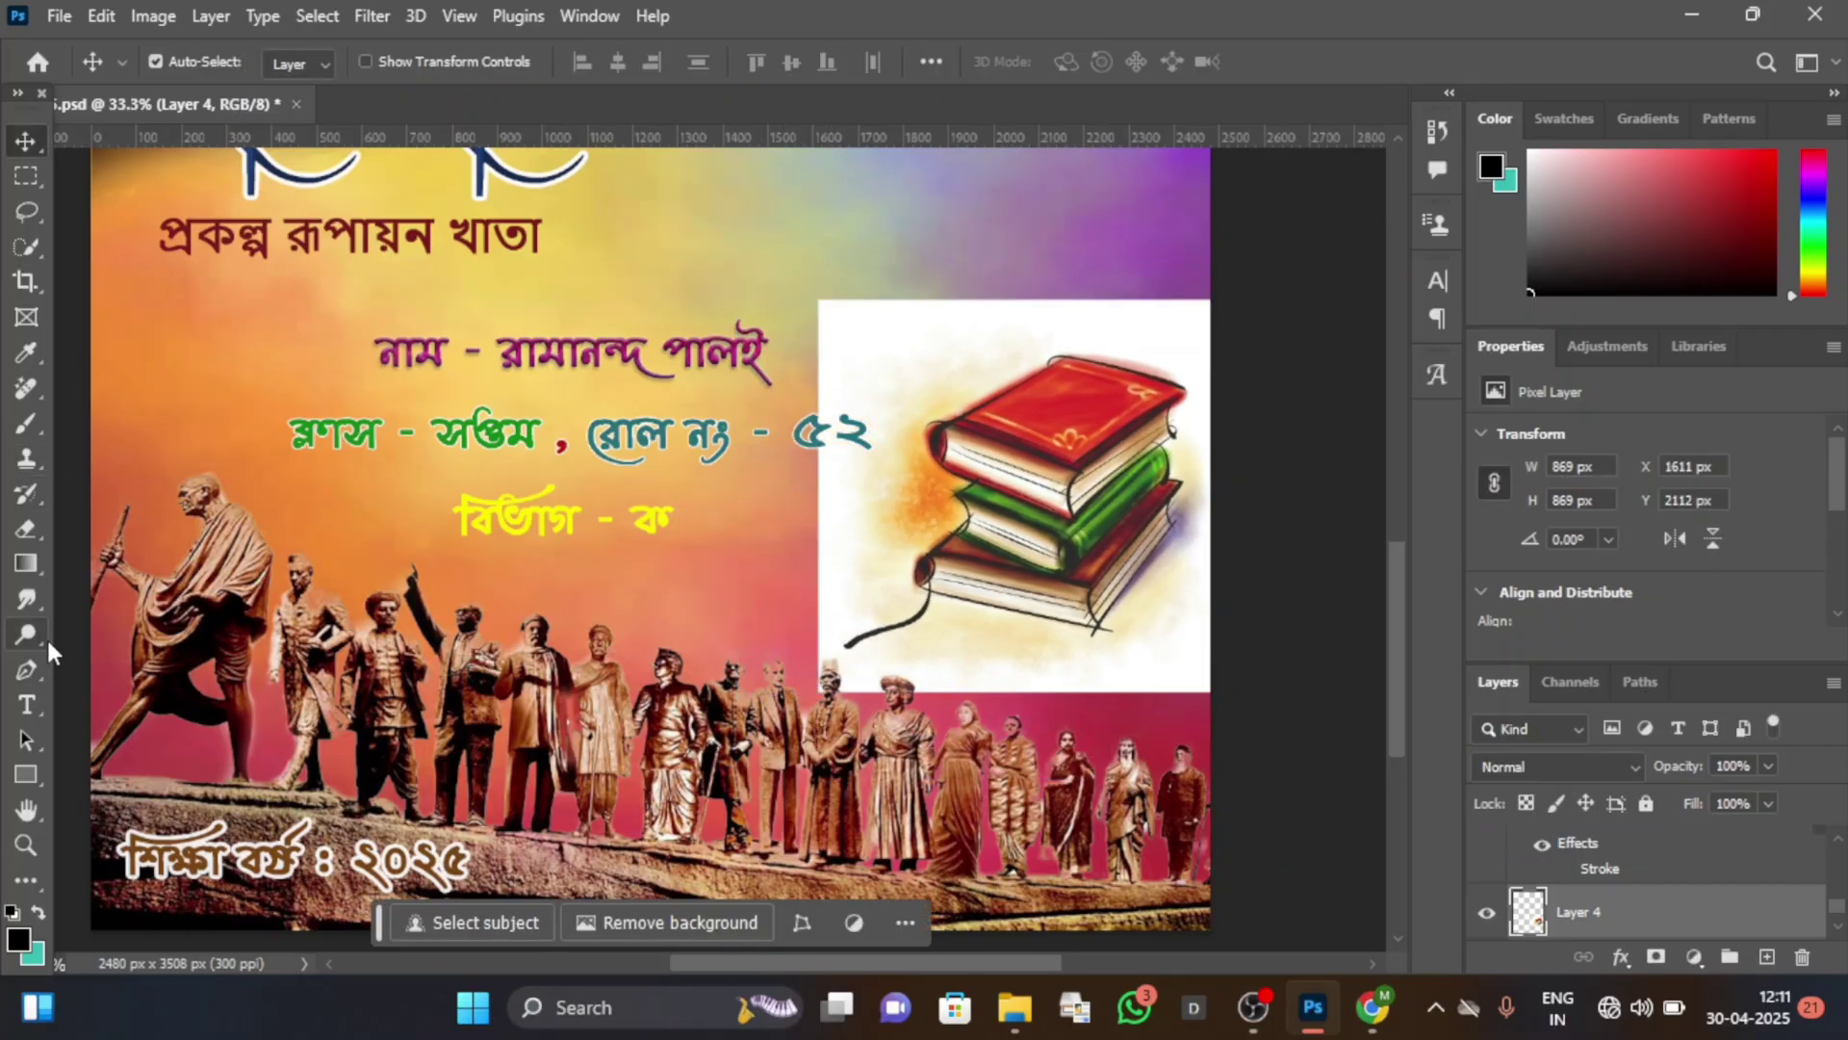
Erase the white upper-left corner of the books image with a soft Eraser brush reduced to 300 px.
right_click(29, 531)
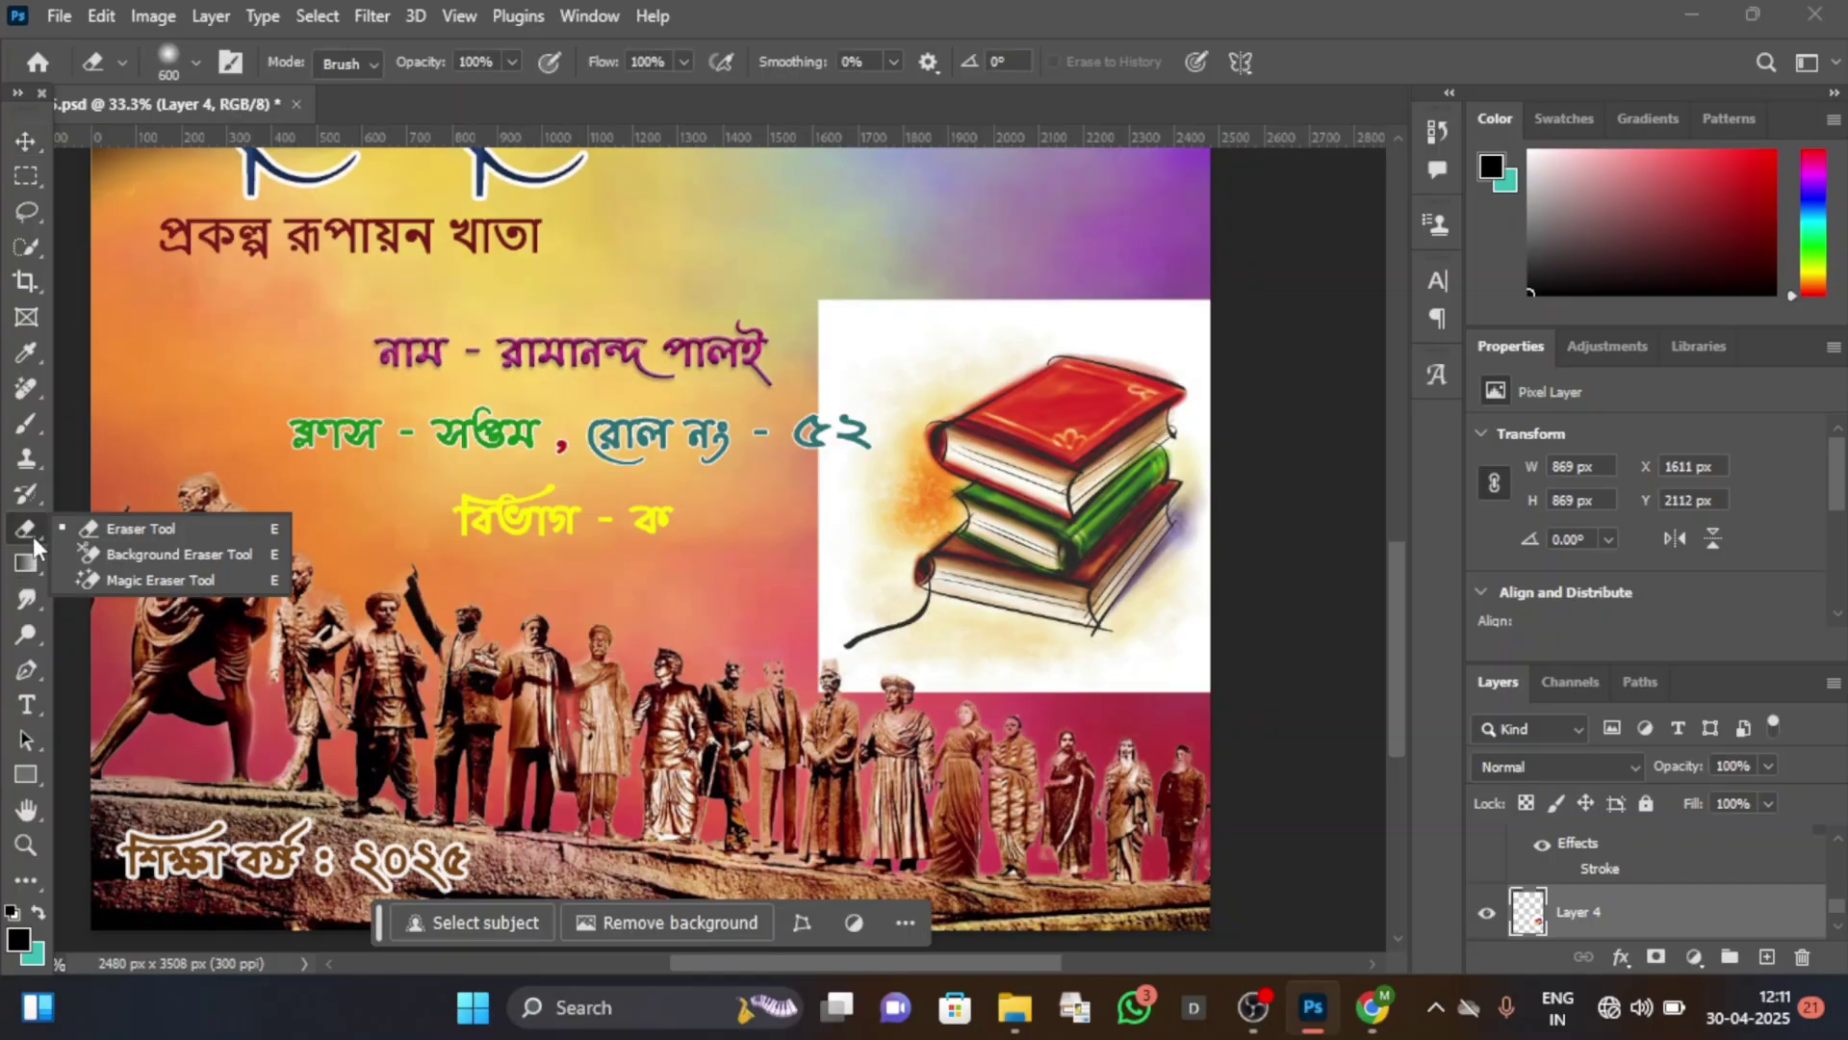
left_click(135, 533)
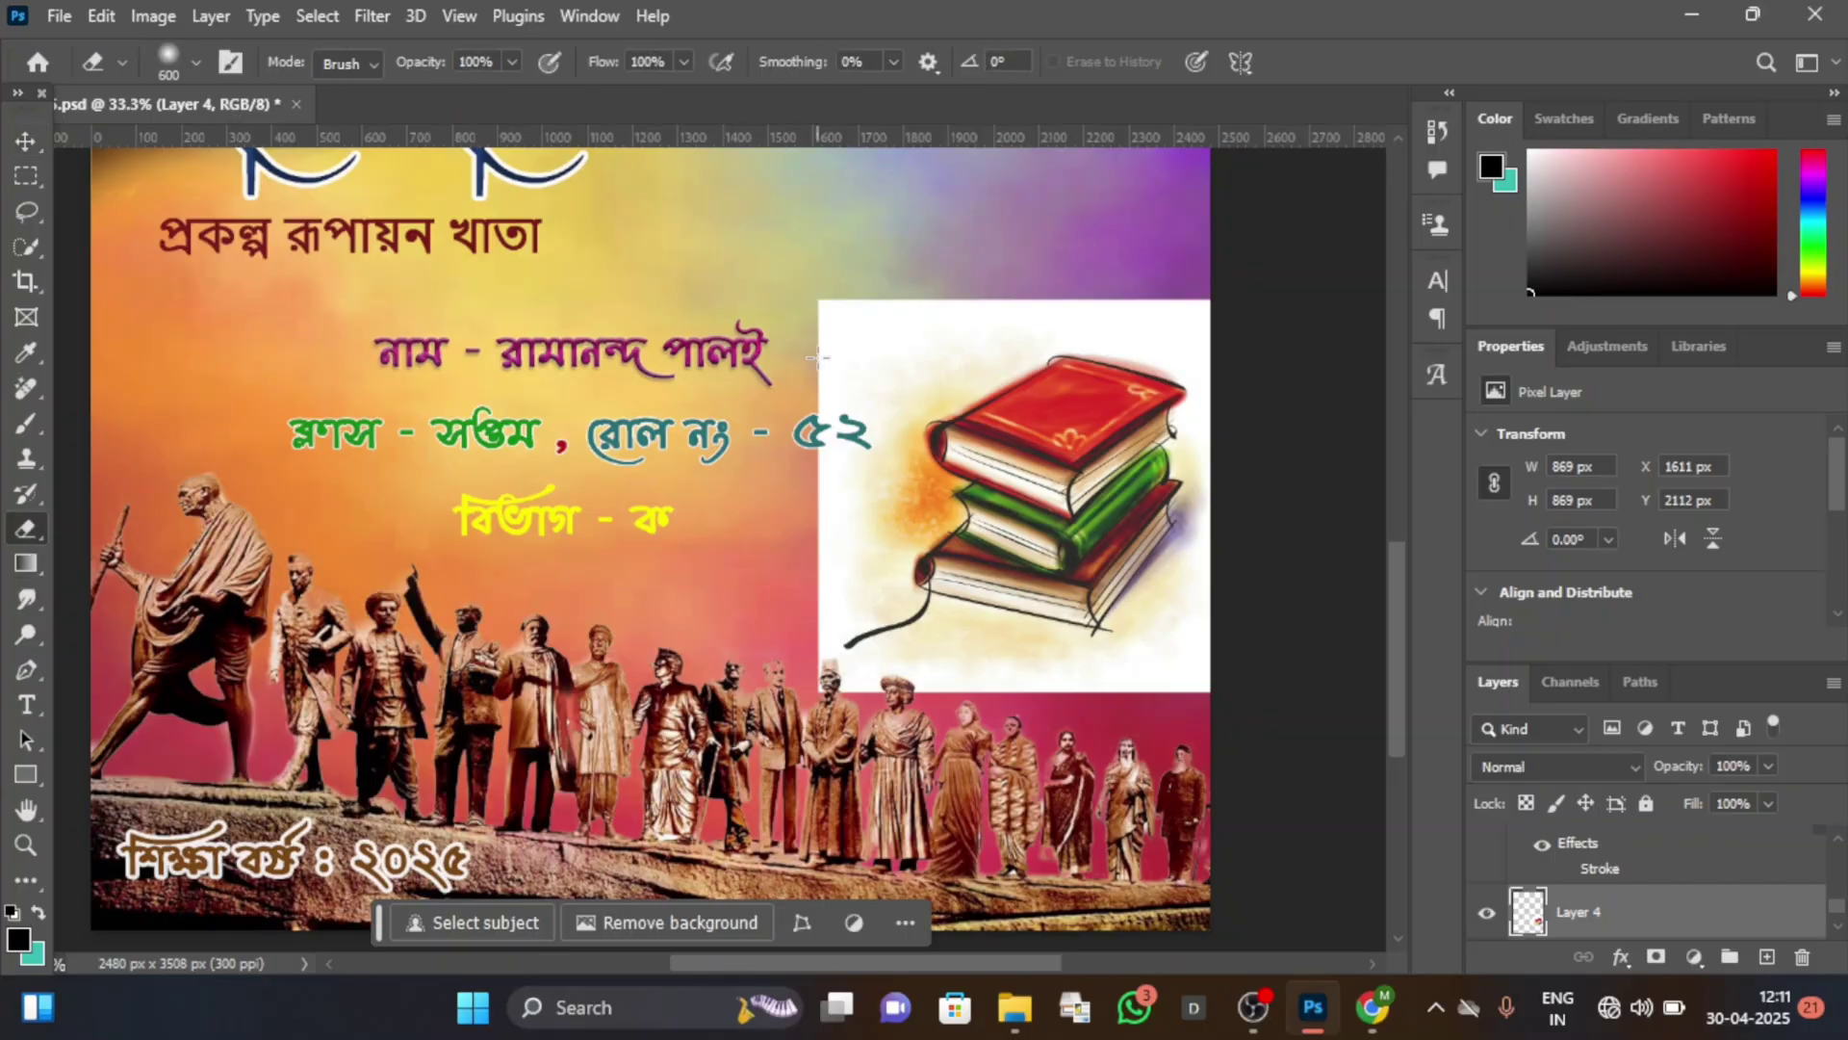
mouse_move(866, 314)
left_mouse_down()
mouse_move(798, 386)
mouse_move(792, 431)
left_mouse_up()
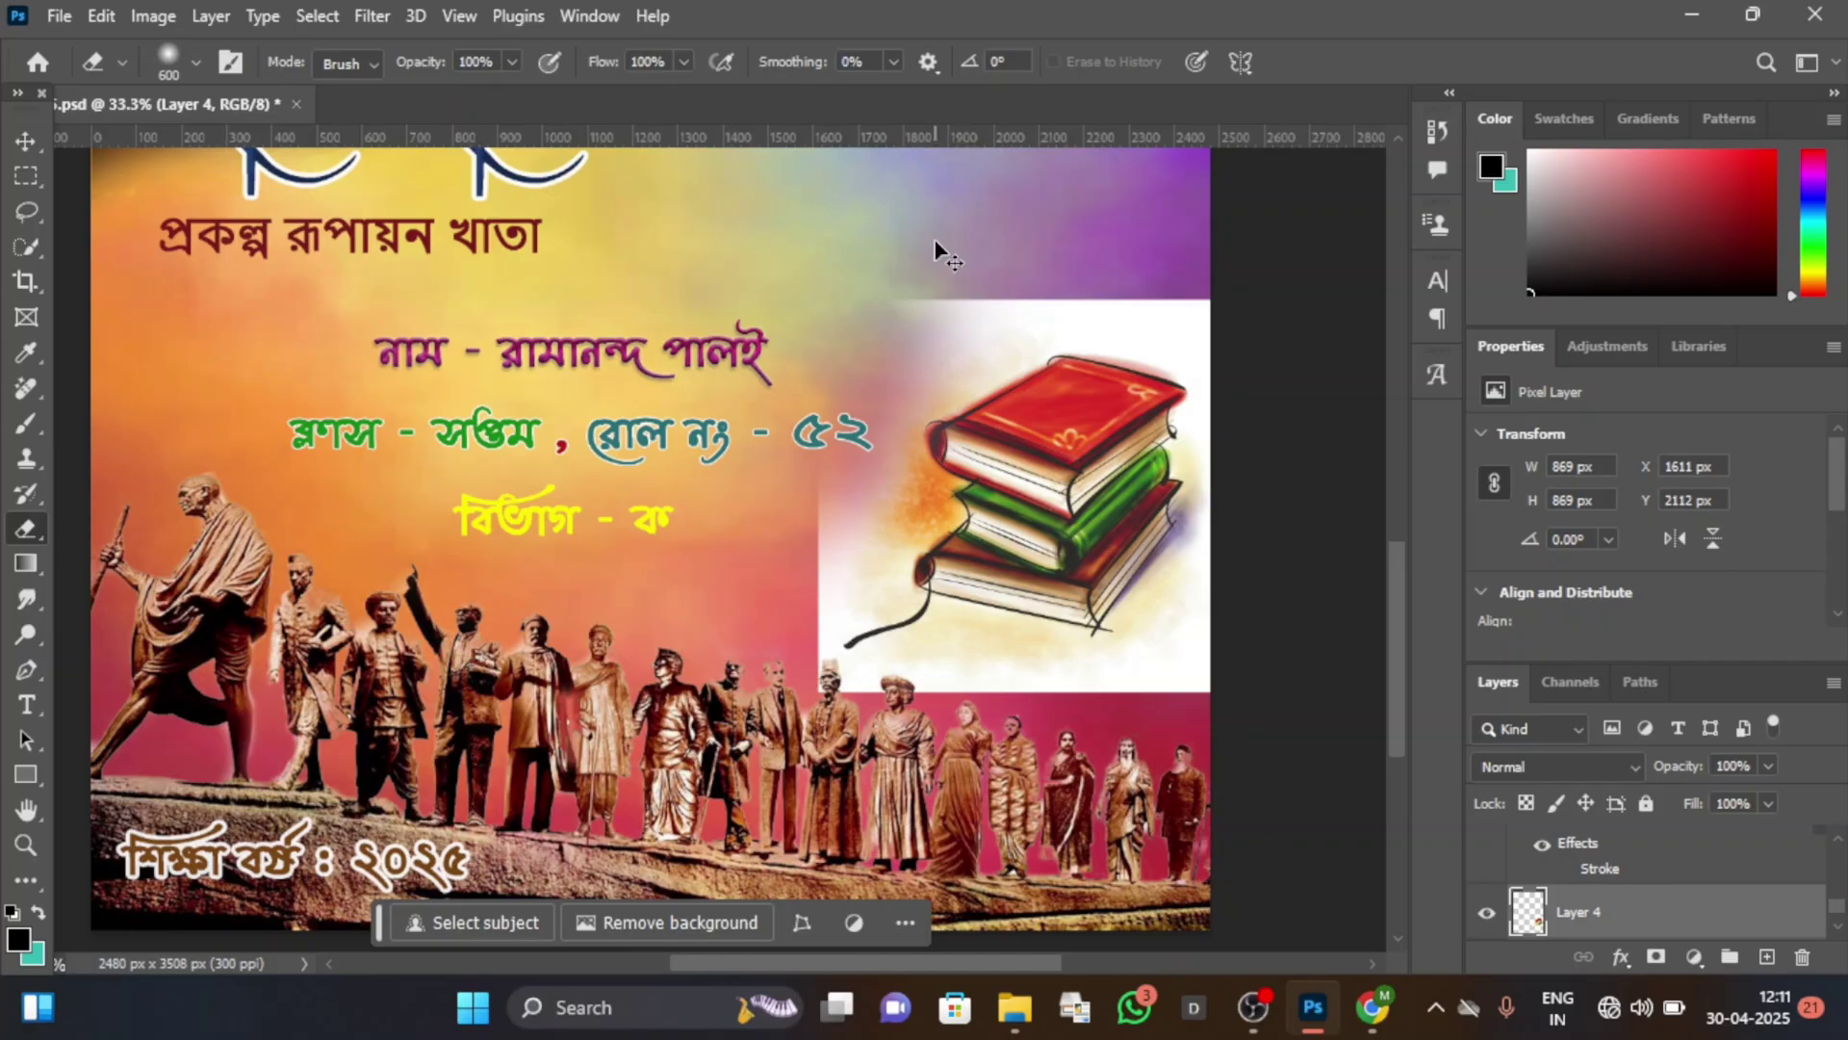
key("bracketleft")
key("bracketleft")
key("bracketleft")
key("bracketleft")
key("bracketleft")
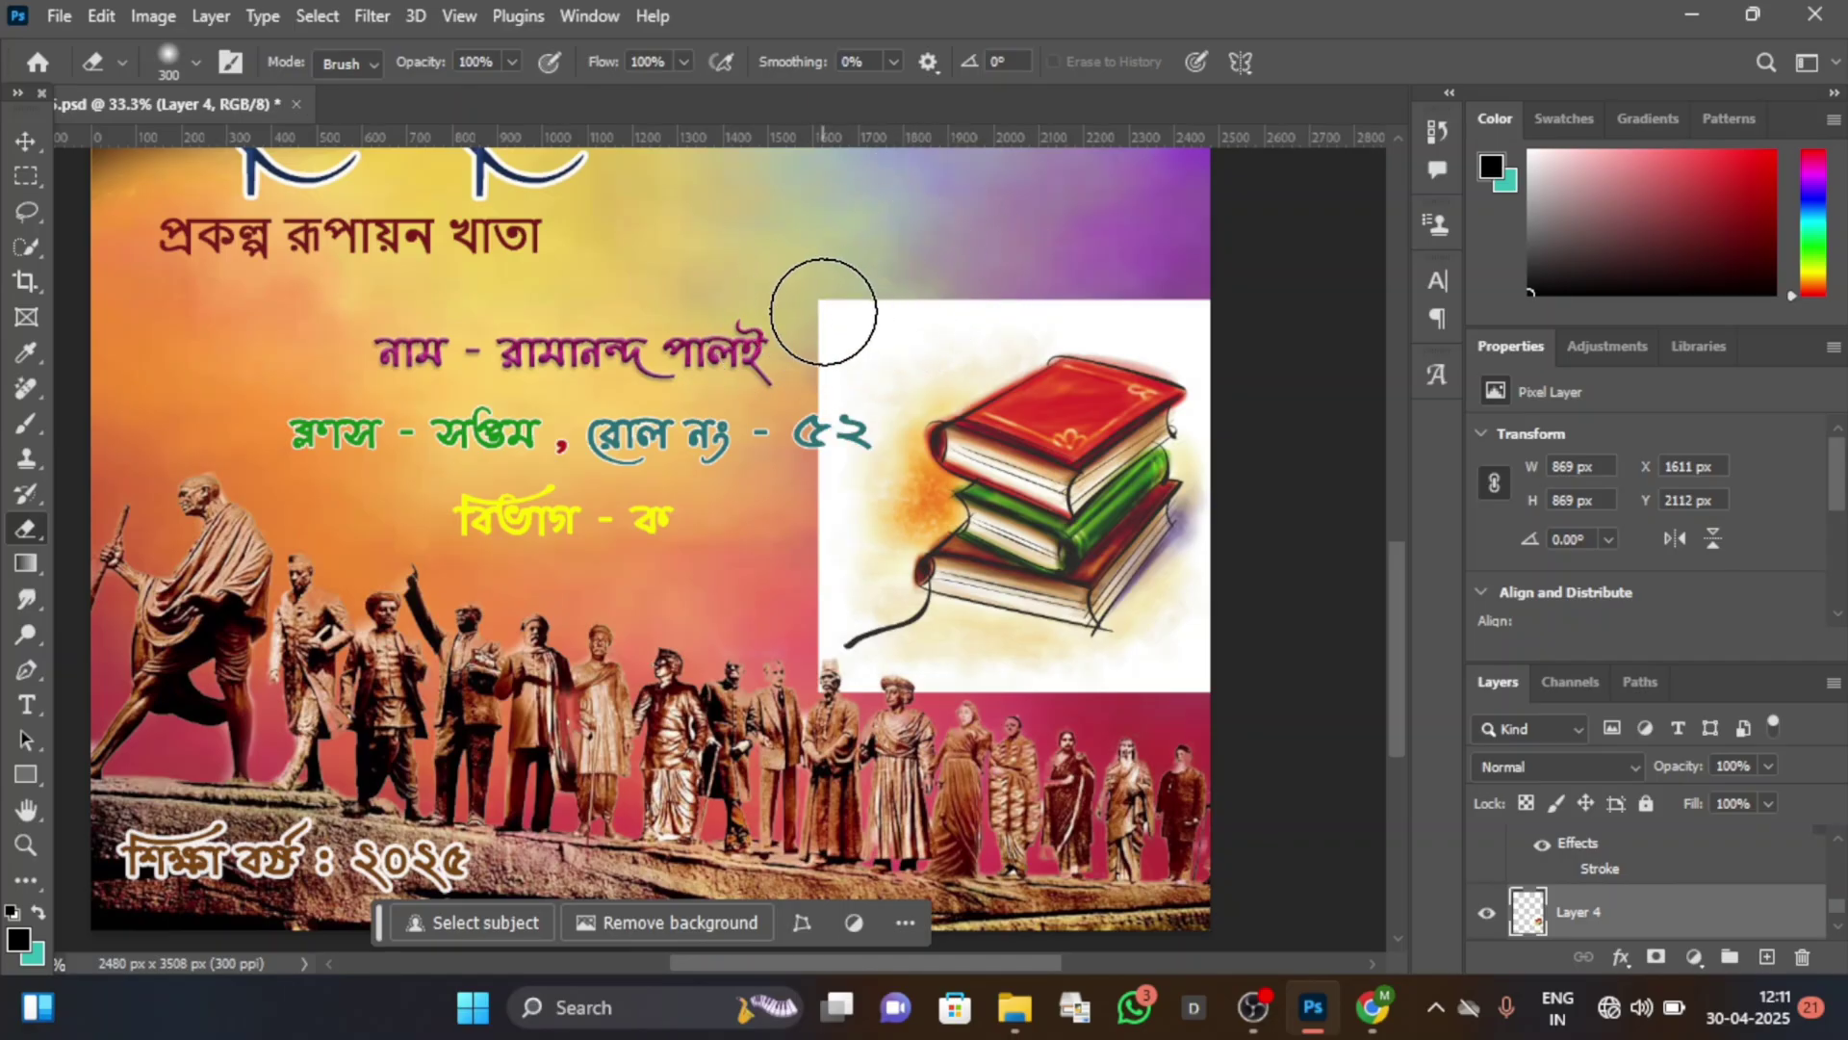
mouse_move(829, 317)
left_mouse_down()
mouse_move(960, 303)
mouse_move(800, 350)
mouse_move(838, 314)
left_mouse_up()
Erase the white strip along the books image's upper edge with a harder 125 px Eraser brush.
key("bracketleft")
key("bracketleft")
key("bracketleft")
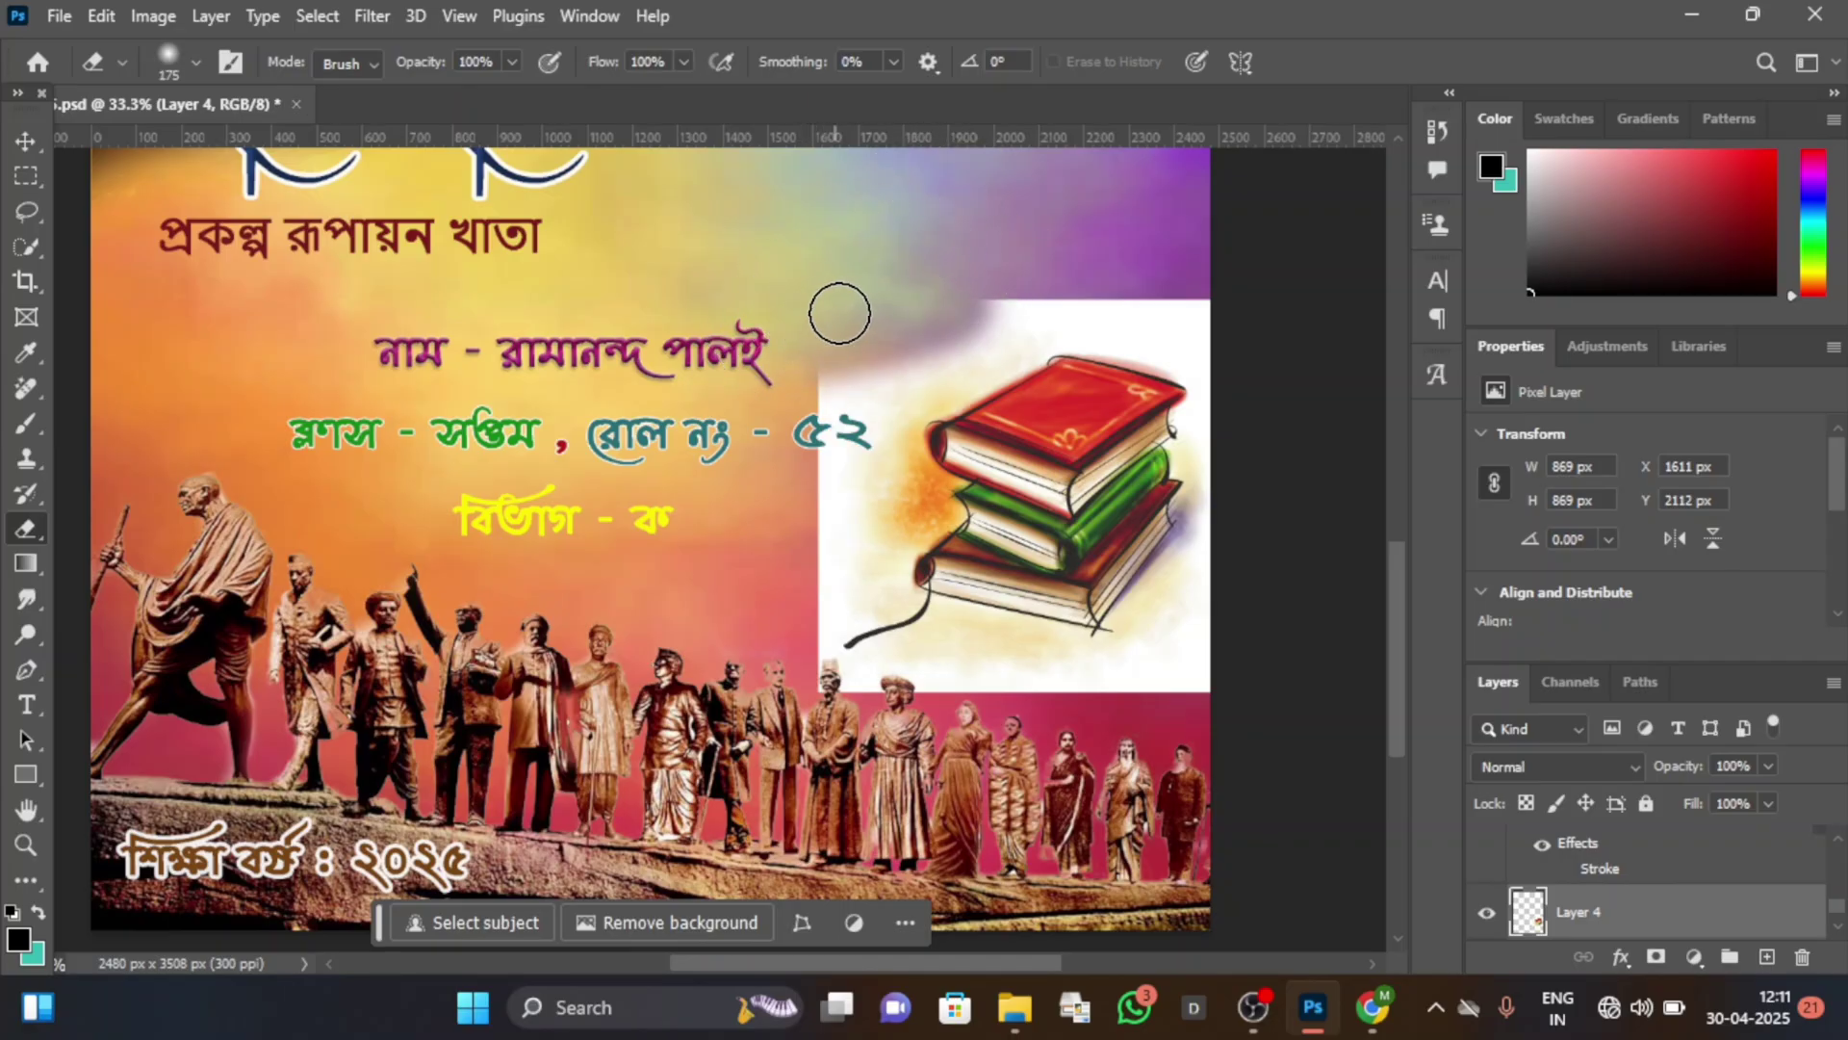
left_click(198, 64)
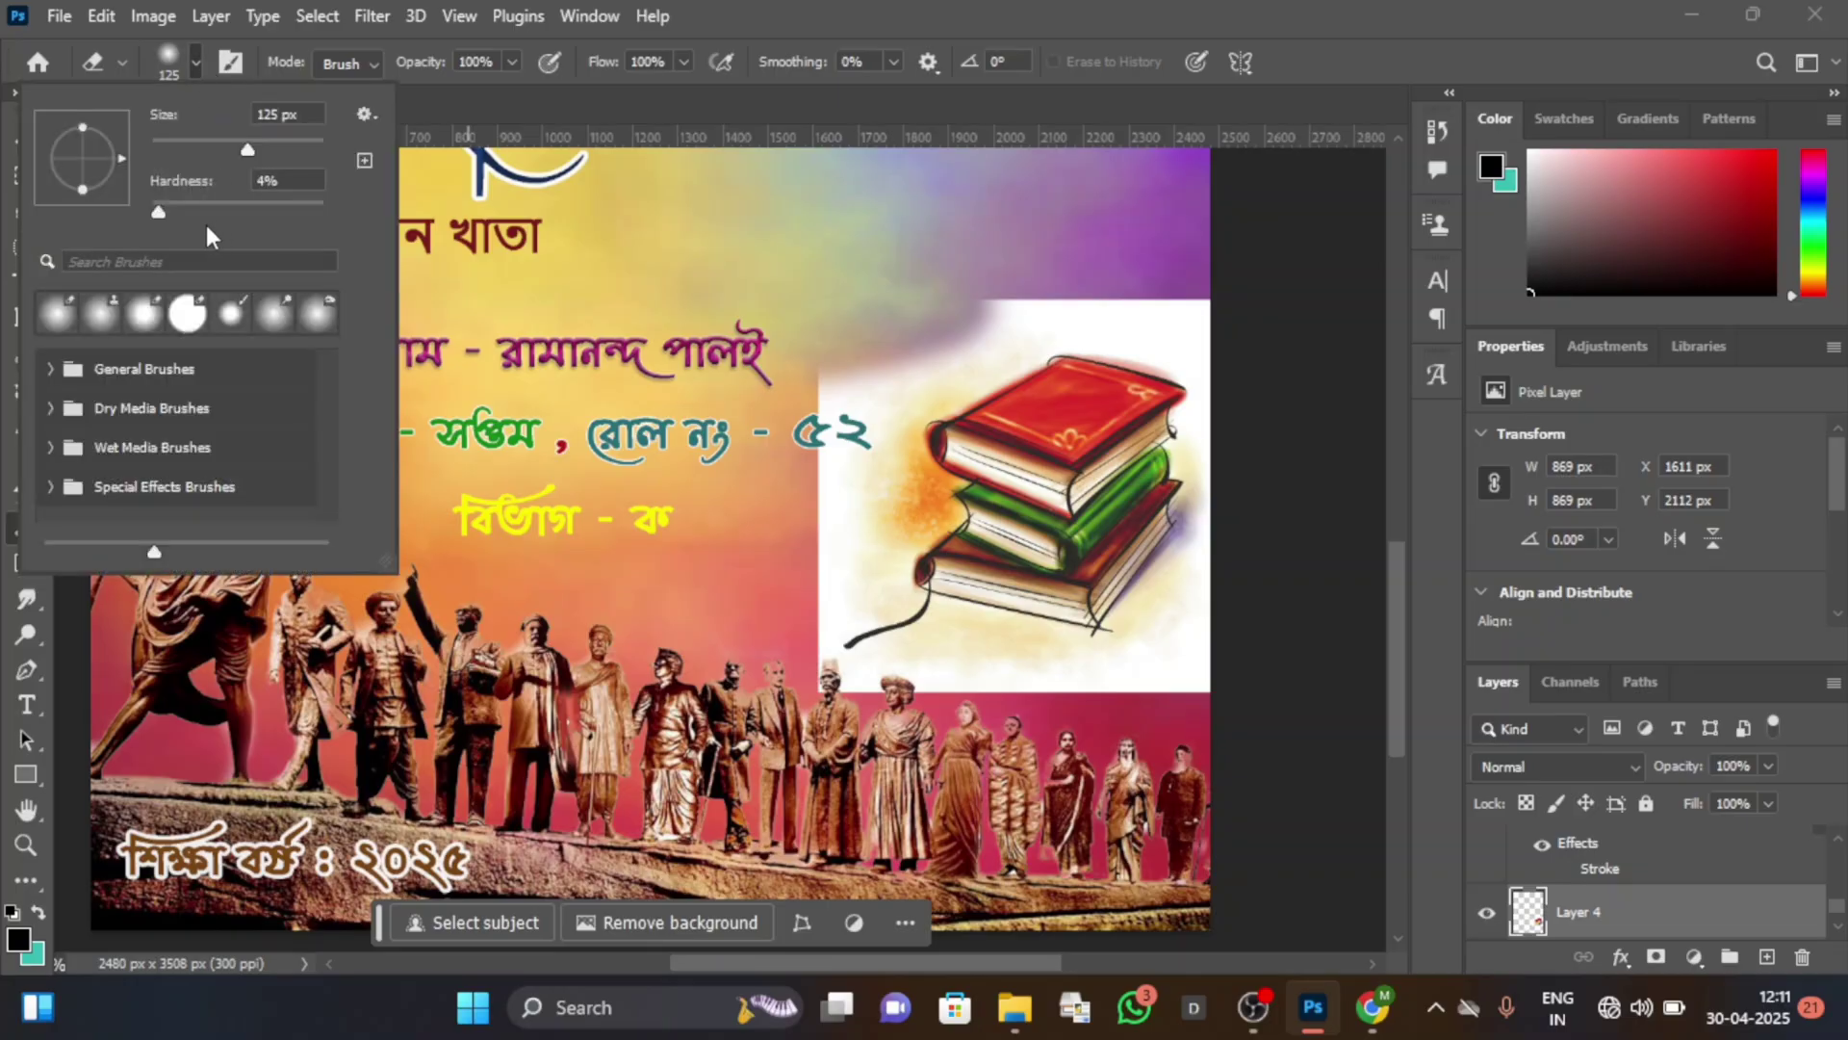
left_click_drag(159, 214, 253, 214)
left_click(578, 115)
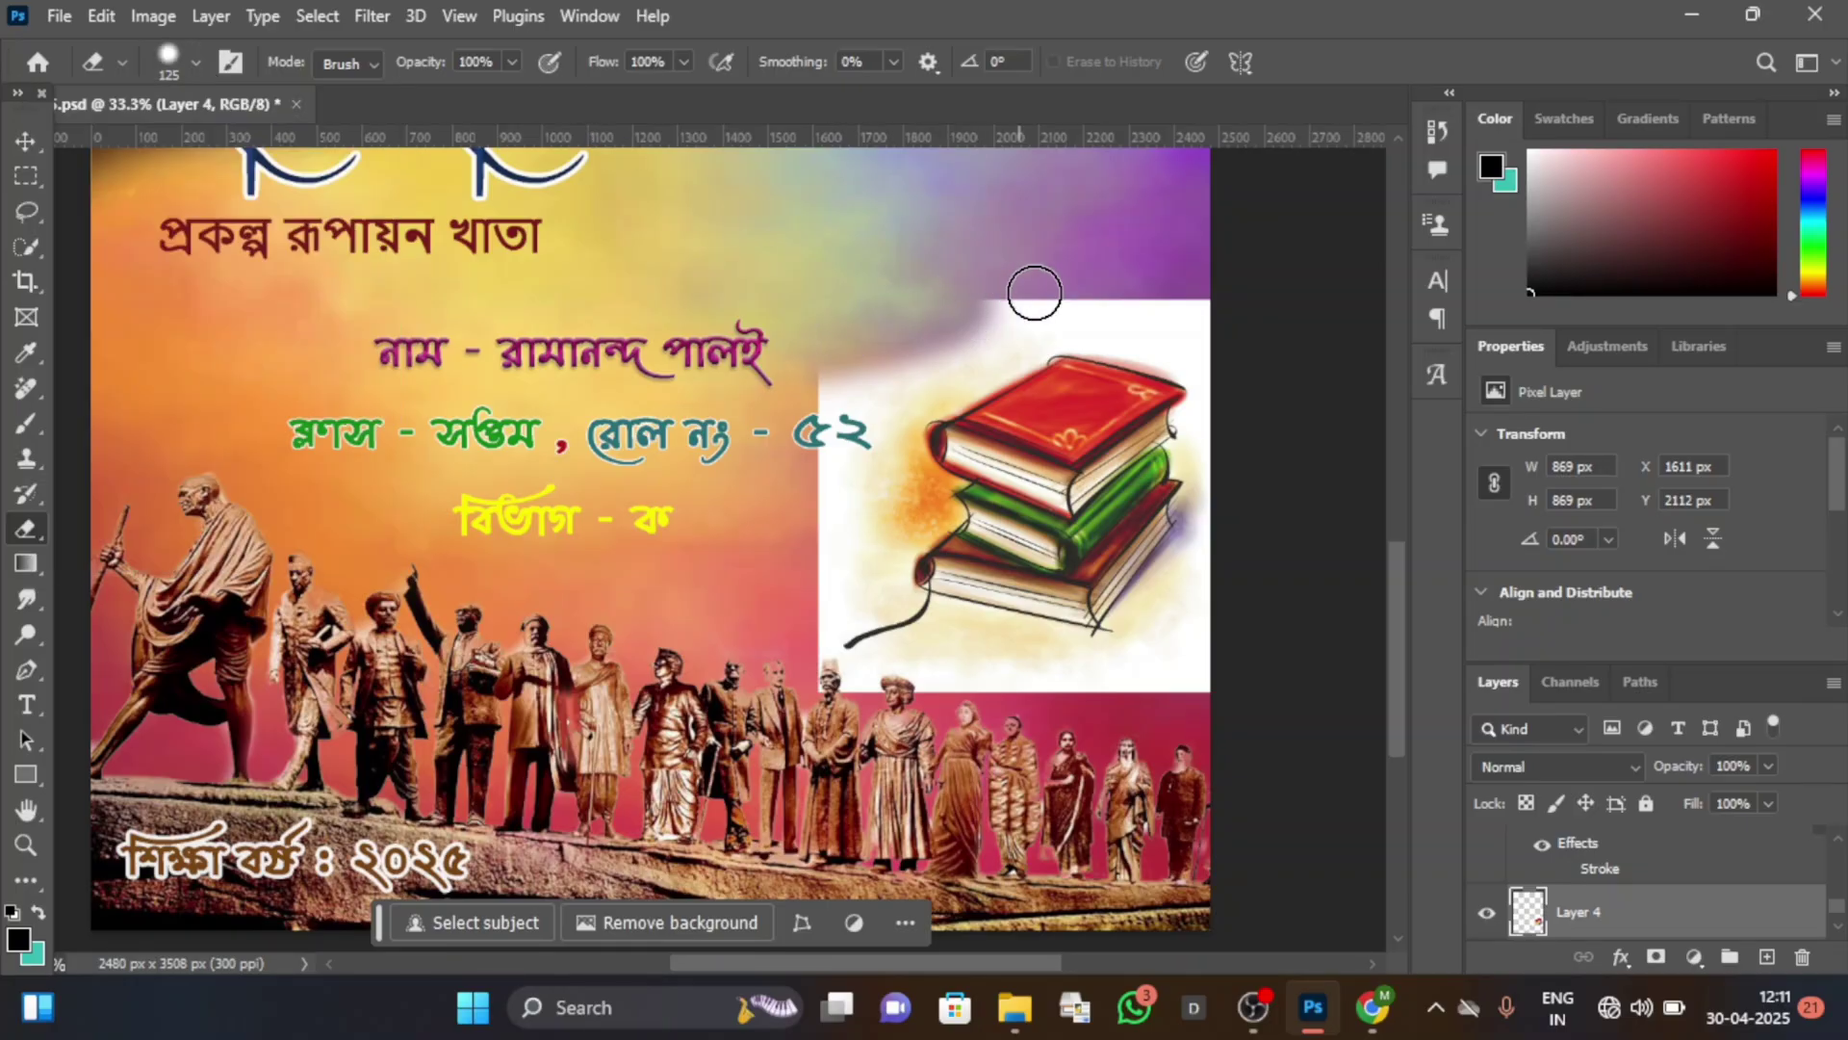
mouse_move(1071, 291)
left_mouse_down()
mouse_move(1212, 308)
mouse_move(1060, 276)
left_mouse_up()
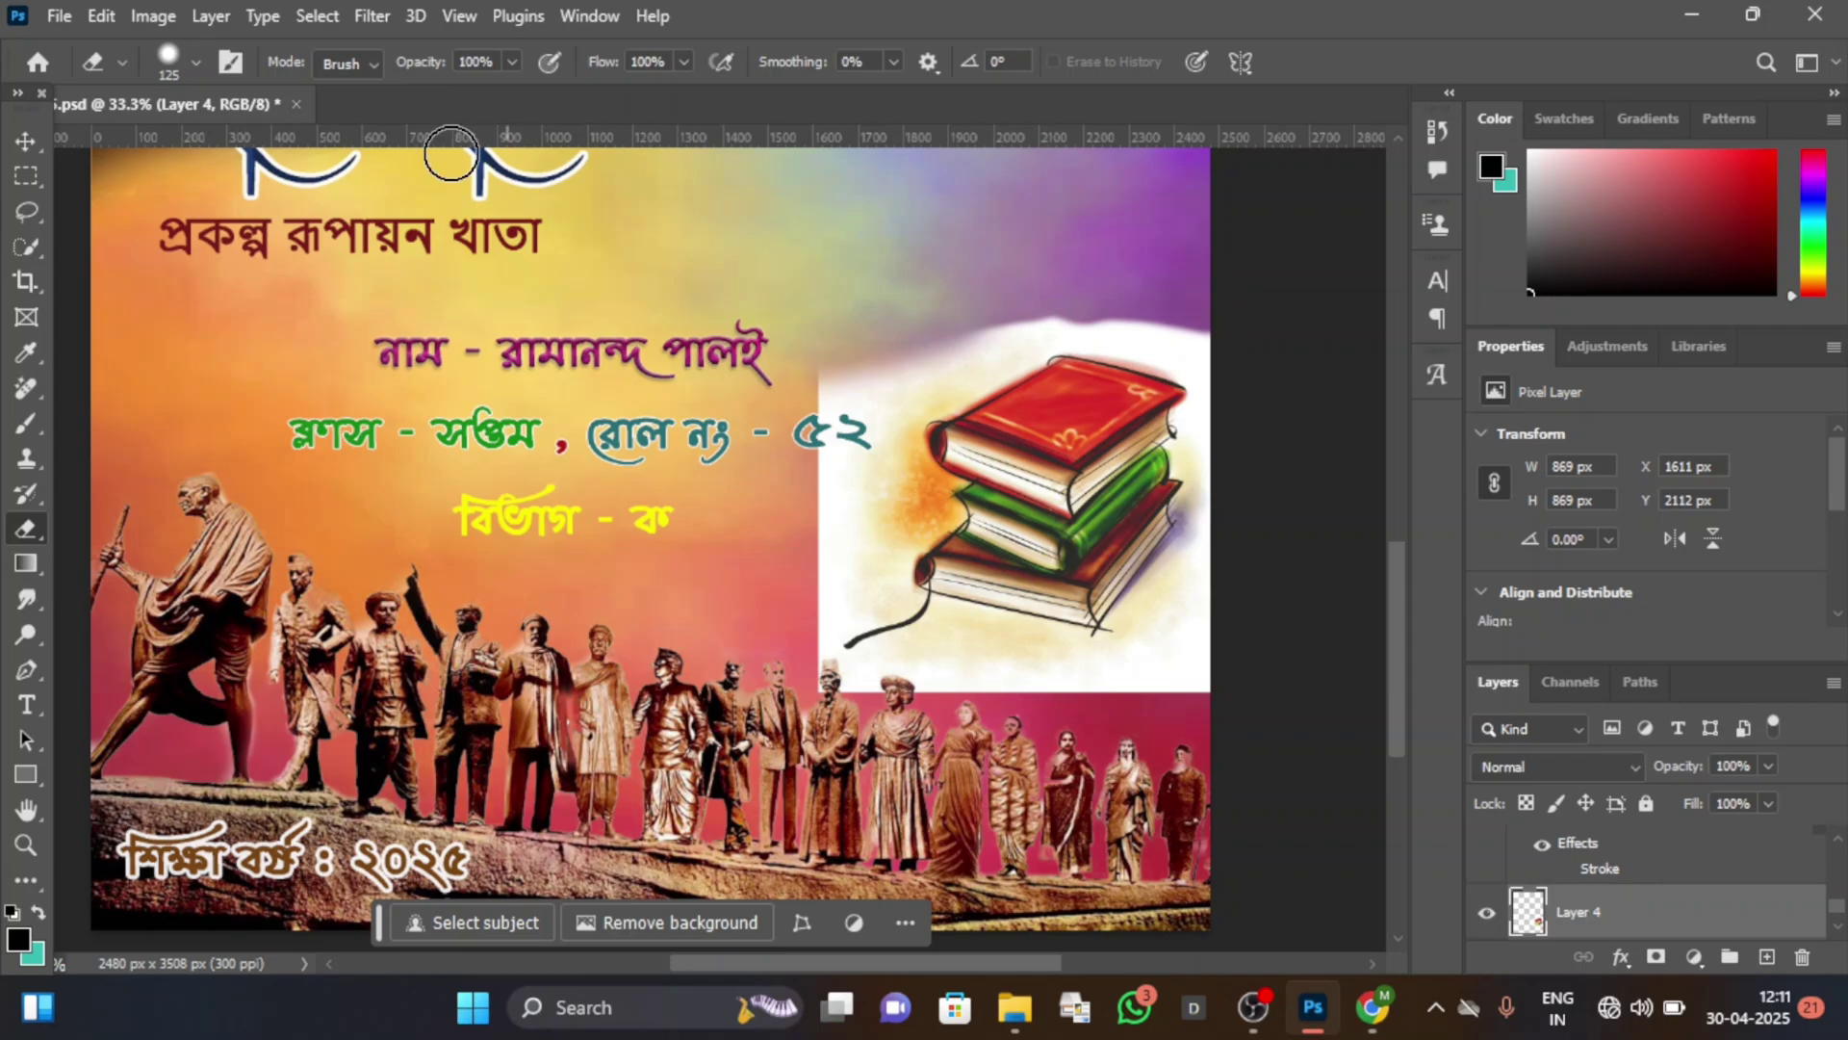
Lower the Eraser brush hardness to 38% and erase more of the white background around the books image.
left_click(196, 63)
left_click_drag(255, 212, 216, 212)
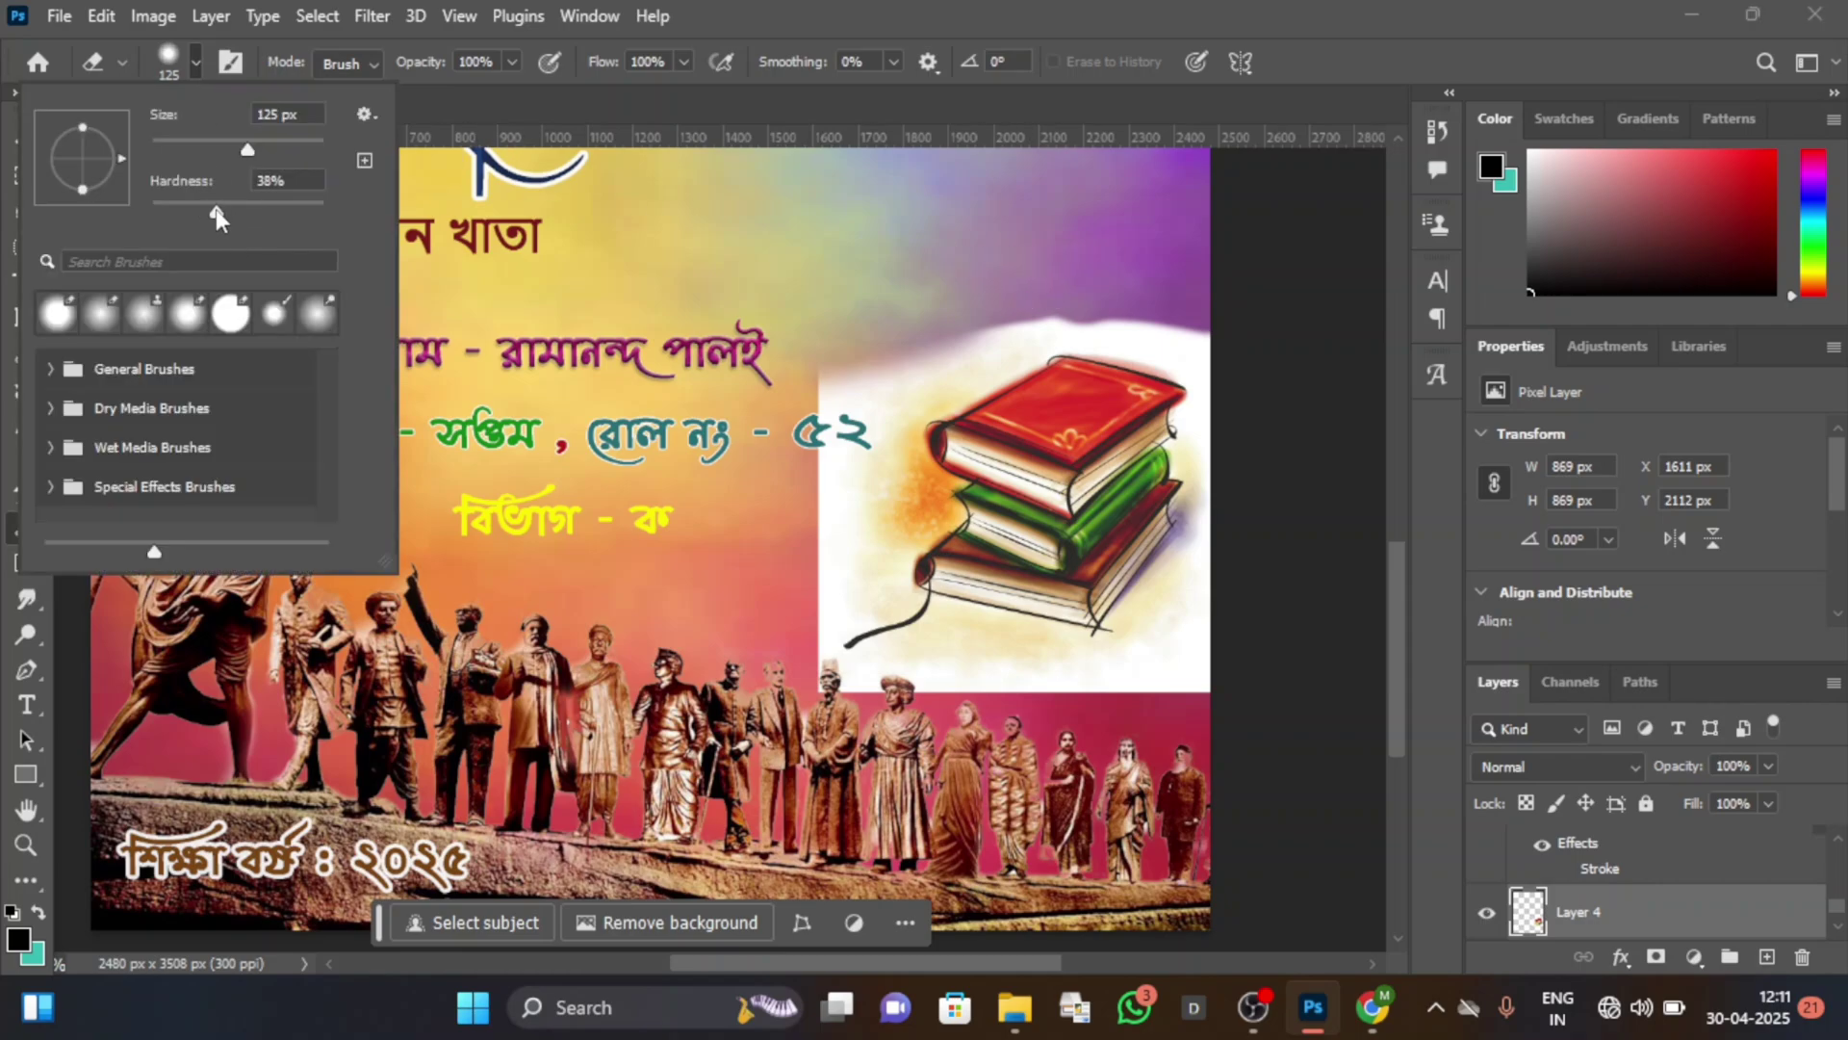
left_click(969, 247)
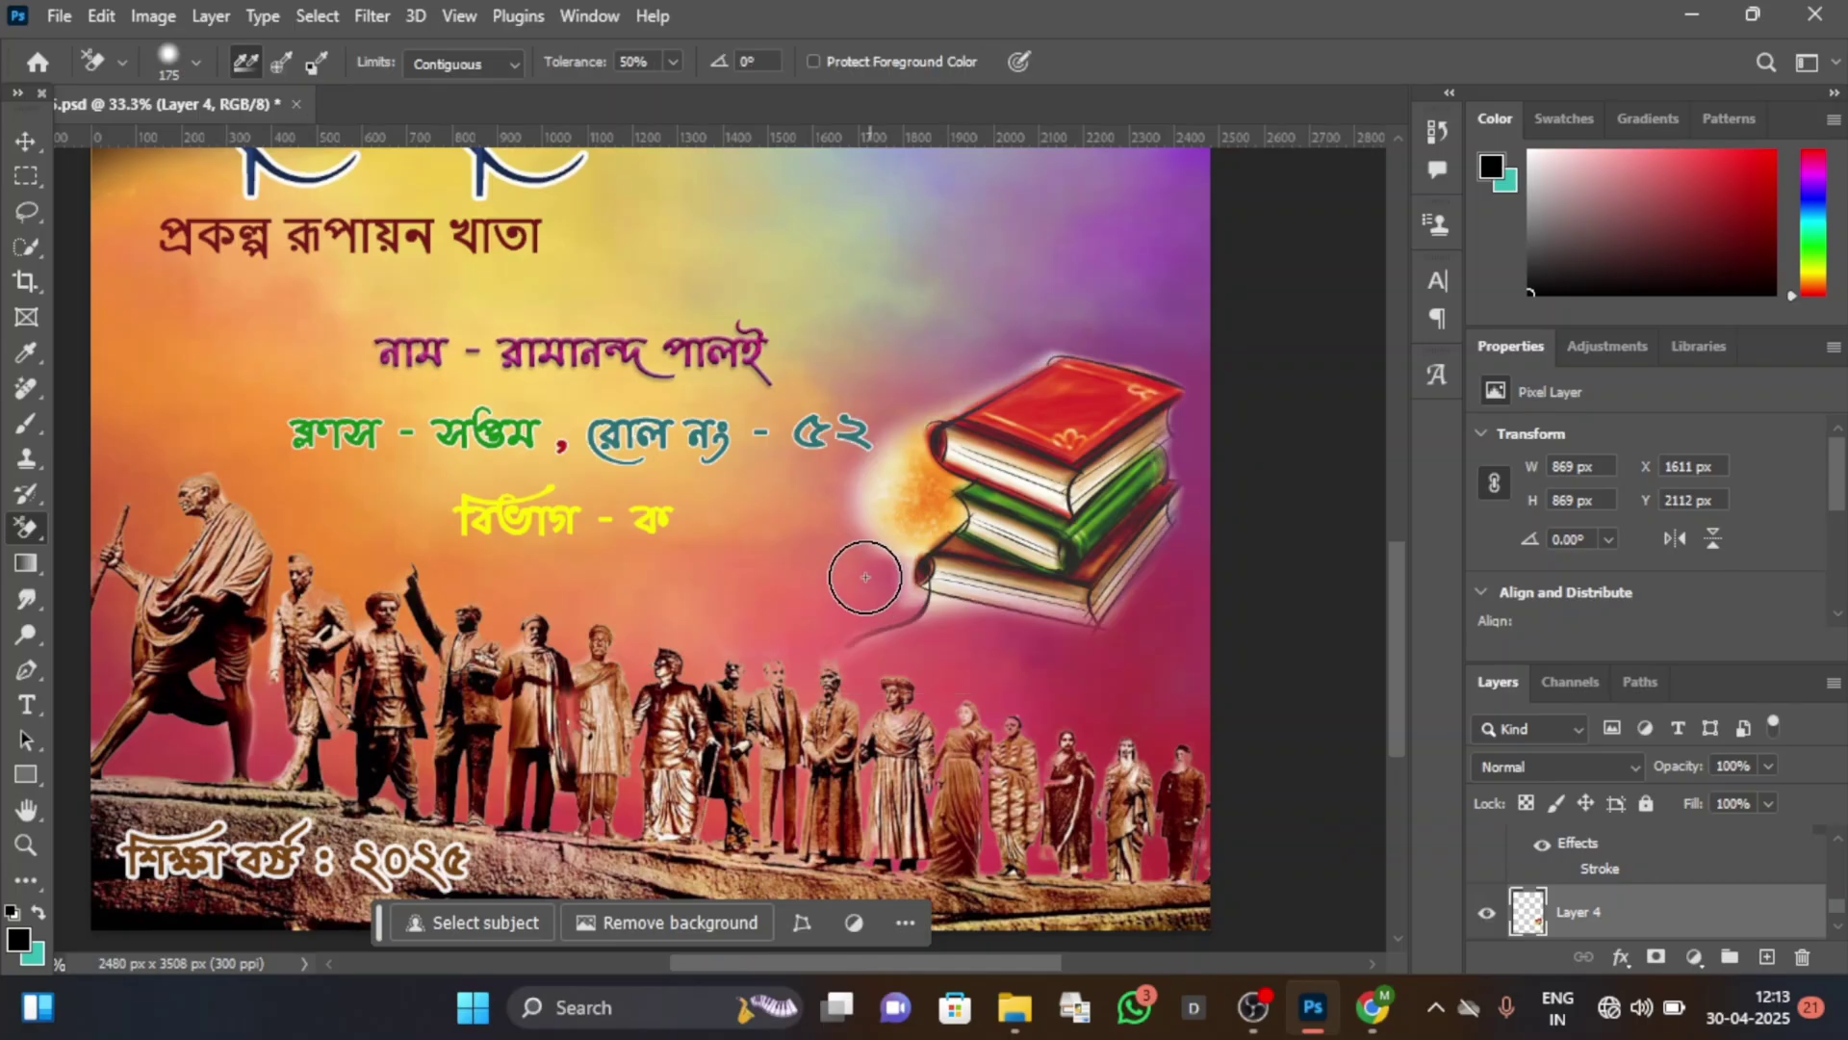
Try to erase the white haze beside the lowest book with a 175 px Background Eraser, and undo the stroke.
mouse_move(878, 599)
left_mouse_down()
mouse_move(838, 545)
mouse_move(861, 579)
mouse_move(845, 509)
mouse_move(865, 457)
mouse_move(864, 535)
left_mouse_up()
key("ctrl+z")
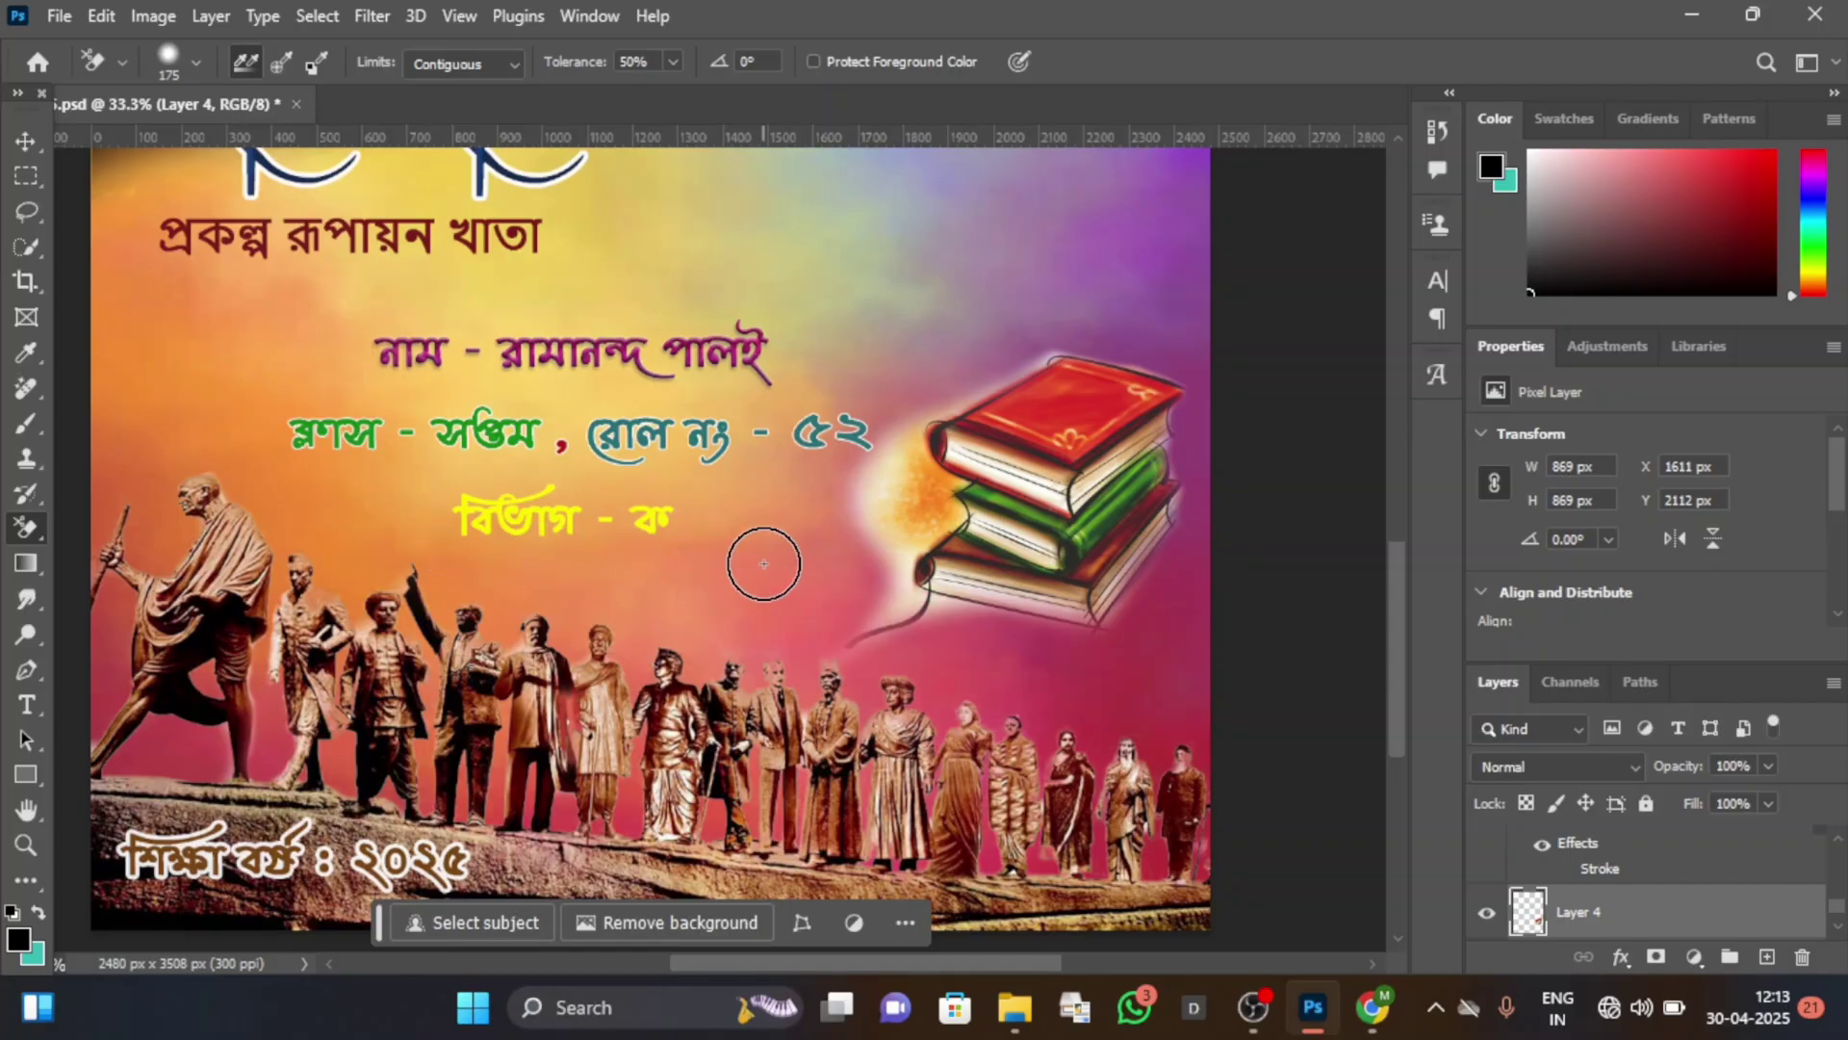
left_click(880, 602)
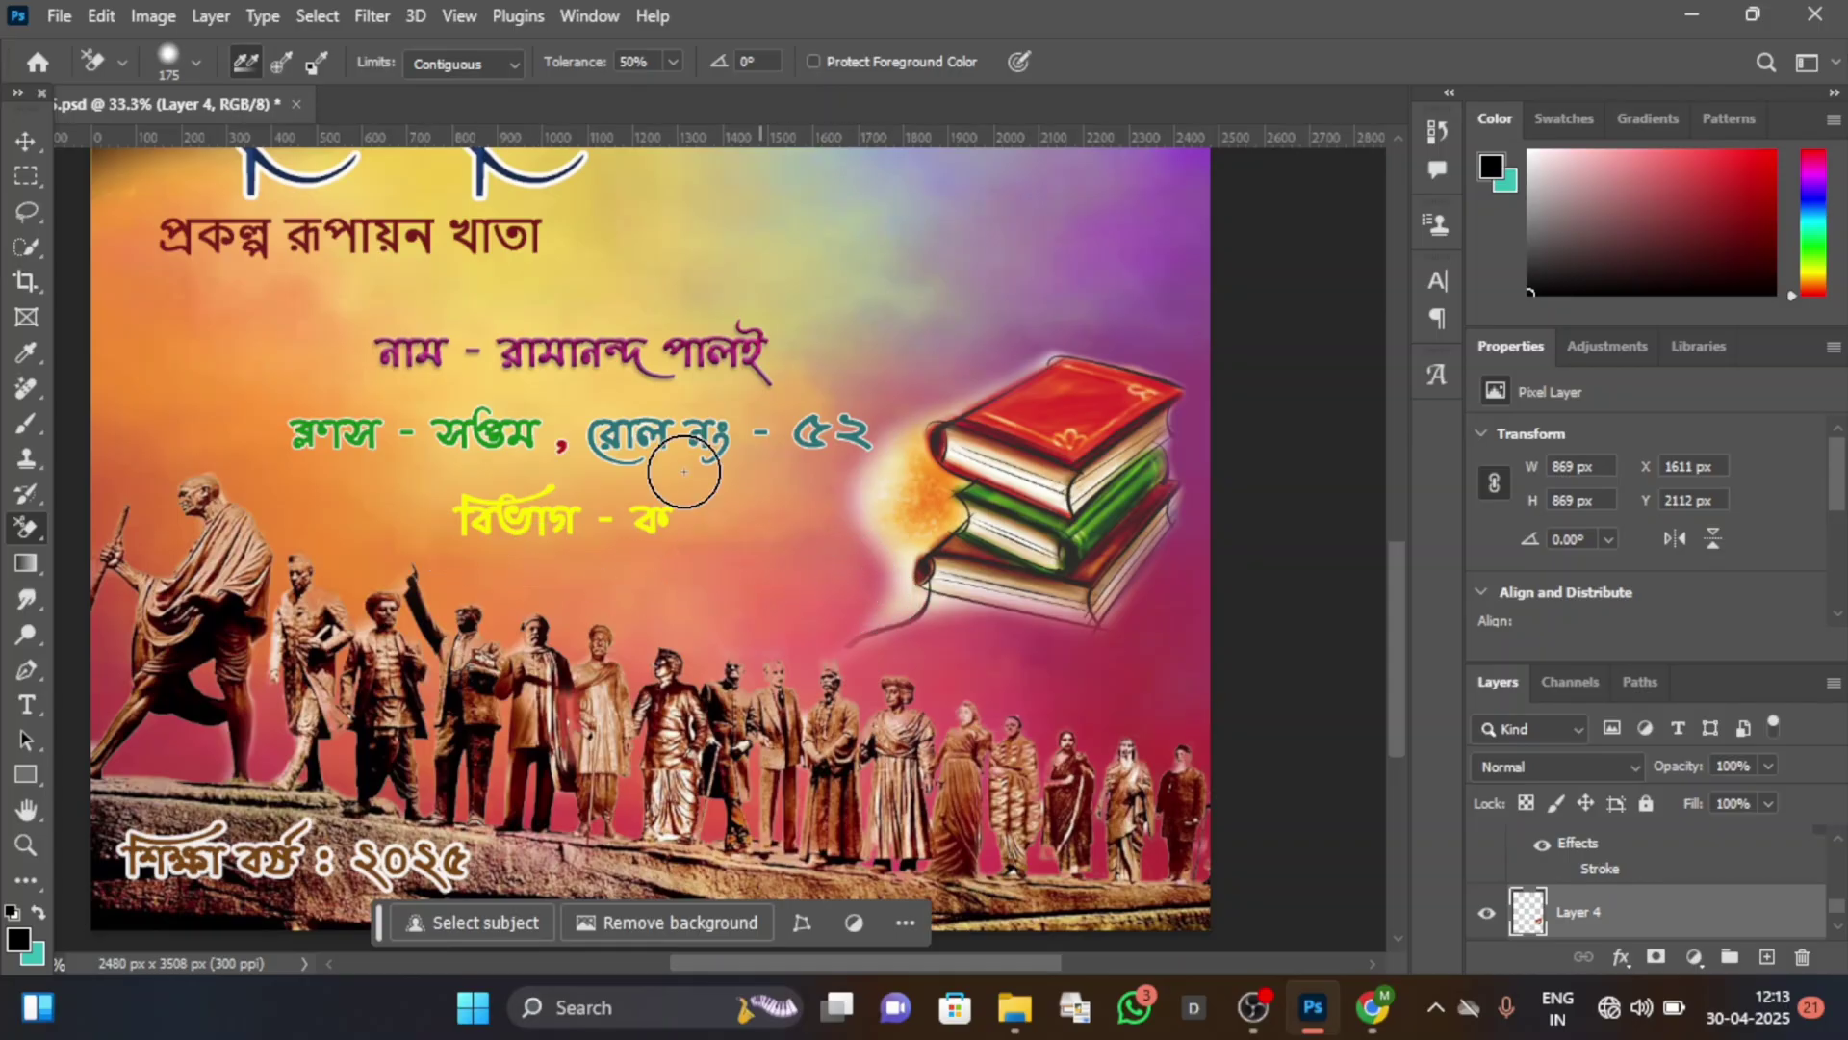
Erase the leftover white haze along the outer edge of the orange glow beside the books with a 200 px Eraser brush.
right_click(27, 530)
left_click(123, 525)
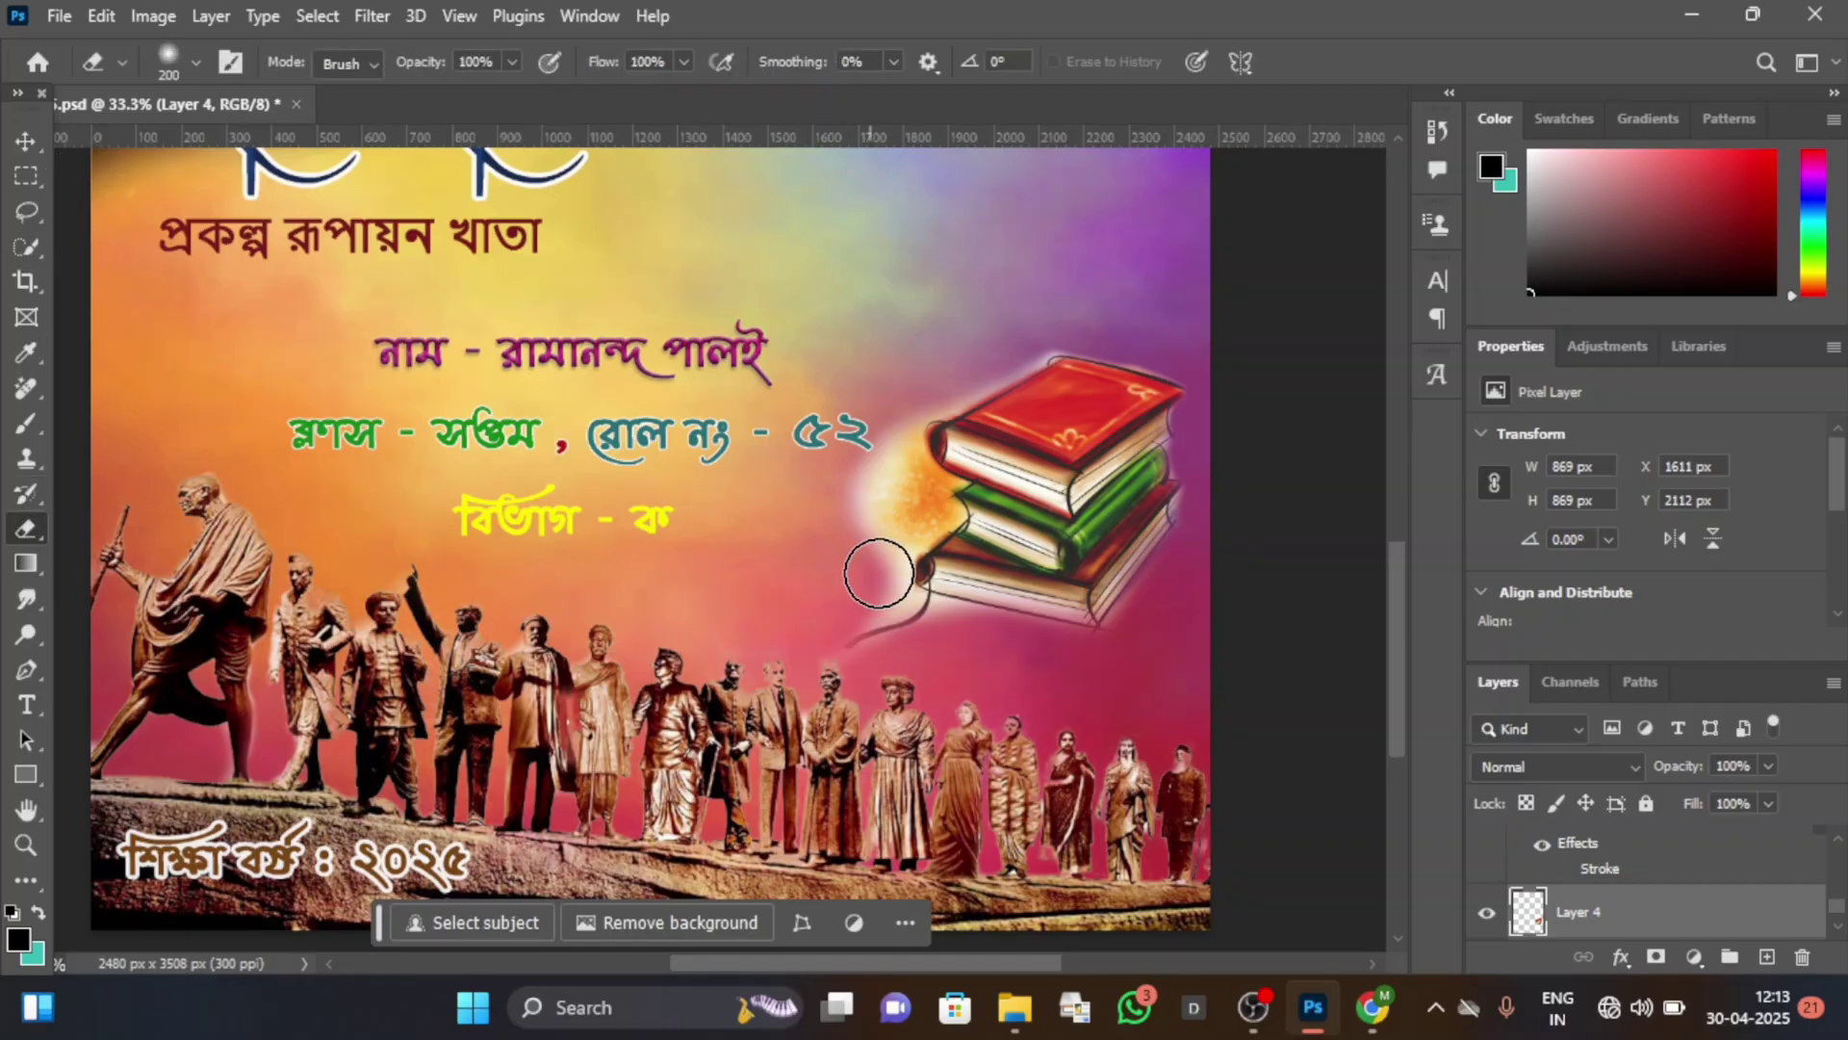
mouse_move(886, 602)
left_mouse_down()
mouse_move(839, 513)
mouse_move(889, 399)
left_mouse_up()
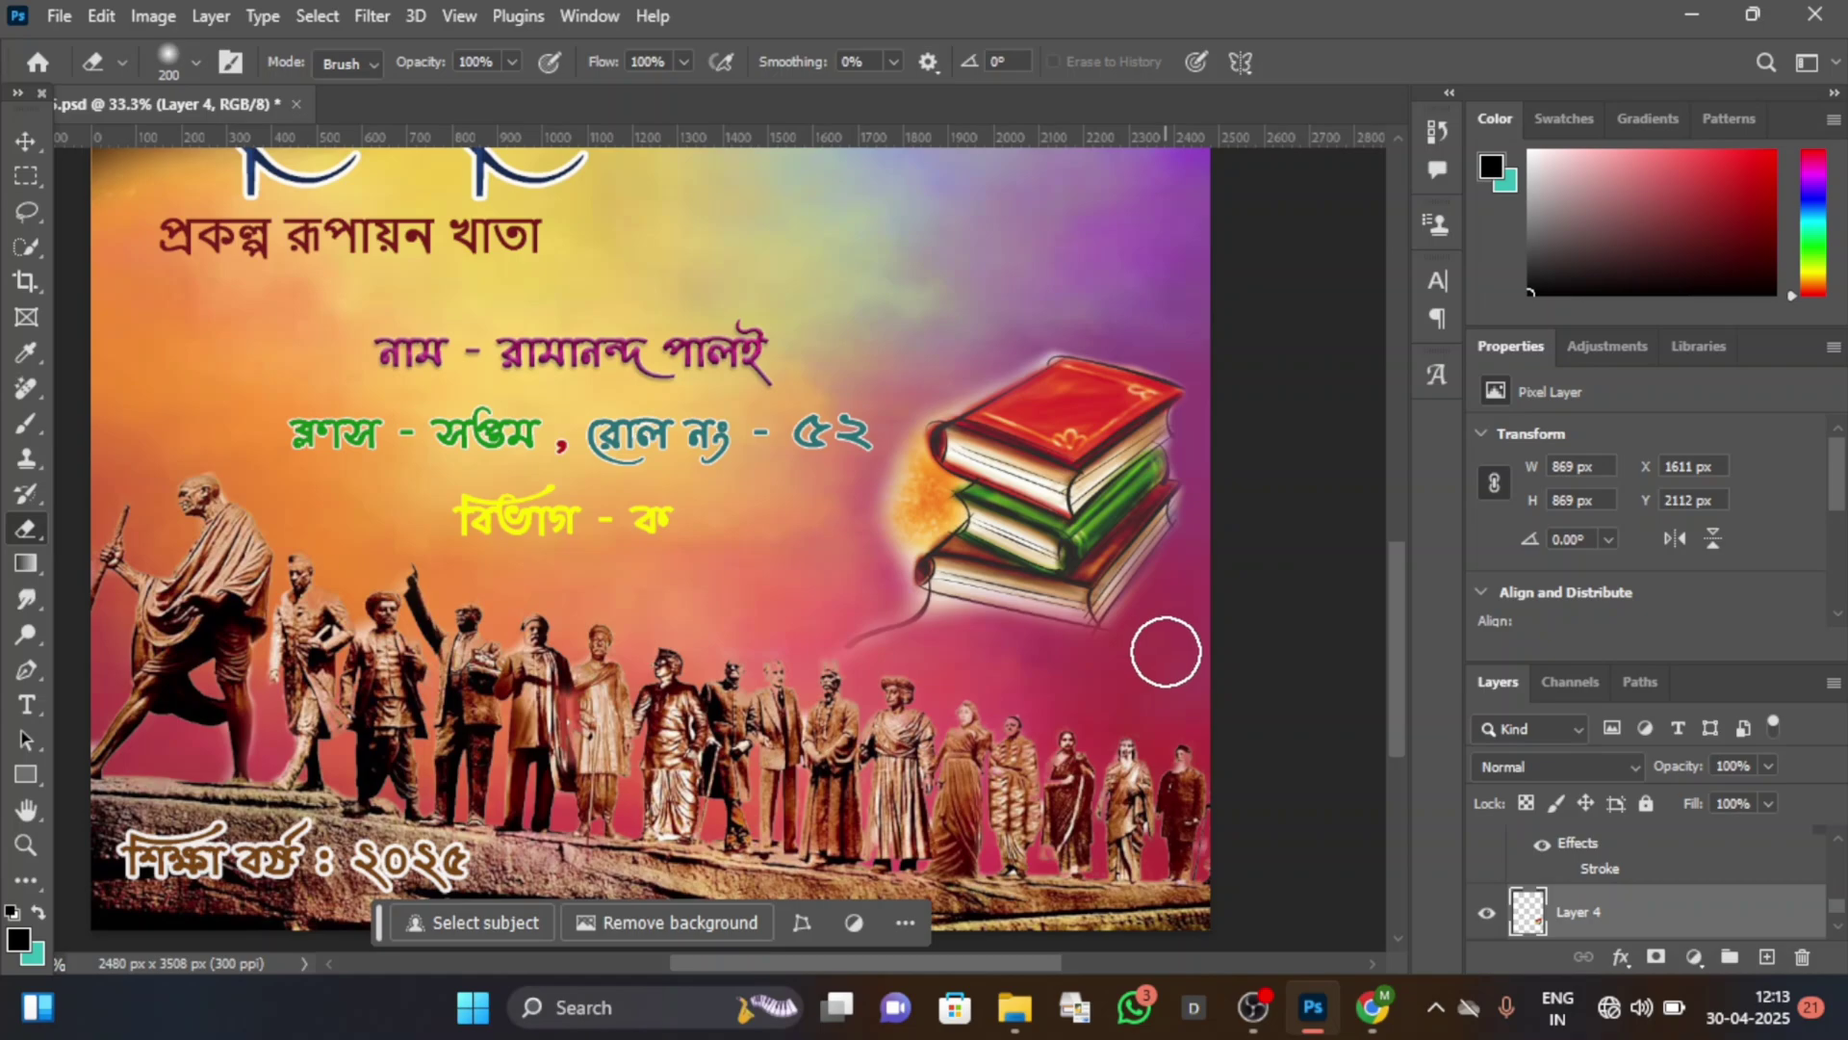
Examine the blended books image up close and within the whole cover, and switch to the Move tool.
key("ctrl+minus")
key("ctrl+minus")
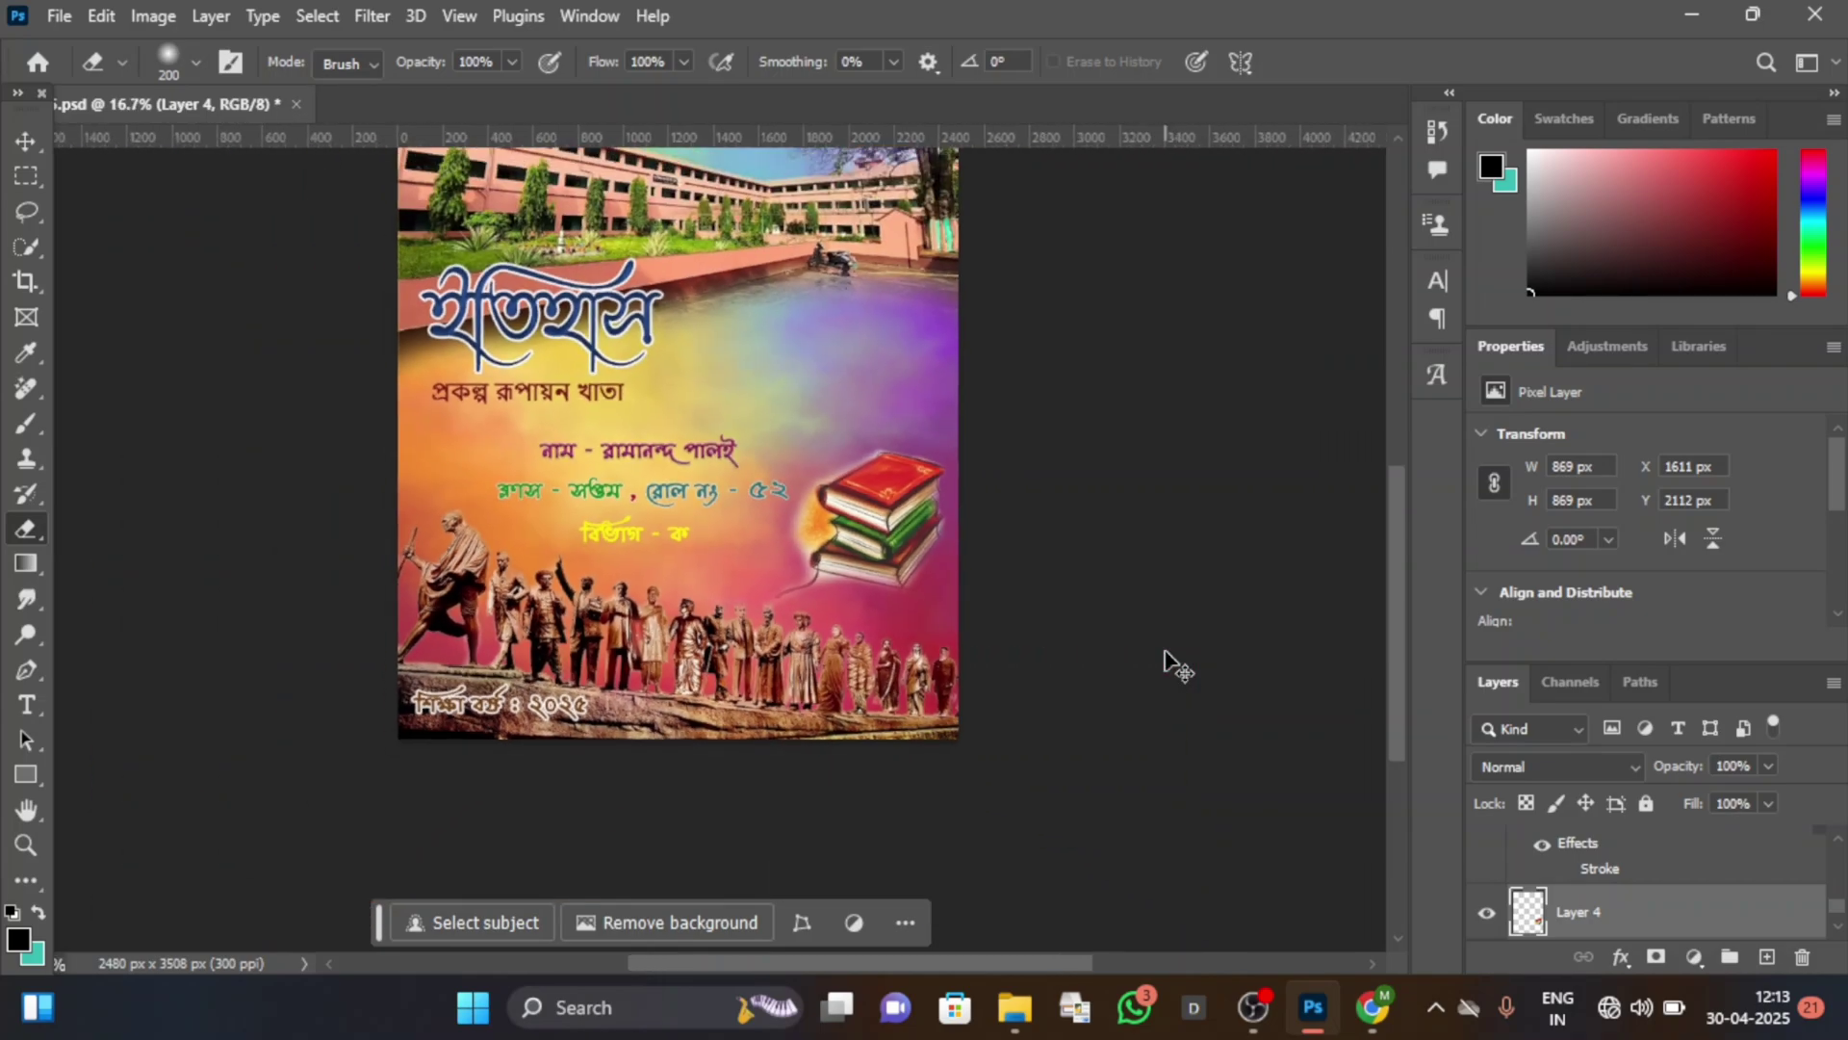
key("ctrl+plus")
key("ctrl+plus")
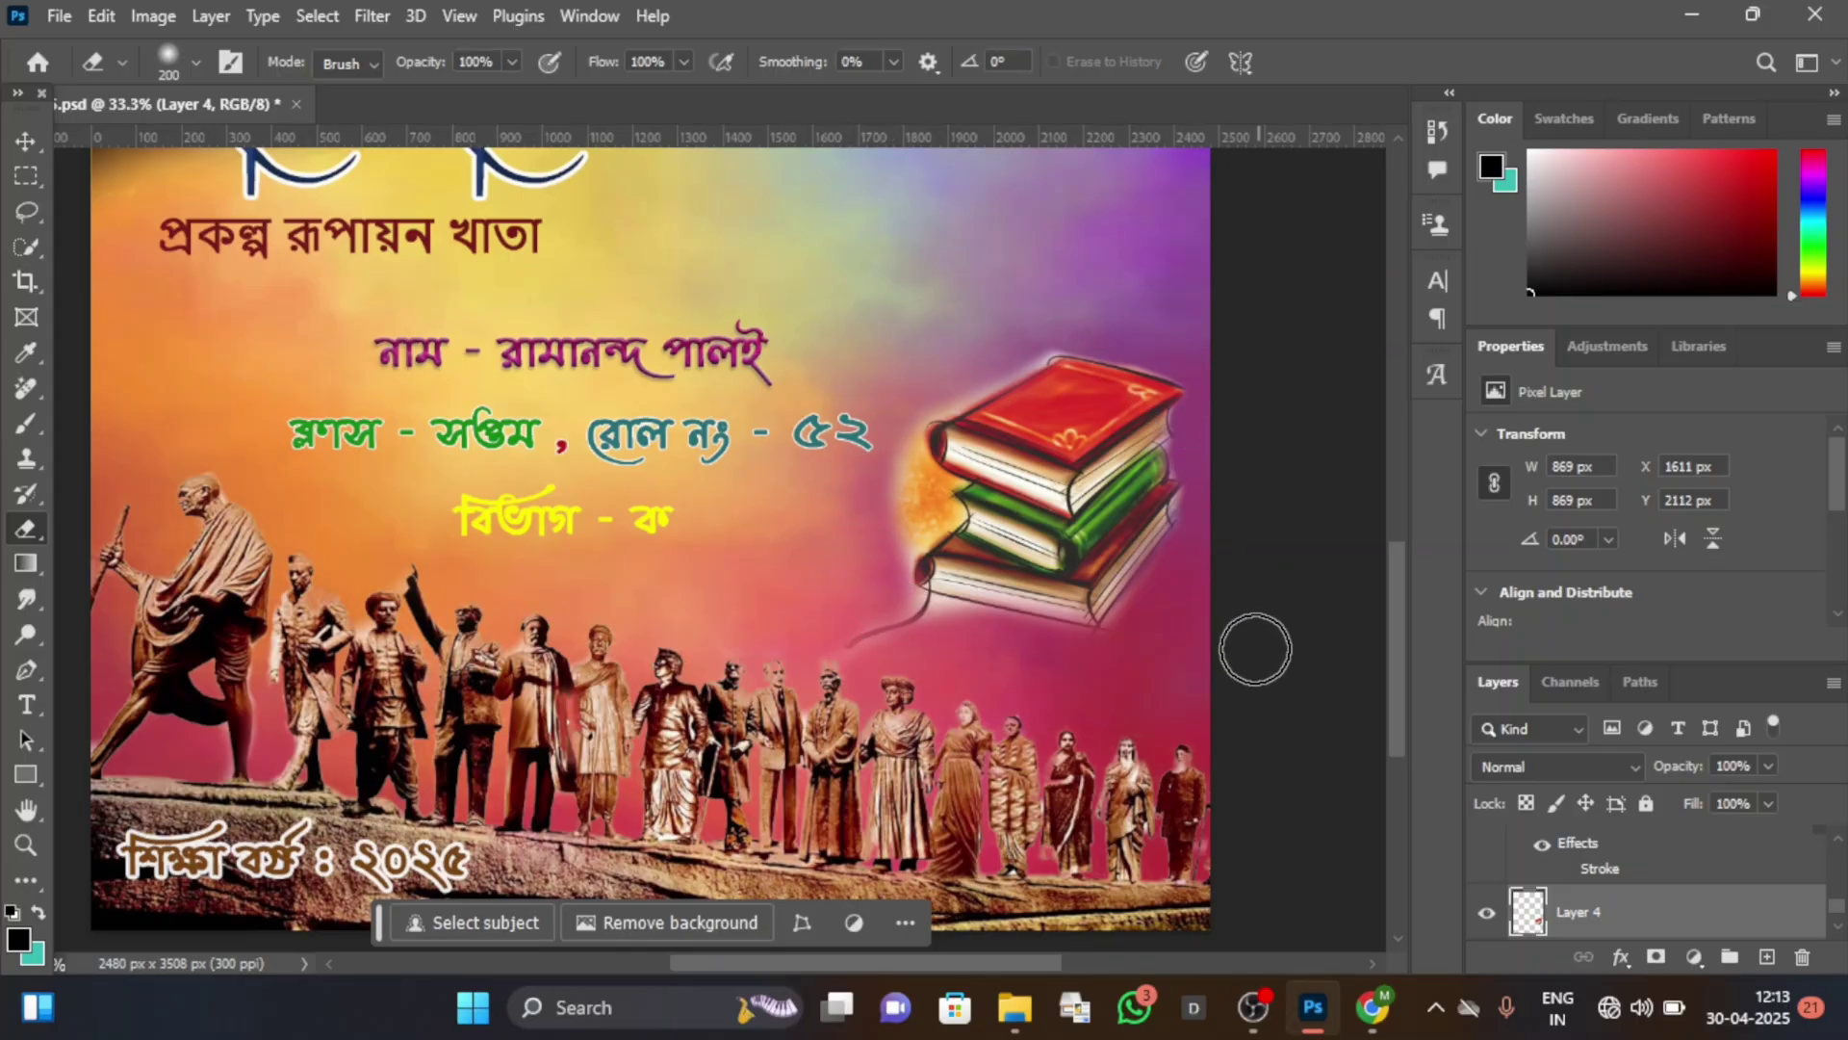
scroll(1171, 745, "up", 2)
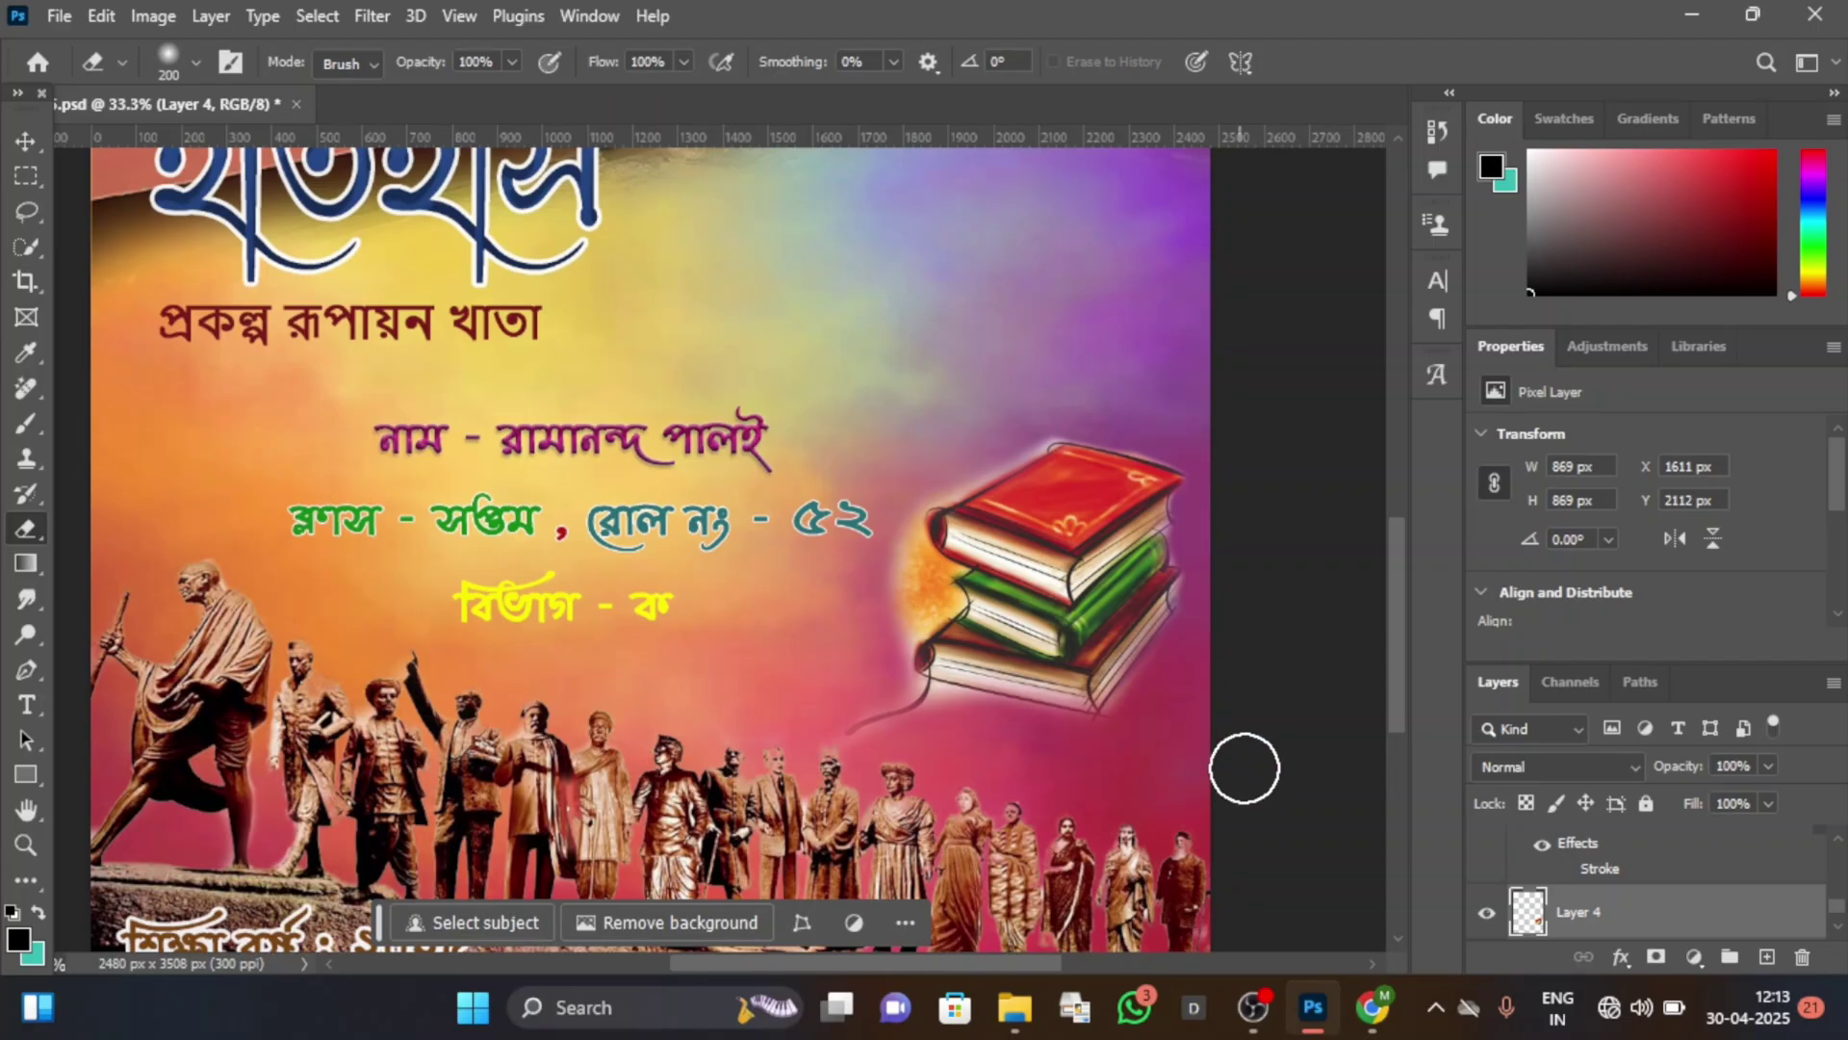
scroll(1246, 776, "down", 1)
scroll(1246, 776, "down", 3)
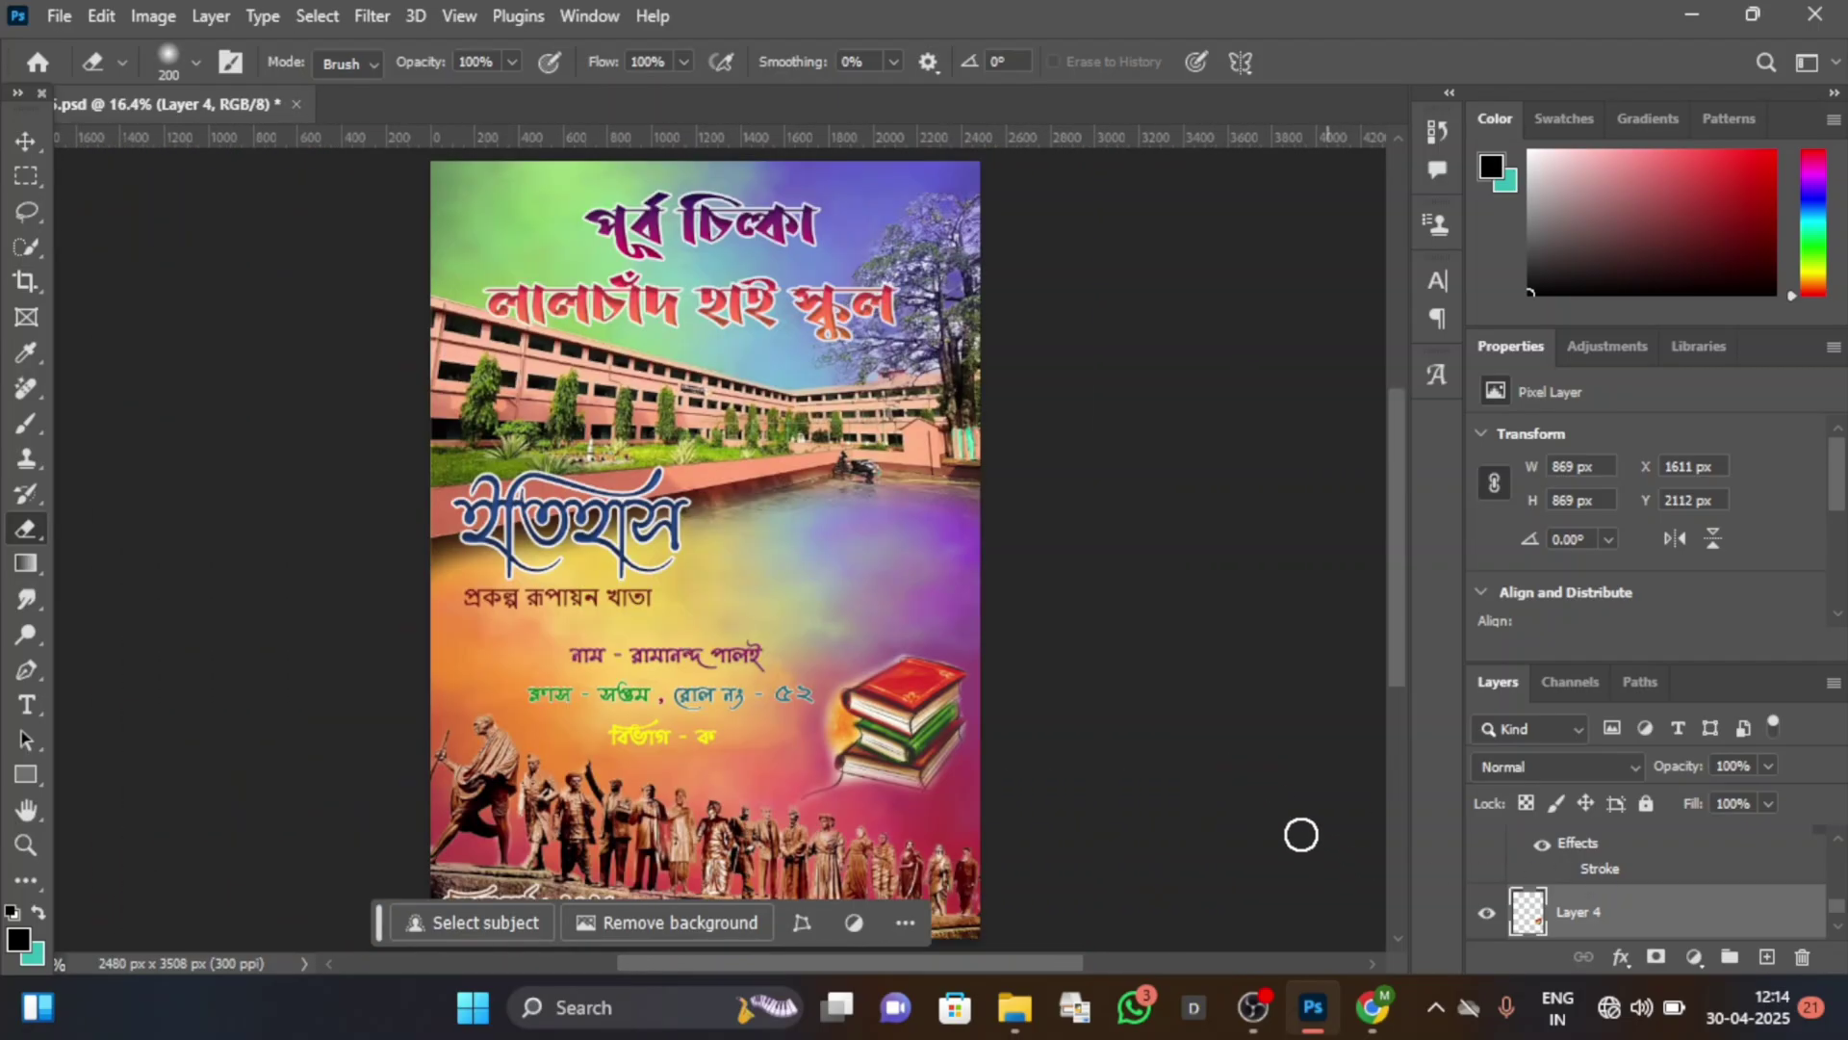
scroll(1207, 792, "down", 1)
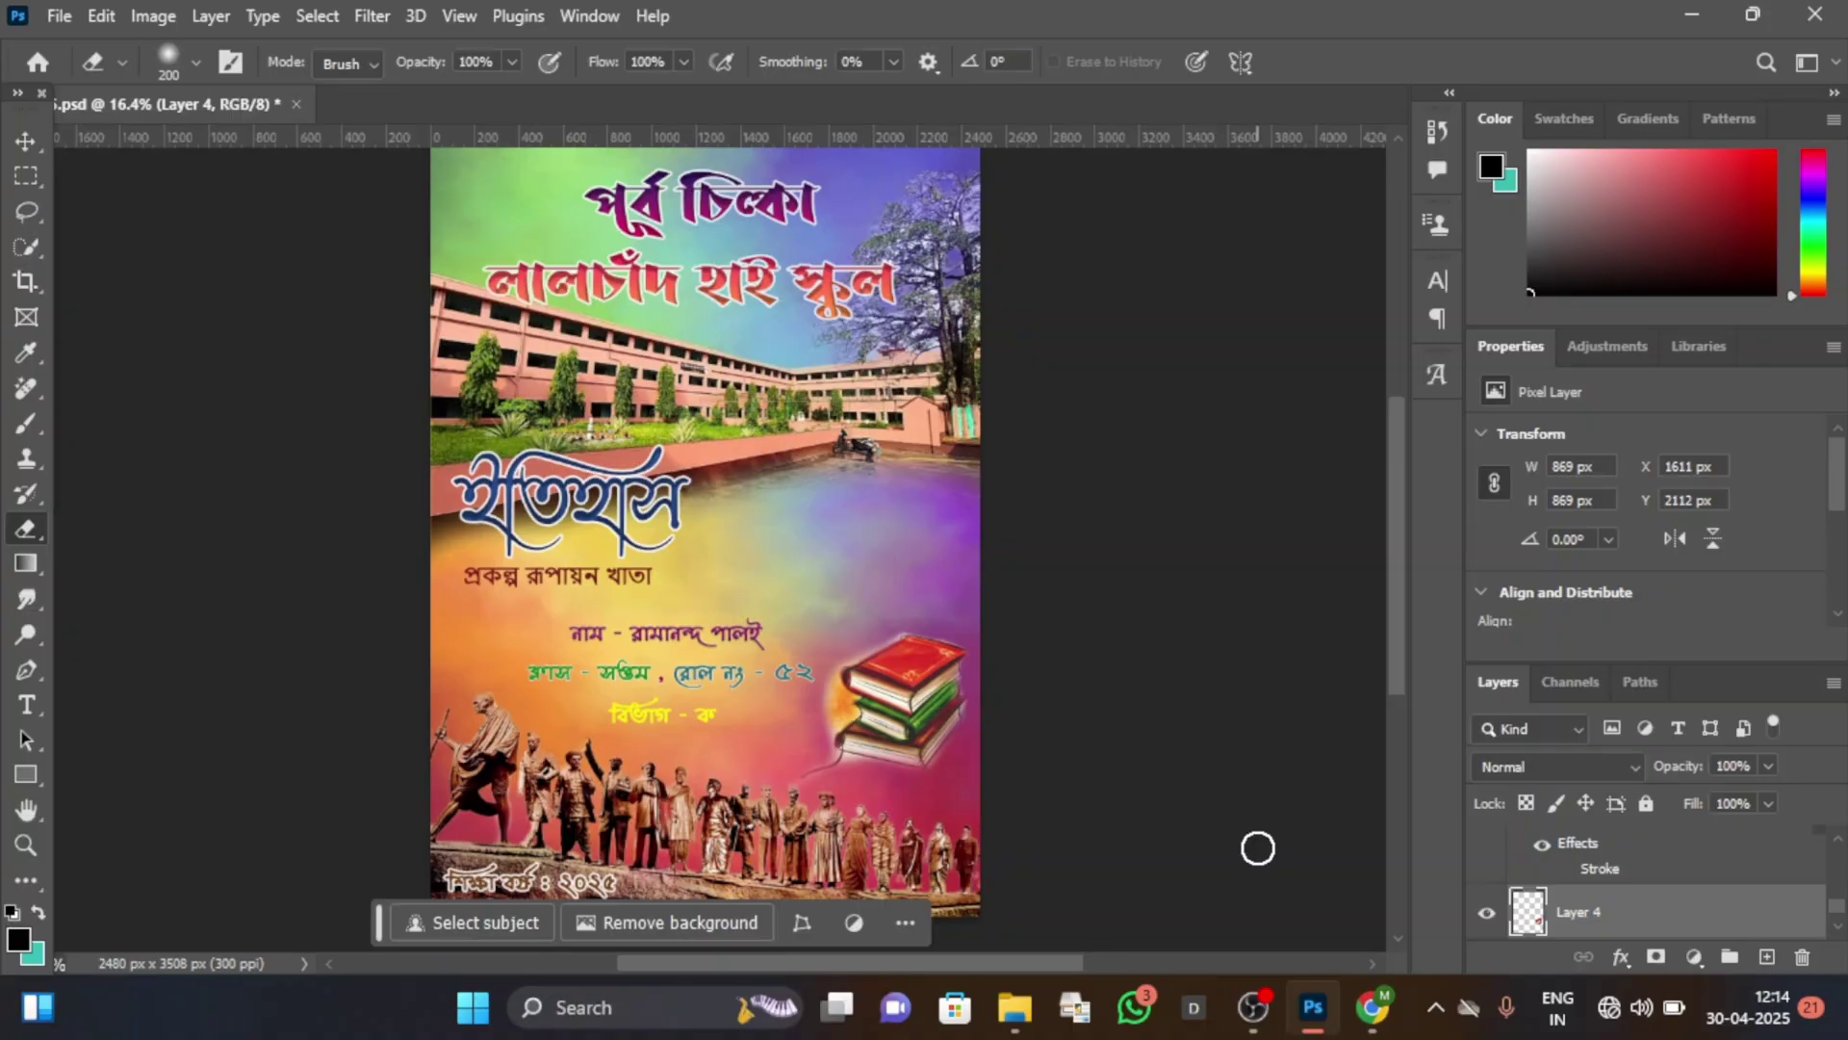
left_click(26, 140)
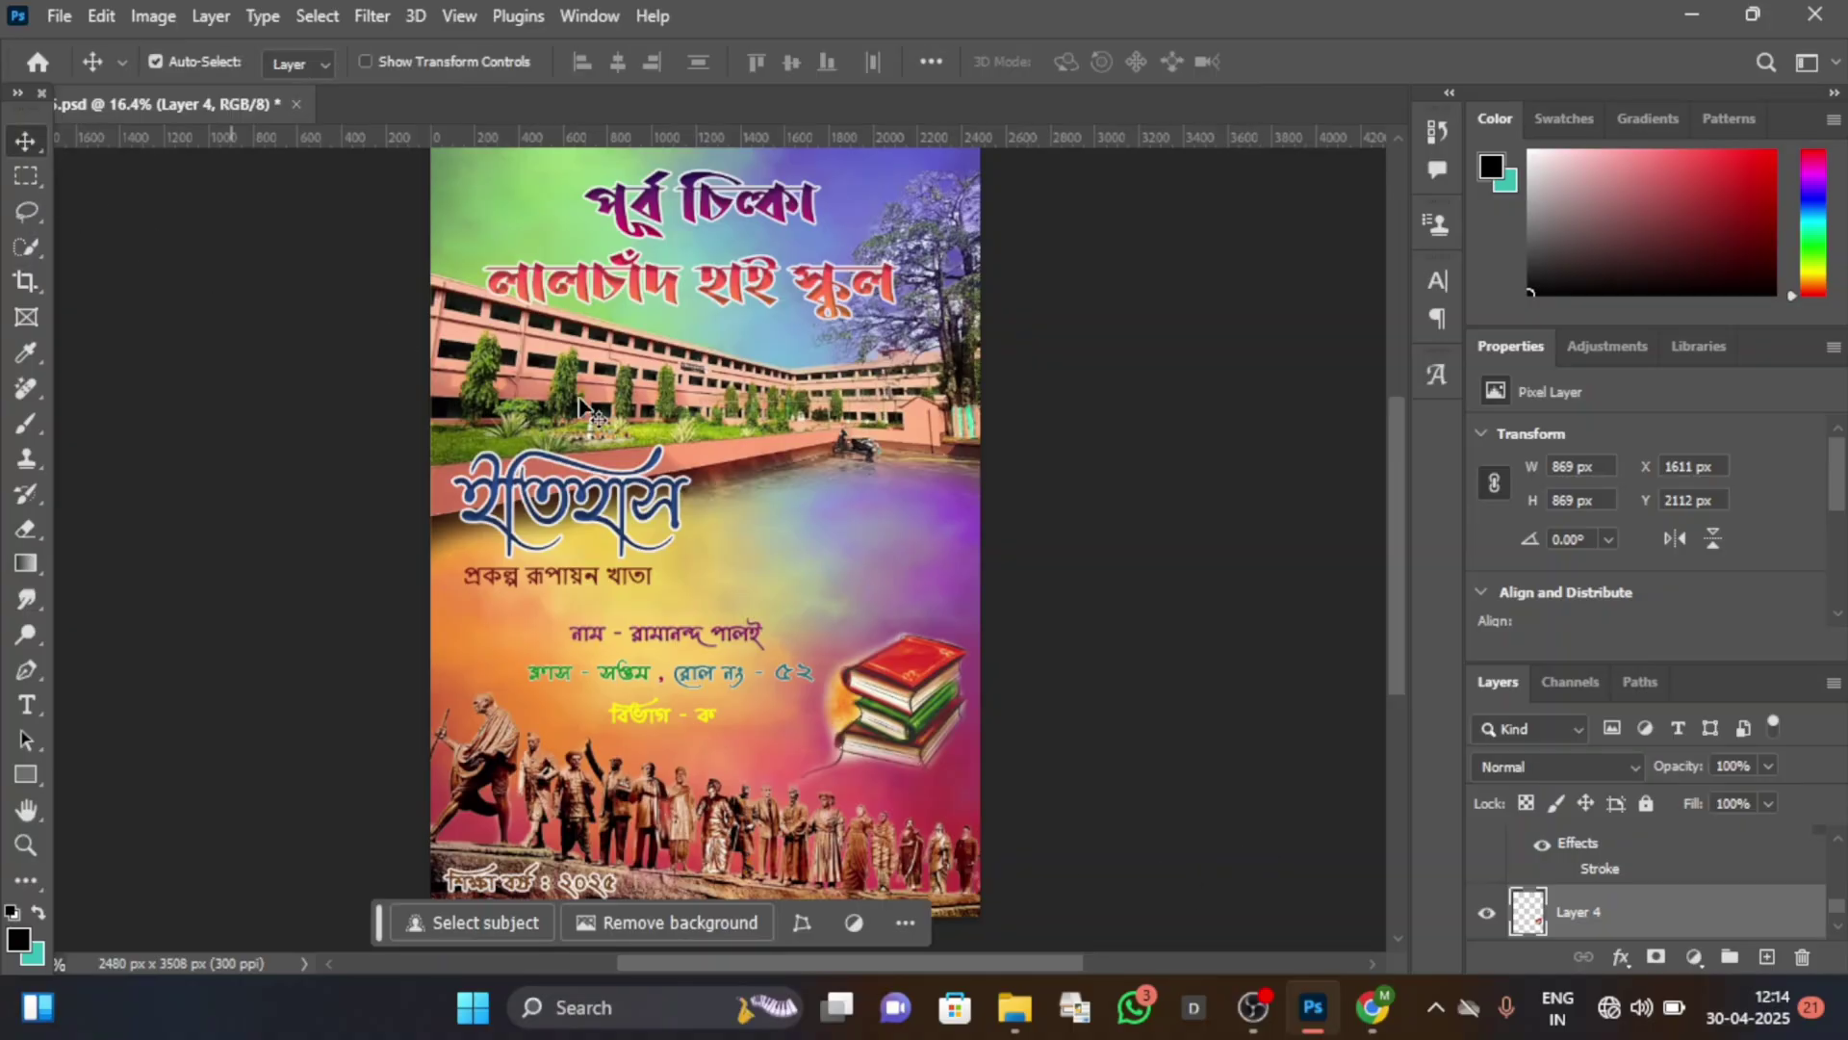